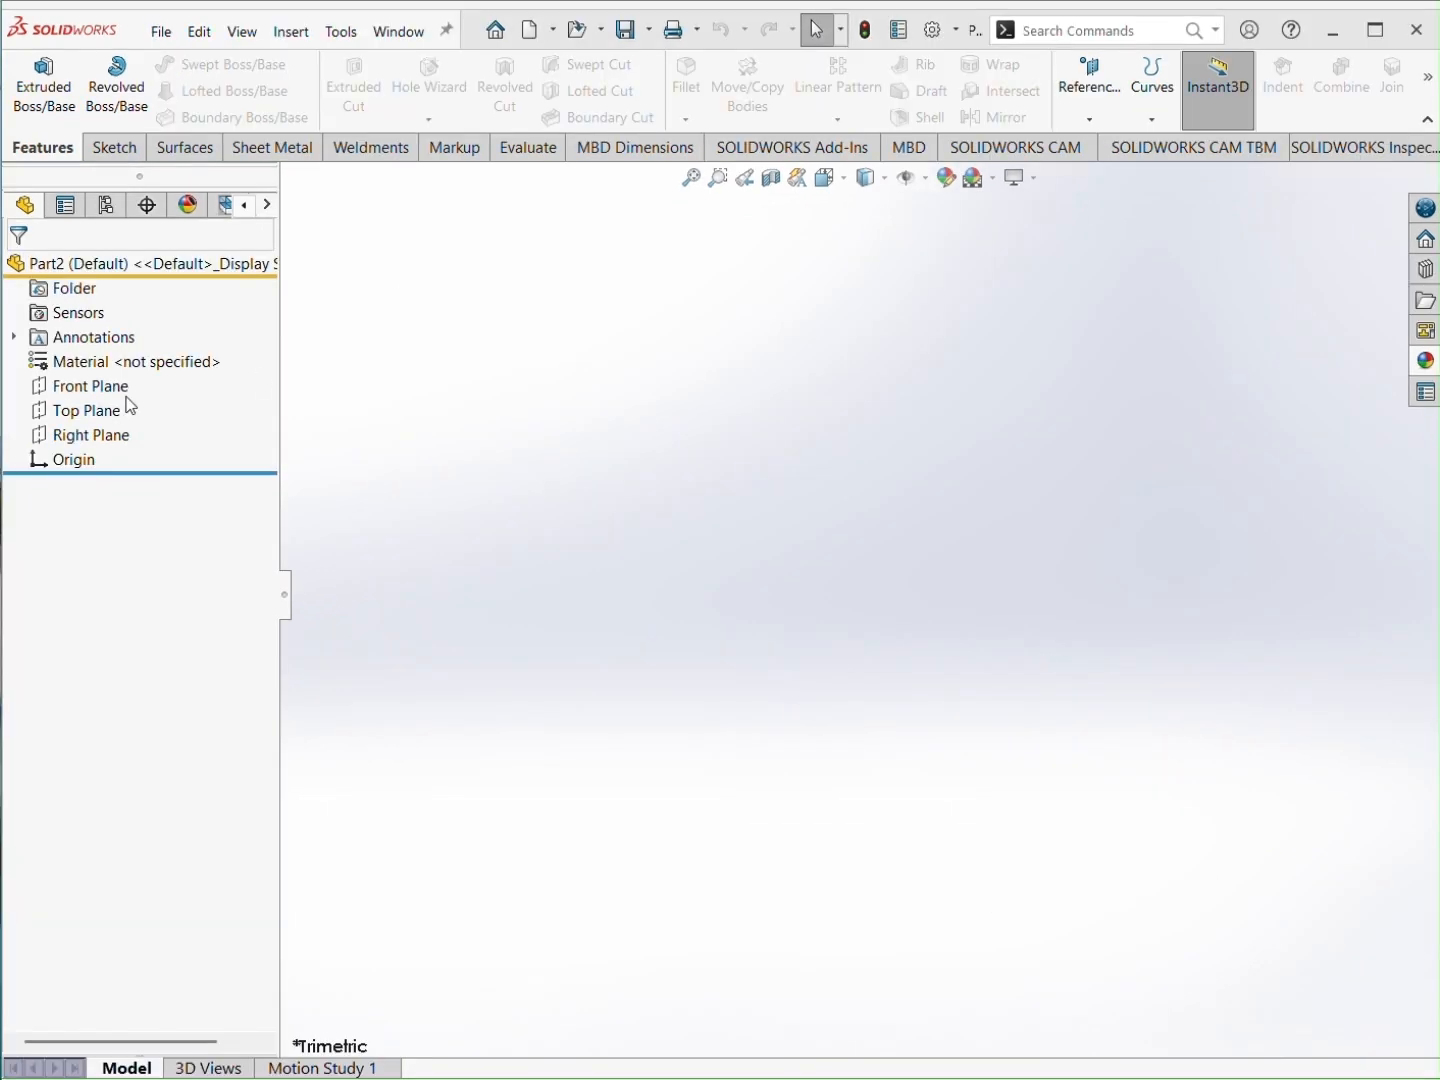
# Step: Start a sketch on the Front Plane and draw a circle centred on the origin
pyautogui.click(110, 385)
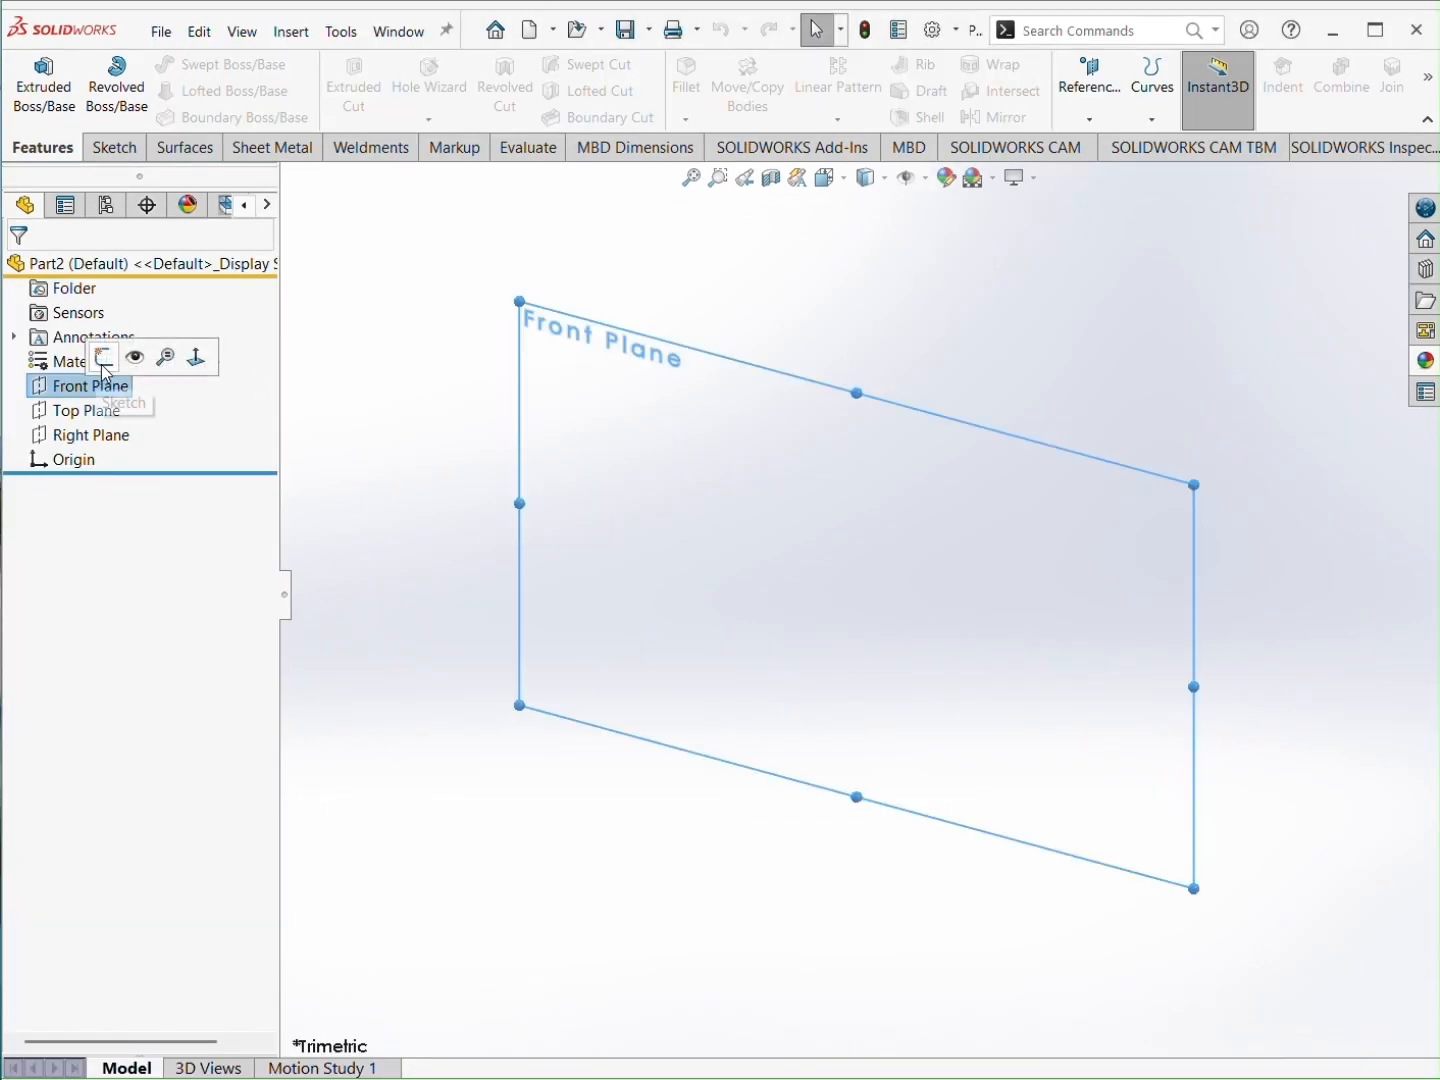
pyautogui.click(112, 358)
pyautogui.click(239, 67)
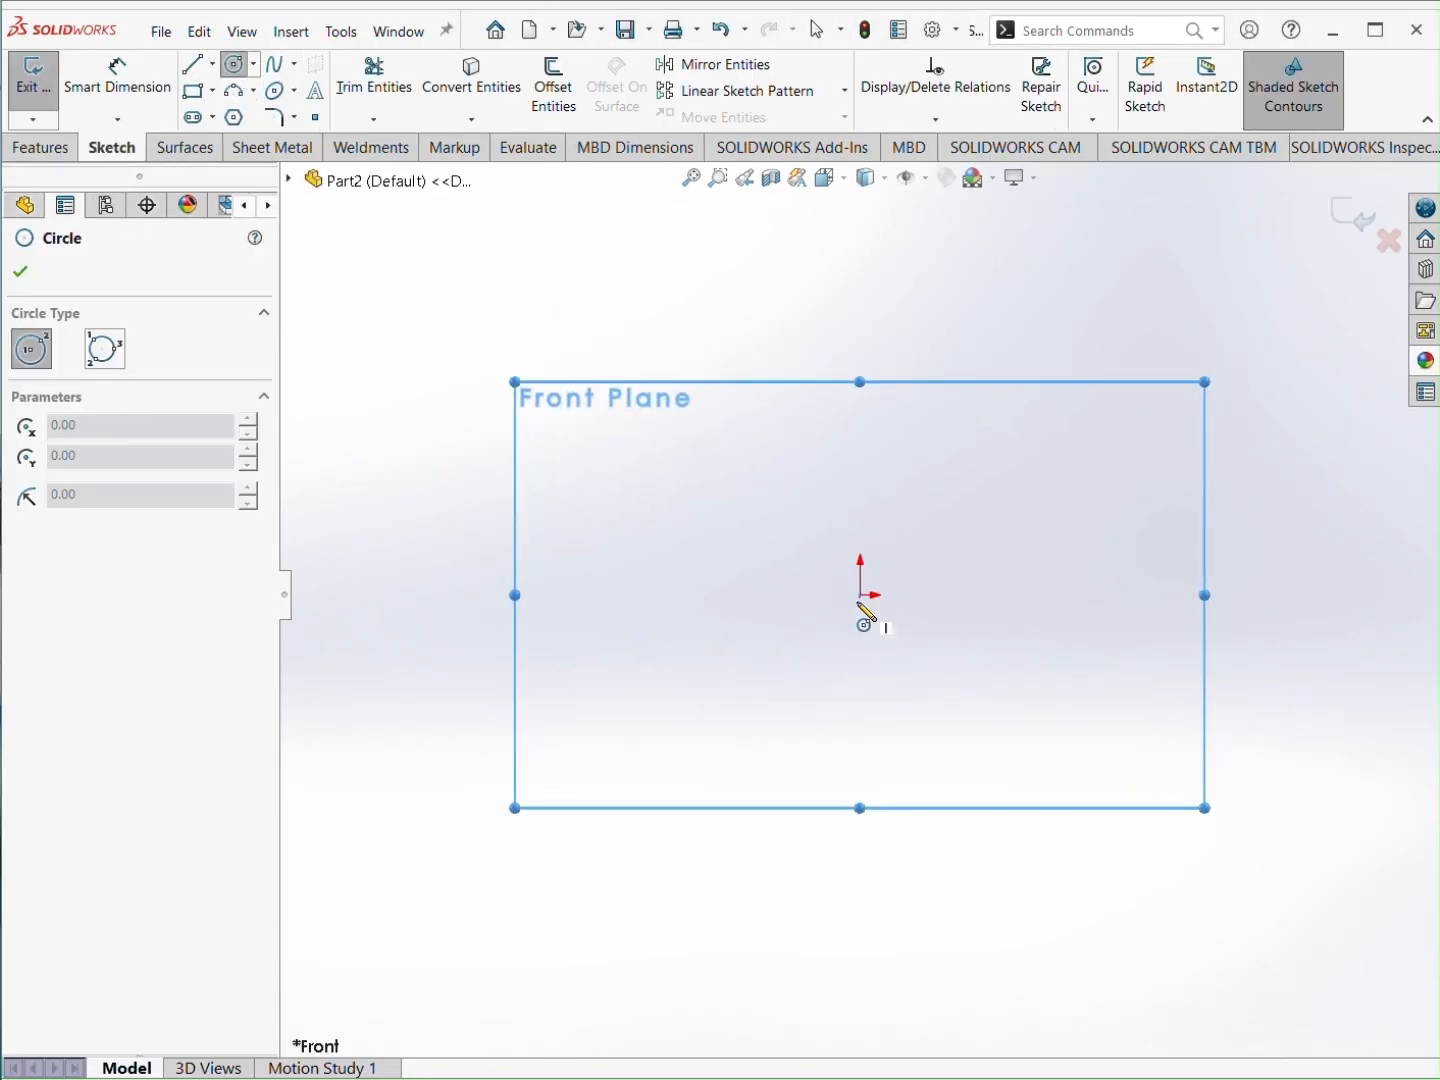
pyautogui.click(861, 597)
pyautogui.click(1016, 736)
# Step: Dimension the Front Plane circle with a diameter of 40 mm and close the sketch
pyautogui.press('s')
pyautogui.click(1053, 762)
pyautogui.click(1048, 704)
pyautogui.click(1175, 703)
pyautogui.write('40')
pyautogui.press('Return')
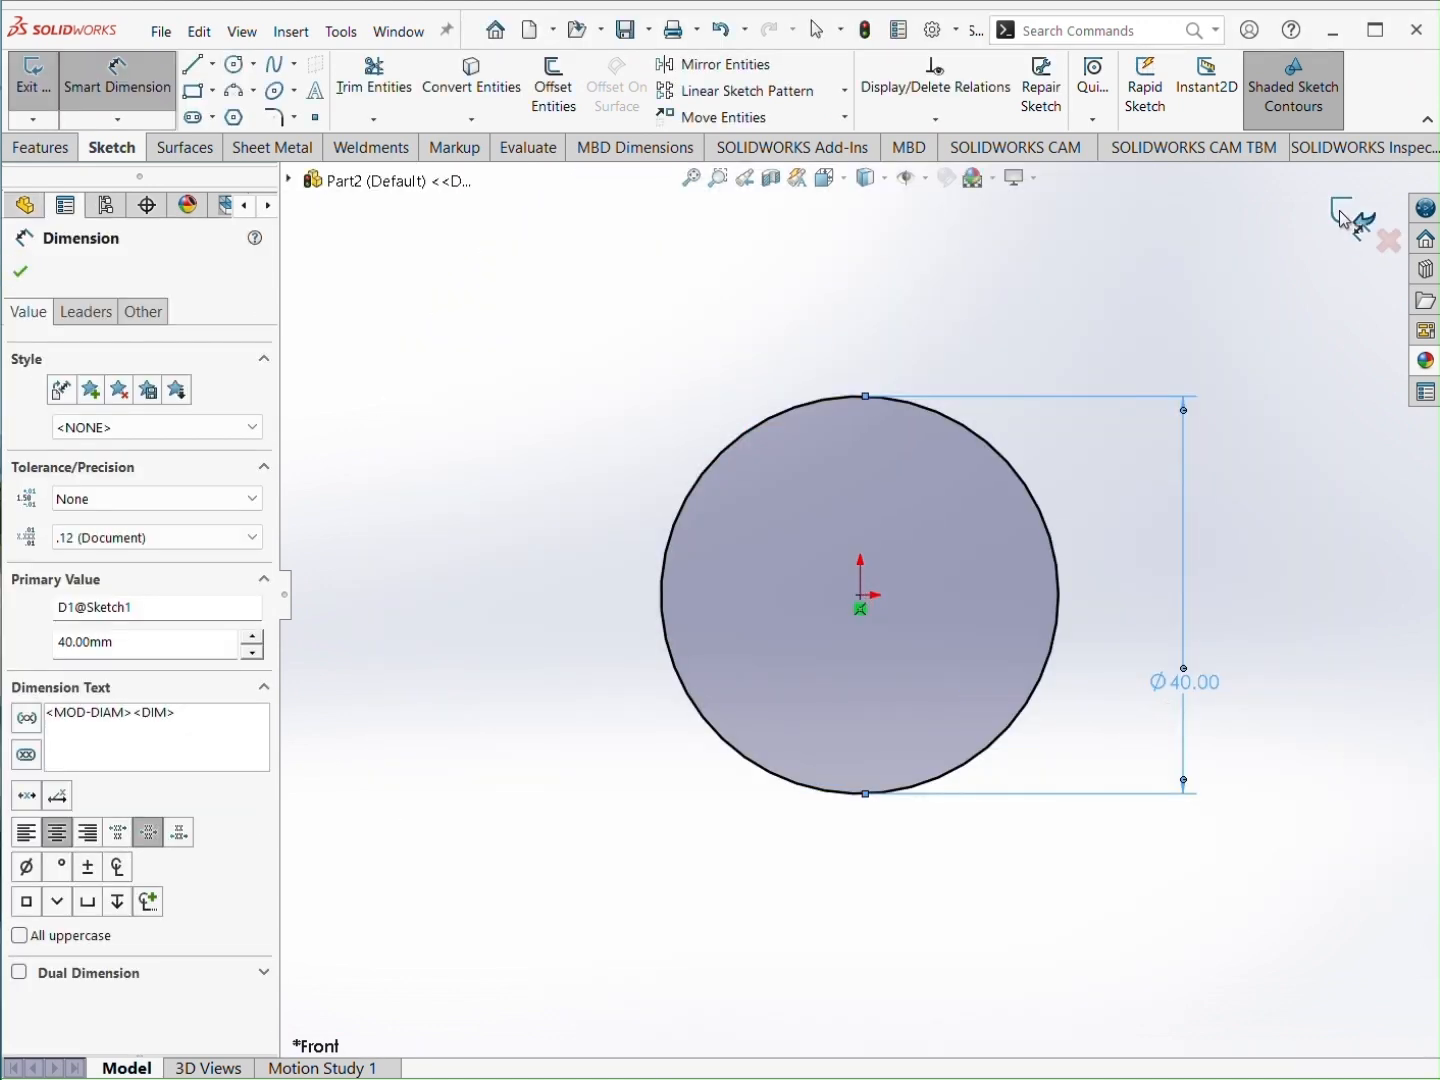
pyautogui.click(1345, 223)
# Step: Show the Front Plane and create a parallel reference plane offset 75 mm behind it
pyautogui.scroll(2, 1034, 571)
pyautogui.moveTo(1031, 572); pyautogui.dragTo(850, 640, button='middle')
pyautogui.click(400, 493)
pyautogui.click(93, 390)
pyautogui.click(145, 364)
pyautogui.click(1024, 509)
pyautogui.keyDown('ctrl'); pyautogui.moveTo(963, 498); pyautogui.dragTo(1077, 462); pyautogui.keyUp('ctrl')
pyautogui.write('75')
pyautogui.press('Return')
pyautogui.press('Return')
# Step: Create another reference plane offset 50 mm behind Plane1
pyautogui.scroll(2, 665, 567)
pyautogui.scroll(-2, 1232, 404)
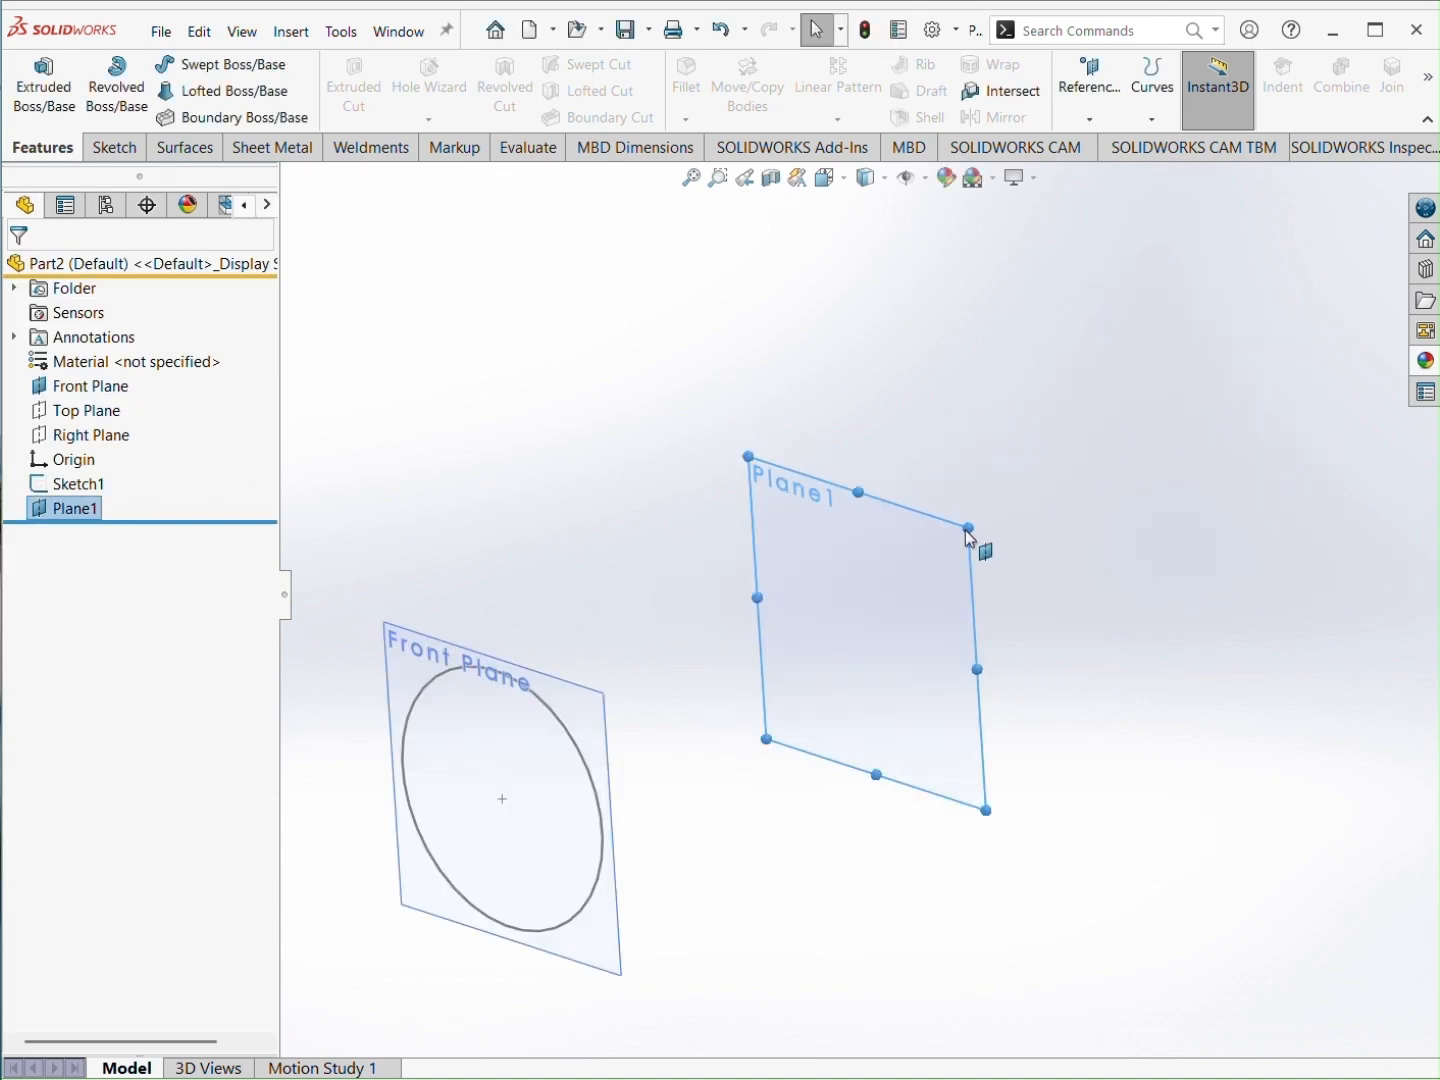
pyautogui.keyDown('ctrl'); pyautogui.moveTo(971, 539); pyautogui.dragTo(1026, 524); pyautogui.keyUp('ctrl')
pyautogui.write('50')
pyautogui.press('Return')
pyautogui.press('Return')
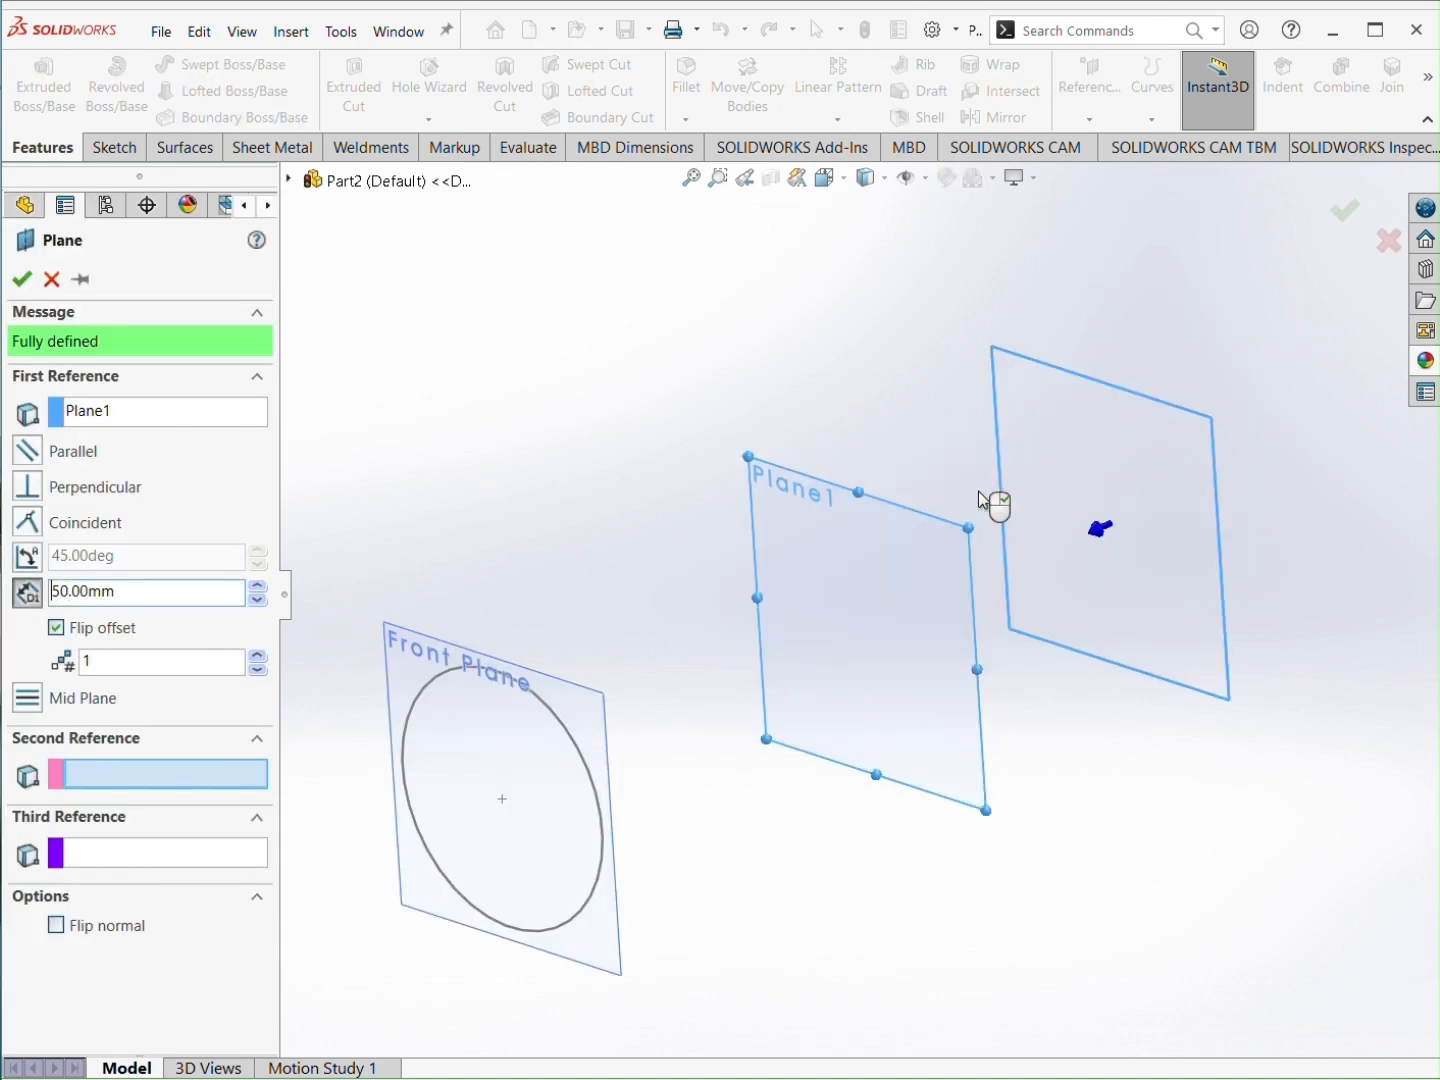
# Step: Create a further reference plane offset 50 mm behind Plane2
pyautogui.keyDown('ctrl'); pyautogui.moveTo(1211, 424); pyautogui.dragTo(1240, 409); pyautogui.keyUp('ctrl')
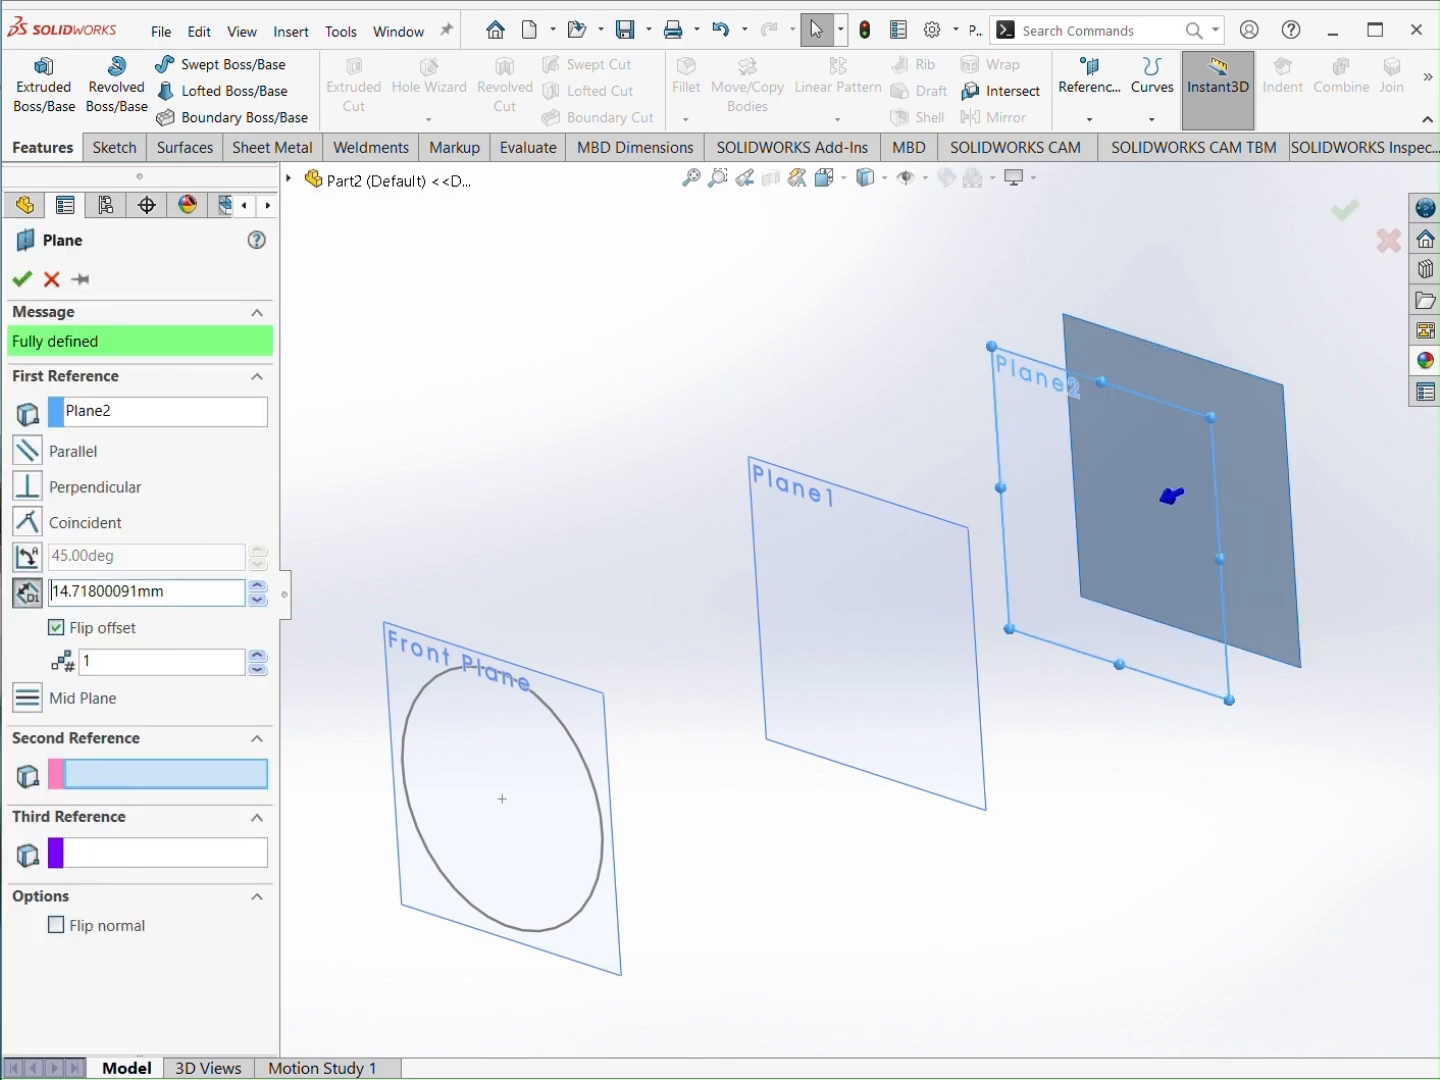
pyautogui.write('50')
pyautogui.press('Return')
pyautogui.press('Return')
pyautogui.click(580, 440)
pyautogui.scroll(2, 589, 437)
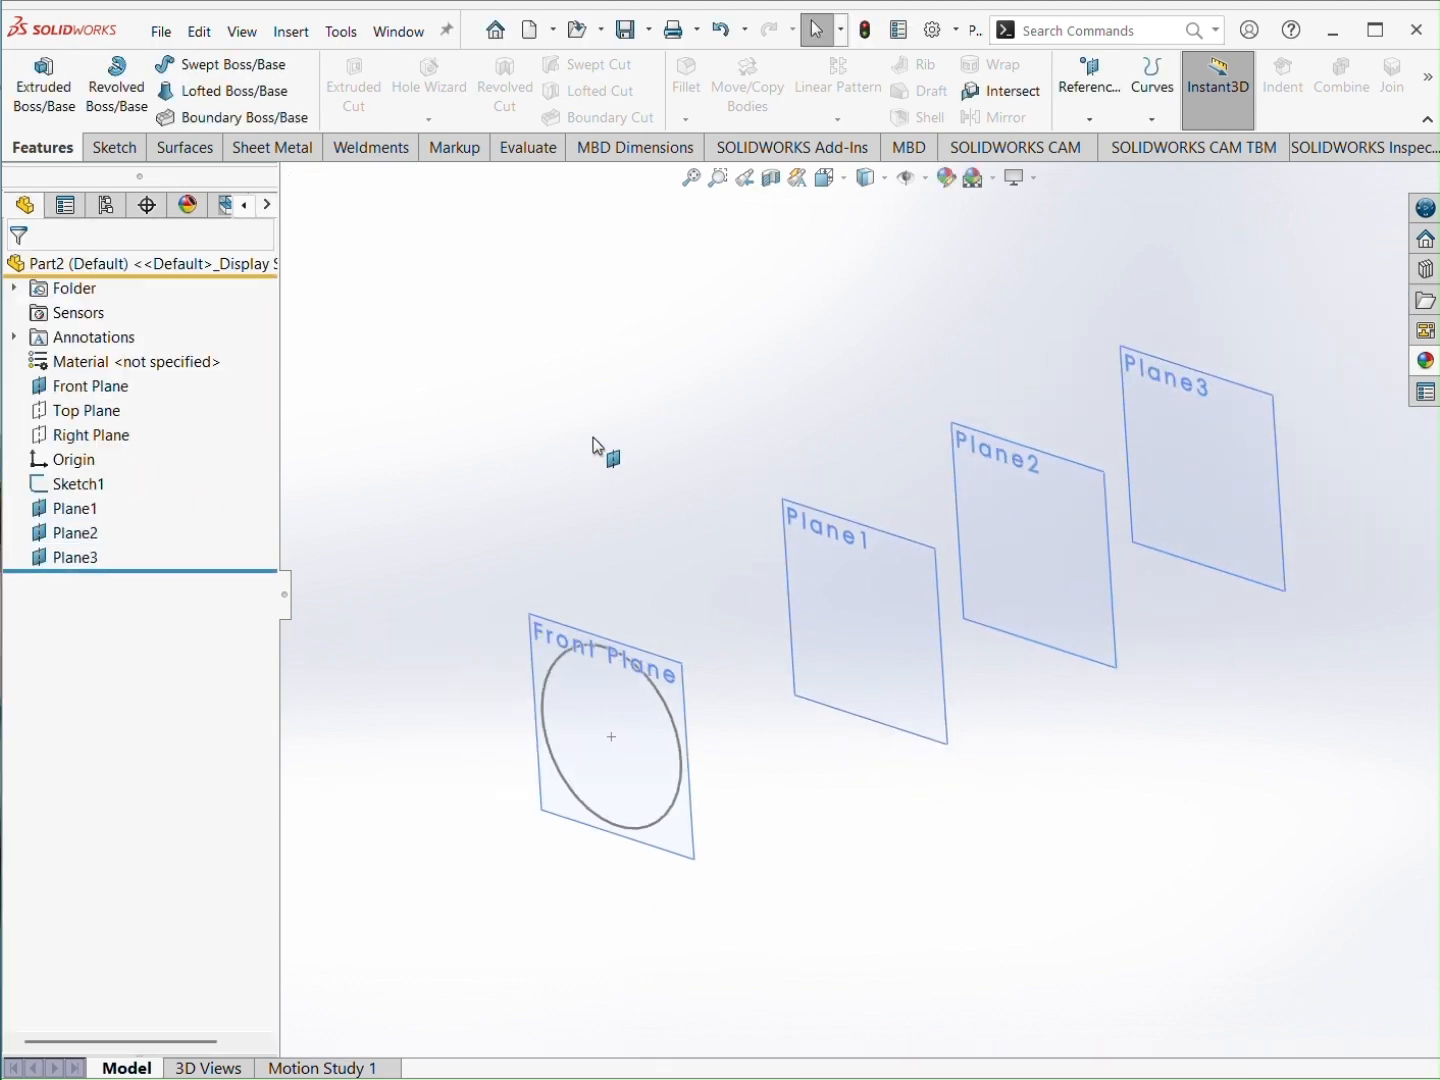
# Step: Start a sketch on Plane1 and draw a circle of about 36 mm radius centred on the origin
pyautogui.click(846, 562)
pyautogui.click(926, 499)
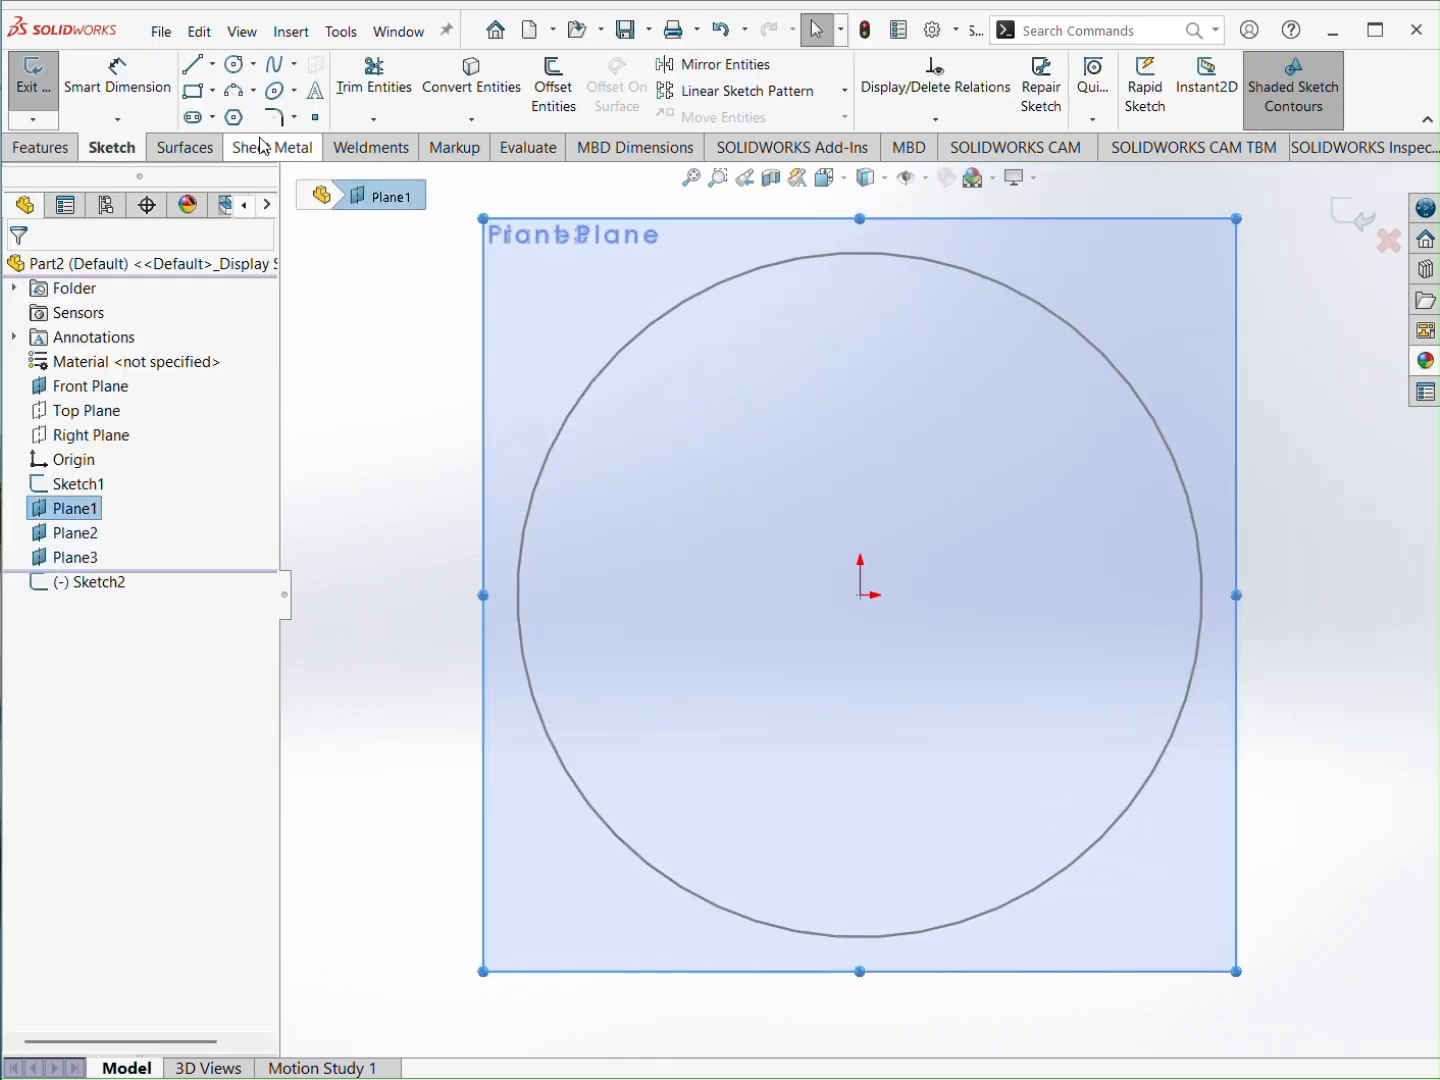
pyautogui.click(235, 65)
pyautogui.click(860, 595)
pyautogui.scroll(3, 1001, 734)
pyautogui.click(1154, 804)
pyautogui.click(1153, 804)
# Step: Dimension the Plane1 circle with a diameter of 60 mm and close the sketch
pyautogui.press('s')
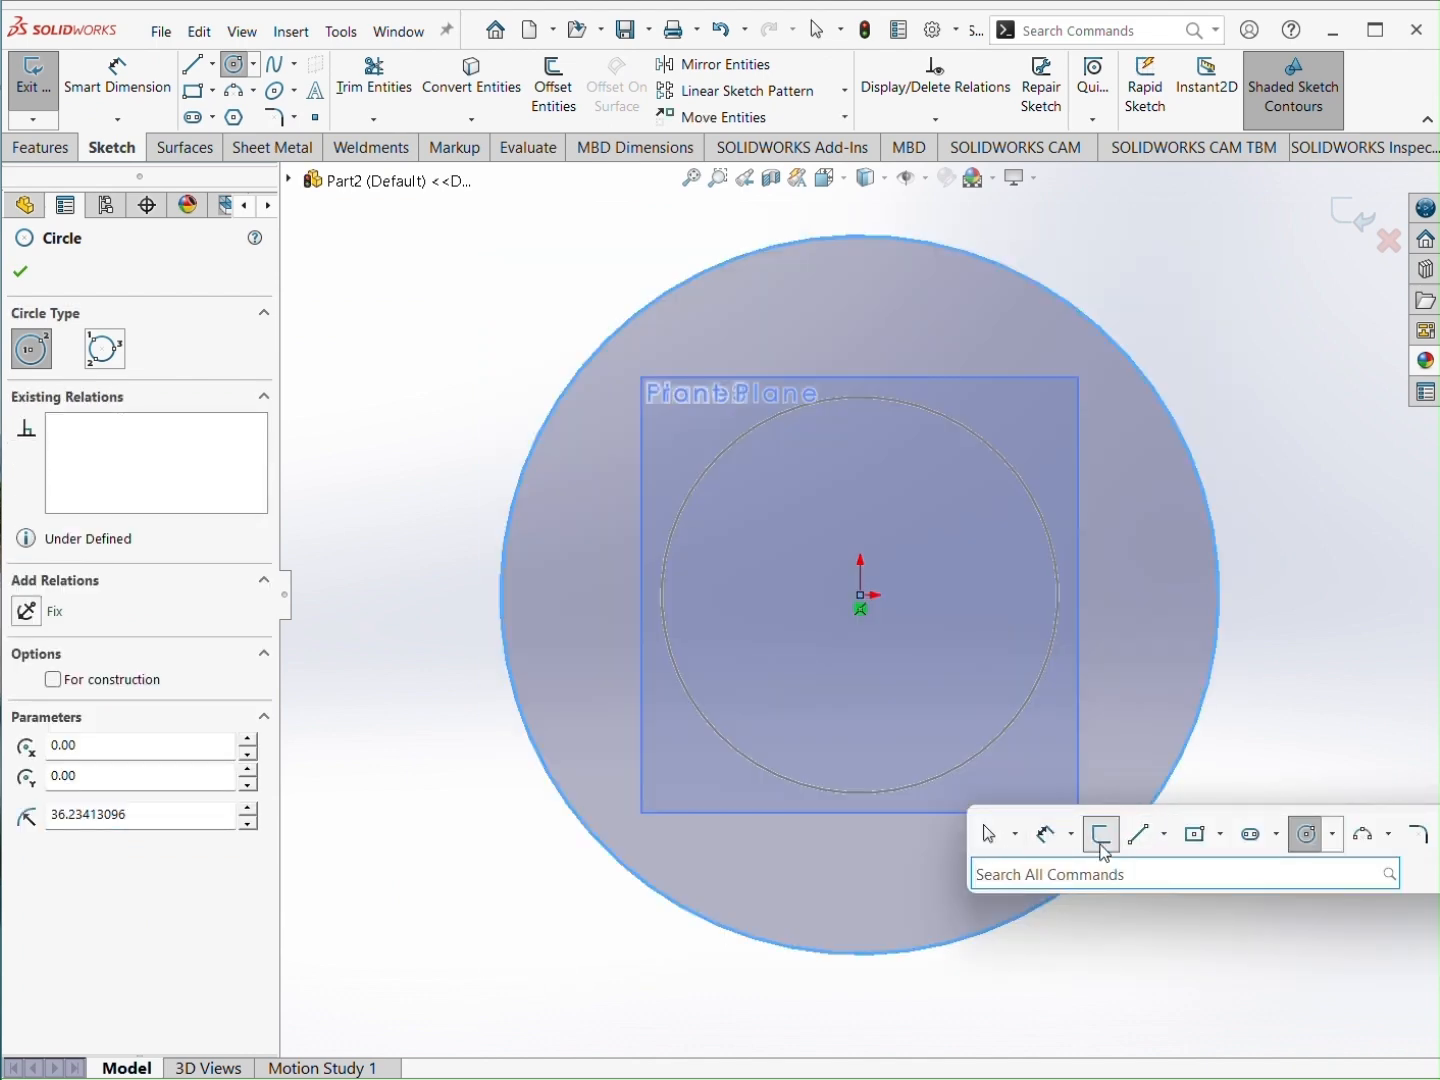
pyautogui.click(1048, 834)
pyautogui.click(1205, 743)
pyautogui.click(1246, 790)
pyautogui.write('60')
pyautogui.press('Return')
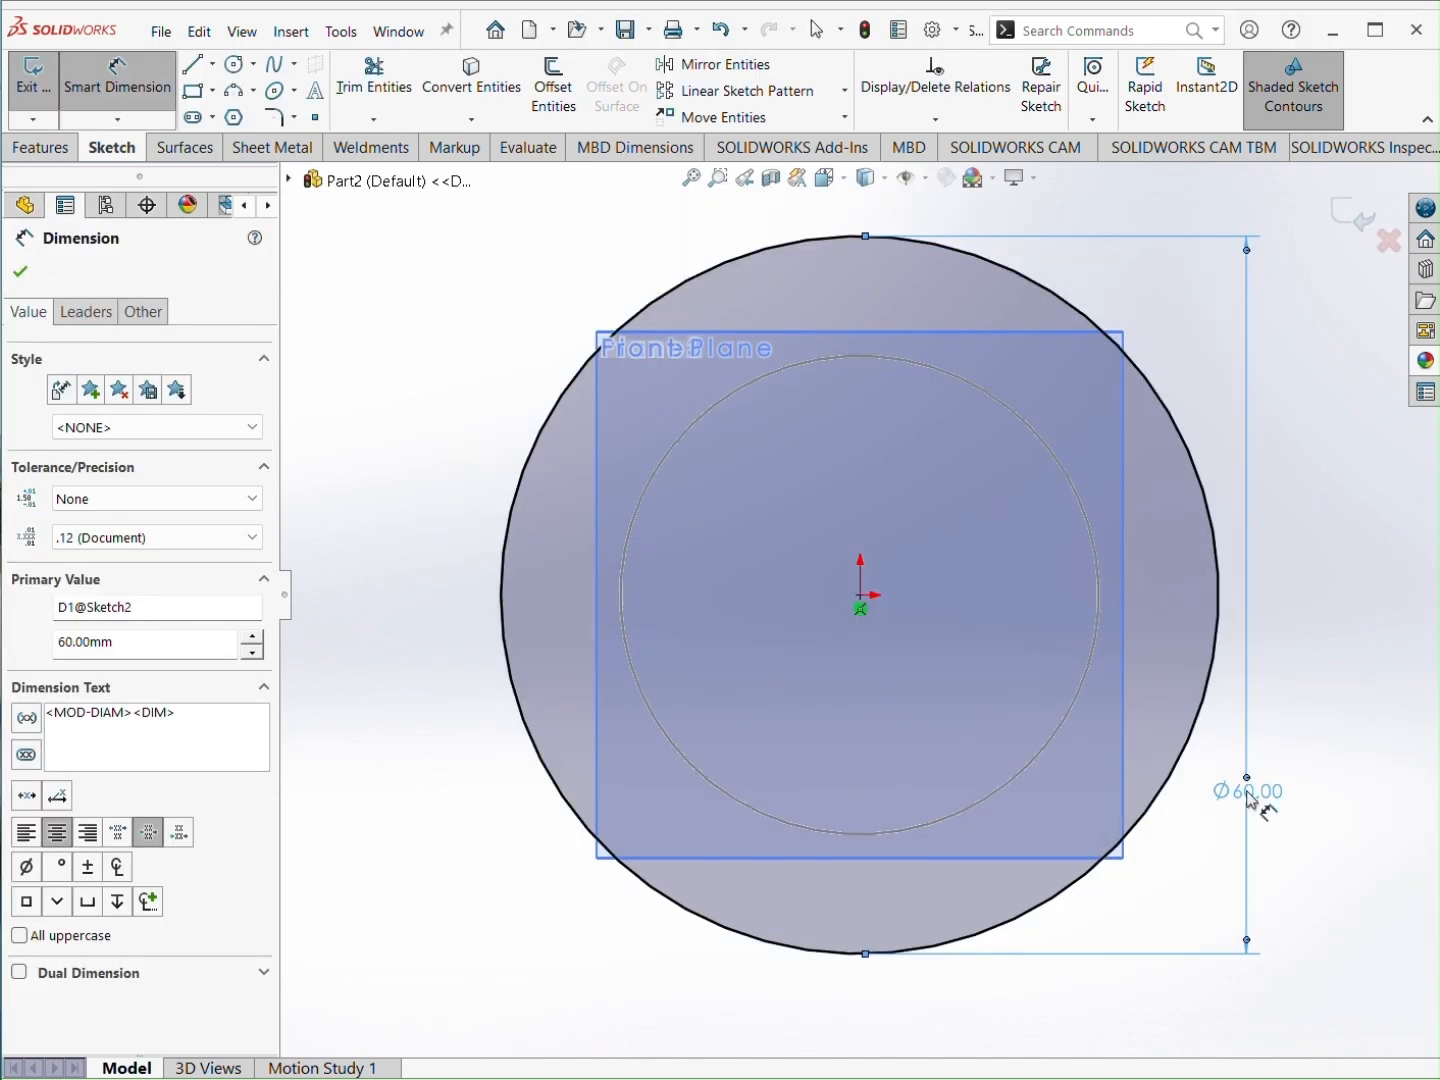
pyautogui.click(1347, 229)
# Step: Start a sketch on Plane2 and draw a circle centred on the origin
pyautogui.click(1320, 780)
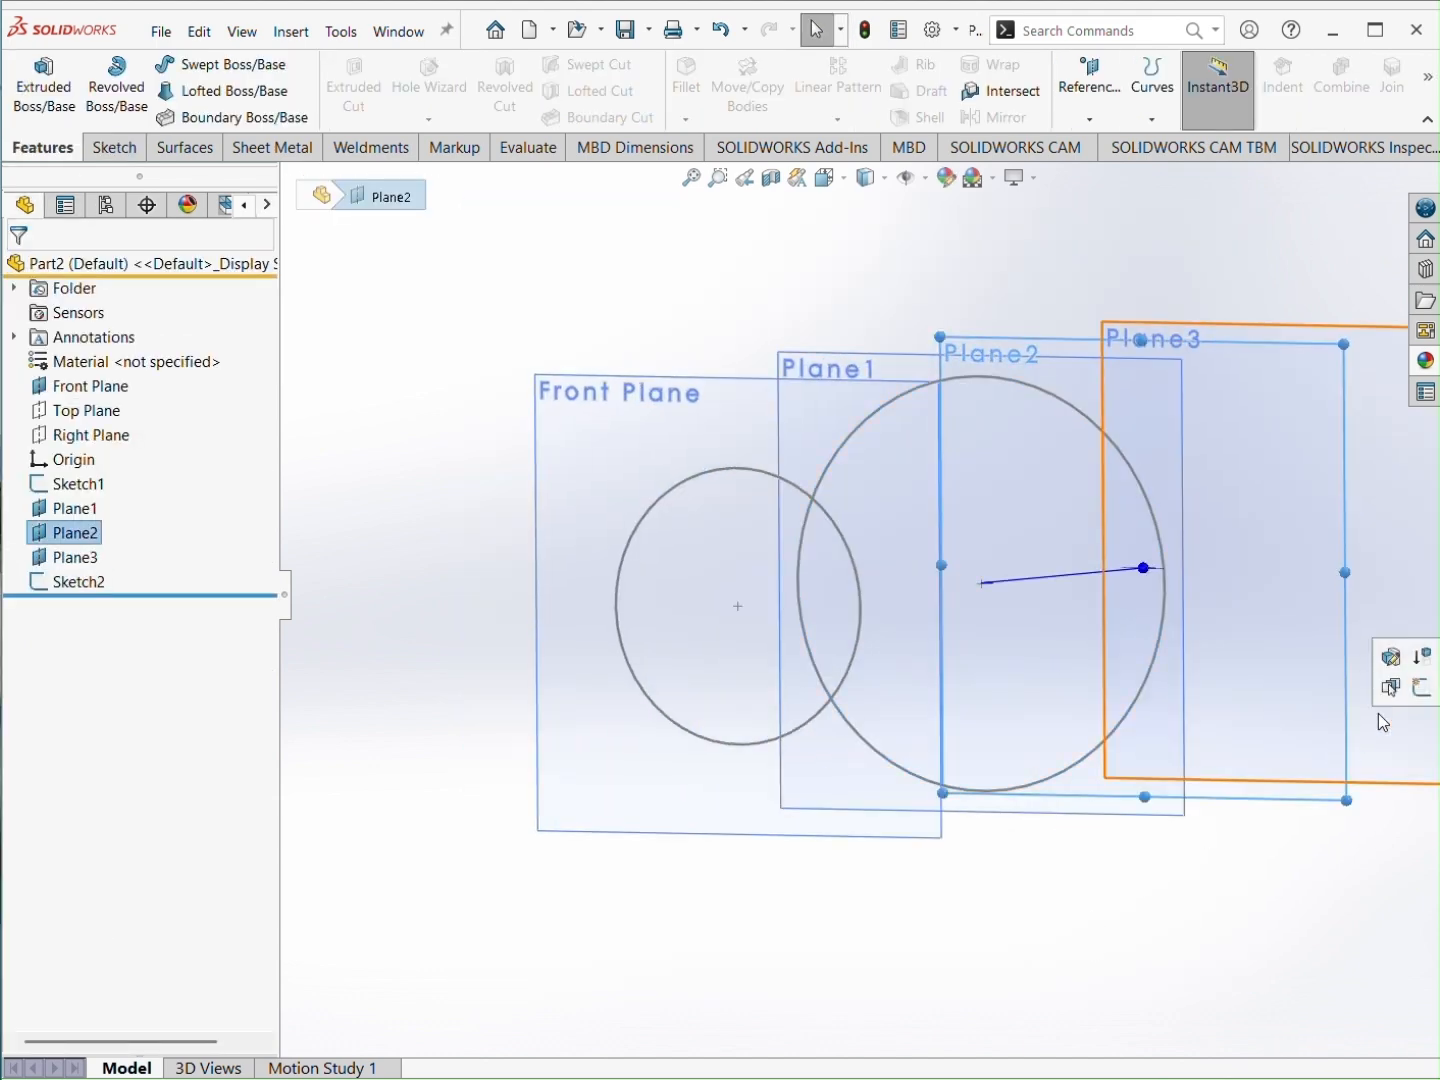
pyautogui.click(1421, 689)
pyautogui.click(233, 65)
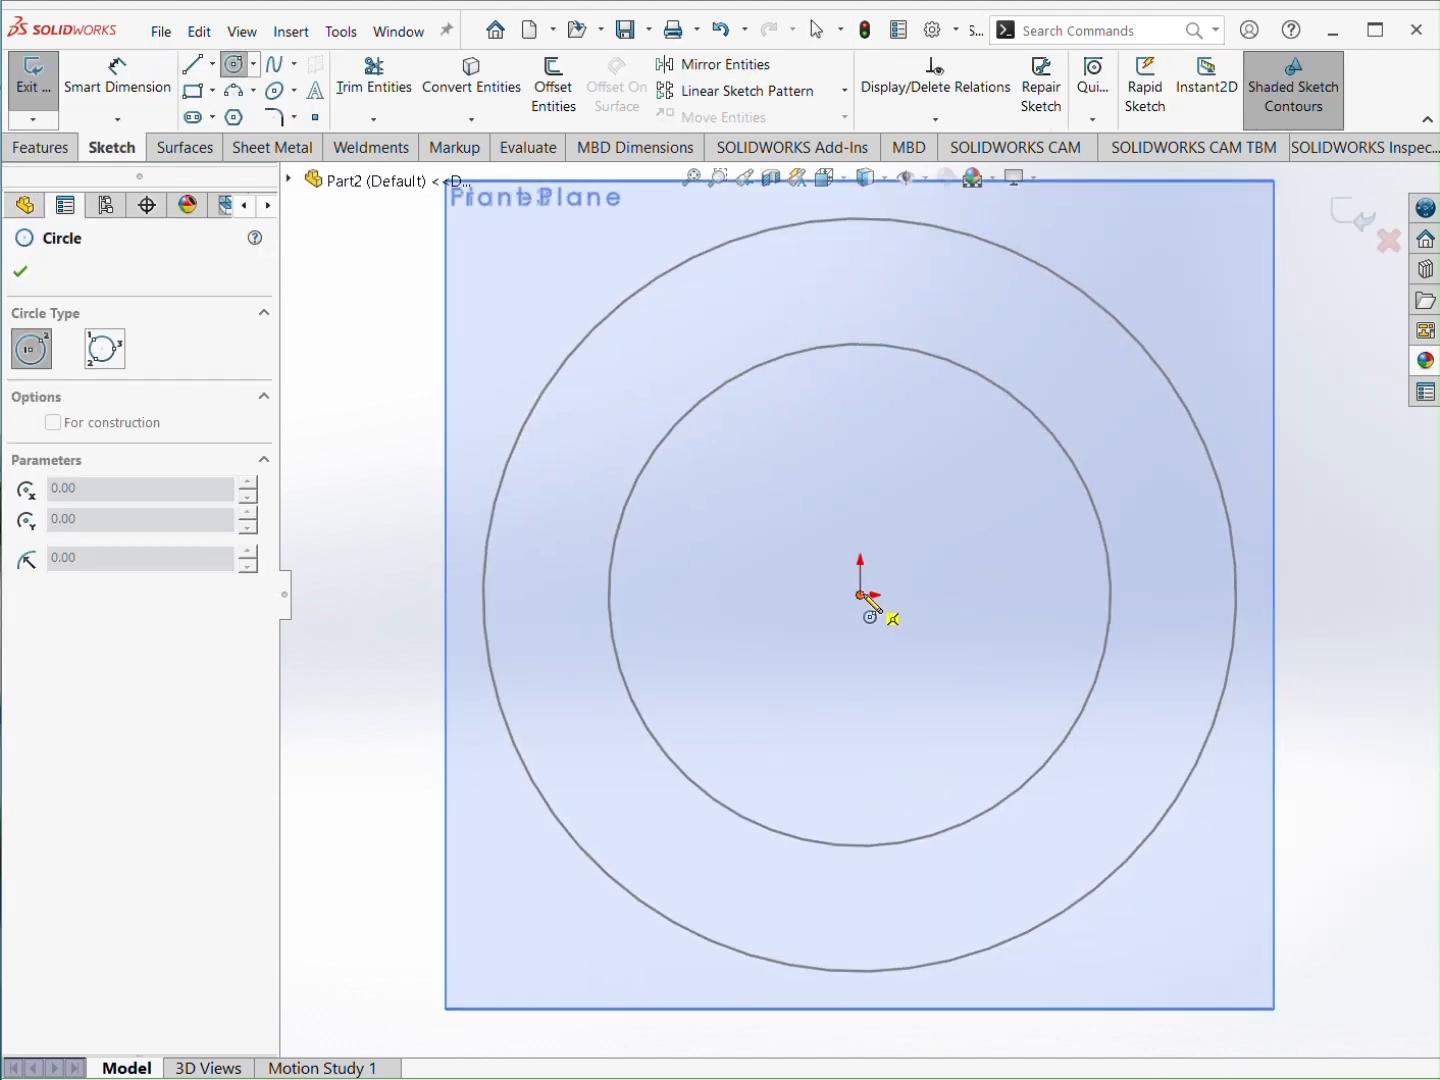
pyautogui.click(861, 596)
pyautogui.click(1180, 812)
# Step: Dimension the Plane2 circle with a diameter of 70 mm and close the sketch
pyautogui.press('s')
pyautogui.click(1048, 845)
pyautogui.click(1128, 861)
pyautogui.click(1246, 868)
pyautogui.write('70')
pyautogui.press('Return')
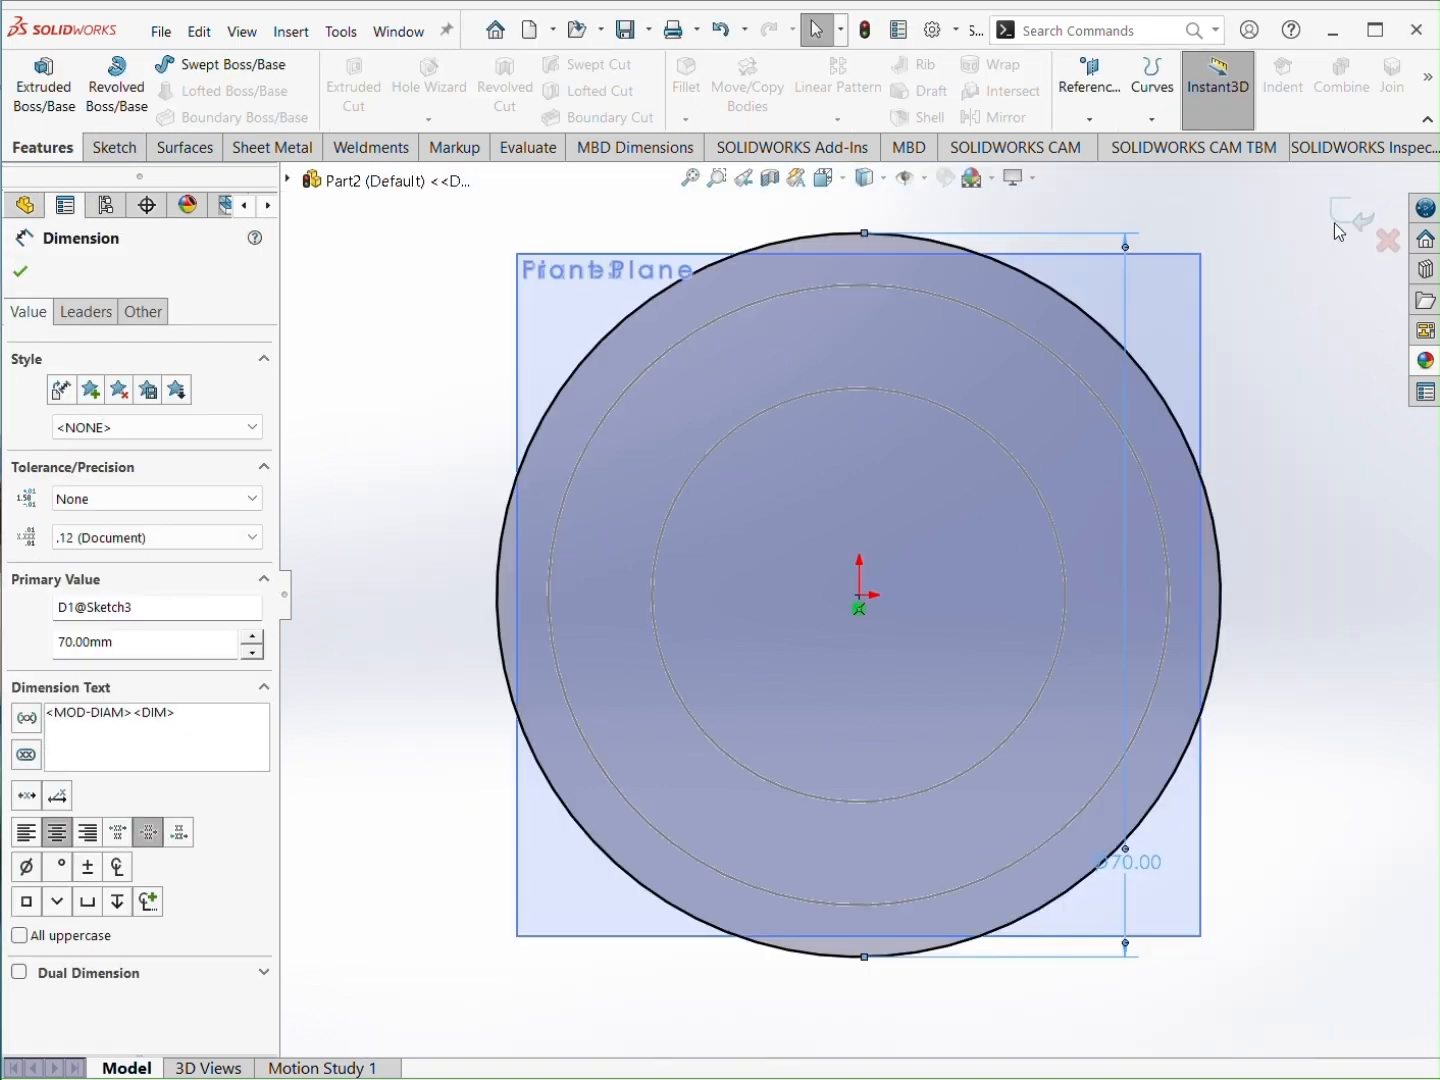
pyautogui.click(1352, 216)
# Step: Start a sketch on Plane3 and draw a circle of about 14 mm radius centred on the origin
pyautogui.click(1297, 396)
pyautogui.scroll(6, 1111, 551)
pyautogui.moveTo(1105, 550); pyautogui.dragTo(1172, 540, button='middle')
pyautogui.click(1153, 499)
pyautogui.click(1242, 443)
pyautogui.click(233, 66)
pyautogui.click(859, 595)
pyautogui.click(970, 695)
# Step: Dimension the Plane3 circle with a diameter of 50 mm and close the sketch
pyautogui.press('s')
pyautogui.click(1040, 716)
pyautogui.click(983, 680)
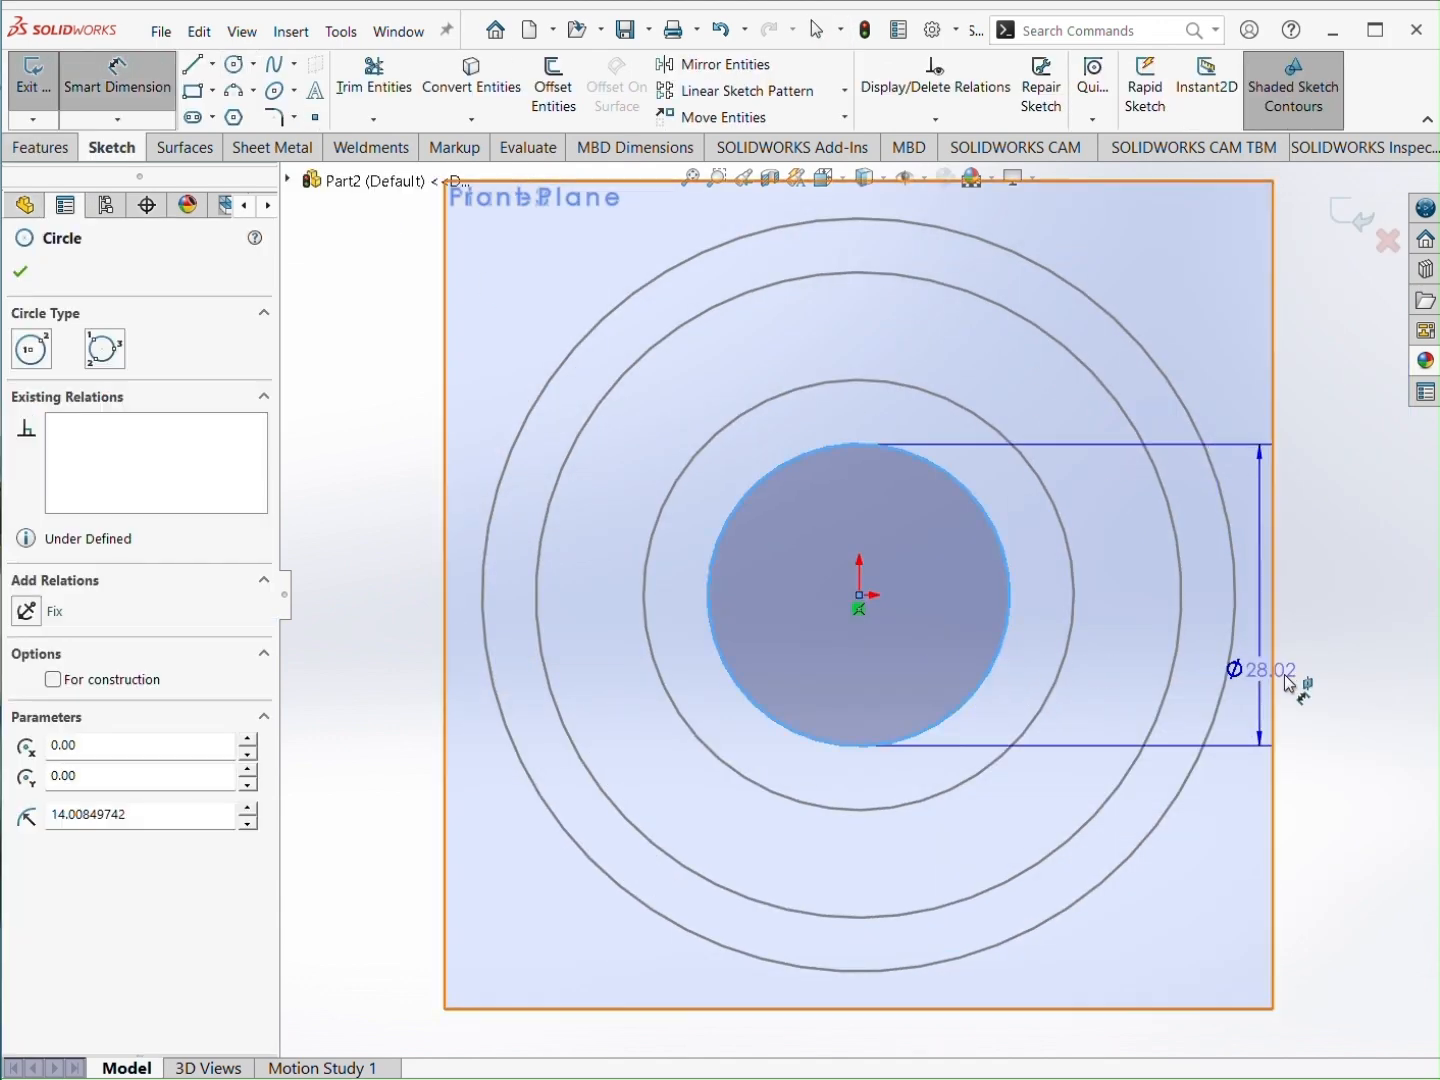
pyautogui.click(1314, 683)
pyautogui.write('50')
pyautogui.press('Return')
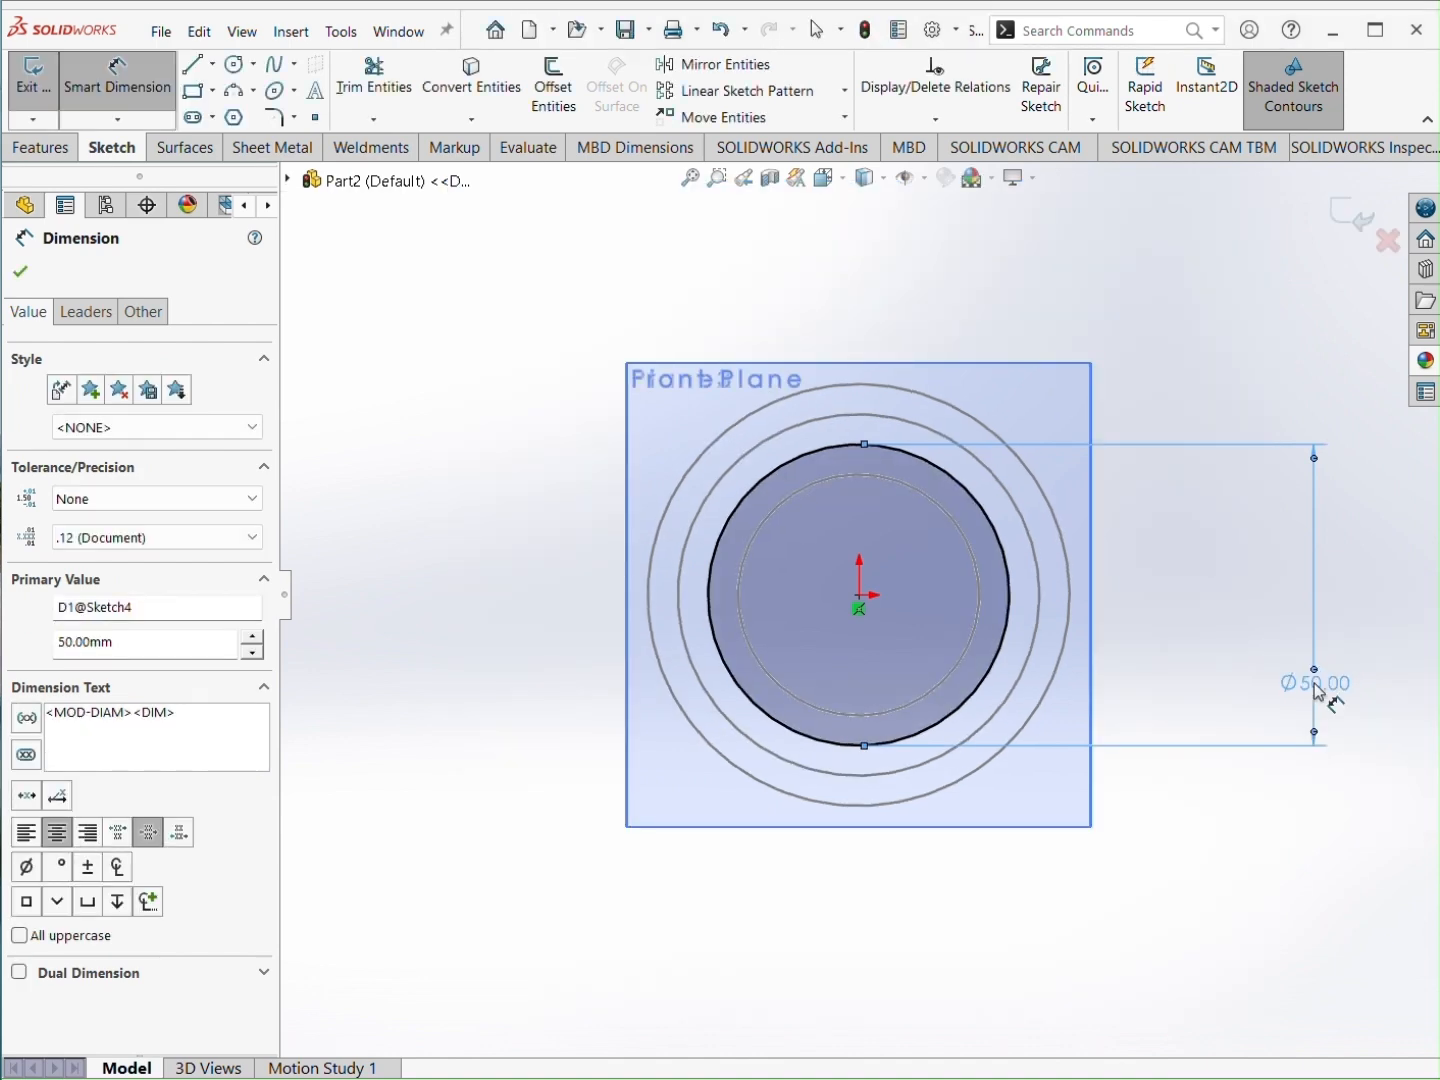
pyautogui.click(1335, 228)
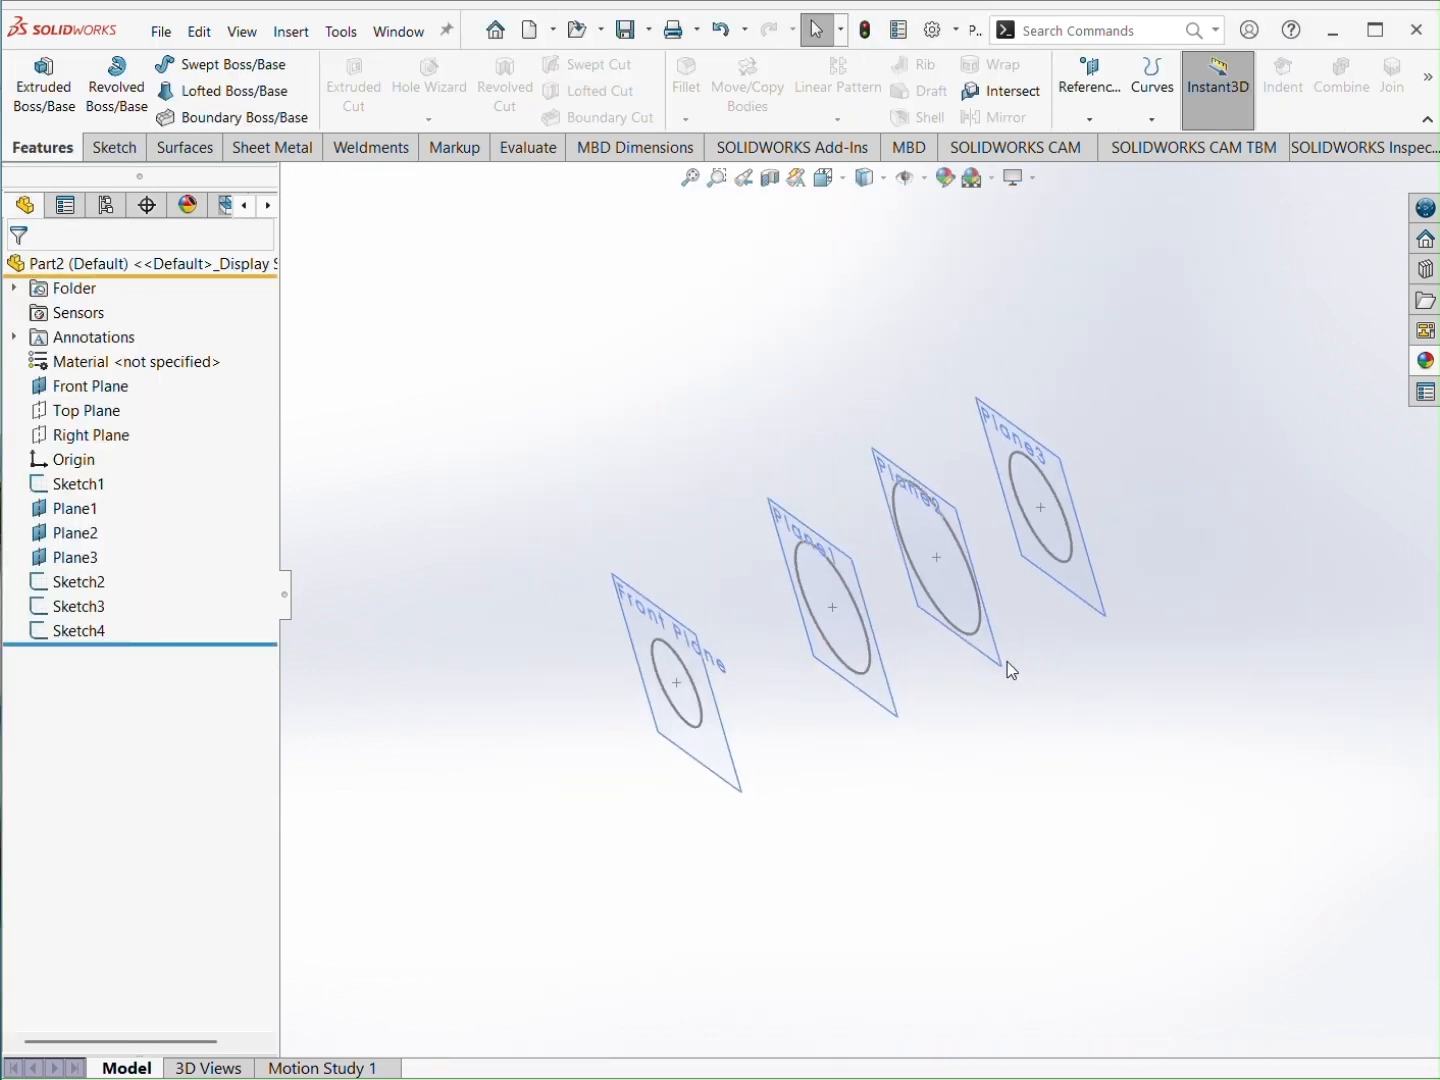
# Step: Hide Plane3, Plane2, Plane1 and the Front Plane so that only the four circle sketches are displayed
pyautogui.click(1076, 436)
pyautogui.click(1196, 386)
pyautogui.click(922, 517)
pyautogui.click(1029, 449)
pyautogui.click(746, 571)
pyautogui.click(856, 501)
pyautogui.click(500, 667)
pyautogui.click(607, 600)
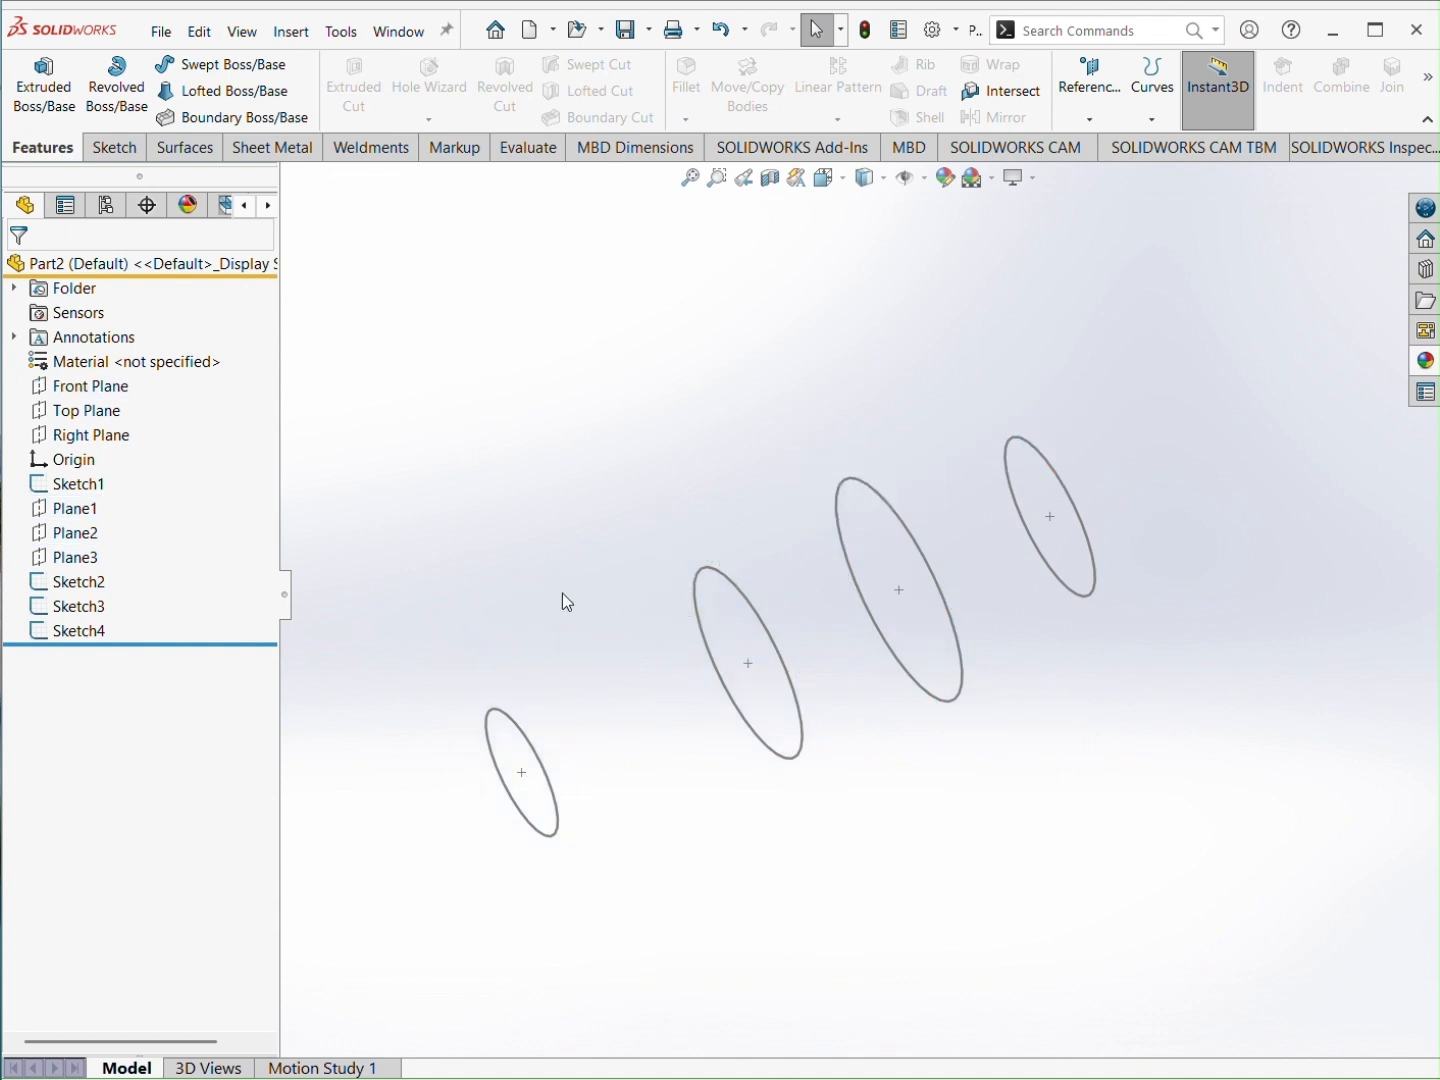
# Step: Start a sketch on the Top Plane and draw a four-point spline along the left ends of the four circles
pyautogui.click(49, 411)
pyautogui.click(66, 376)
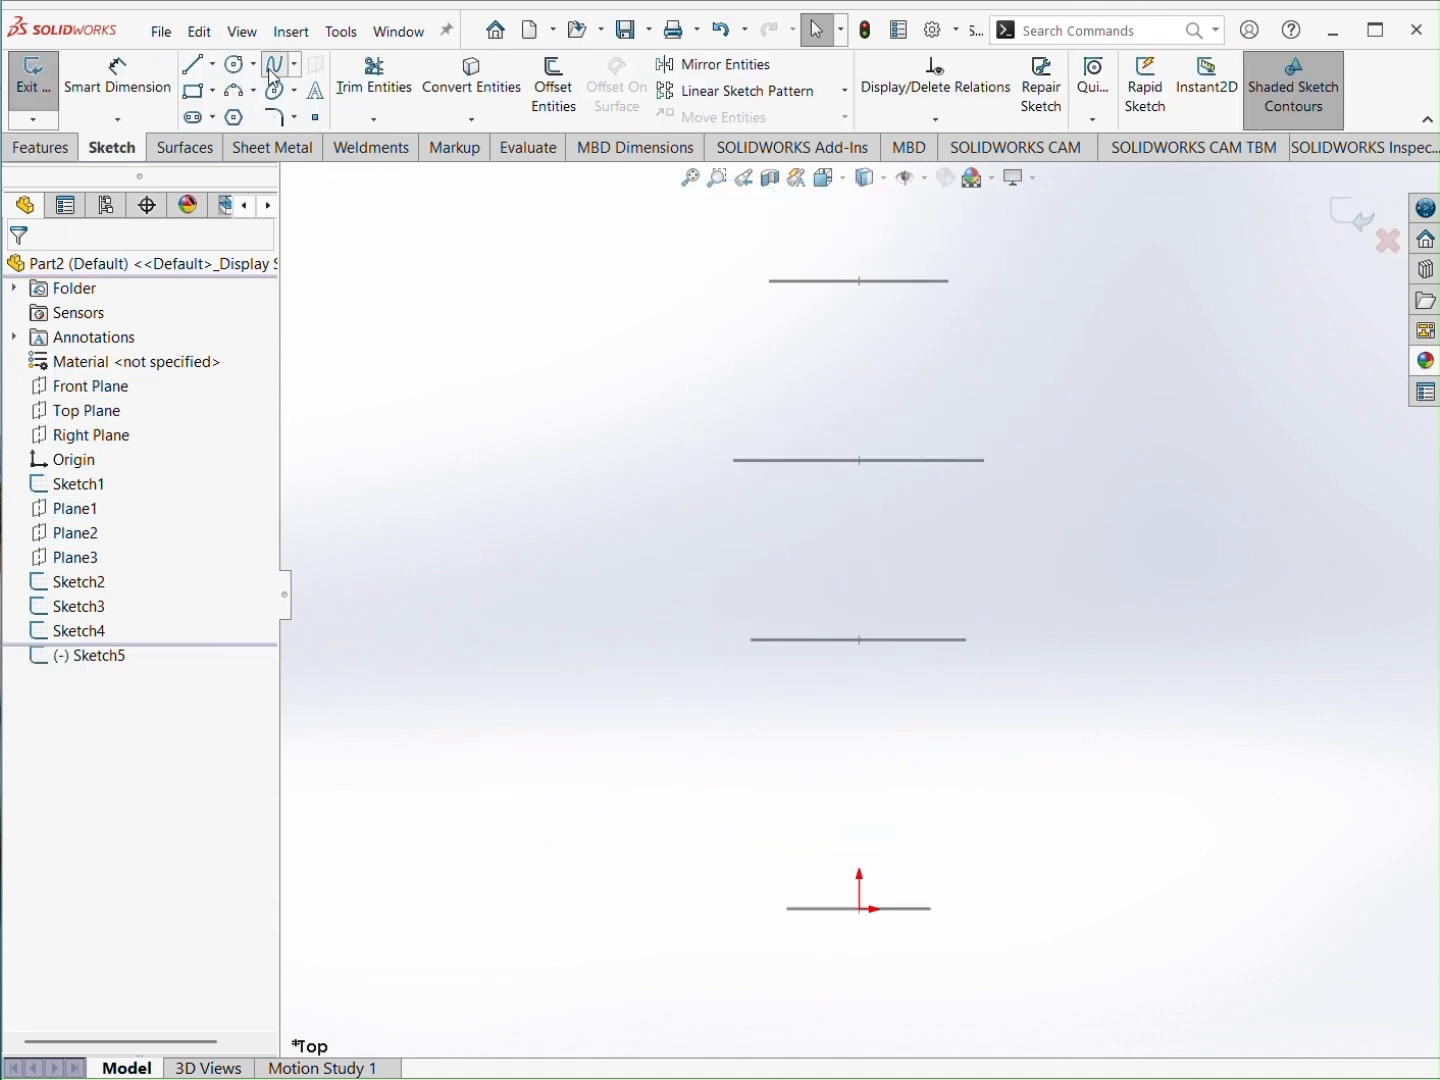
pyautogui.click(787, 911)
pyautogui.click(738, 455)
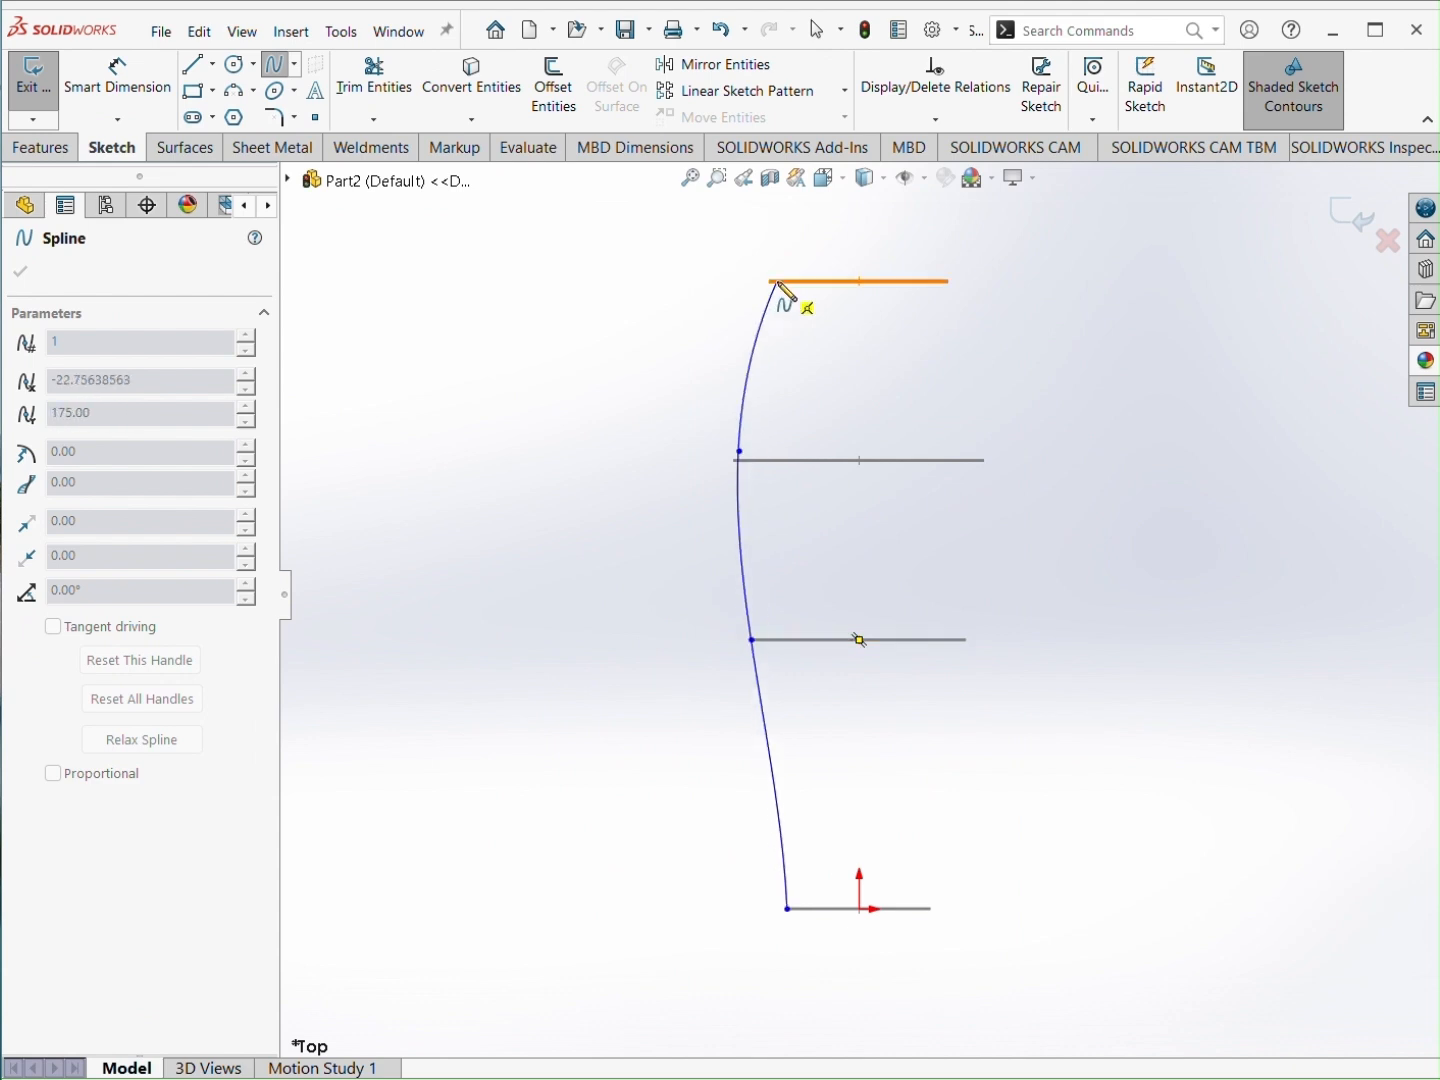
pyautogui.click(771, 283)
pyautogui.press('Escape')
# Step: Add pierce relations tying the spline's first two points to the 40 mm and 60 mm circles
pyautogui.moveTo(836, 661); pyautogui.dragTo(806, 742, button='middle')
pyautogui.scroll(-3, 789, 795)
pyautogui.click(767, 938)
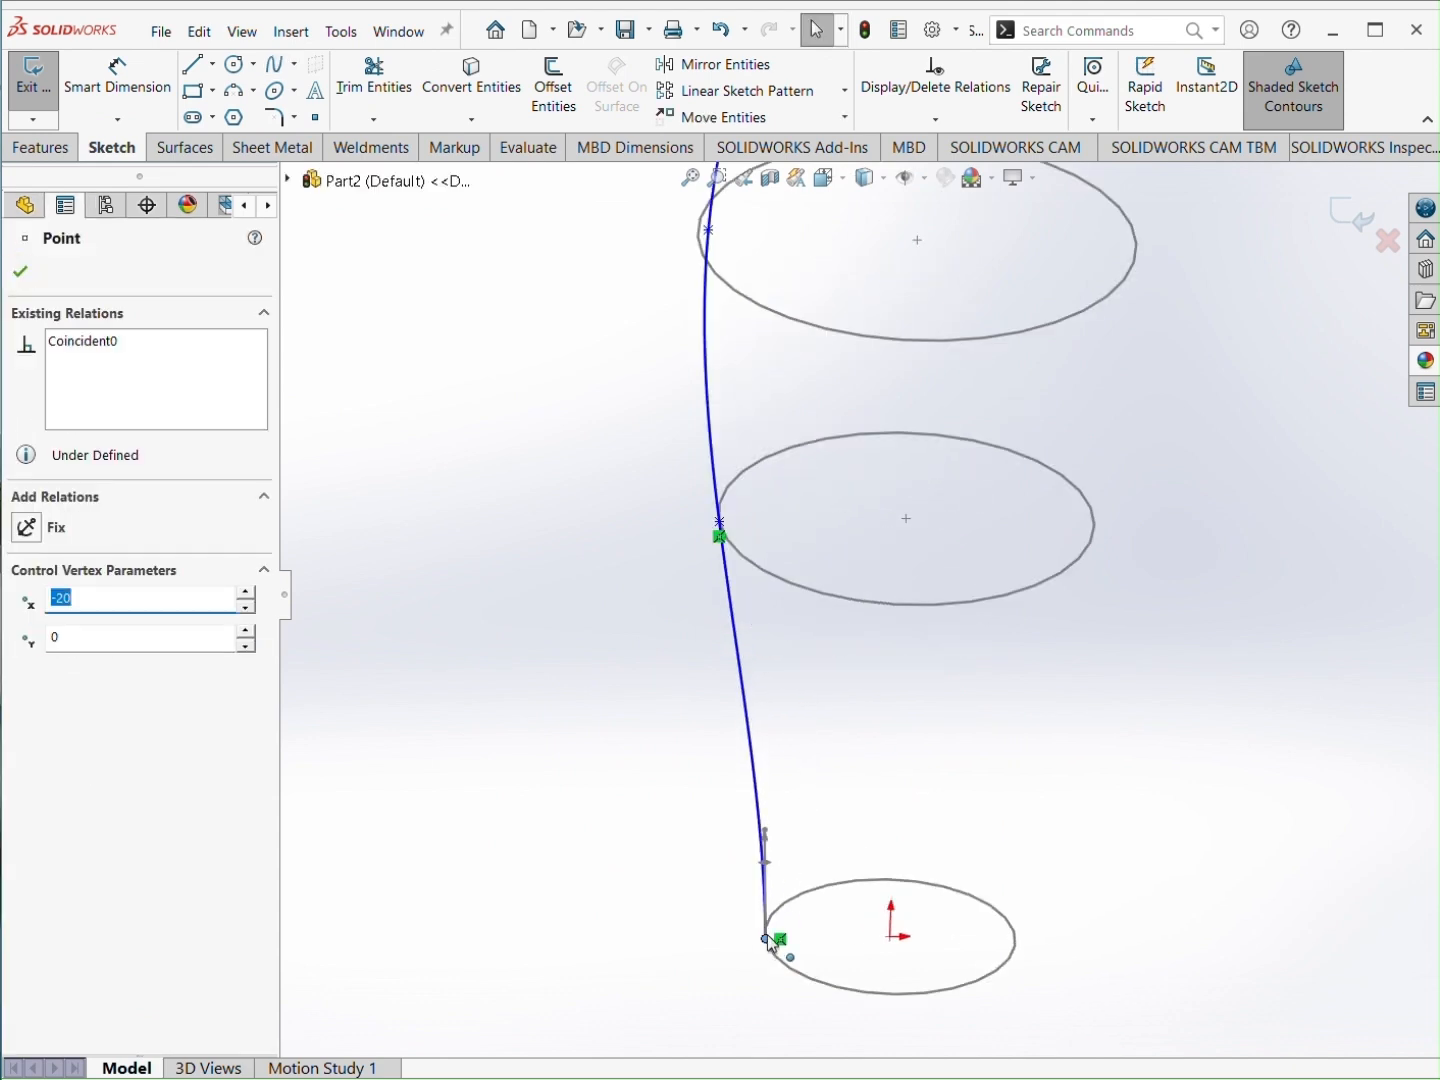
pyautogui.keyDown('ctrl'); pyautogui.click(786, 908); pyautogui.keyUp('ctrl')
pyautogui.click(936, 812)
pyautogui.click(721, 521)
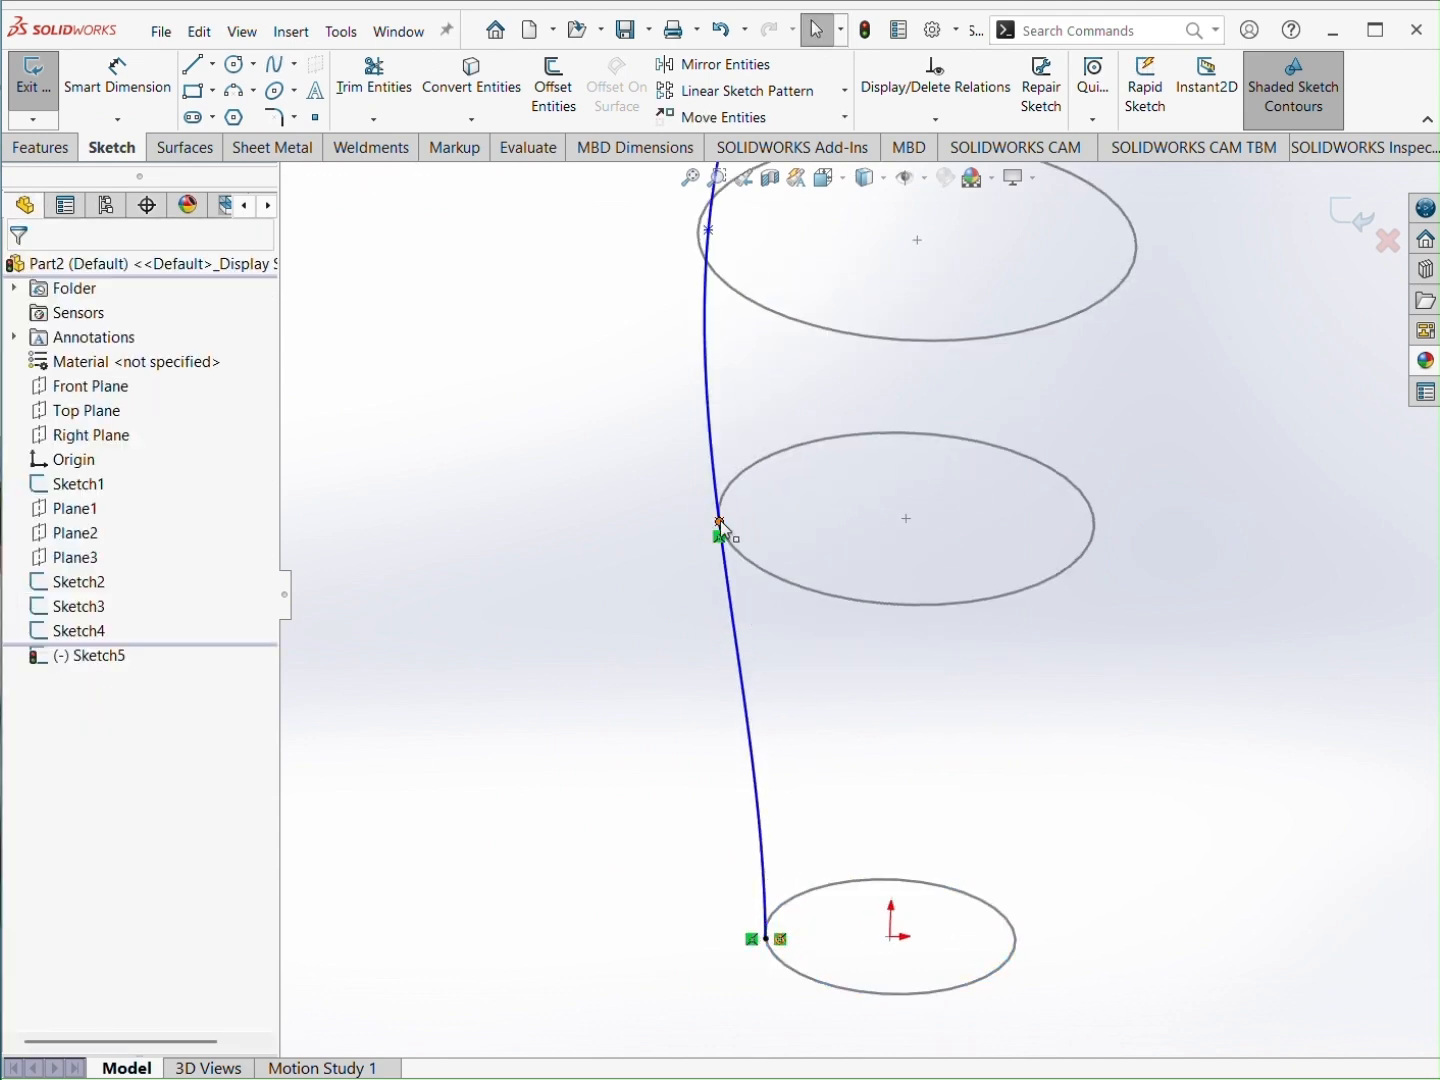
pyautogui.keyDown('ctrl'); pyautogui.click(736, 495); pyautogui.keyUp('ctrl')
pyautogui.click(879, 395)
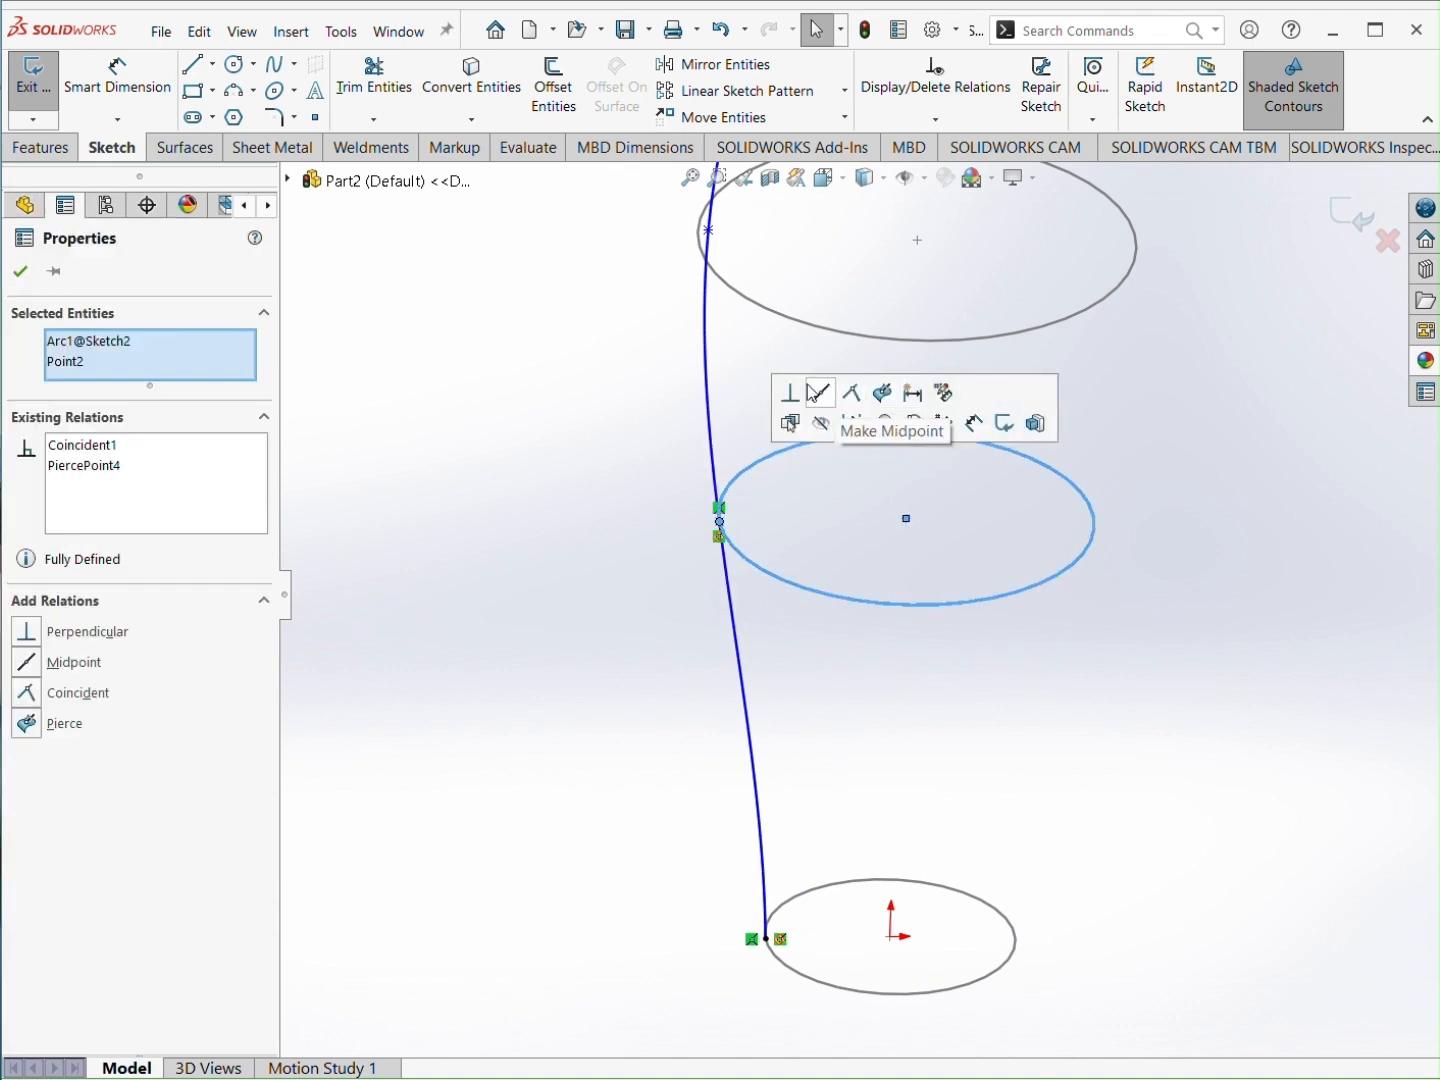
# Step: Add pierce relations tying the spline's remaining two points to the 70 mm and 50 mm circles
pyautogui.scroll(5, 850, 405)
pyautogui.scroll(-6, 820, 405)
pyautogui.click(743, 580)
pyautogui.keyDown('ctrl'); pyautogui.click(780, 511); pyautogui.keyUp('ctrl')
pyautogui.click(930, 416)
pyautogui.click(838, 254)
pyautogui.keyDown('ctrl'); pyautogui.click(829, 222); pyautogui.keyUp('ctrl')
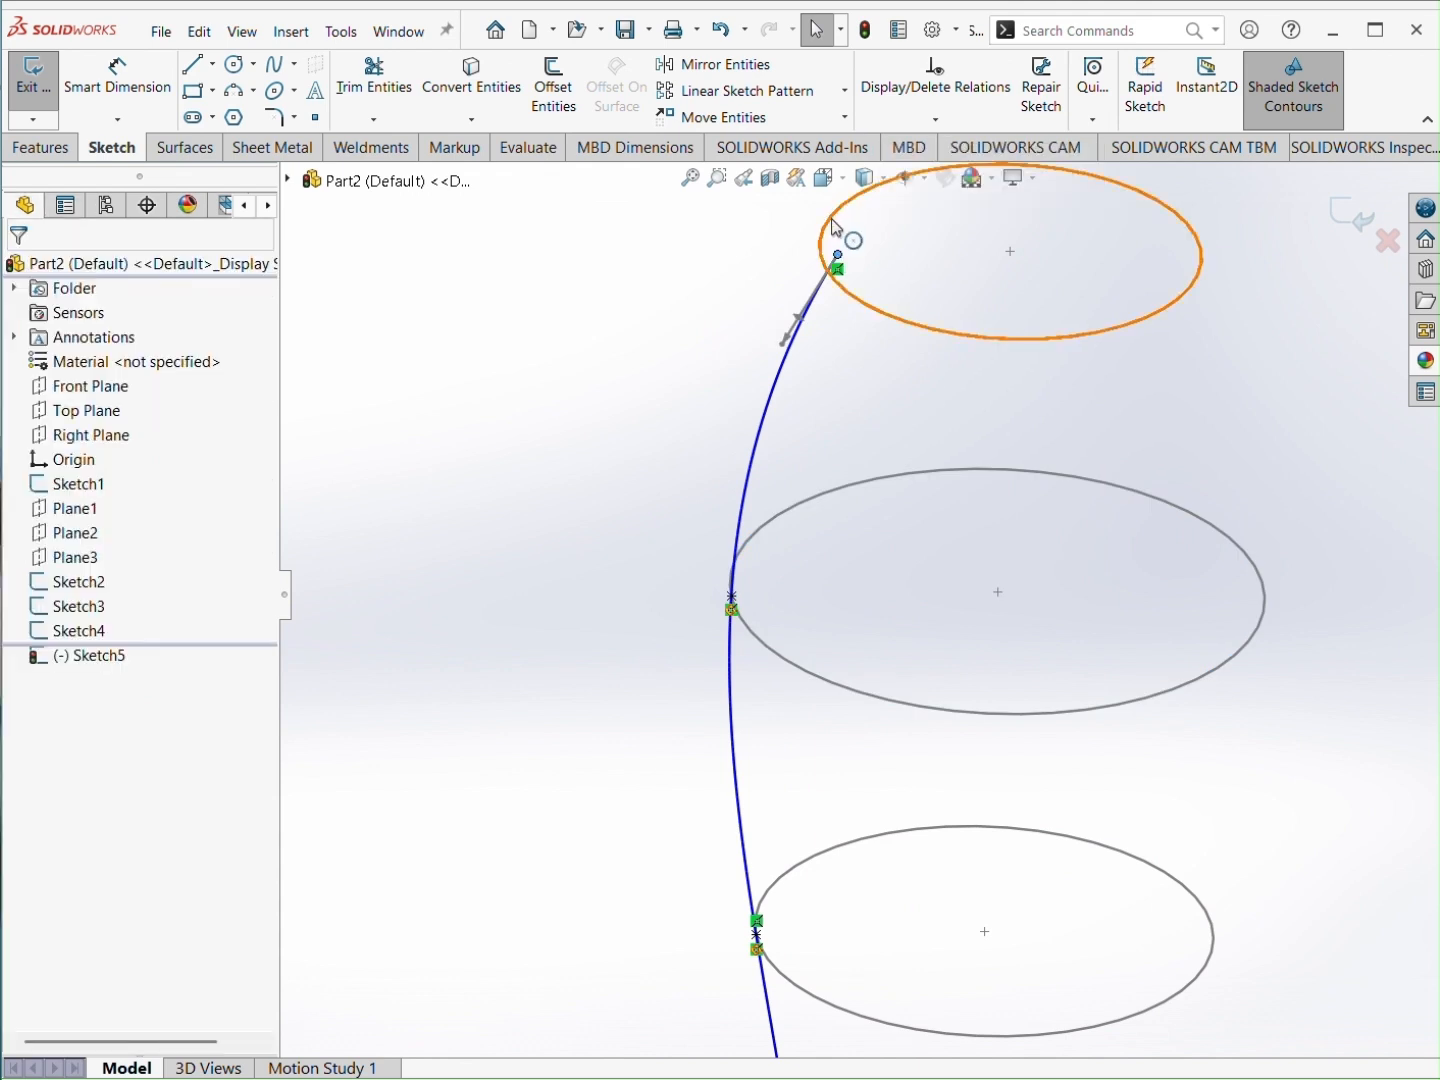
pyautogui.click(979, 127)
# Step: Draw an infinite-length vertical construction line through the origin in the spline sketch
pyautogui.scroll(5, 942, 793)
pyautogui.hotkey('ctrl', '5')
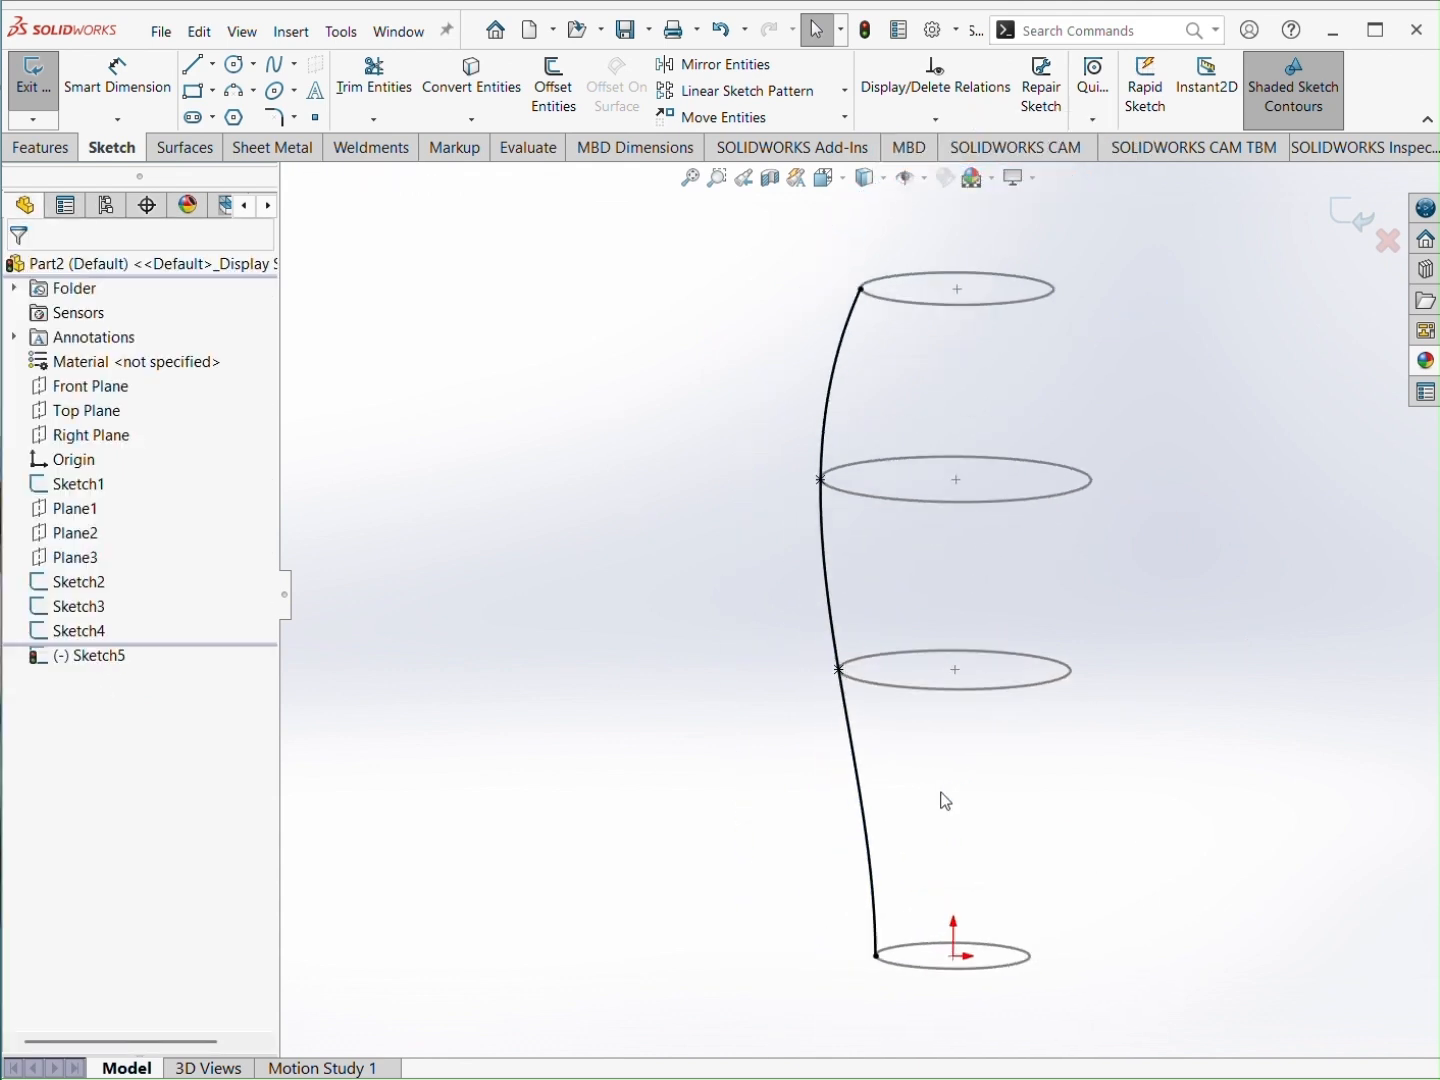
pyautogui.click(195, 65)
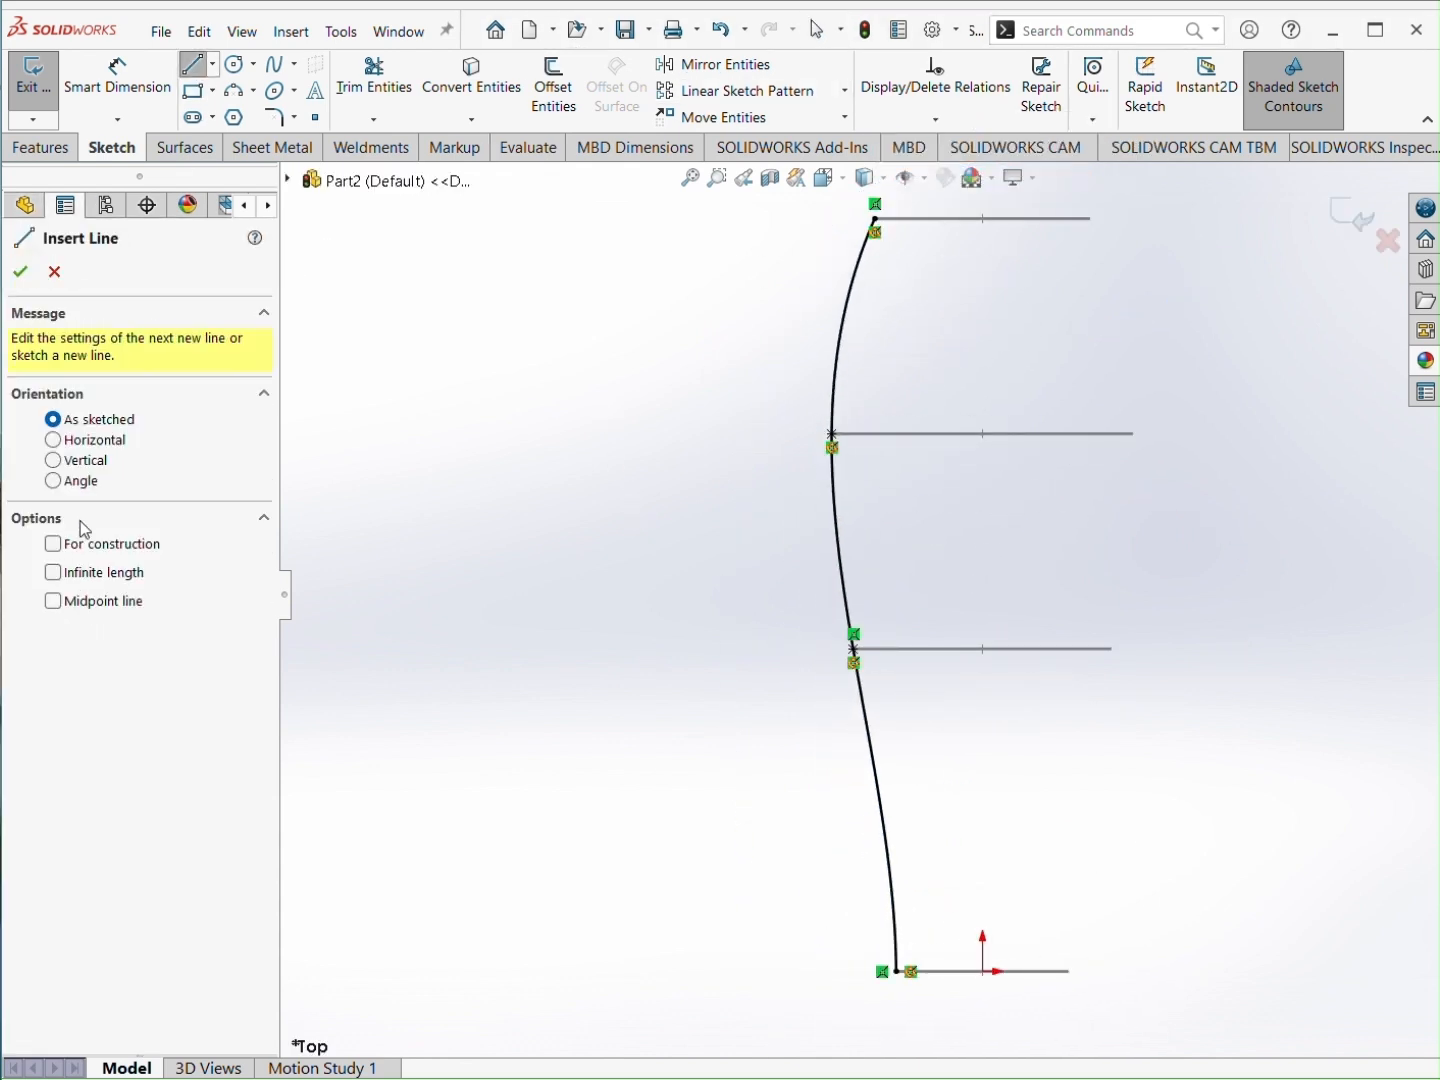
pyautogui.click(982, 971)
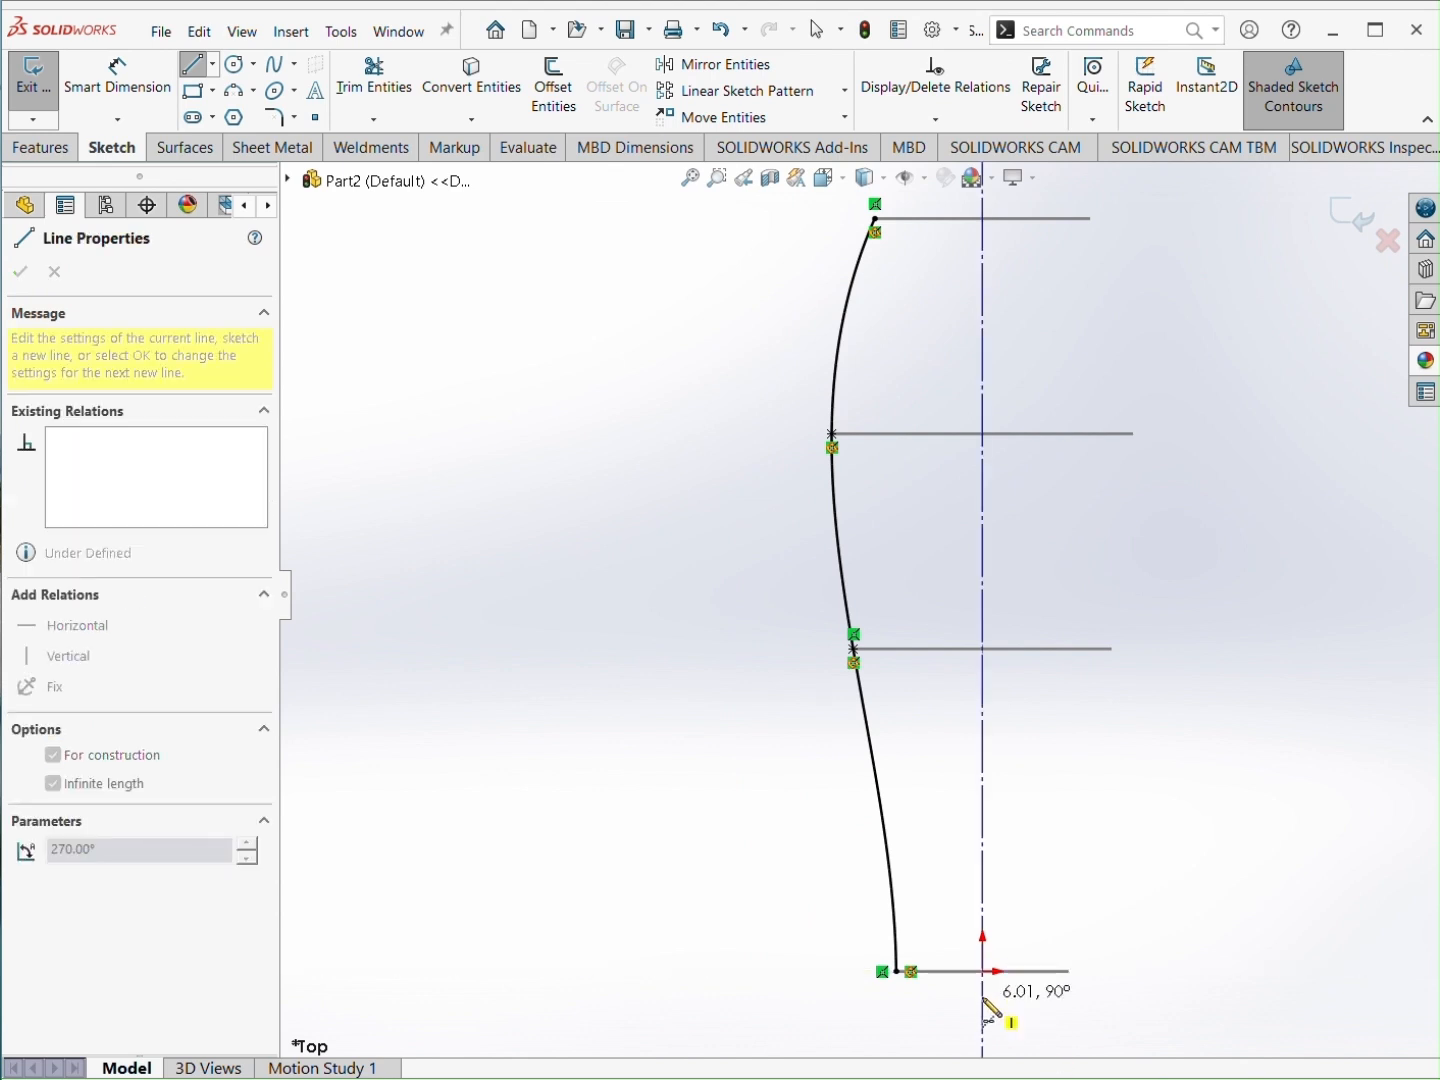
pyautogui.click(985, 1000)
pyautogui.scroll(2, 815, 810)
pyautogui.scroll(-1, 1108, 552)
pyautogui.press('Escape')
# Step: Activate the tangent handle at the spline's origin-side endpoint and set its angle to the centreline to 18°
pyautogui.click(829, 921)
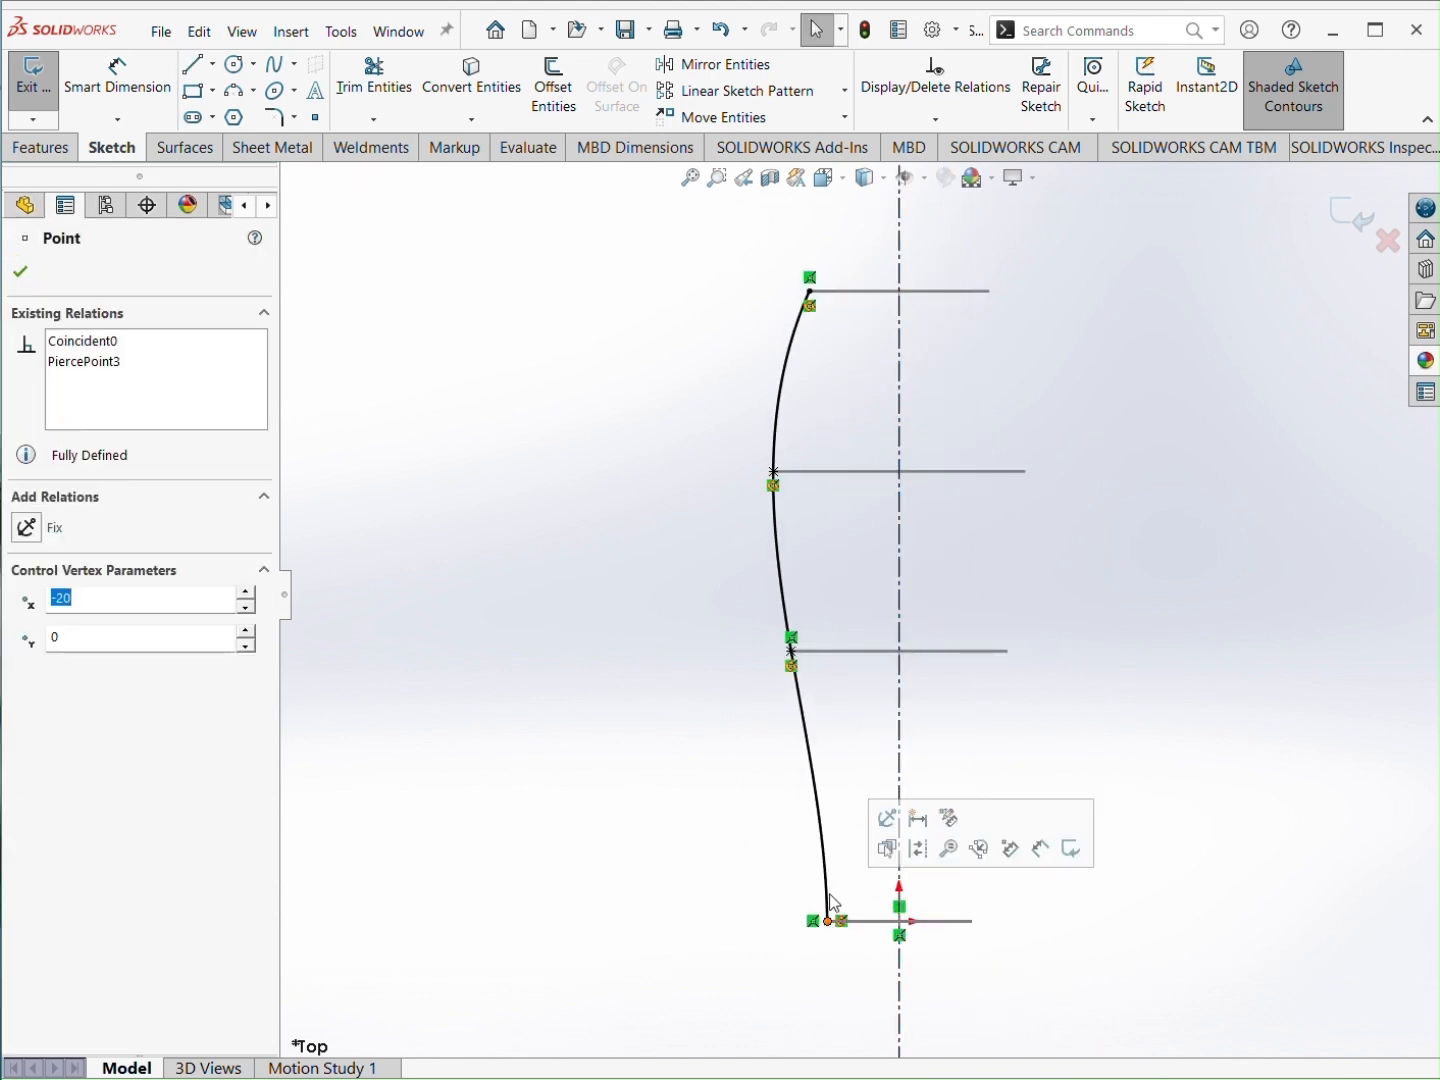
pyautogui.click(813, 860)
pyautogui.moveTo(440, 571); pyautogui.dragTo(443, 496, button='right')
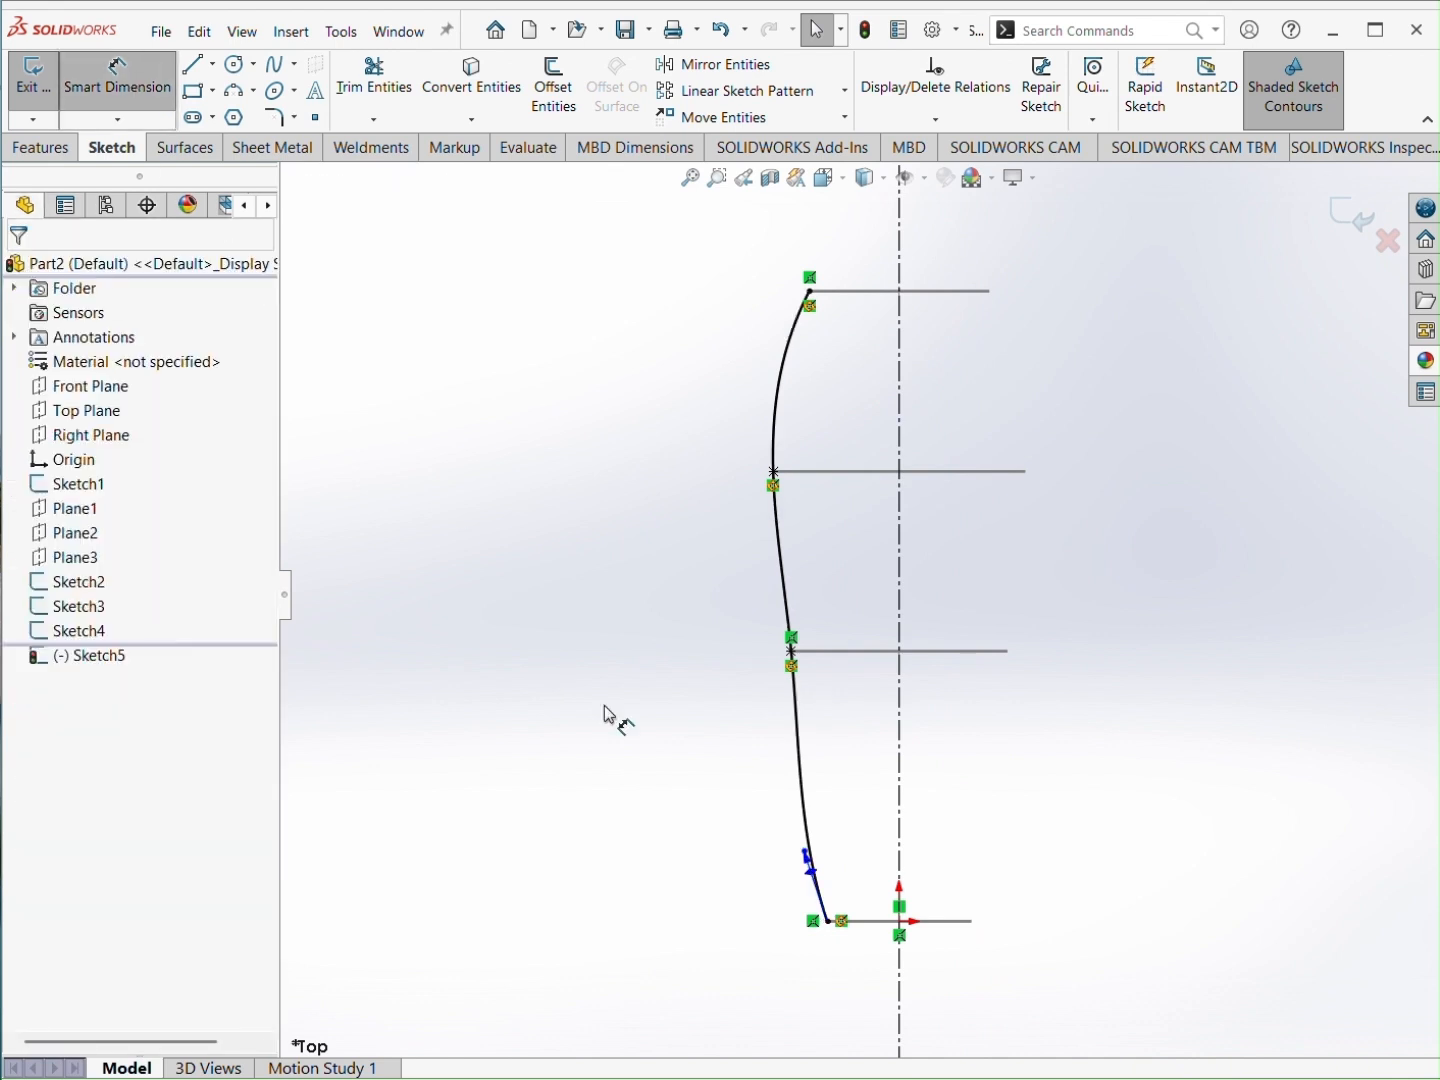
pyautogui.click(814, 866)
pyautogui.click(903, 859)
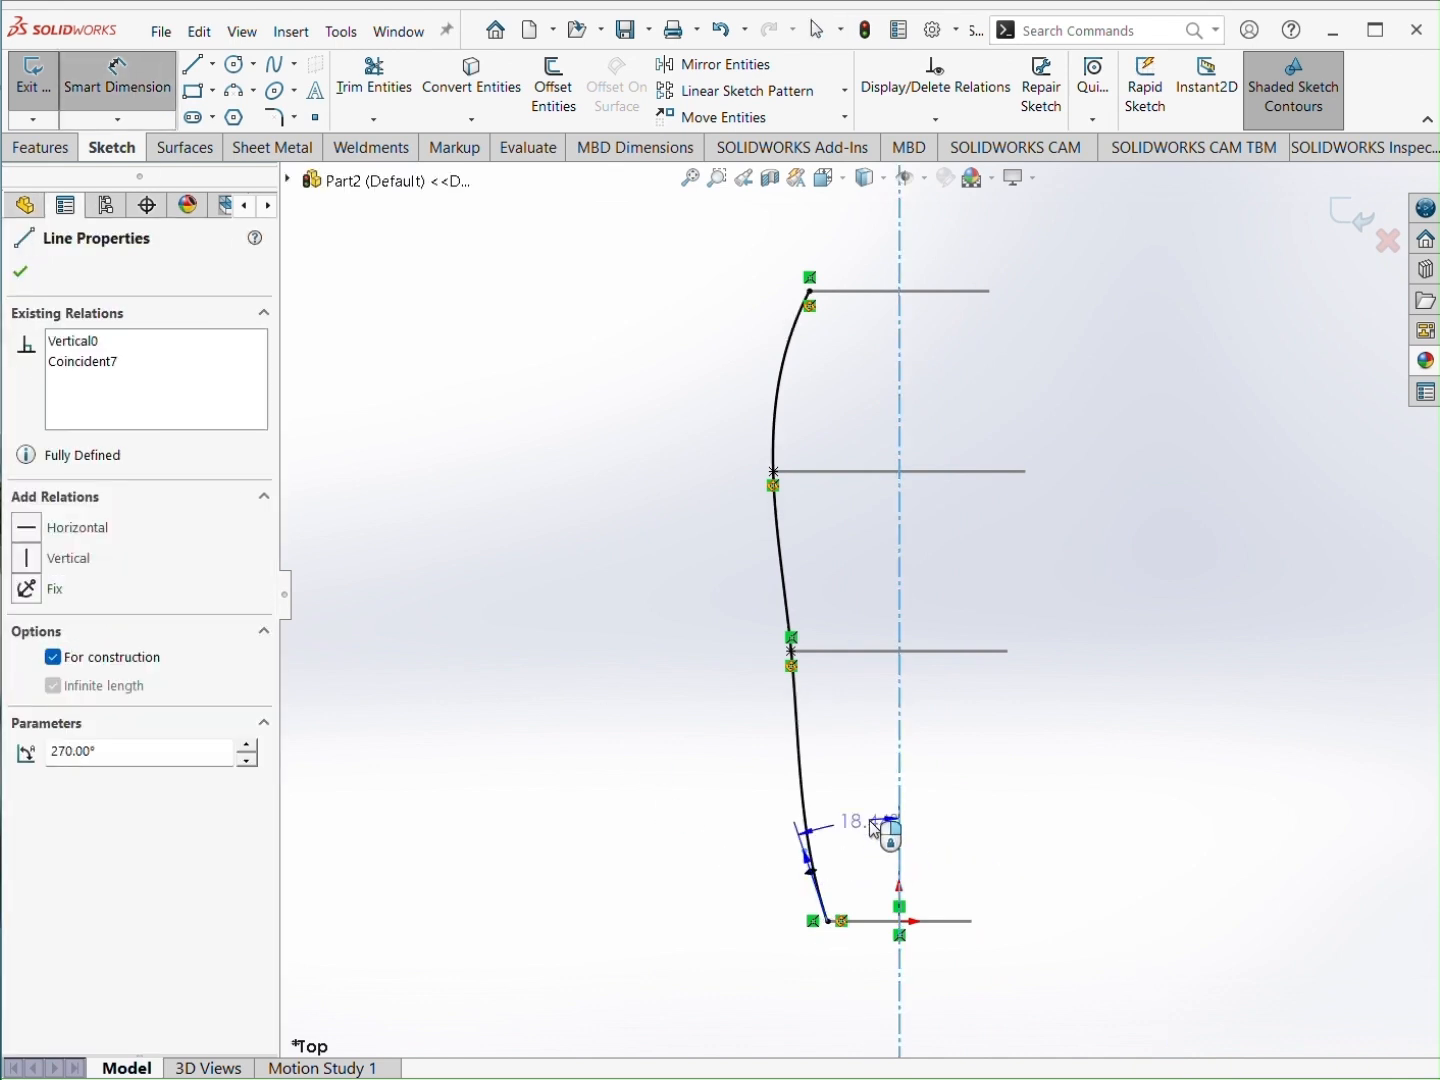
pyautogui.click(876, 831)
pyautogui.write('18')
pyautogui.press('Return')
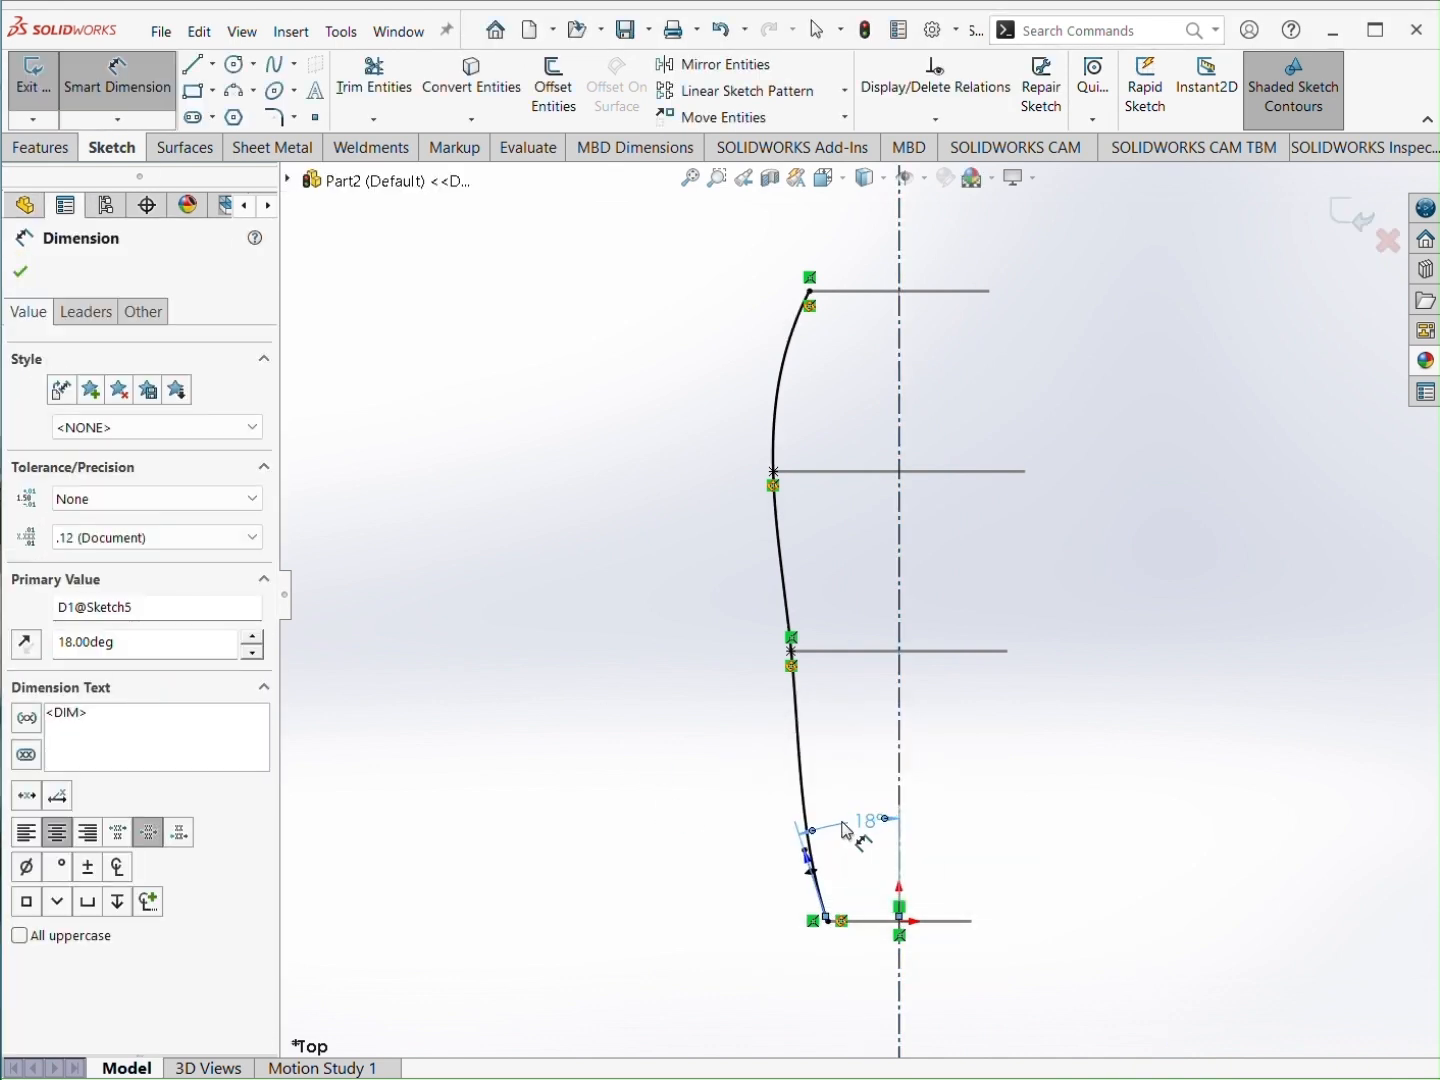
# Step: Set the tangent magnitude at the spline's origin-side endpoint to 116 mm
pyautogui.click(812, 862)
pyautogui.click(650, 859)
pyautogui.write('116')
pyautogui.press('Return')
pyautogui.press('Escape')
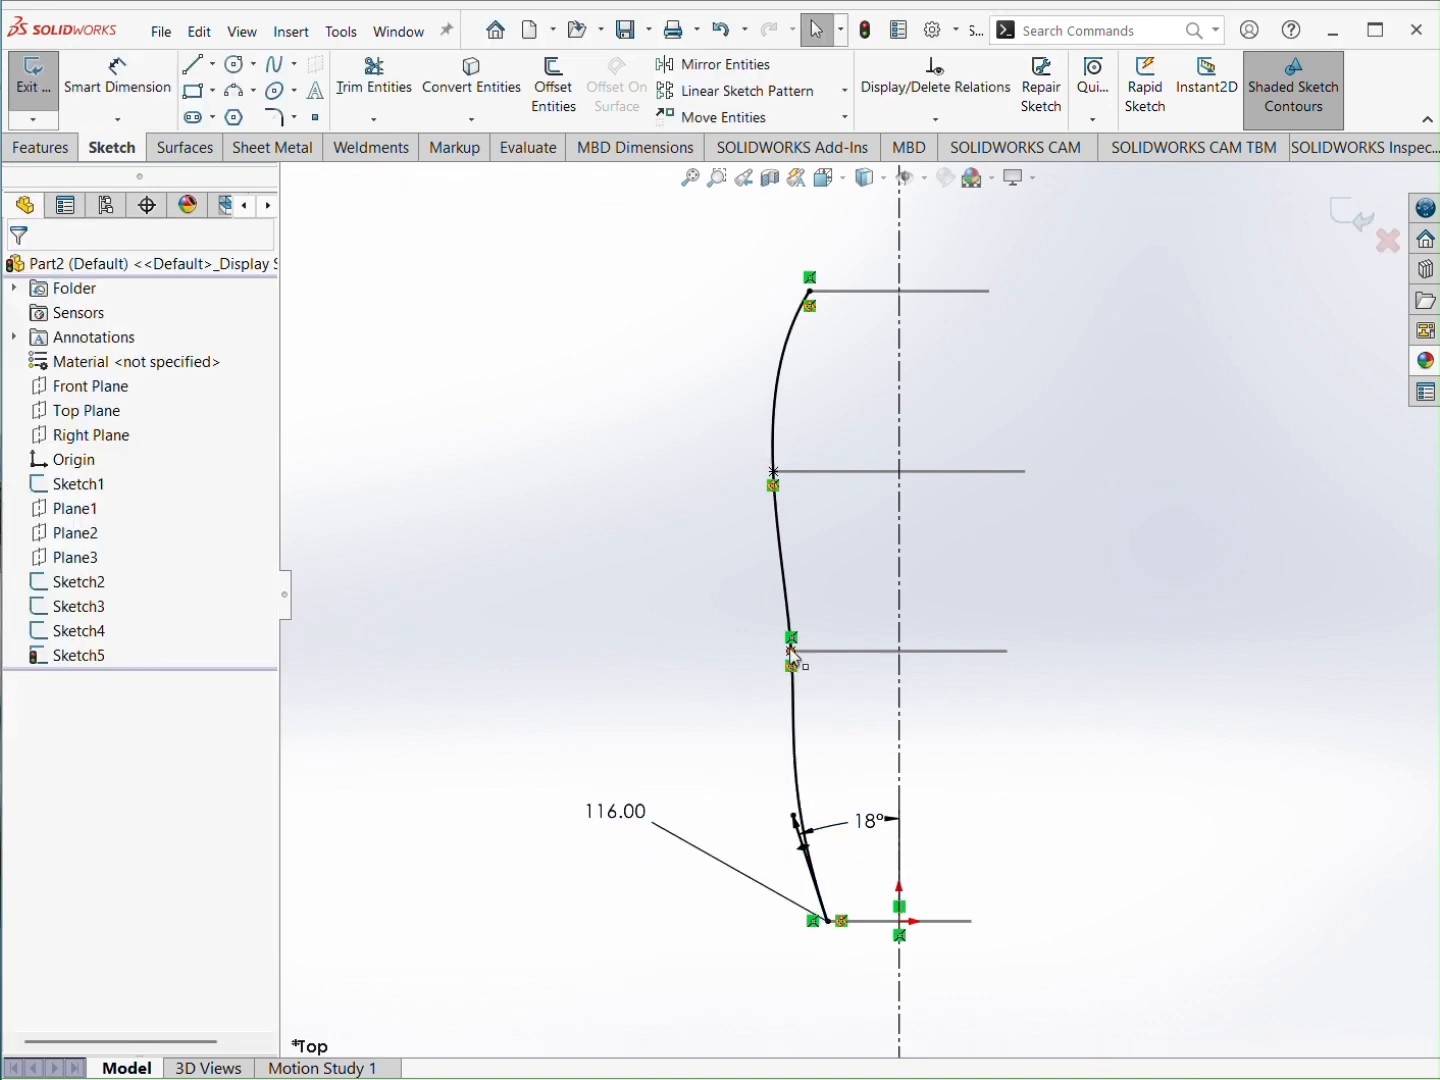
# Step: Activate the tangent handle at the spline point on the 60 mm circle and set its magnitude to 108 mm
pyautogui.scroll(-5, 800, 654)
pyautogui.click(814, 625)
pyautogui.moveTo(824, 800); pyautogui.dragTo(822, 795)
pyautogui.click(94, 87)
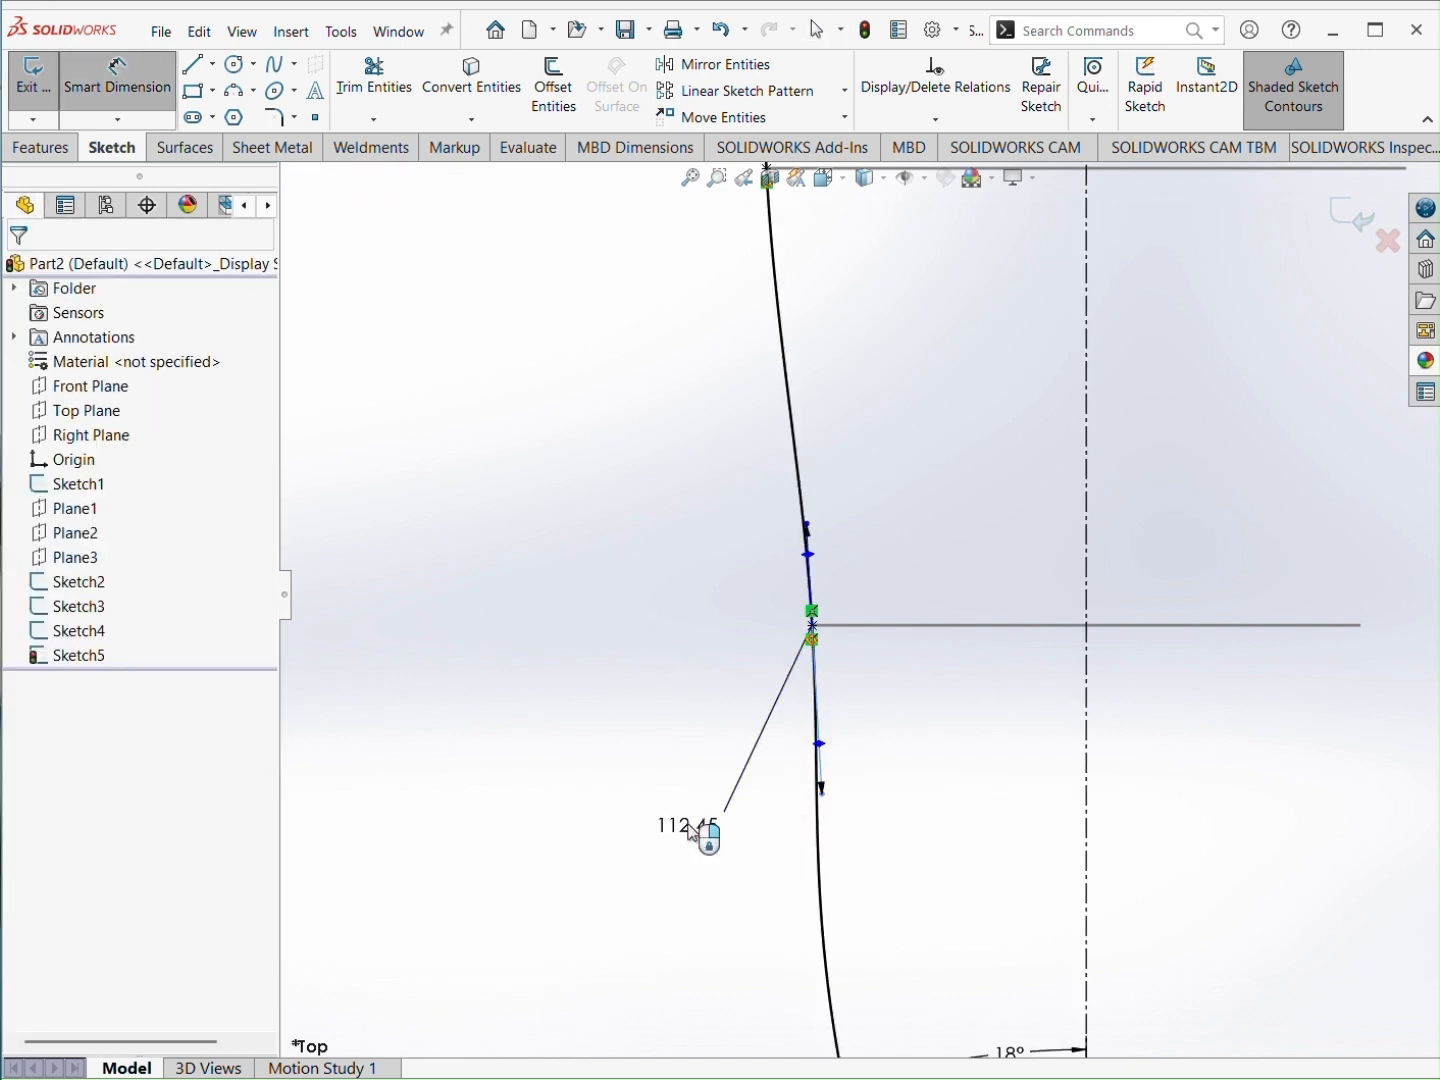
pyautogui.click(698, 835)
pyautogui.write('108')
pyautogui.press('Return')
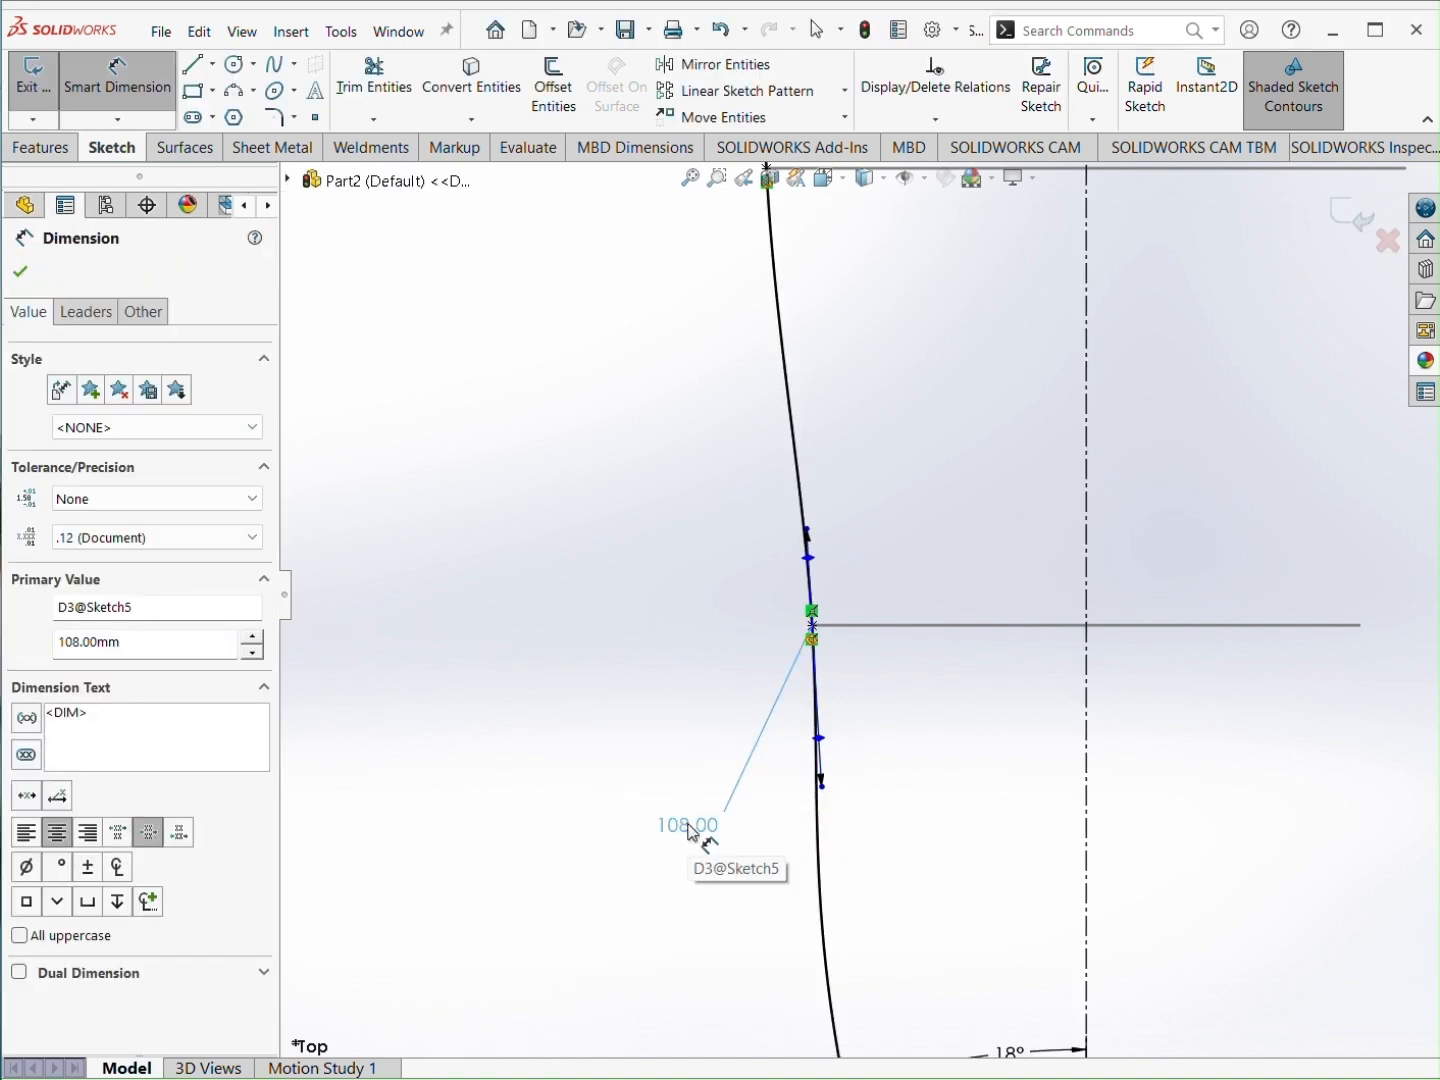
# Step: Set the angle between the tangent handle on the 60 mm circle and the centreline to 1.7°
pyautogui.click(823, 793)
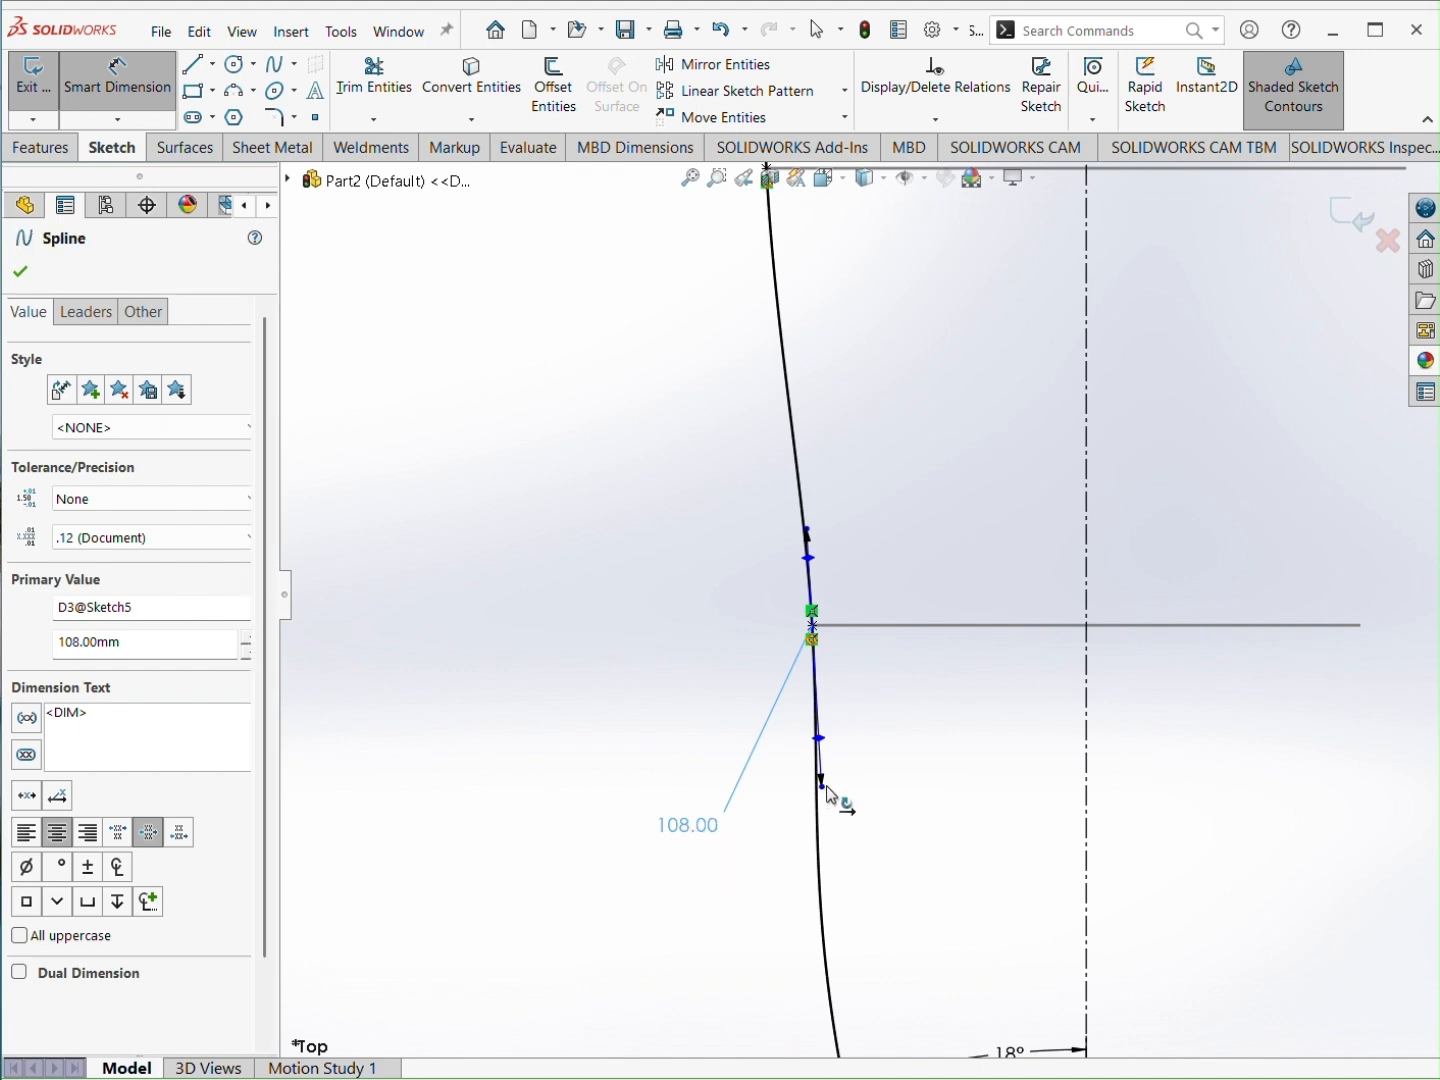
pyautogui.click(1093, 806)
pyautogui.click(1029, 720)
pyautogui.write('1.7')
pyautogui.press('Return')
pyautogui.scroll(3, 950, 431)
pyautogui.scroll(-2, 959, 380)
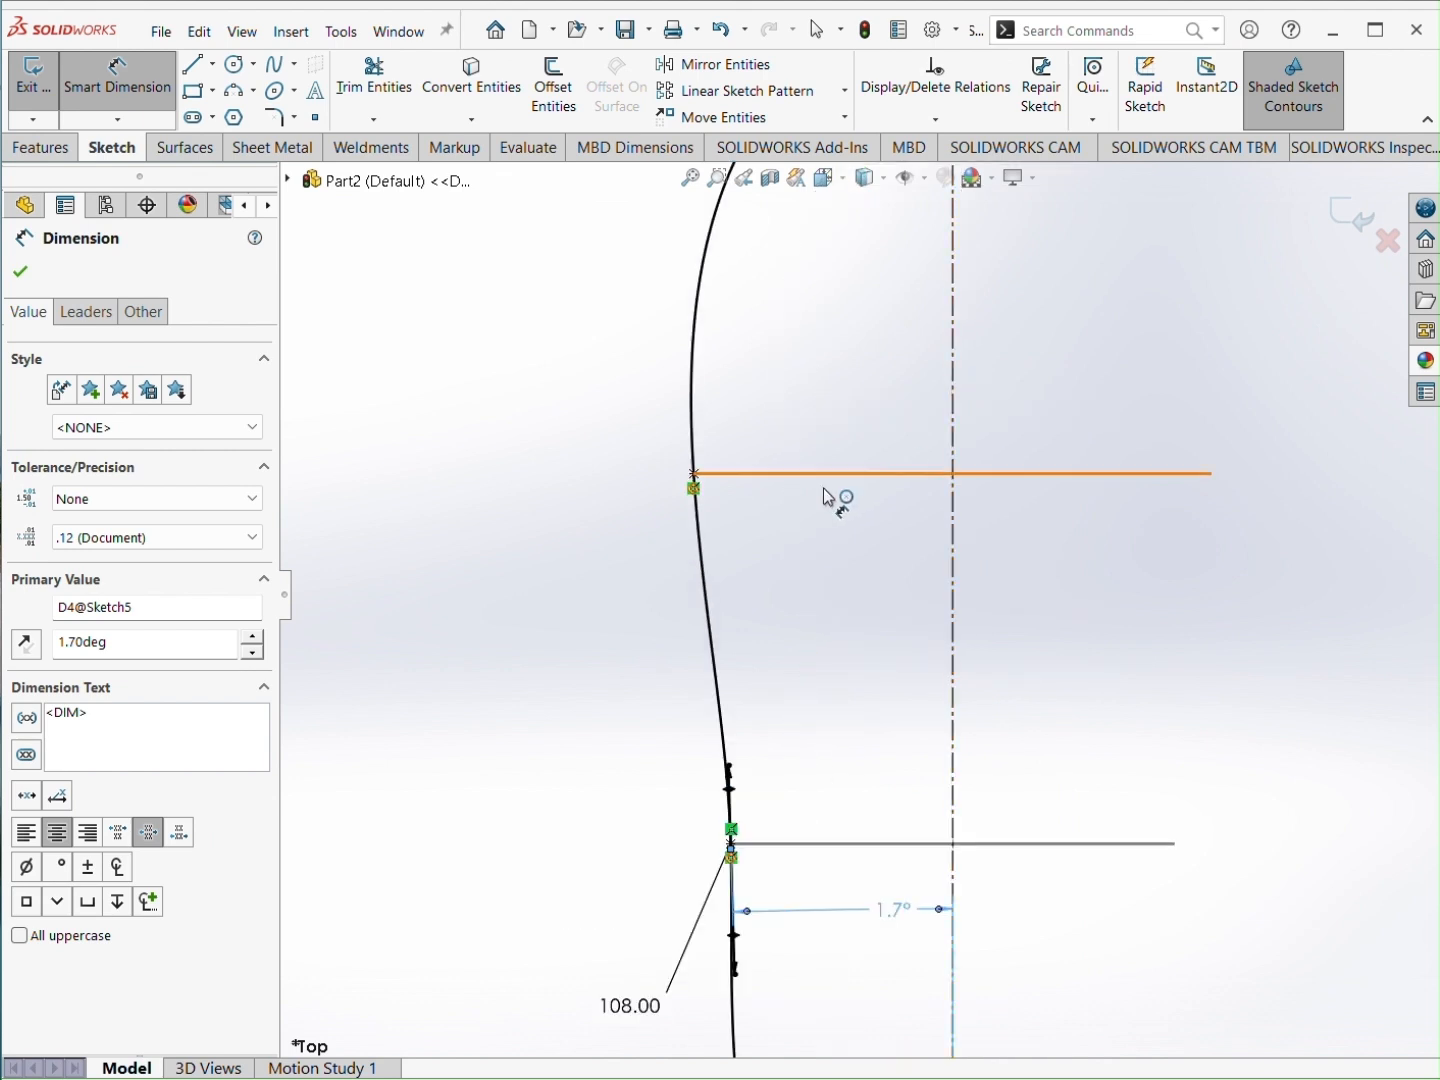
# Step: Activate the tangent handle at the spline point on the third circle and set its magnitude to 125 mm
pyautogui.press('Escape')
pyautogui.click(695, 475)
pyautogui.moveTo(703, 581); pyautogui.dragTo(698, 572)
pyautogui.click(142, 76)
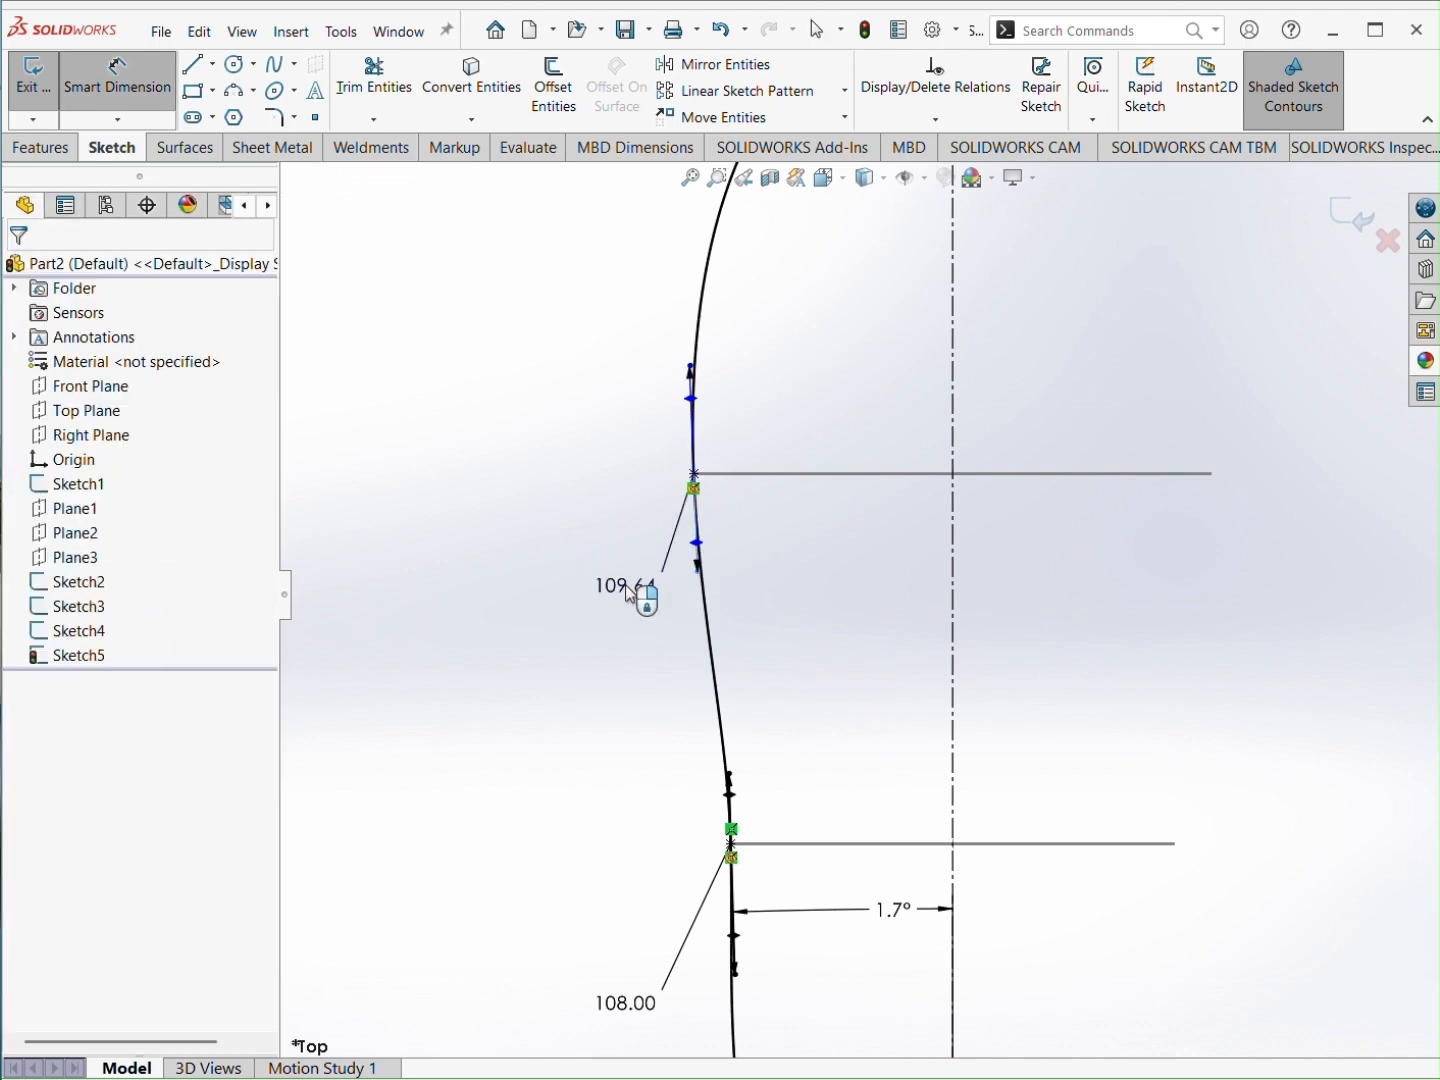
pyautogui.click(631, 589)
pyautogui.write('125')
pyautogui.press('Return')
# Step: Set the angle between the tangent handle on the third circle and the centreline to 6.5°
pyautogui.click(706, 562)
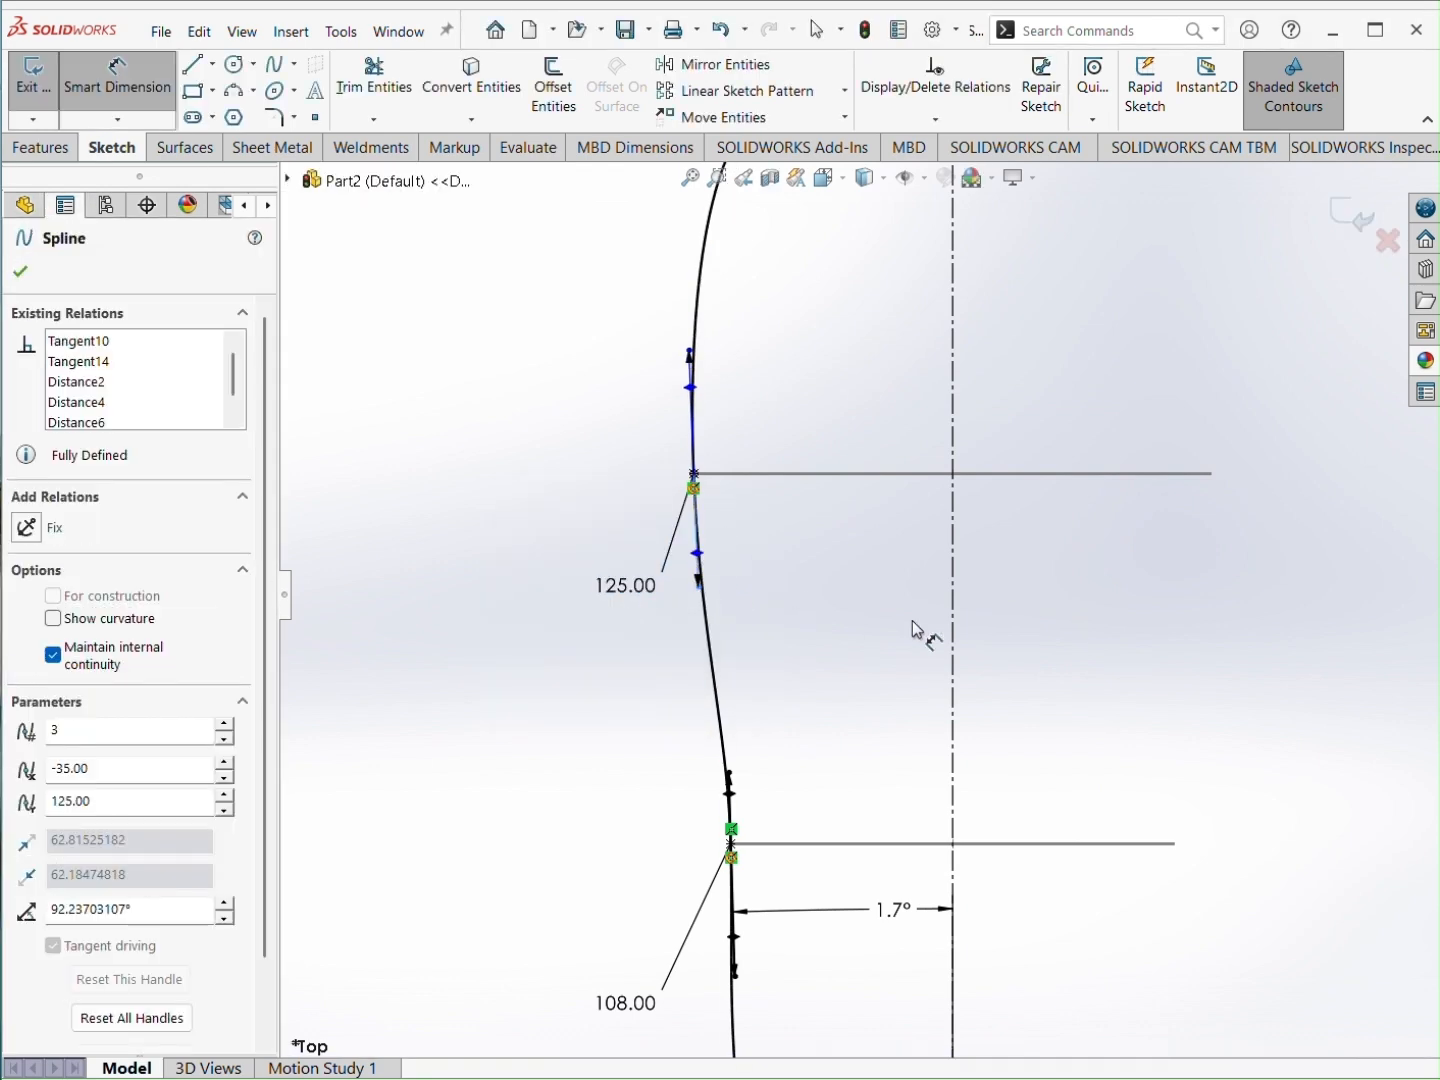
pyautogui.click(950, 649)
pyautogui.click(894, 553)
pyautogui.write('6.5')
pyautogui.press('Return')
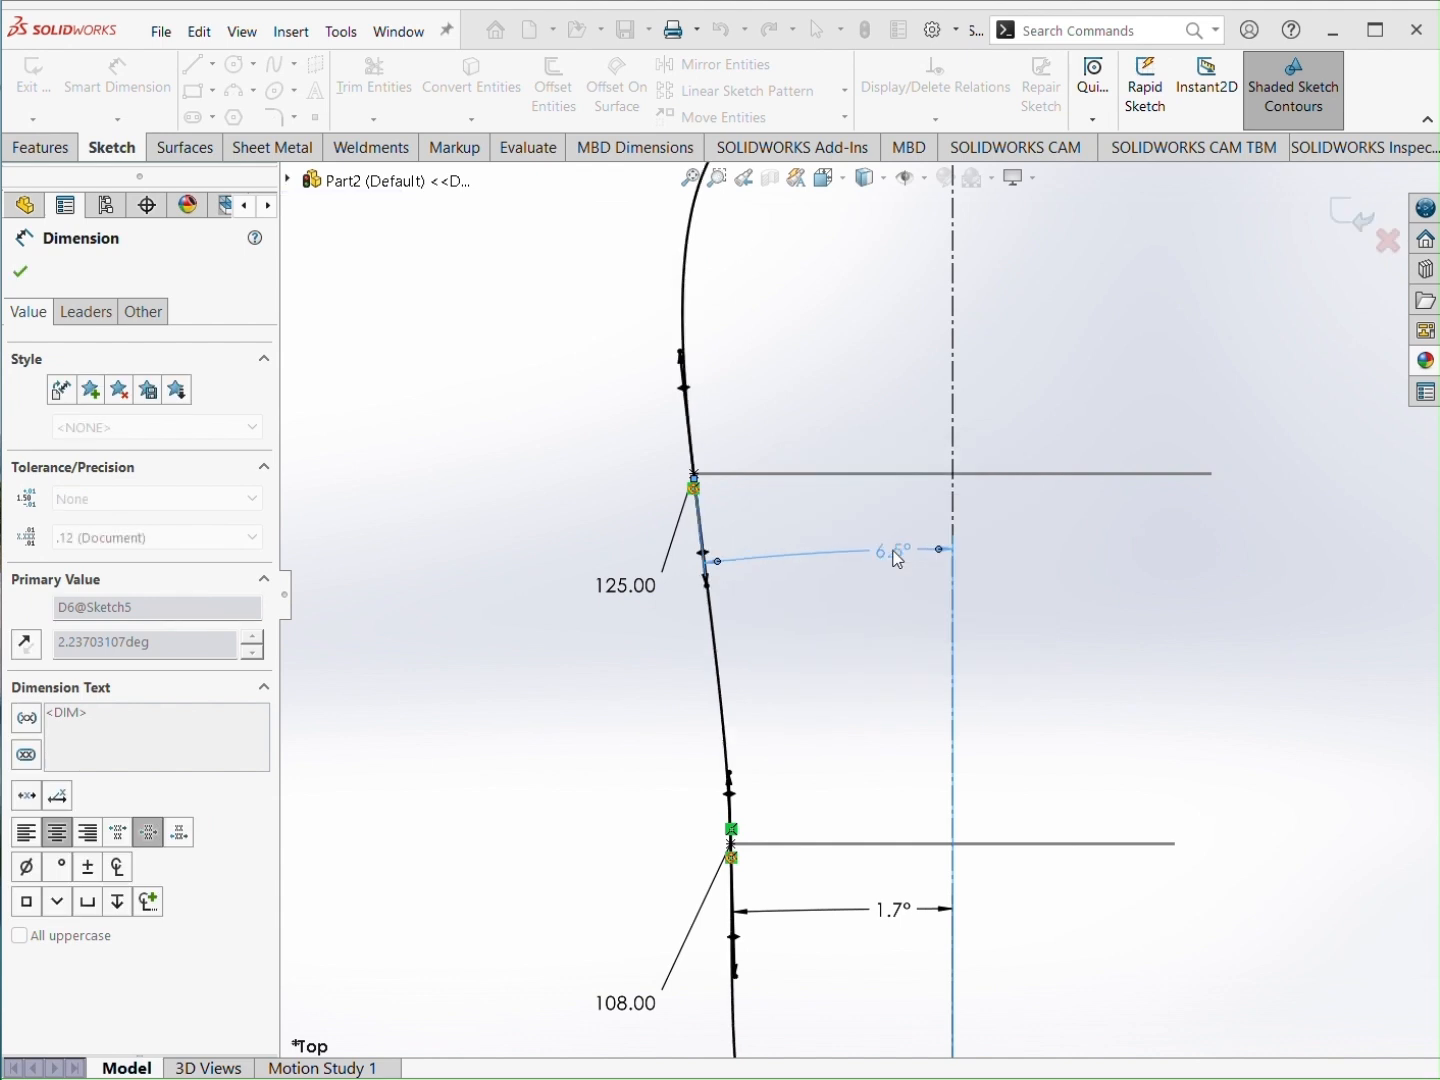
# Step: Activate the tangent handle at the spline's far endpoint on the fourth circle and set its magnitude to 77.5 mm
pyautogui.scroll(5, 893, 549)
pyautogui.scroll(-4, 914, 419)
pyautogui.press('Escape')
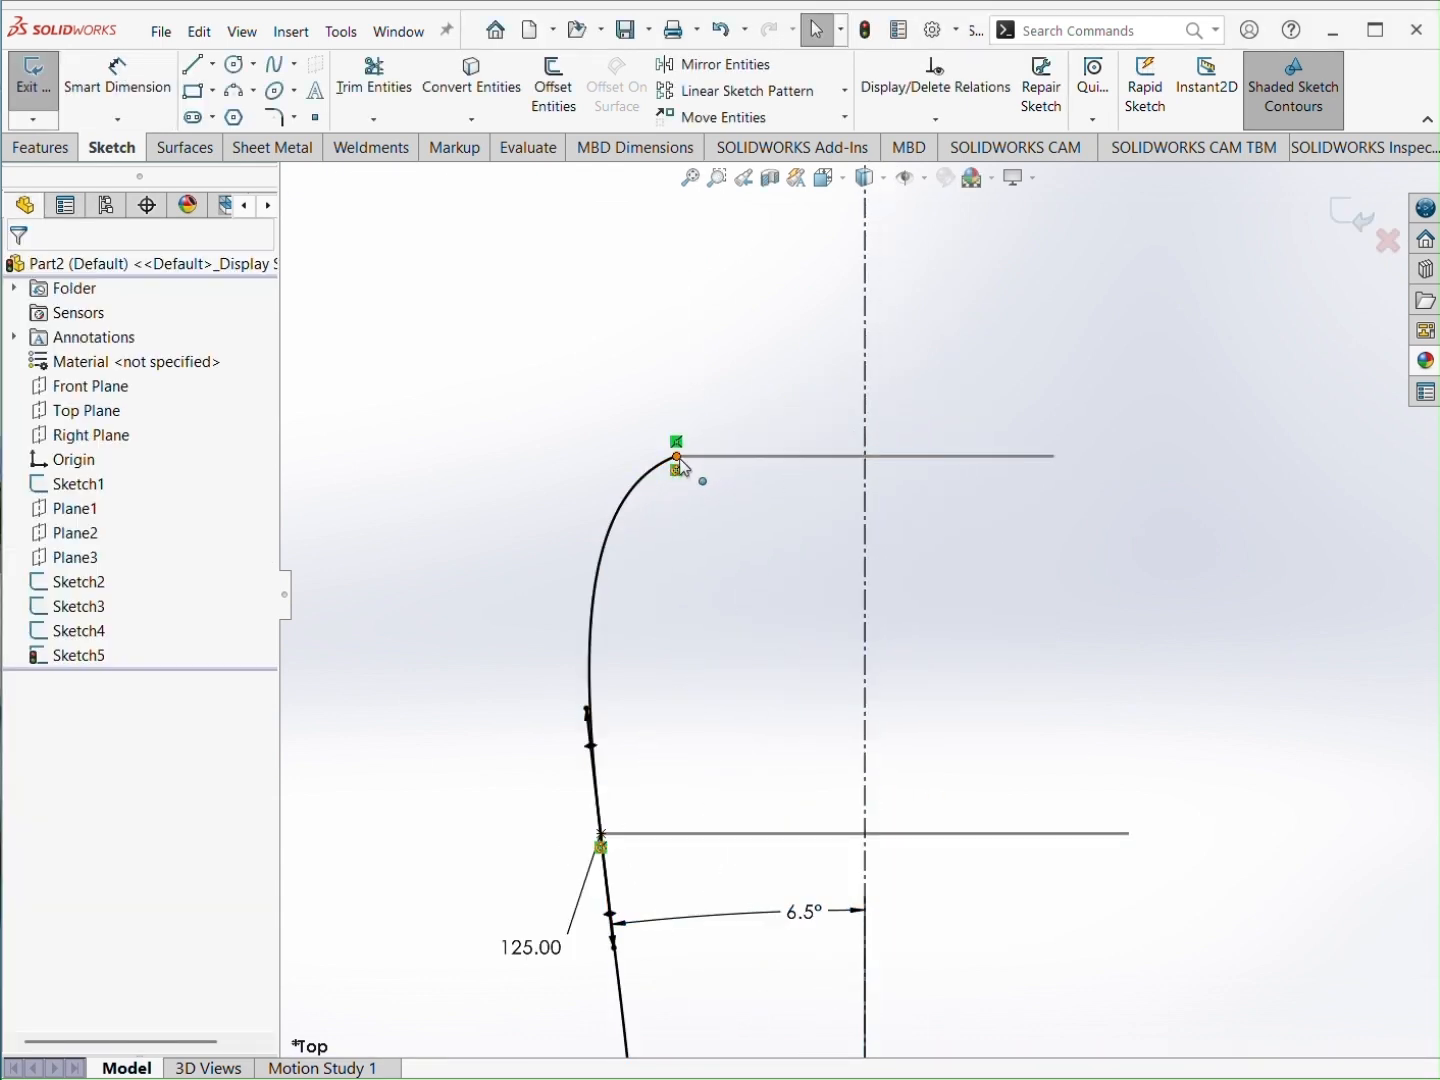
pyautogui.click(679, 456)
pyautogui.moveTo(599, 486); pyautogui.dragTo(613, 553)
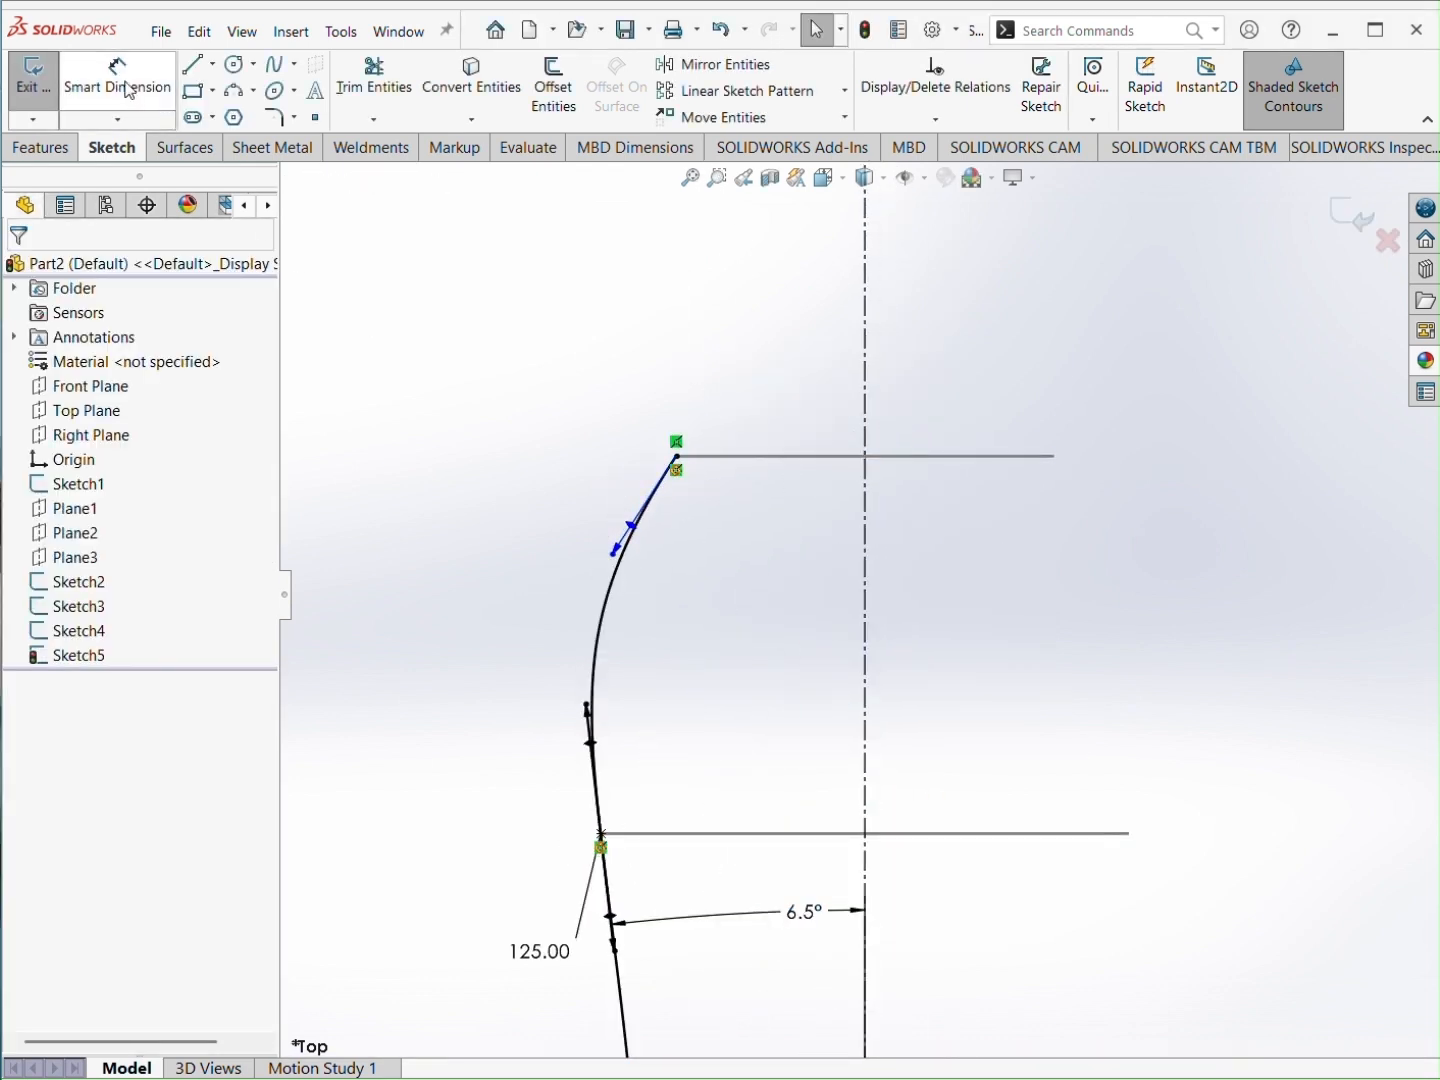
pyautogui.click(125, 89)
pyautogui.click(618, 556)
pyautogui.click(526, 510)
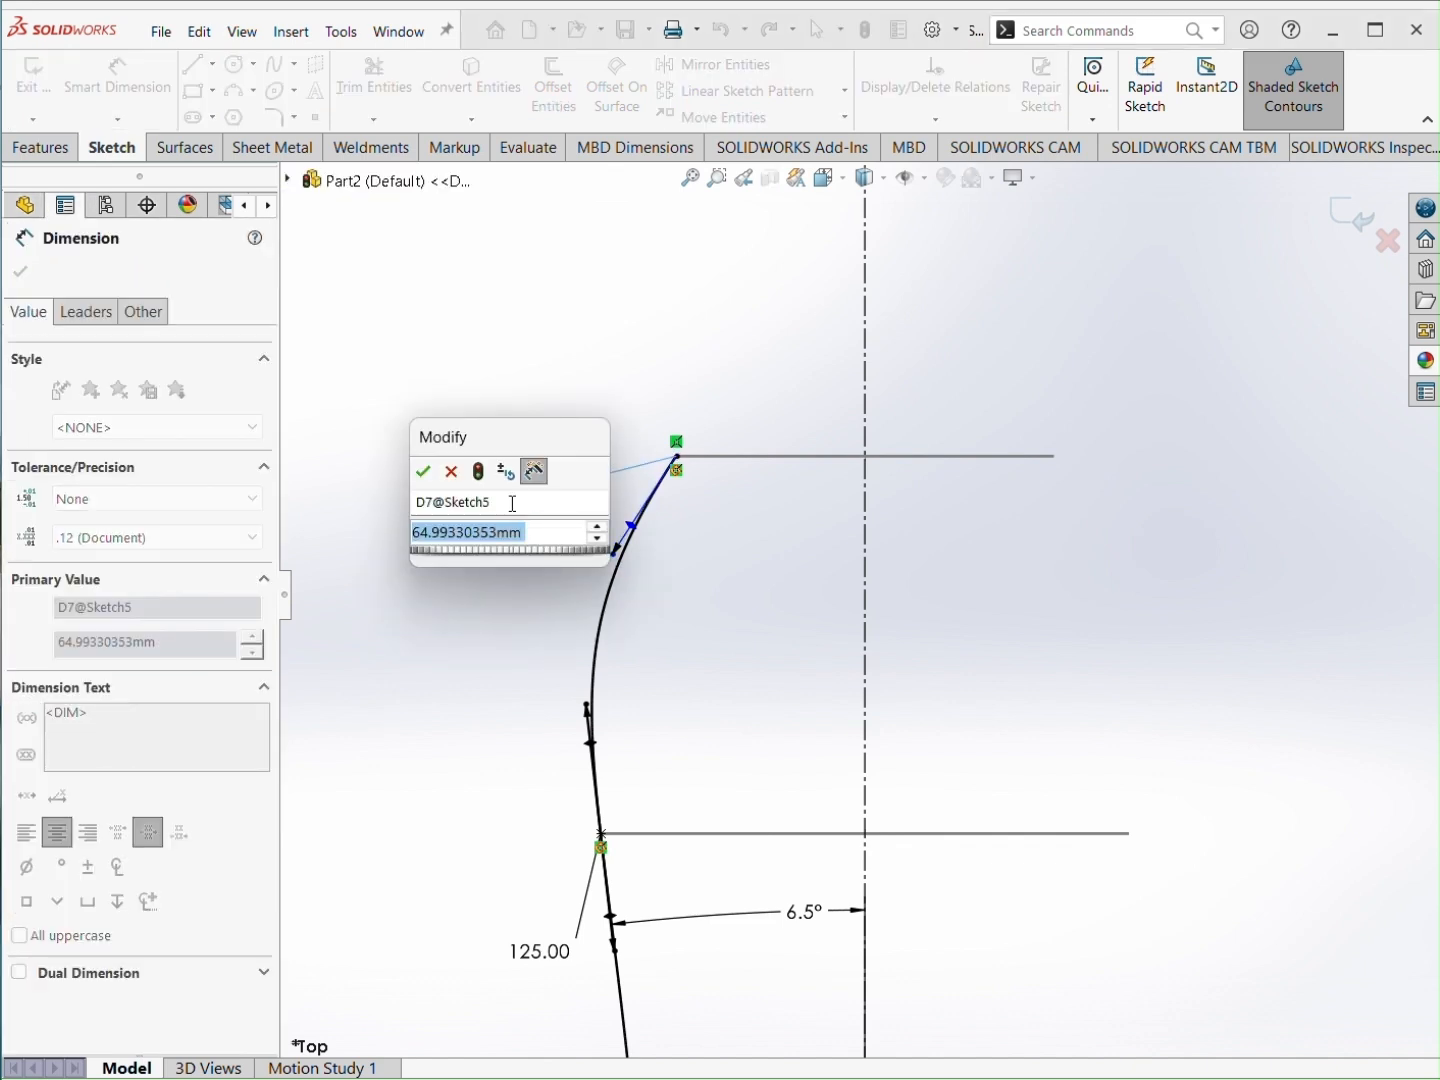
pyautogui.write('77.5')
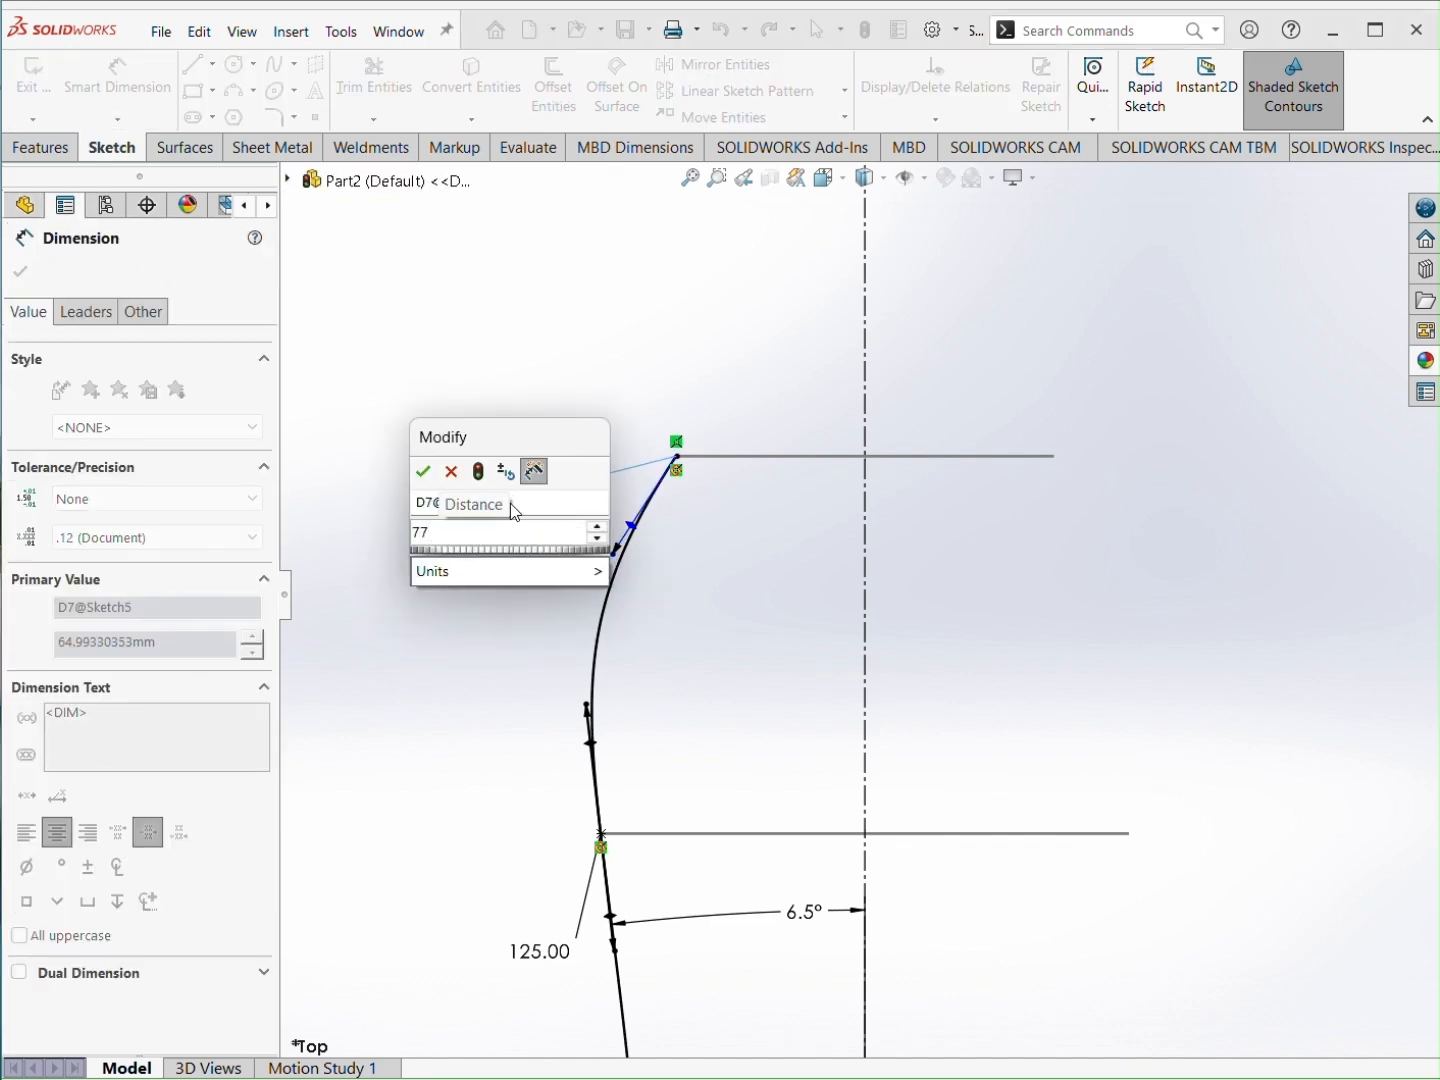
pyautogui.press('Return')
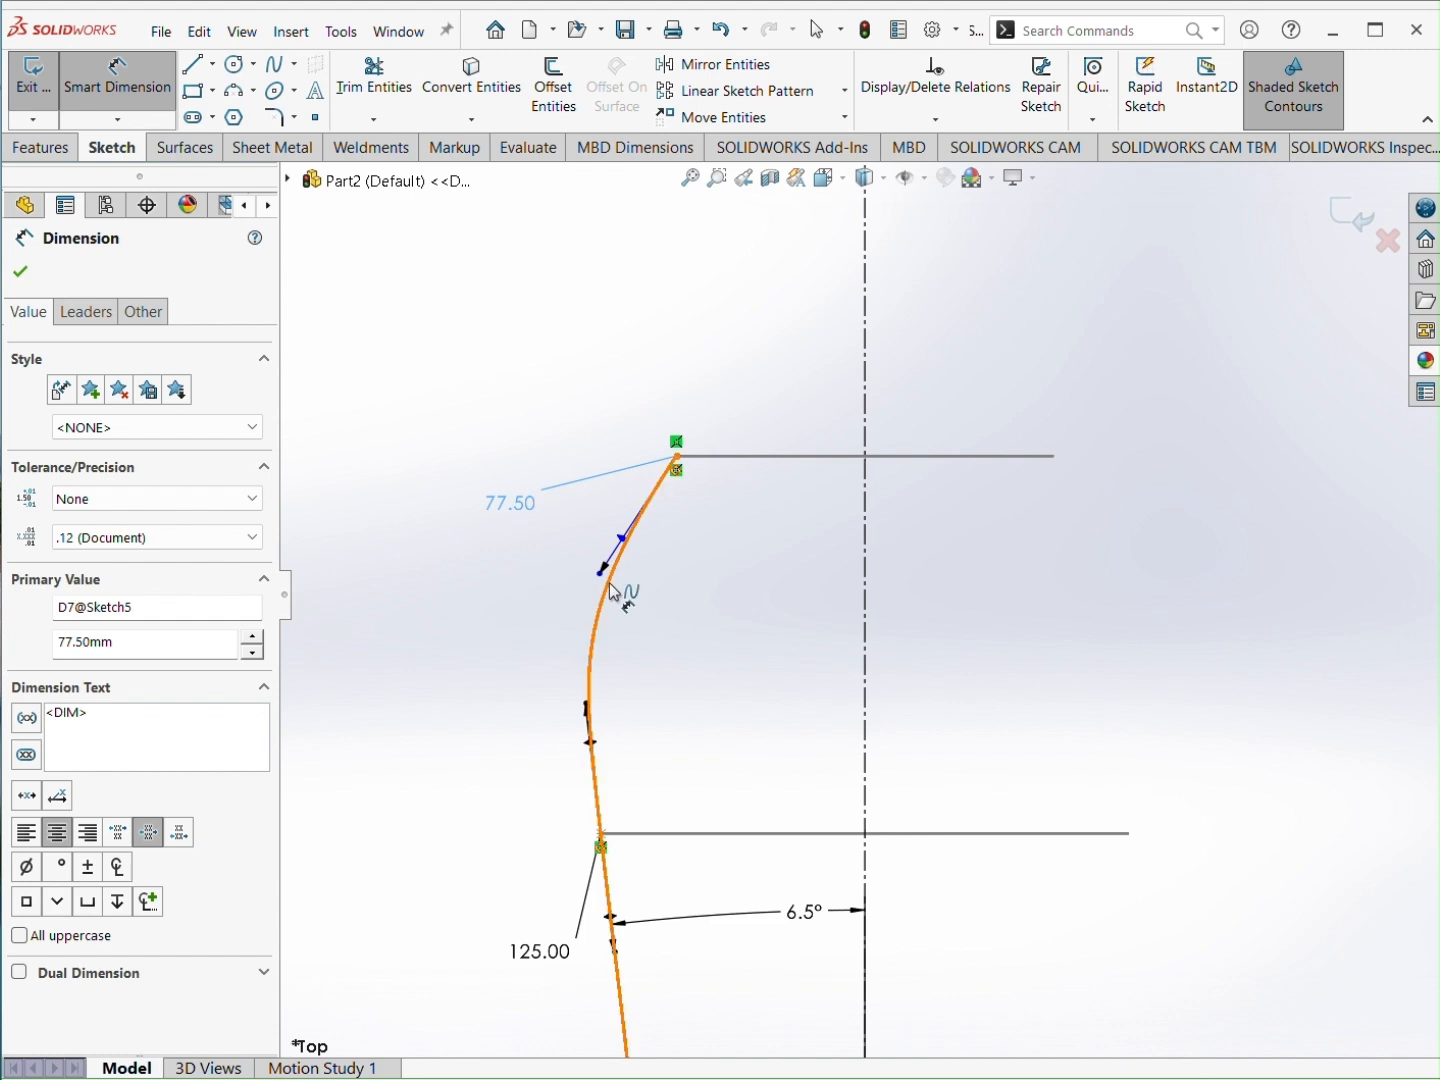
# Step: Set the angle between the tangent handle at the spline's far endpoint and the centreline to 13°
pyautogui.click(621, 592)
pyautogui.click(867, 668)
pyautogui.click(816, 591)
pyautogui.write('13')
pyautogui.press('Return')
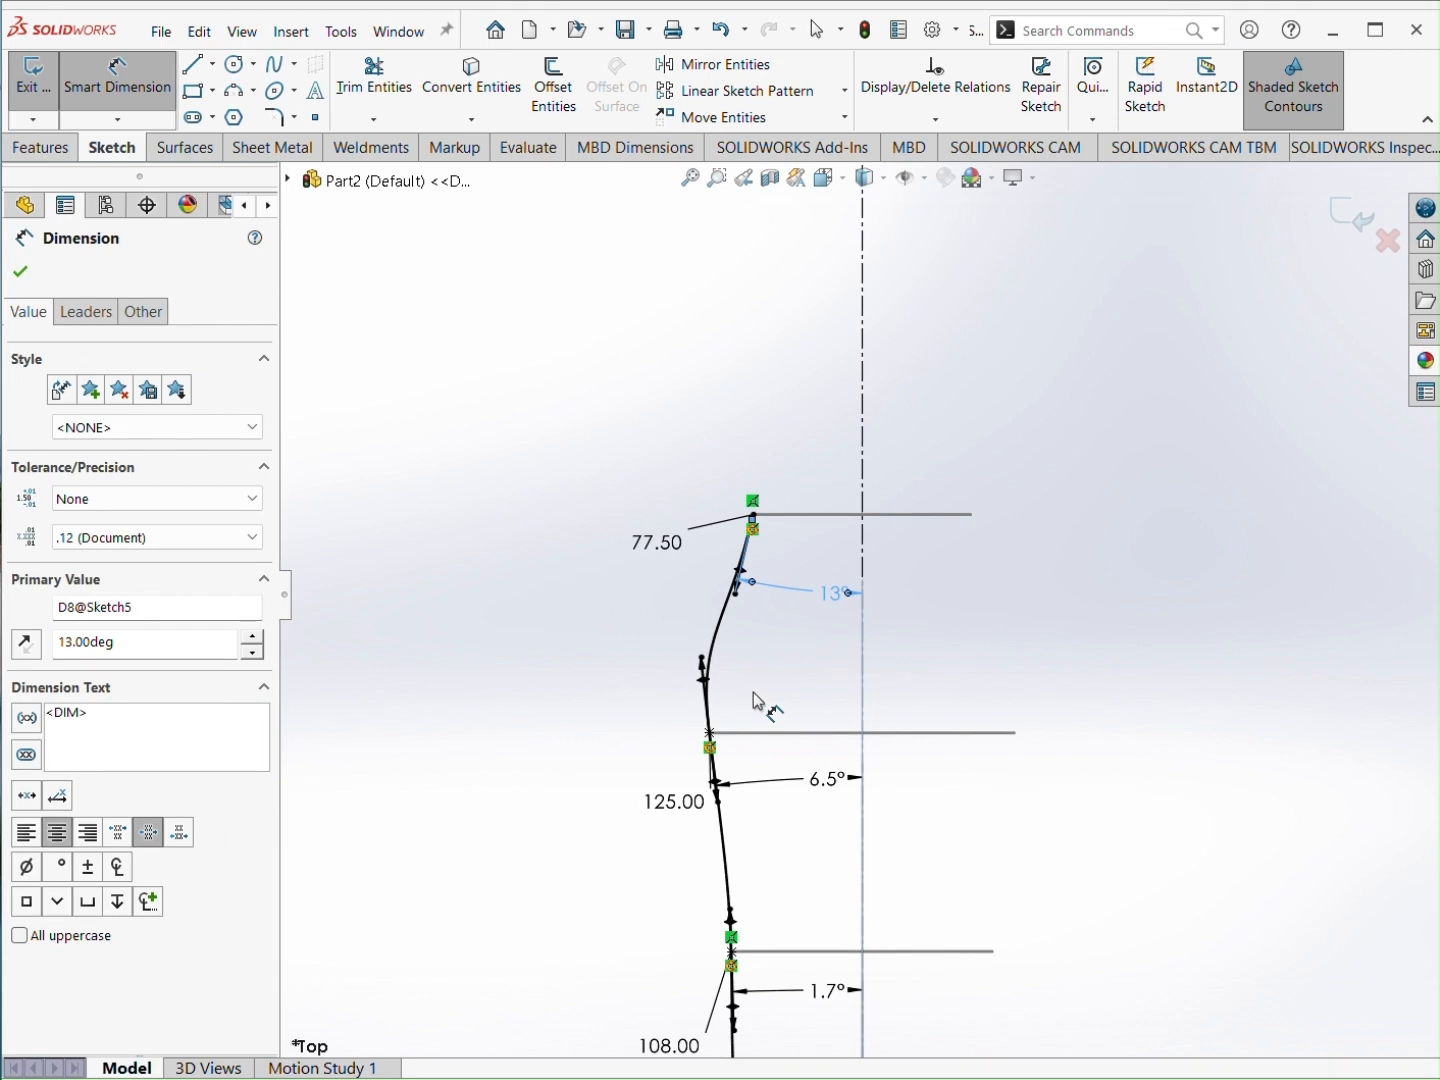
pyautogui.scroll(3, 905, 678)
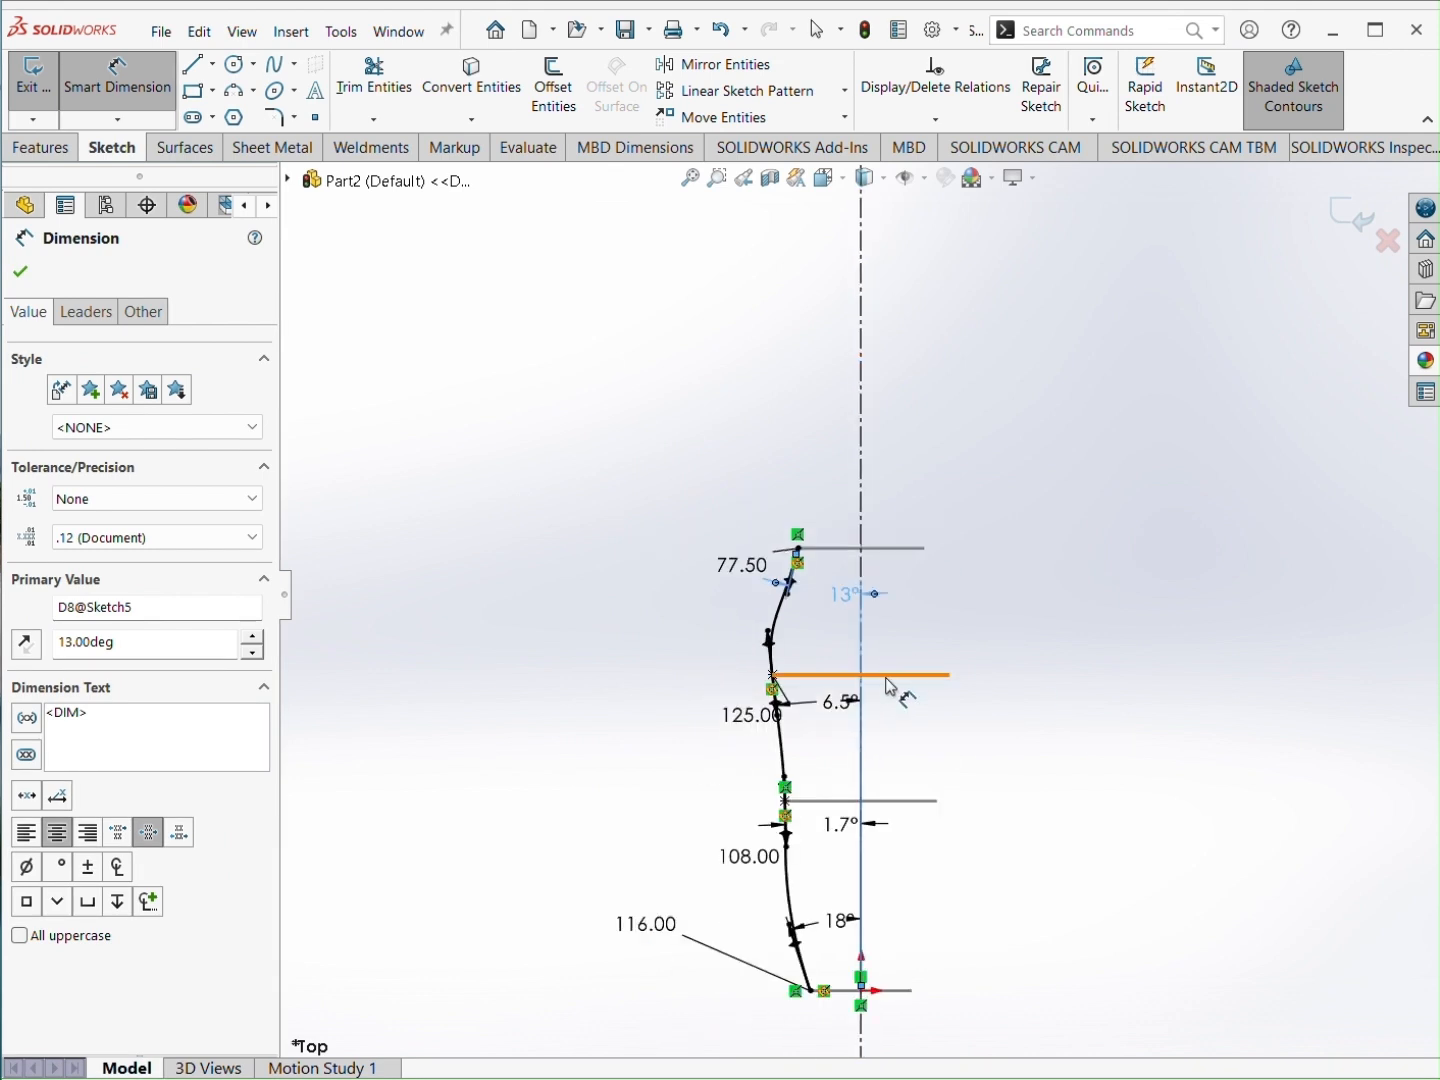
pyautogui.moveTo(980, 720)
pyautogui.mouseDown(button='middle')
pyautogui.moveTo(1067, 836)
pyautogui.moveTo(982, 825)
pyautogui.moveTo(743, 694)
pyautogui.mouseUp(button='middle')
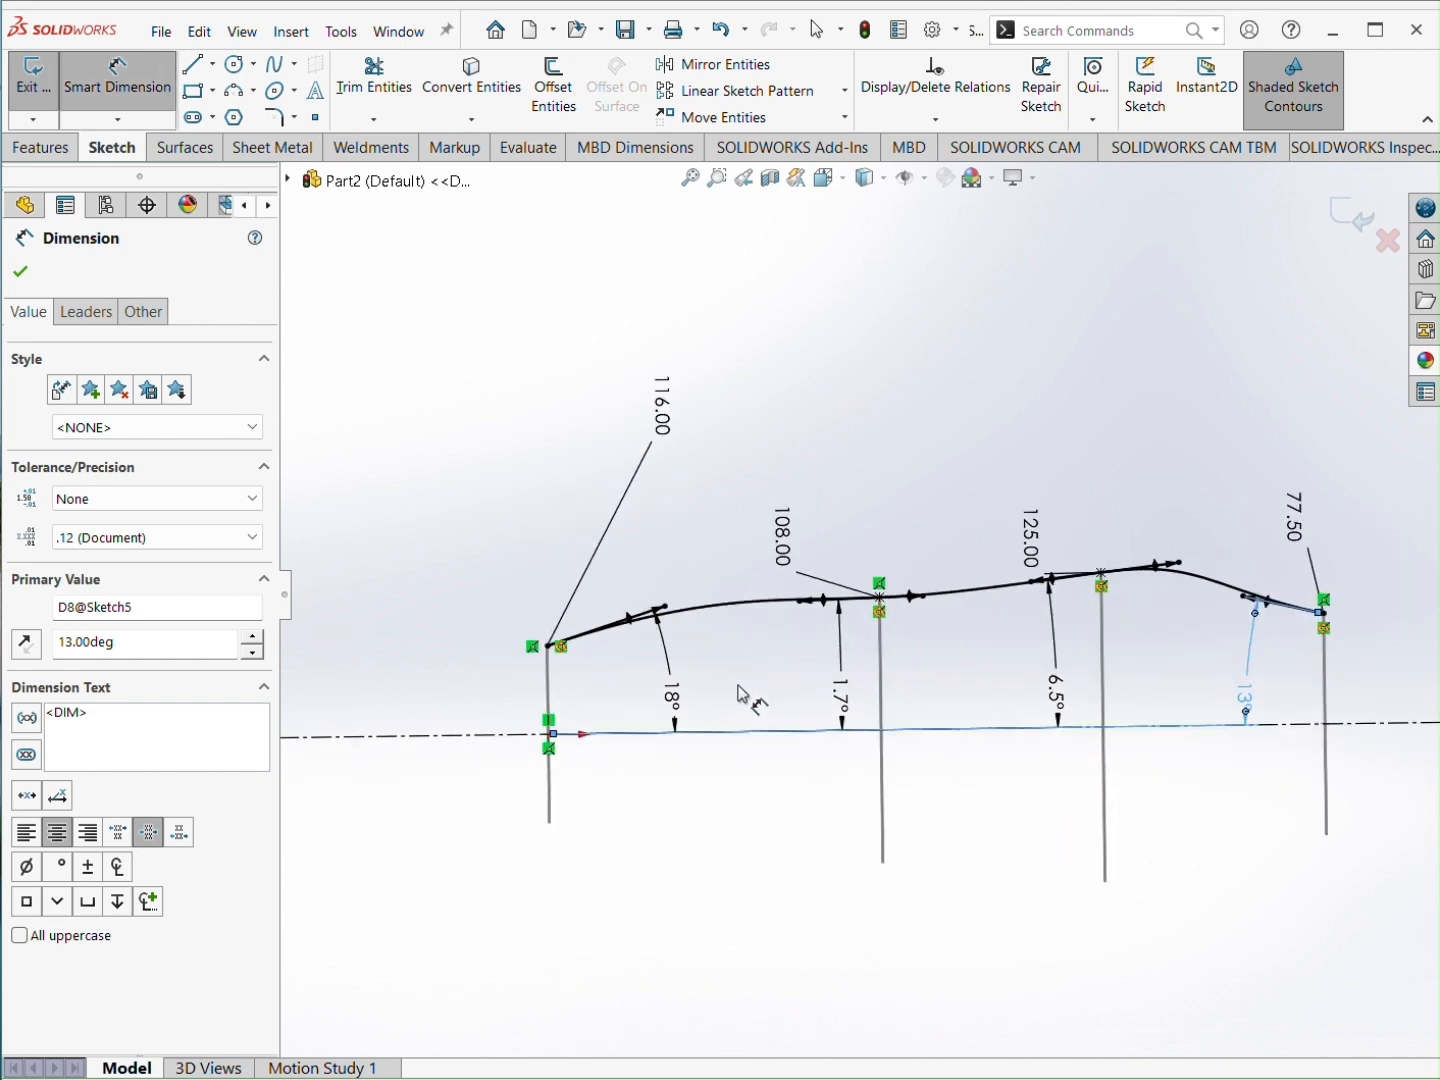
pyautogui.moveTo(922, 640); pyautogui.dragTo(1352, 626, button='middle')
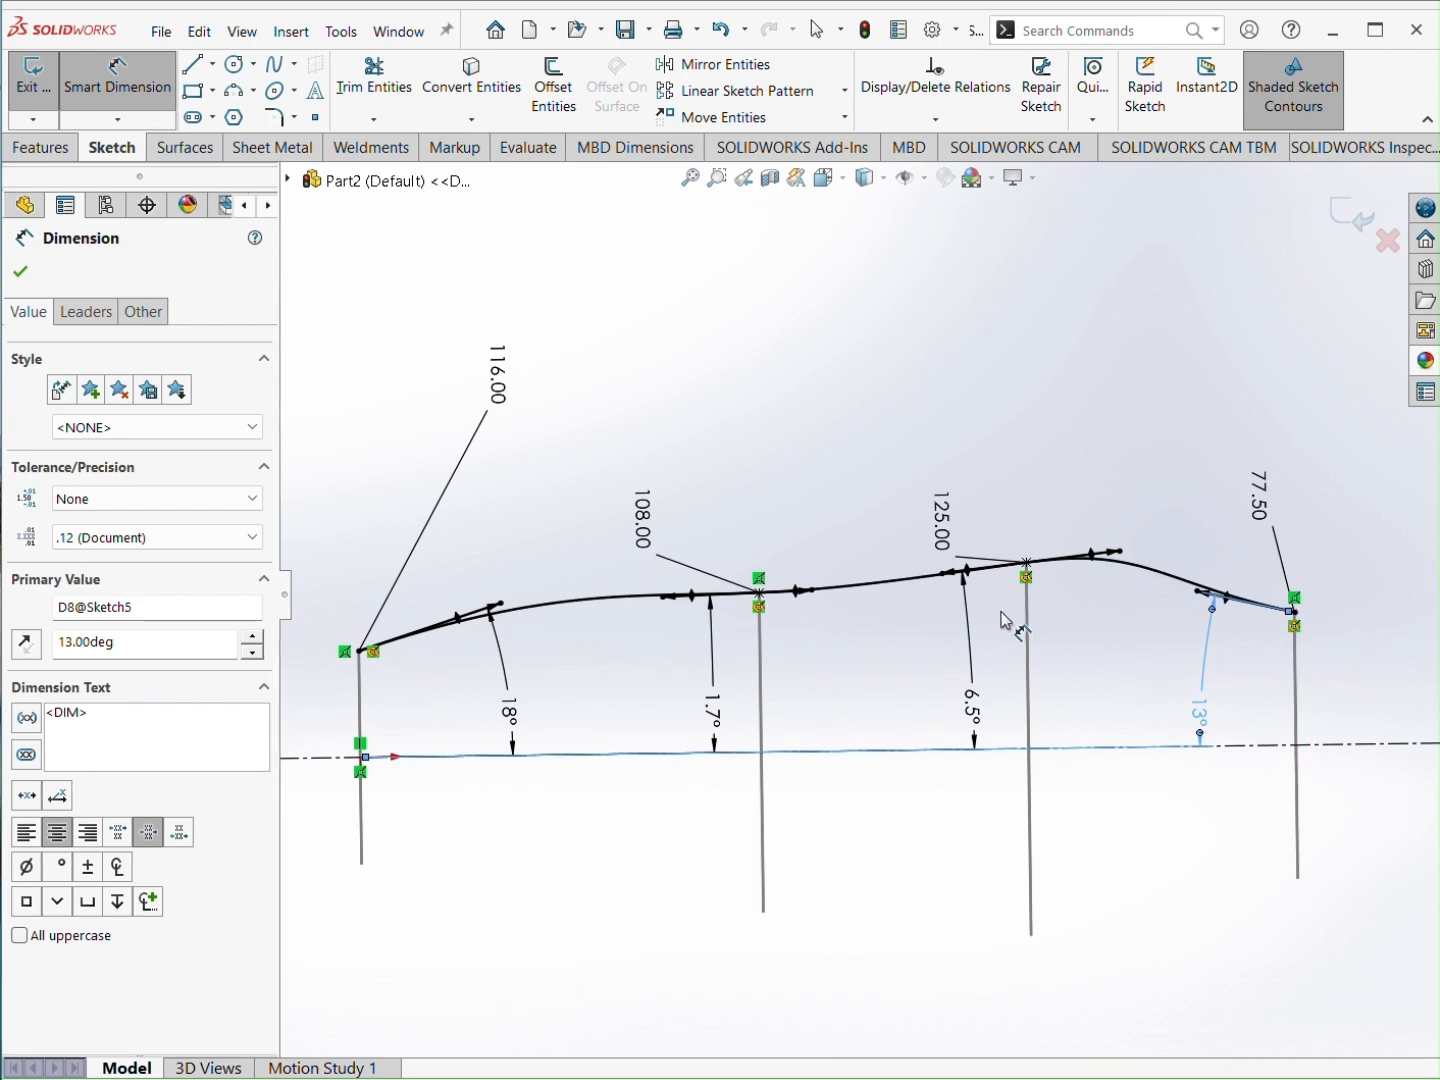
# Step: Remove the 125 mm and 6.5° dimensions and the tangent handle at the third circle's spline point
pyautogui.press('Escape')
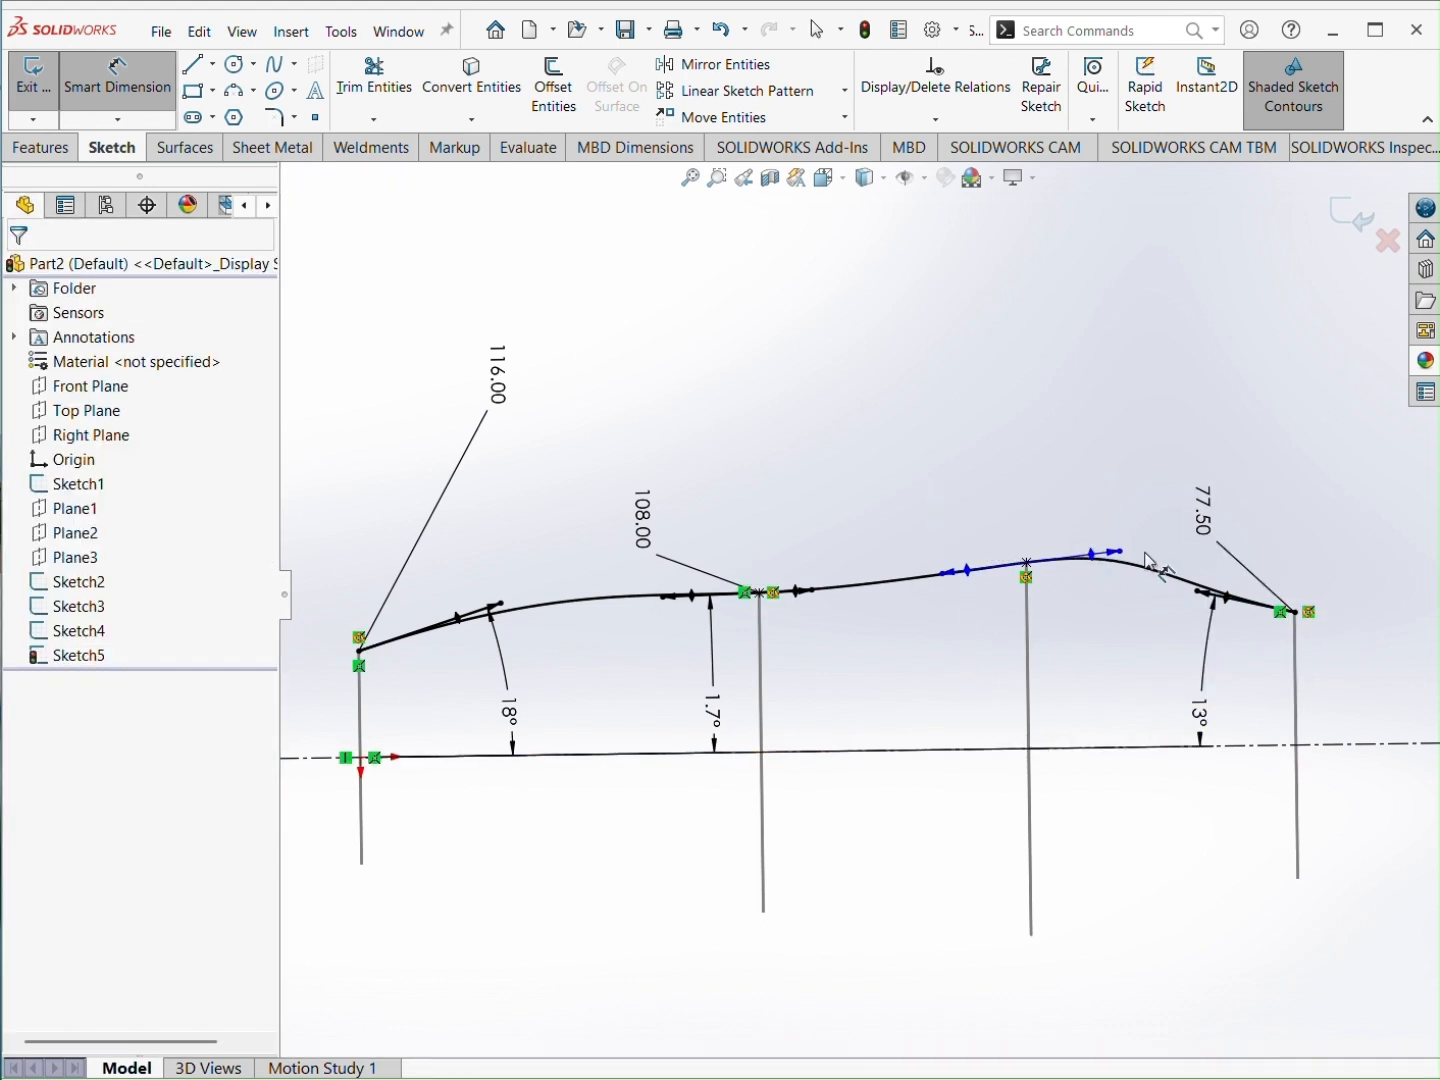
pyautogui.click(1130, 564)
pyautogui.press('Escape')
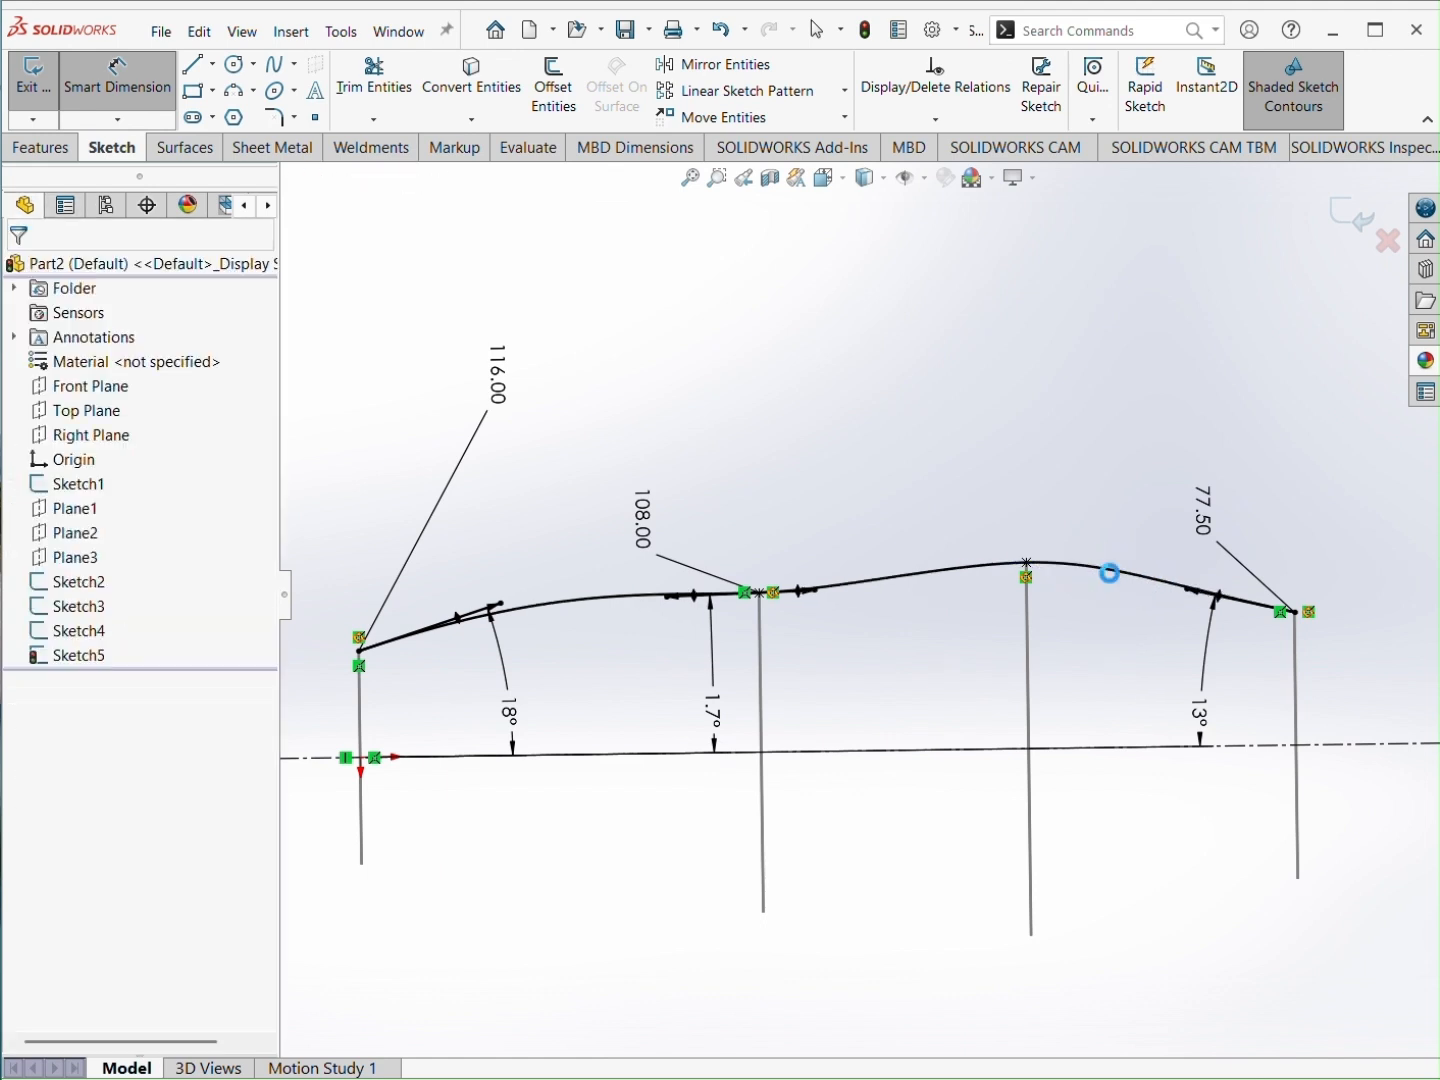
# Step: Reactivate the tangent handle on the third circle and tilt it so its far end slopes toward the centreline
pyautogui.click(1021, 571)
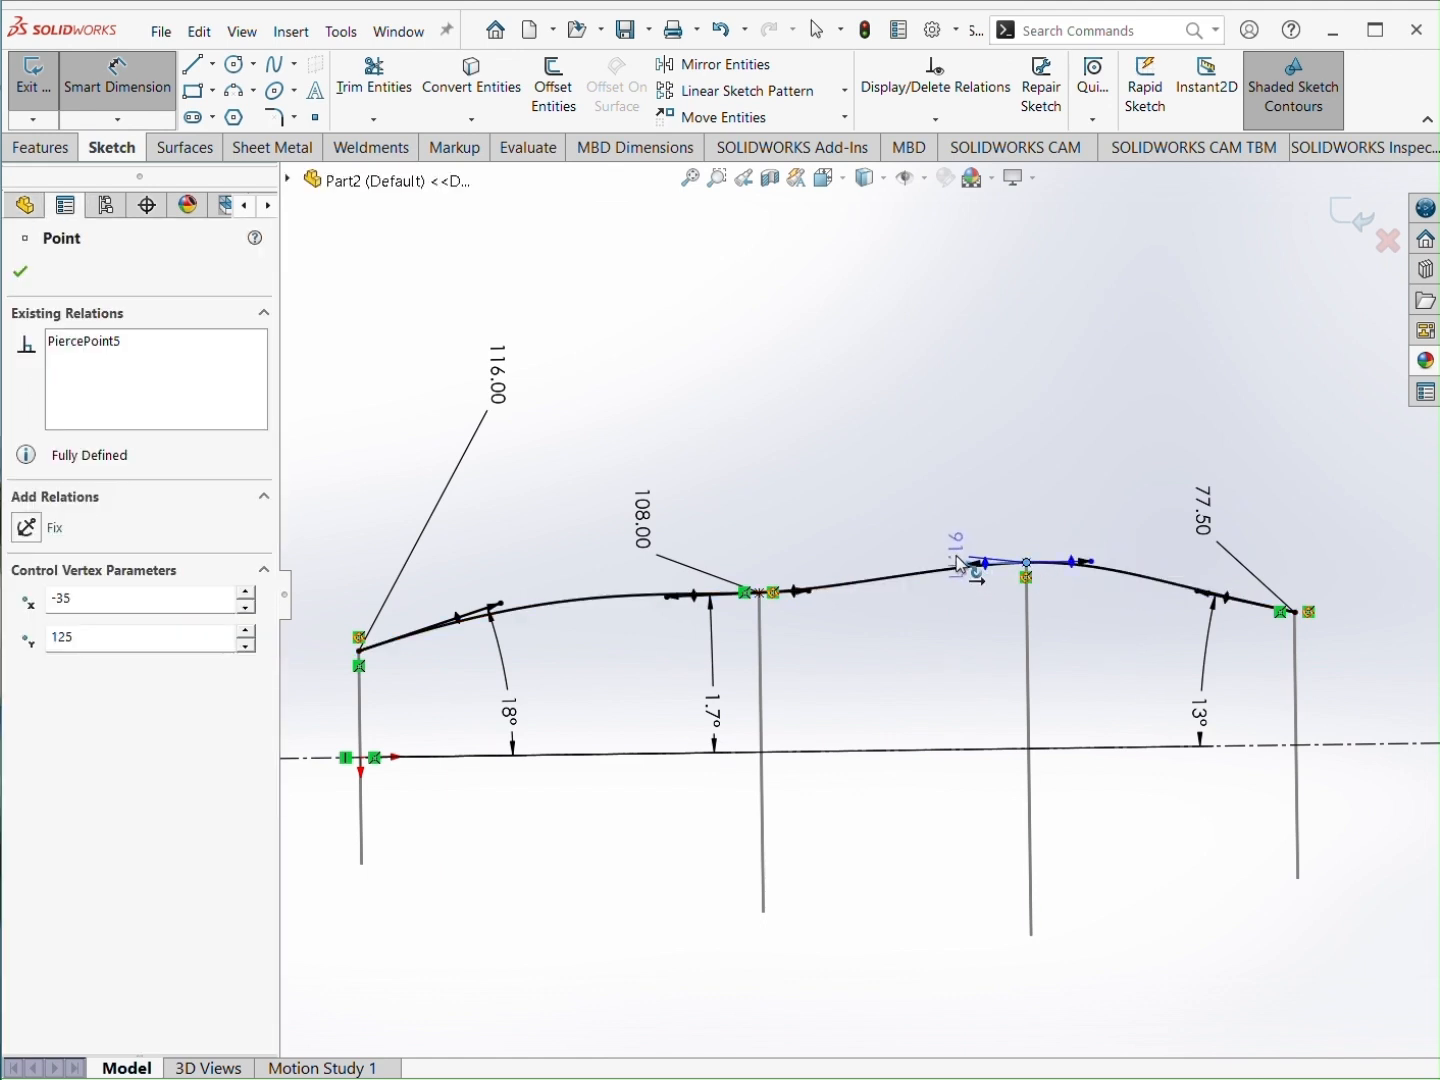
pyautogui.press('Escape')
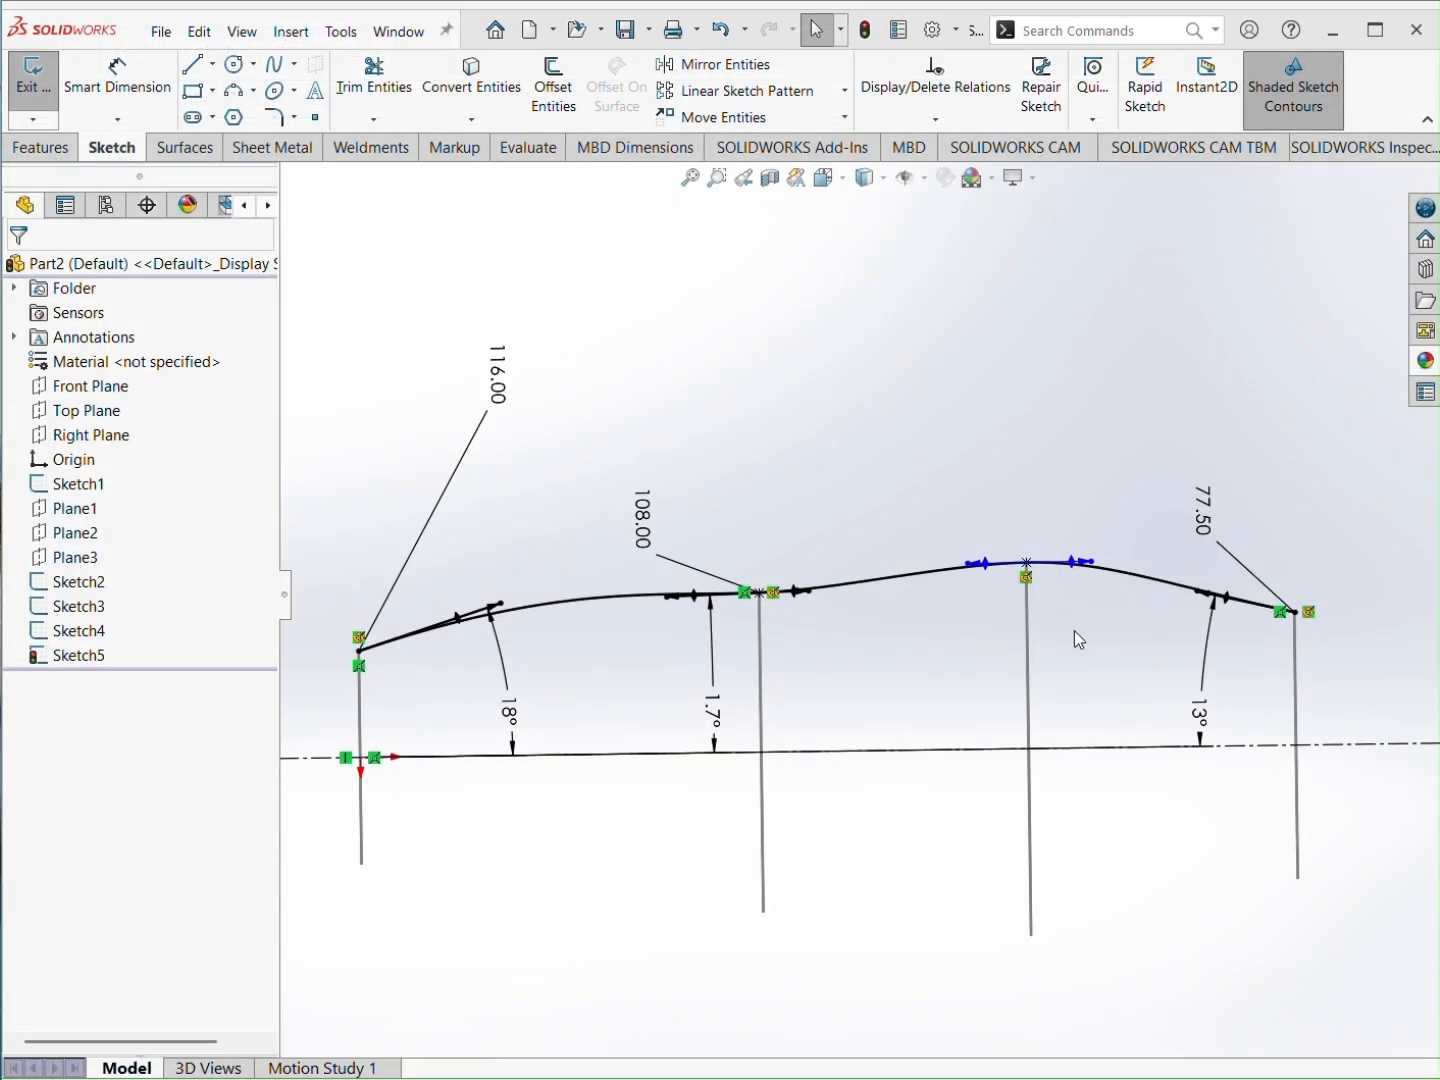
pyautogui.moveTo(970, 562); pyautogui.dragTo(1028, 563)
pyautogui.press('Escape')
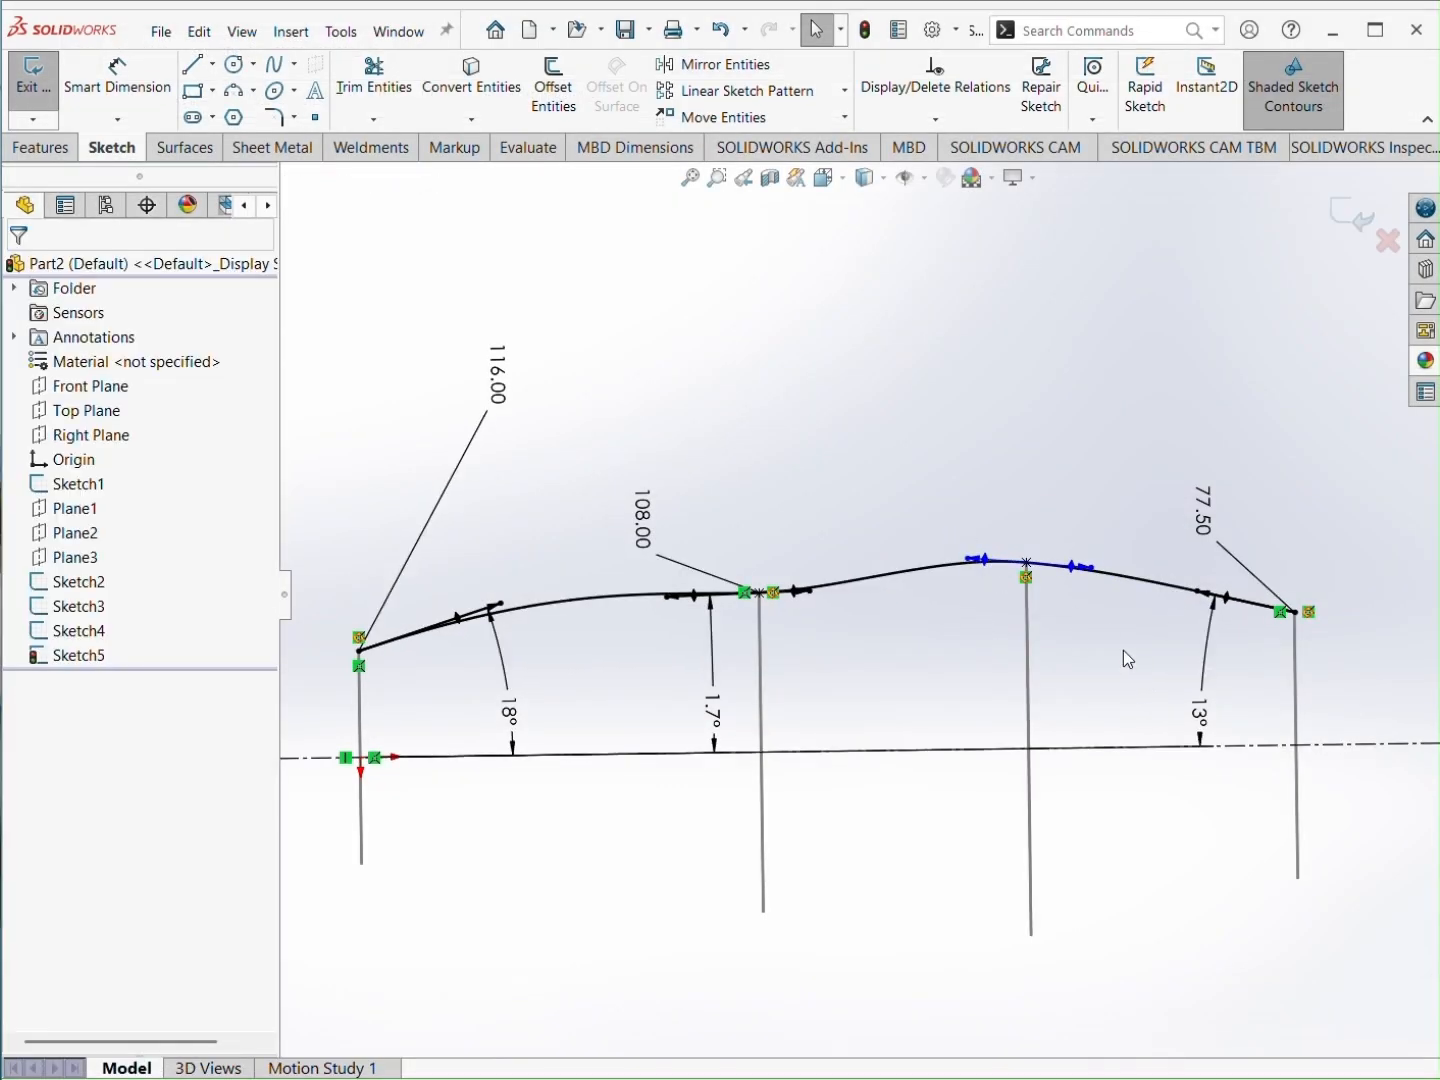
# Step: Set the magnitude of the re-tilted tangent handle on the third circle to 125 mm
pyautogui.press('s')
pyautogui.click(1105, 665)
pyautogui.click(997, 564)
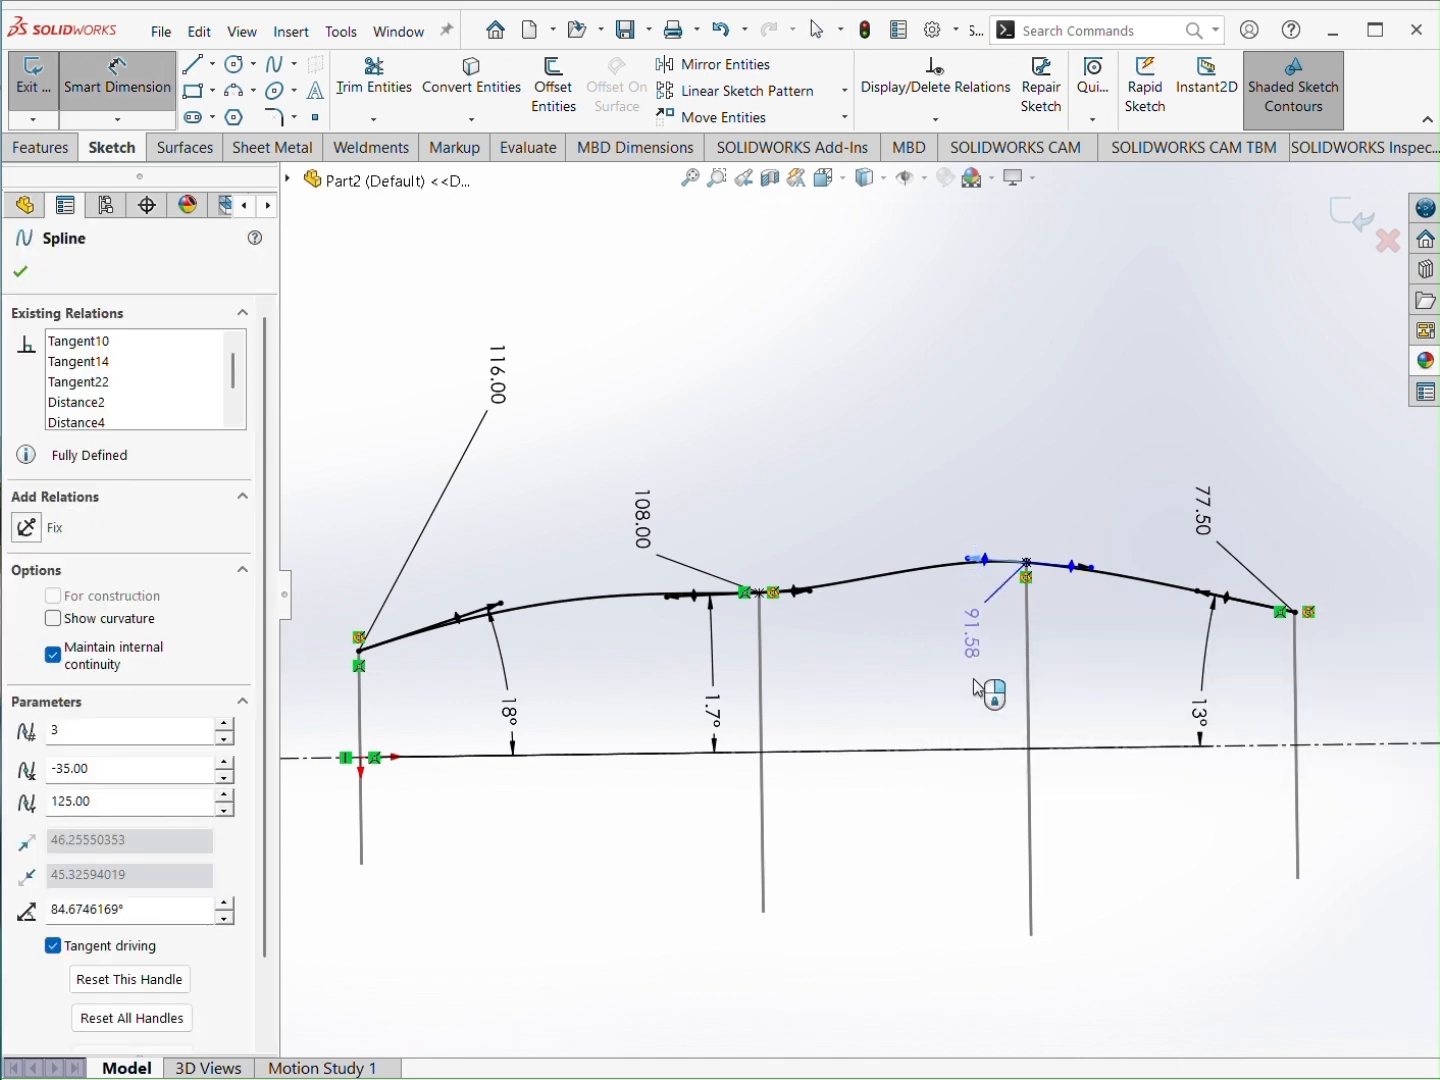
pyautogui.click(995, 748)
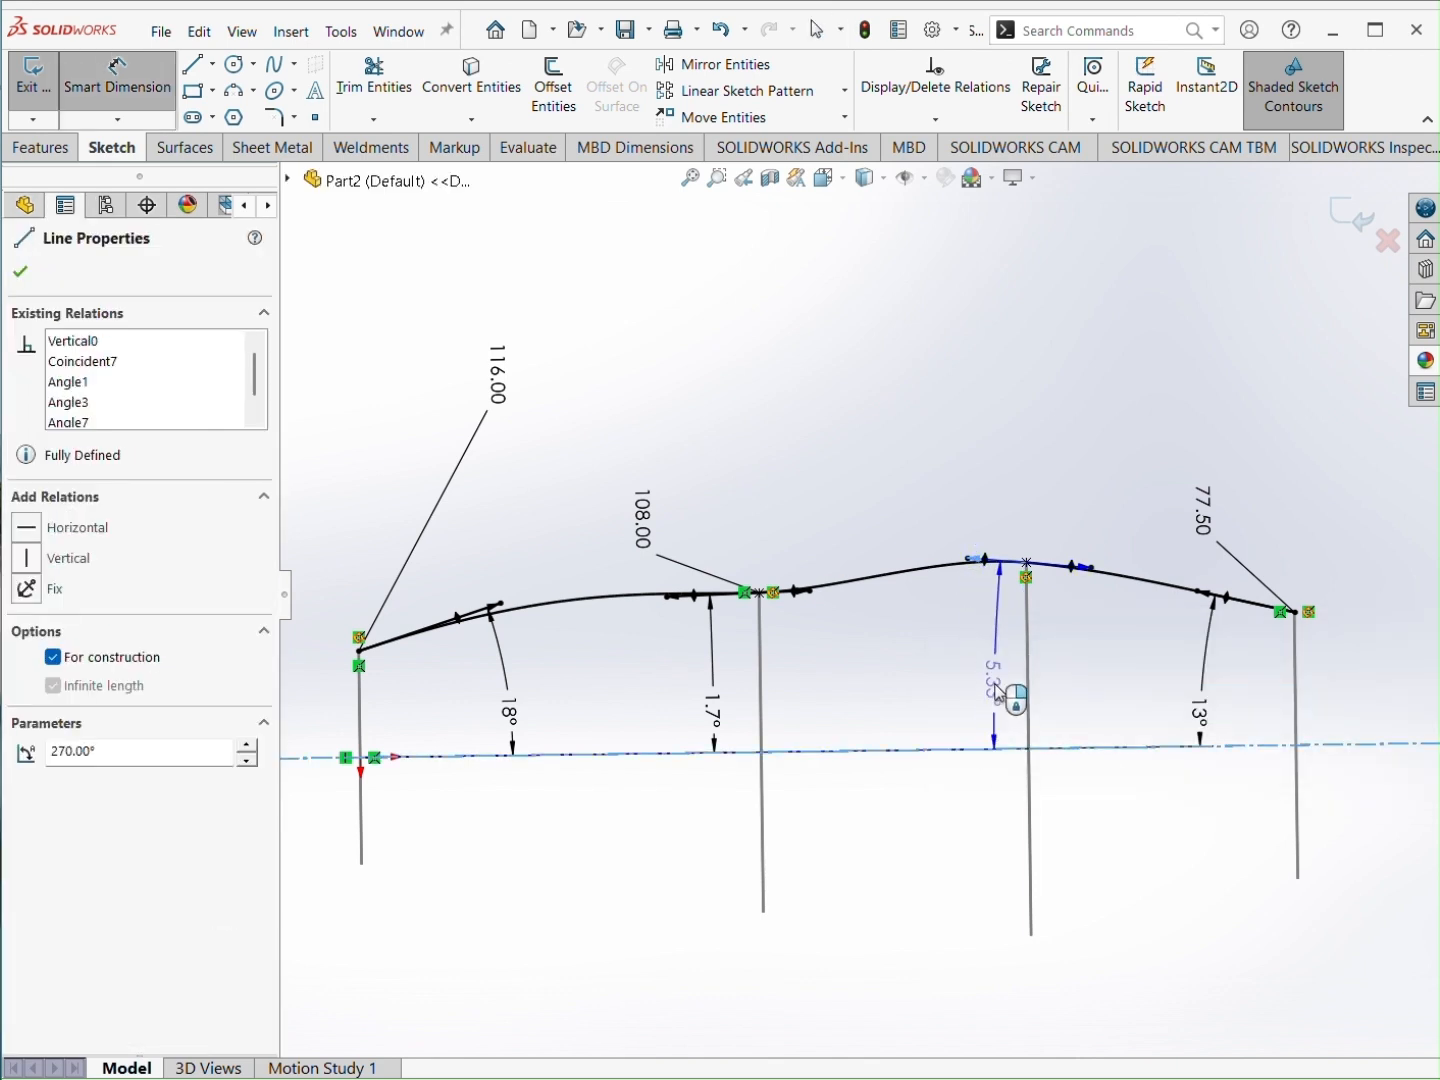
pyautogui.press('Escape')
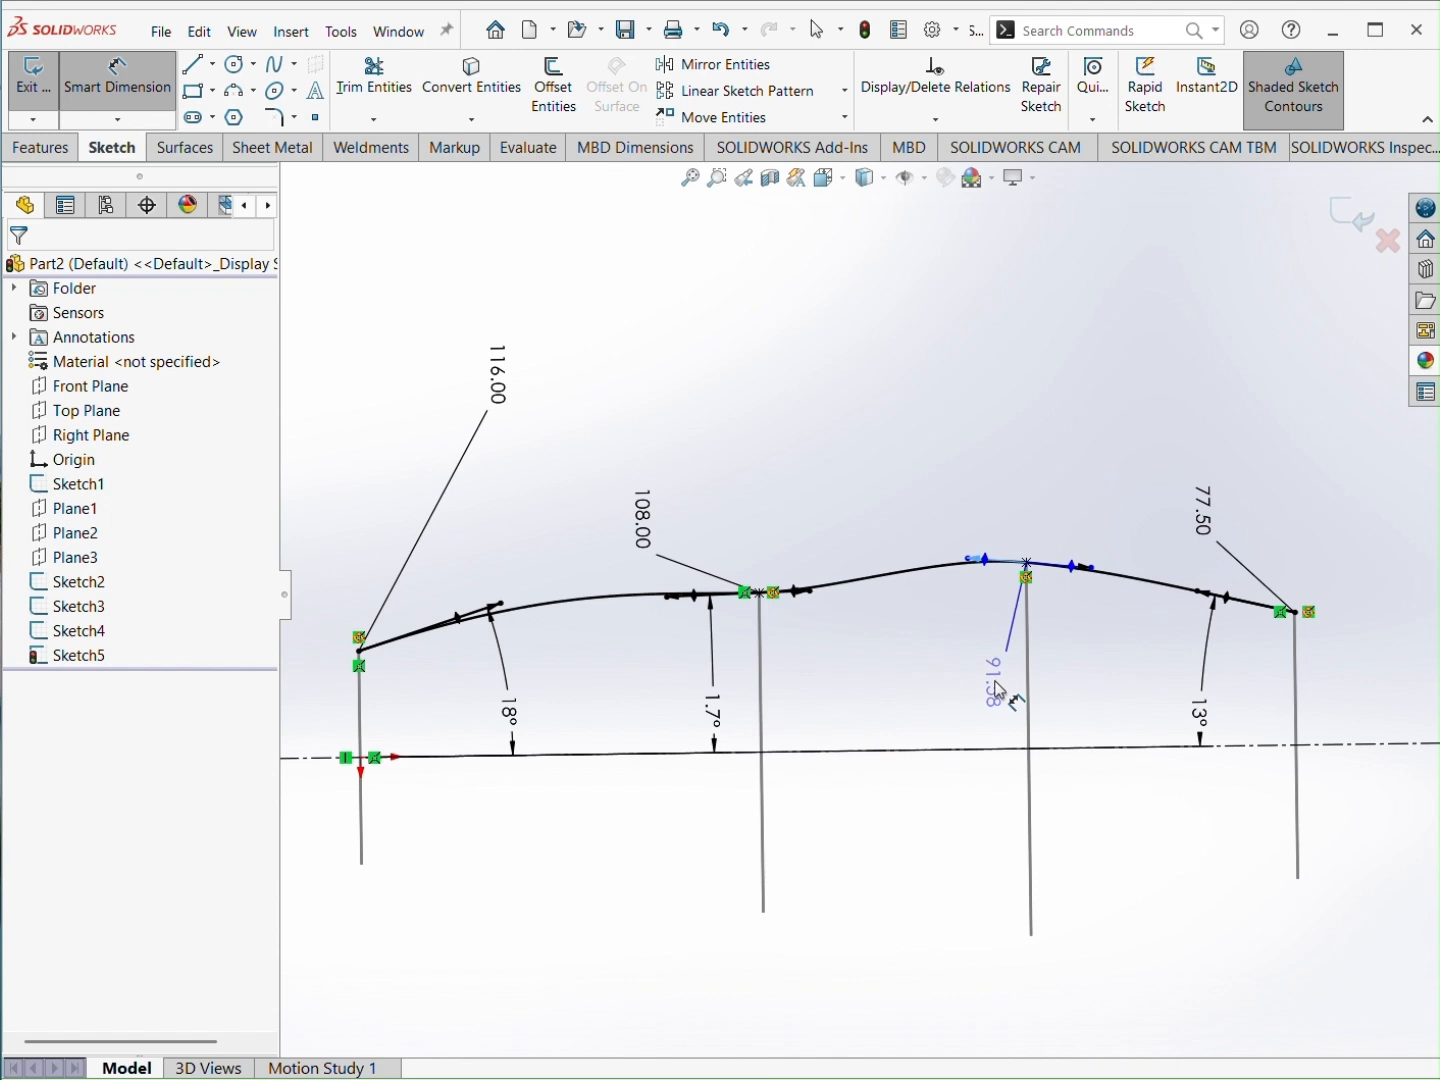
pyautogui.click(960, 567)
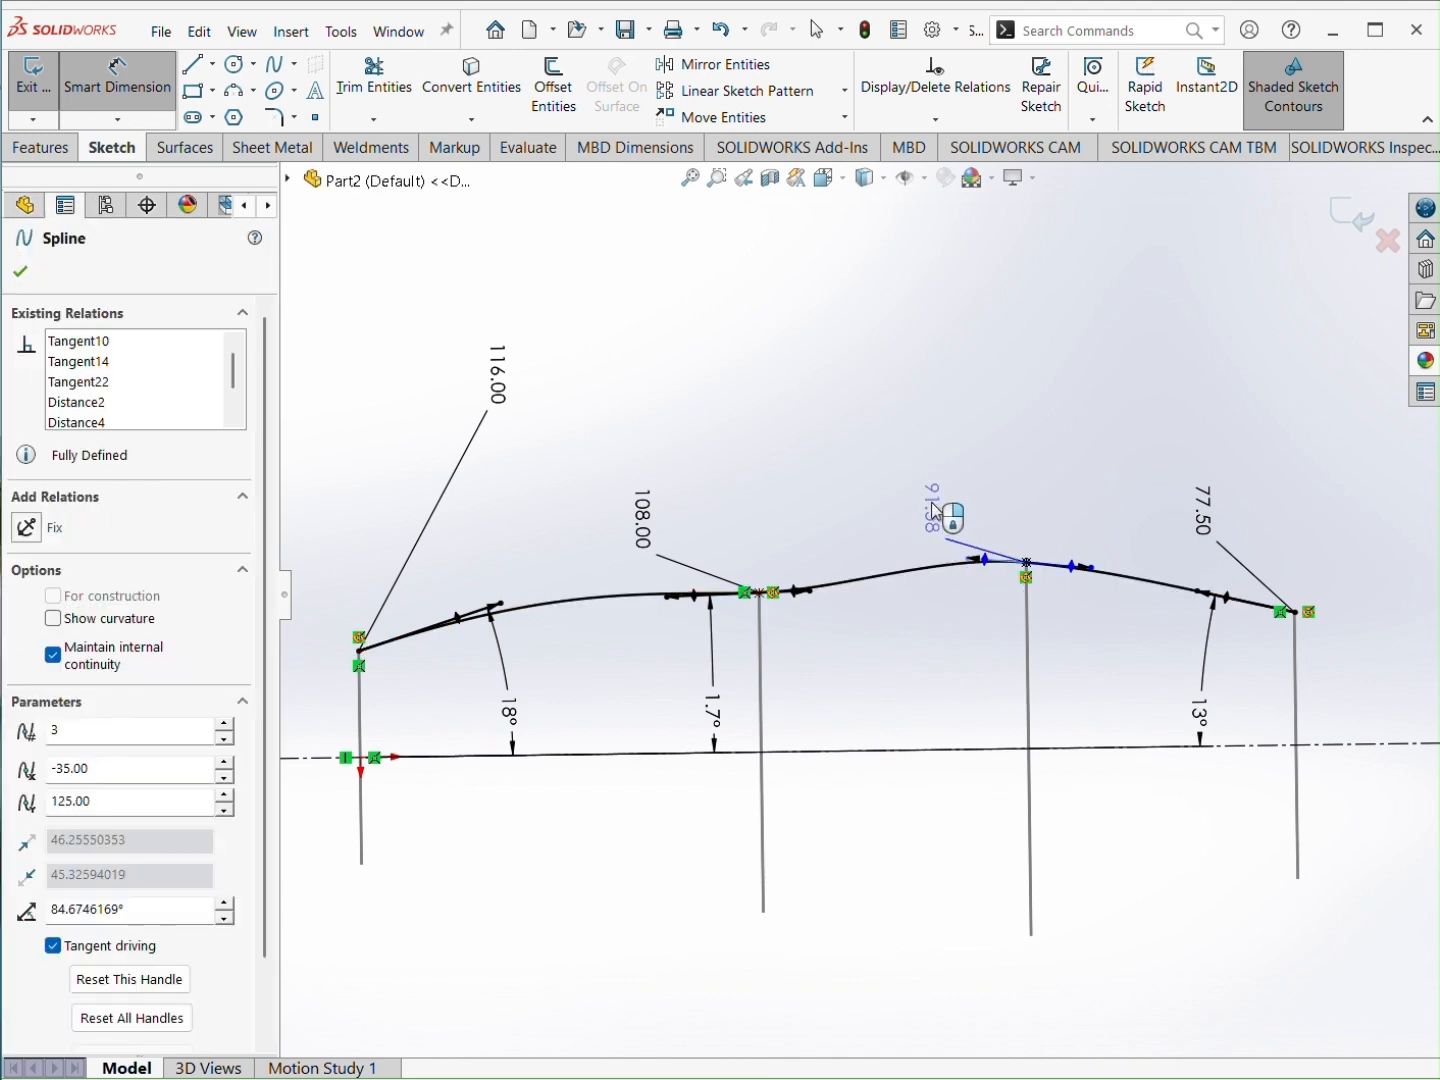
pyautogui.click(930, 500)
pyautogui.write('125')
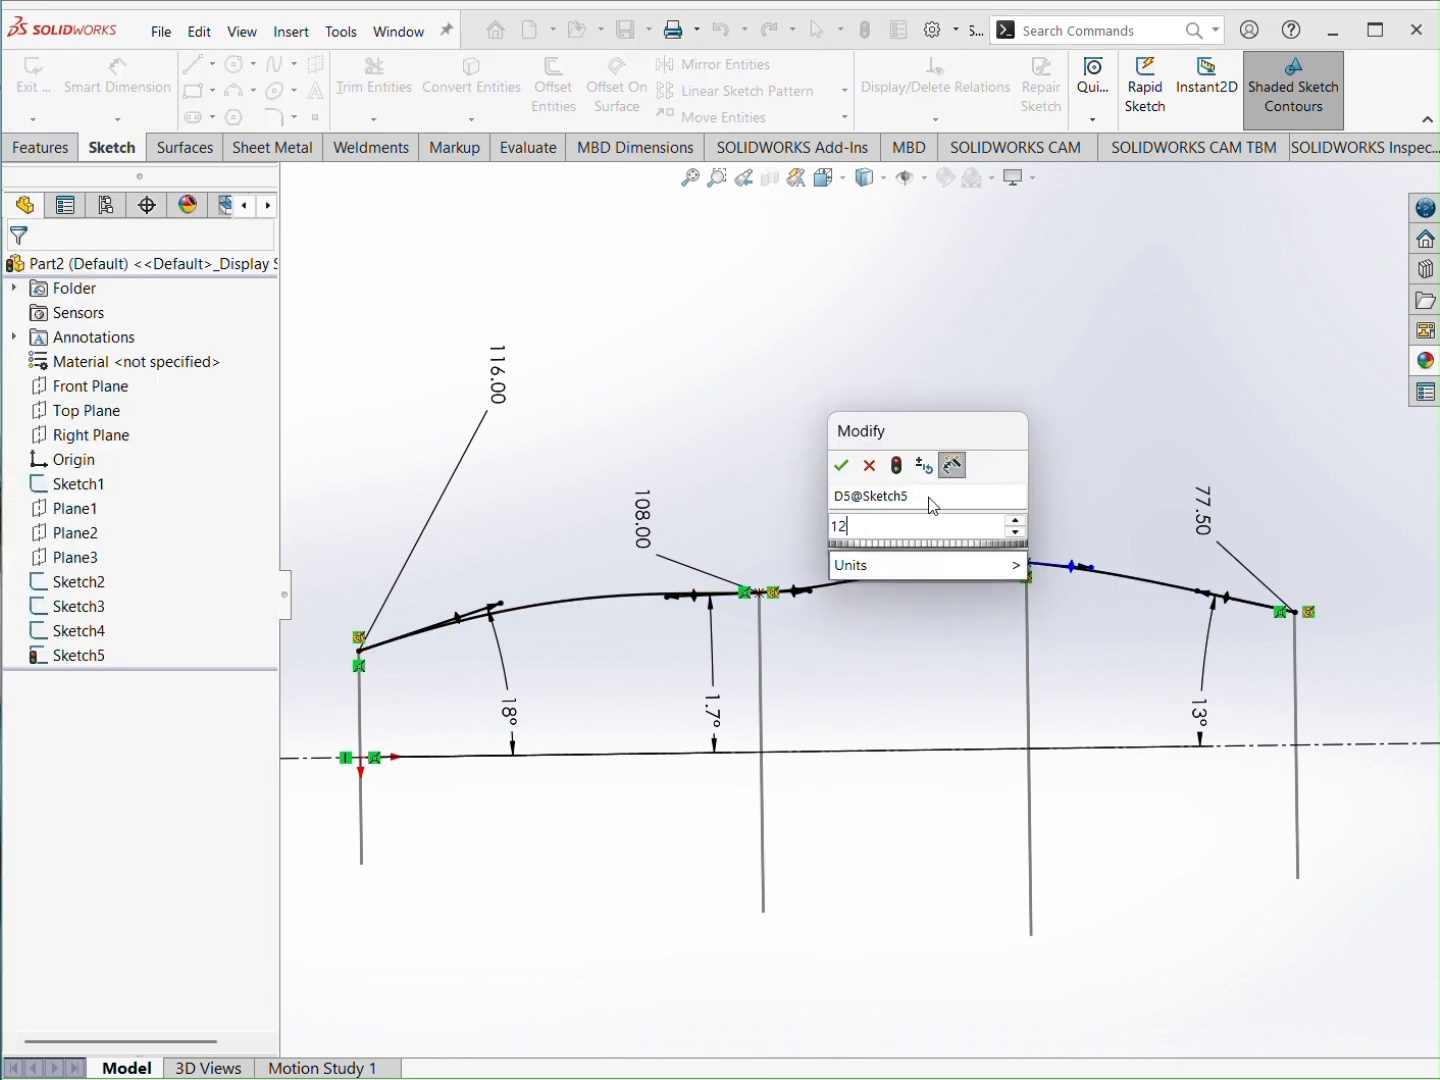
pyautogui.press('Return')
pyautogui.press('Escape')
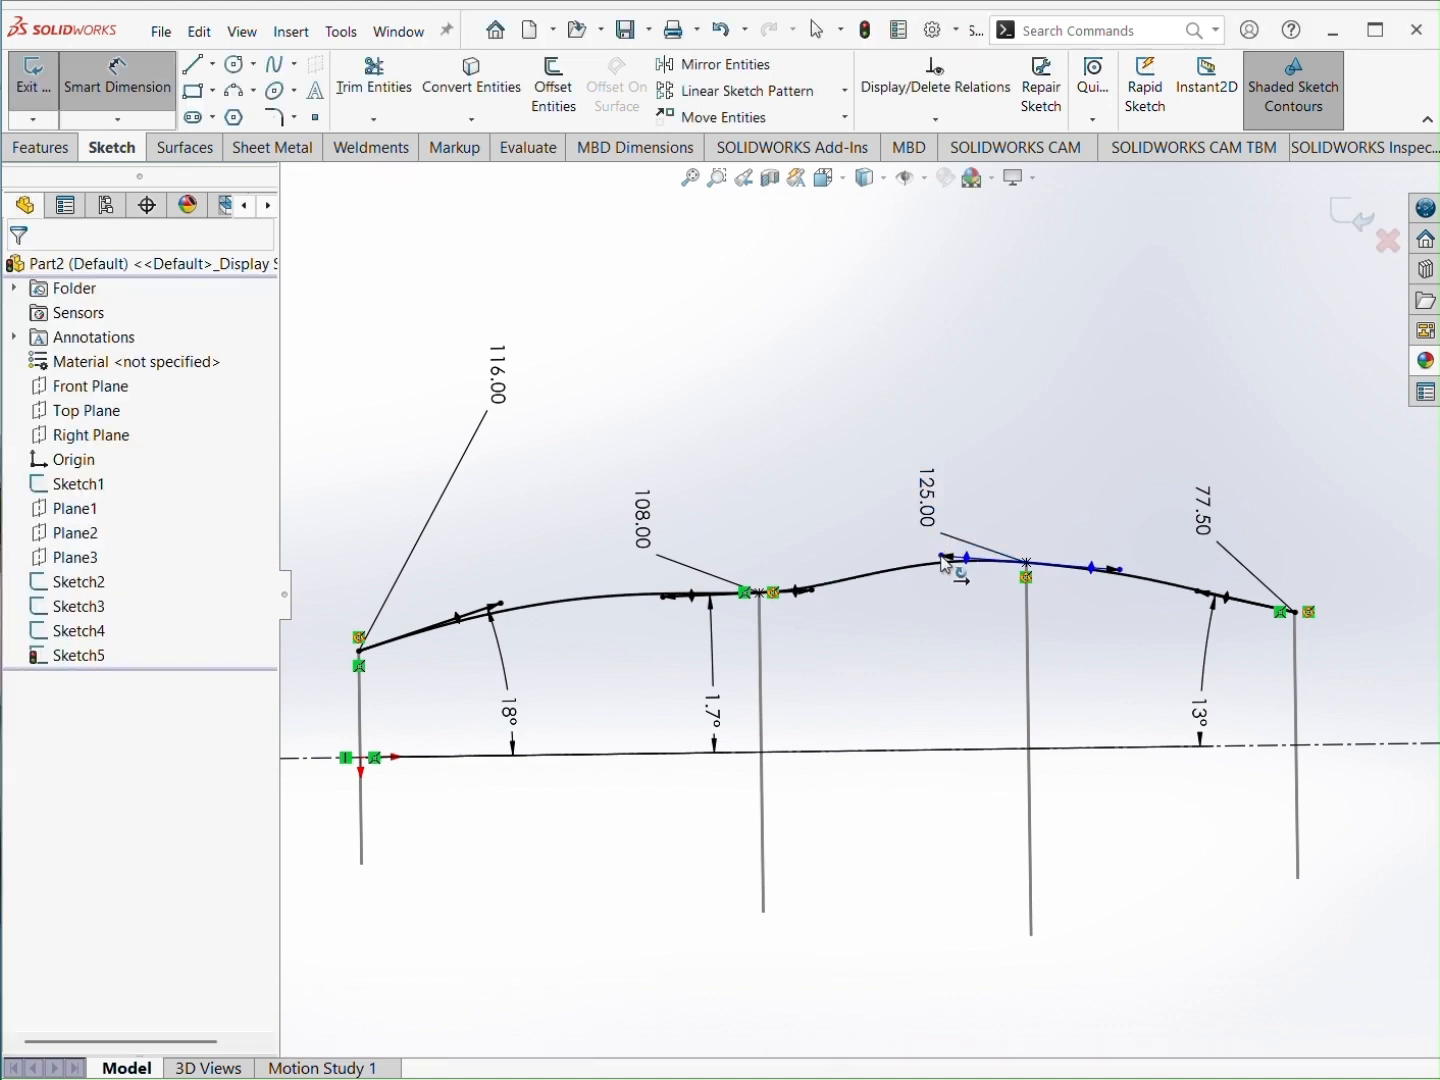
# Step: Set the angle between the re-tilted tangent handle on the third circle and the centreline to 6.5°
pyautogui.press('s')
pyautogui.click(1047, 697)
pyautogui.click(942, 568)
pyautogui.click(998, 753)
pyautogui.click(974, 680)
pyautogui.write('6.')
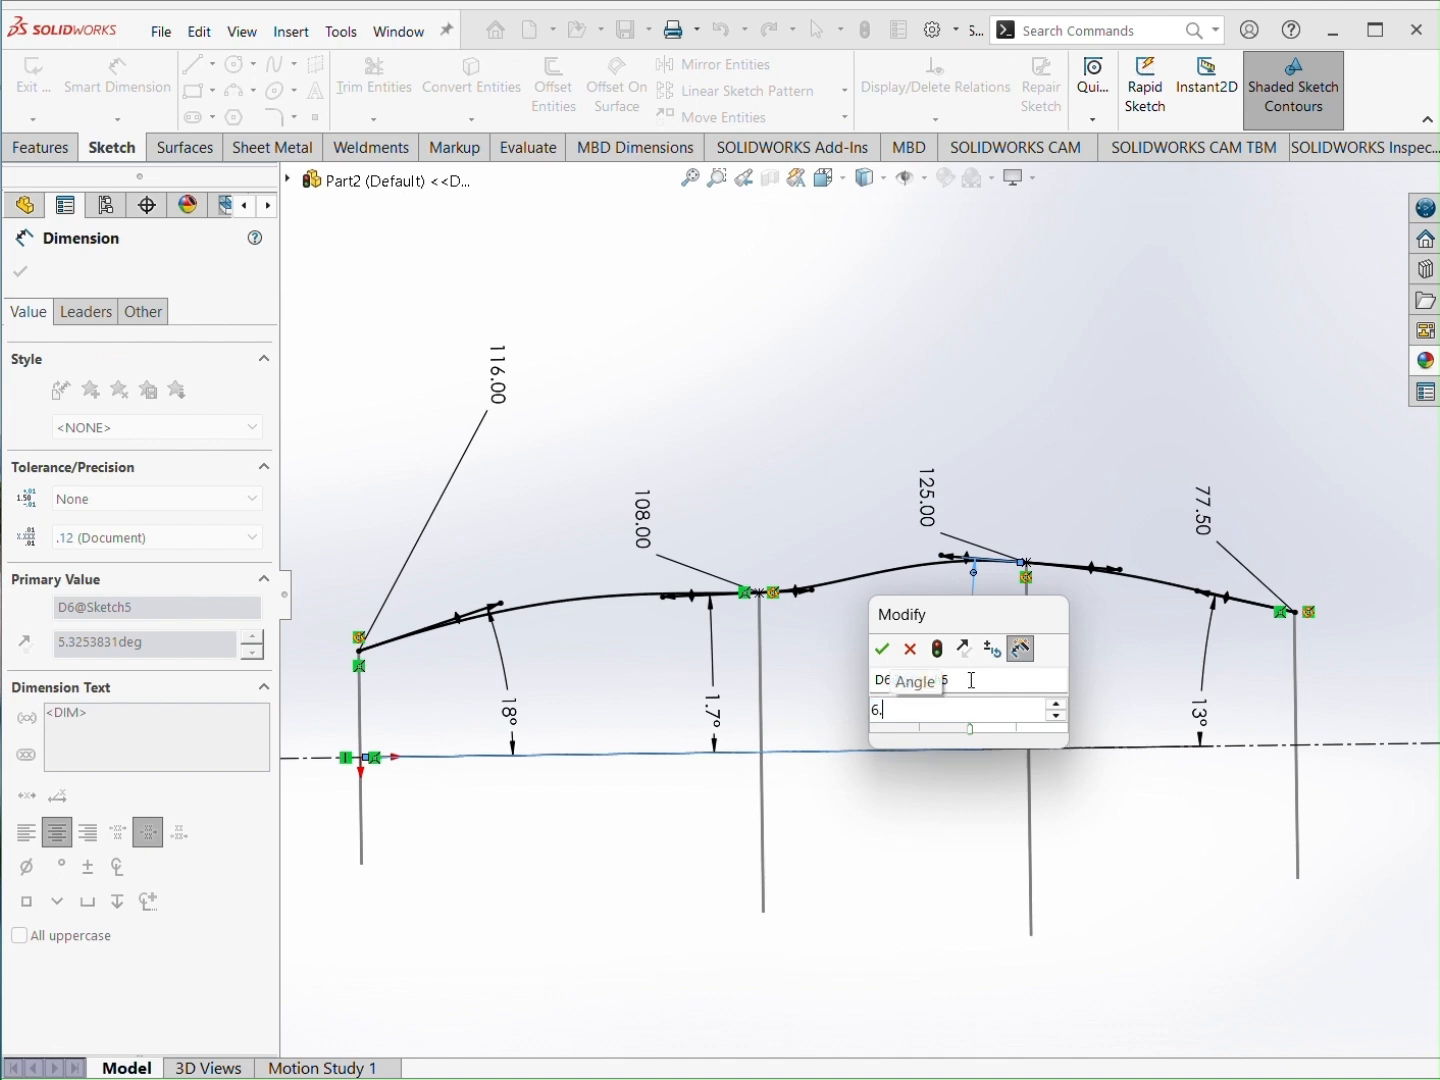
pyautogui.write('5')
pyautogui.press('Return')
pyautogui.press('Escape')
# Step: Mirror the dimensioned spline about the centreline and exit the sketch
pyautogui.moveTo(367, 338); pyautogui.dragTo(1430, 765)
pyautogui.scroll(4, 512, 468)
pyautogui.moveTo(424, 489); pyautogui.dragTo(1270, 910)
pyautogui.moveTo(1276, 446); pyautogui.dragTo(566, 898)
pyautogui.click(1118, 35)
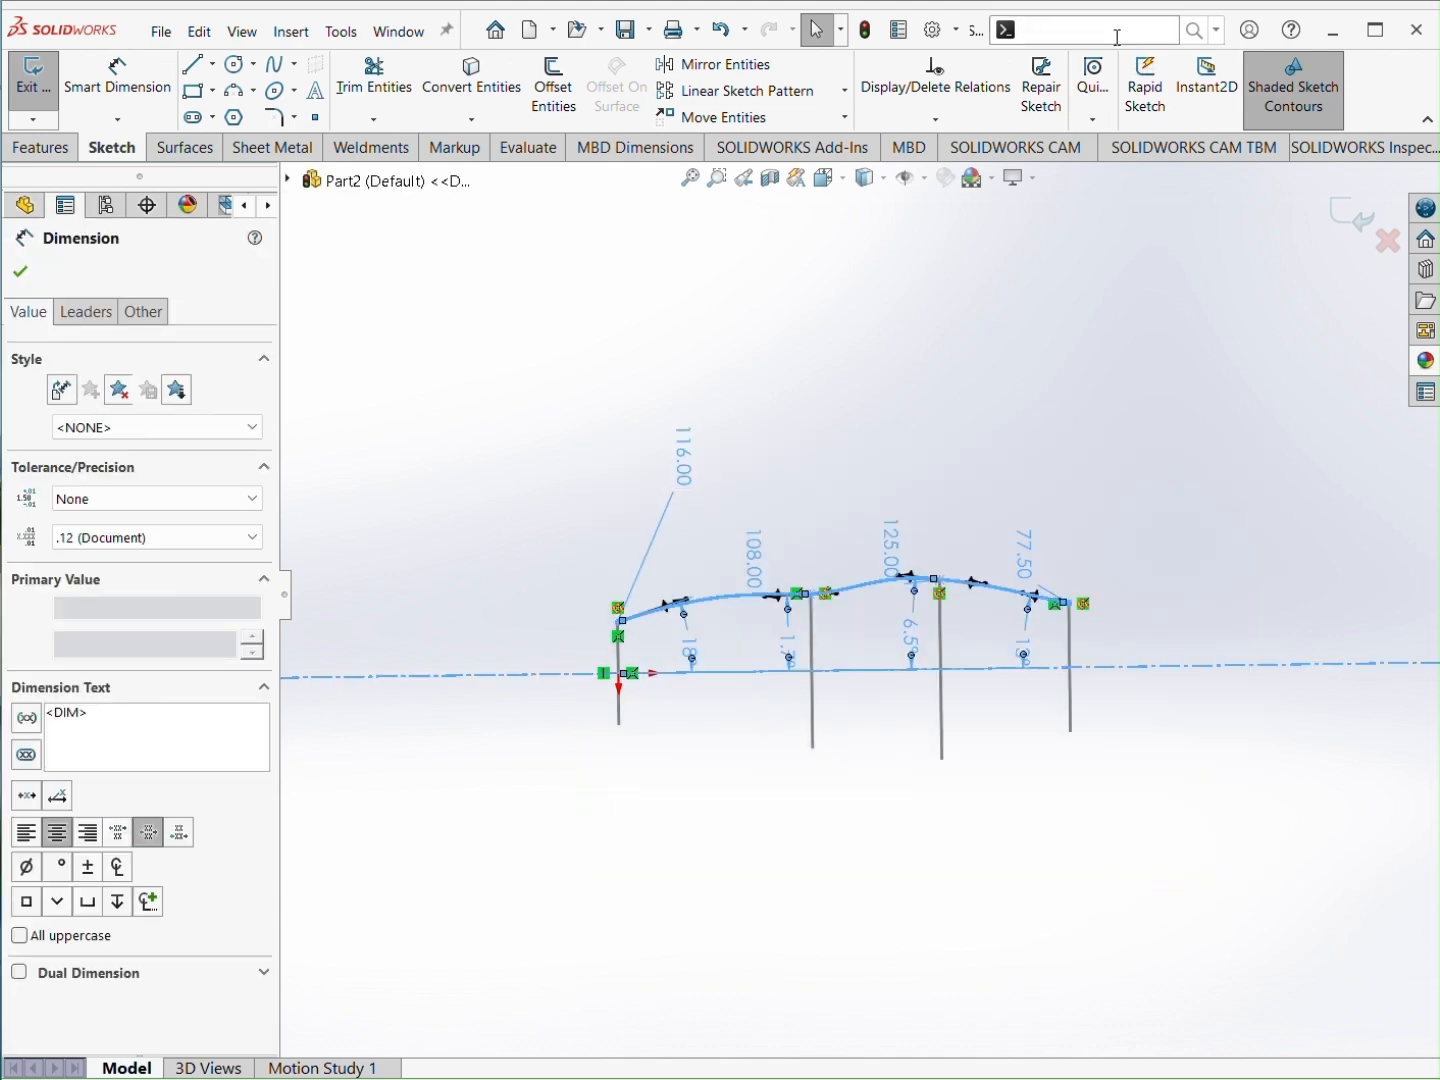
pyautogui.write('mirro')
pyautogui.click(1095, 62)
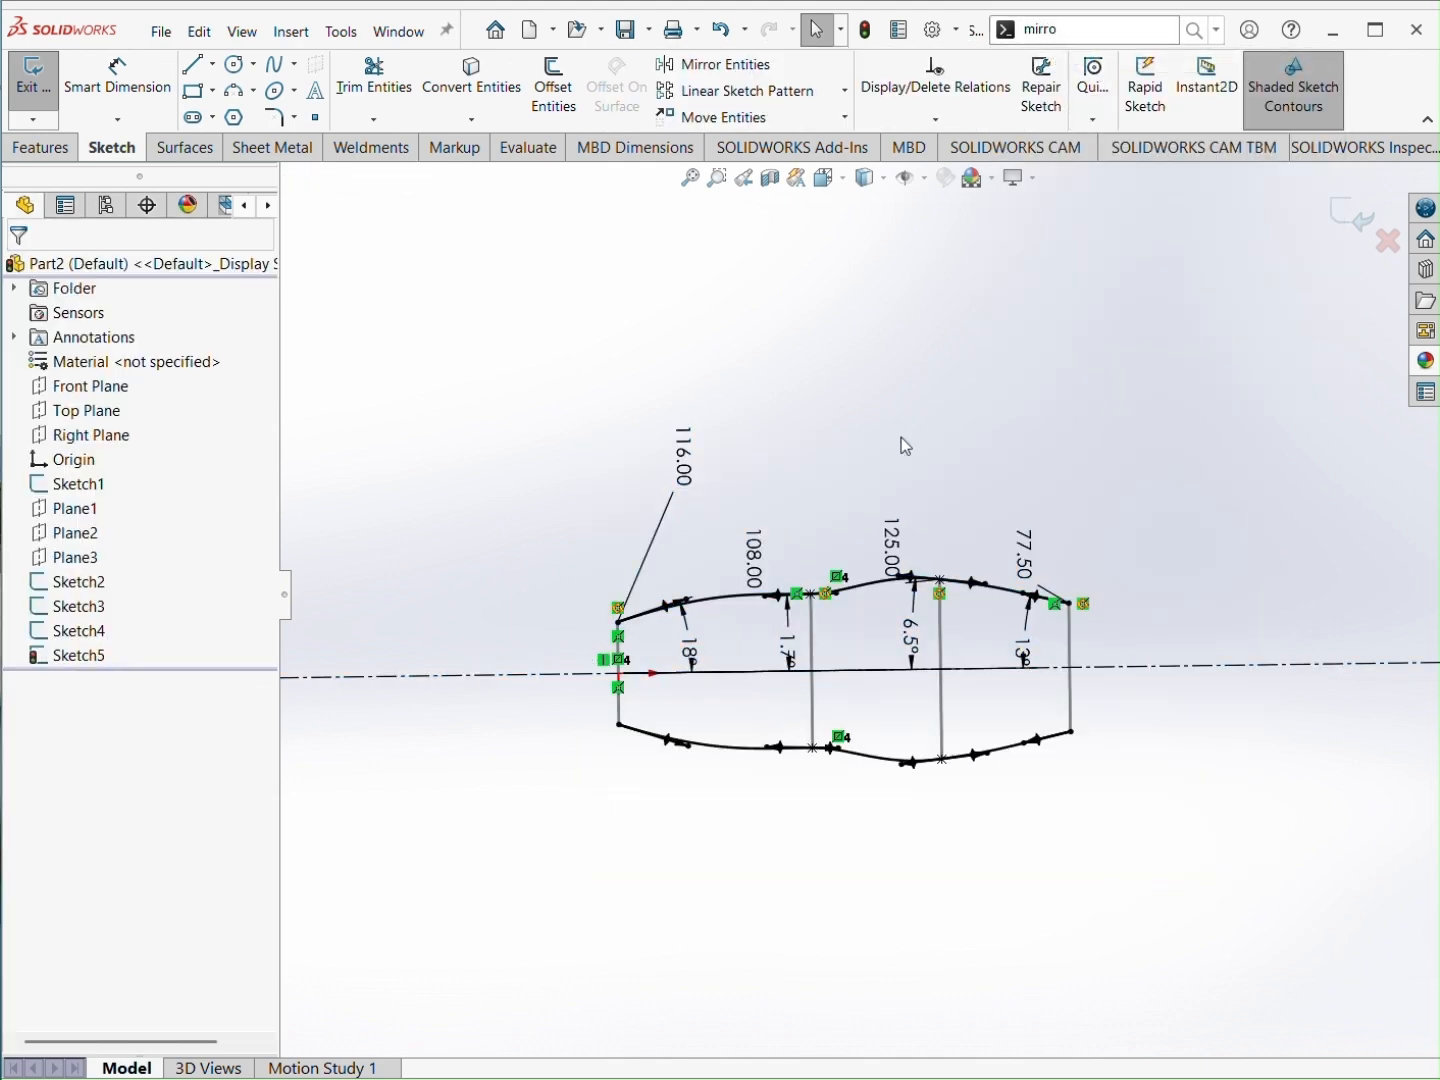
pyautogui.click(1352, 232)
# Step: Start a lofted surface through the four circular profiles, picked in order from the origin-side circle to the far one
pyautogui.moveTo(1106, 832)
pyautogui.mouseDown(button='middle')
pyautogui.moveTo(1054, 509)
pyautogui.moveTo(988, 707)
pyautogui.mouseUp(button='middle')
pyautogui.click(182, 149)
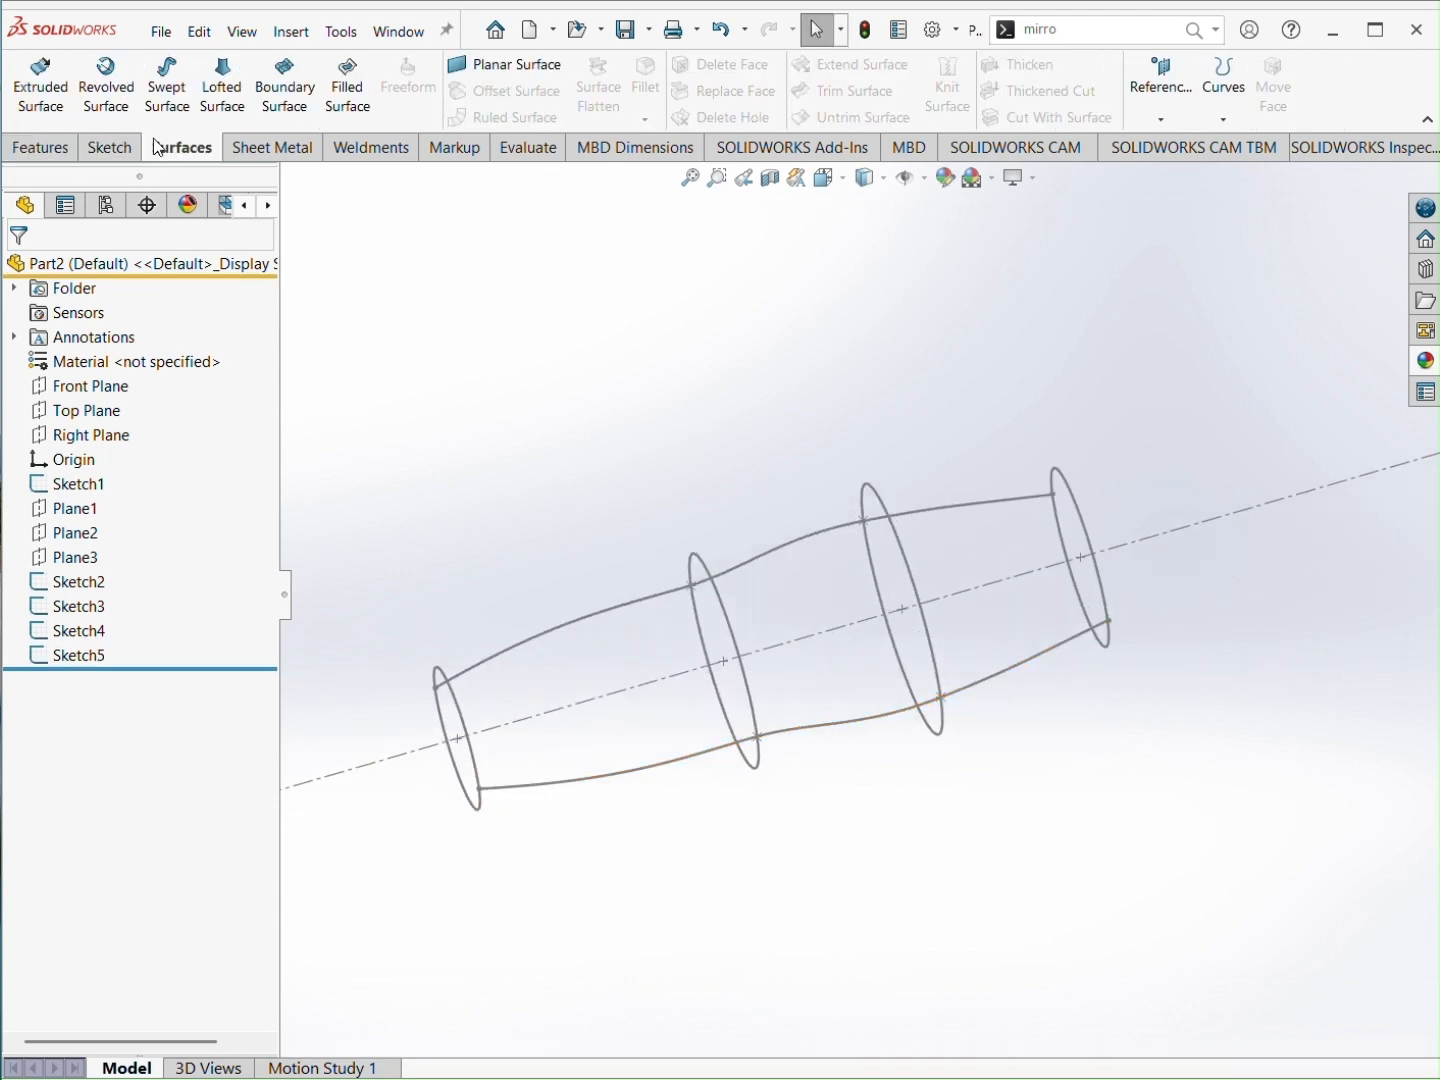
pyautogui.click(222, 92)
pyautogui.click(457, 697)
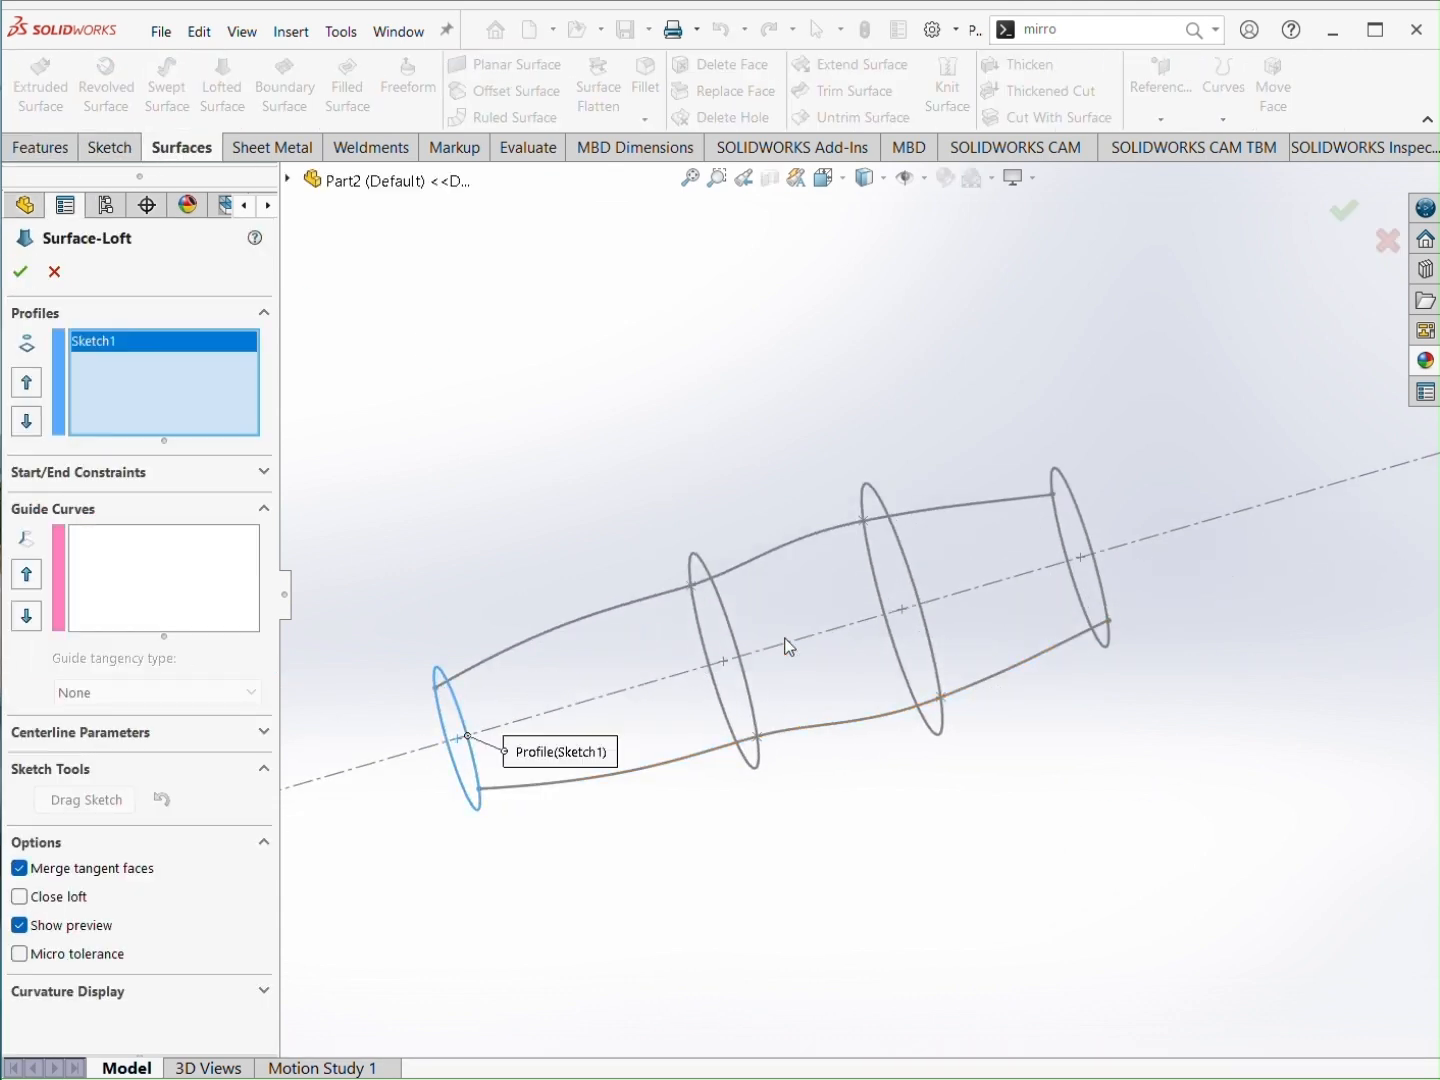
pyautogui.click(728, 623)
pyautogui.click(917, 583)
pyautogui.click(1092, 540)
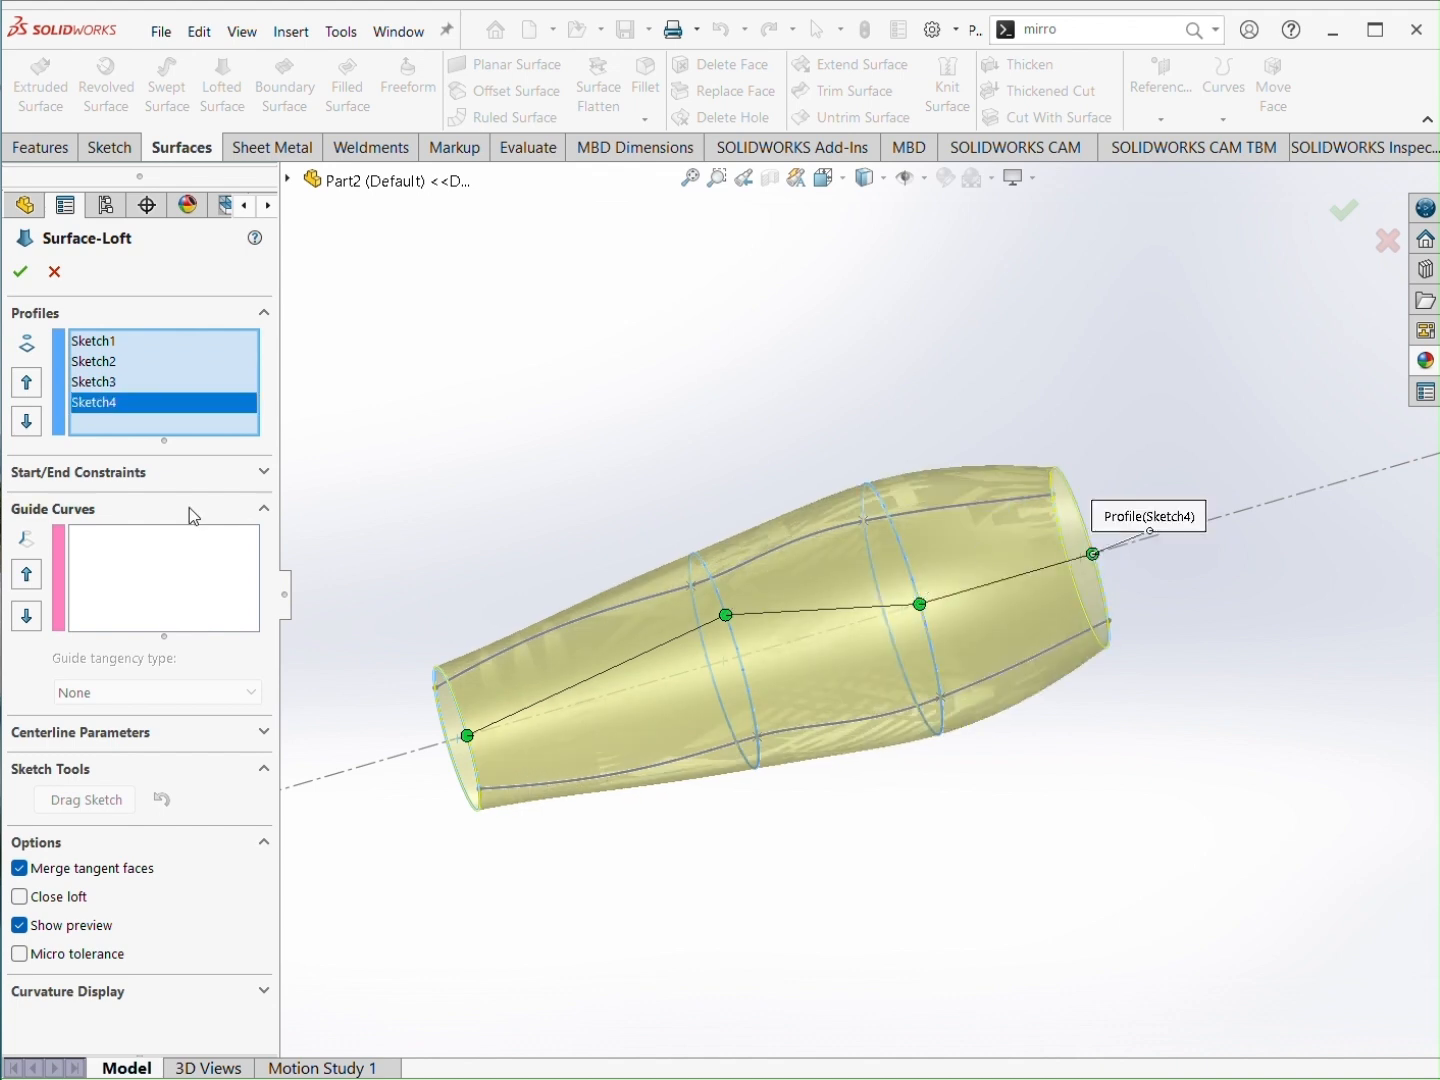
# Step: Add the original spline and its mirrored copy as guide curves and create the lofted surface
pyautogui.click(120, 571)
pyautogui.click(553, 630)
pyautogui.click(355, 694)
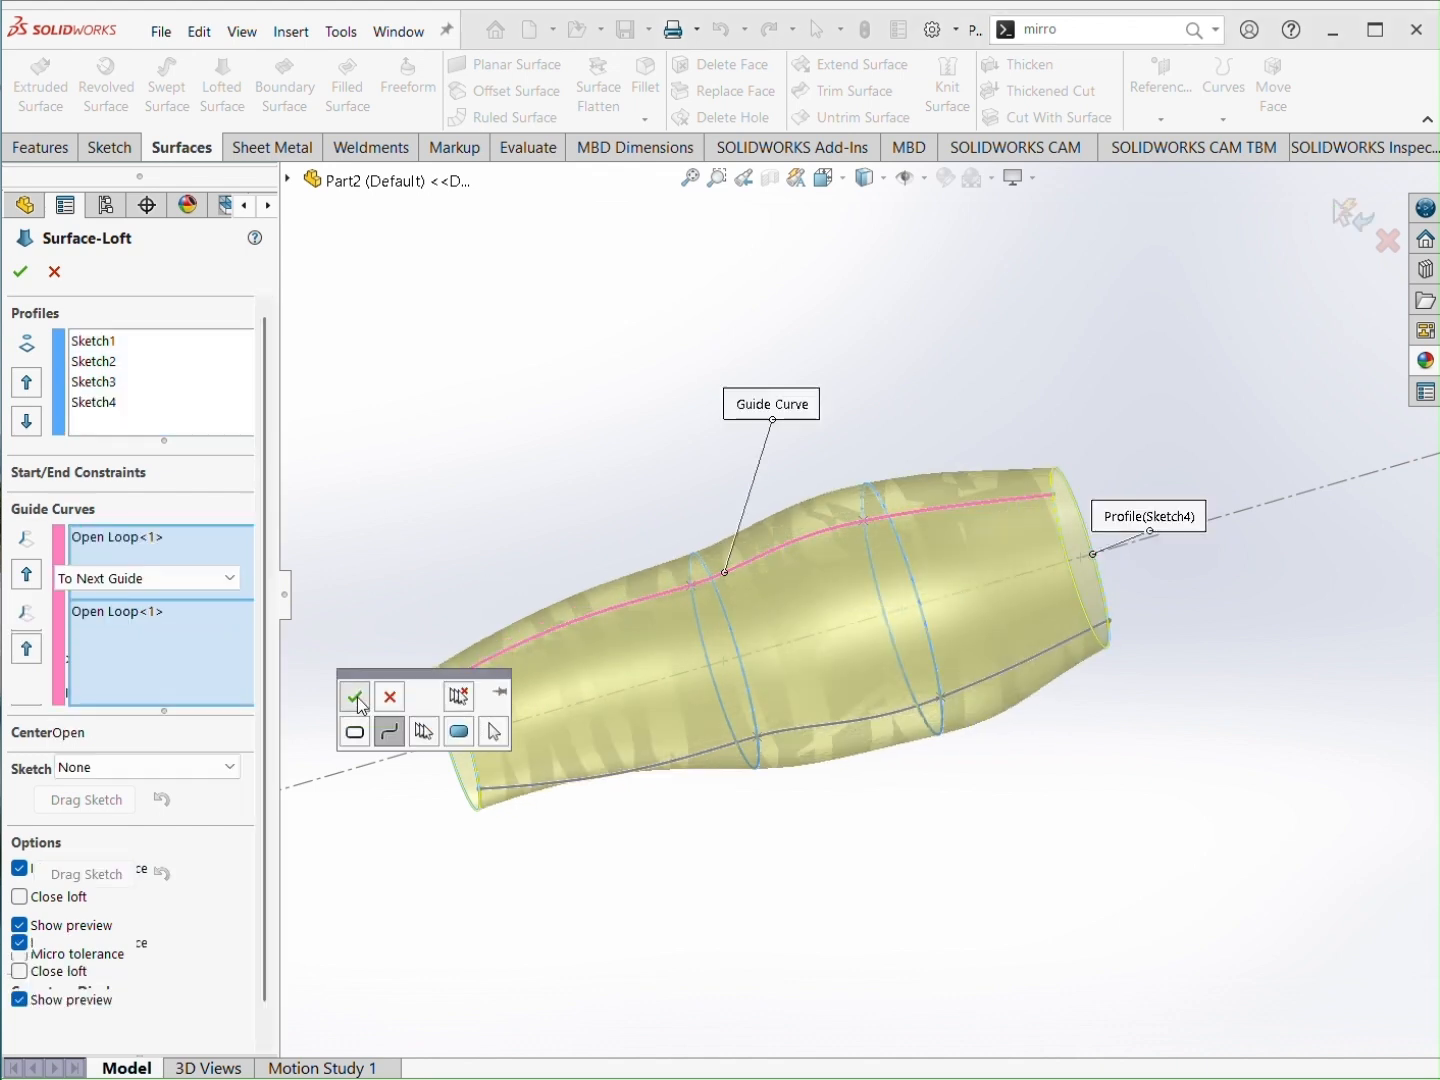
pyautogui.click(647, 769)
pyautogui.click(705, 835)
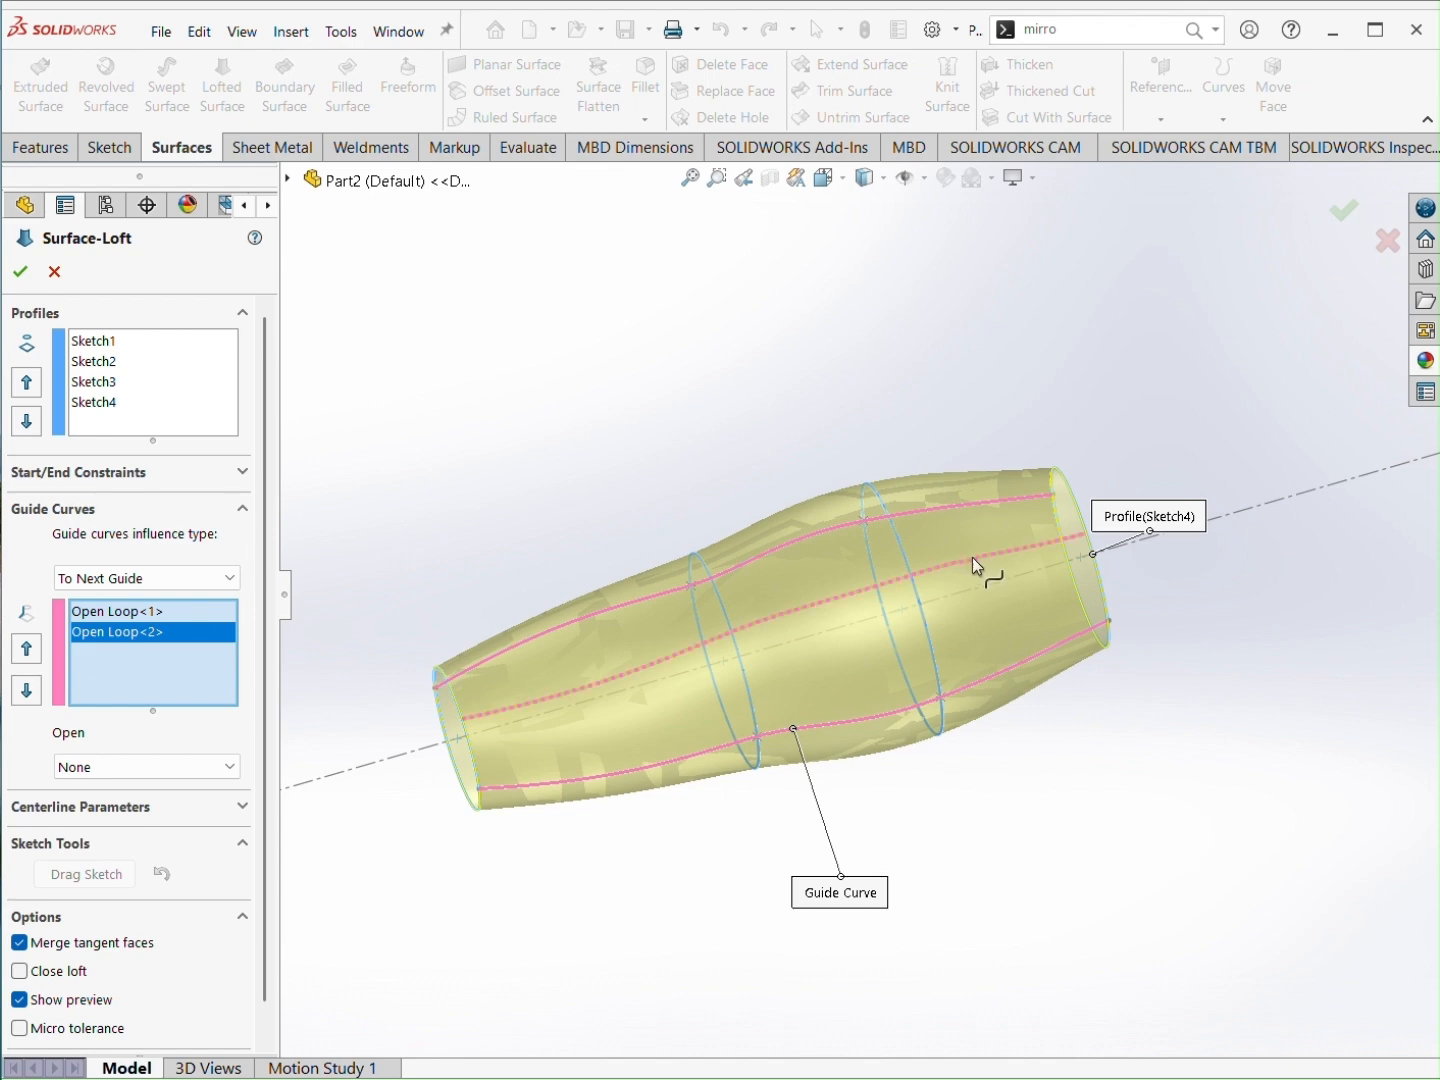
pyautogui.click(20, 272)
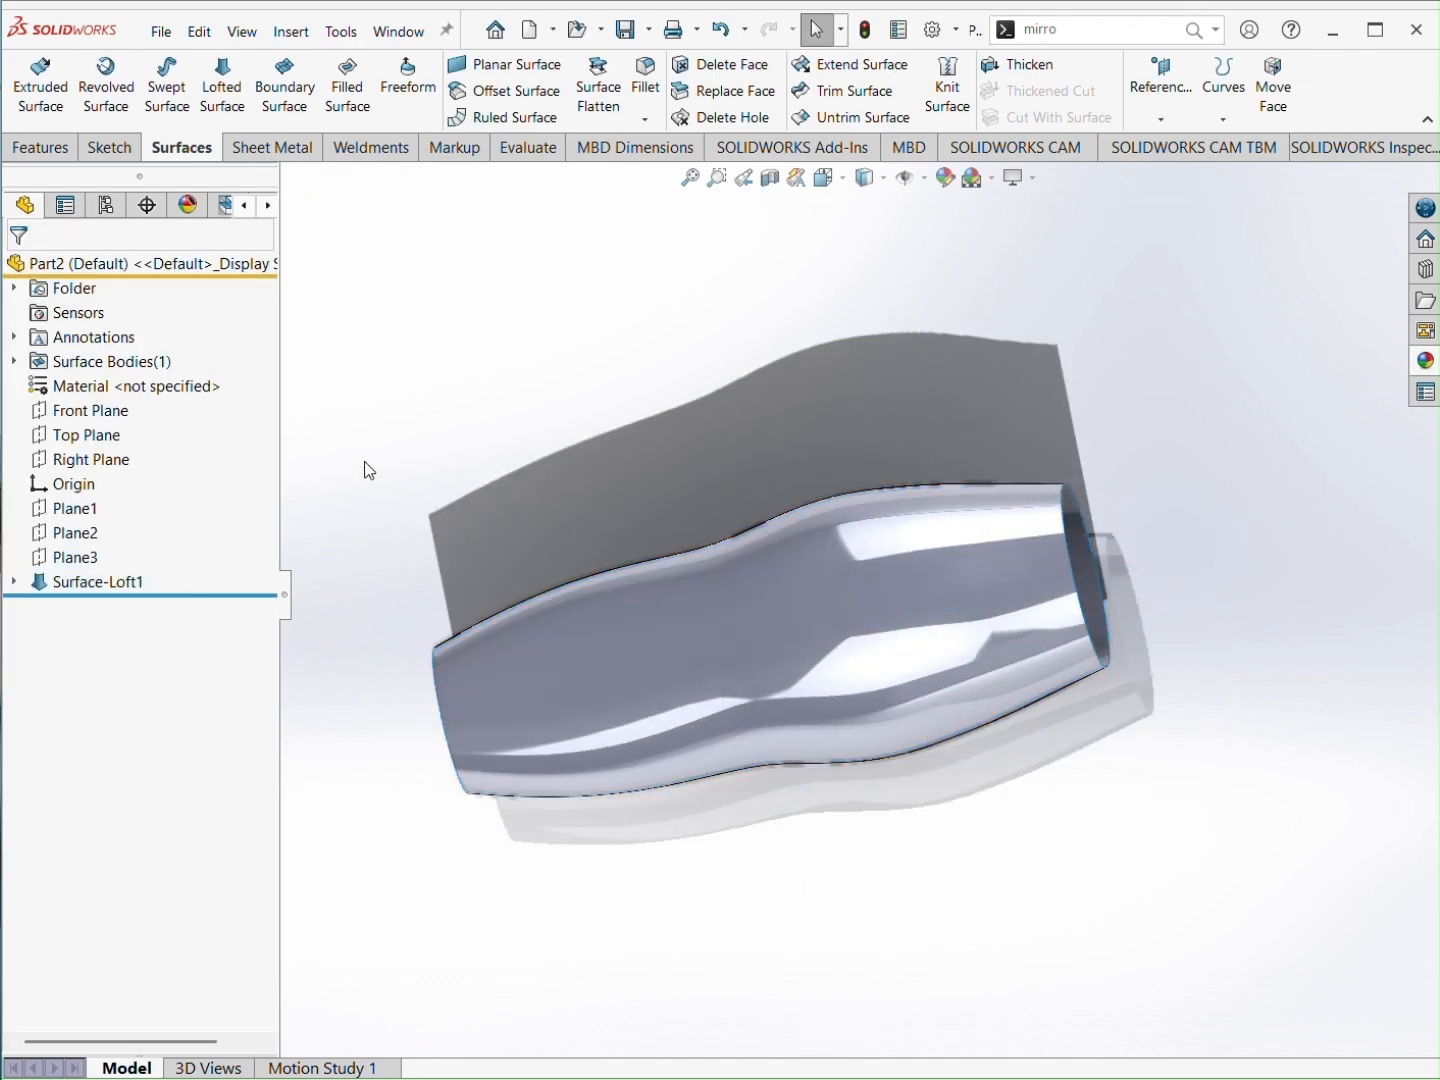
# Step: Trim the lofted surface with the Top Plane, keeping only the upper half
pyautogui.click(90, 436)
pyautogui.click(851, 92)
pyautogui.moveTo(779, 600); pyautogui.dragTo(751, 712, button='middle')
pyautogui.click(751, 712)
pyautogui.click(21, 271)
pyautogui.moveTo(957, 664); pyautogui.dragTo(841, 600, button='middle')
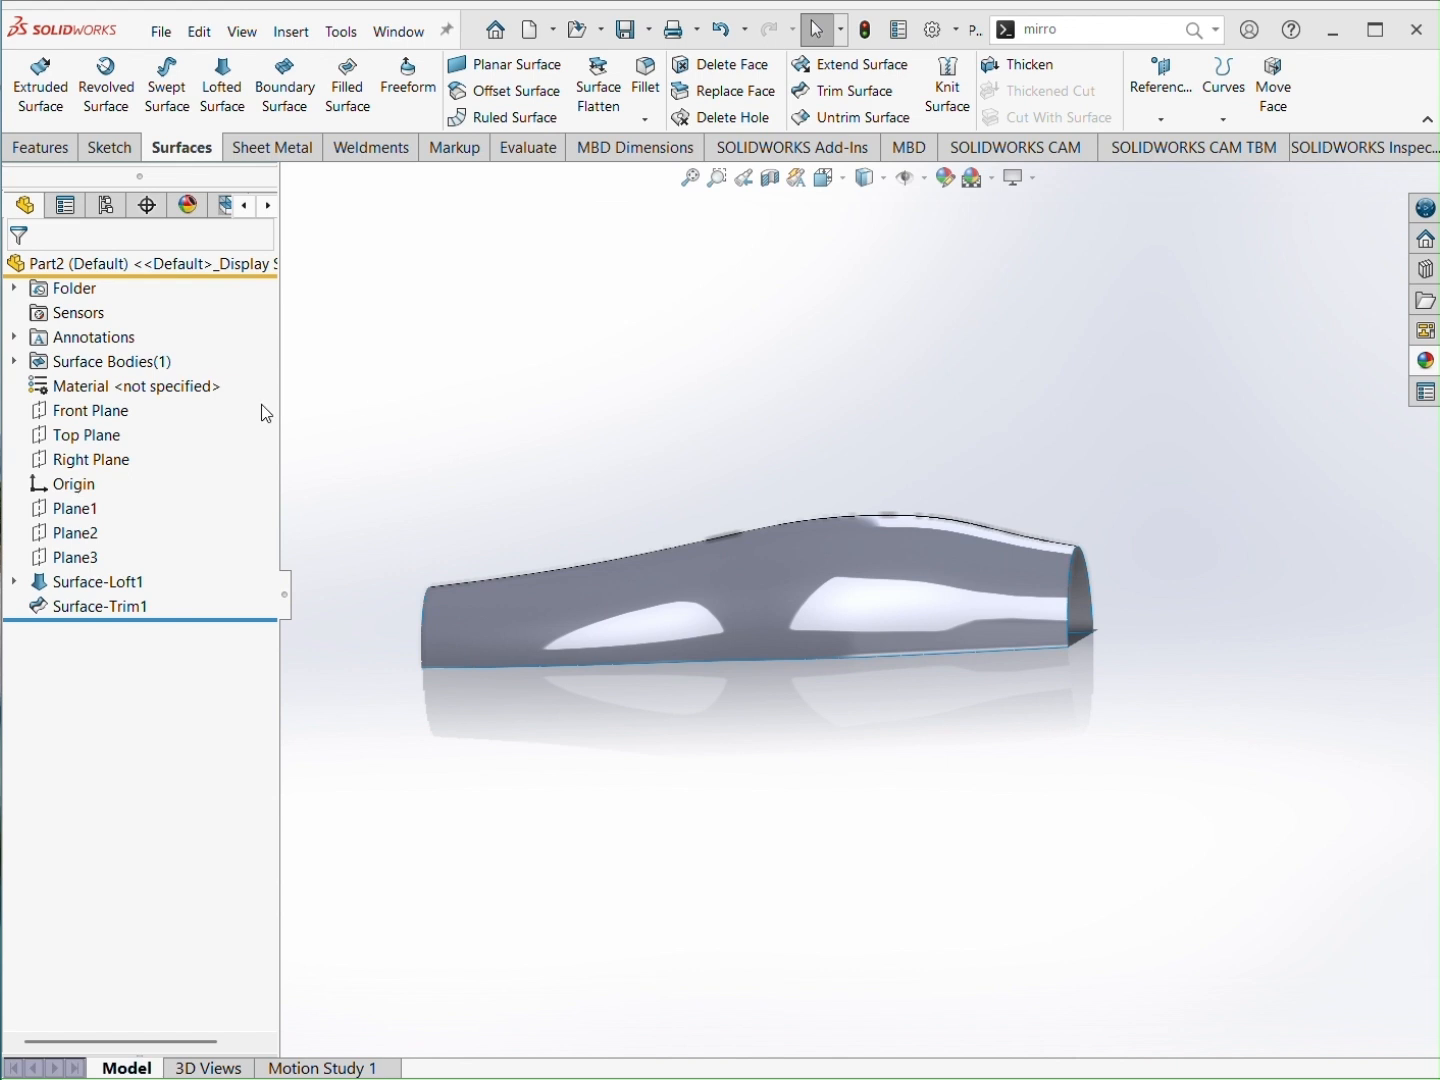
# Step: Start a sketch on the Right Plane and draw a rectangle about 15.5 by 11 mm on the shell's lower edge near the far end
pyautogui.click(83, 412)
pyautogui.click(73, 457)
pyautogui.click(108, 417)
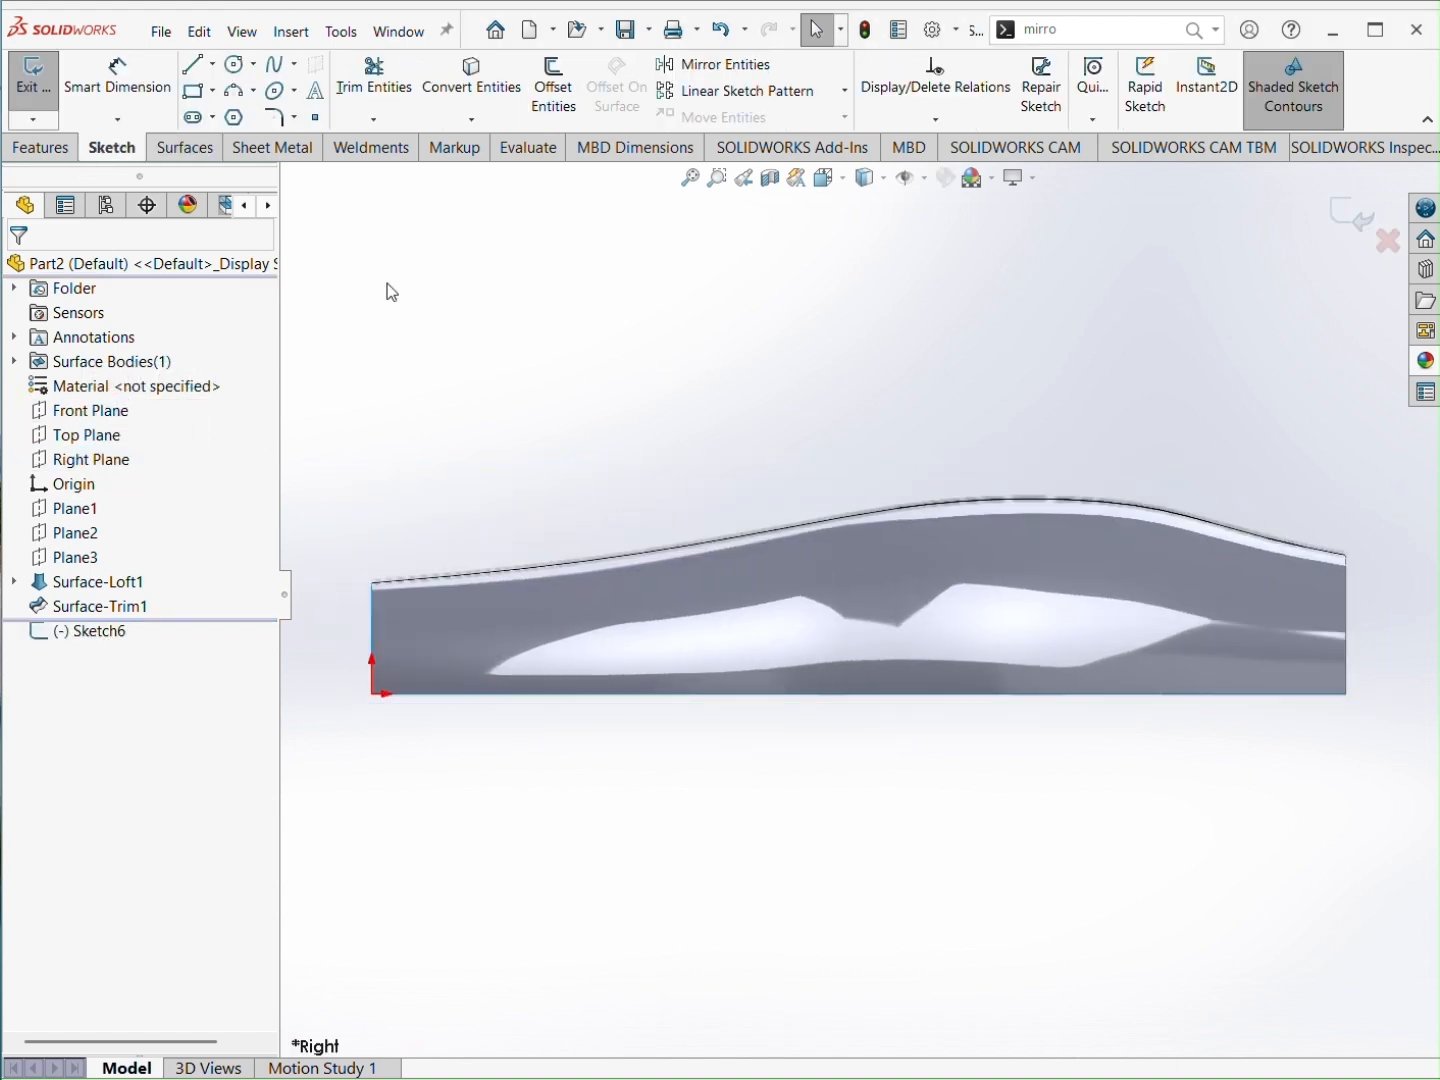
pyautogui.click(202, 100)
pyautogui.scroll(-2, 1080, 760)
pyautogui.click(1056, 754)
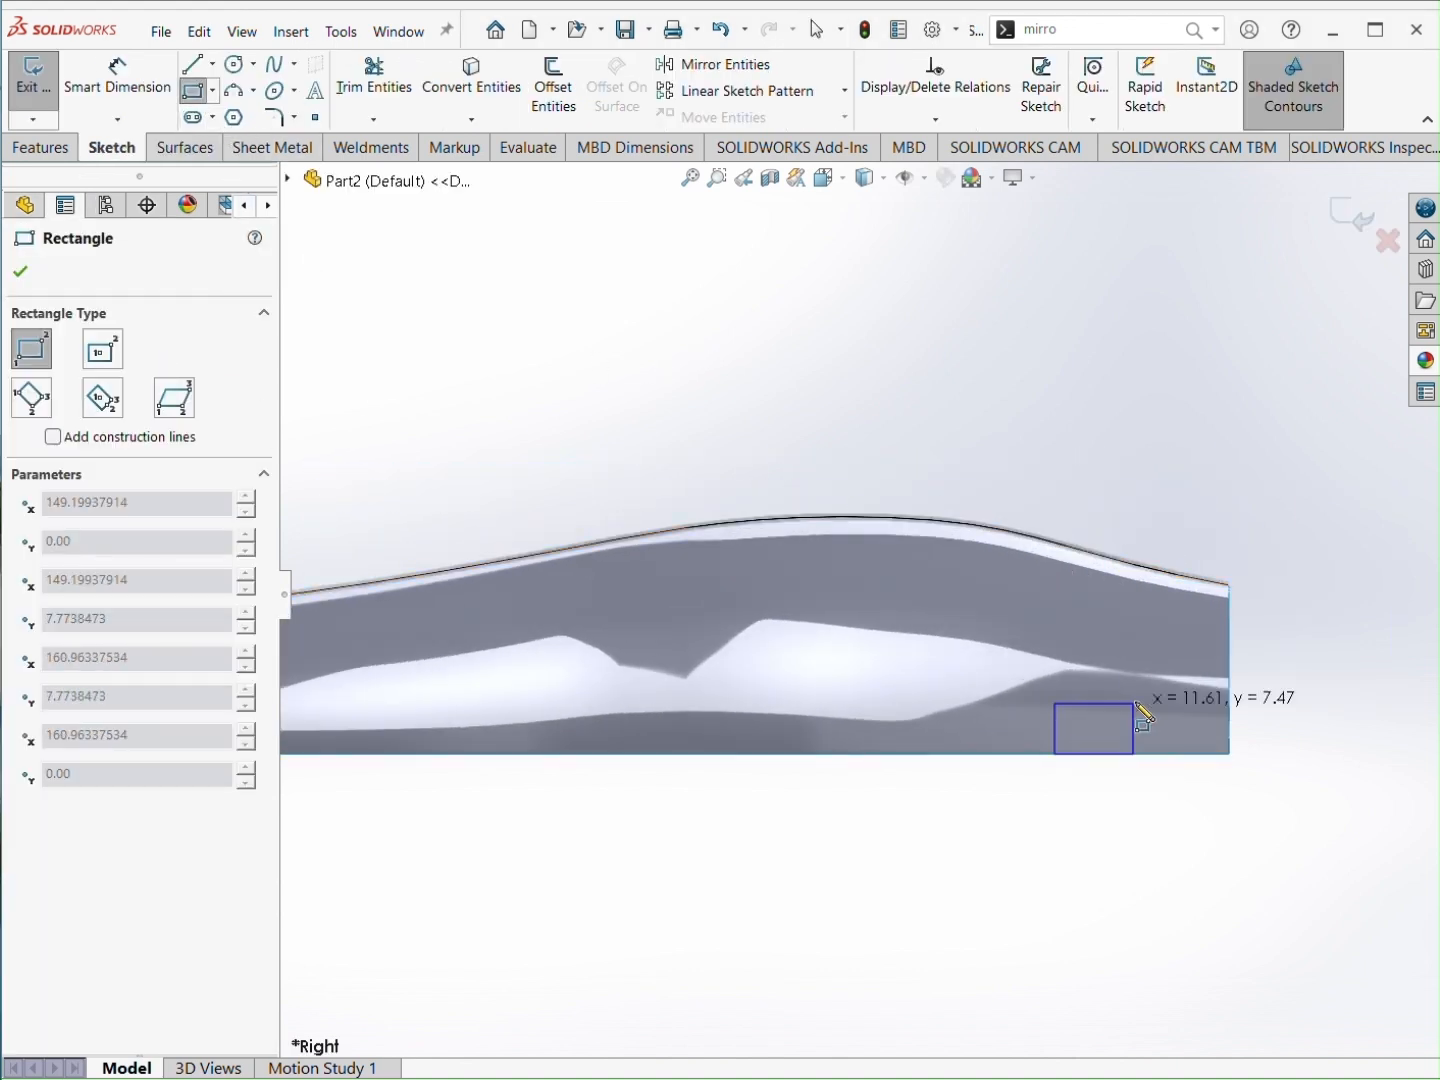
pyautogui.click(1159, 679)
# Step: Dimension the rectangle to 38 mm wide and 17 mm high
pyautogui.press('s')
pyautogui.click(1037, 786)
pyautogui.click(1104, 679)
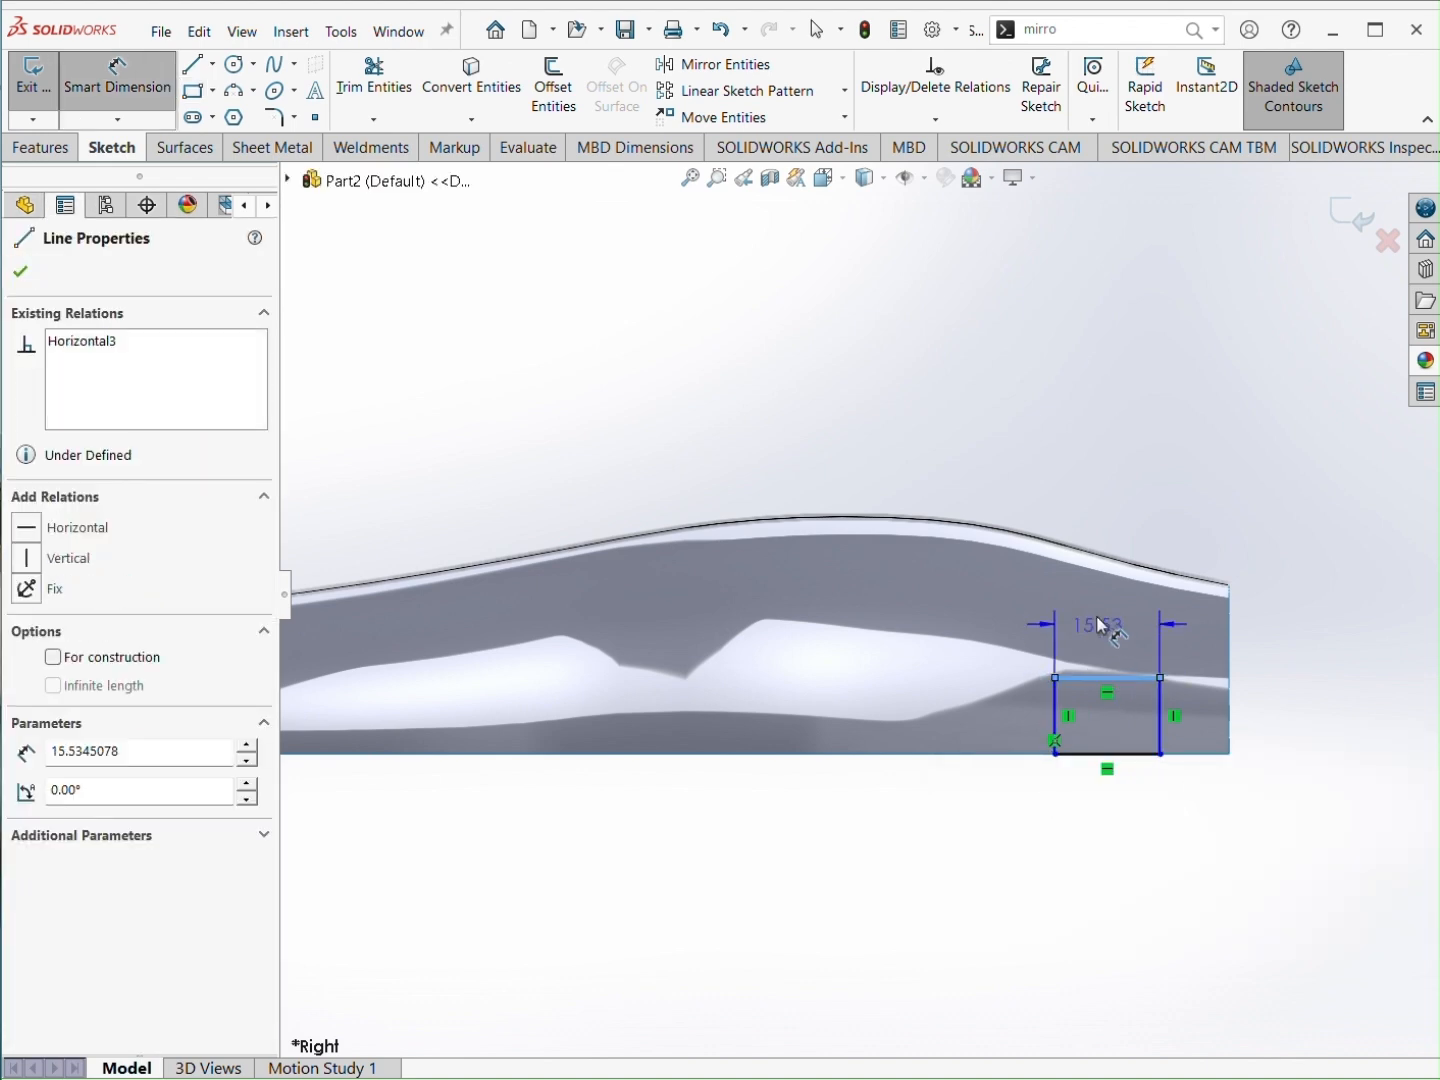
pyautogui.click(1101, 620)
pyautogui.press('Return')
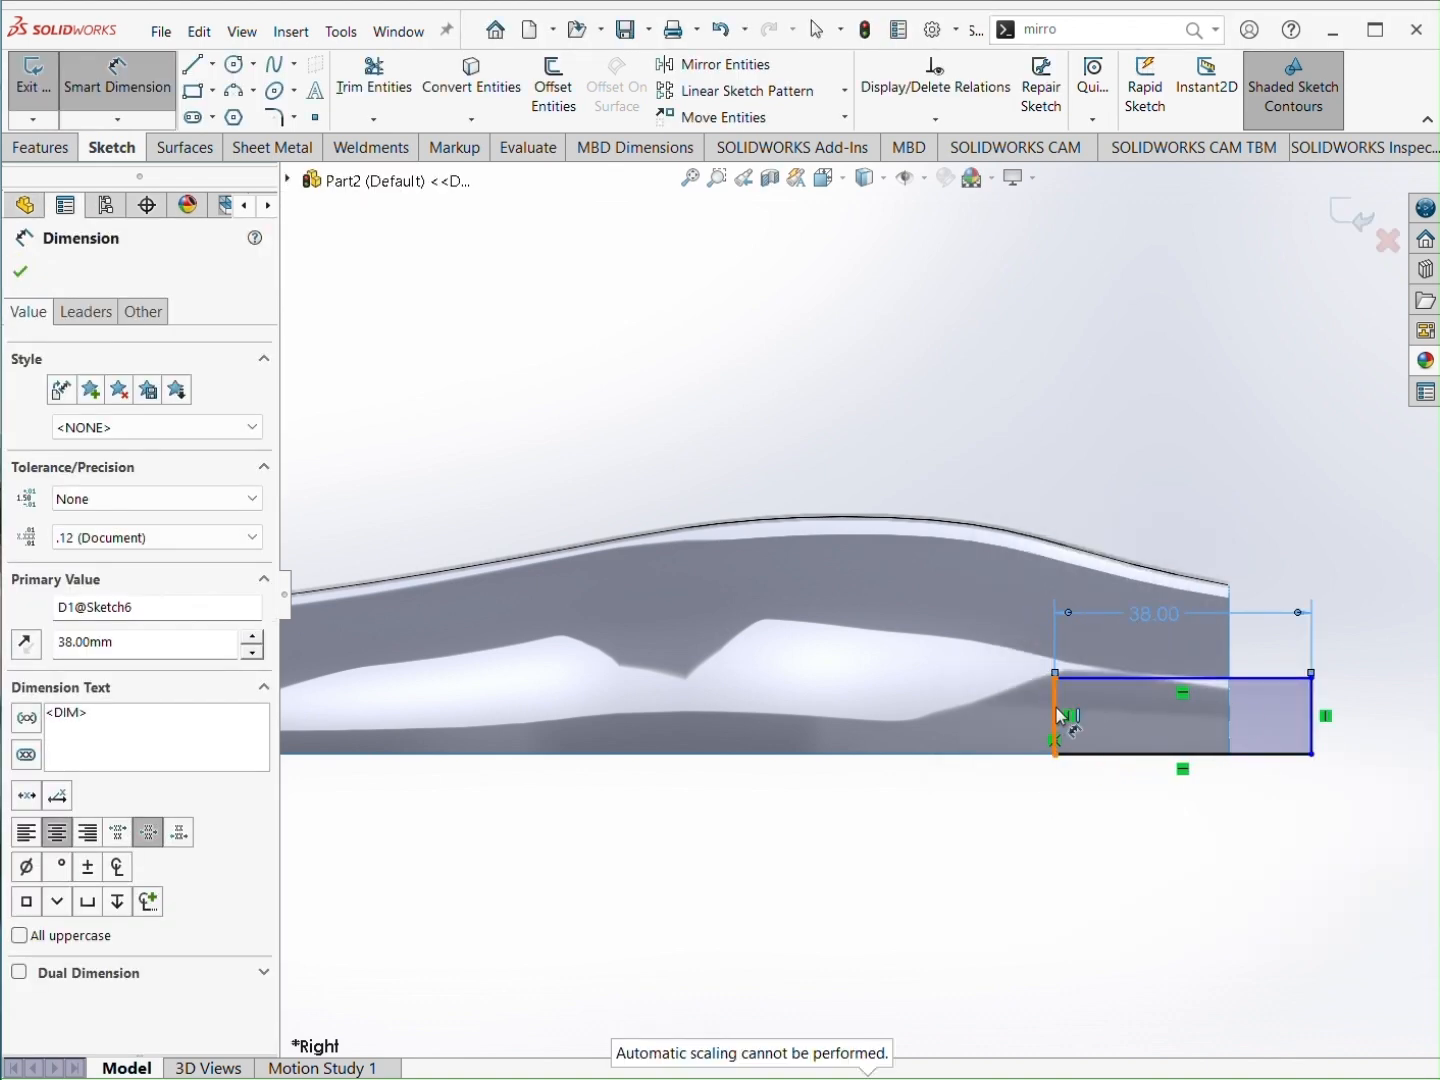
pyautogui.click(1062, 715)
pyautogui.click(976, 712)
pyautogui.write('17')
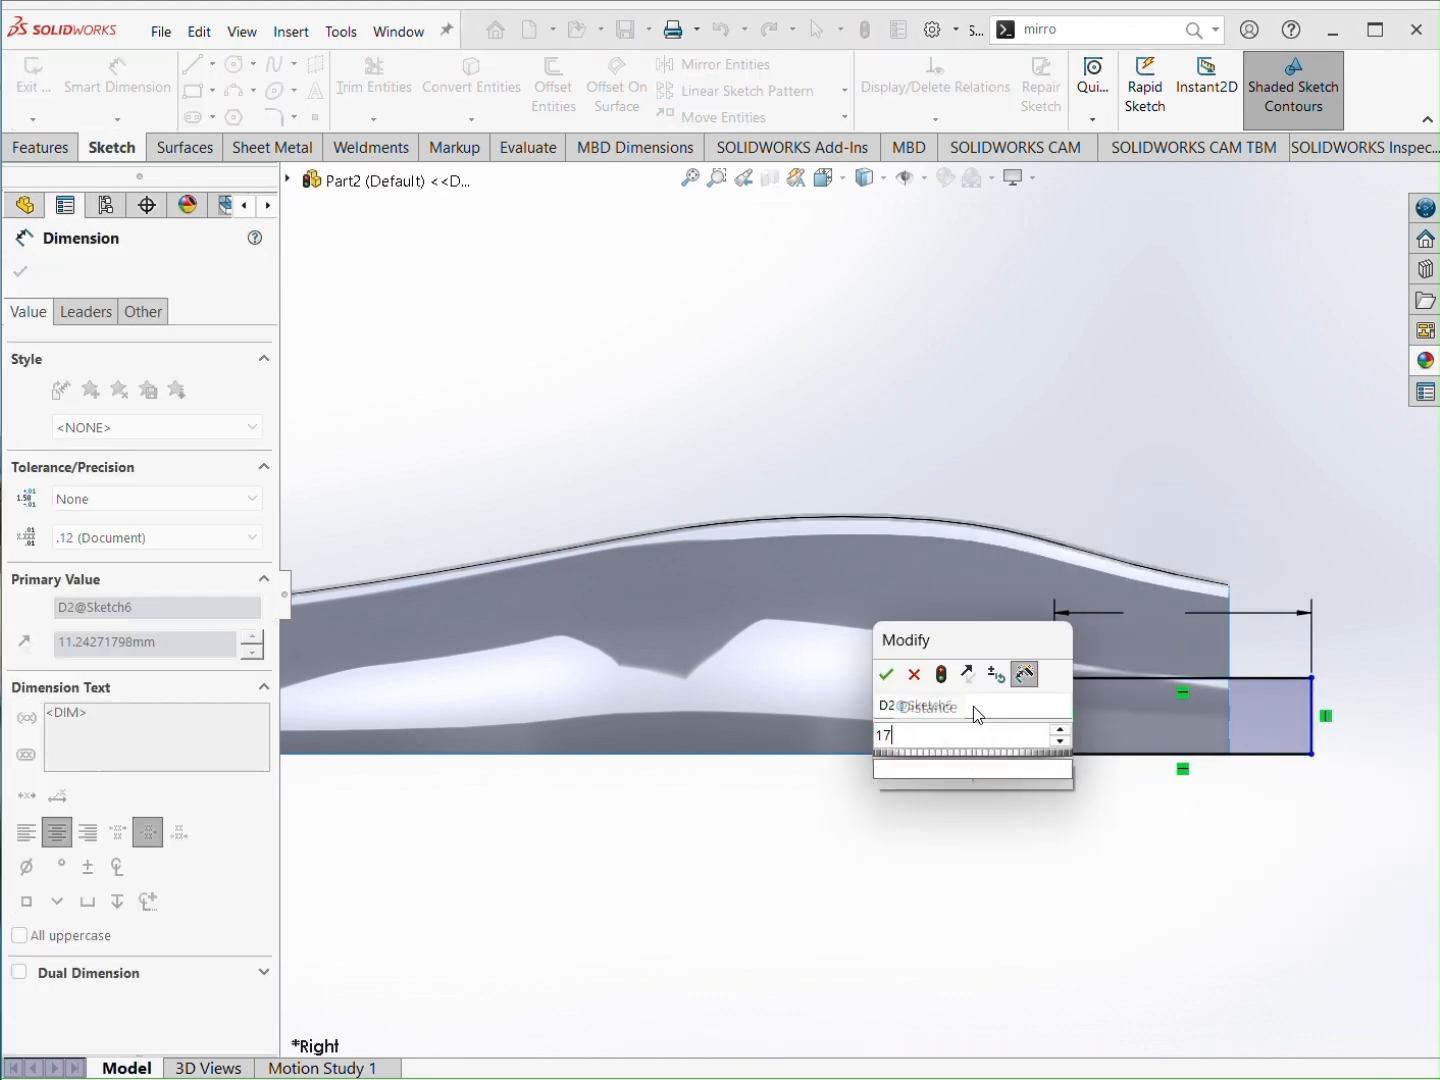
pyautogui.press('Return')
pyautogui.press('Escape')
# Step: Position the rectangle 8.5 mm from the shell's far end and exit the sketch
pyautogui.moveTo(1054, 754); pyautogui.dragTo(890, 756)
pyautogui.press('s')
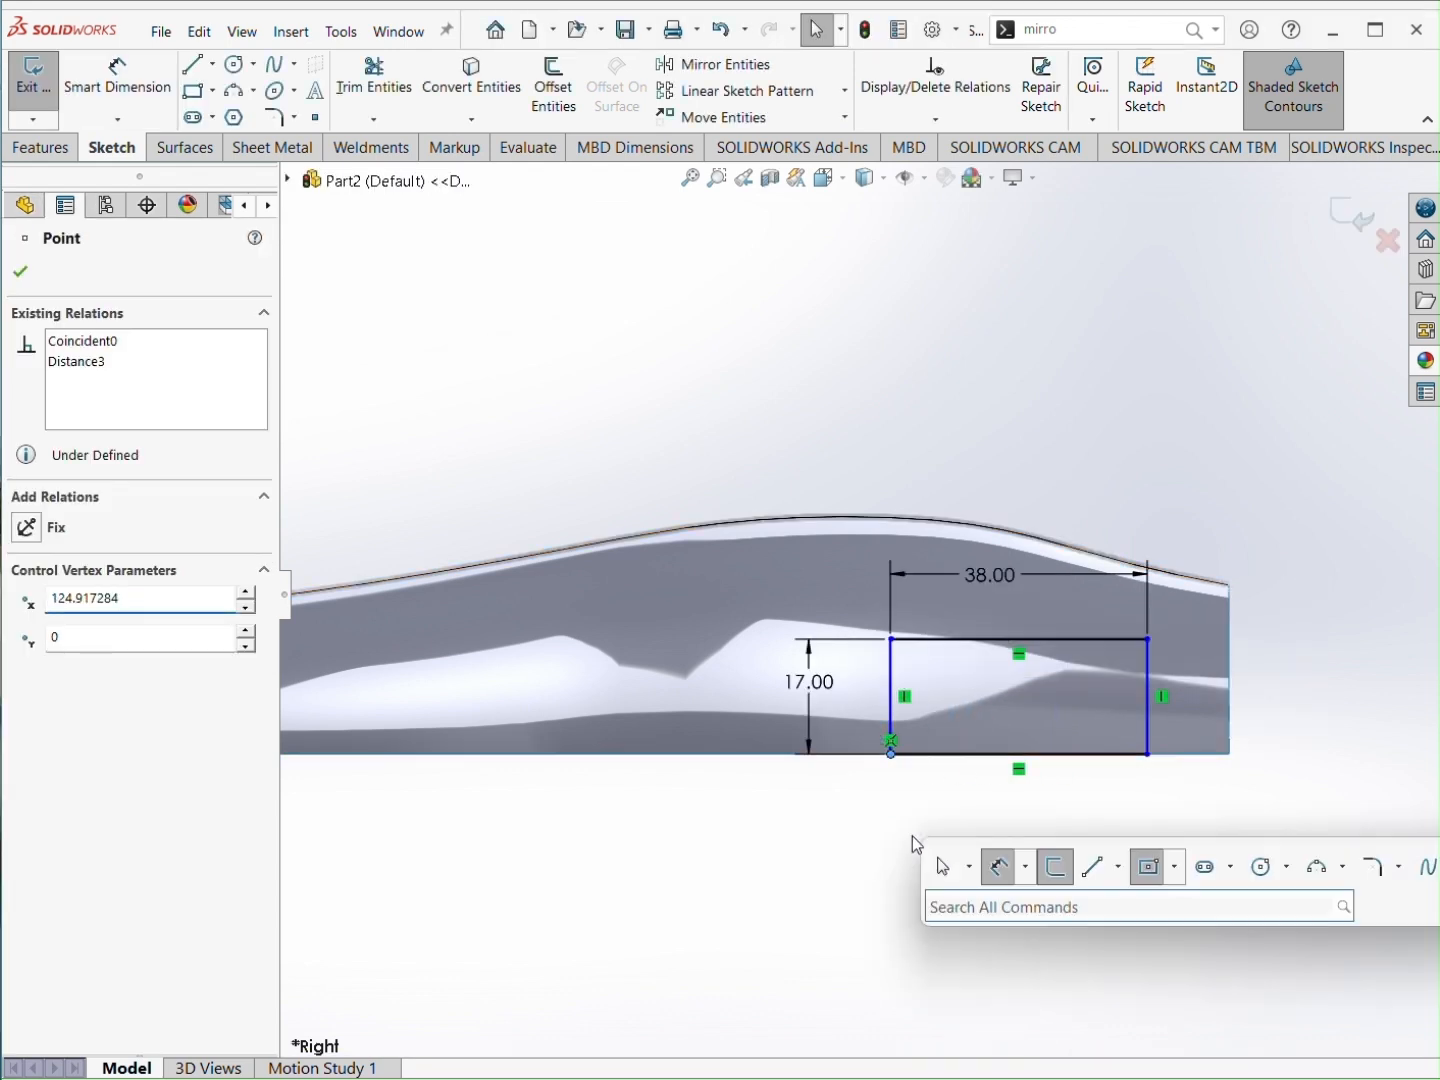
pyautogui.click(1008, 870)
pyautogui.click(1148, 753)
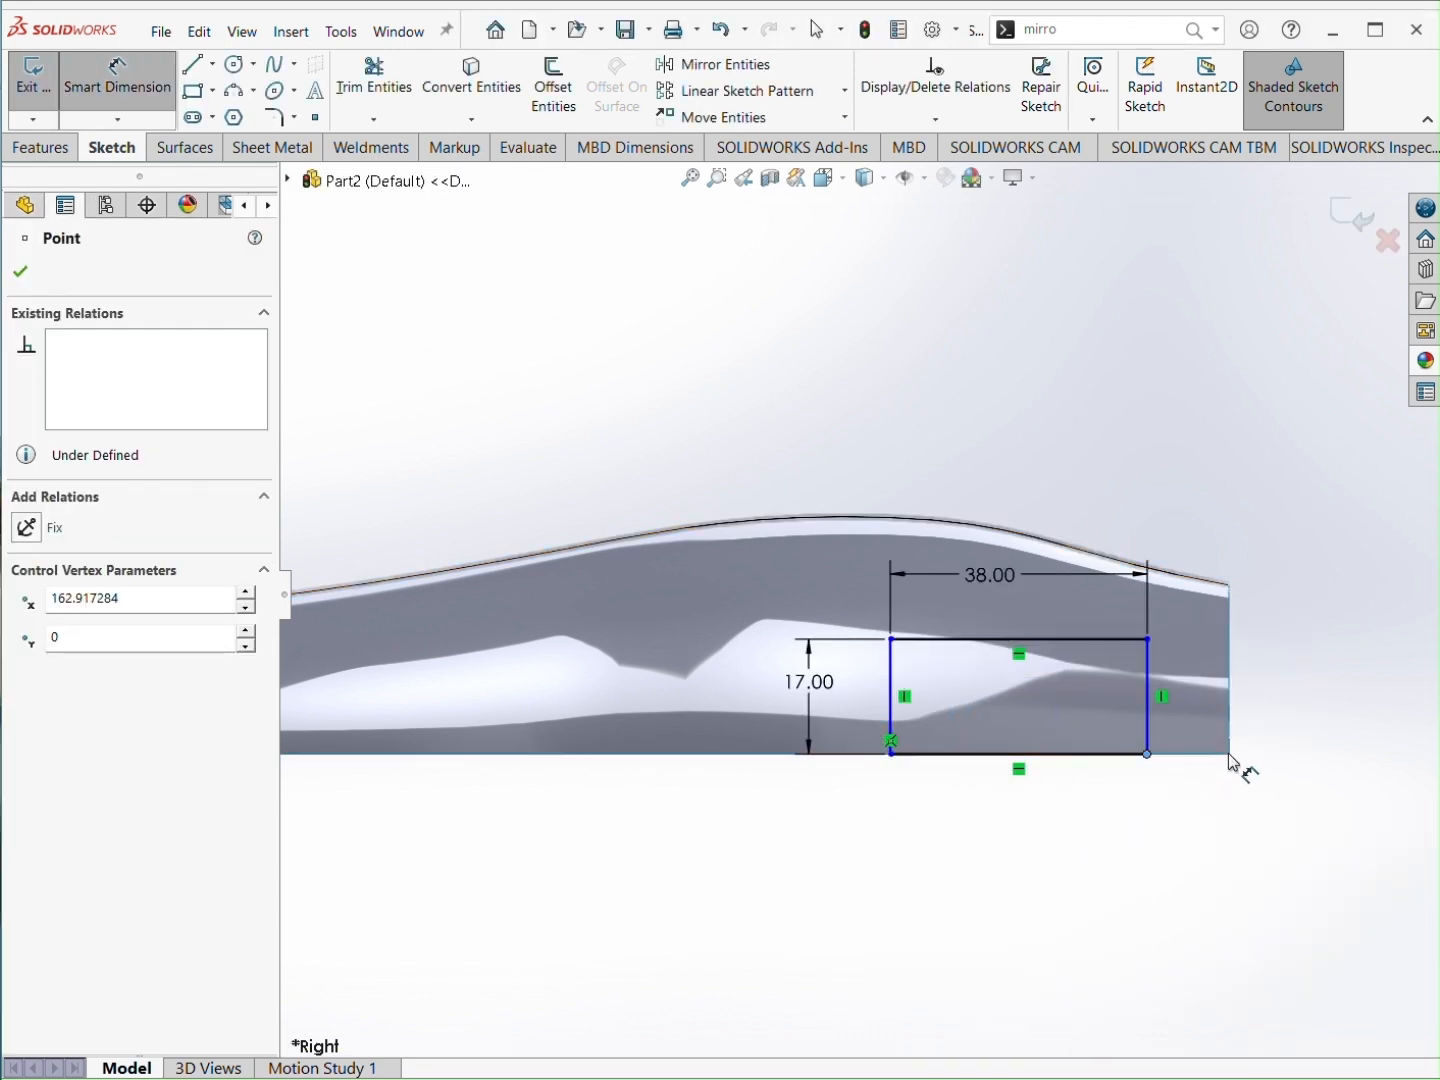
pyautogui.click(1272, 718)
pyautogui.write('8.5')
pyautogui.press('Return')
pyautogui.press('Escape')
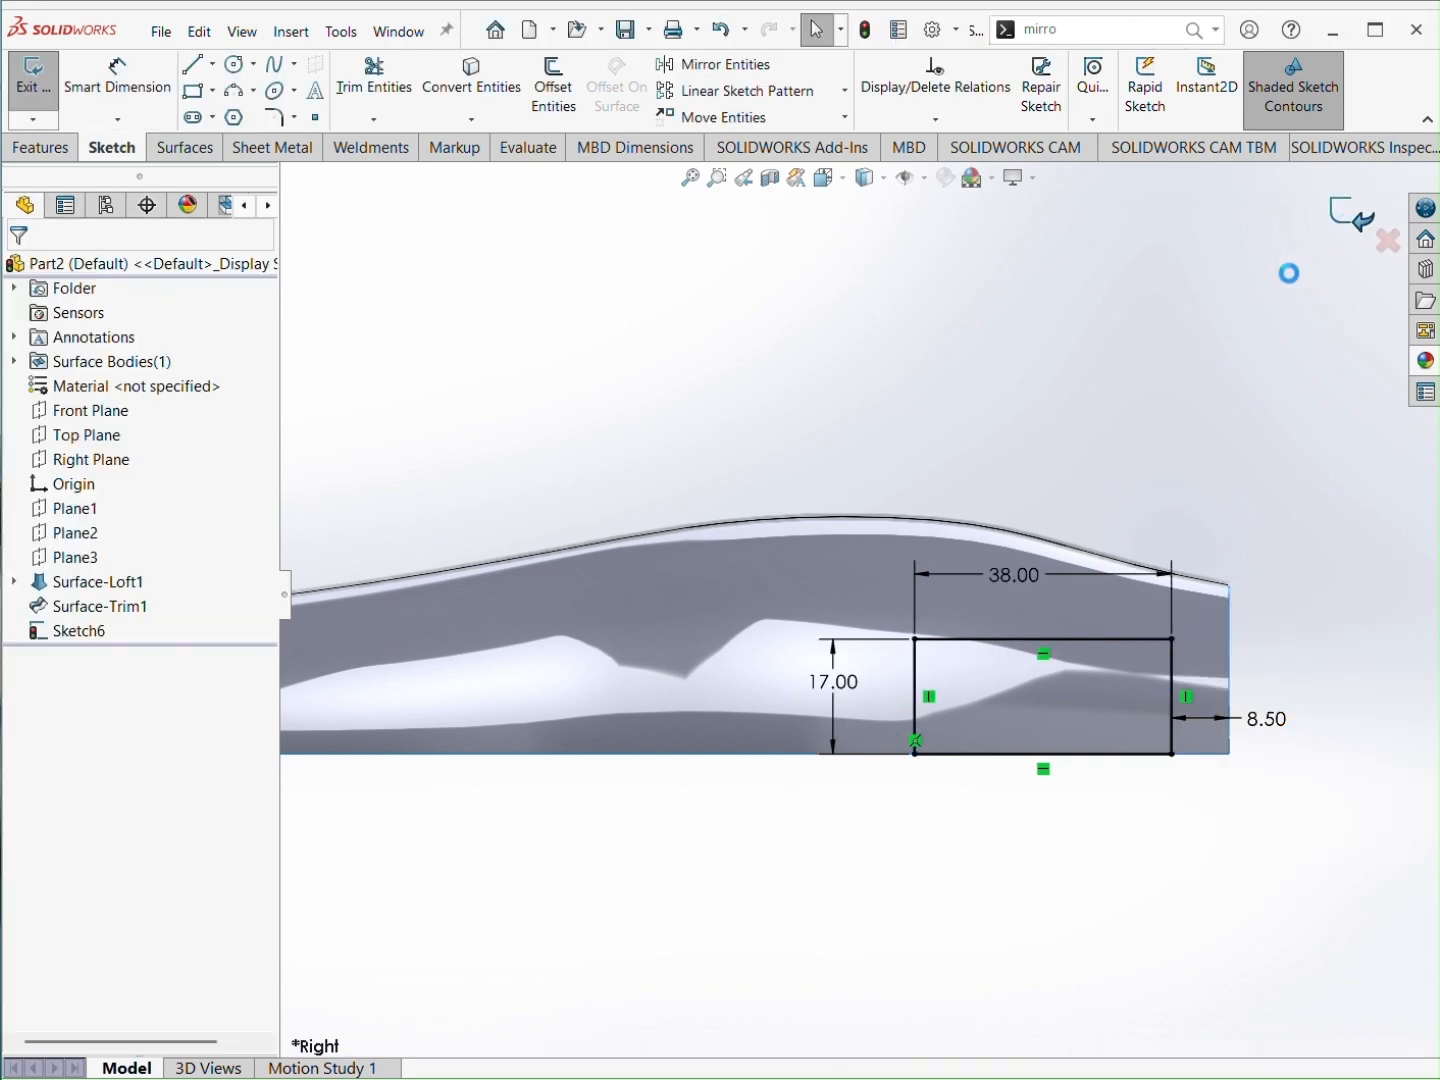
pyautogui.click(1352, 216)
# Step: Project the rectangle sketch onto the side of the shell's face as a projected curve
pyautogui.click(1224, 119)
pyautogui.click(1262, 170)
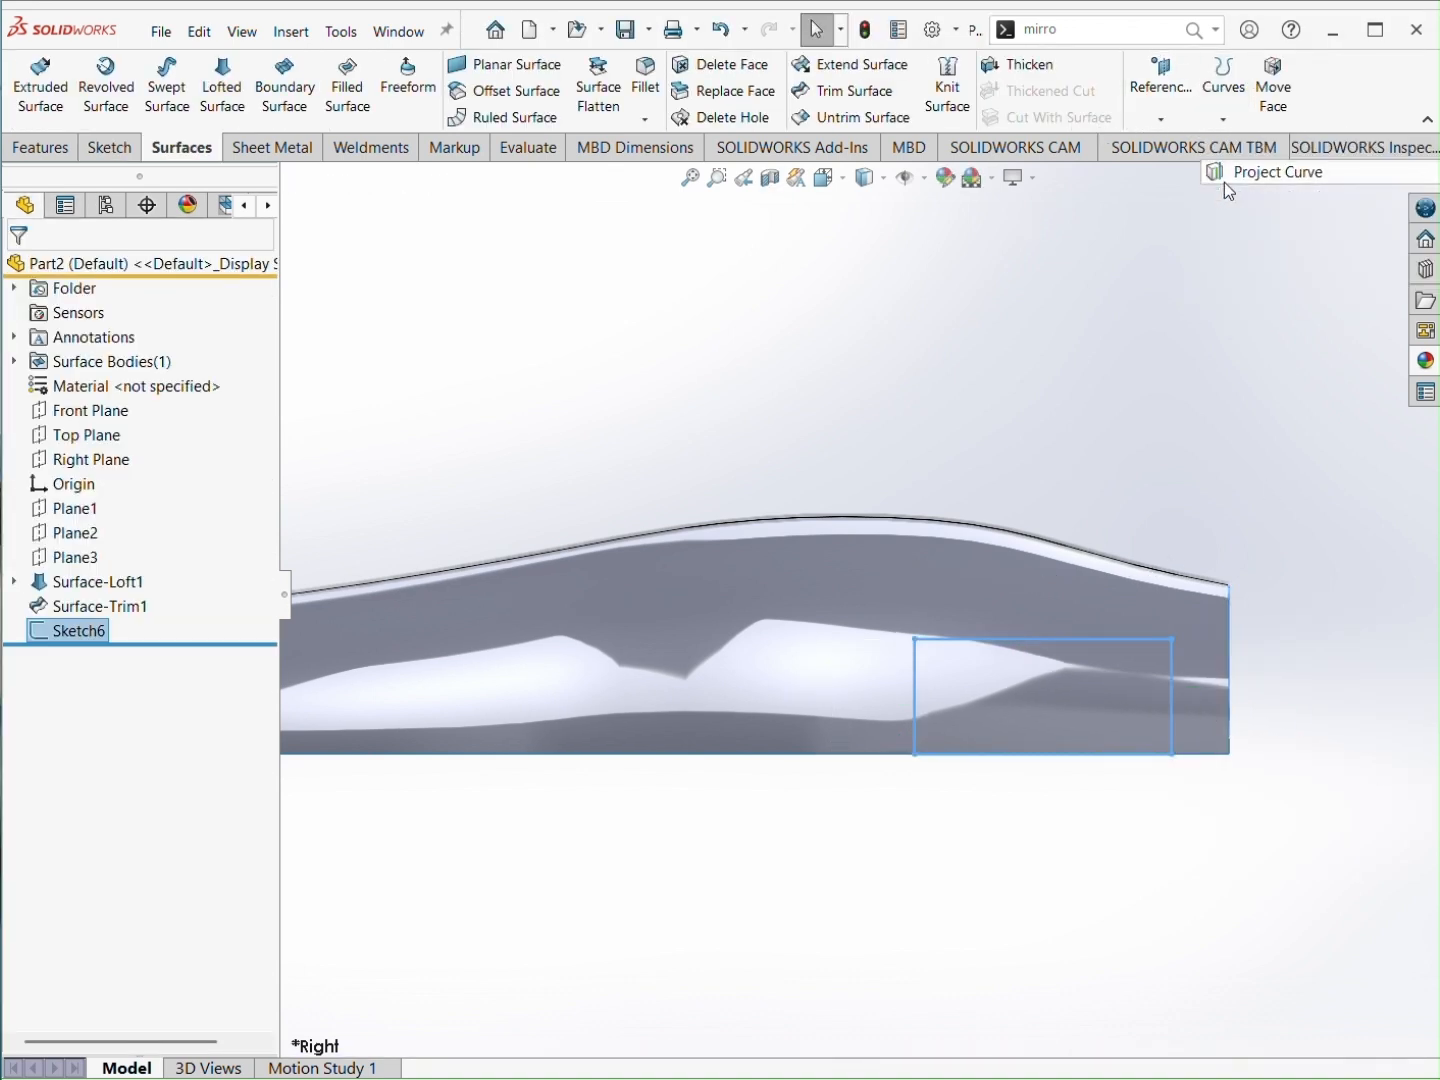
pyautogui.moveTo(1110, 540); pyautogui.dragTo(994, 616, button='middle')
pyautogui.click(778, 724)
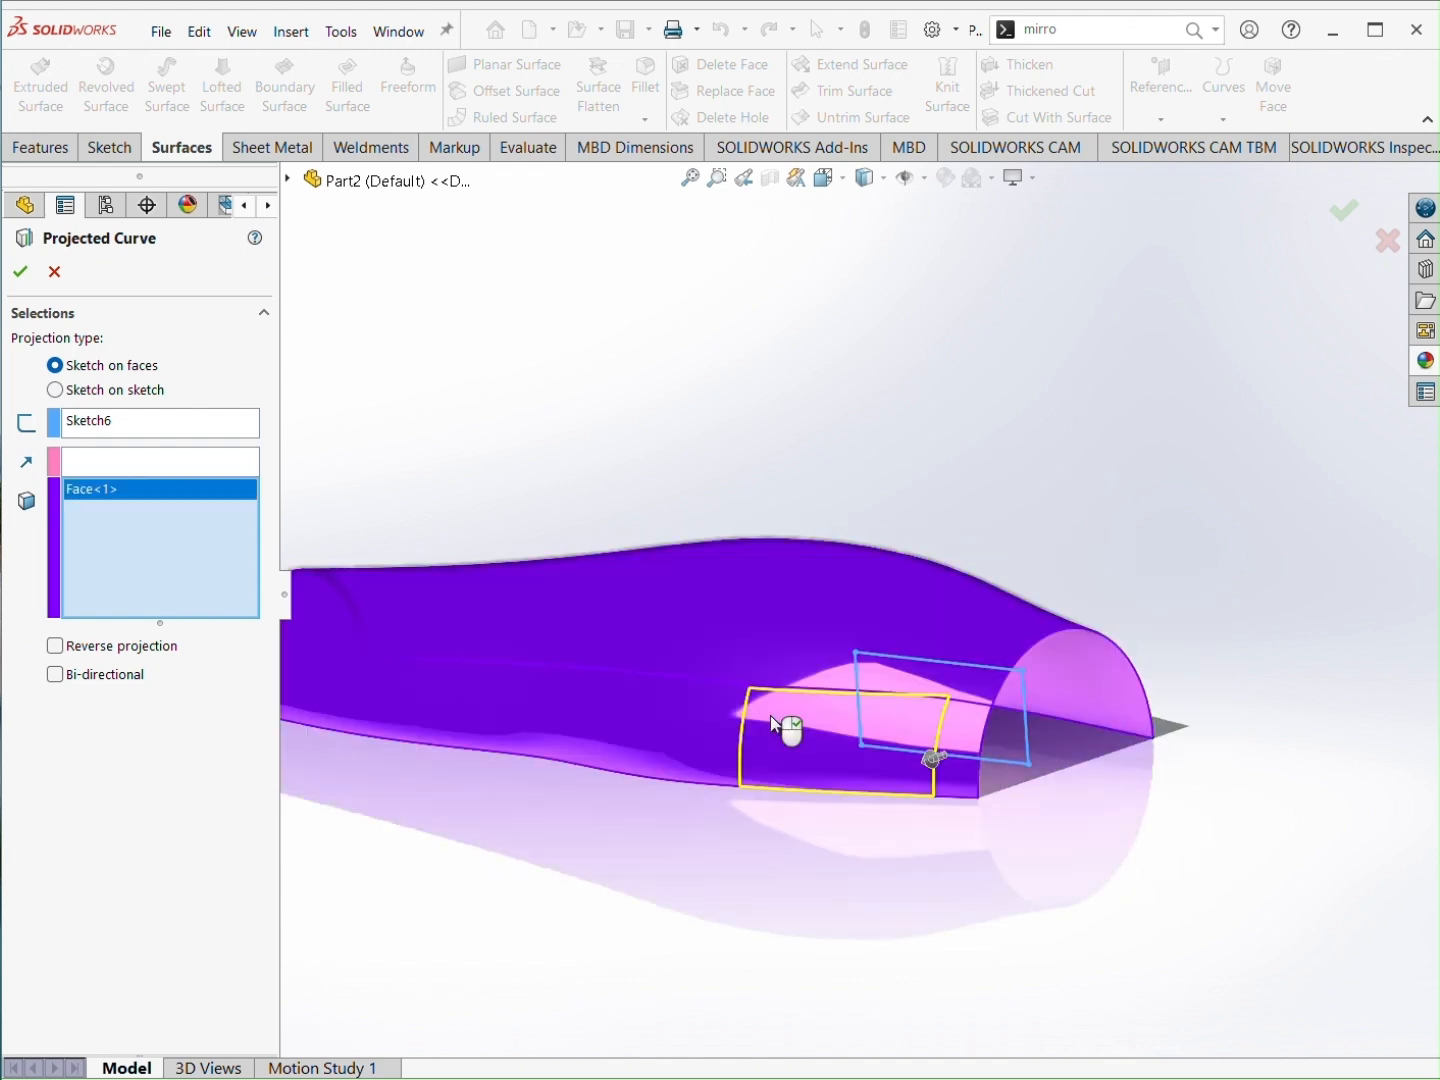
pyautogui.click(20, 273)
pyautogui.moveTo(530, 434); pyautogui.dragTo(700, 640, button='middle')
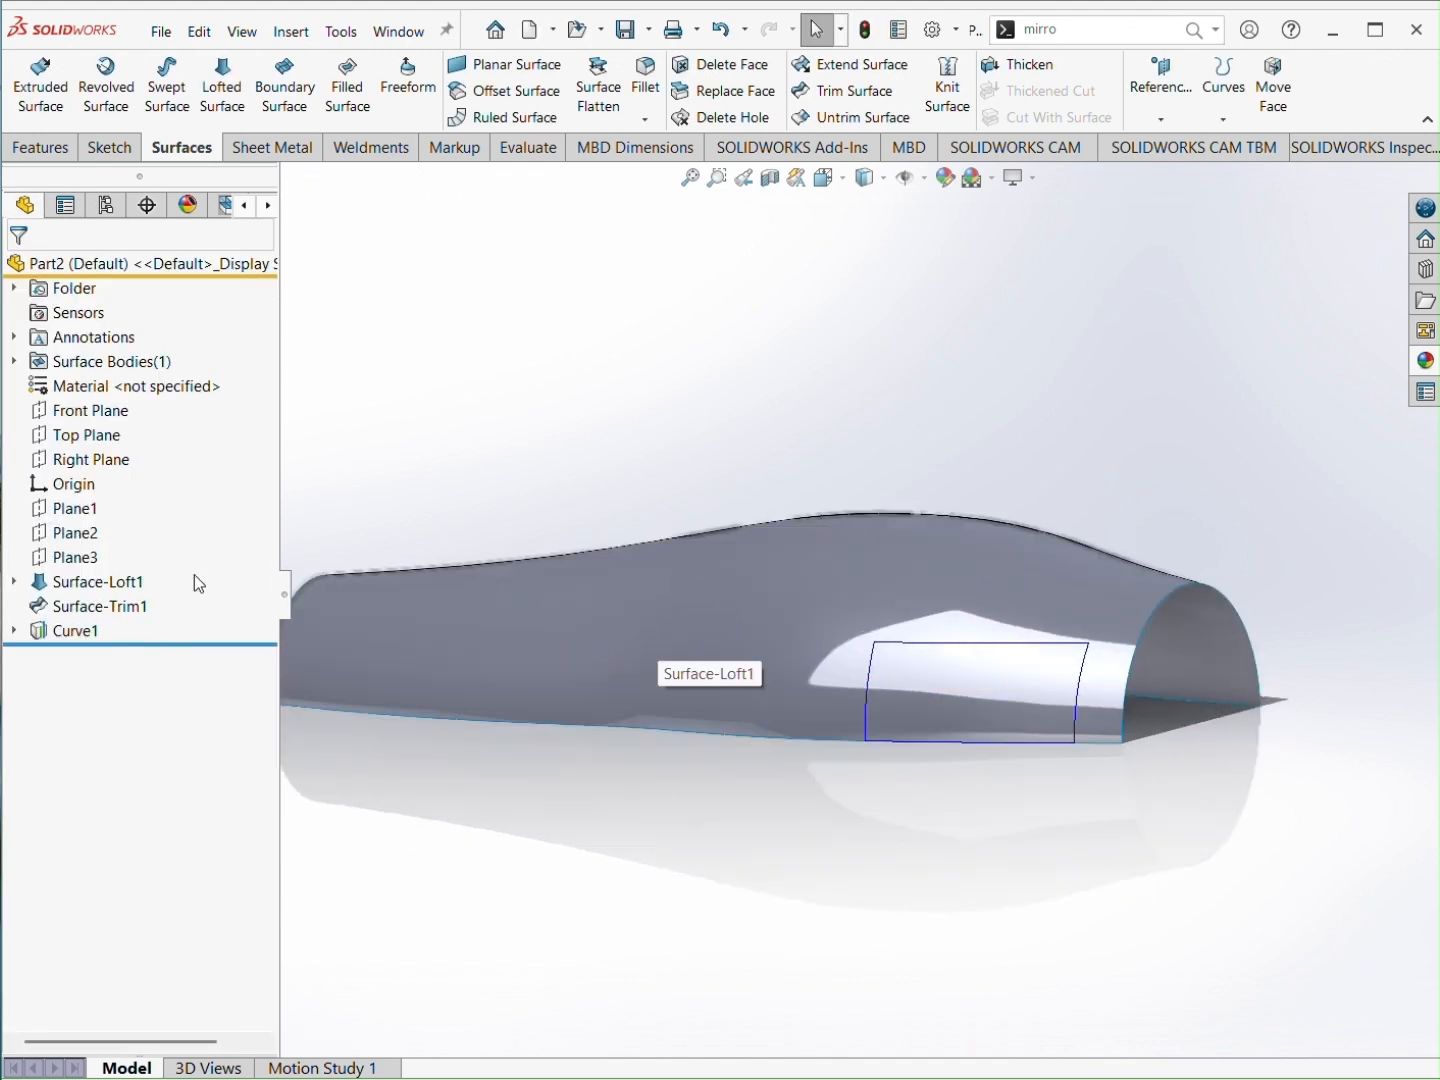
# Step: Create a reference plane offset 100 mm outward from the Right Plane, on the side of the projected curve
pyautogui.click(90, 459)
pyautogui.moveTo(680, 600); pyautogui.dragTo(1072, 567, button='middle')
pyautogui.keyDown('ctrl'); pyautogui.moveTo(1030, 615); pyautogui.dragTo(765, 755); pyautogui.keyUp('ctrl')
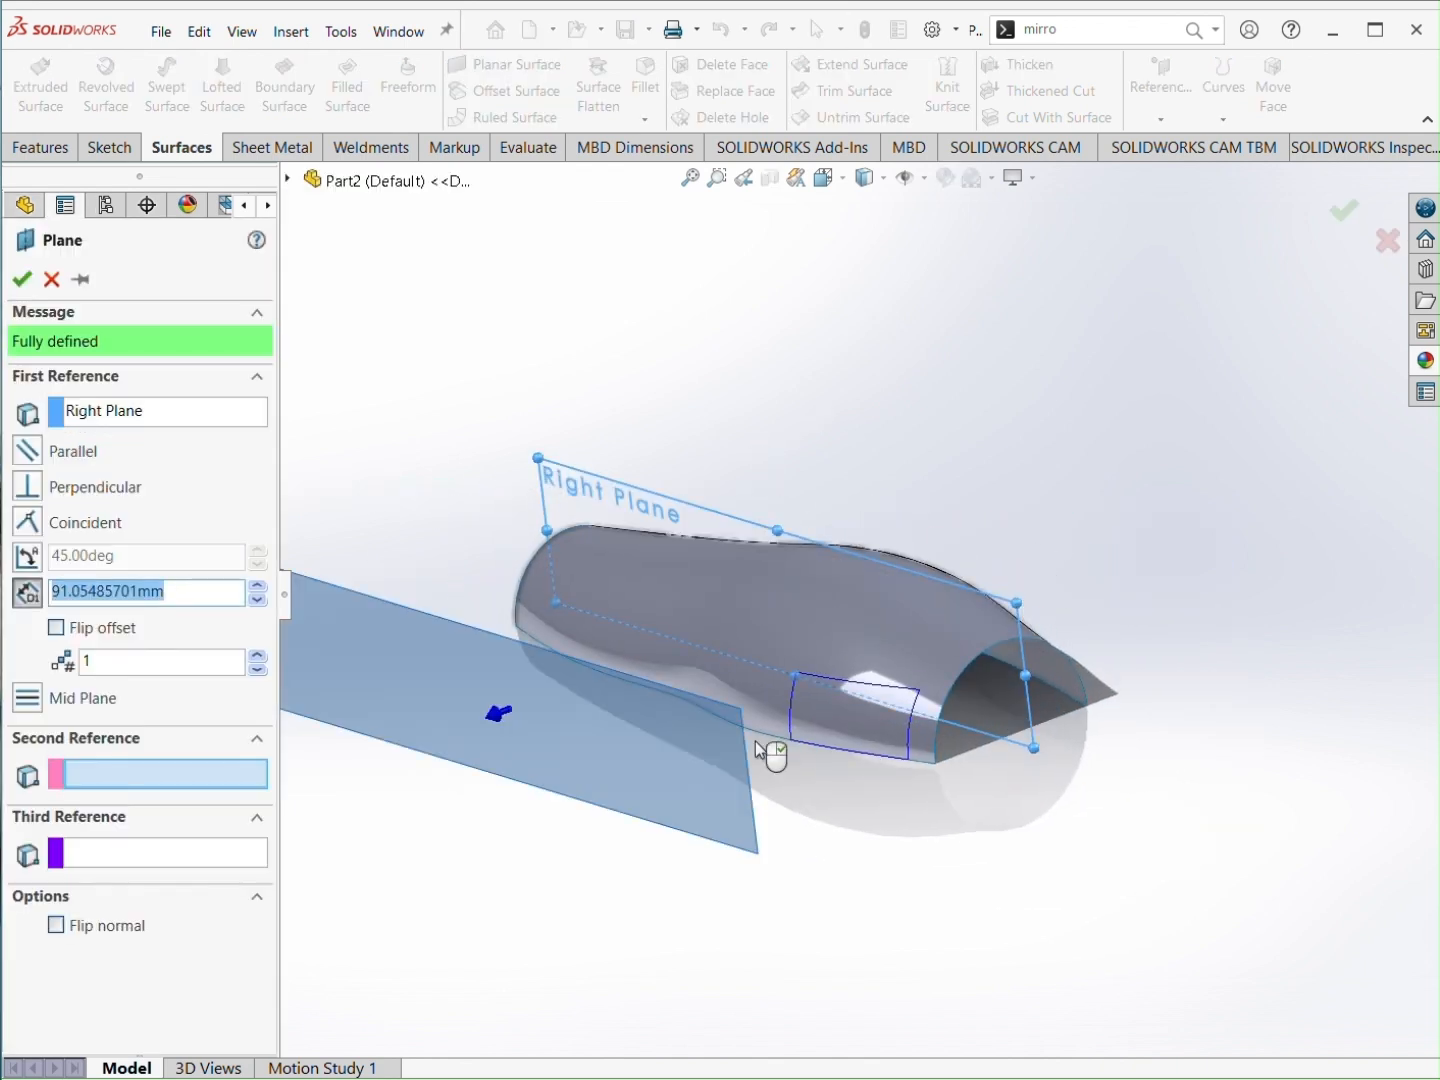
pyautogui.press('Return')
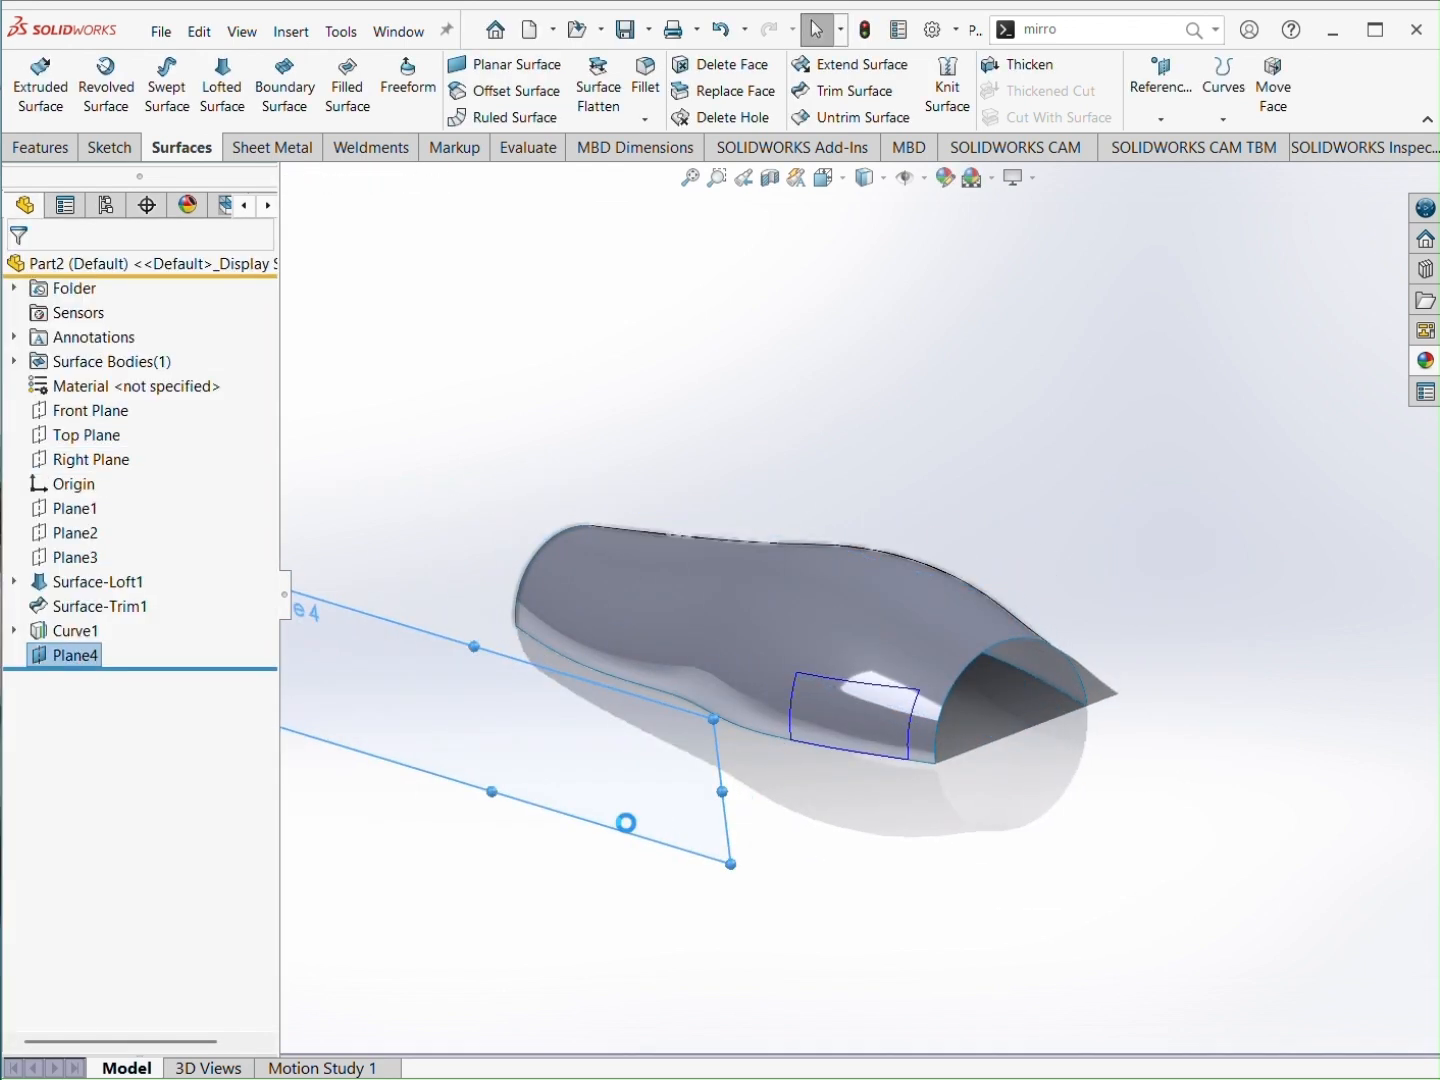
# Step: Start a sketch on the offset plane and draw a rectangle about 9.7 mm high on the shell's lower edge, within the projected outline
pyautogui.click(95, 656)
pyautogui.click(113, 627)
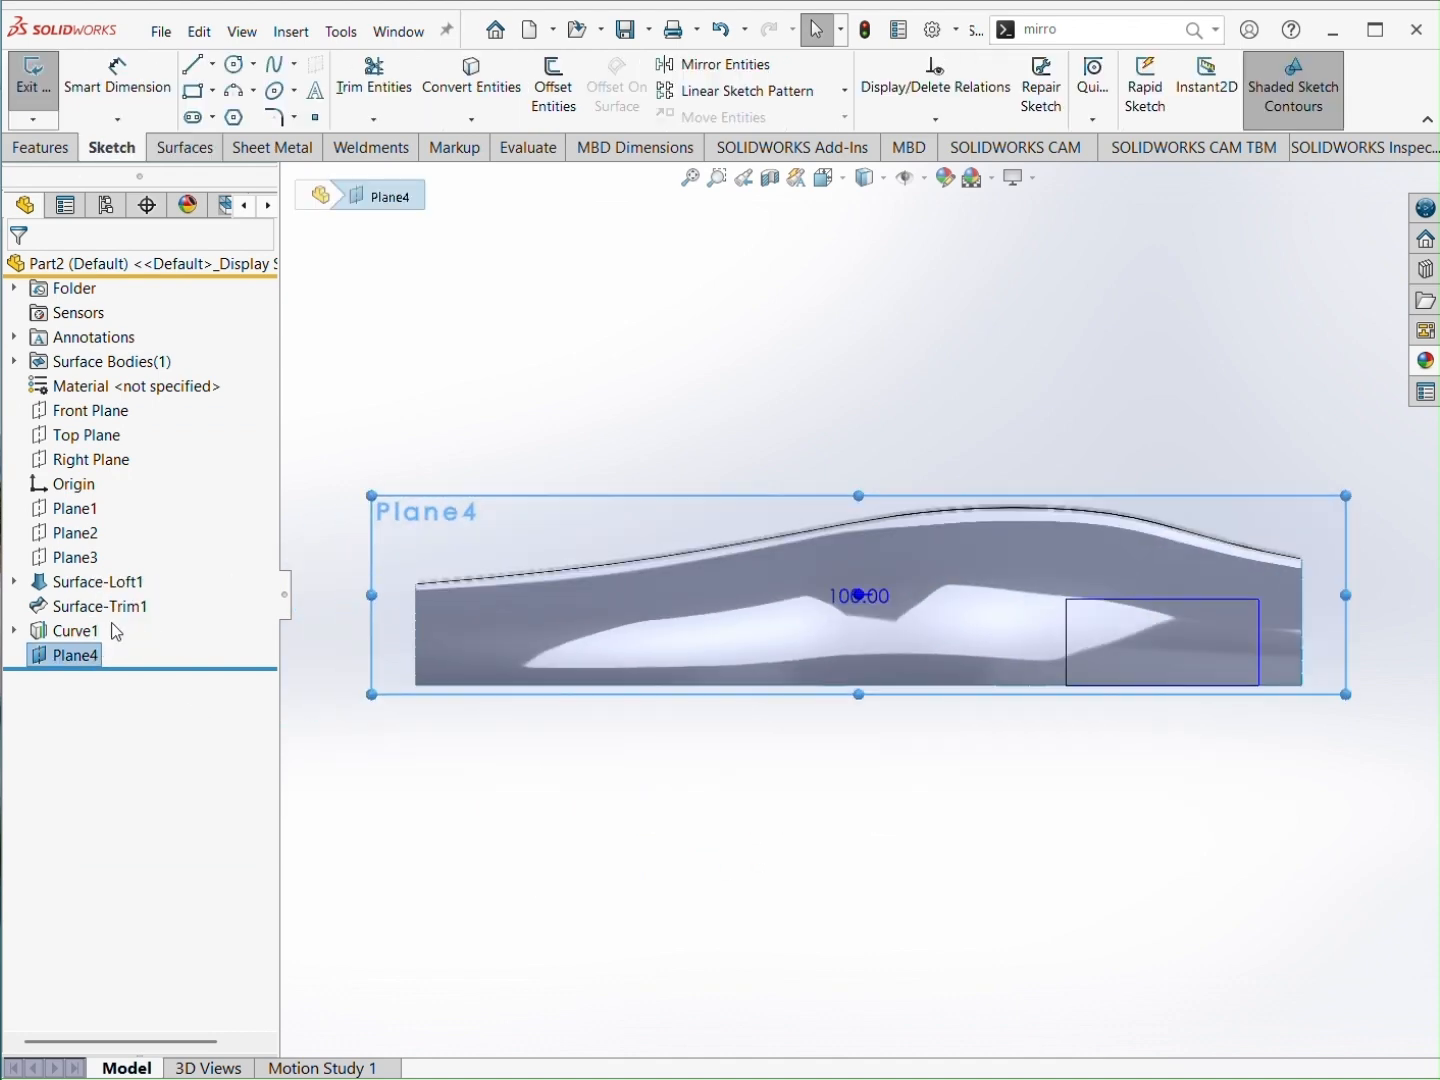
pyautogui.click(194, 92)
pyautogui.click(1102, 683)
pyautogui.click(1220, 636)
pyautogui.scroll(-3, 1227, 648)
# Step: Set the smaller rectangle's height to 10 mm
pyautogui.press('s')
pyautogui.click(1054, 673)
pyautogui.click(1158, 683)
pyautogui.click(1269, 676)
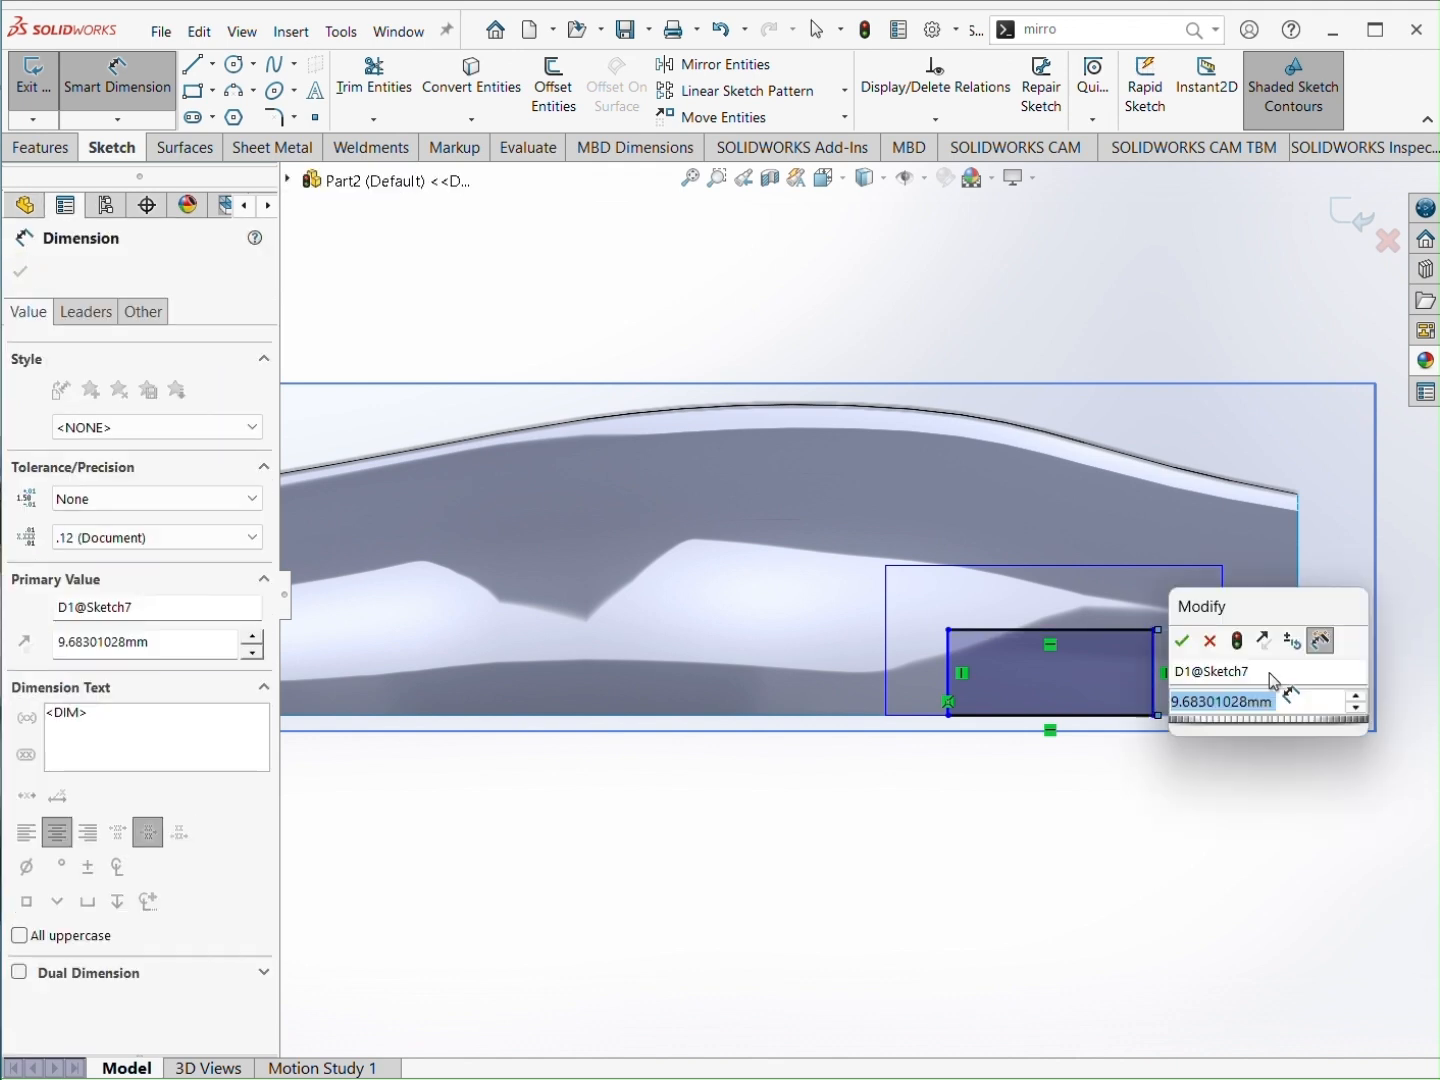
pyautogui.write('10')
pyautogui.press('Return')
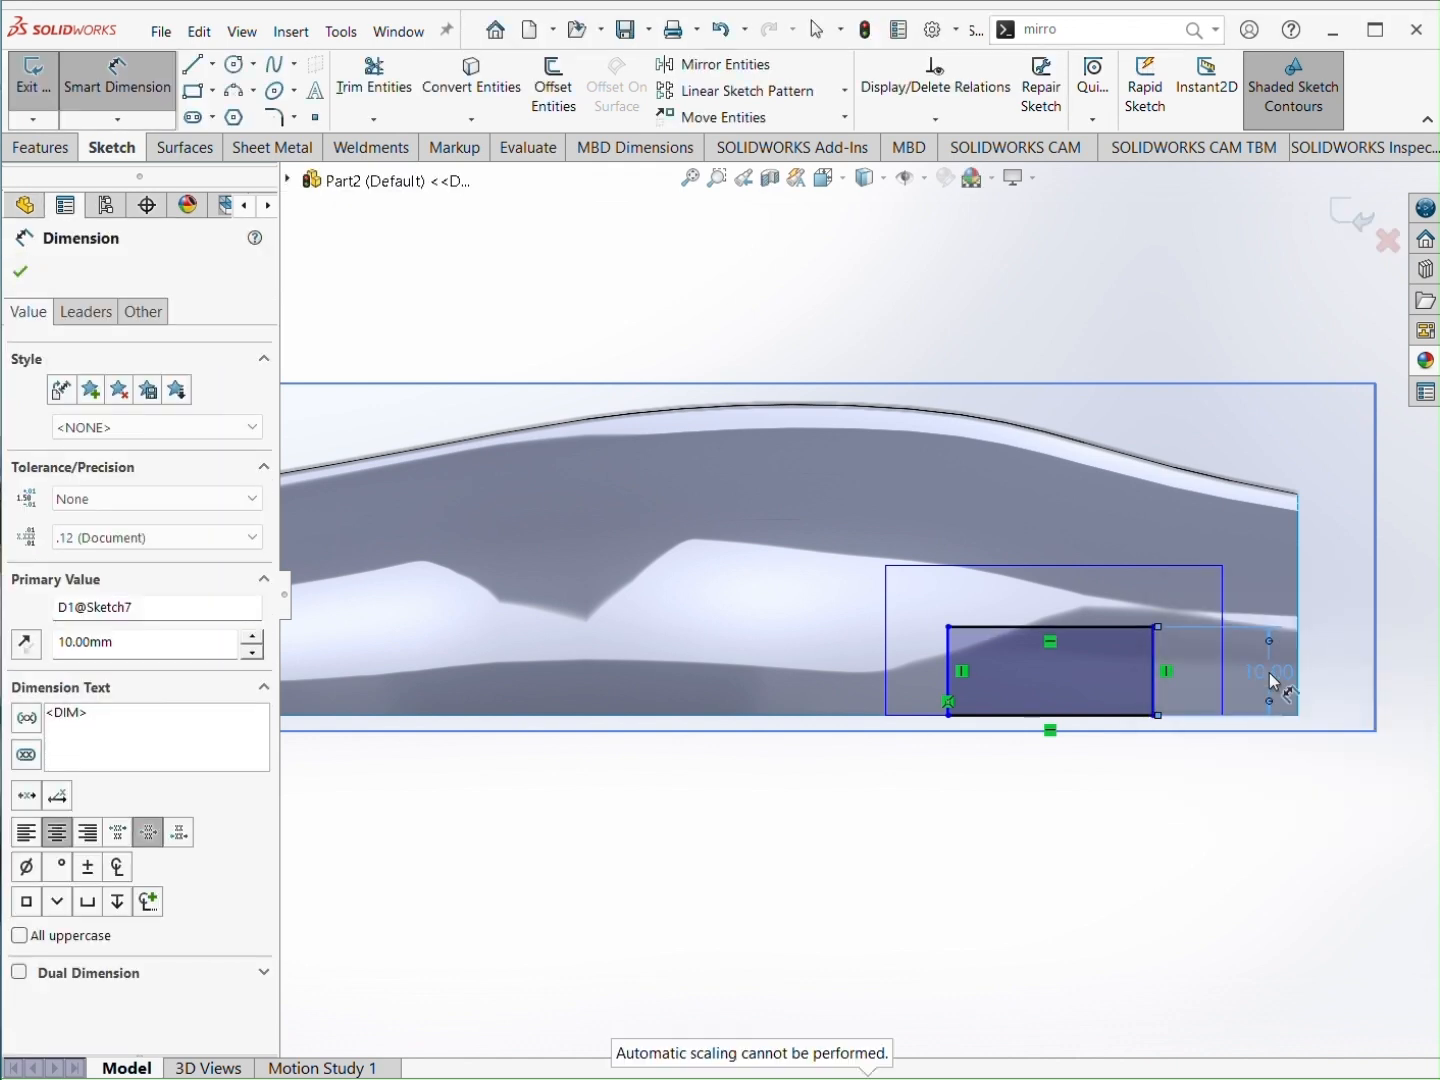
# Step: Dimension the smaller rectangle's nearer lower corner 15 mm from the shell's far end
pyautogui.click(1157, 704)
pyautogui.click(1301, 720)
pyautogui.click(1287, 777)
pyautogui.write('15')
pyautogui.press('Return')
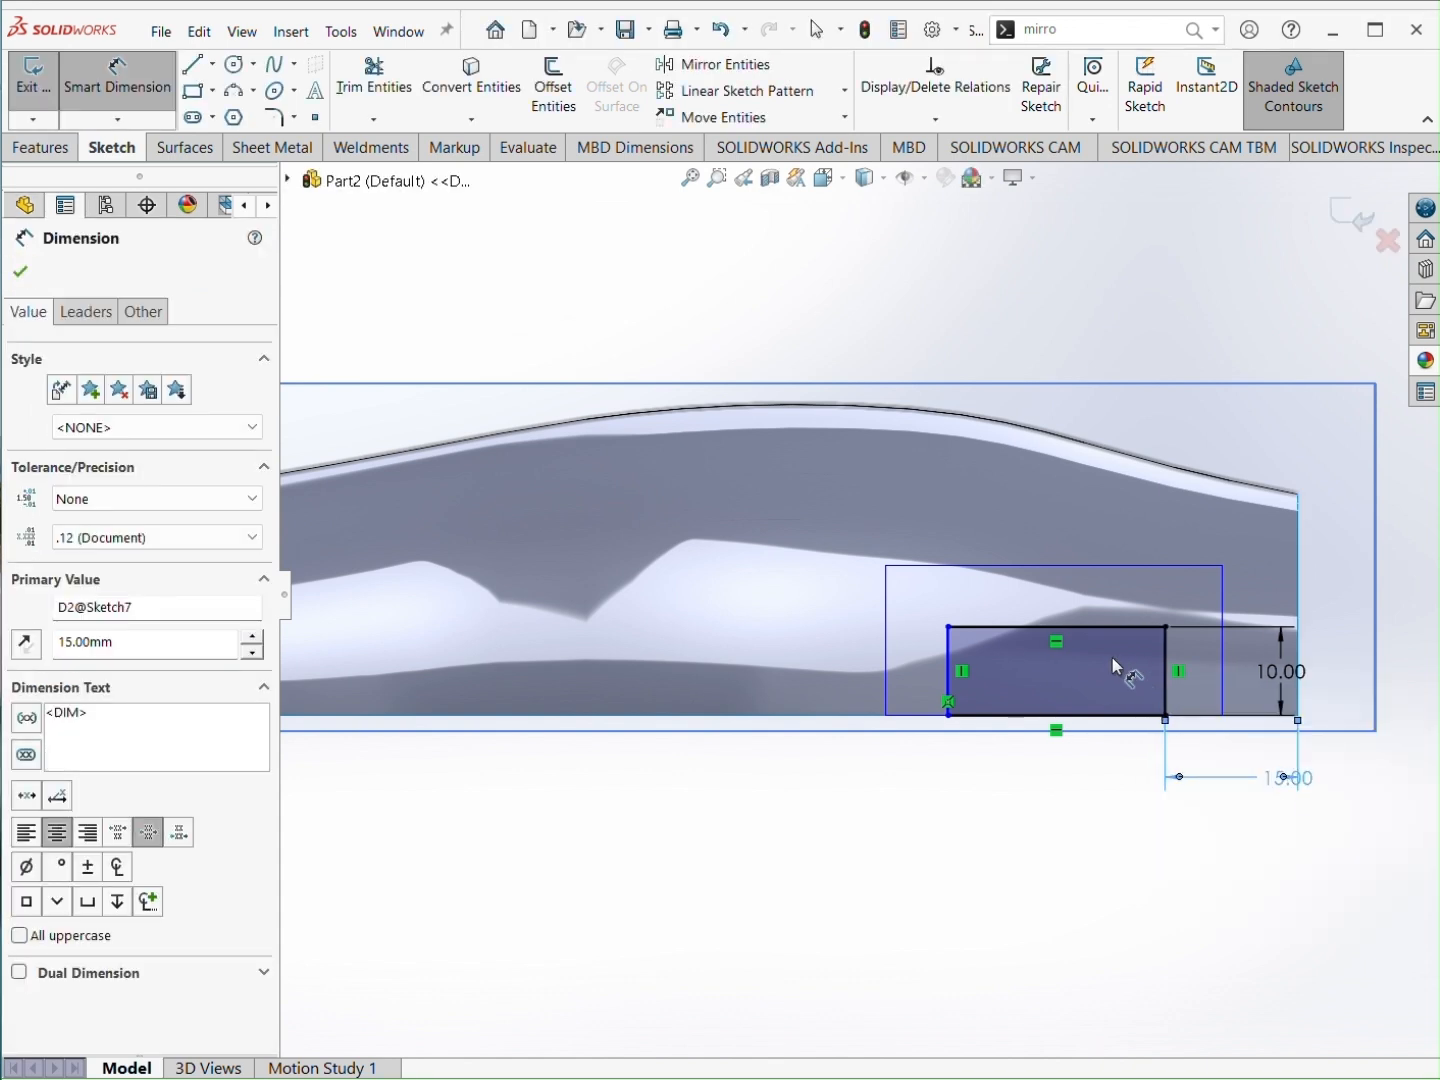
# Step: Set the smaller rectangle's width to 25 mm and exit the sketch
pyautogui.click(1000, 627)
pyautogui.click(1034, 500)
pyautogui.write('25')
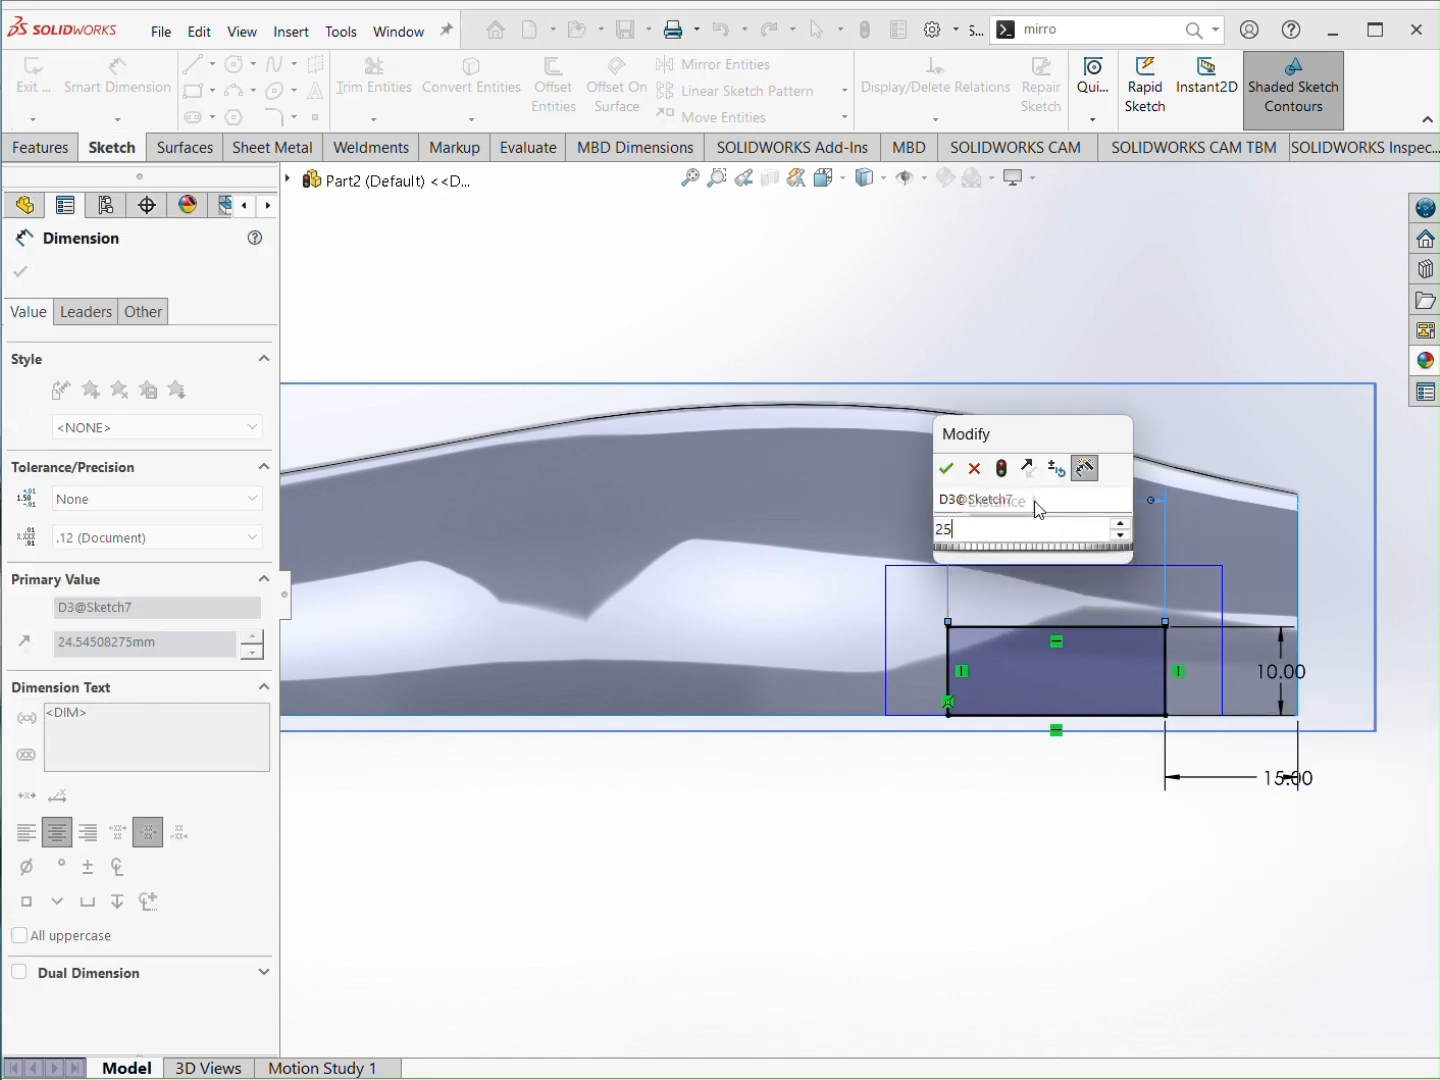
pyautogui.press('Return')
pyautogui.press('Escape')
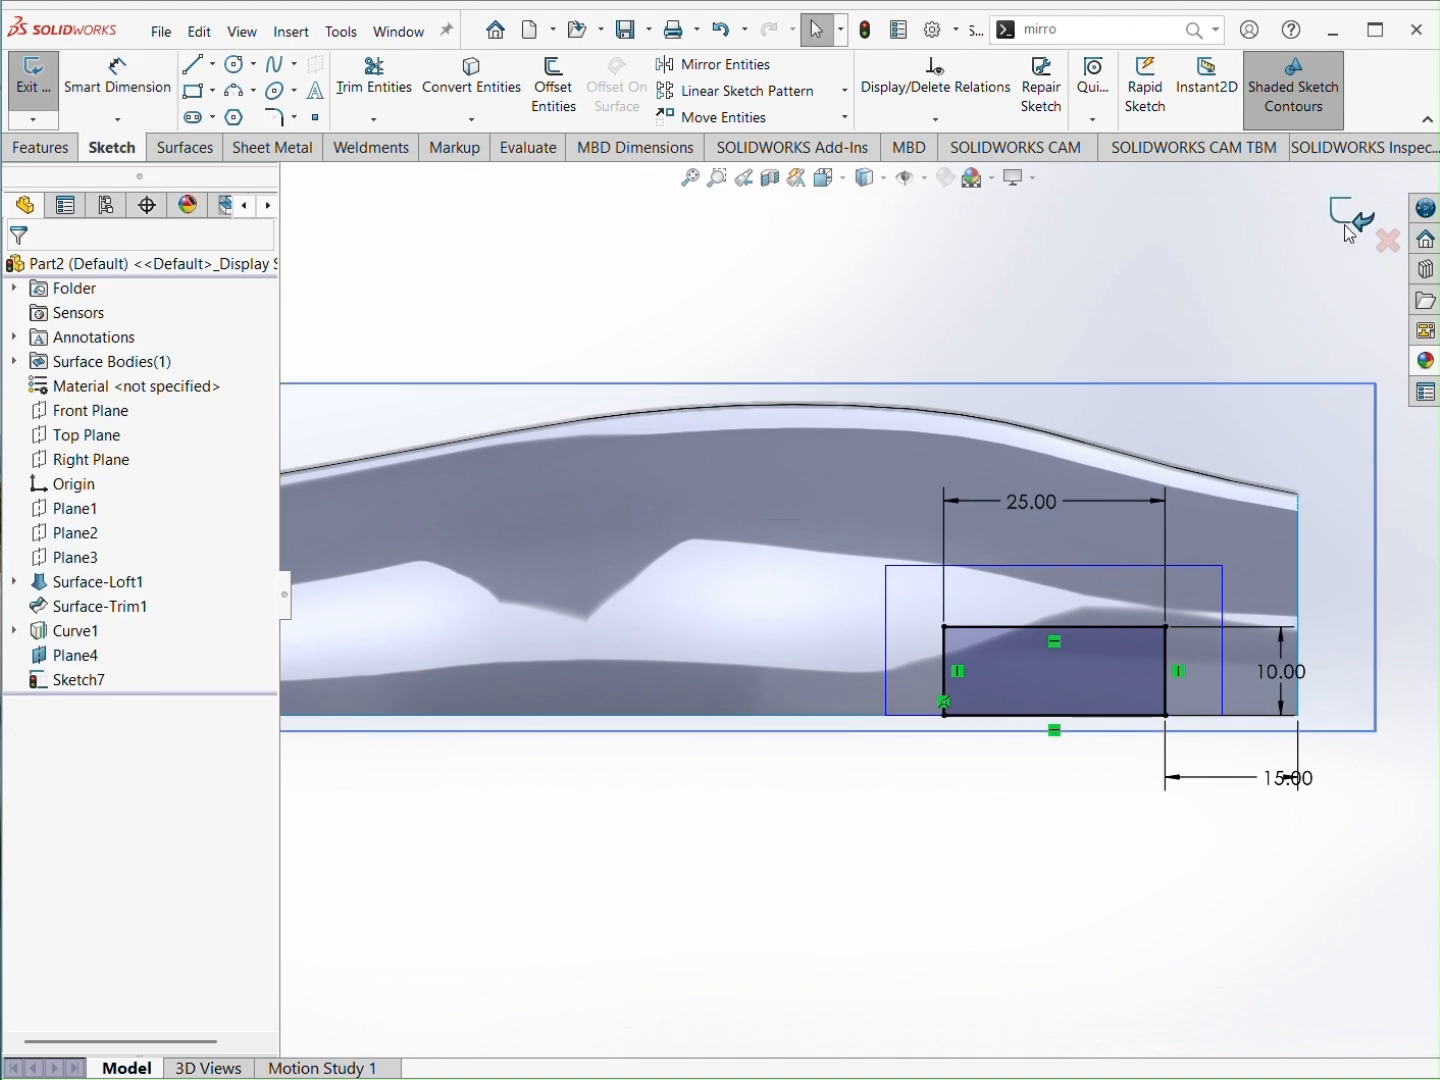
pyautogui.click(1352, 217)
# Step: Hide the offset plane and create a lofted surface from the small rectangle to the projected curve on the shell
pyautogui.click(370, 580)
pyautogui.click(484, 513)
pyautogui.click(218, 100)
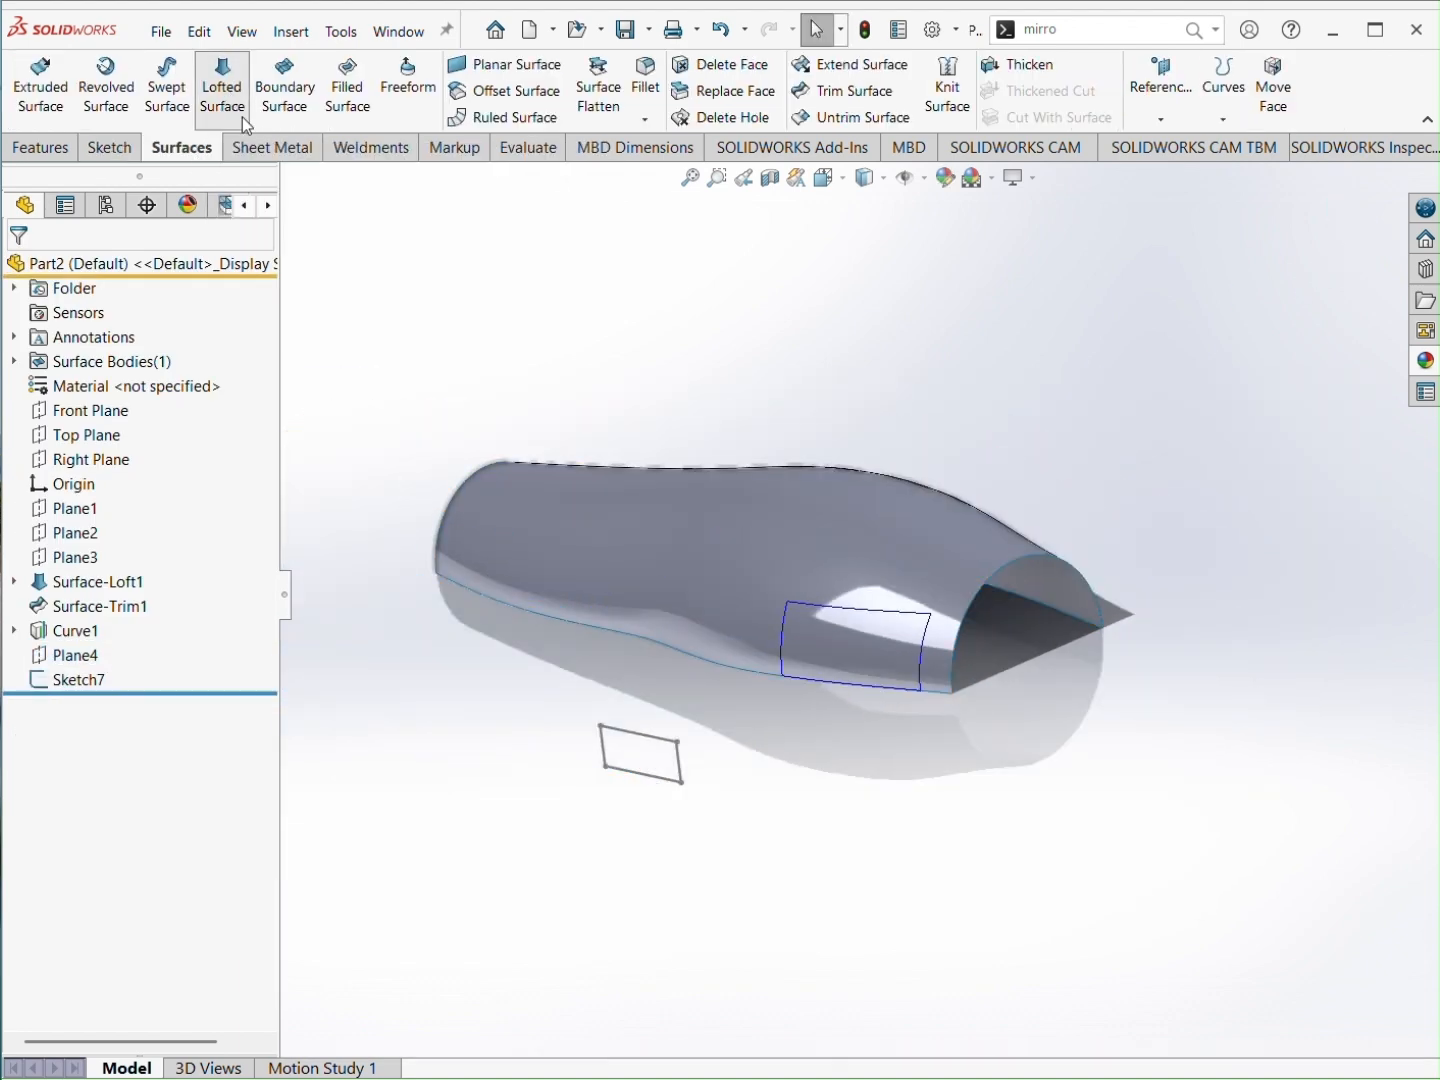
pyautogui.click(643, 750)
pyautogui.click(876, 619)
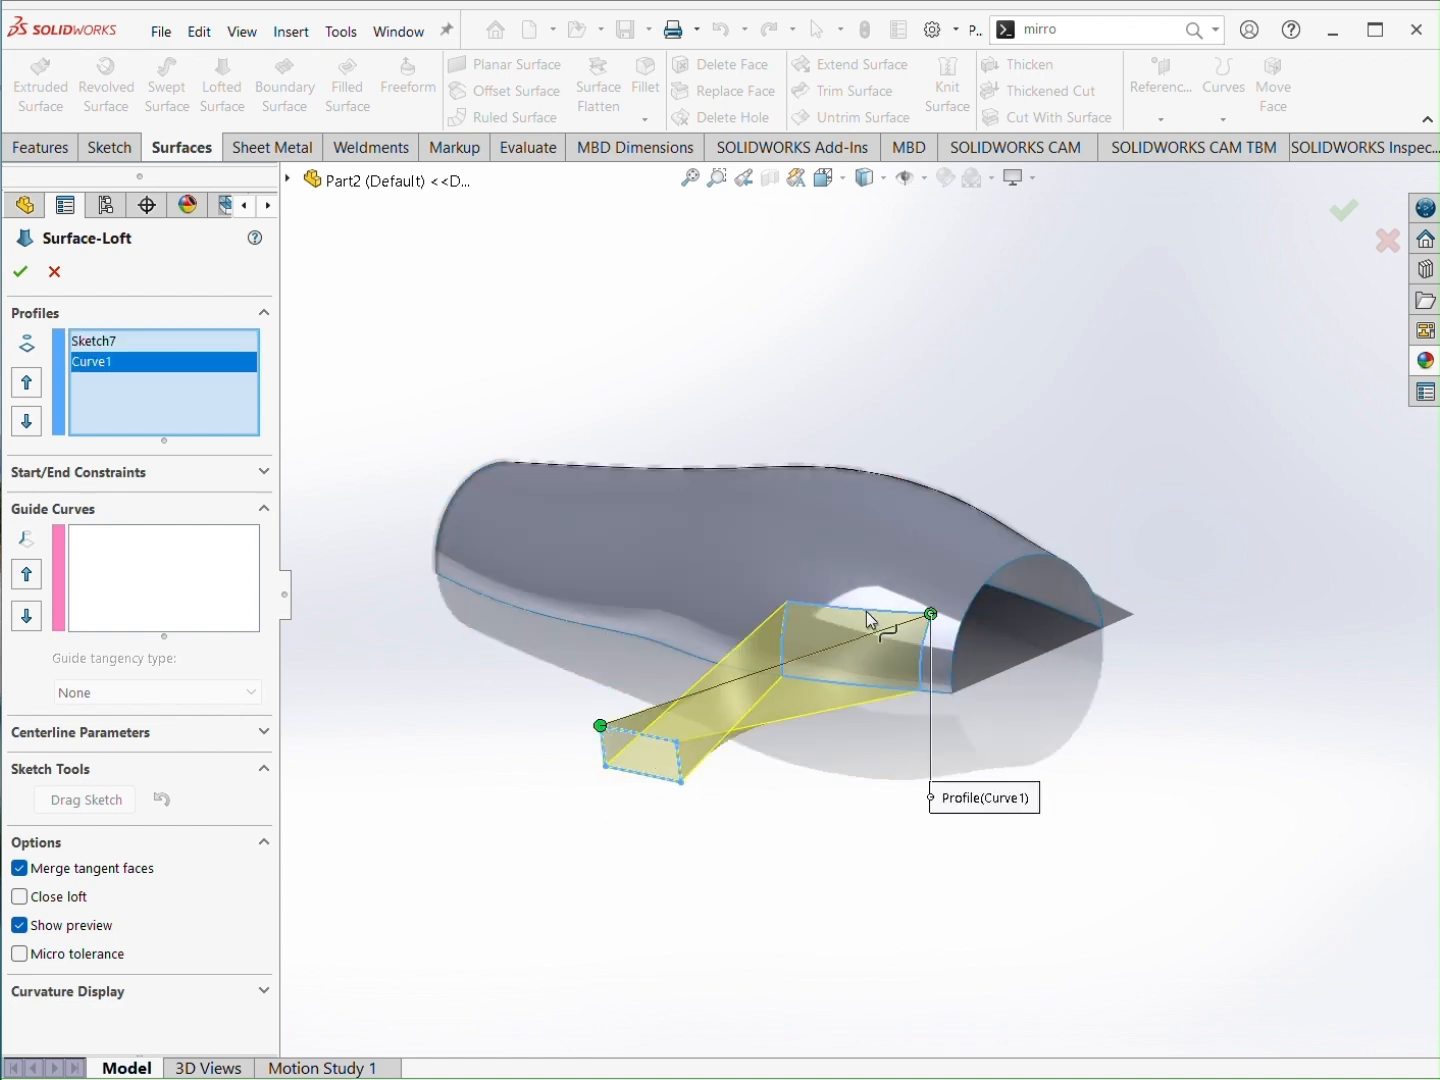
pyautogui.scroll(-3, 1005, 632)
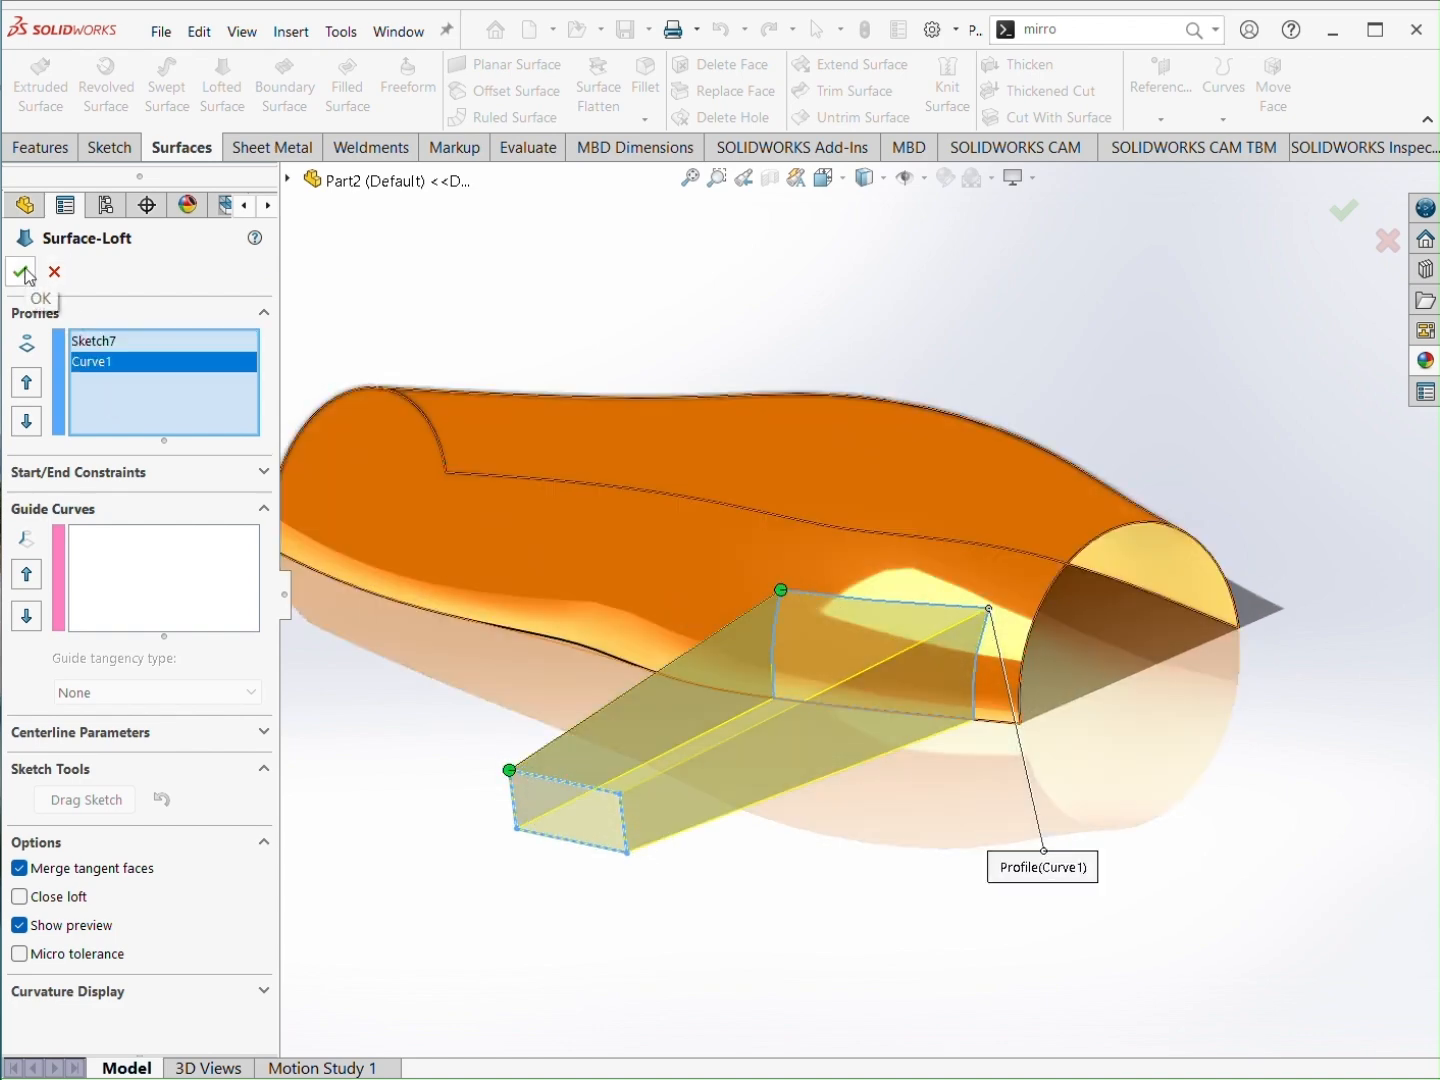
pyautogui.click(24, 270)
pyautogui.click(542, 964)
# Step: Close the loft's small rectangular outer opening with a filled surface bounded by its four edges
pyautogui.scroll(-1, 706, 695)
pyautogui.moveTo(707, 695); pyautogui.dragTo(762, 604, button='middle')
pyautogui.scroll(-1, 931, 482)
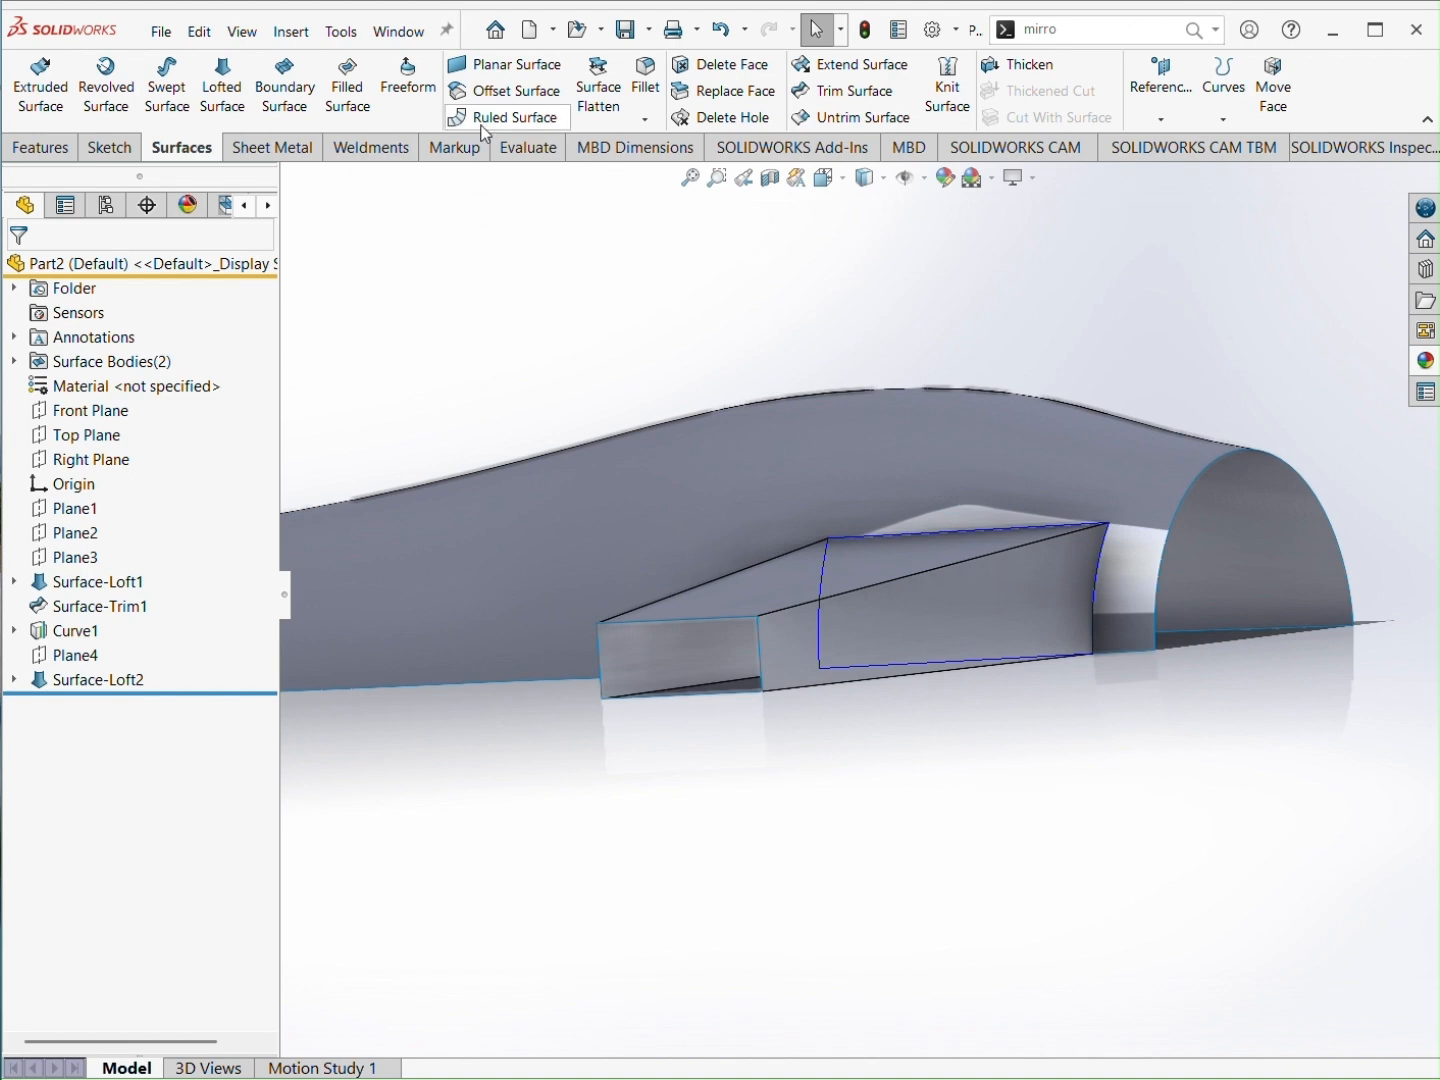
pyautogui.click(600, 90)
pyautogui.click(53, 273)
pyautogui.click(347, 92)
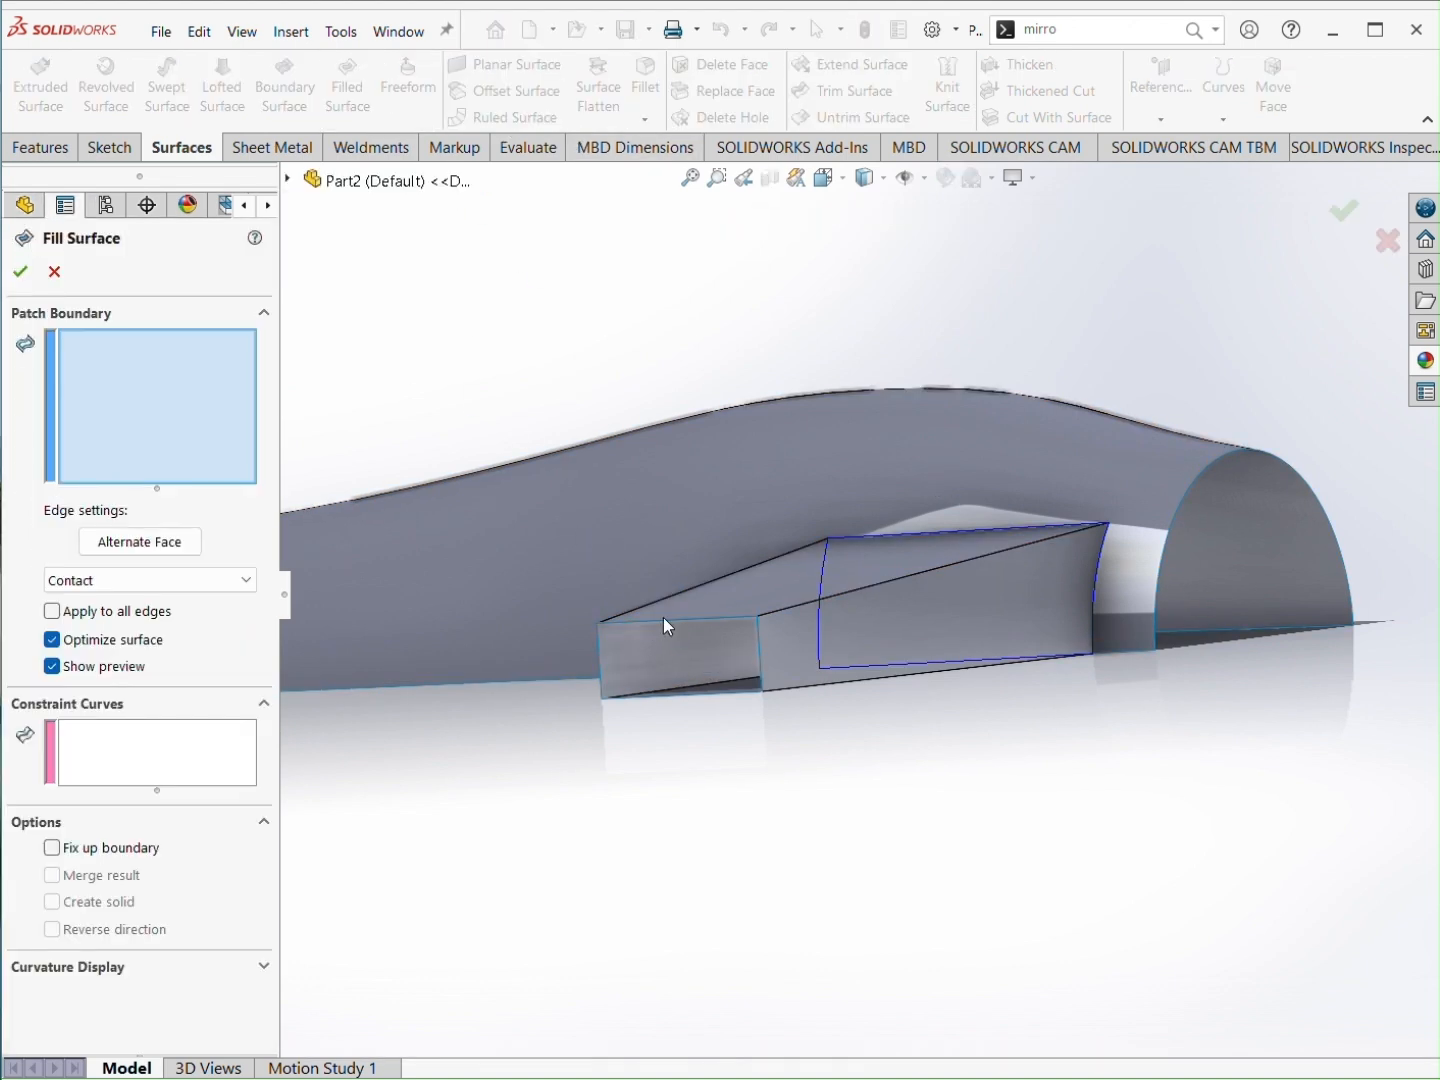
pyautogui.click(667, 620)
pyautogui.click(601, 672)
pyautogui.click(690, 694)
pyautogui.click(761, 675)
pyautogui.click(21, 273)
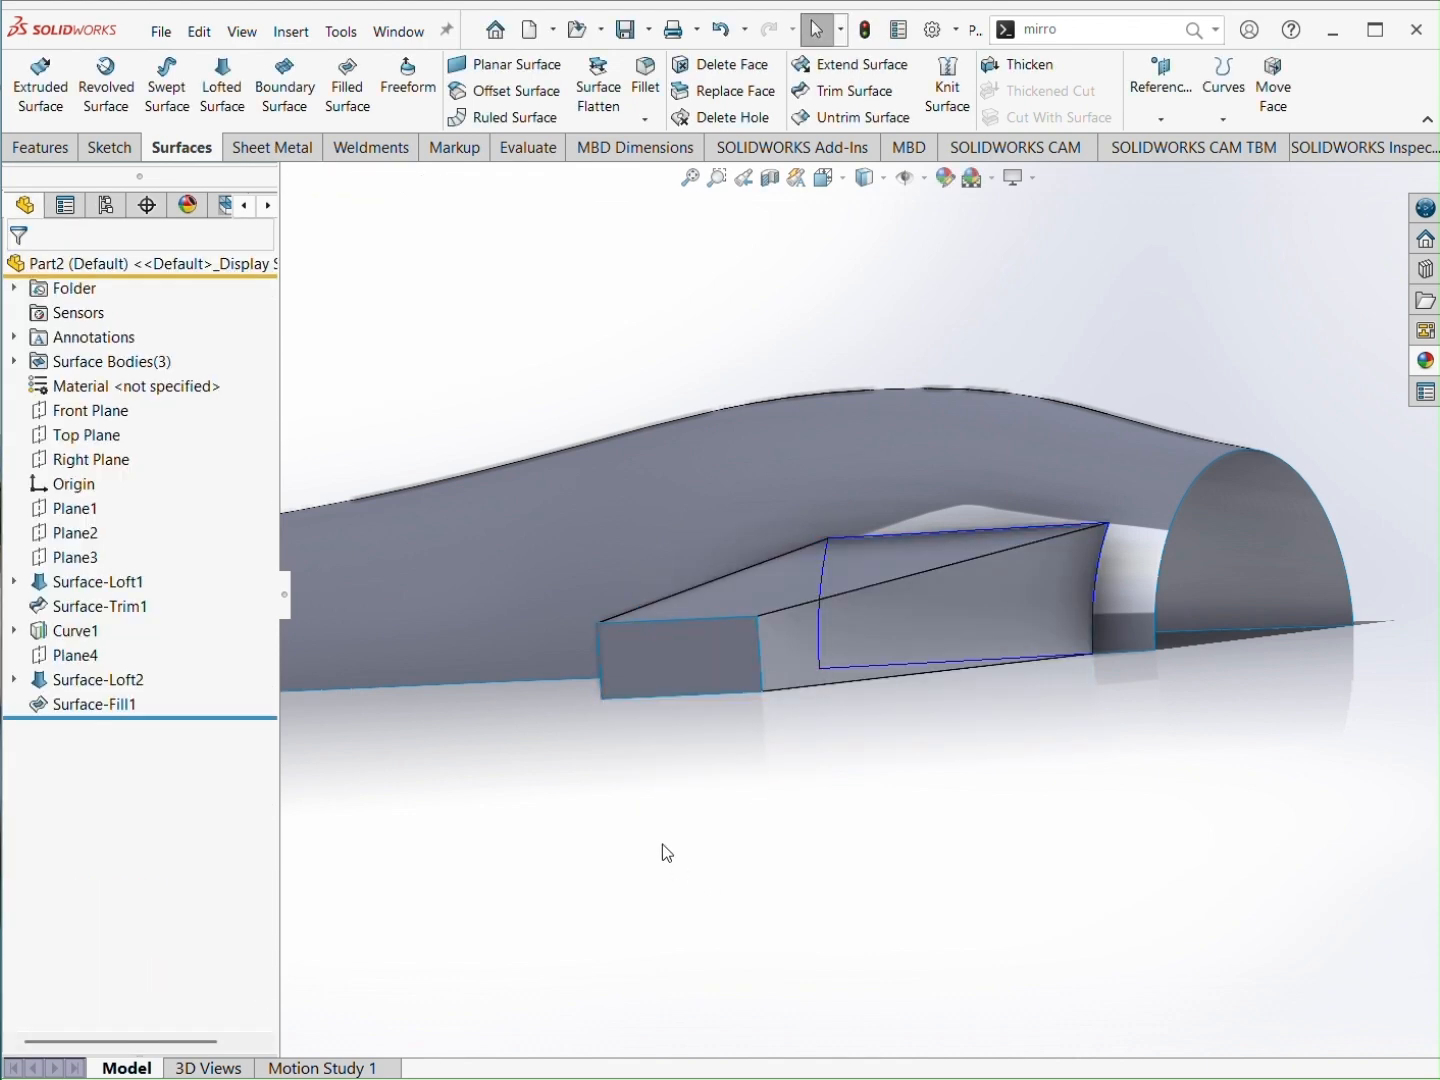
# Step: Delete the bottom face of the side loft using Delete Face with the Delete option
pyautogui.scroll(-2, 903, 530)
pyautogui.click(1097, 38)
pyautogui.write('d')
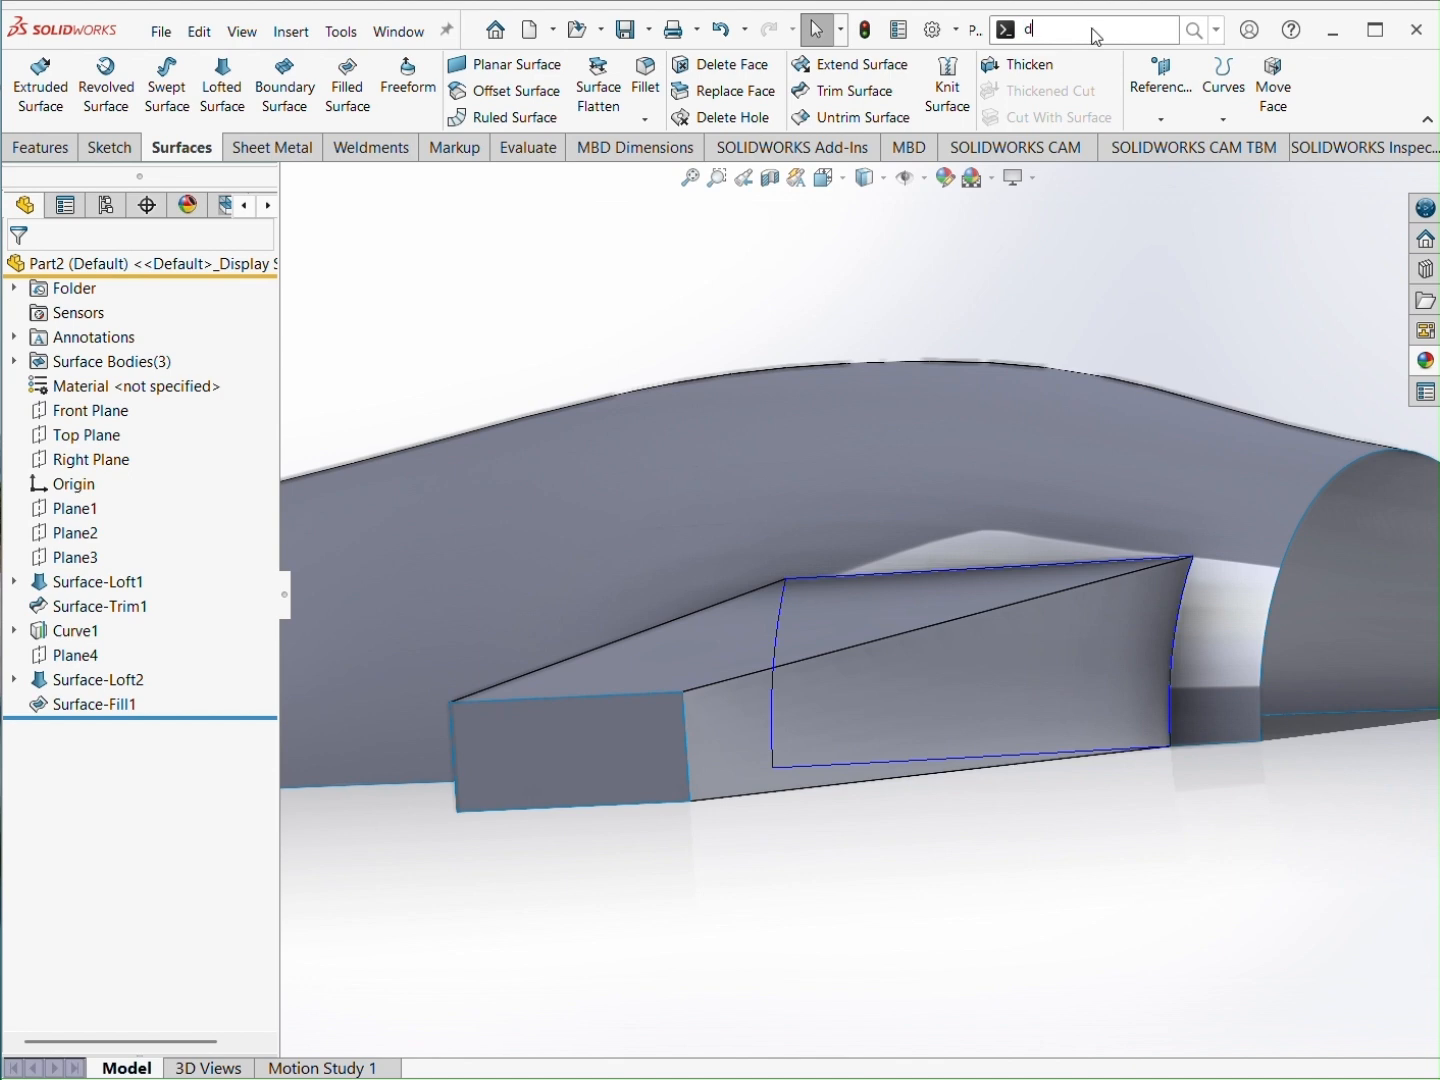
pyautogui.write('elete surf')
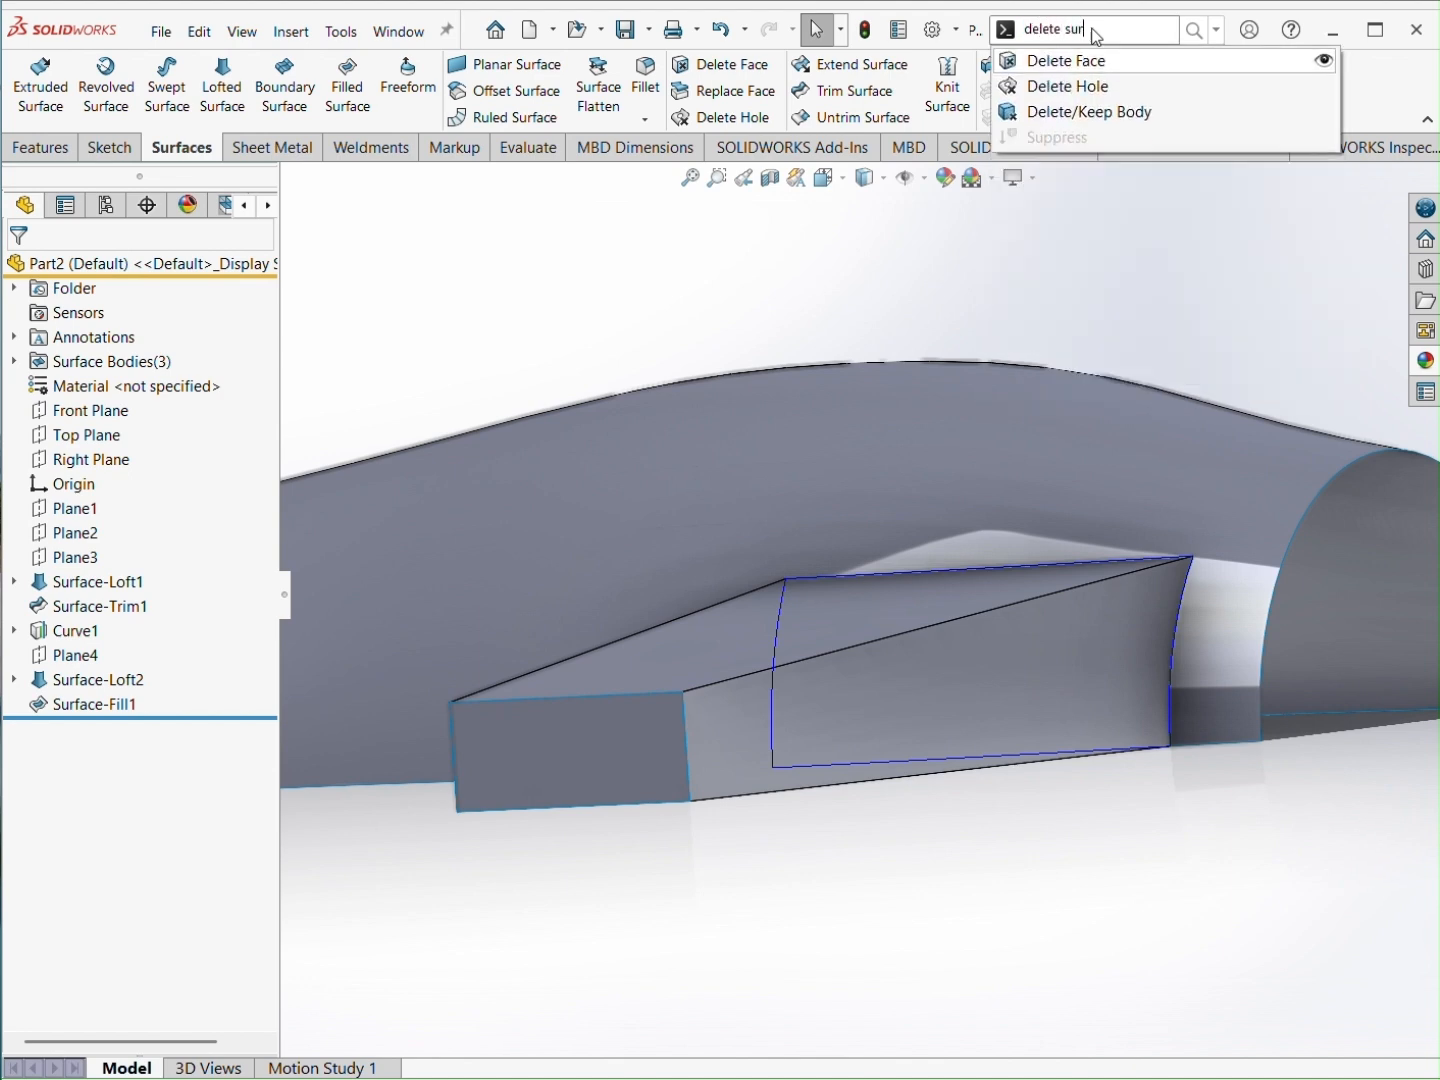
pyautogui.click(1101, 62)
pyautogui.moveTo(845, 626); pyautogui.dragTo(717, 781, button='middle')
pyautogui.click(717, 781)
pyautogui.moveTo(743, 716); pyautogui.dragTo(425, 643, button='middle')
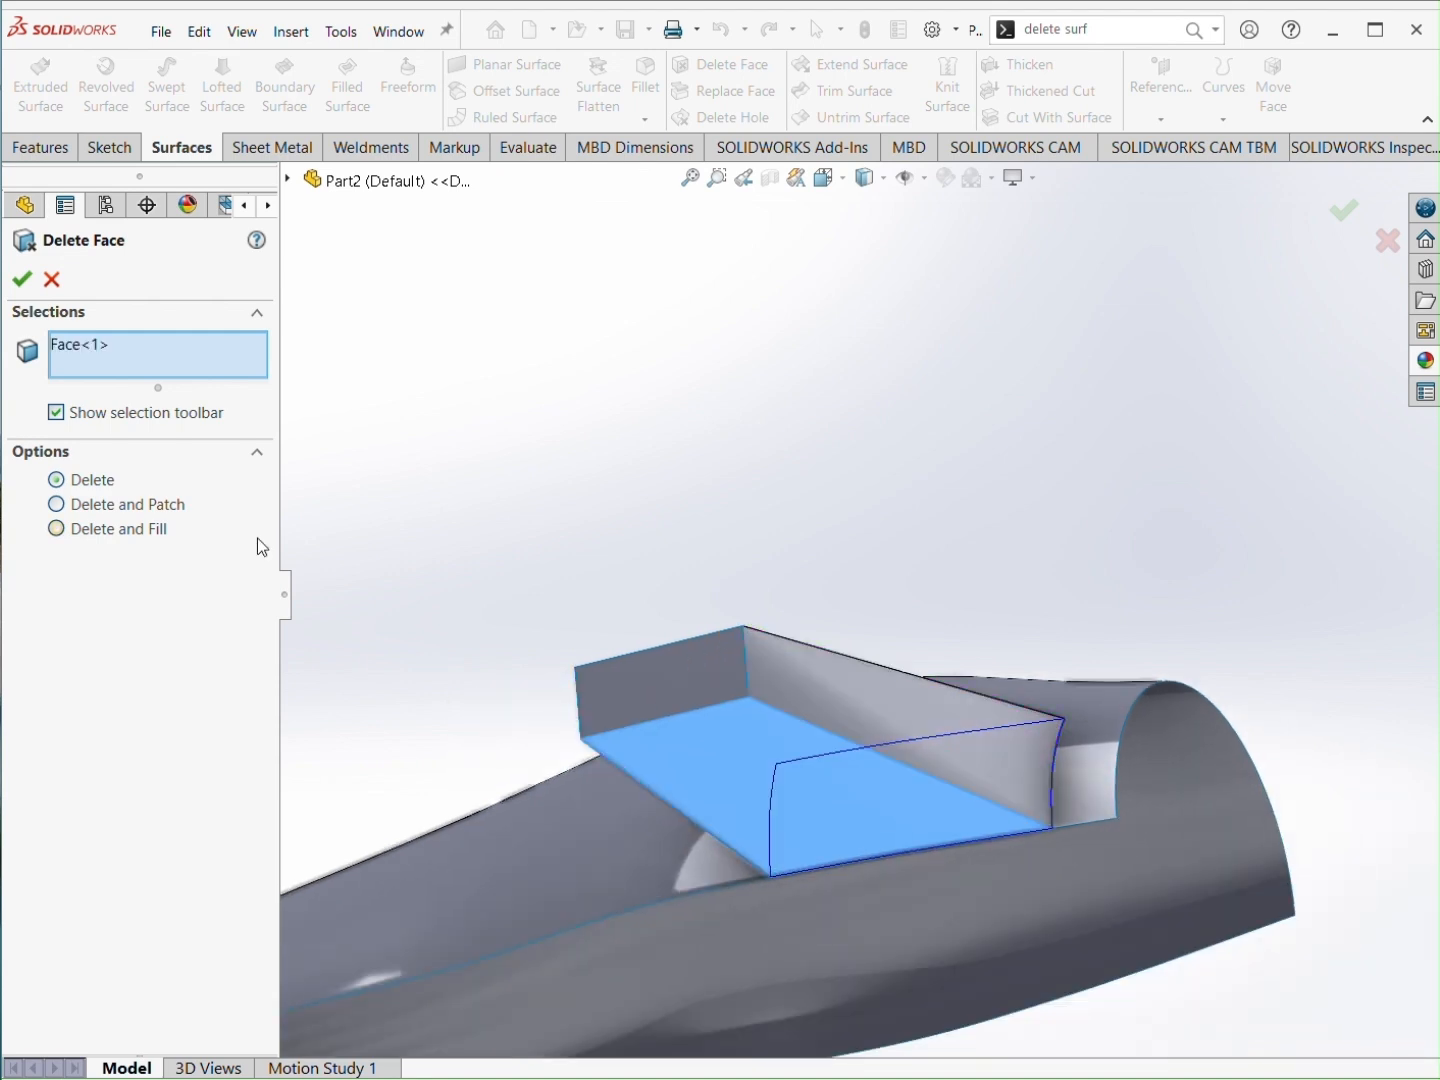
pyautogui.click(22, 280)
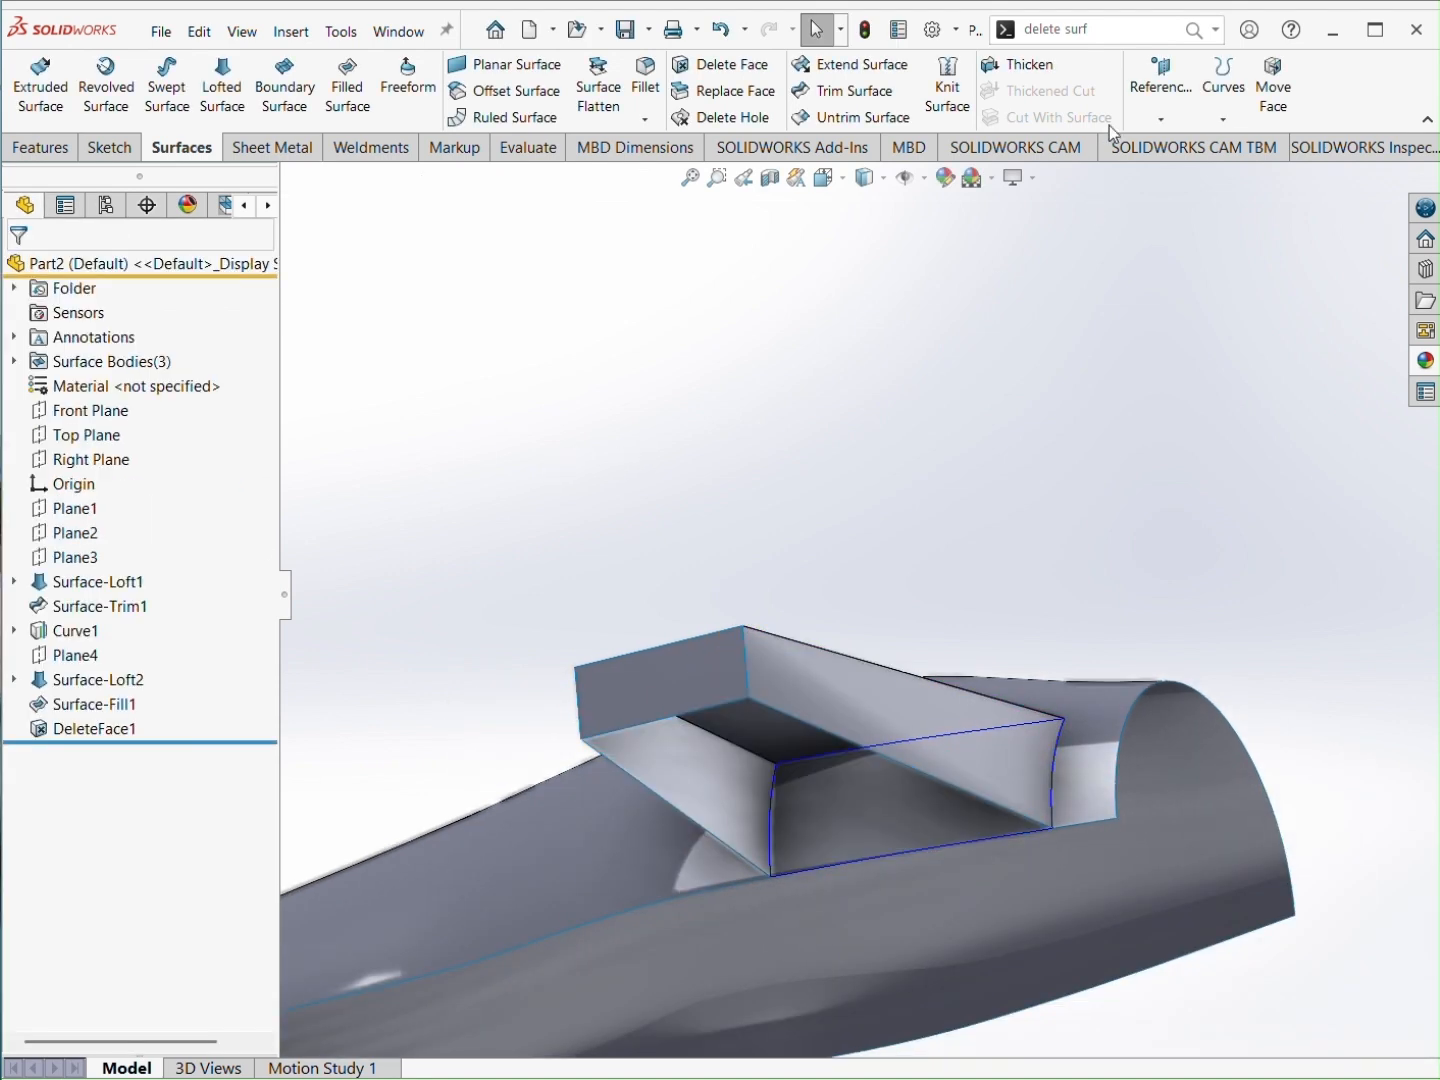
pyautogui.click(1181, 38)
pyautogui.click(1100, 62)
pyautogui.click(898, 828)
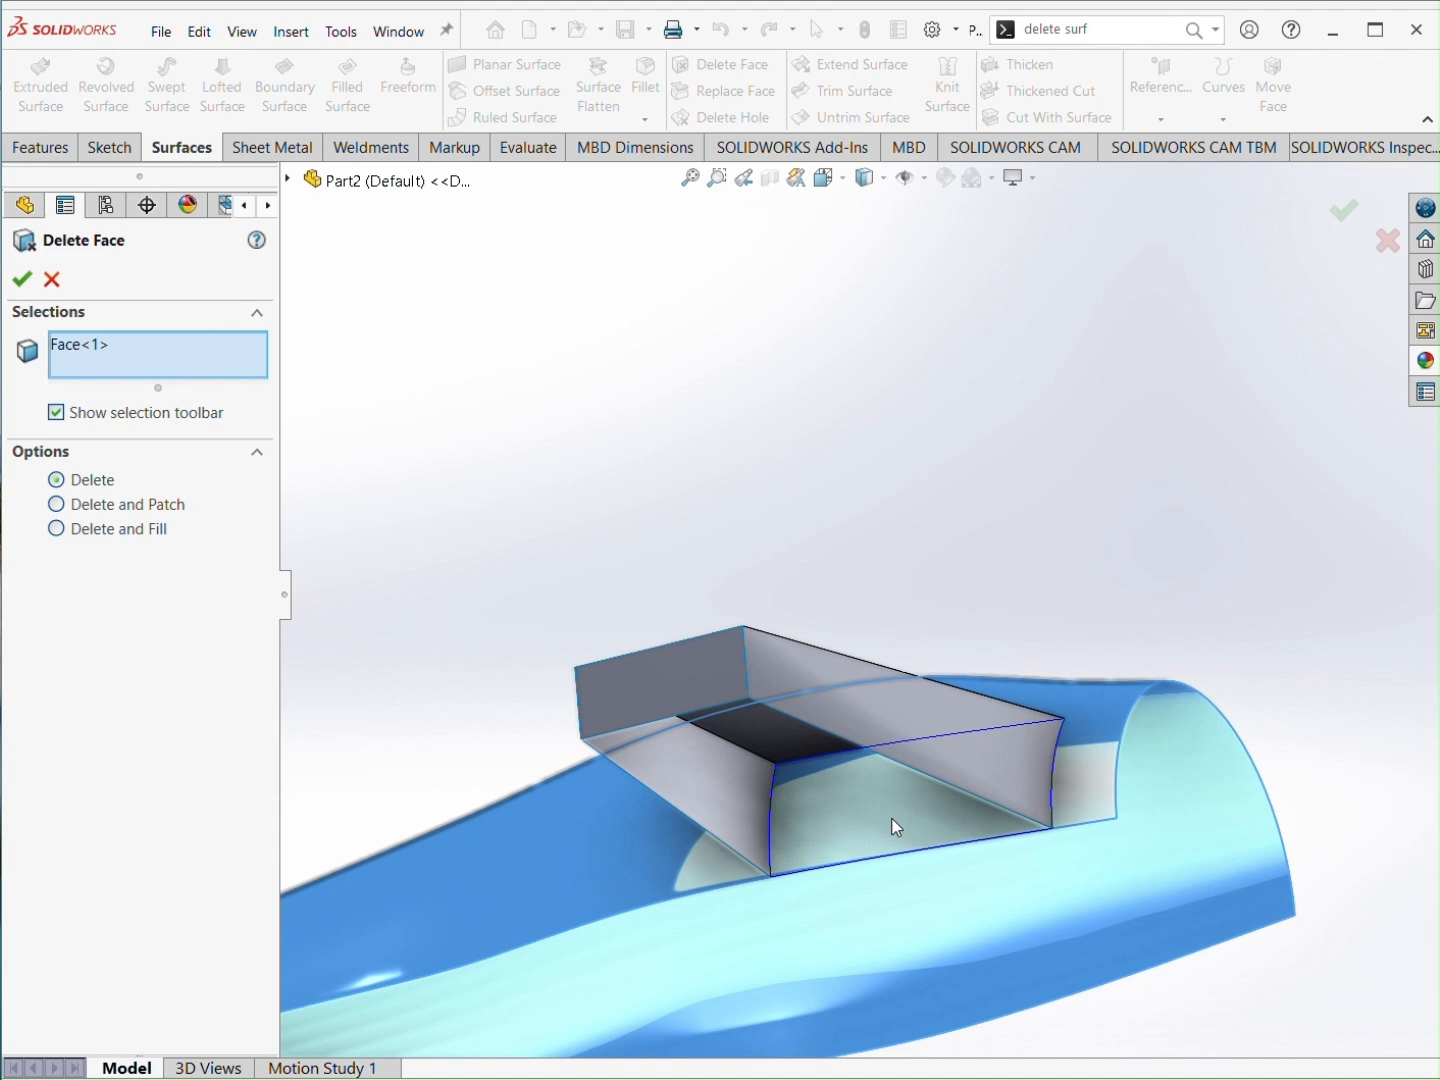
pyautogui.rightClick(898, 828)
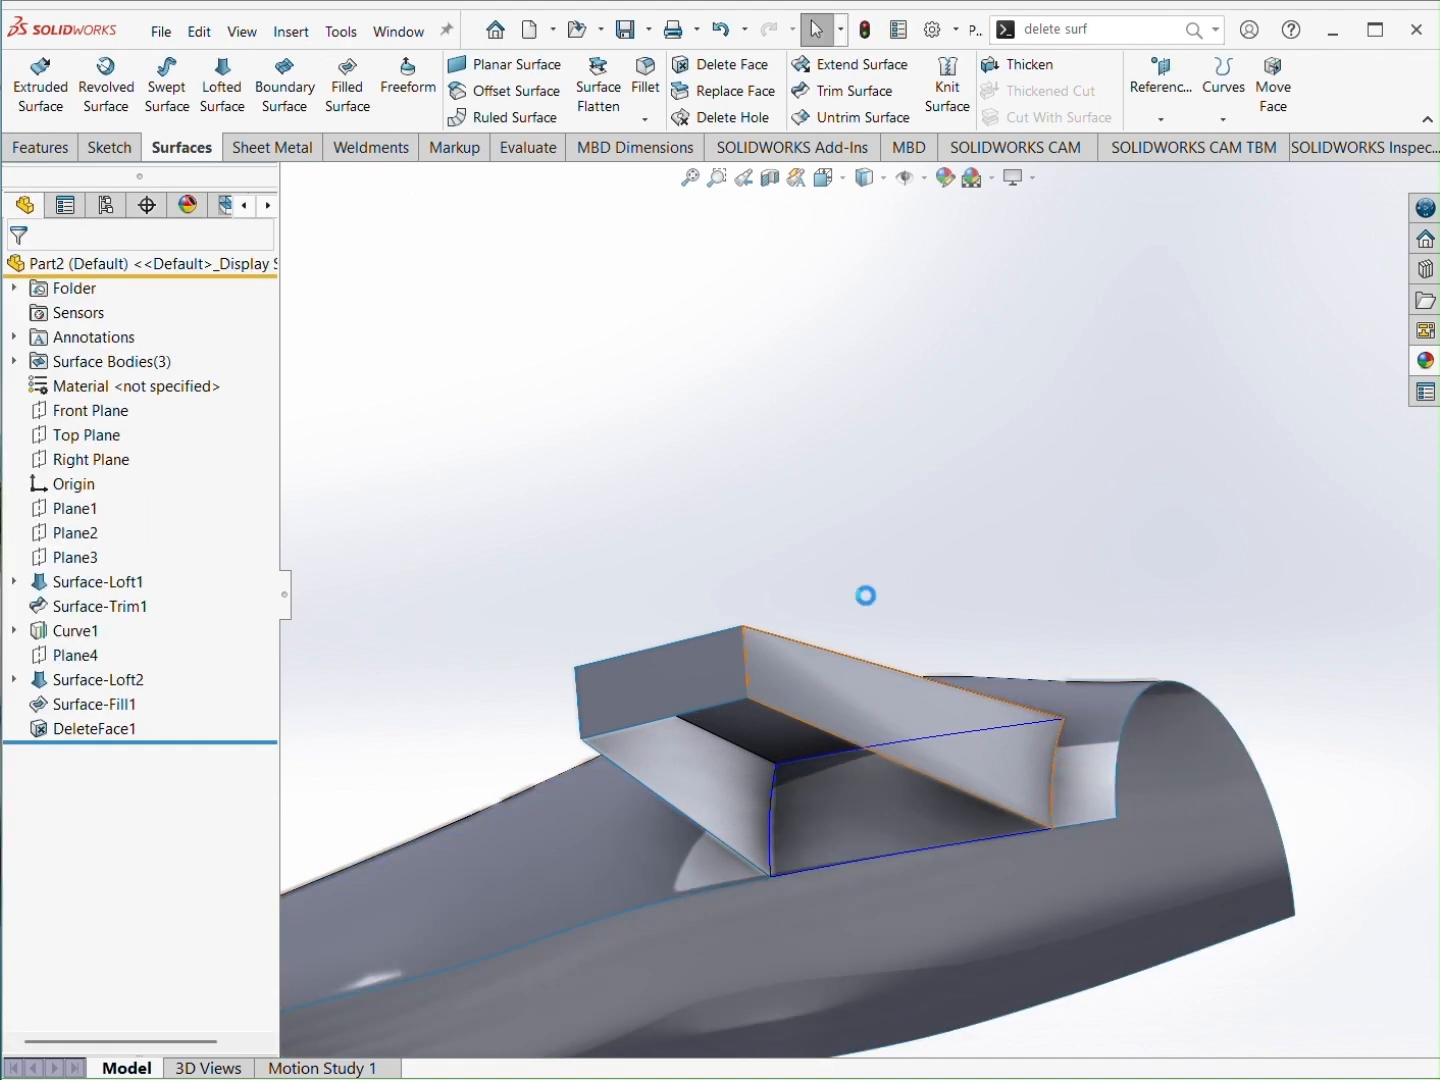
# Step: Mutually trim the shell, side loft and its filled cap, removing the shell patch enclosed by the loft
pyautogui.click(858, 92)
pyautogui.click(565, 877)
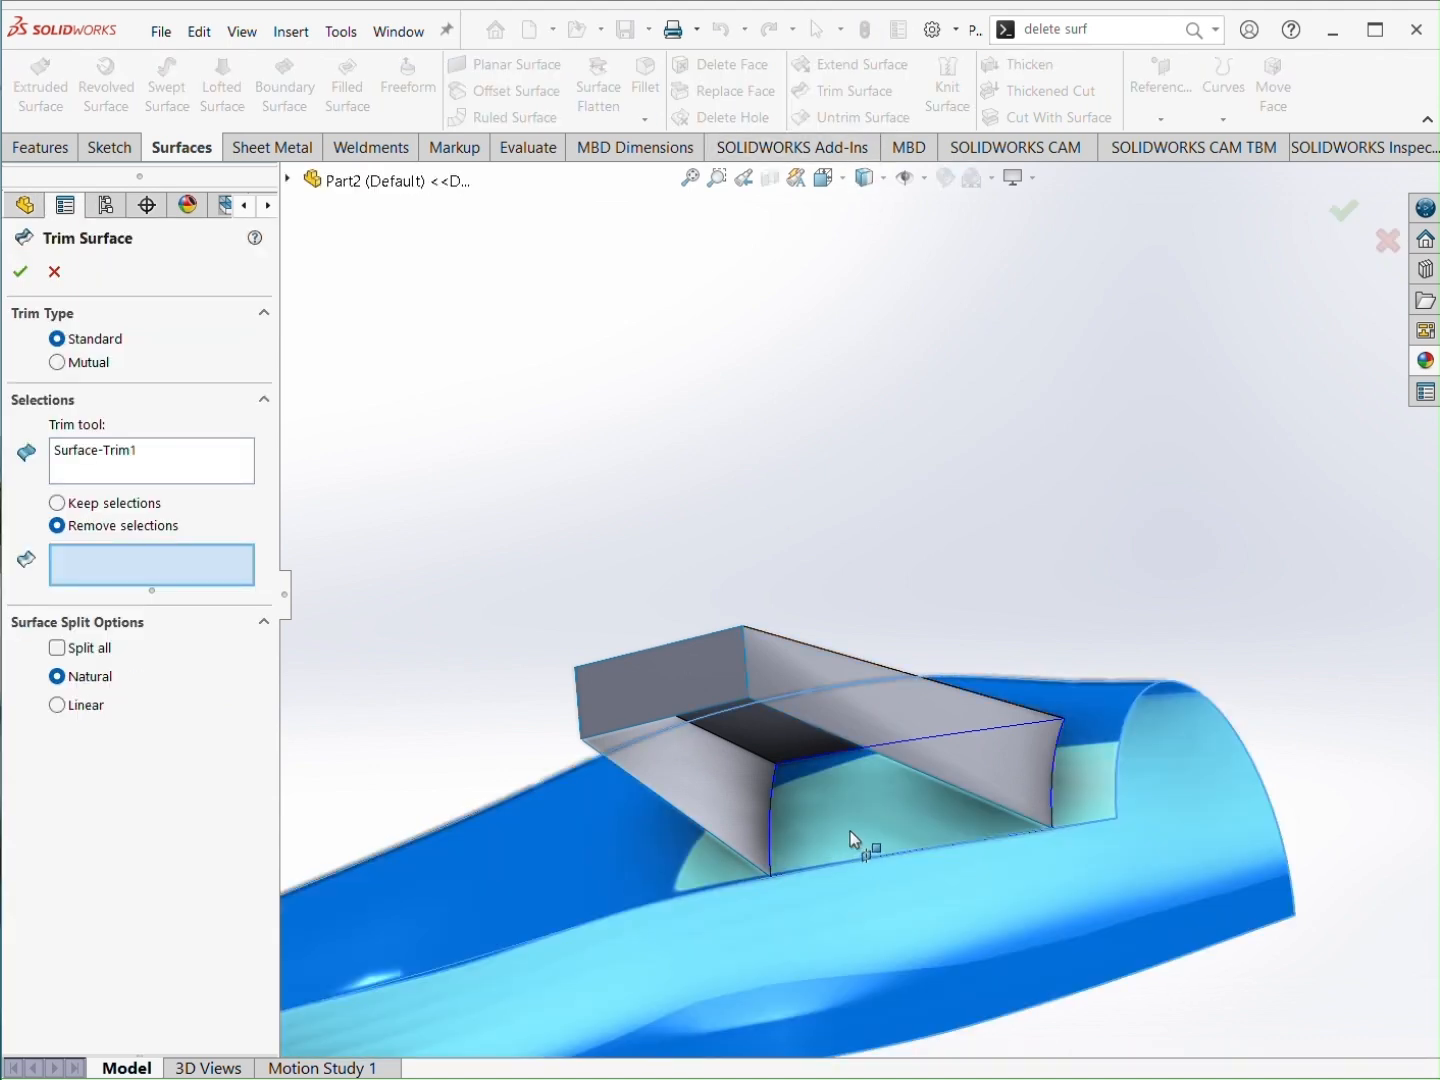
pyautogui.click(59, 365)
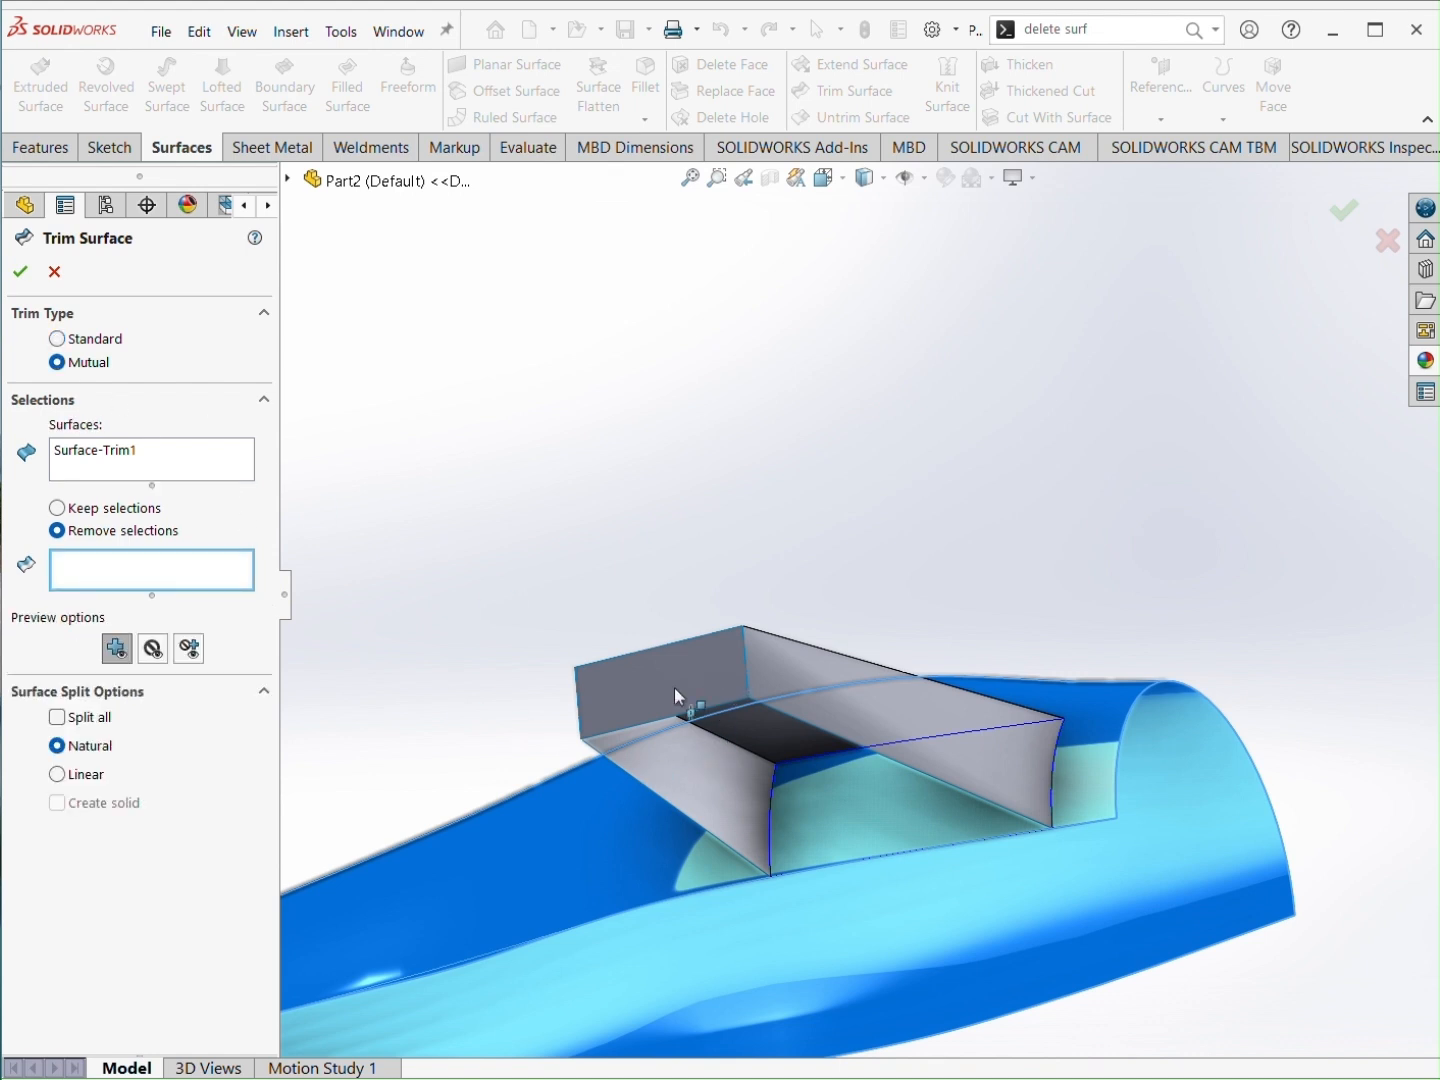
pyautogui.click(812, 692)
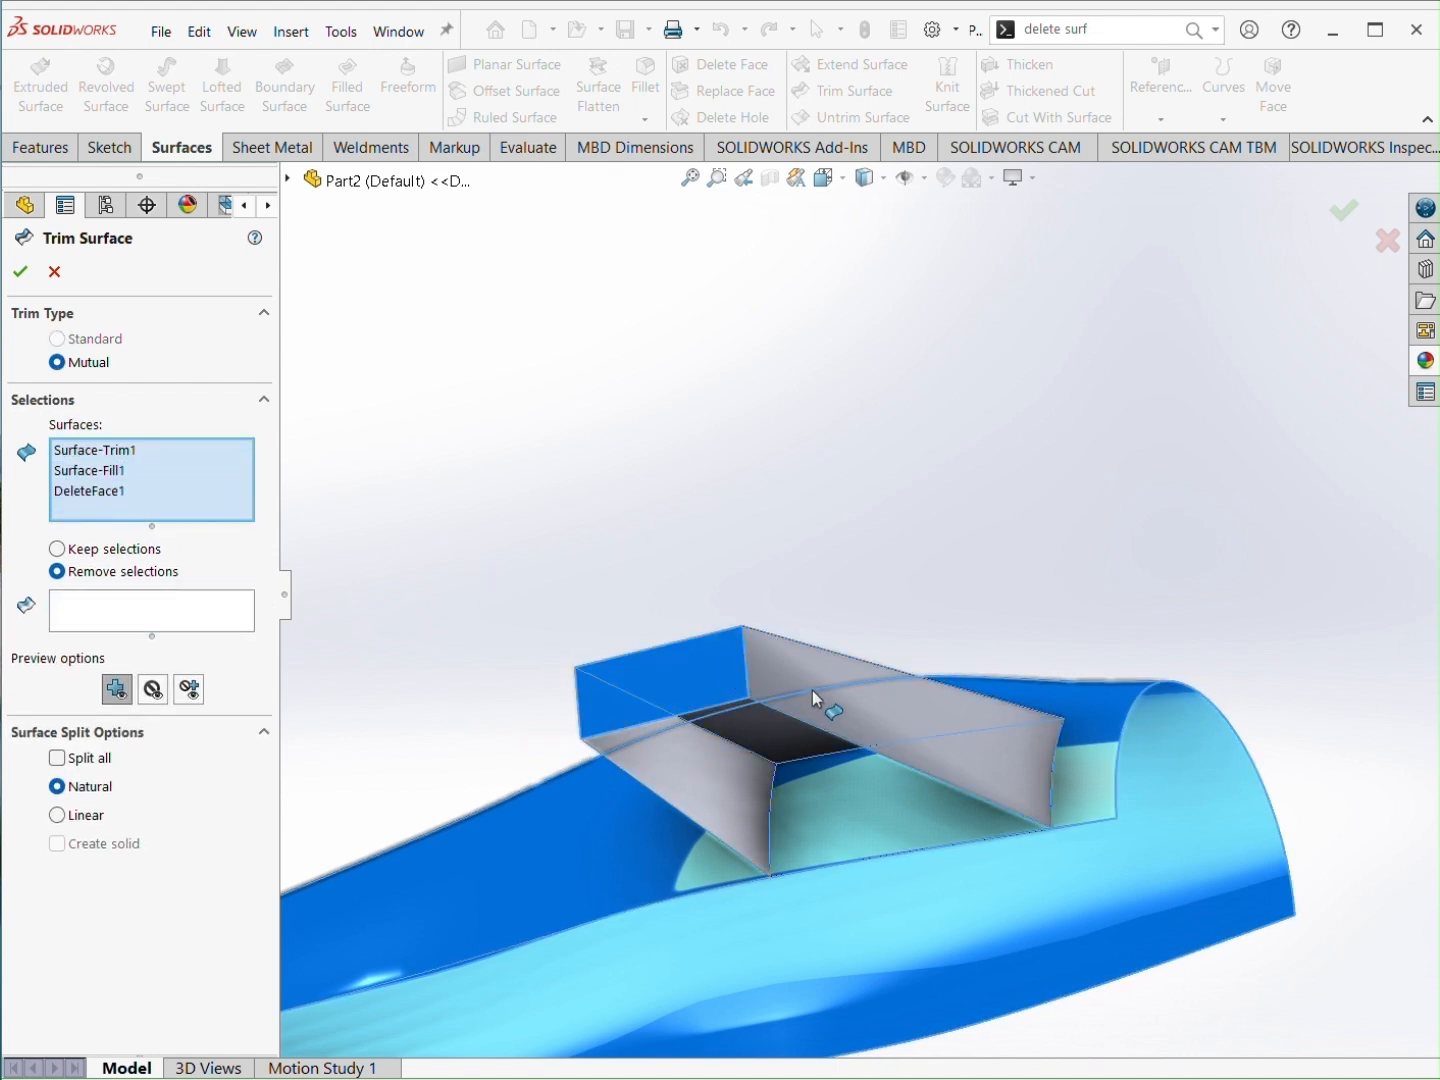
pyautogui.click(788, 738)
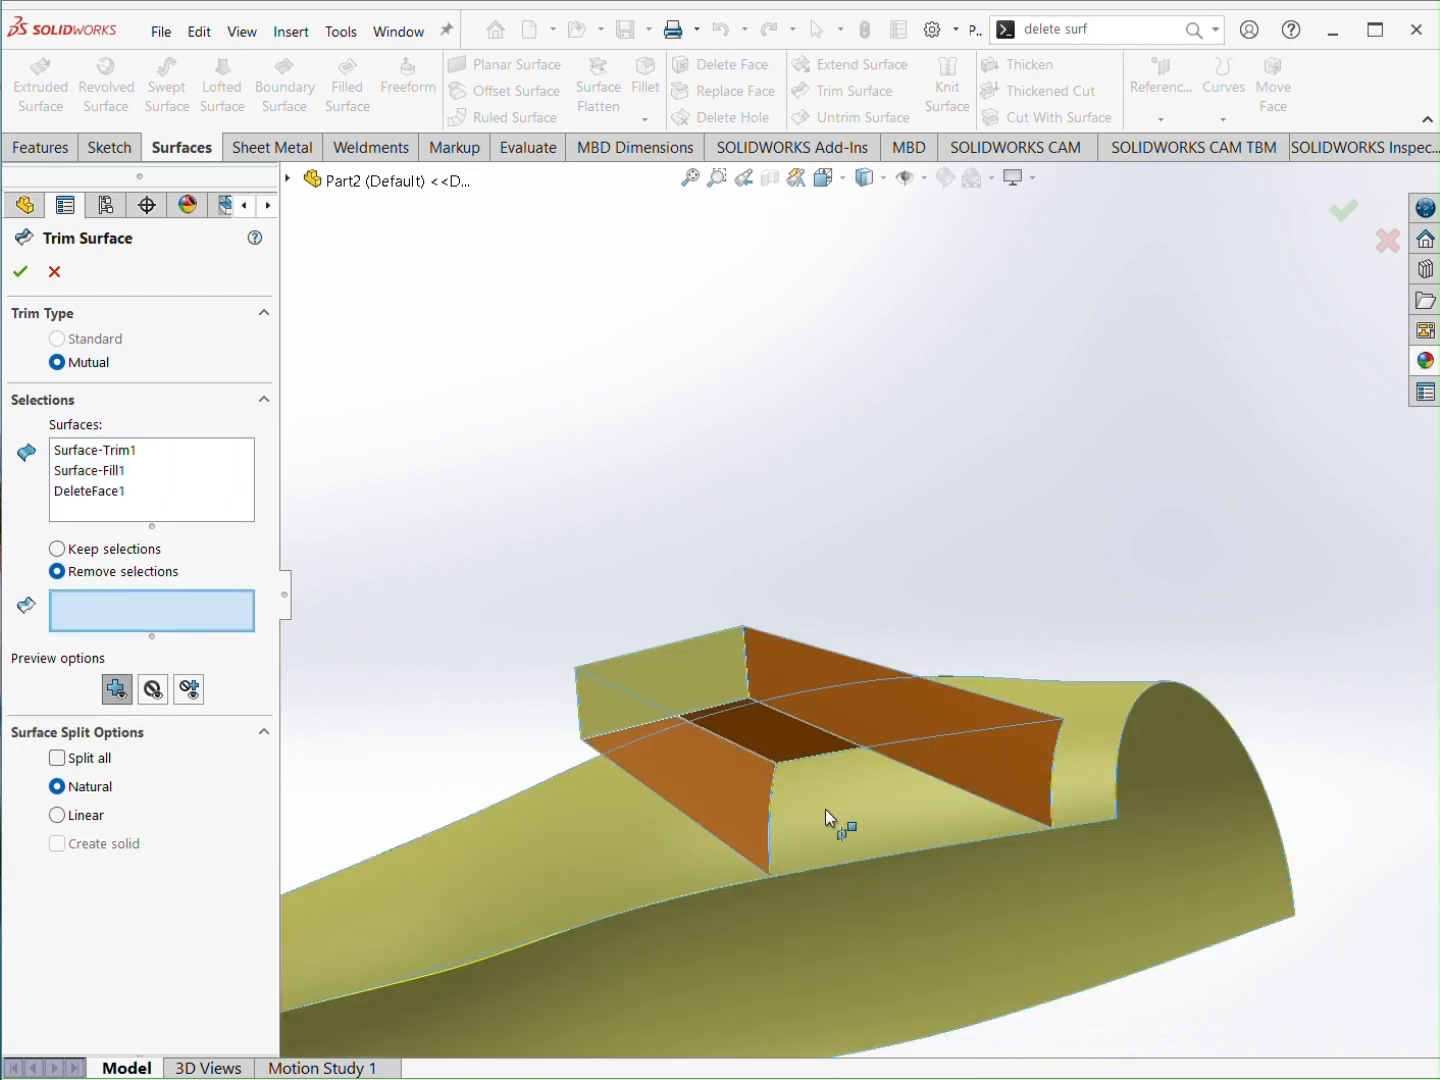
pyautogui.click(762, 787)
pyautogui.click(20, 271)
# Step: Hide the projected curve at the junction of the side loft and the shell
pyautogui.moveTo(747, 491); pyautogui.dragTo(808, 712, button='middle')
pyautogui.click(810, 703)
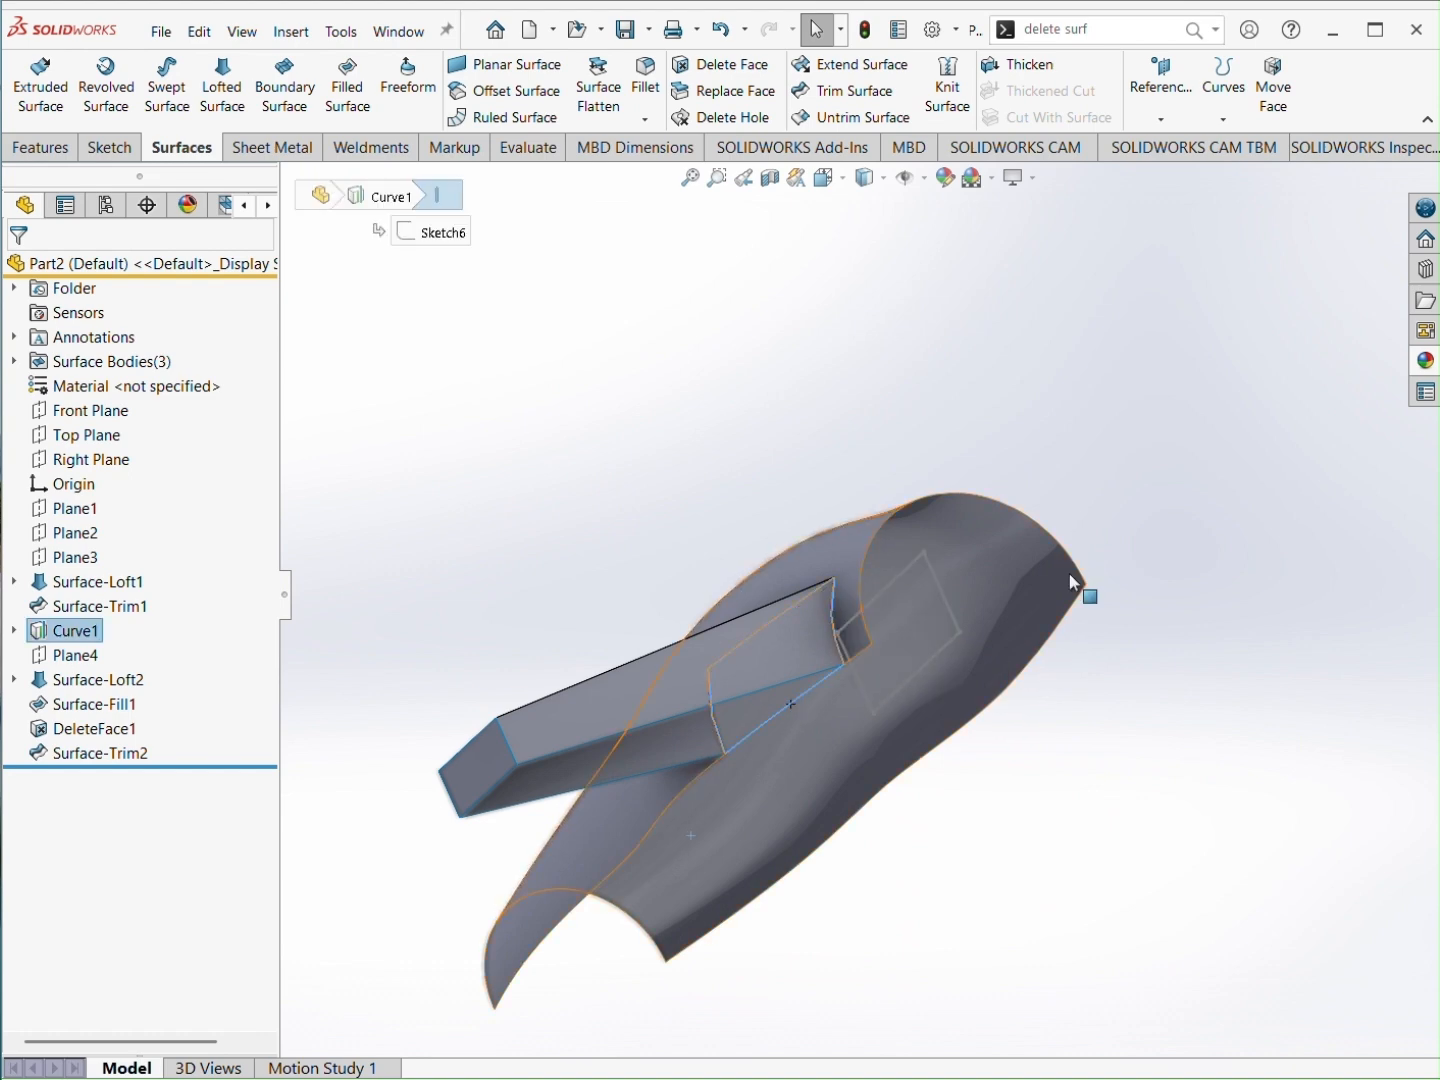
pyautogui.click(70, 635)
pyautogui.click(54, 604)
pyautogui.moveTo(654, 505); pyautogui.dragTo(904, 720, button='middle')
pyautogui.scroll(1, 881, 770)
pyautogui.scroll(-1, 878, 660)
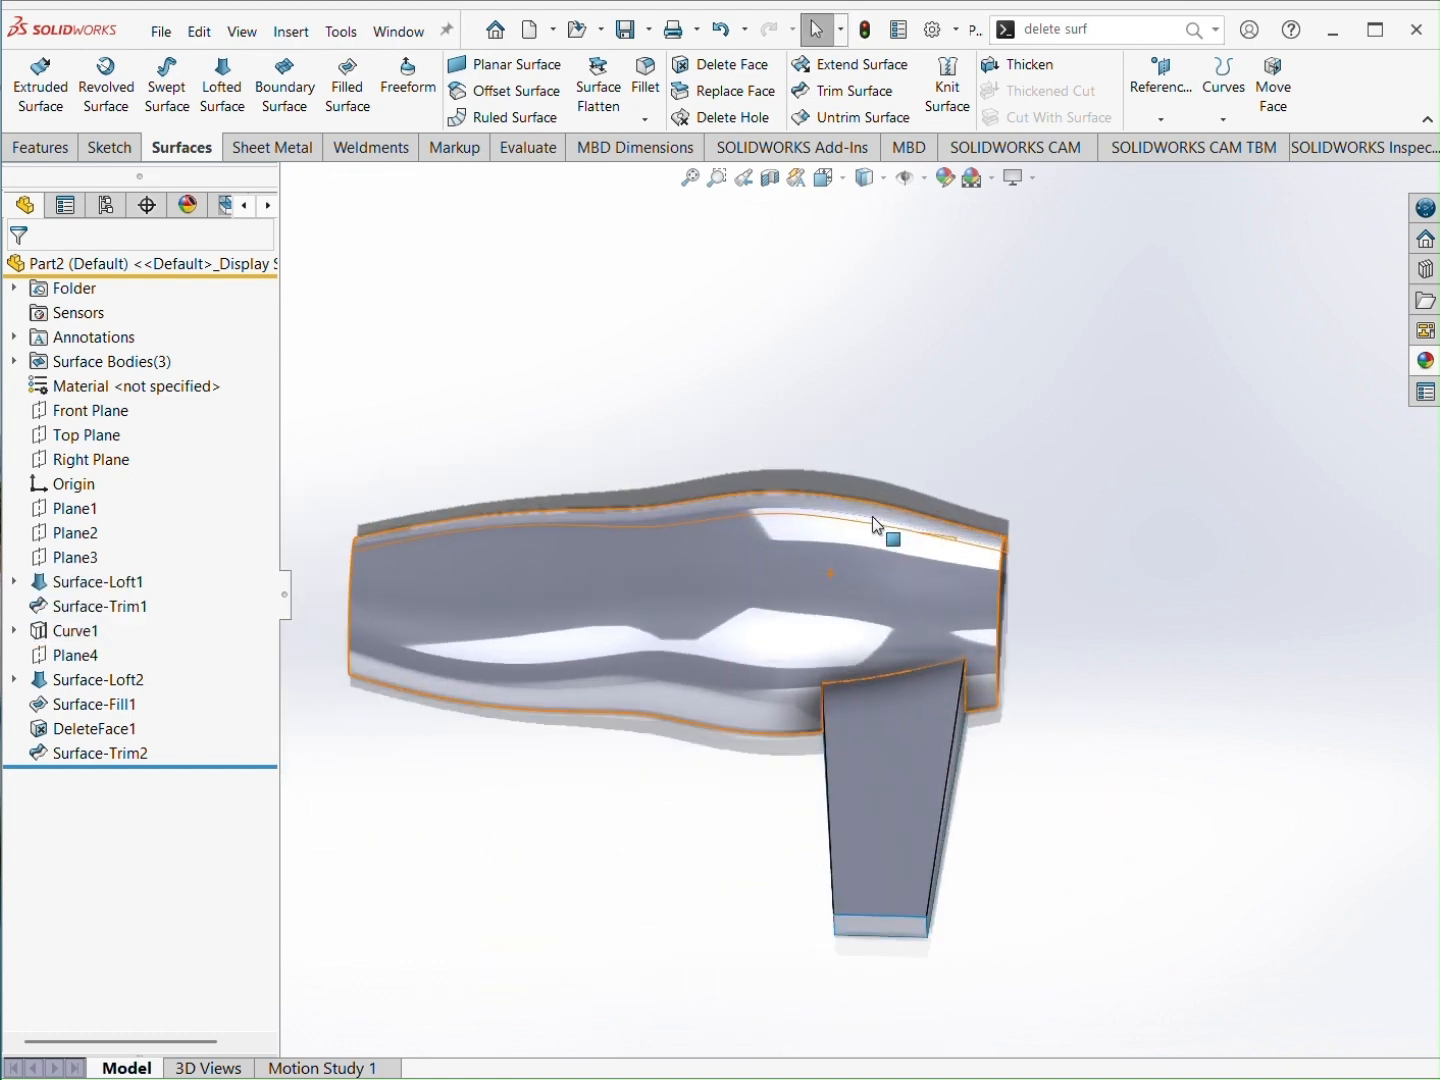
# Step: Create an offset surface of the shell face at 2 mm with the offset direction flipped
pyautogui.click(499, 90)
pyautogui.click(771, 595)
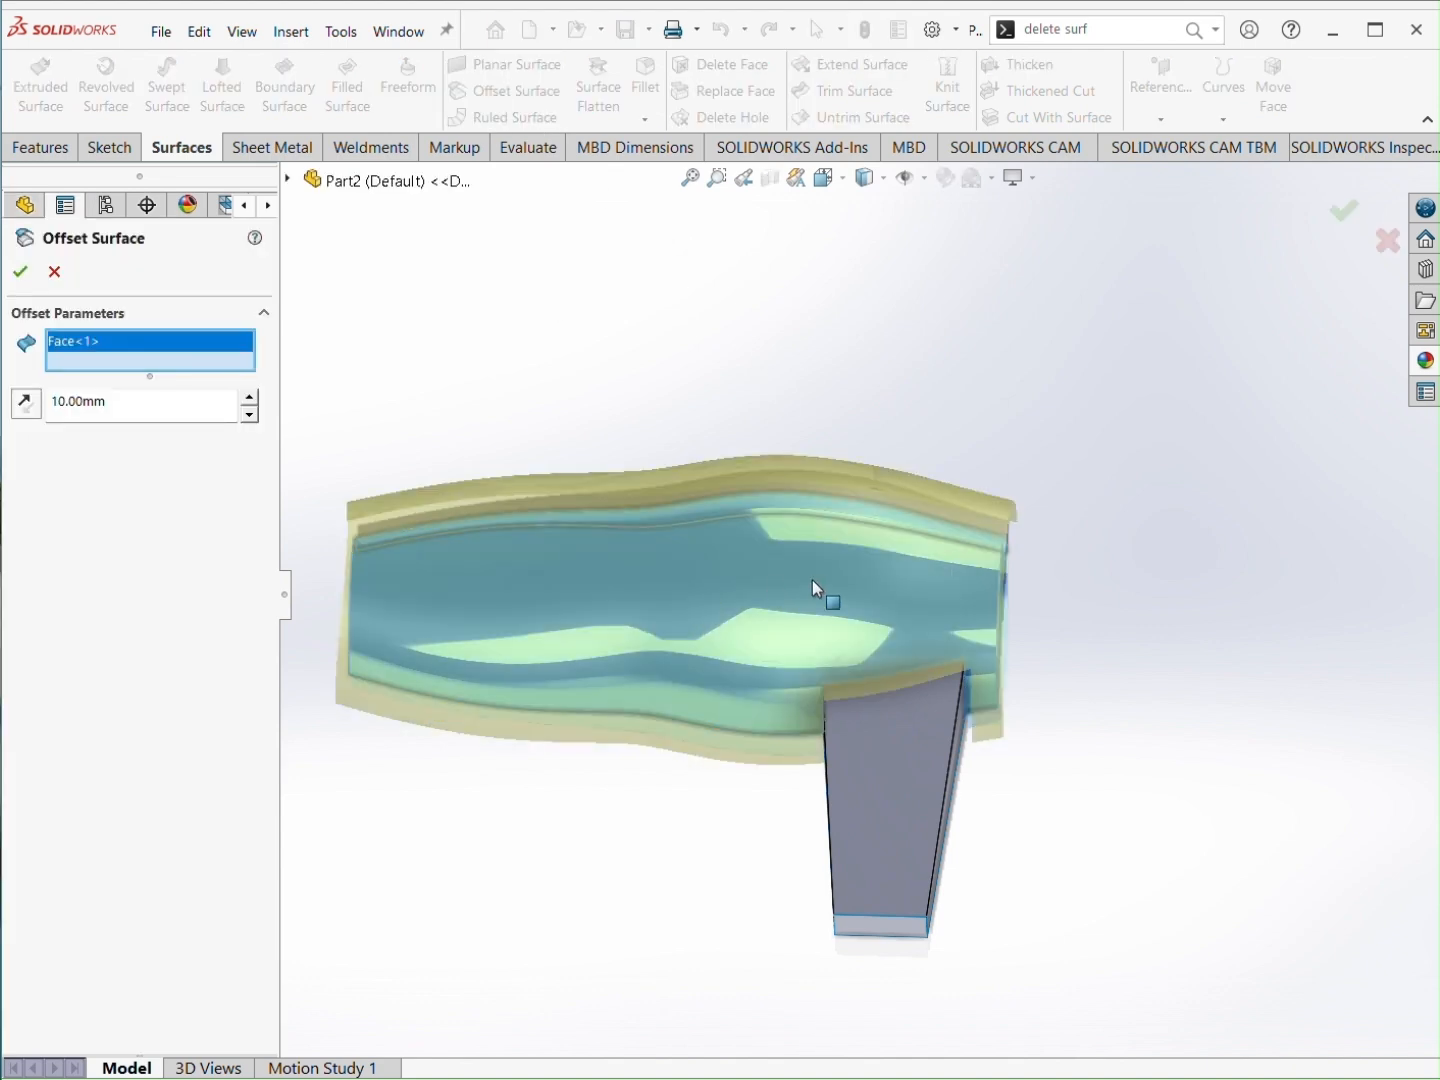
pyautogui.moveTo(771, 595); pyautogui.dragTo(536, 514, button='middle')
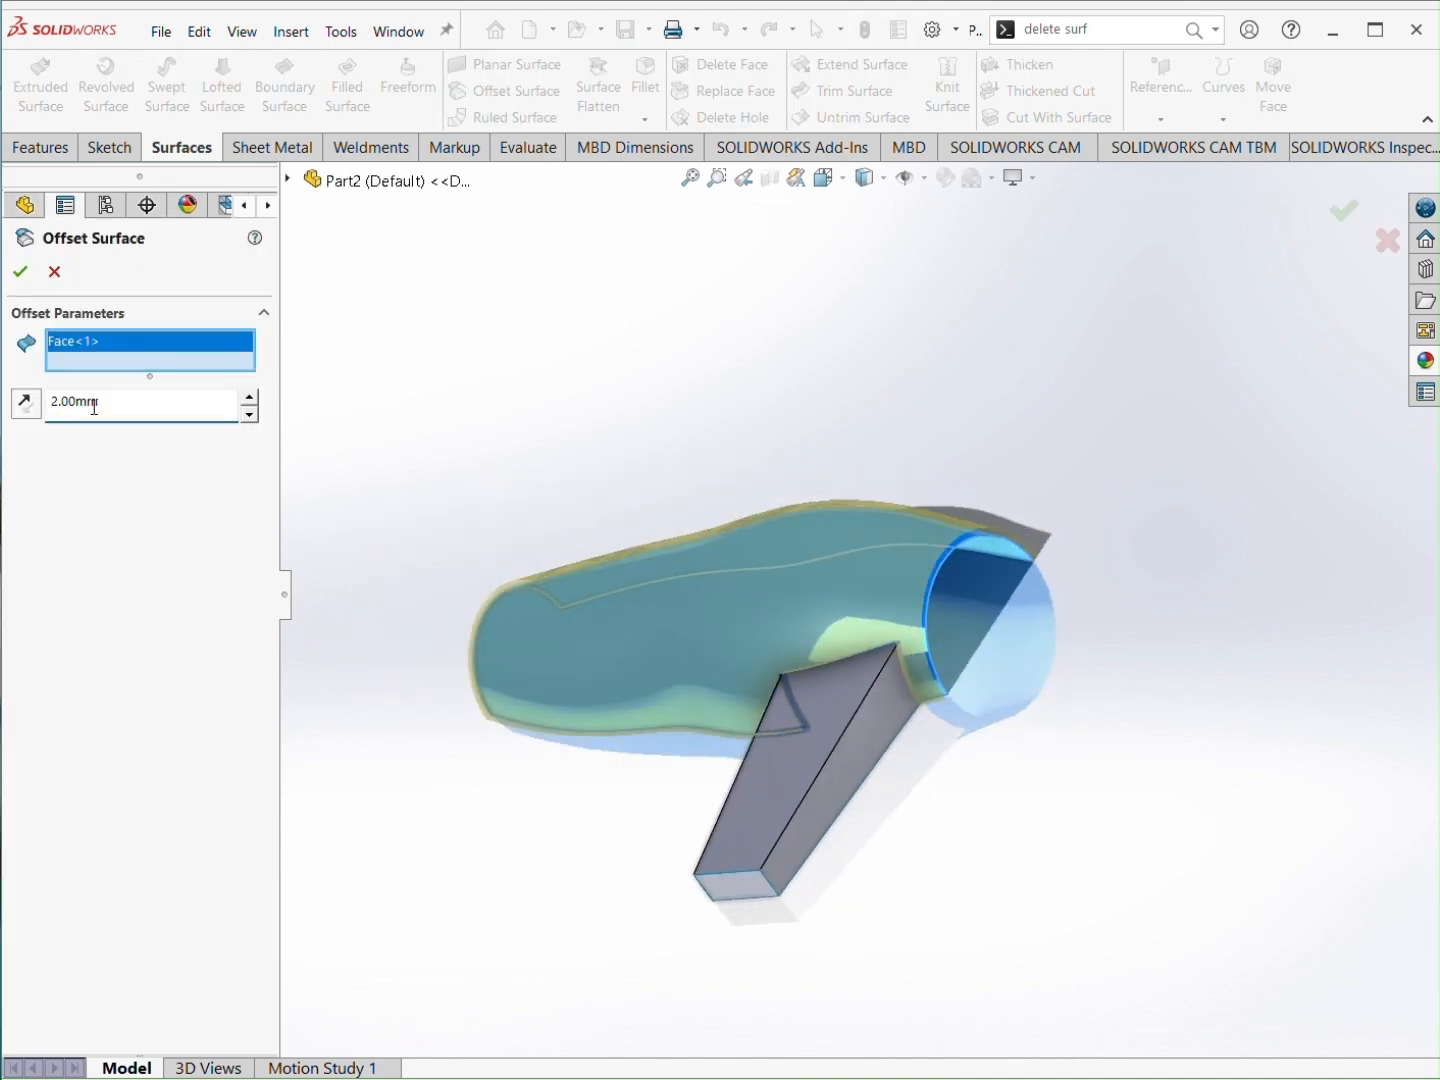
pyautogui.click(26, 403)
pyautogui.click(21, 271)
pyautogui.moveTo(701, 421); pyautogui.dragTo(651, 430, button='middle')
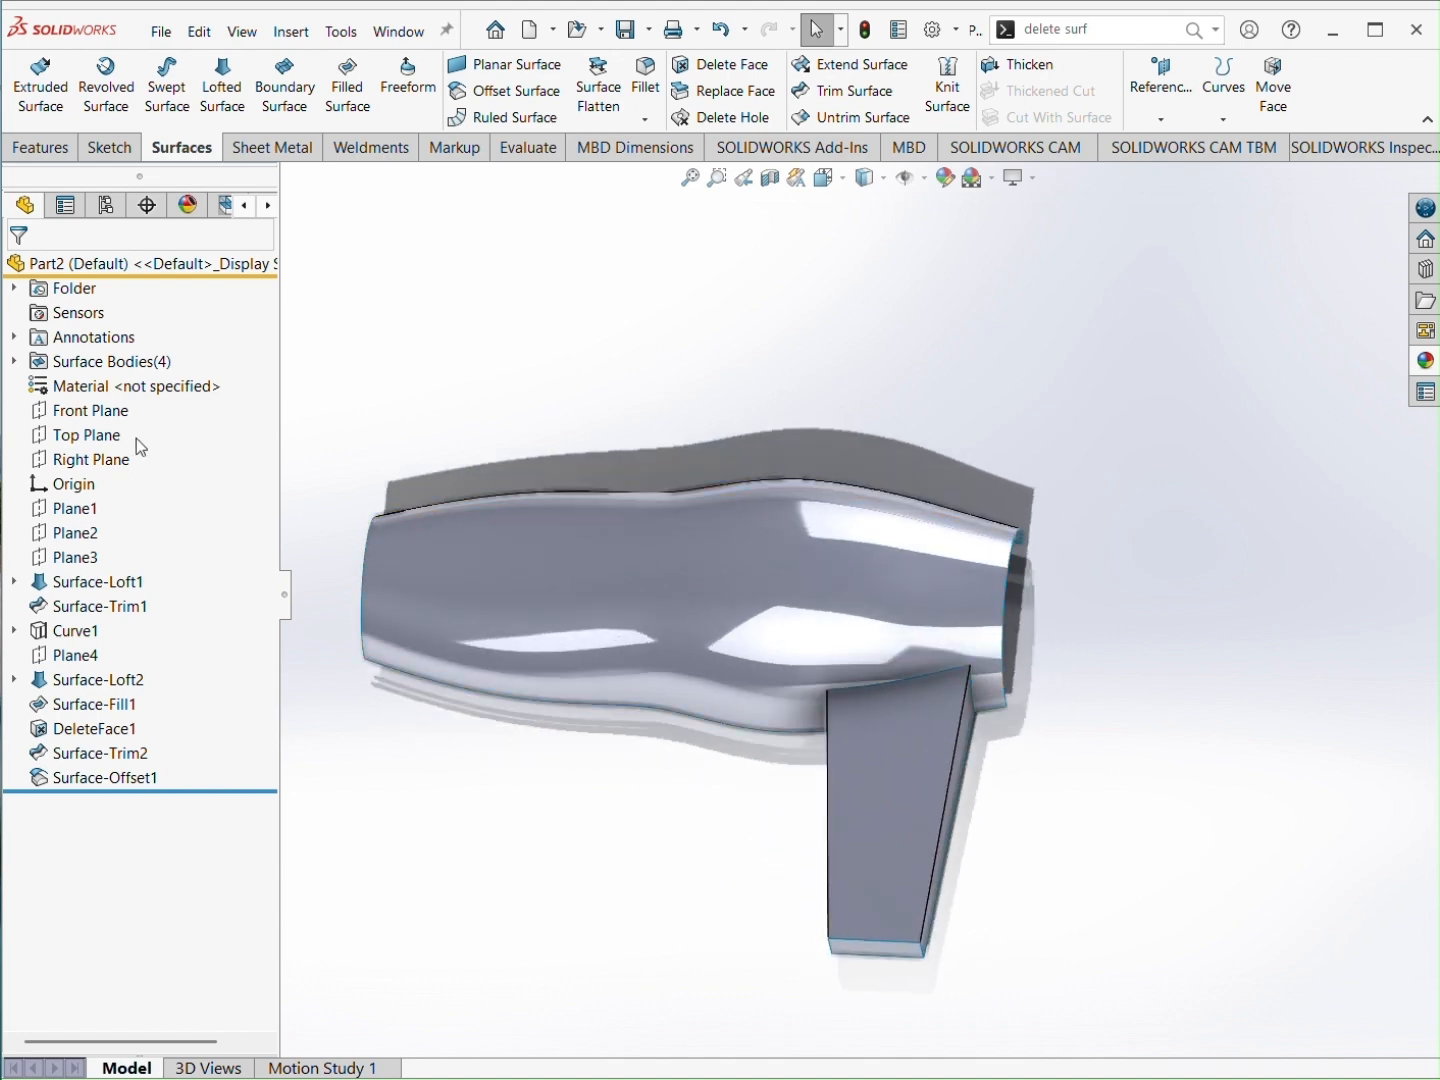
# Step: Start a sketch on the Top Plane and draw an ellipse about 78 mm long along the shell's axis
pyautogui.click(85, 436)
pyautogui.click(107, 402)
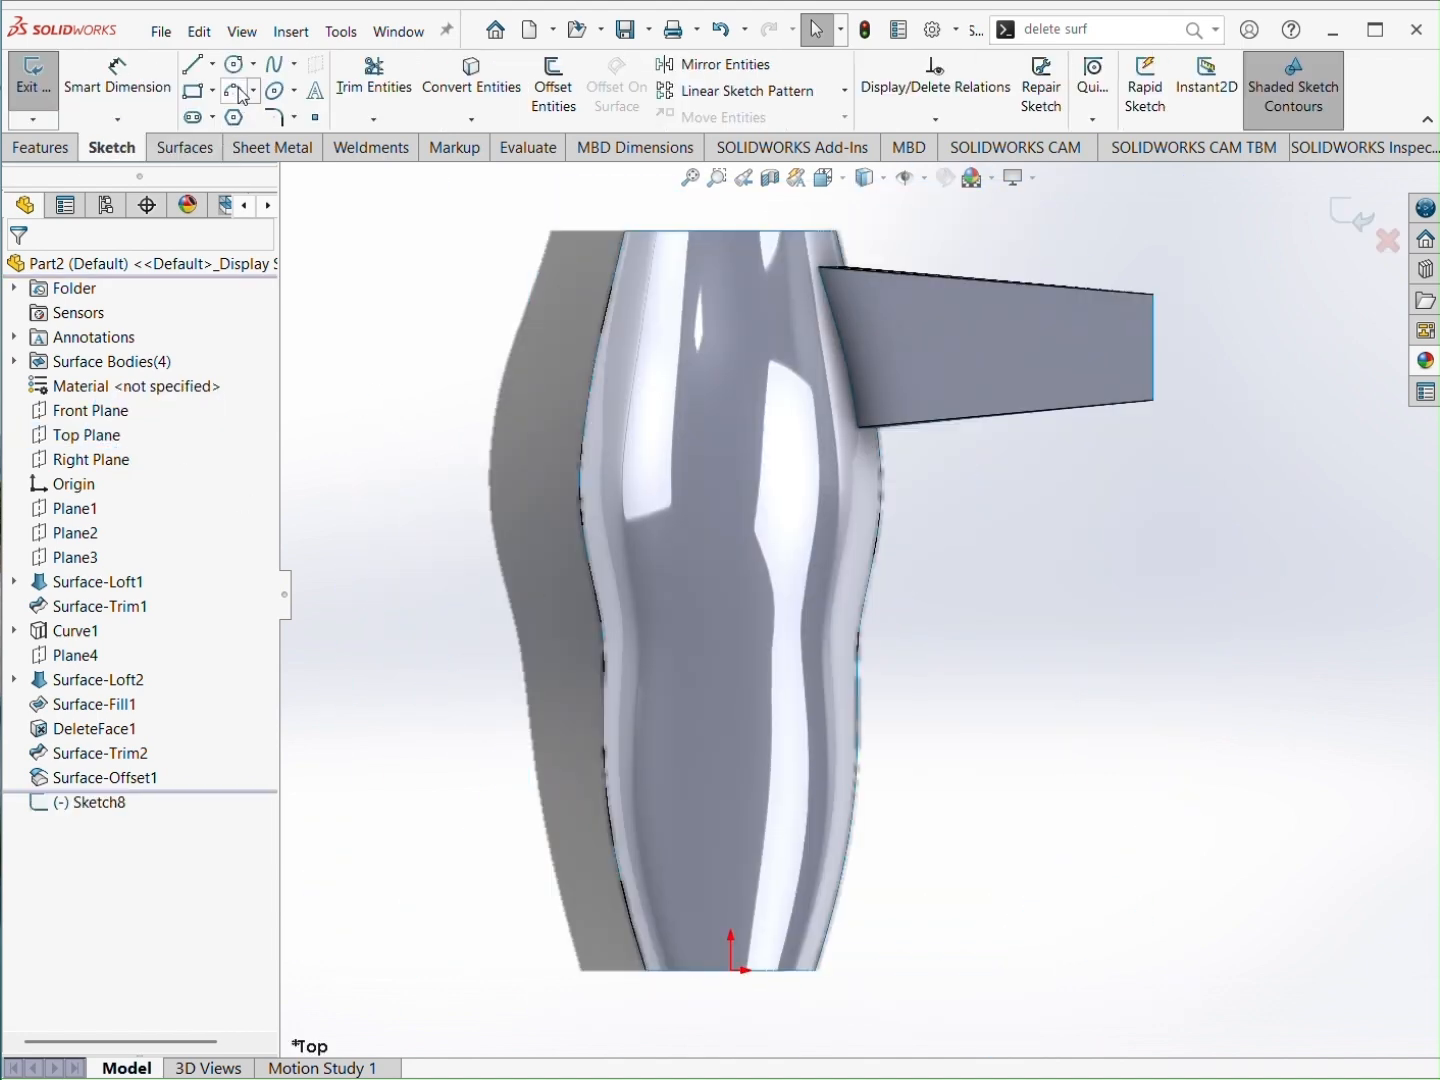
pyautogui.moveTo(1069, 406); pyautogui.dragTo(1035, 464, button='middle')
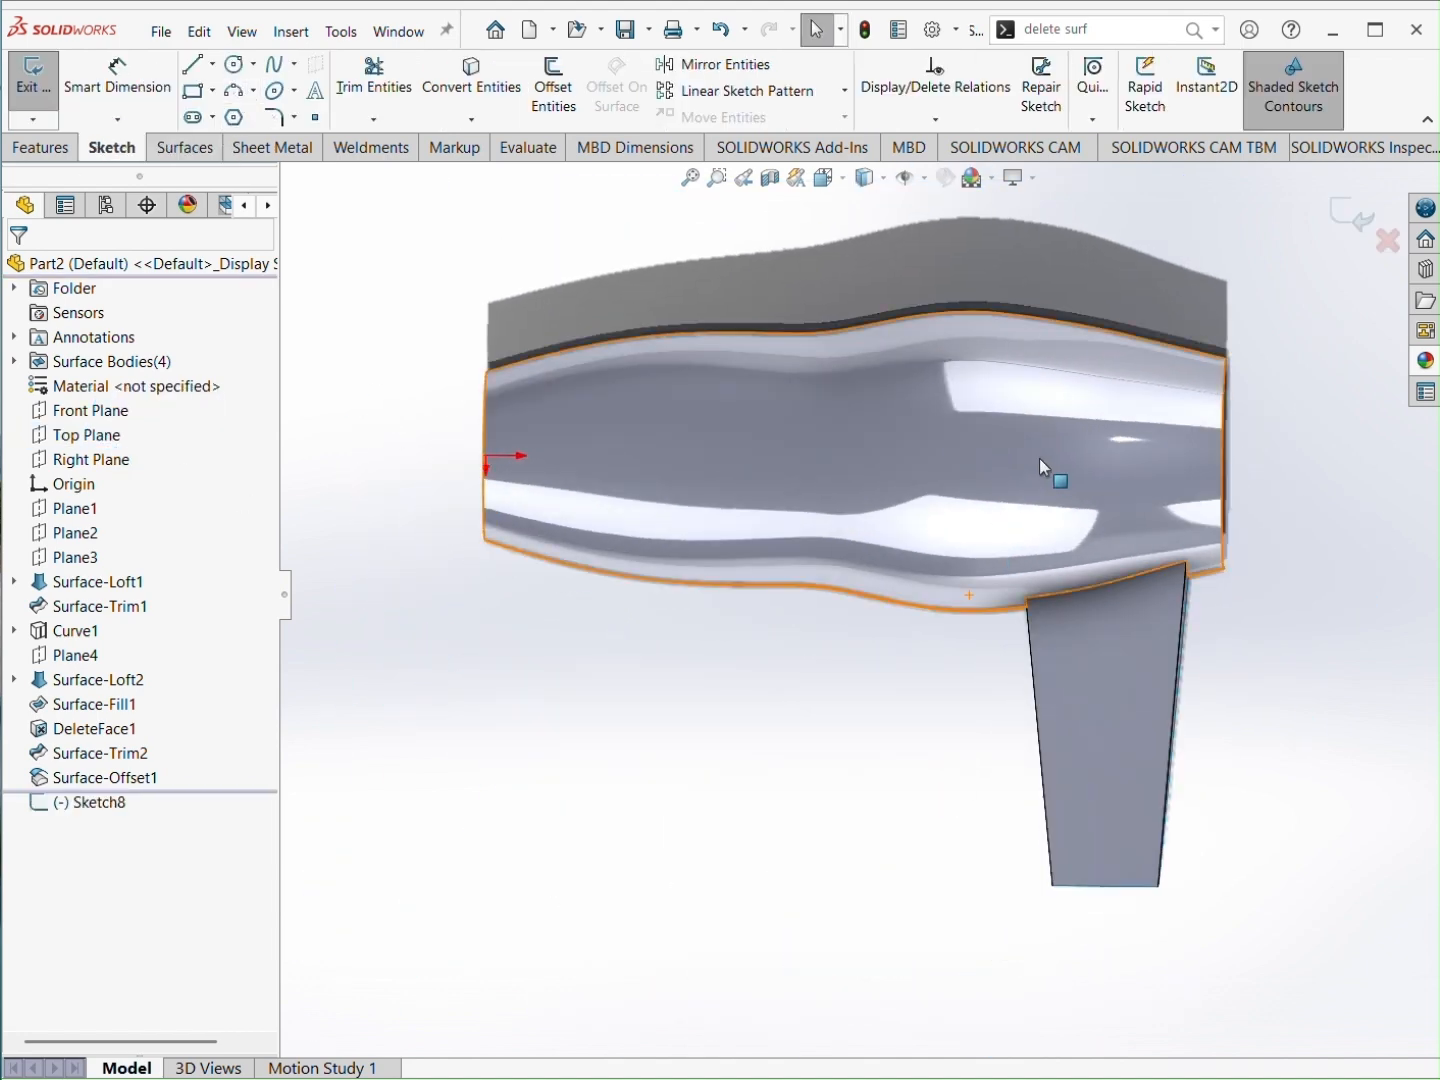
pyautogui.scroll(-5, 1037, 464)
pyautogui.scroll(2, 1096, 230)
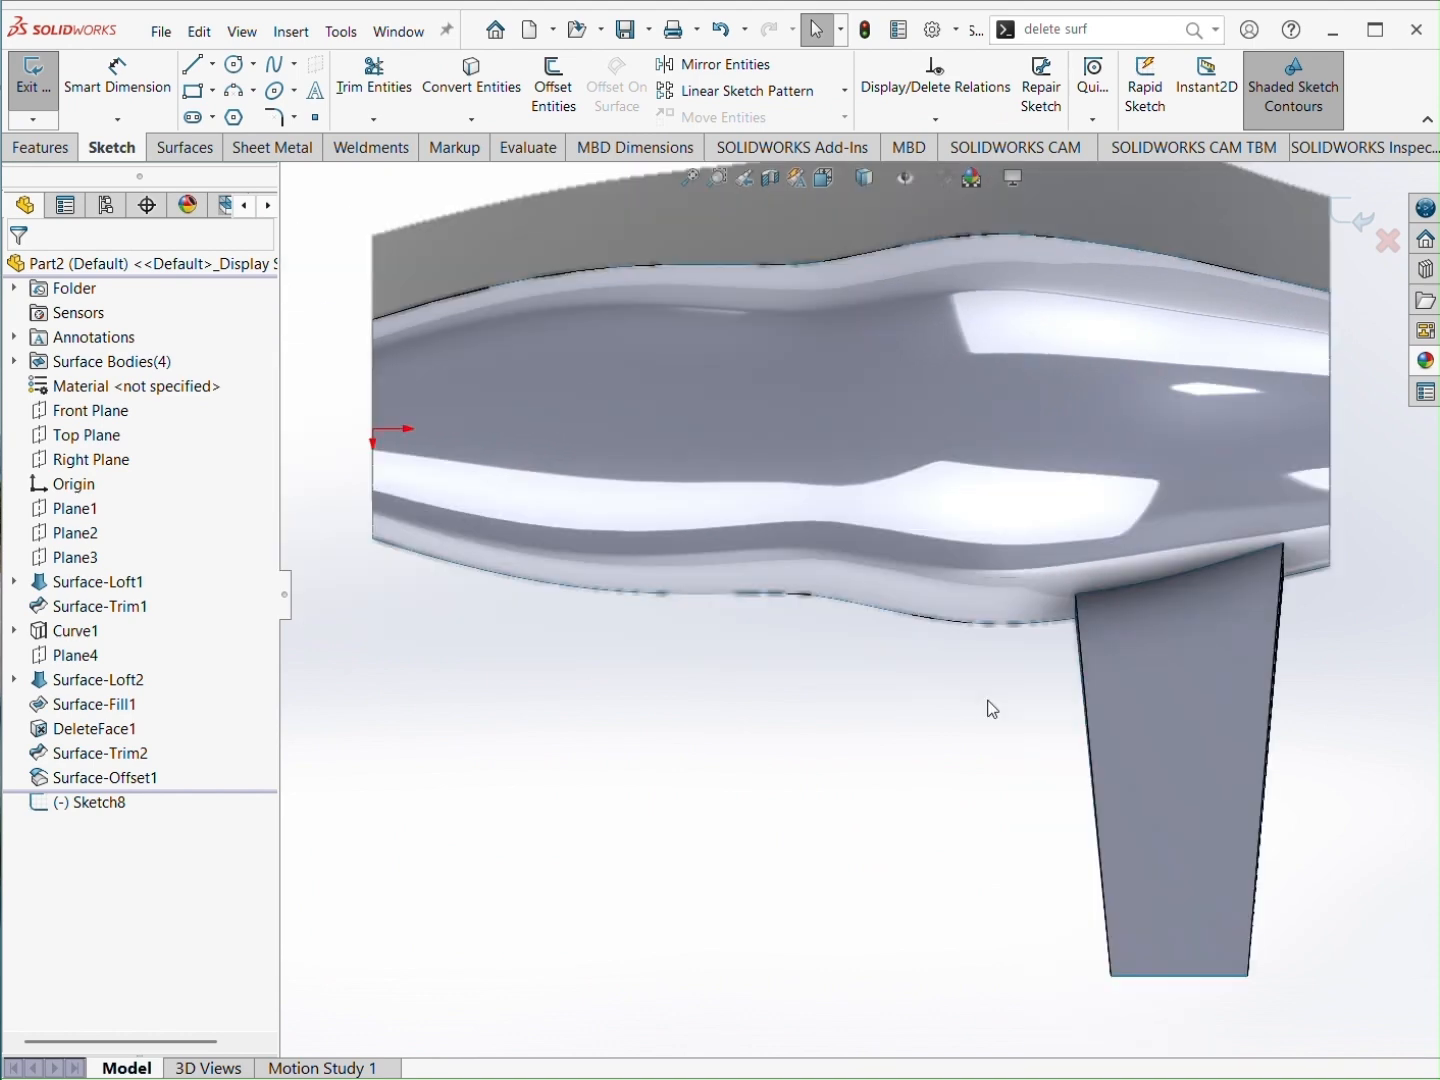
pyautogui.scroll(2, 938, 706)
pyautogui.scroll(-3, 1100, 371)
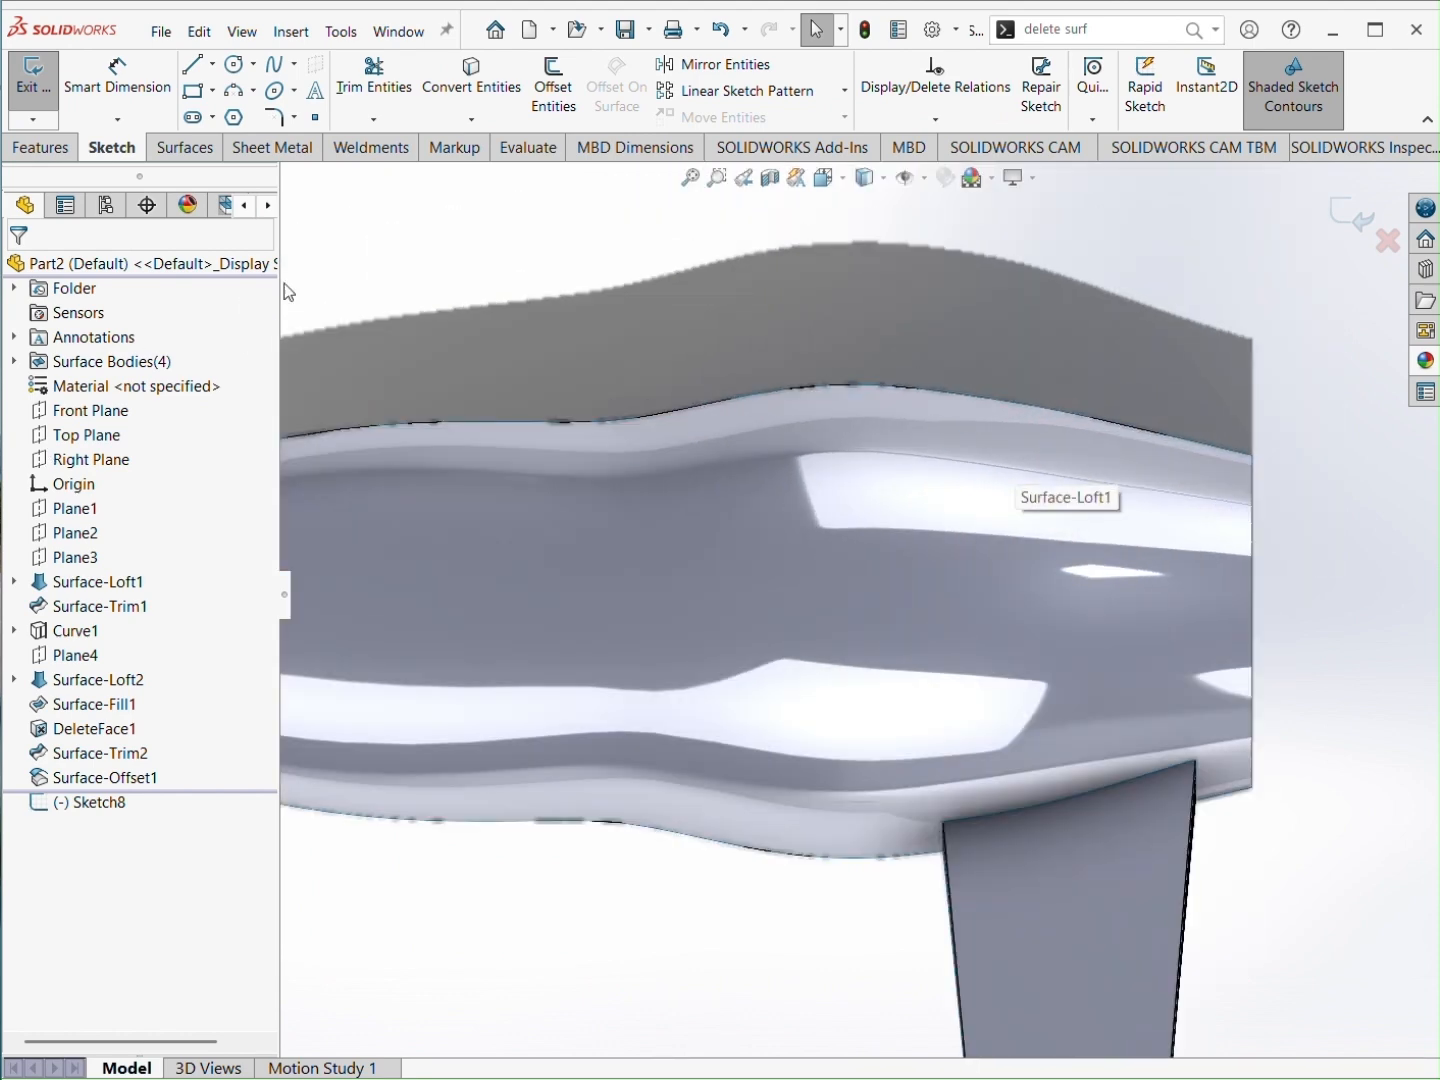
pyautogui.click(281, 93)
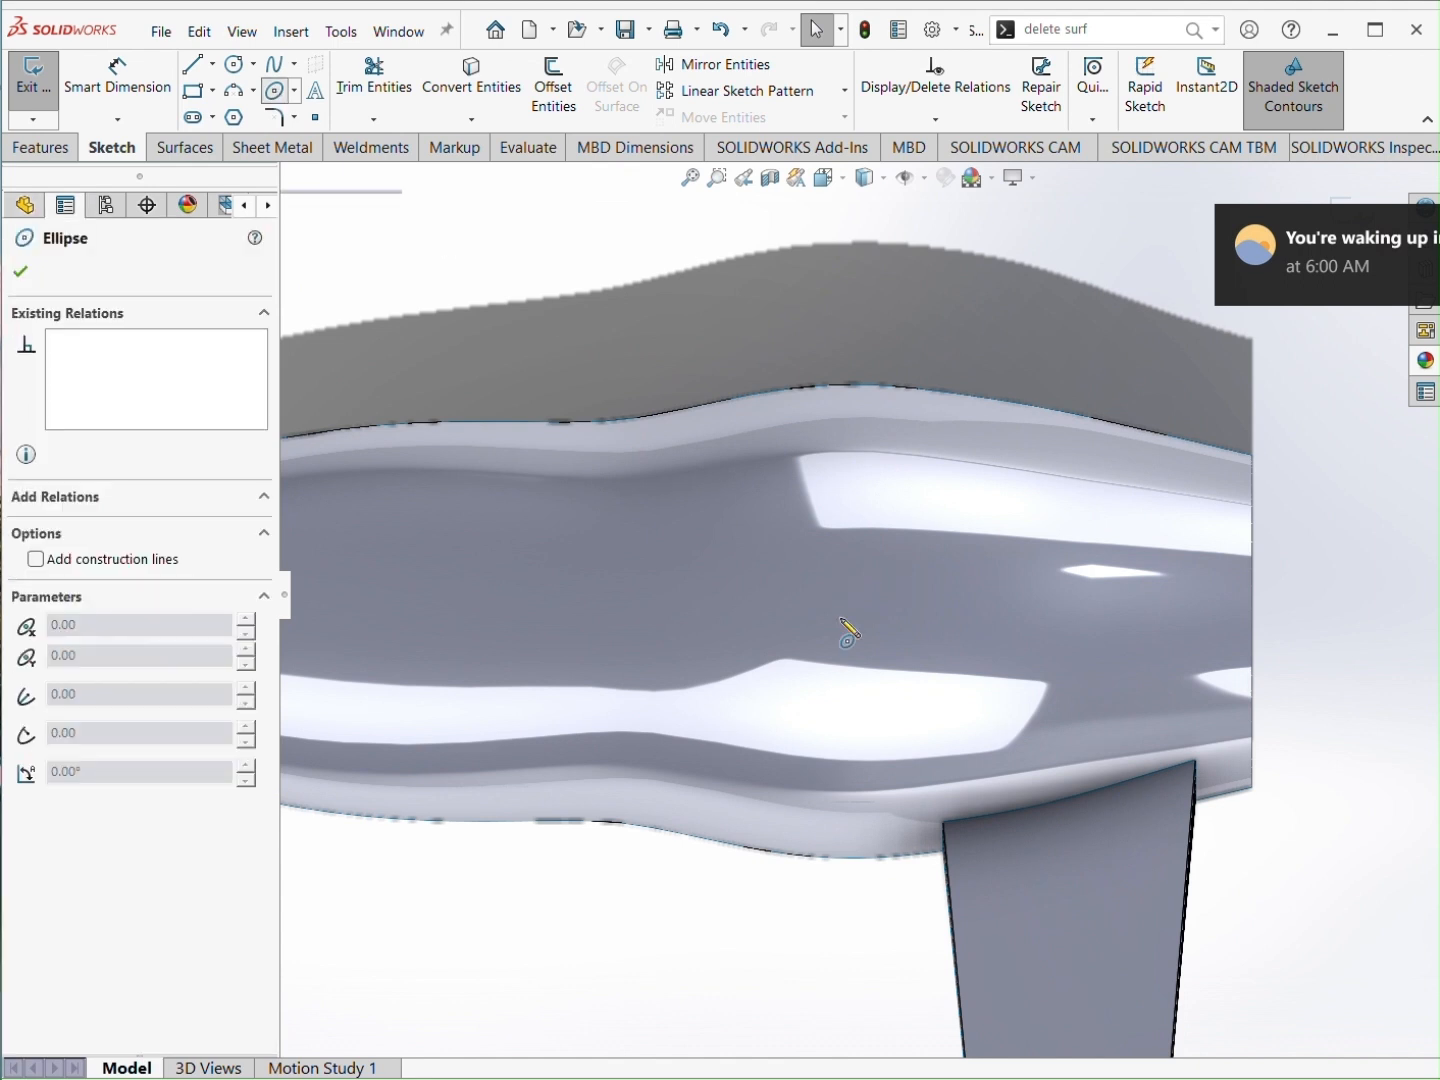
pyautogui.click(804, 621)
pyautogui.click(1062, 622)
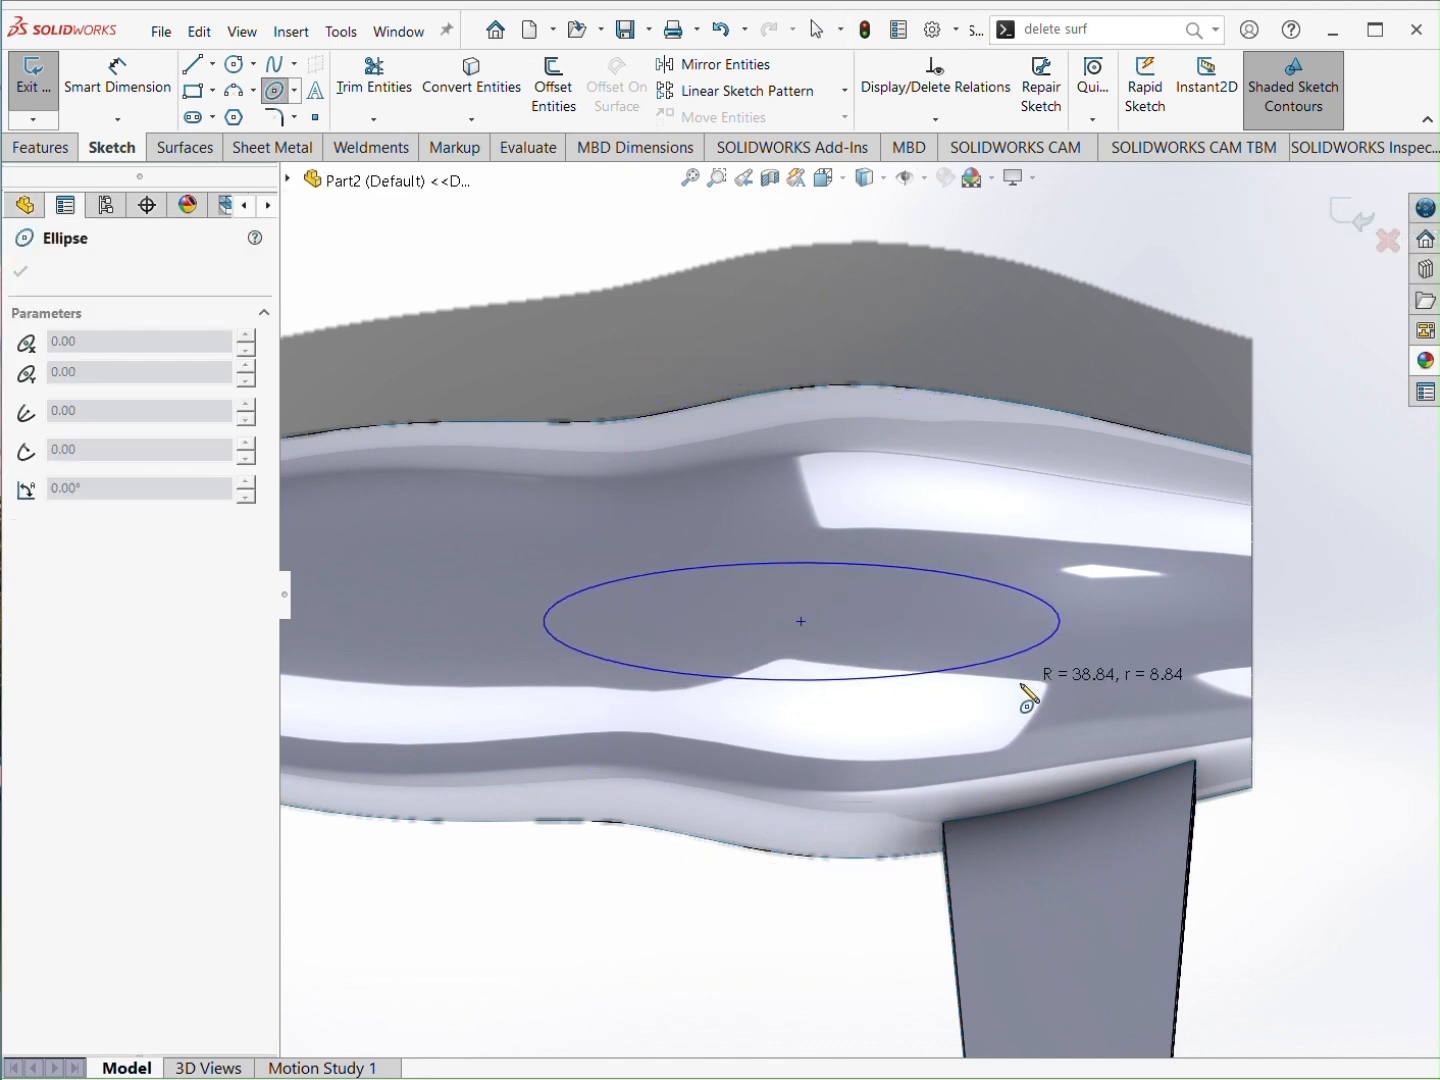
pyautogui.click(1025, 697)
pyautogui.press('Escape')
# Step: Dimension the ellipse's long axis between its end points at 60 mm
pyautogui.click(127, 90)
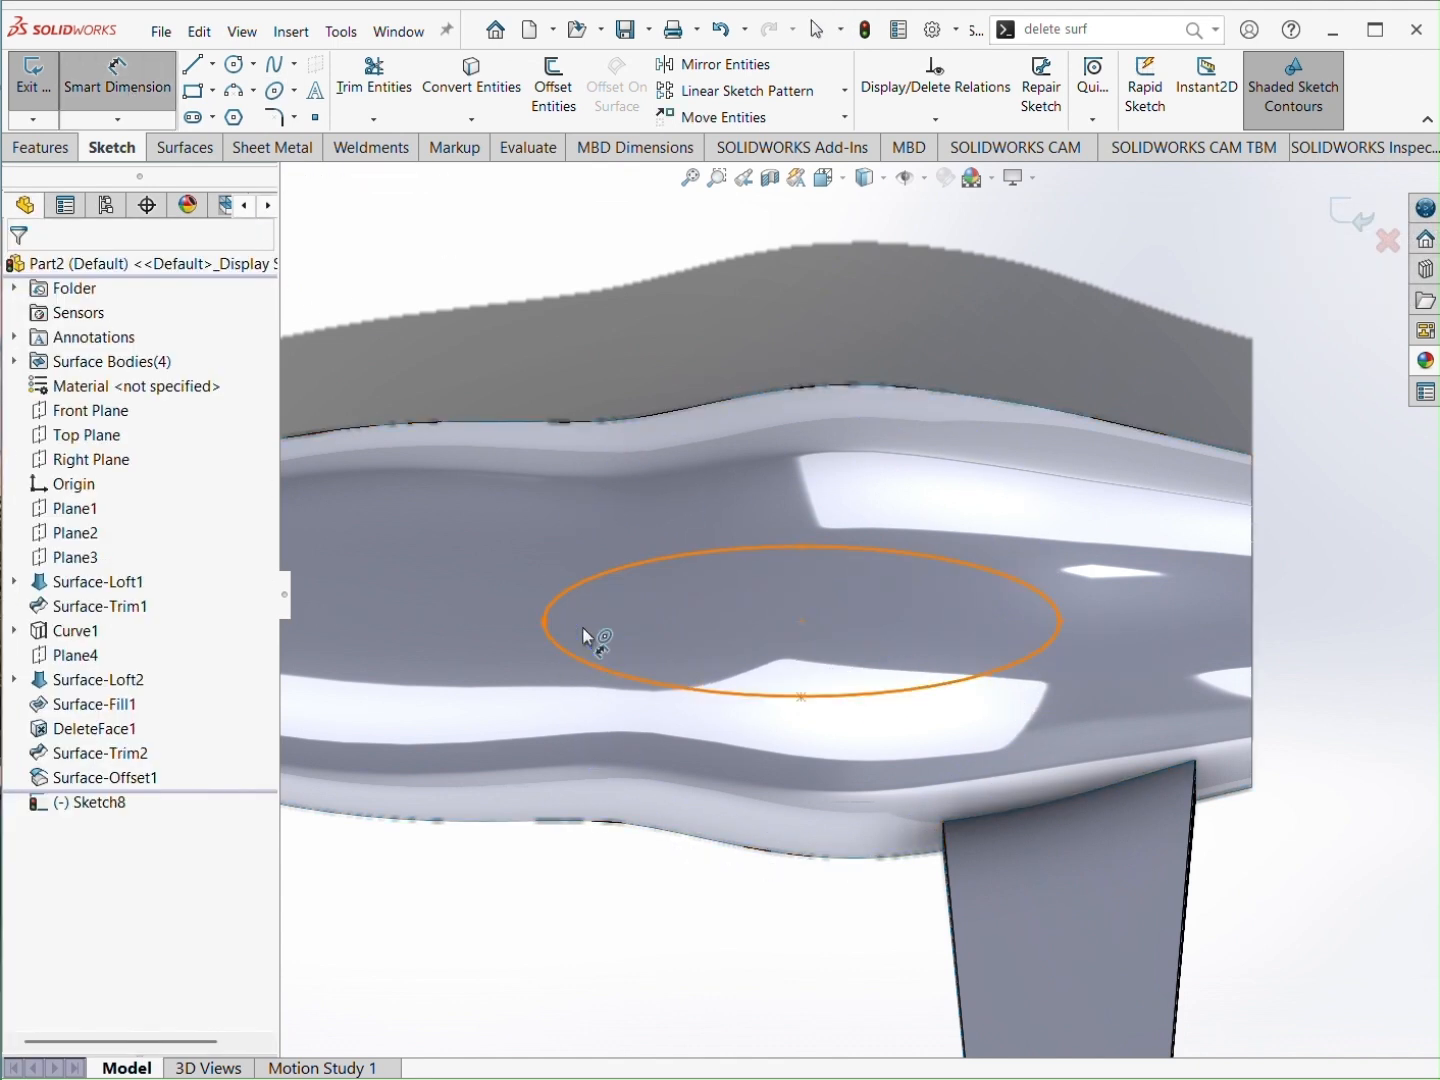
pyautogui.click(544, 622)
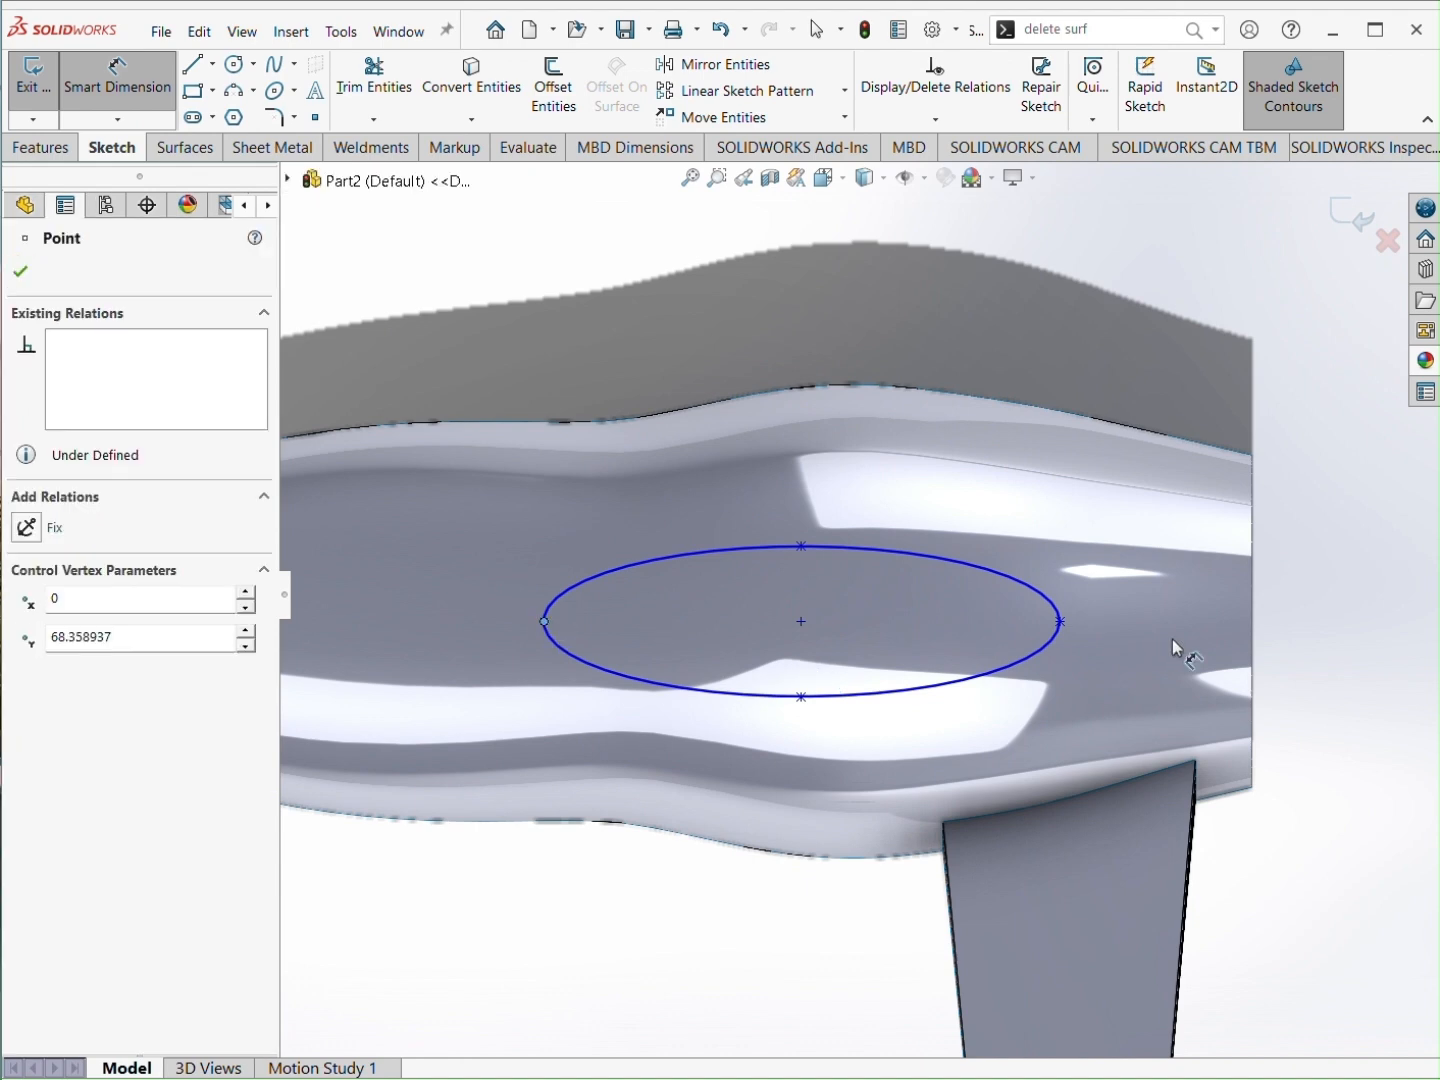
pyautogui.click(1062, 622)
pyautogui.click(1035, 500)
pyautogui.write('60')
pyautogui.press('Return')
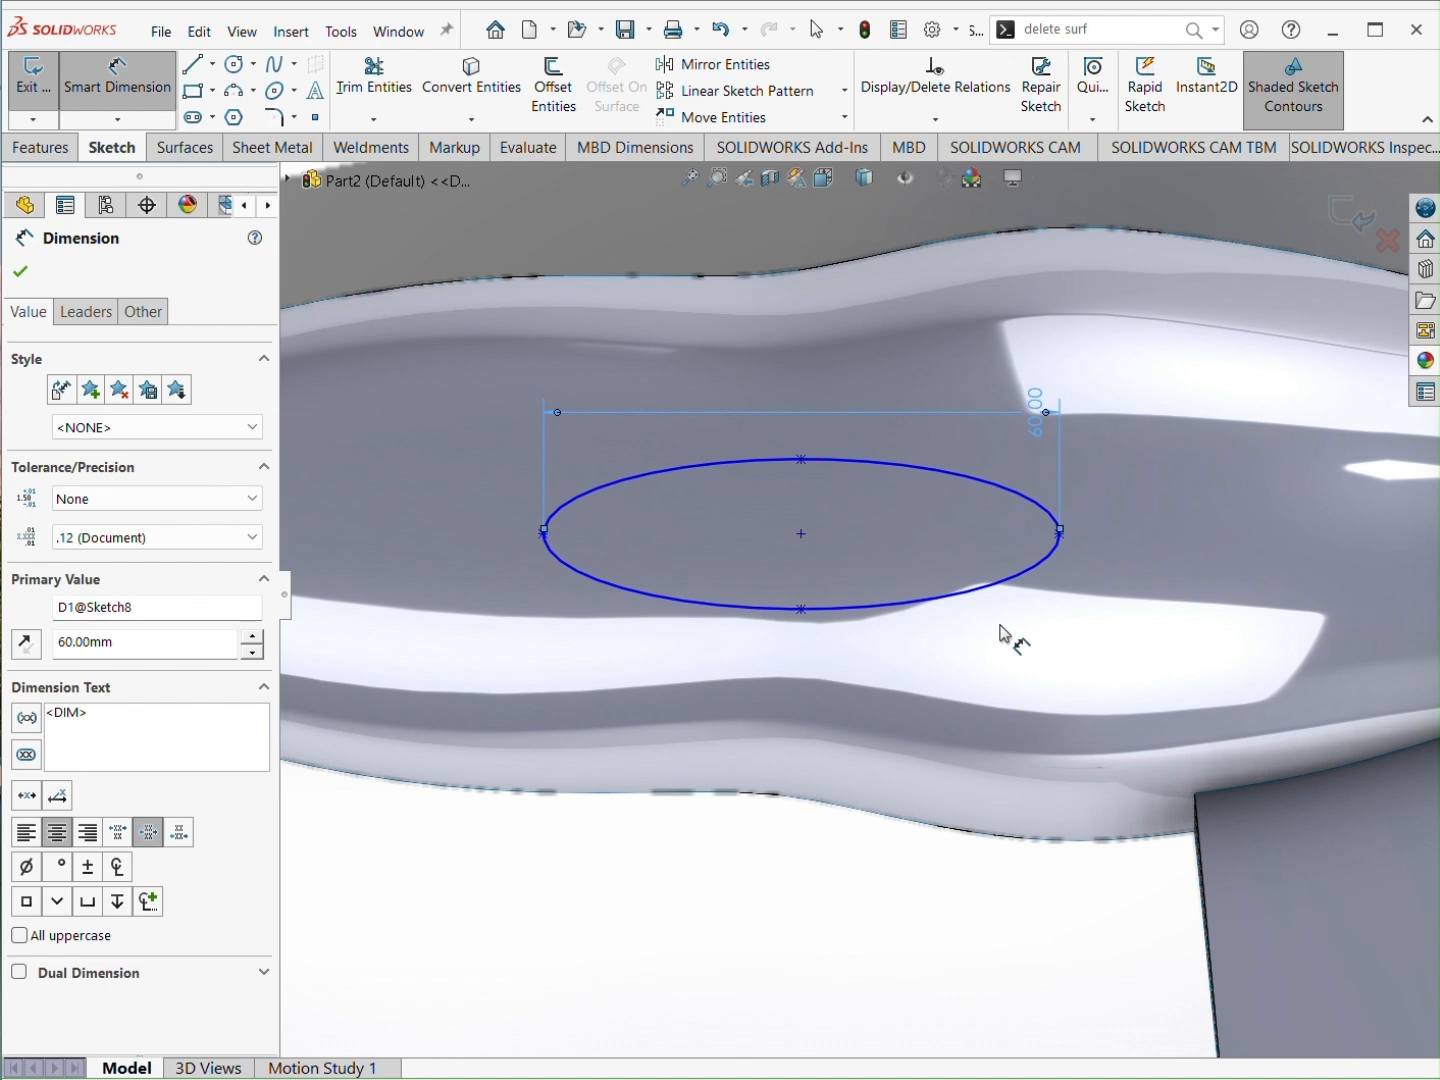
# Step: Dimension the ellipse's short axis between its end points at 35 mm
pyautogui.click(804, 461)
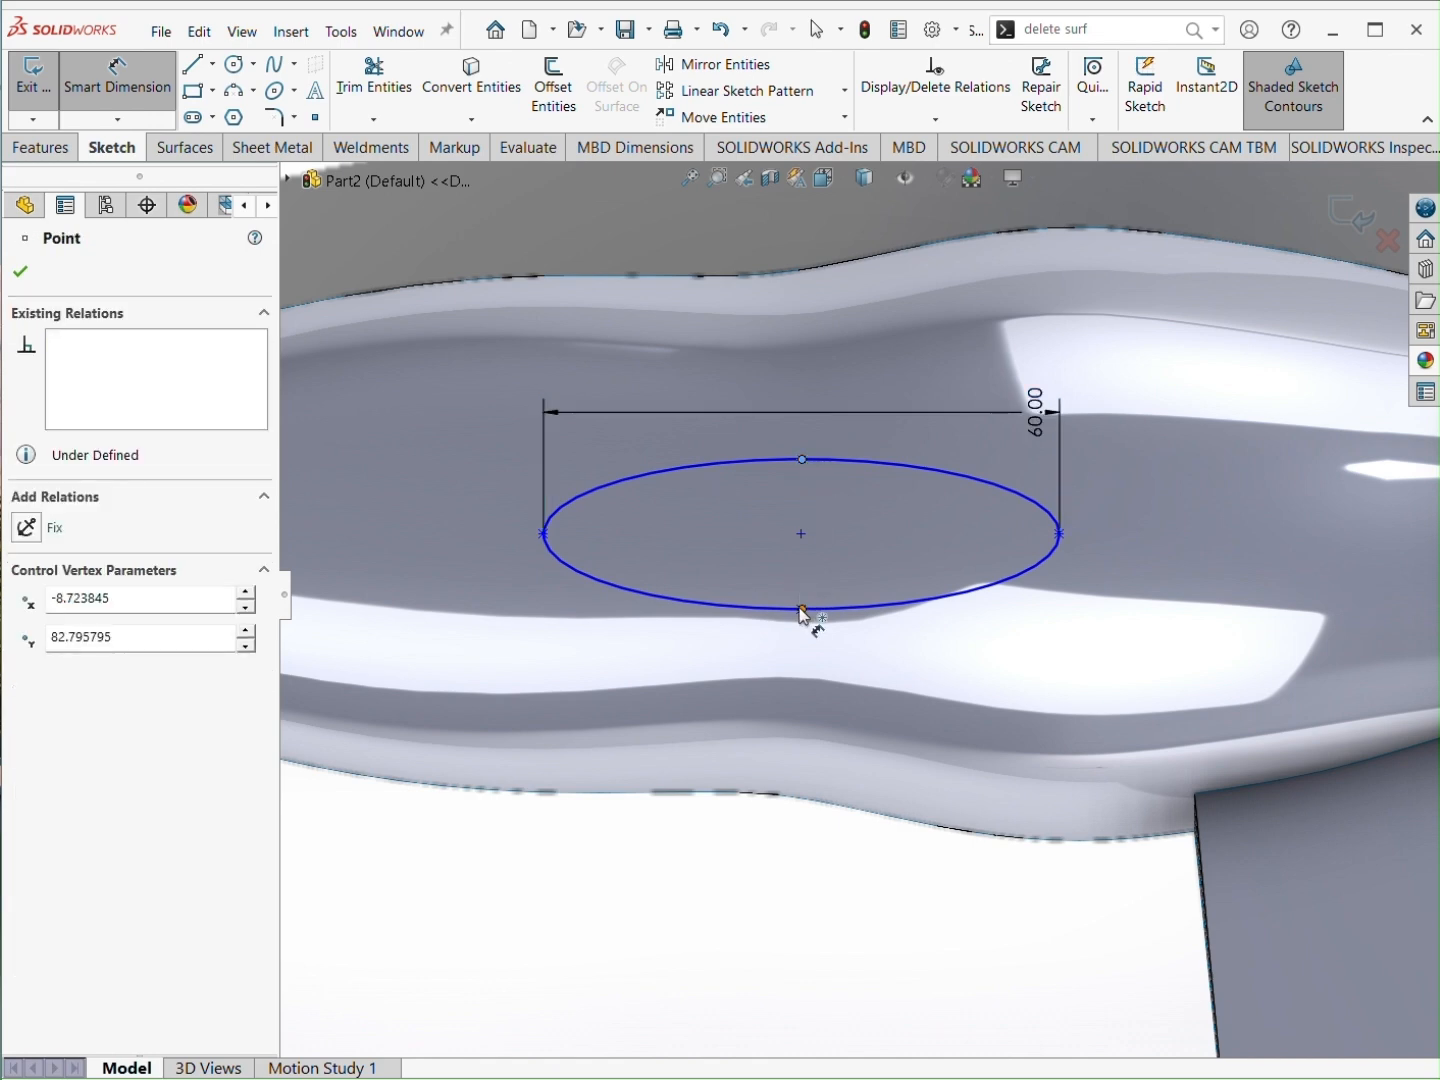
pyautogui.click(1141, 519)
pyautogui.write('35')
pyautogui.press('Return')
pyautogui.scroll(2, 851, 507)
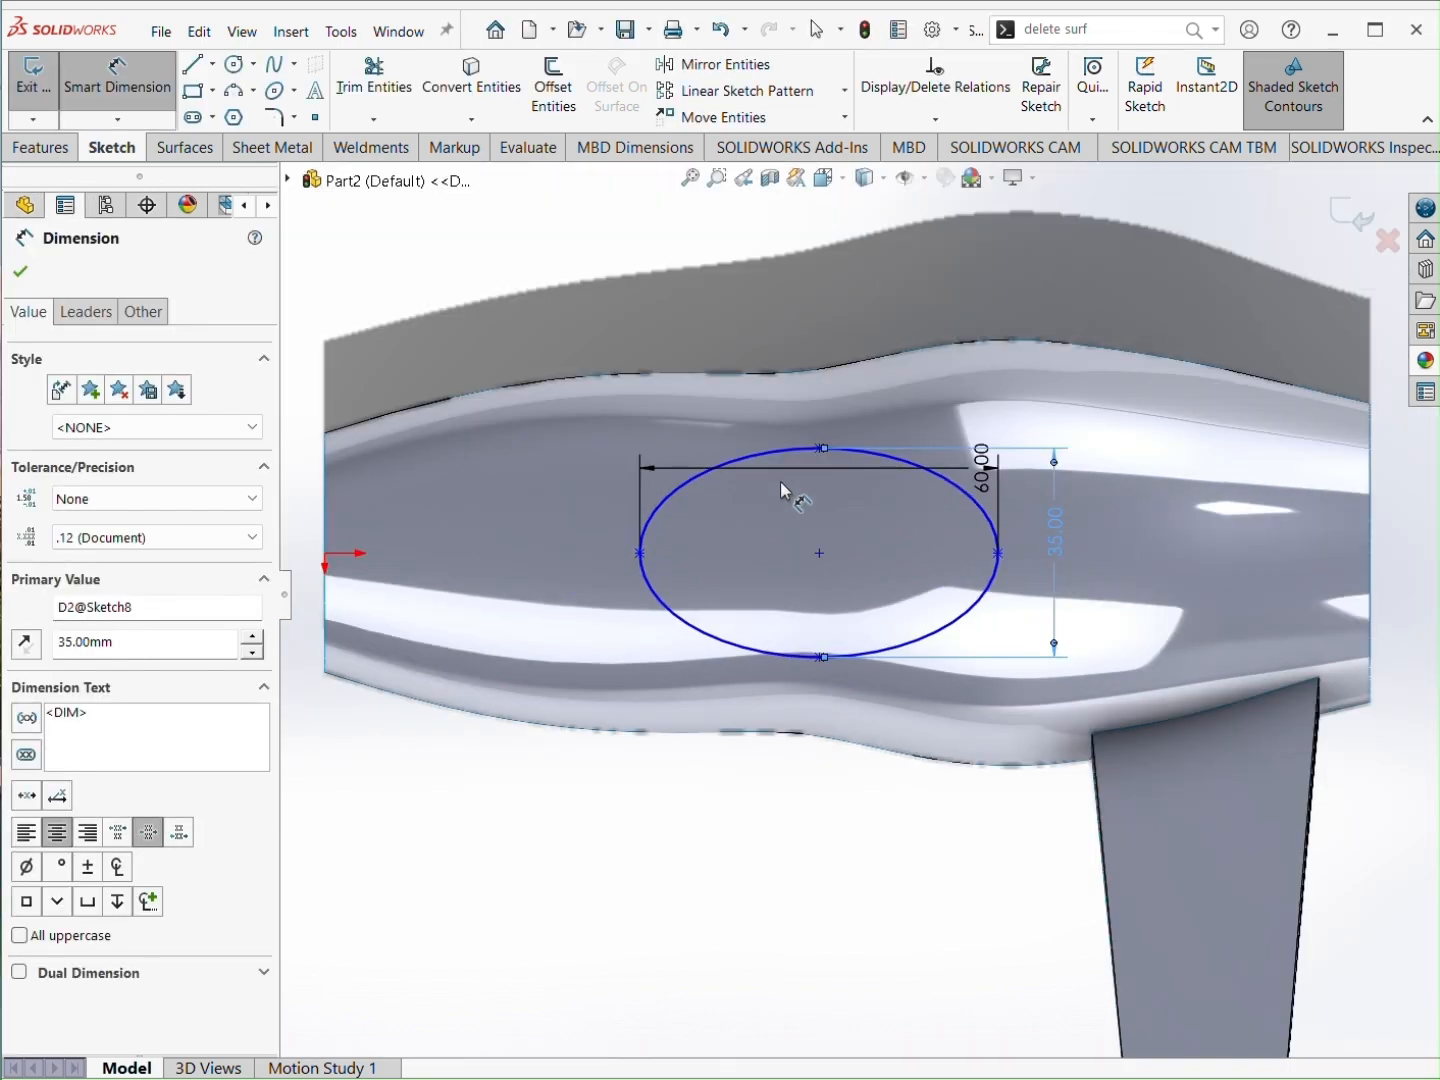
# Step: Dimension the distance from the origin to the ellipse's centre at 120 mm
pyautogui.scroll(-1, 728, 457)
pyautogui.scroll(1, 679, 483)
pyautogui.click(350, 590)
pyautogui.click(848, 581)
pyautogui.click(661, 867)
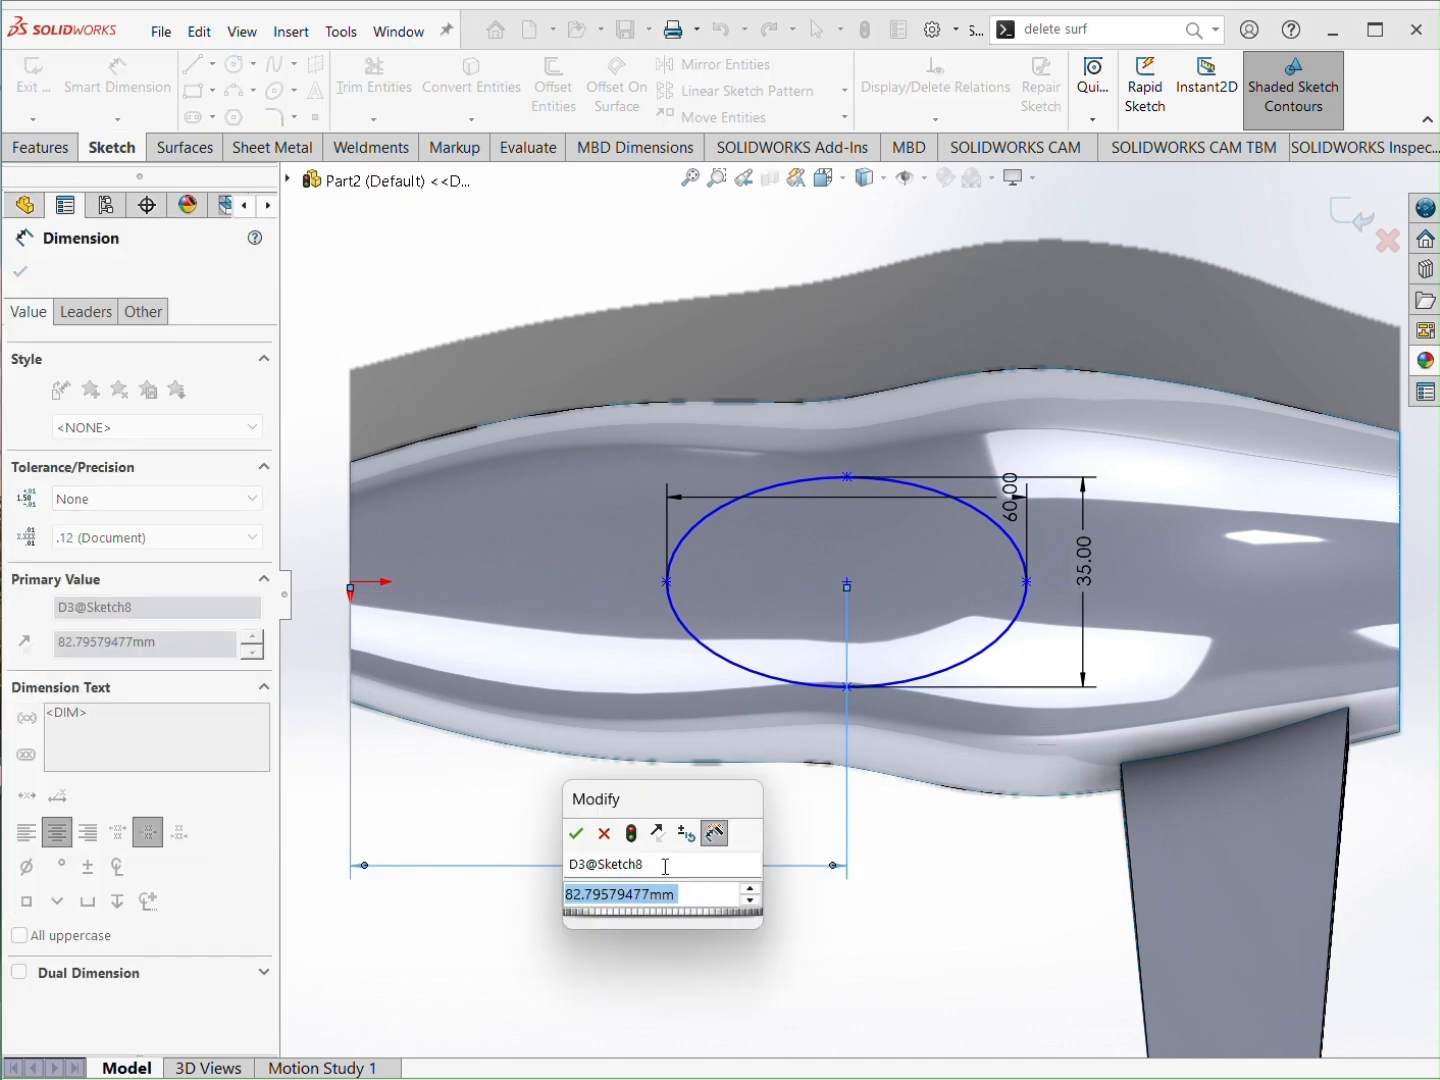
pyautogui.write('120')
pyautogui.press('Return')
pyautogui.scroll(2, 805, 665)
pyautogui.scroll(-2, 1064, 570)
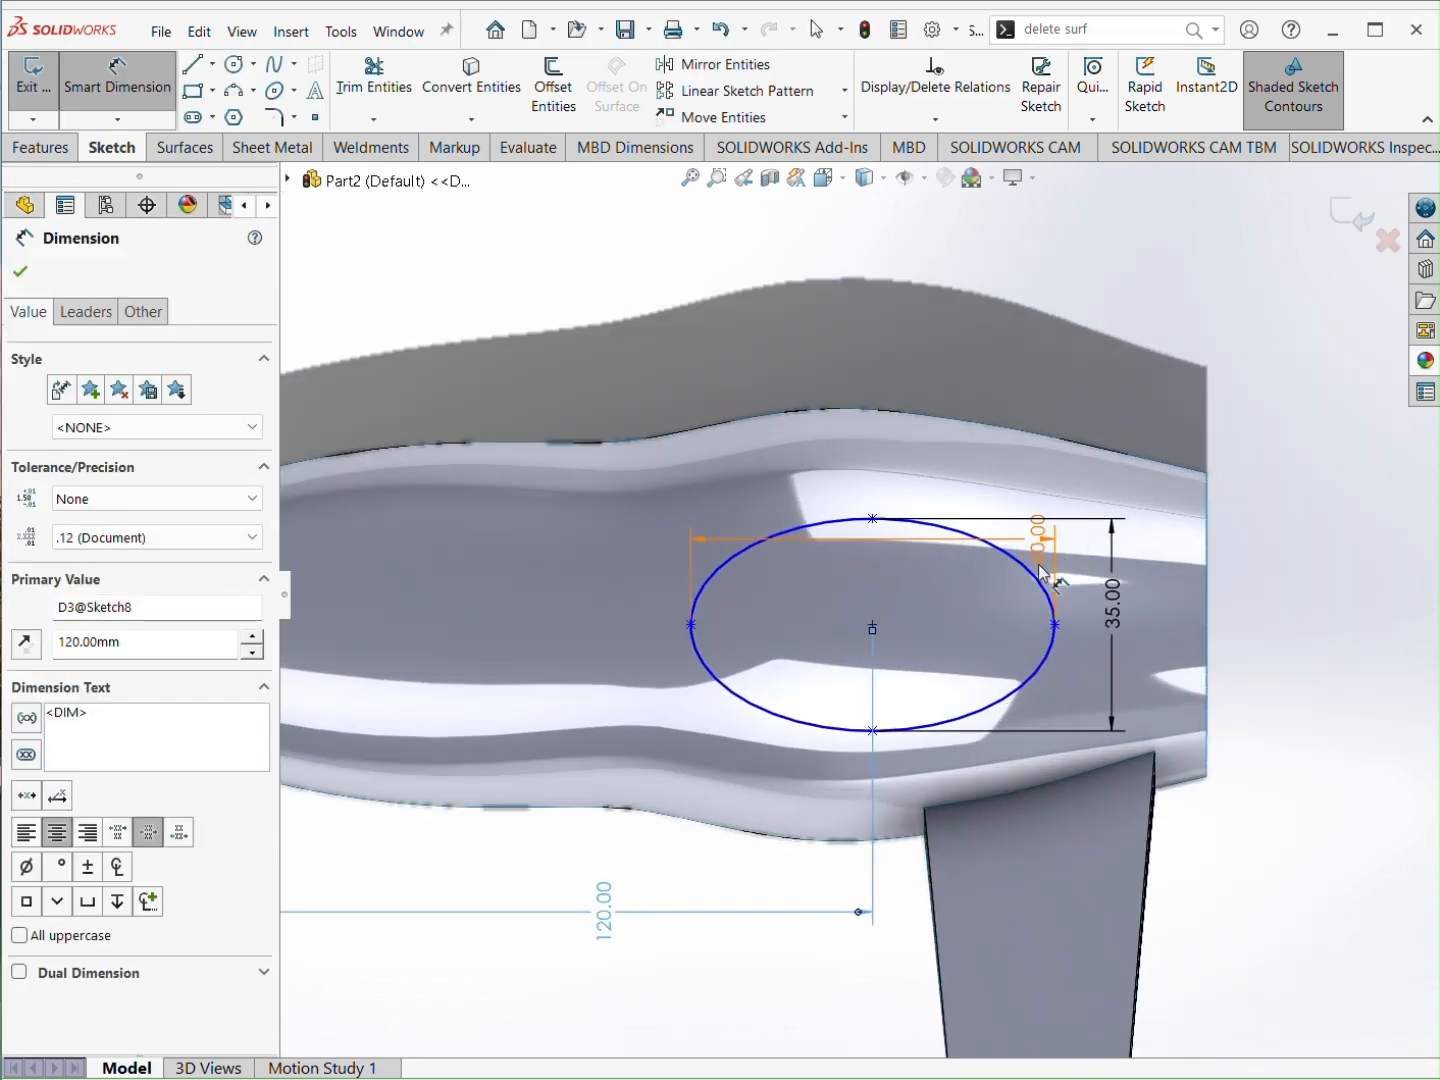
pyautogui.press('Escape')
# Step: Offset the ellipse inward by 5 mm using Offset Entities with Reverse enabled
pyautogui.click(746, 552)
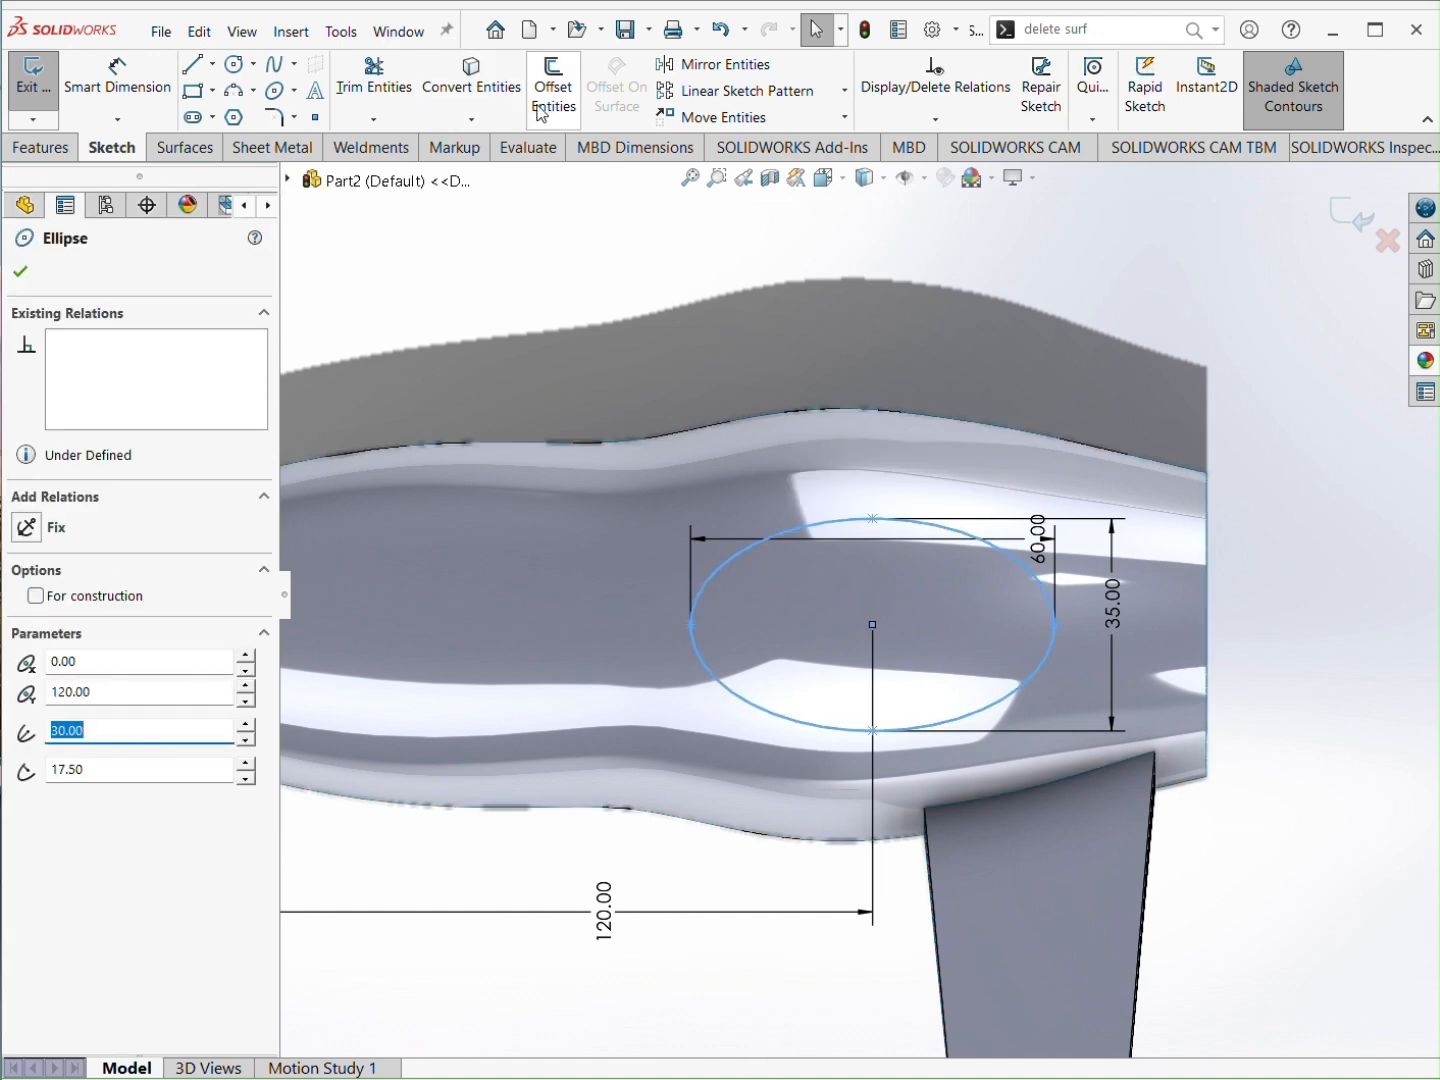
pyautogui.click(553, 88)
pyautogui.write('5')
pyautogui.press('Return')
pyautogui.click(120, 395)
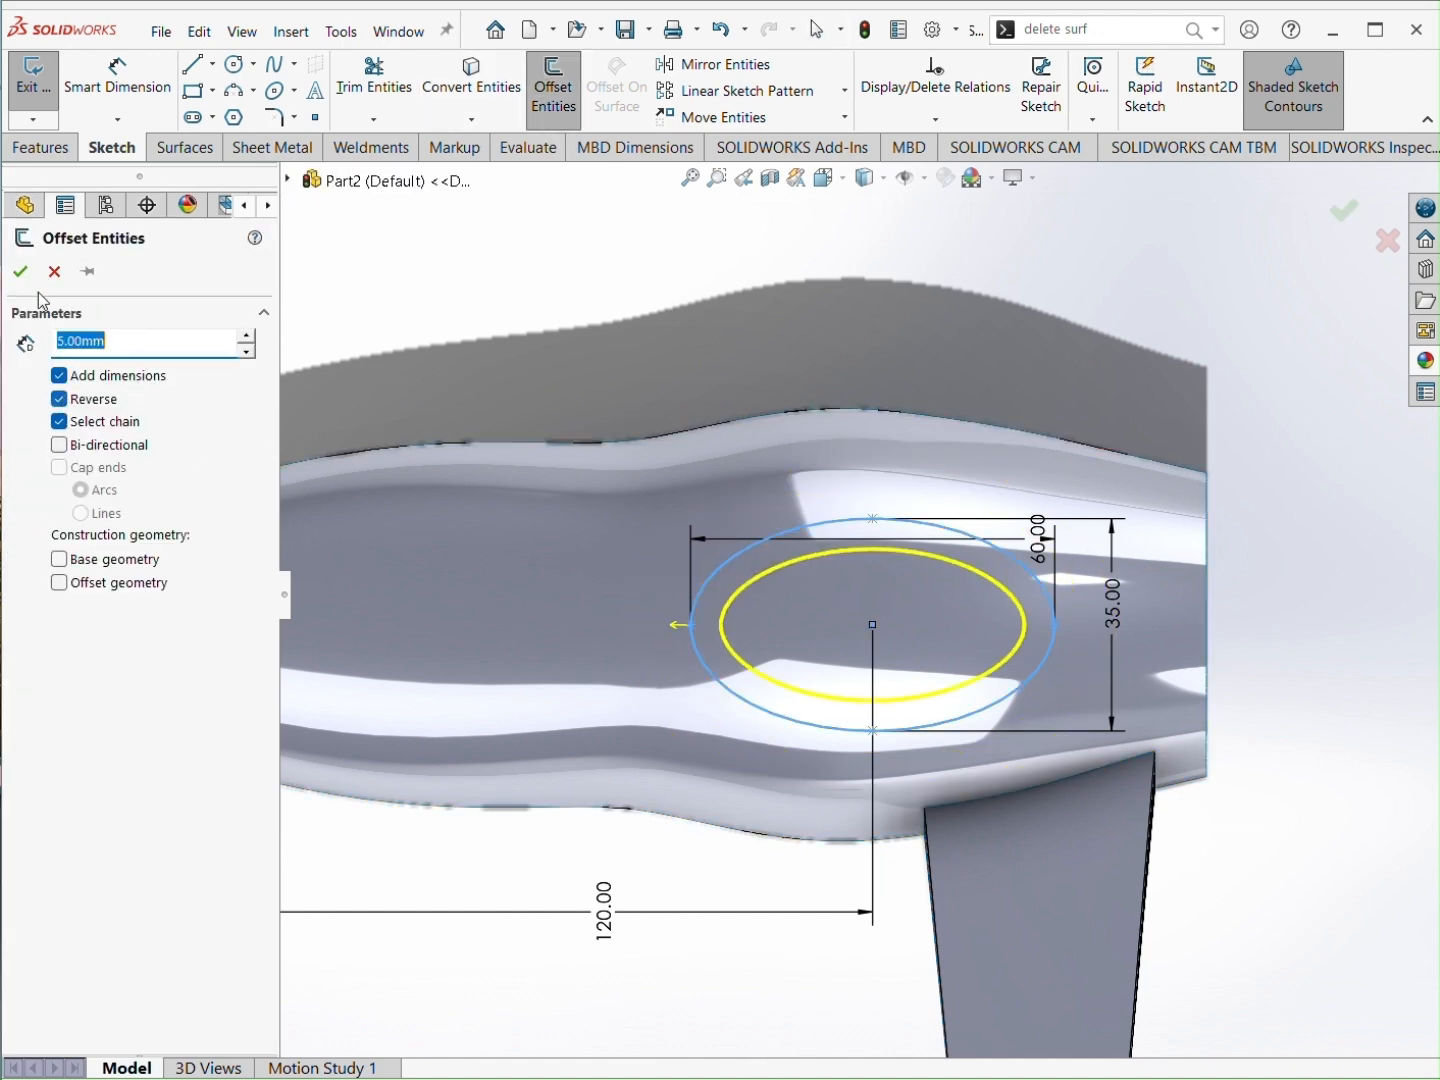
pyautogui.click(20, 271)
# Step: Align the ellipse's centre with the origin using a Vertical relation
pyautogui.scroll(2, 863, 592)
pyautogui.click(365, 617)
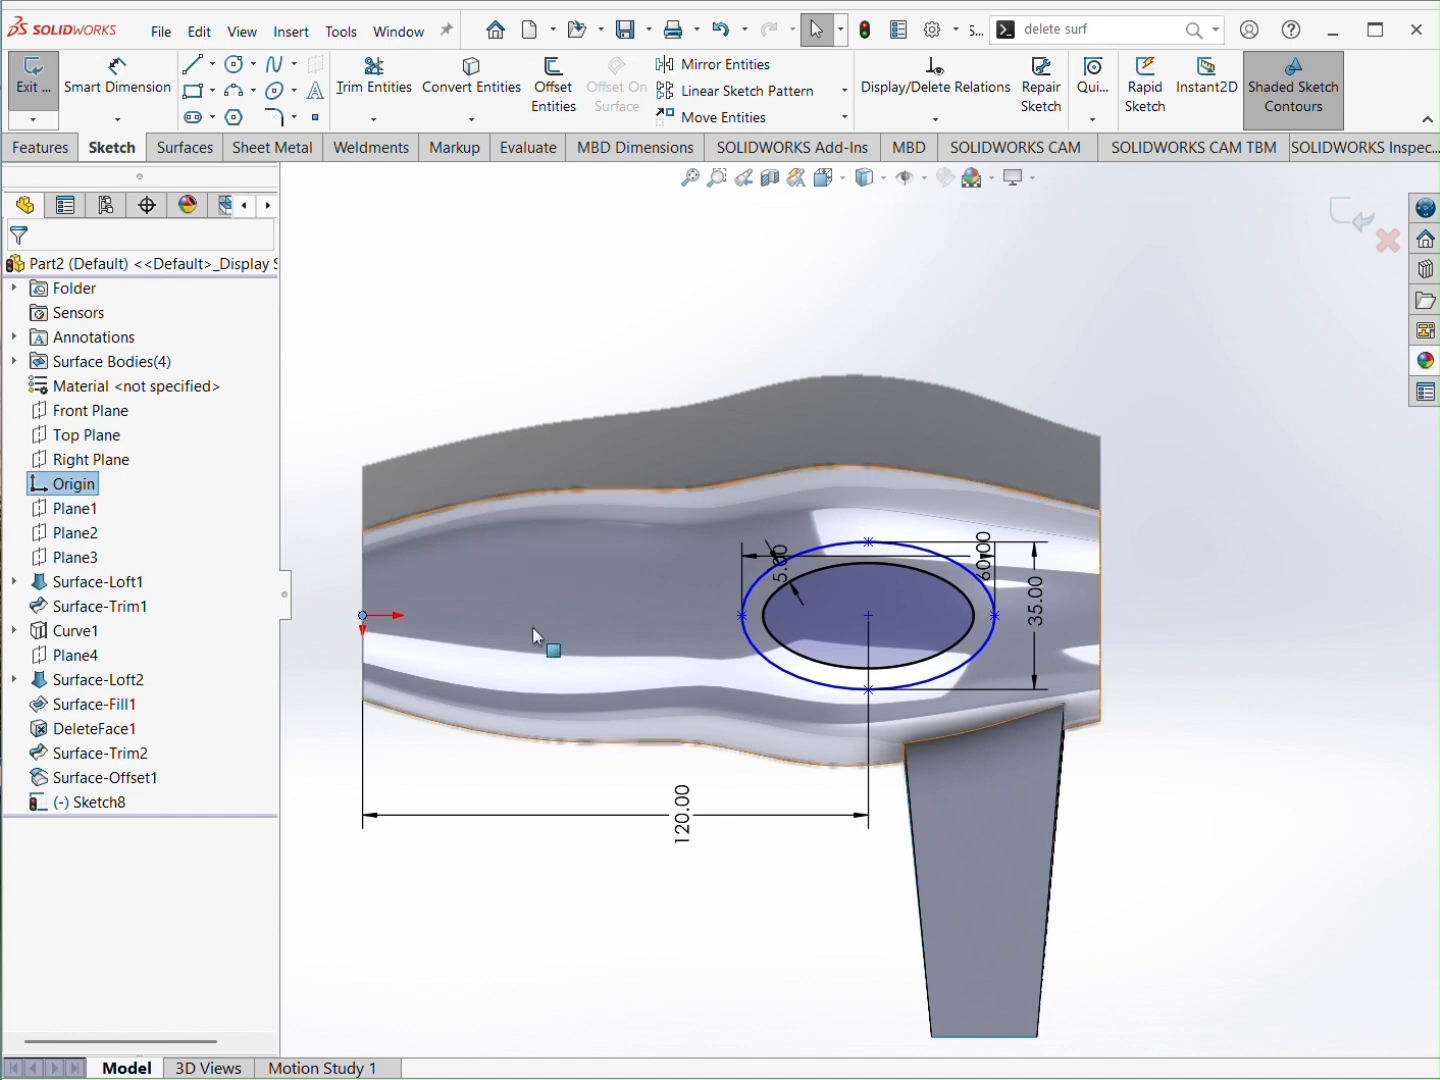
pyautogui.keyDown('ctrl'); pyautogui.click(868, 615); pyautogui.keyUp('ctrl')
pyautogui.click(926, 525)
pyautogui.hotkey('ctrl', 'z')
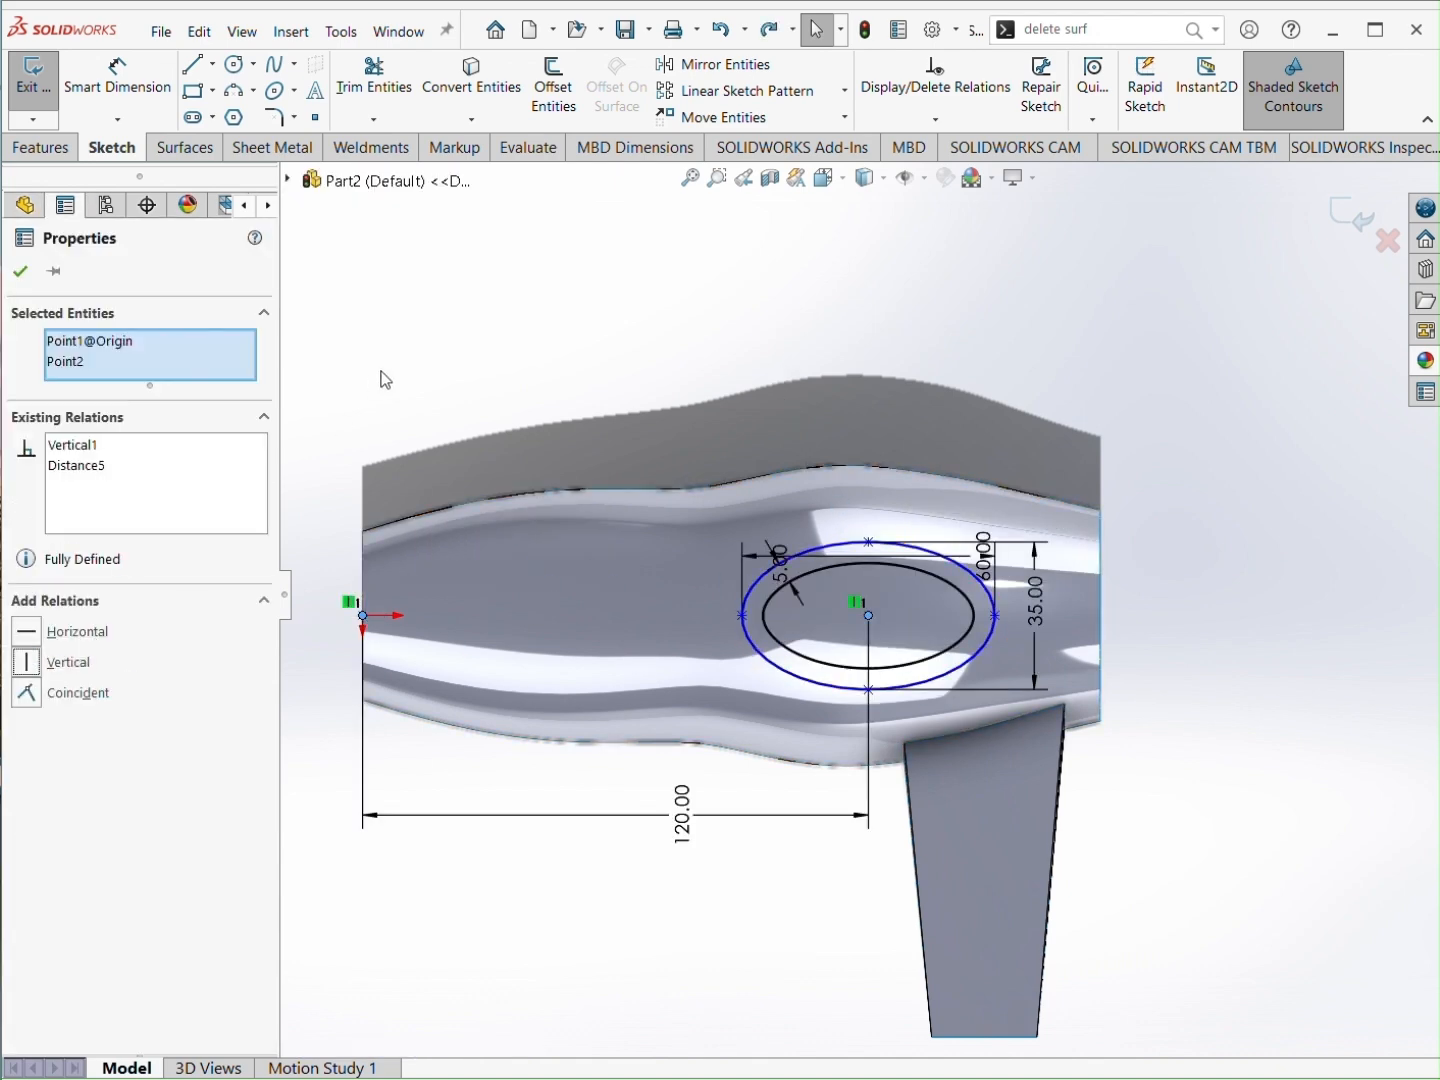
pyautogui.click(371, 379)
# Step: Trim the shell and its offset surface with the ellipse sketch using a Standard trim, cutting out the ring between the two ellipses
pyautogui.scroll(2, 851, 600)
pyautogui.scroll(-3, 825, 635)
pyautogui.moveTo(884, 722)
pyautogui.mouseDown(button='middle')
pyautogui.moveTo(797, 559)
pyautogui.moveTo(679, 559)
pyautogui.moveTo(424, 399)
pyautogui.mouseUp(button='middle')
pyautogui.click(162, 153)
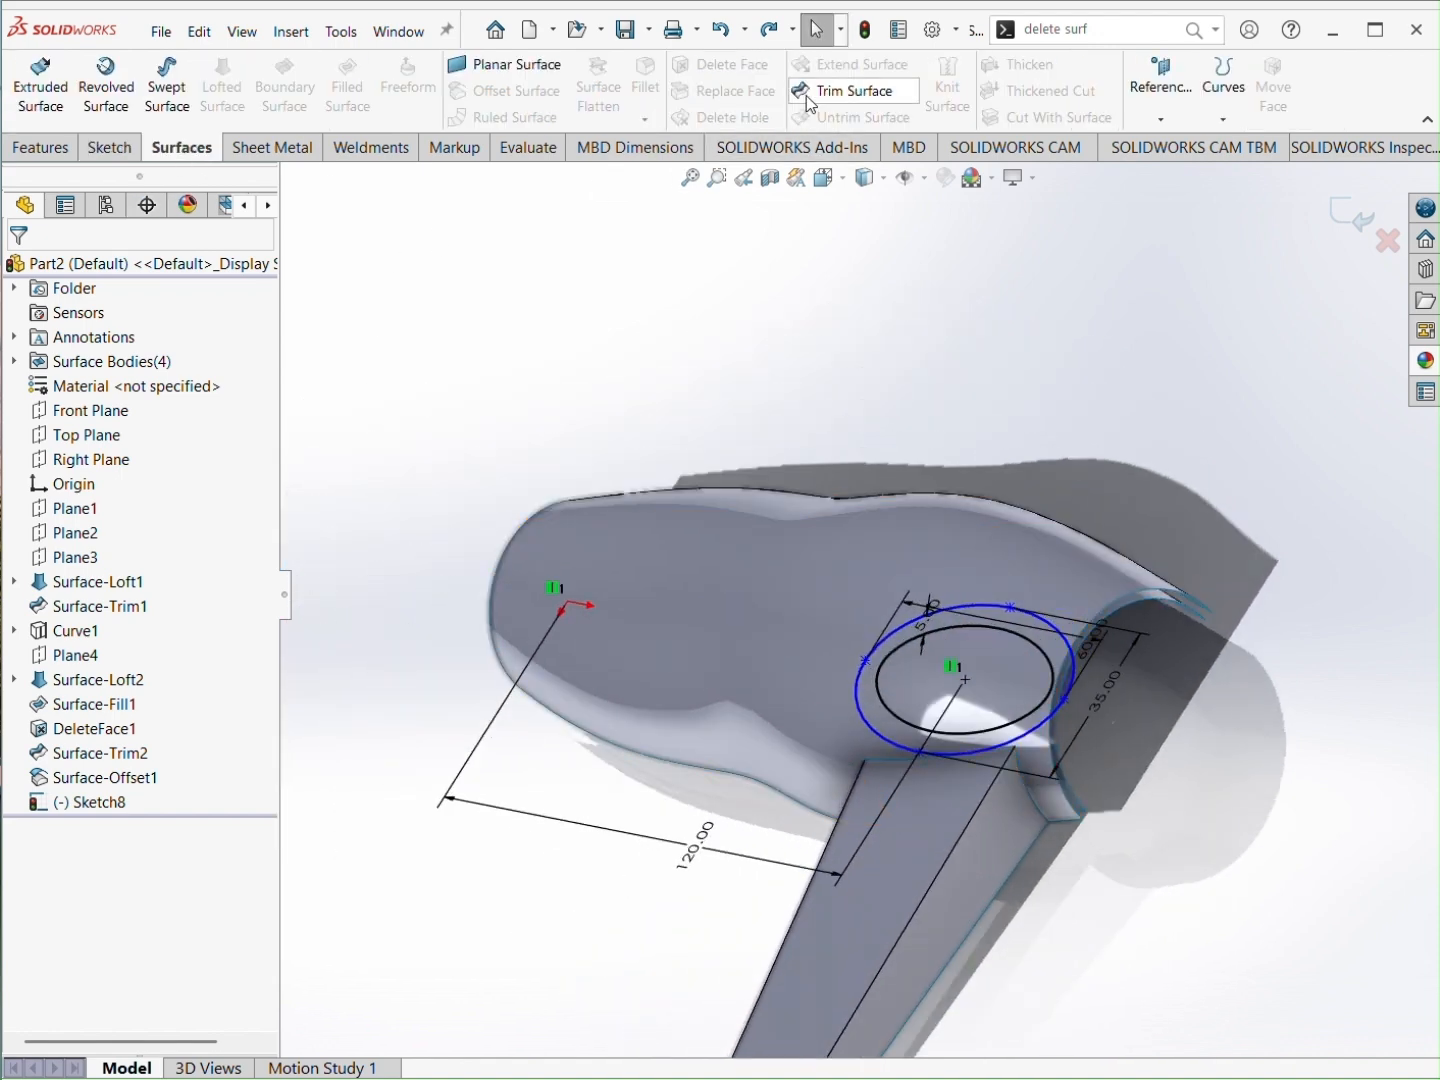
pyautogui.click(807, 94)
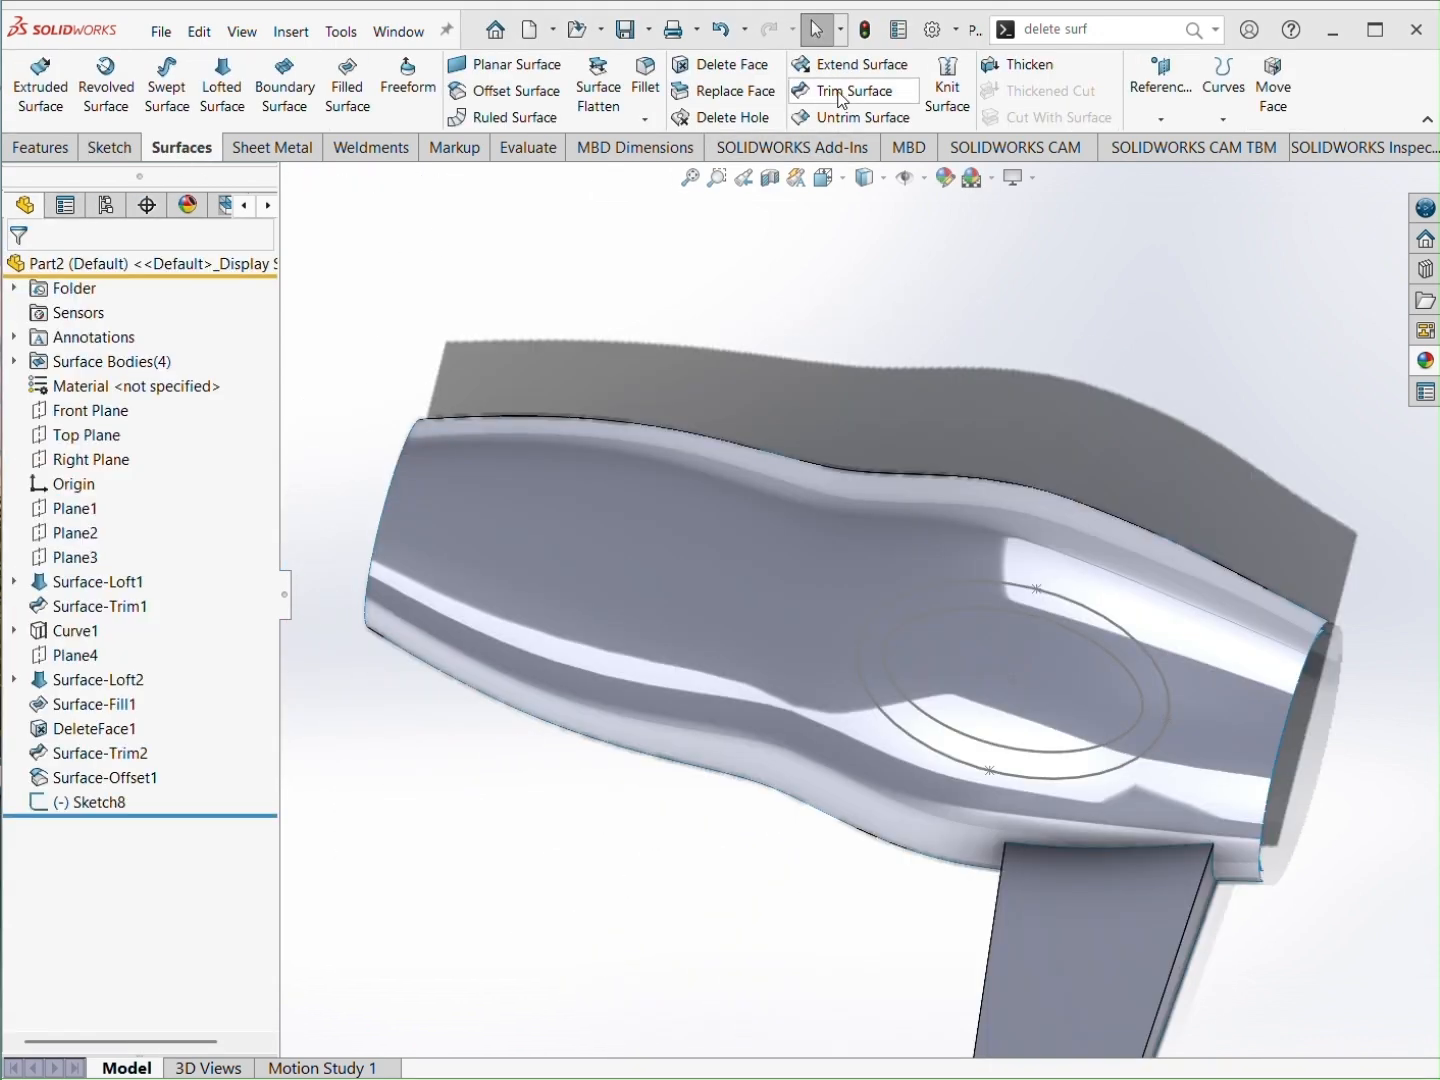
pyautogui.click(848, 94)
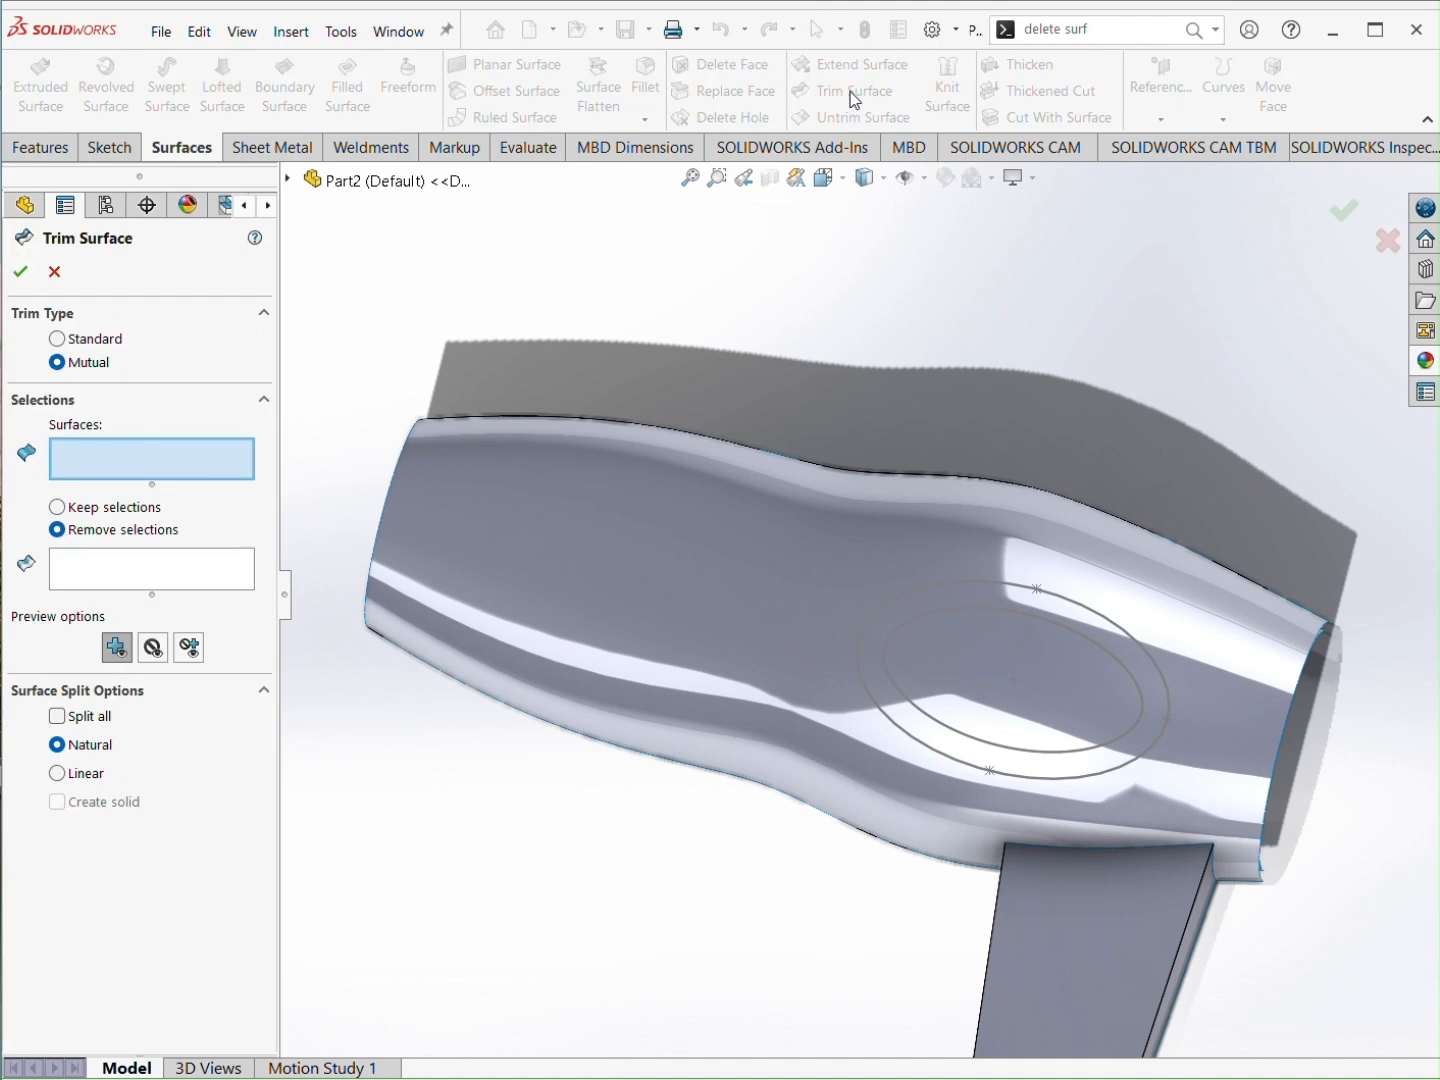
pyautogui.click(59, 338)
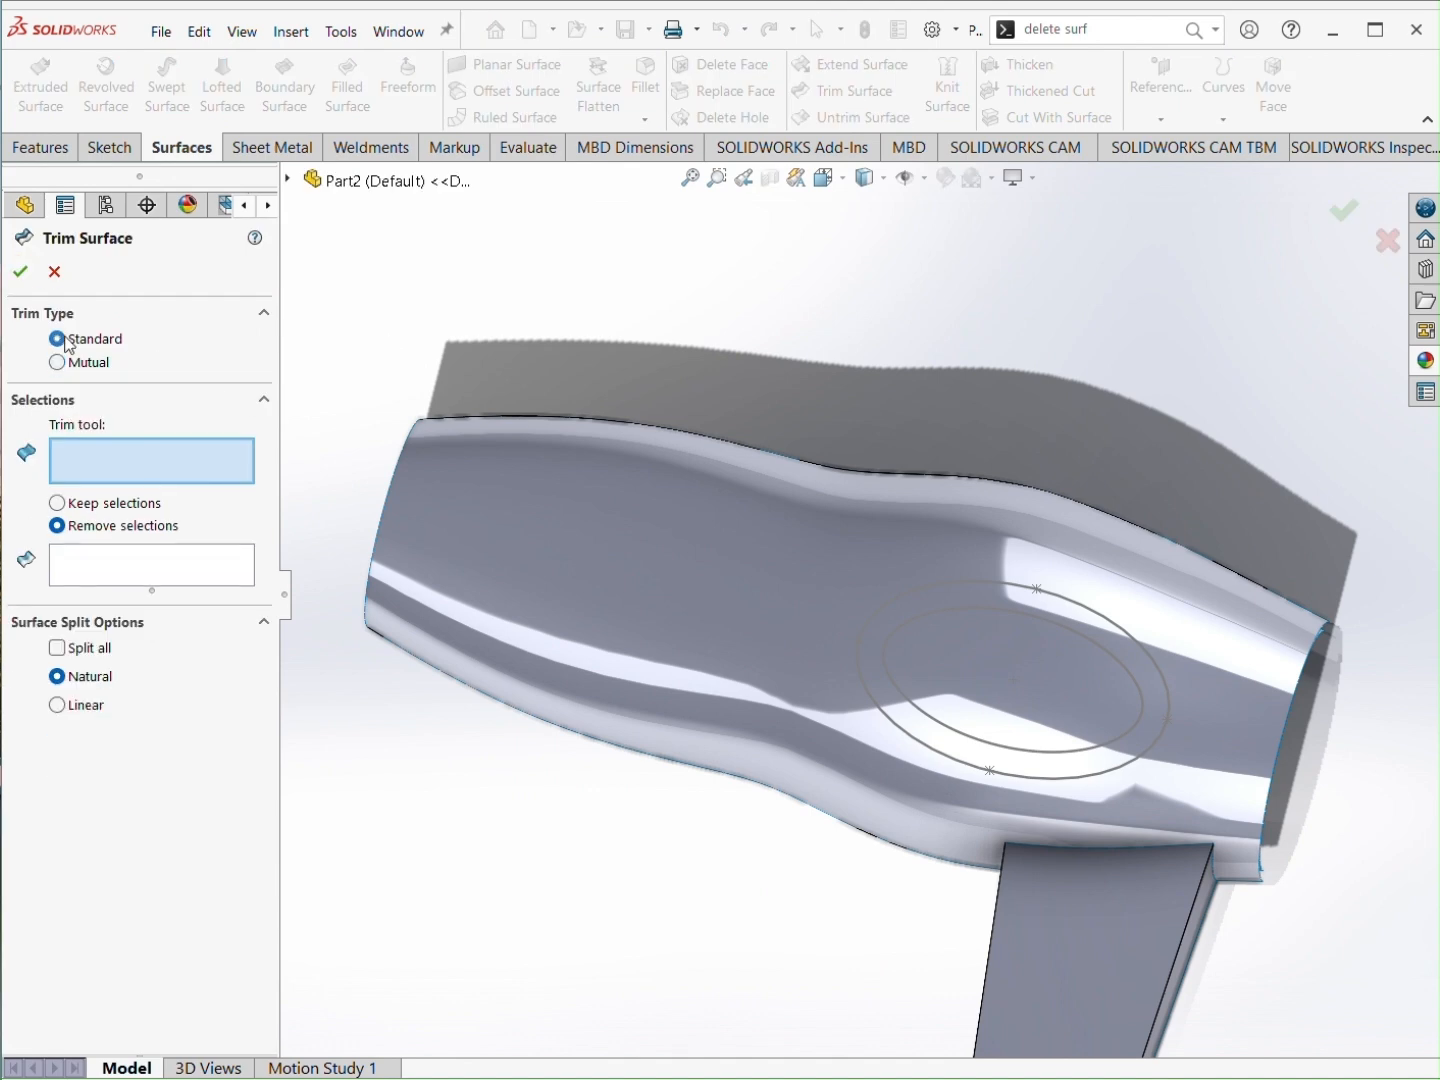
pyautogui.click(916, 596)
pyautogui.moveTo(1047, 784); pyautogui.dragTo(1108, 690, button='middle')
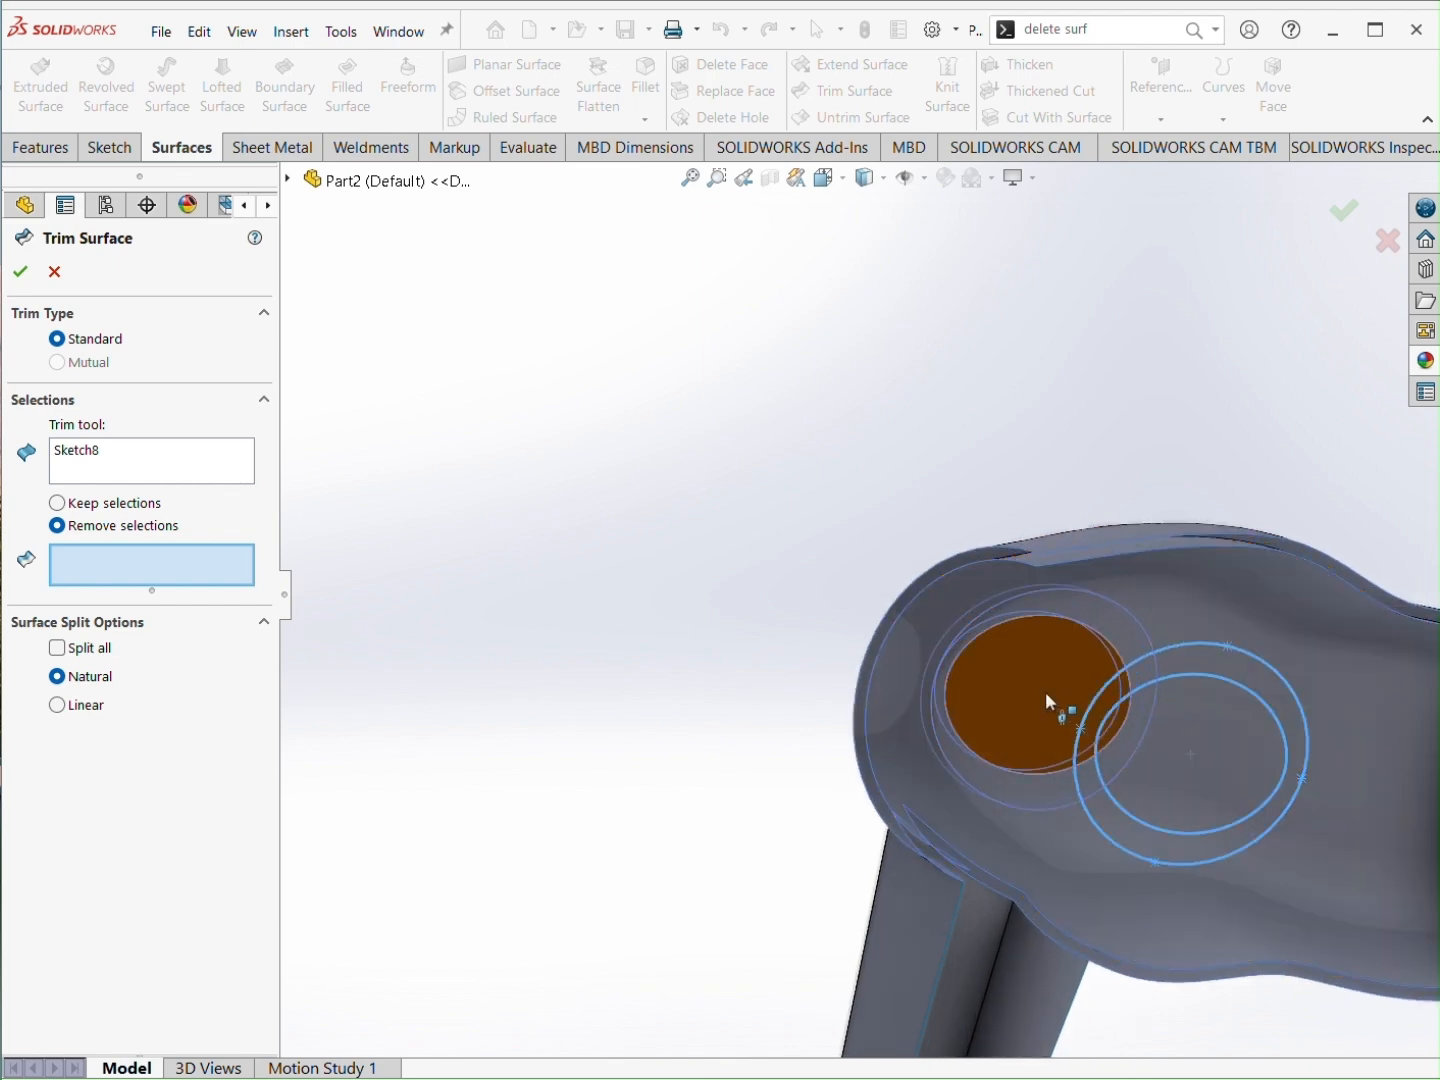
pyautogui.click(1062, 617)
pyautogui.moveTo(1062, 617); pyautogui.dragTo(649, 544, button='middle')
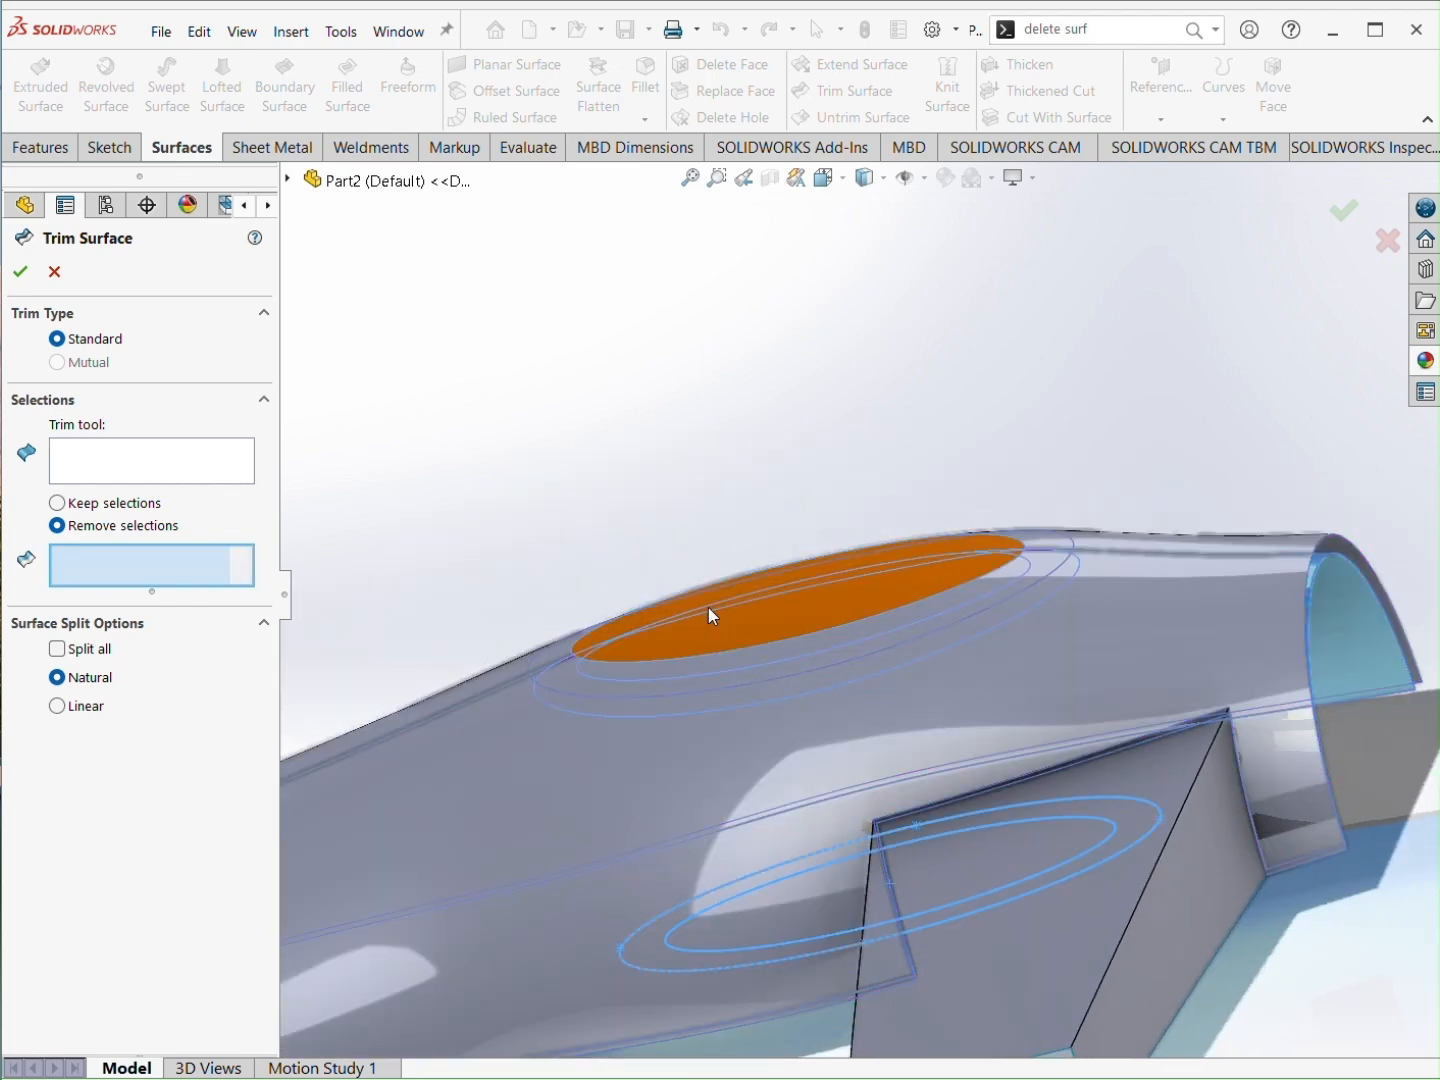
pyautogui.click(708, 608)
pyautogui.click(563, 688)
pyautogui.click(23, 272)
pyautogui.moveTo(582, 410); pyautogui.dragTo(932, 505, button='middle')
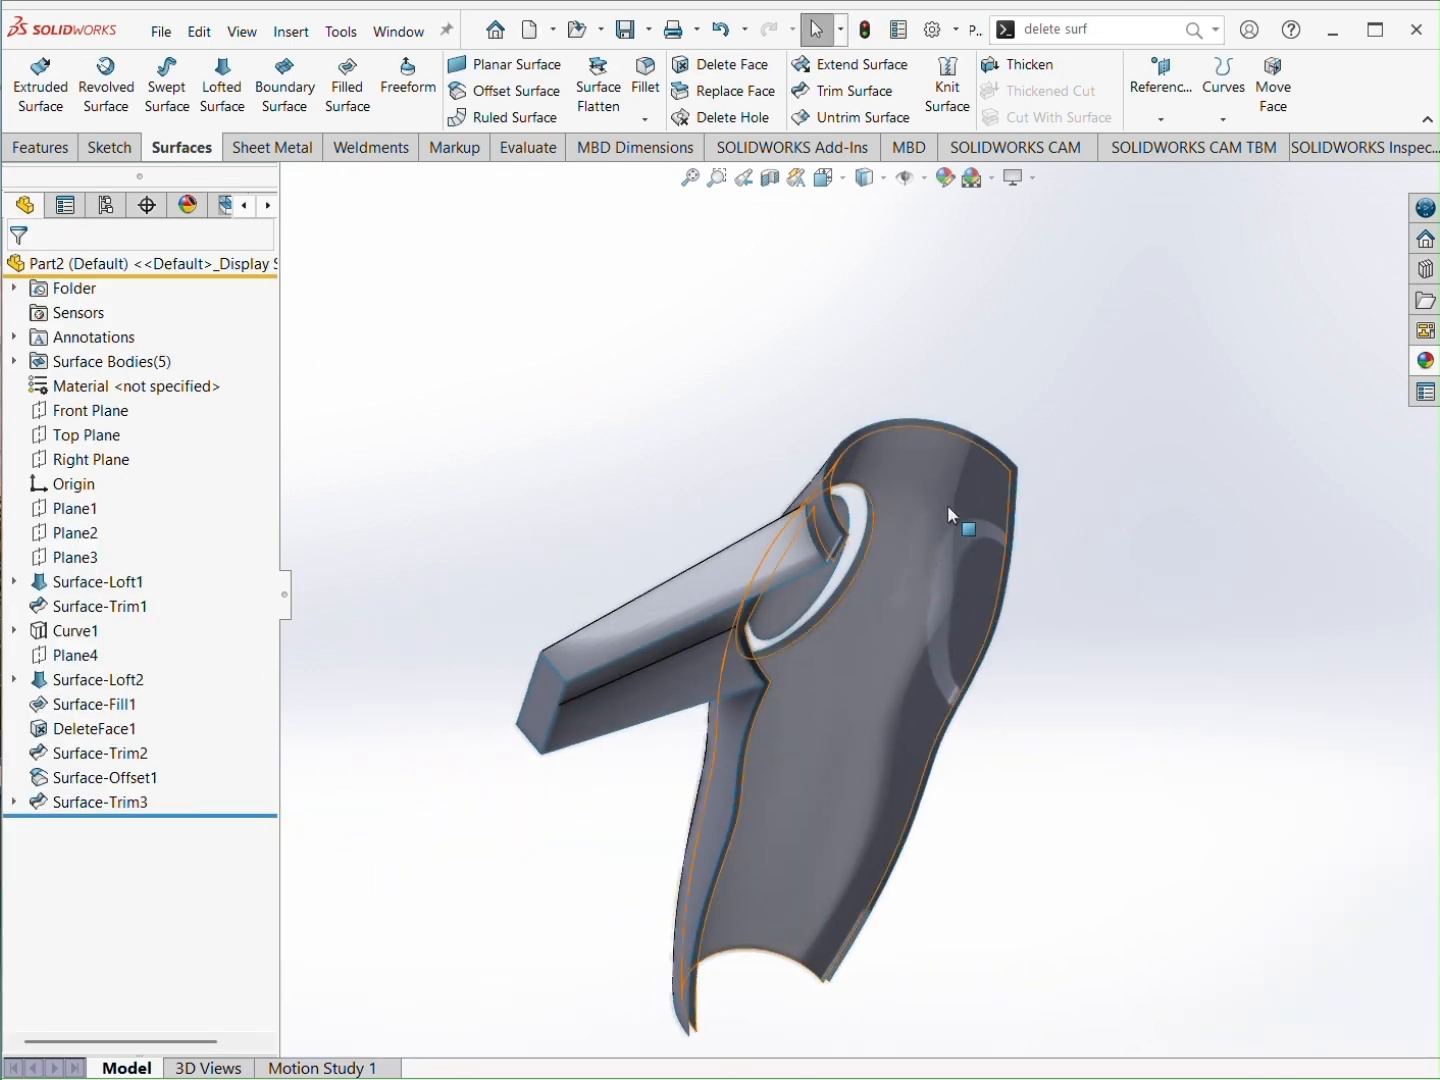
# Step: Fill the elliptical ring gap with a Filled Surface between the shell's opening edge and the inner elliptical patch's edge
pyautogui.click(946, 508)
pyautogui.click(1039, 449)
pyautogui.moveTo(1038, 460); pyautogui.dragTo(1063, 662, button='middle')
pyautogui.scroll(-2, 848, 540)
pyautogui.moveTo(834, 548); pyautogui.dragTo(796, 528, button='middle')
pyautogui.click(347, 97)
pyautogui.click(791, 595)
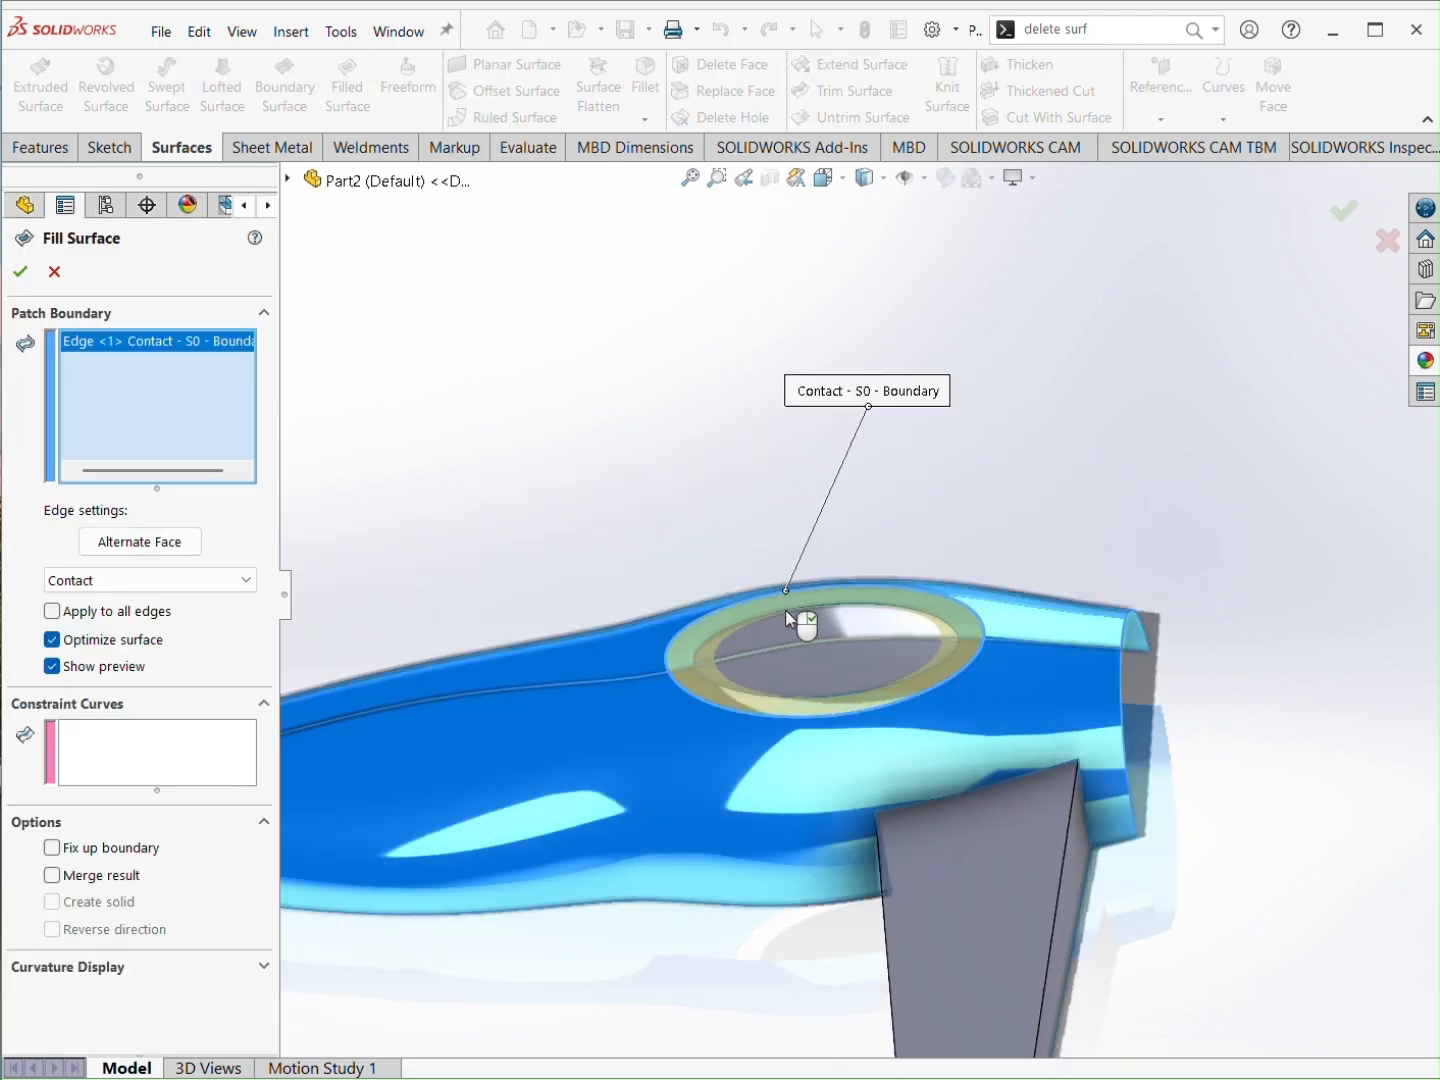
pyautogui.moveTo(790, 622); pyautogui.dragTo(745, 686, button='middle')
pyautogui.scroll(-3, 745, 685)
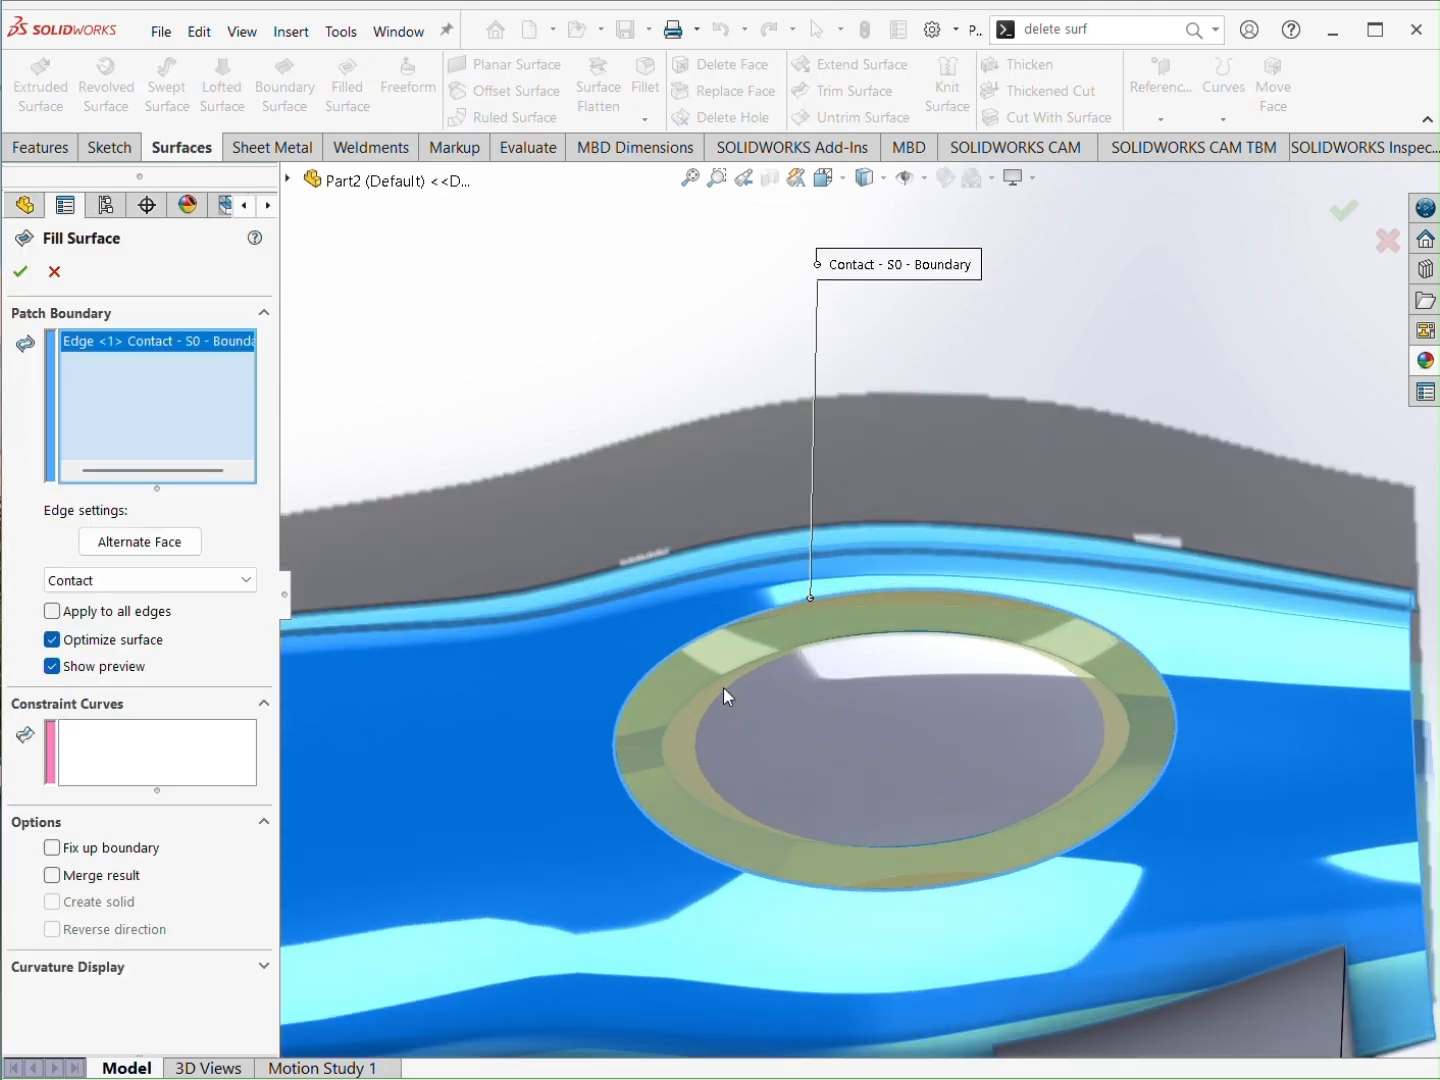
pyautogui.click(735, 669)
pyautogui.click(20, 271)
pyautogui.press('f')
# Step: Start a sketch on the Top Plane and add a vertical infinite-length construction line through the origin
pyautogui.click(85, 435)
pyautogui.click(93, 401)
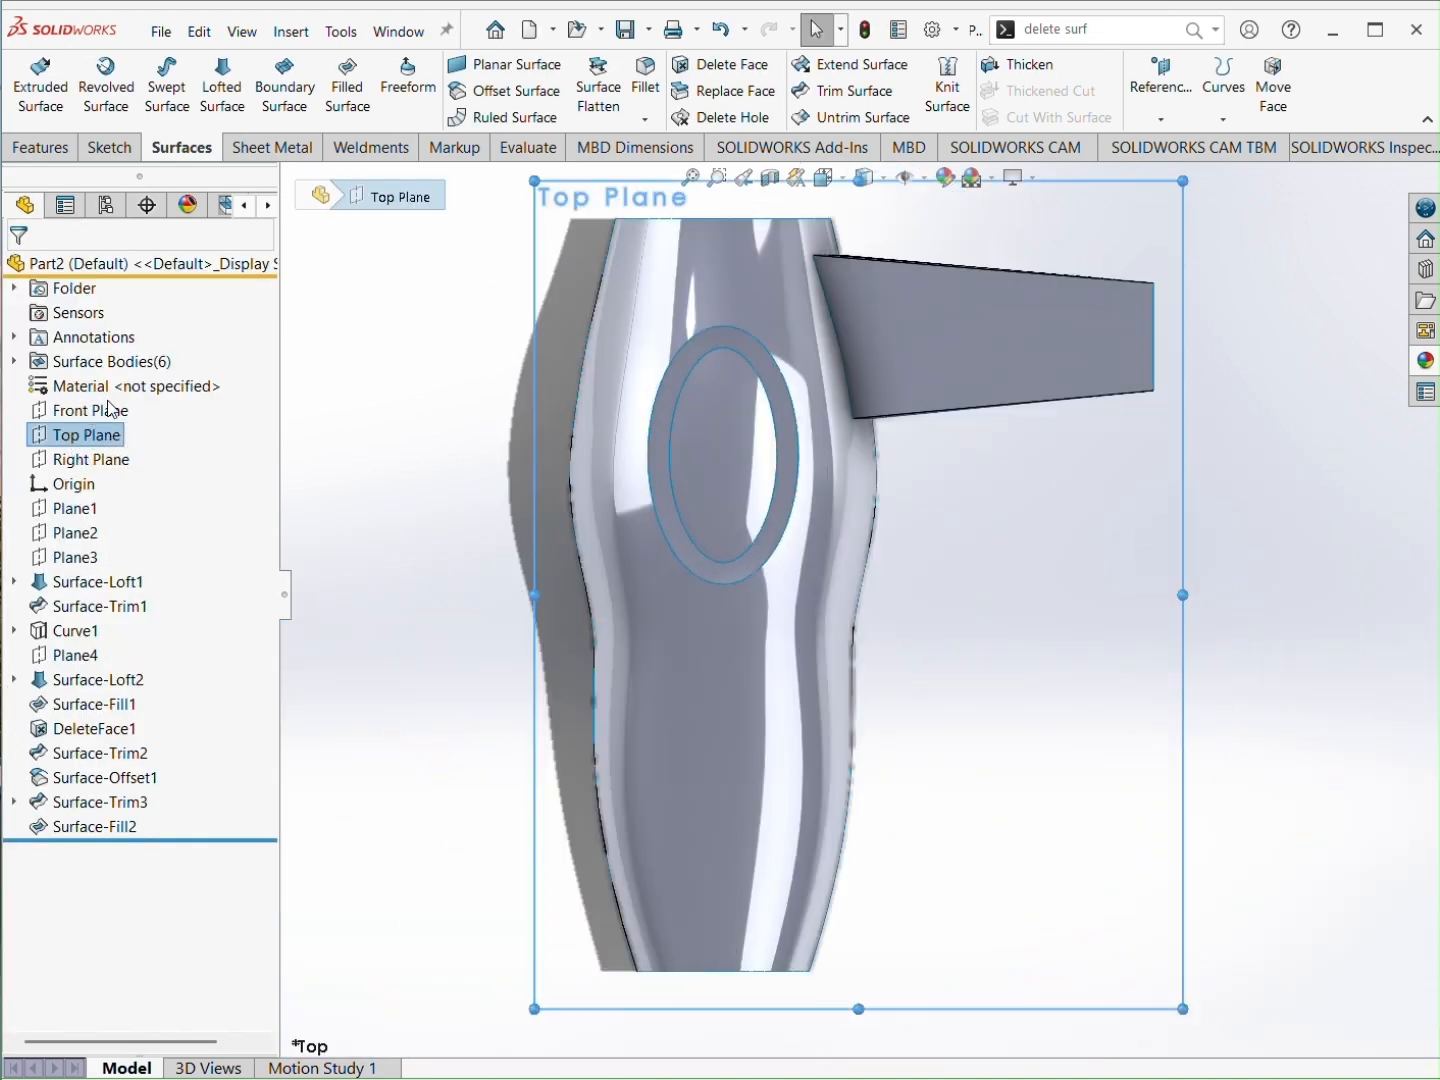
pyautogui.click(198, 65)
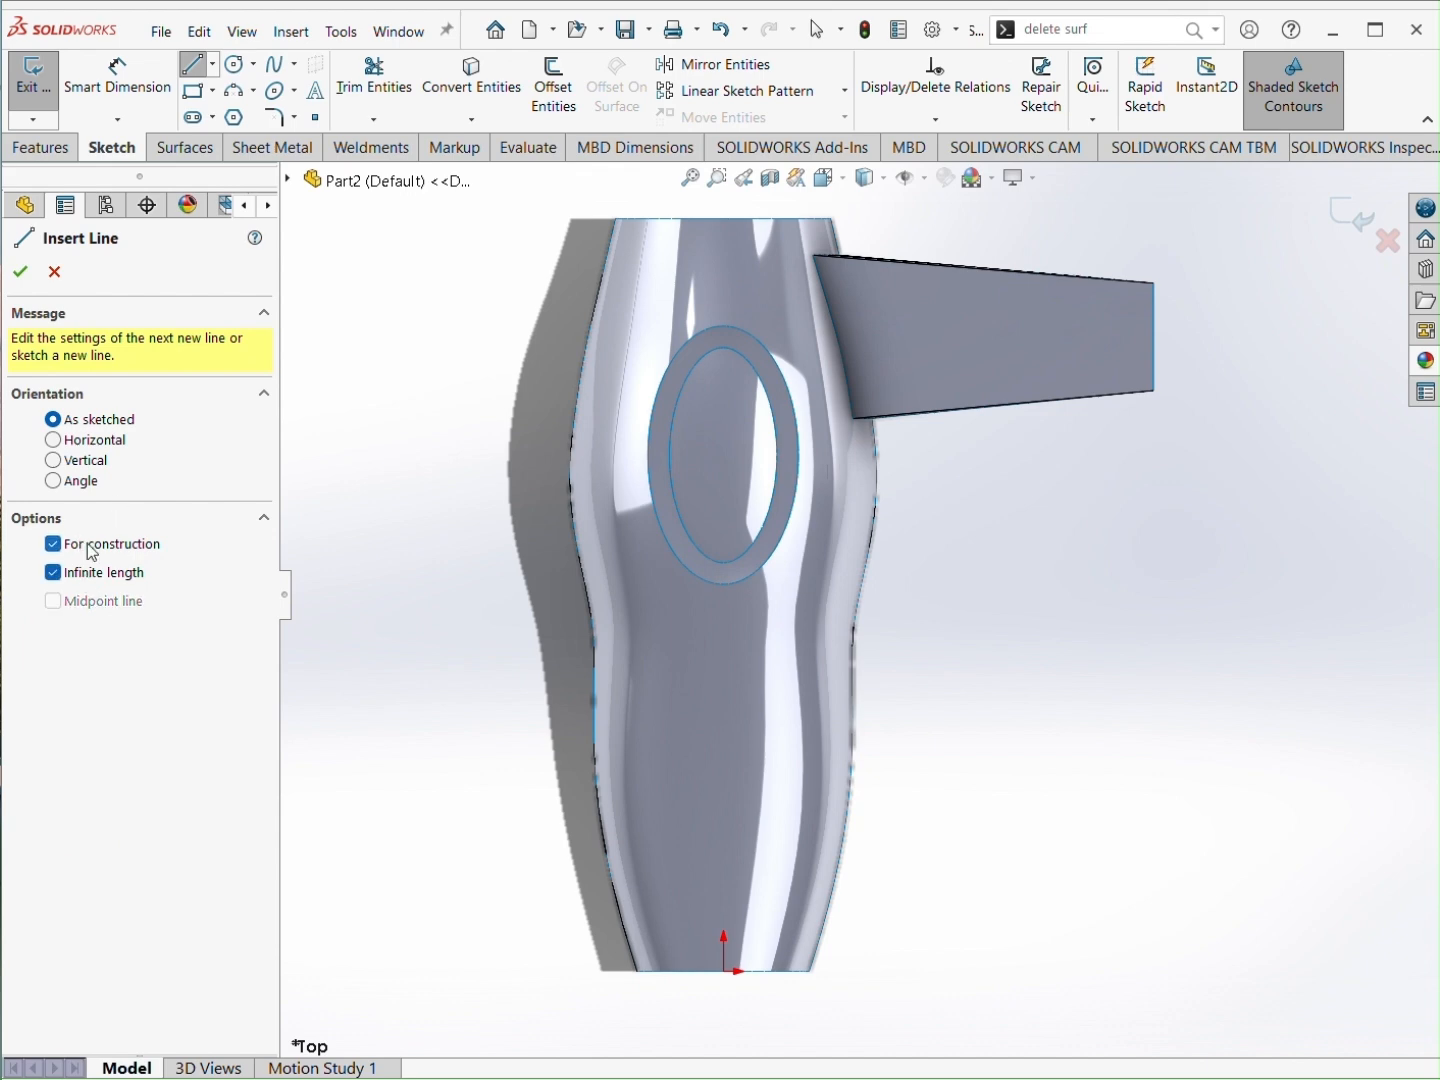
pyautogui.click(725, 967)
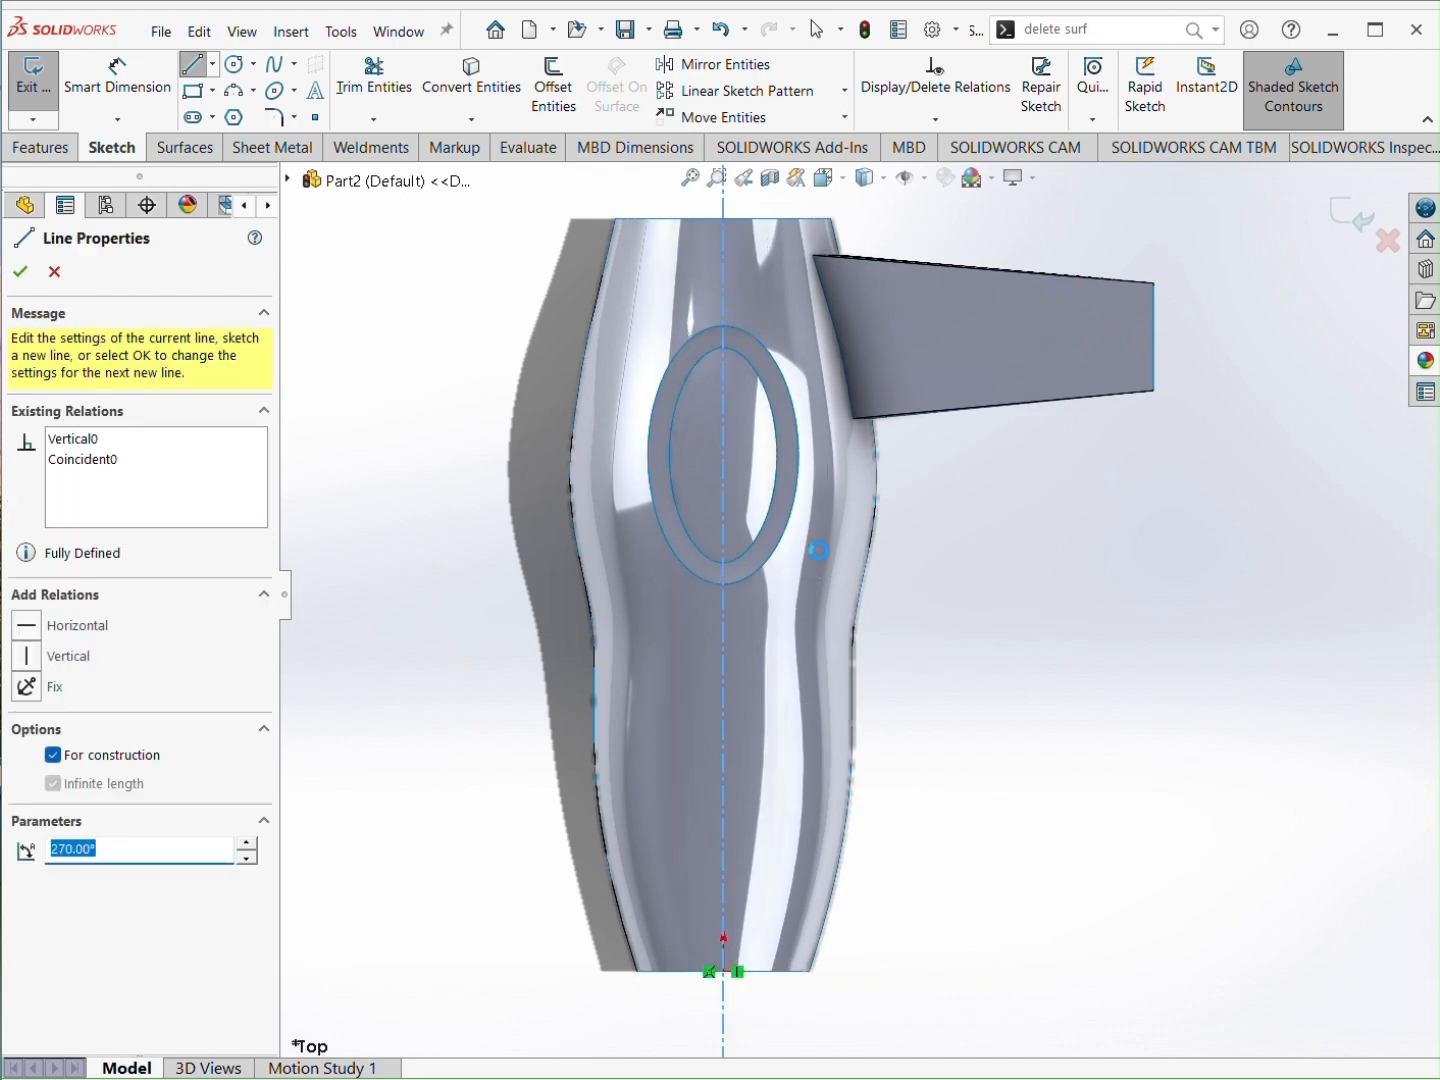
pyautogui.press('Escape')
# Step: Sketch two vertical straight slots inside the inner ellipse beside the centreline, about 33 mm and 16 mm long
pyautogui.scroll(-4, 872, 381)
pyautogui.click(194, 114)
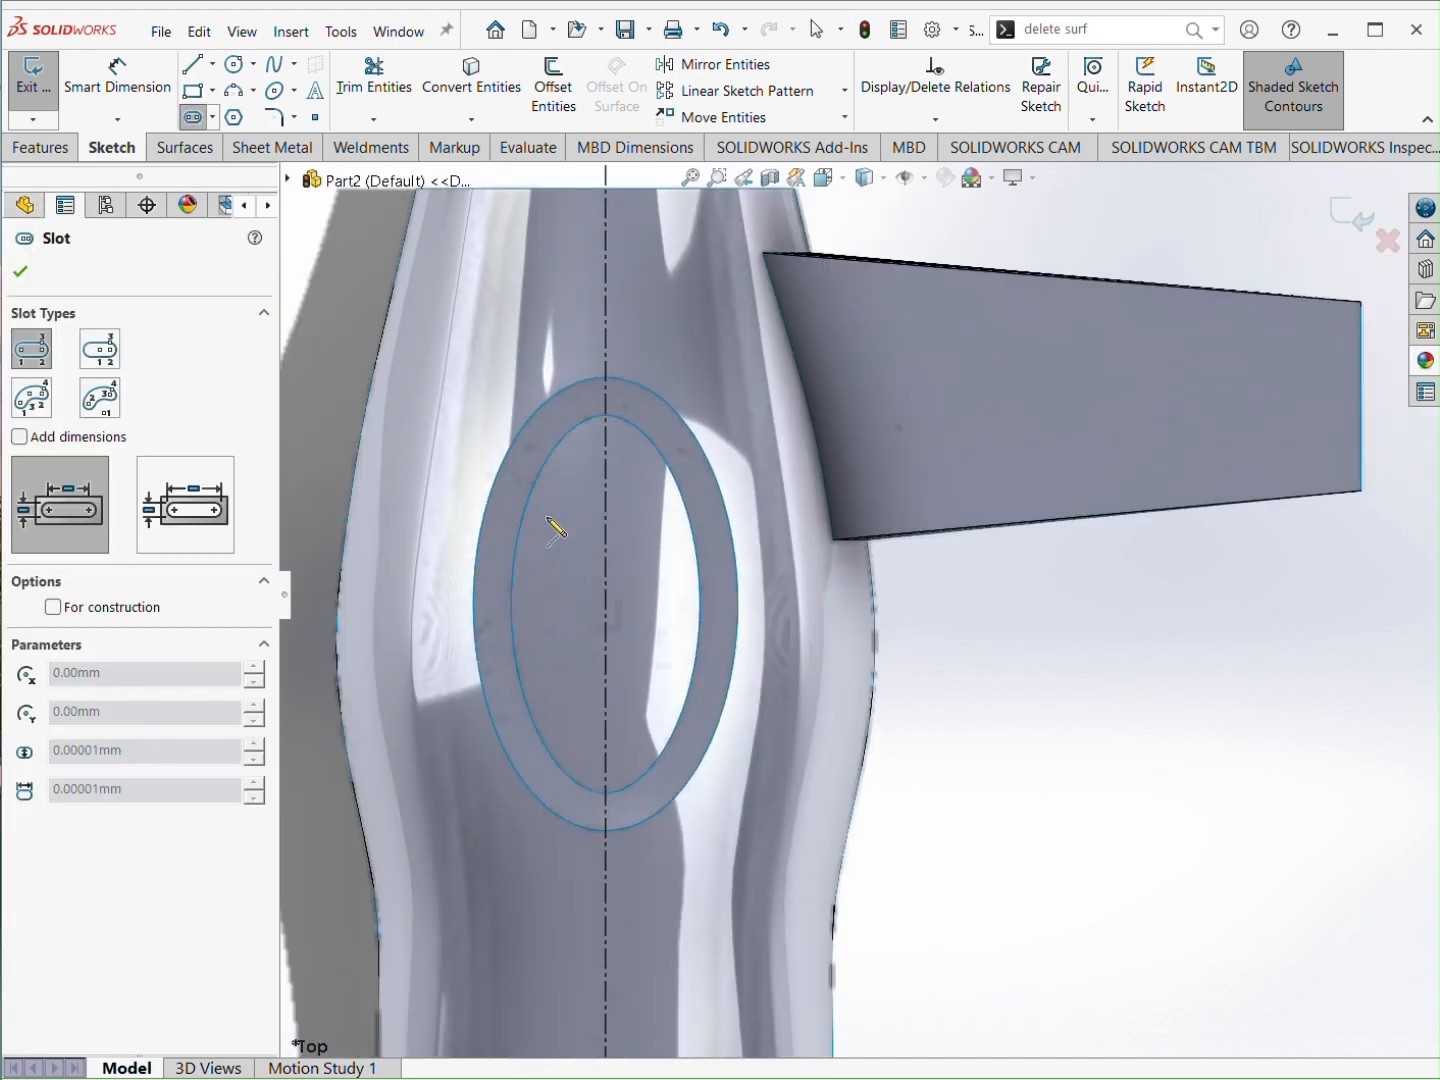
pyautogui.click(574, 728)
pyautogui.click(537, 517)
pyautogui.click(537, 639)
pyautogui.click(538, 642)
pyautogui.press('Escape')
# Step: Align the centre points of the two slots with a Horizontal relation
pyautogui.scroll(-2, 543, 577)
pyautogui.click(544, 577)
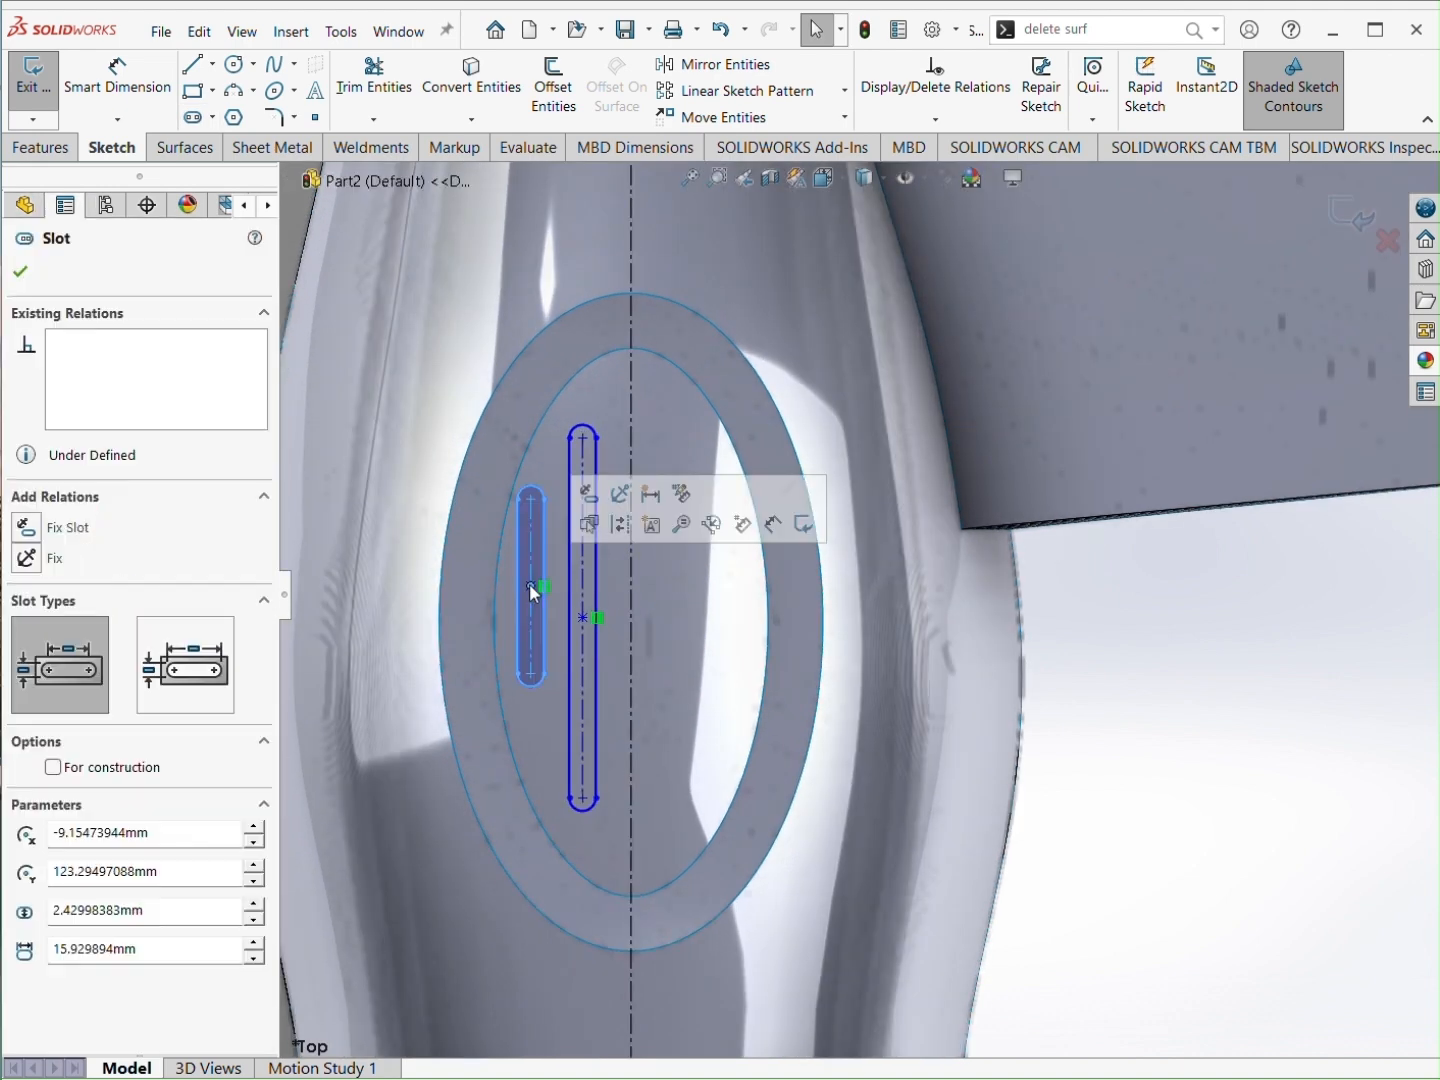
pyautogui.keyDown('ctrl'); pyautogui.click(585, 619); pyautogui.keyUp('ctrl')
pyautogui.click(712, 555)
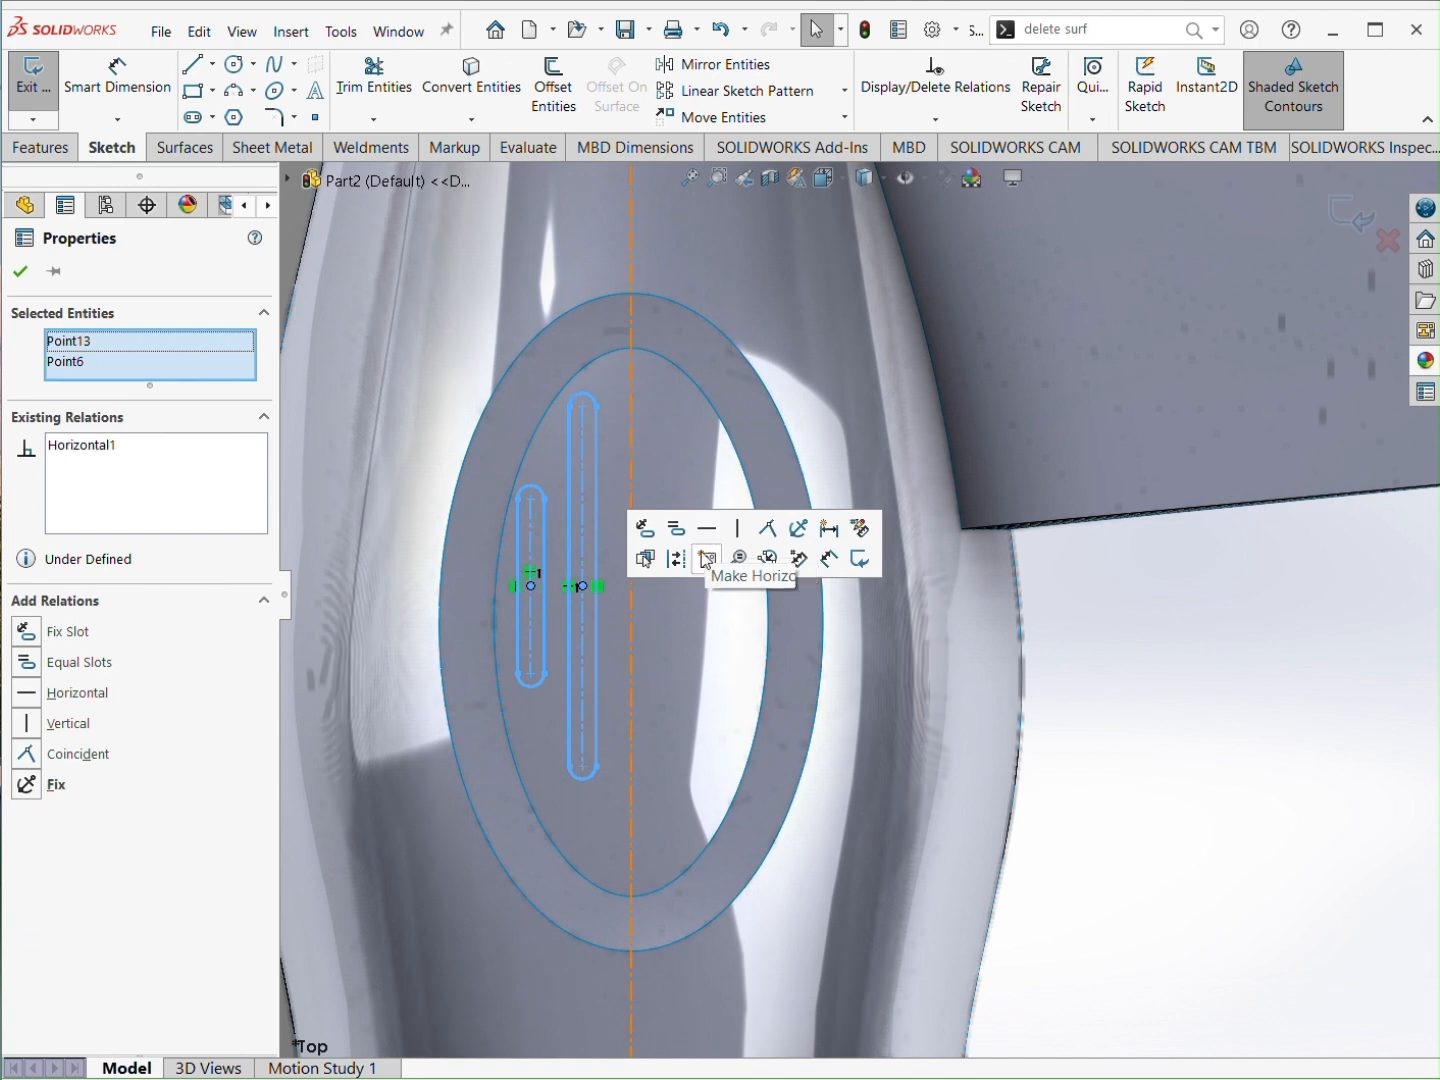
# Step: Dimension the longer slot's centre-to-centre length at 35 mm
pyautogui.click(134, 98)
pyautogui.click(569, 478)
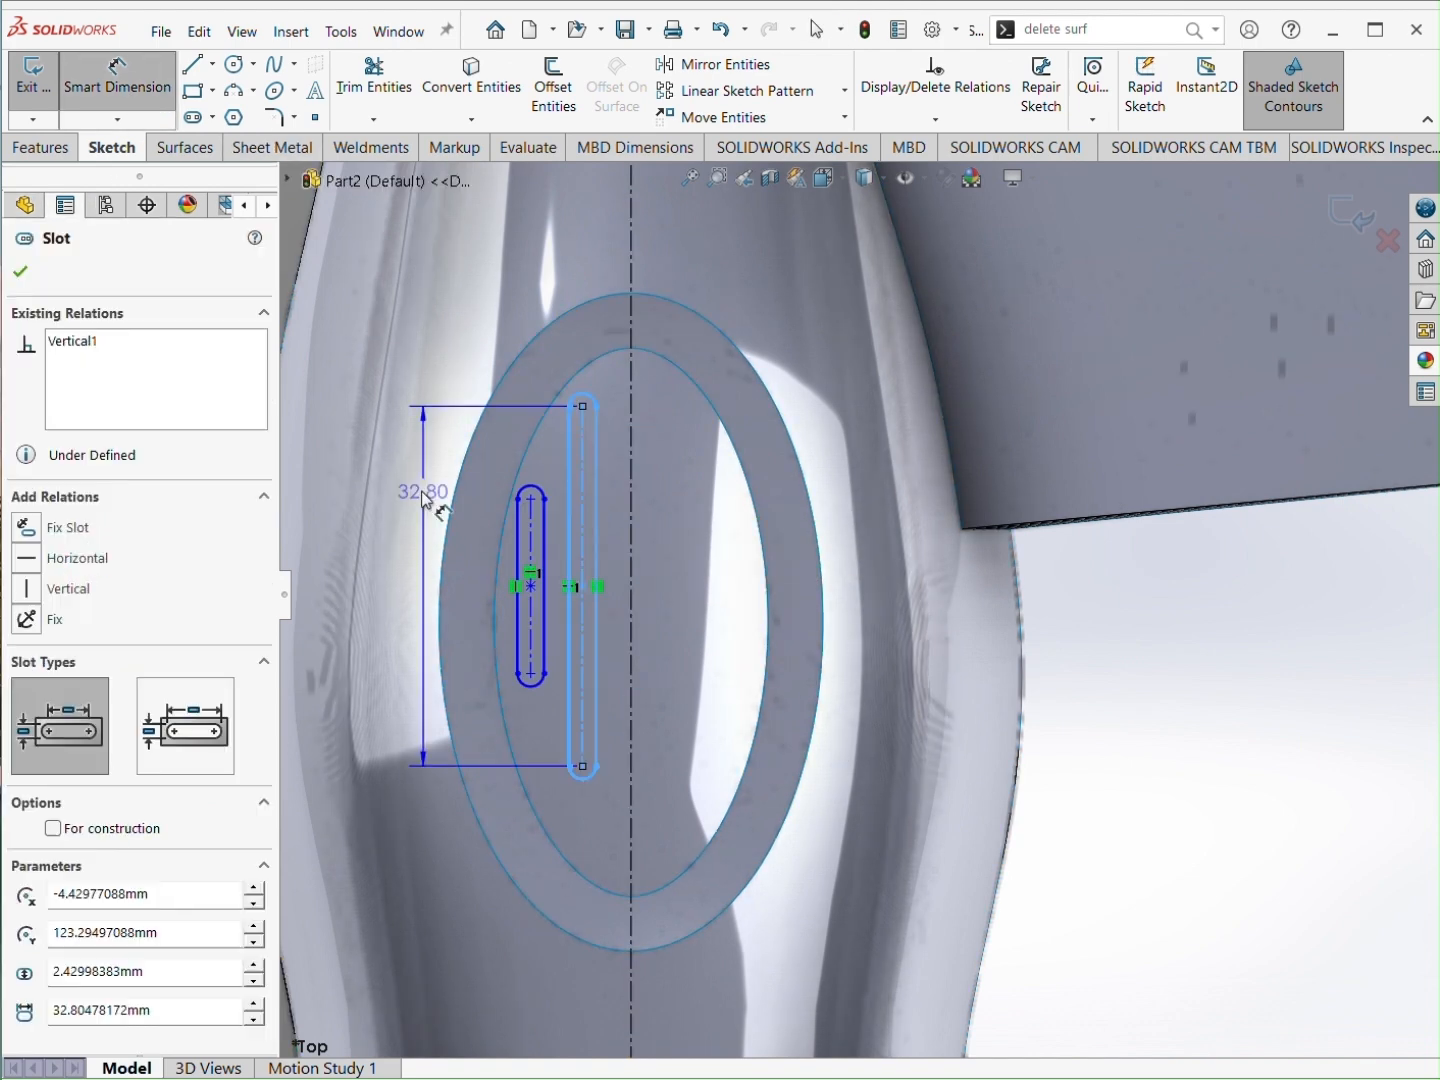
pyautogui.click(414, 490)
pyautogui.write('35')
pyautogui.press('Return')
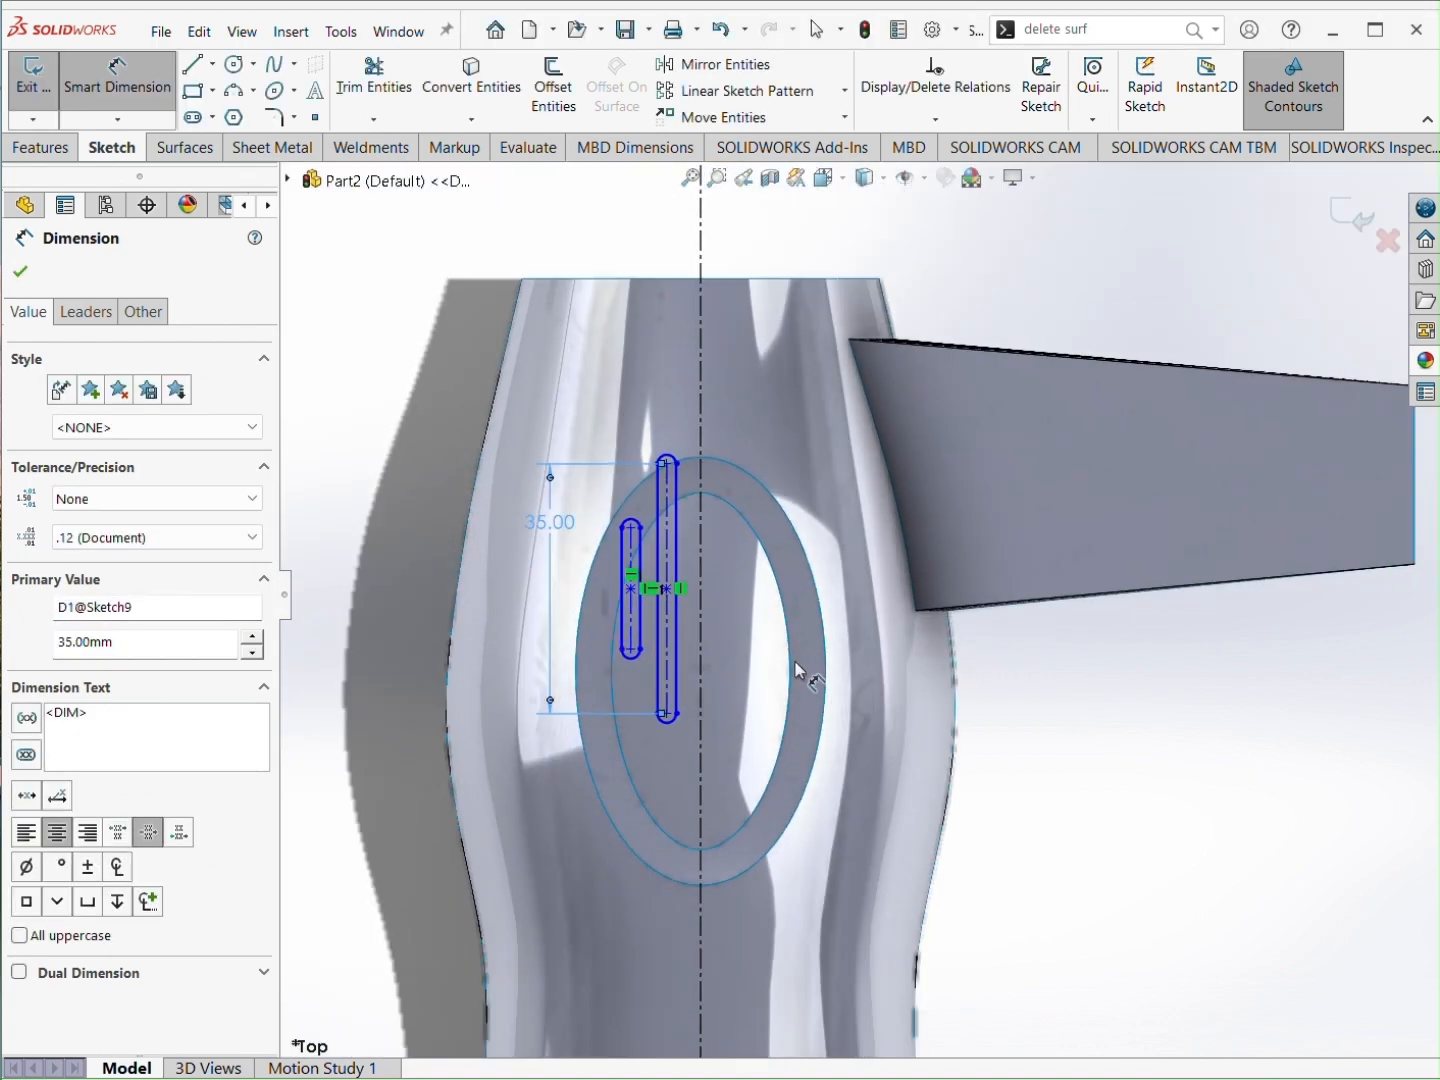
pyautogui.press('Escape')
# Step: Move the long slot towards the middle of the ellipse and dimension its centre 120 mm from the origin
pyautogui.moveTo(666, 618); pyautogui.dragTo(673, 678)
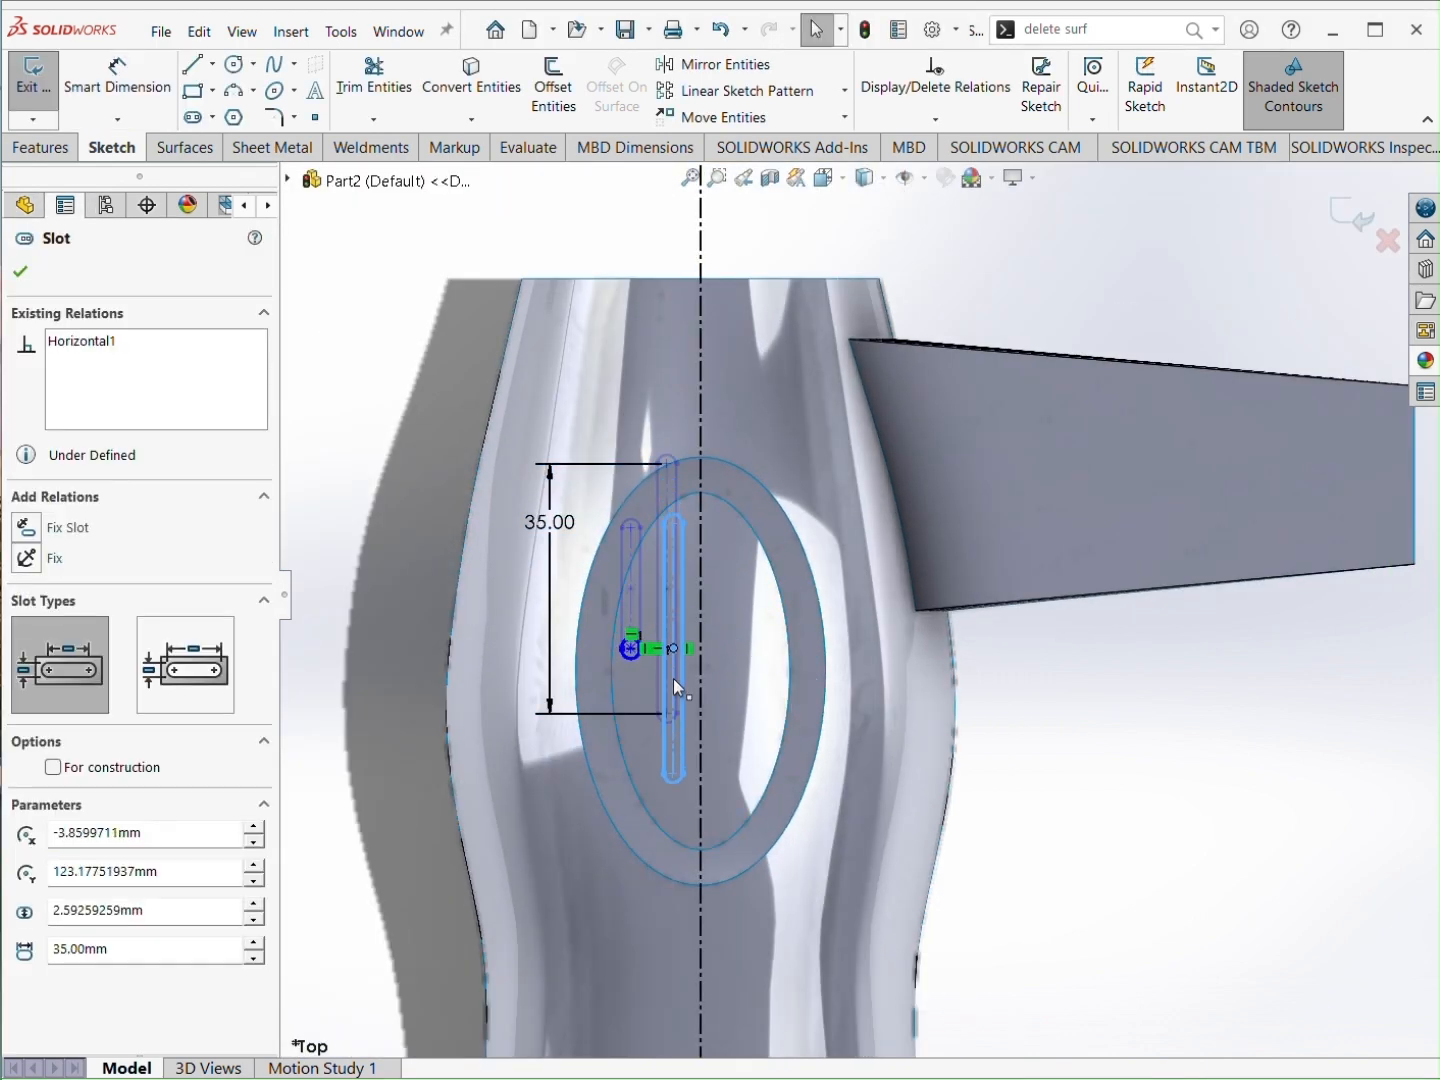
pyautogui.scroll(3, 655, 690)
pyautogui.click(122, 95)
pyautogui.scroll(3, 779, 665)
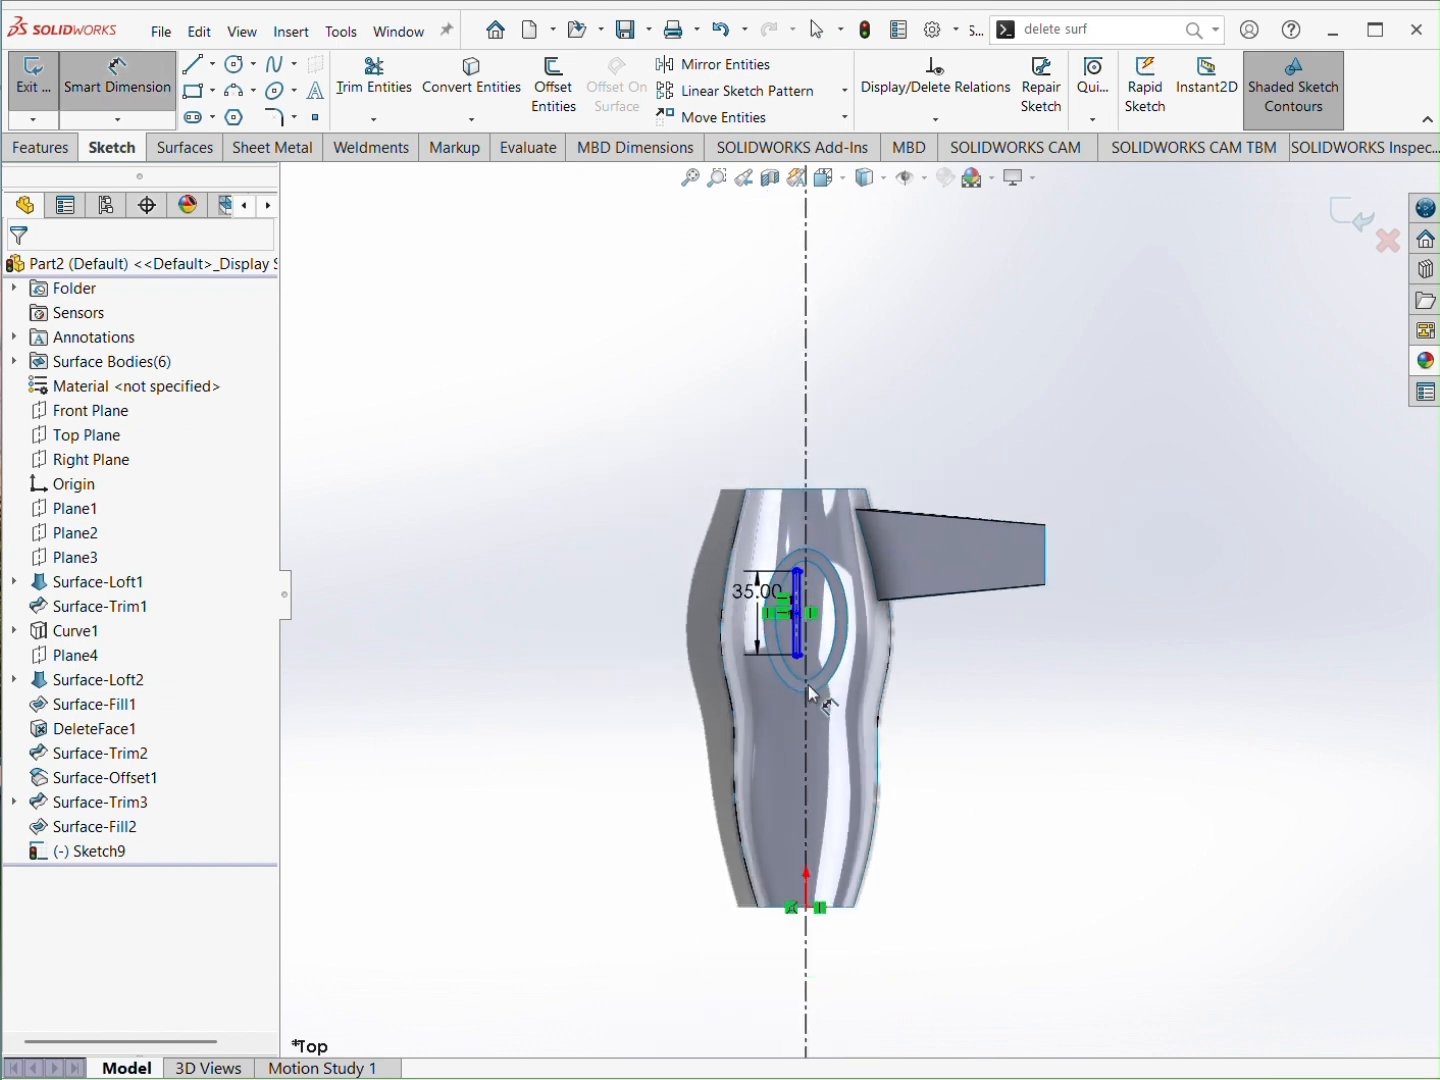
pyautogui.scroll(-2, 798, 665)
pyautogui.click(786, 564)
pyautogui.click(801, 990)
pyautogui.click(1078, 869)
pyautogui.press('Escape')
pyautogui.scroll(8, 760, 554)
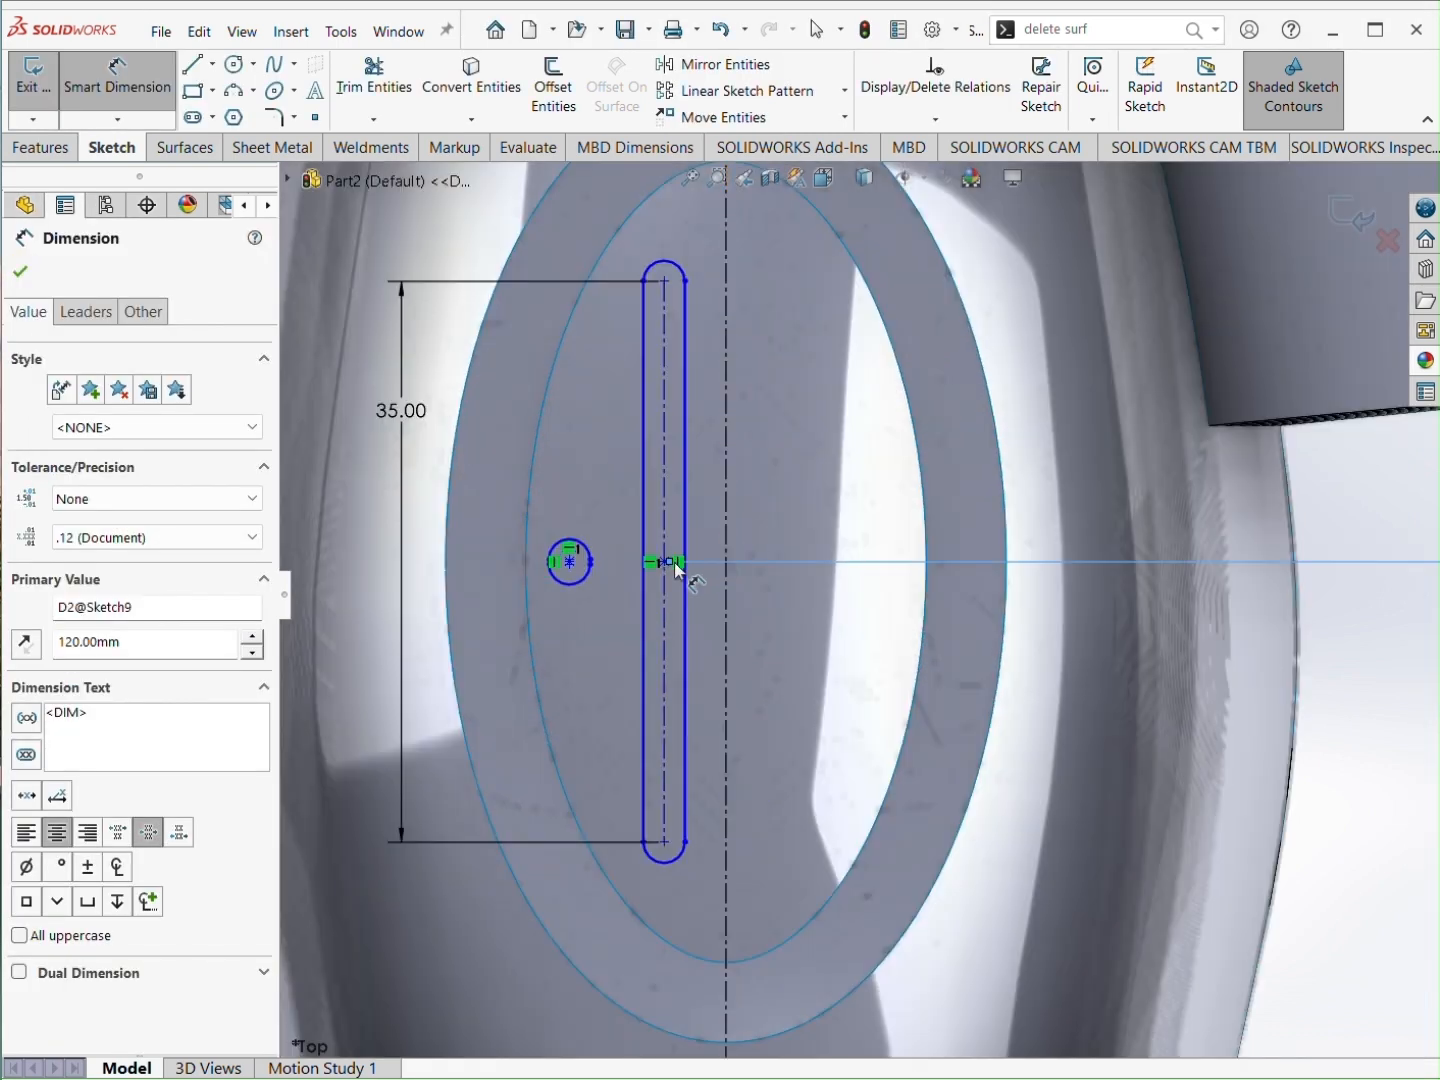
# Step: Delete the collapsed short slot and sketch a new vertical slot about 17 mm long beside the long one
pyautogui.press('Escape')
pyautogui.click(569, 543)
pyautogui.press('Delete')
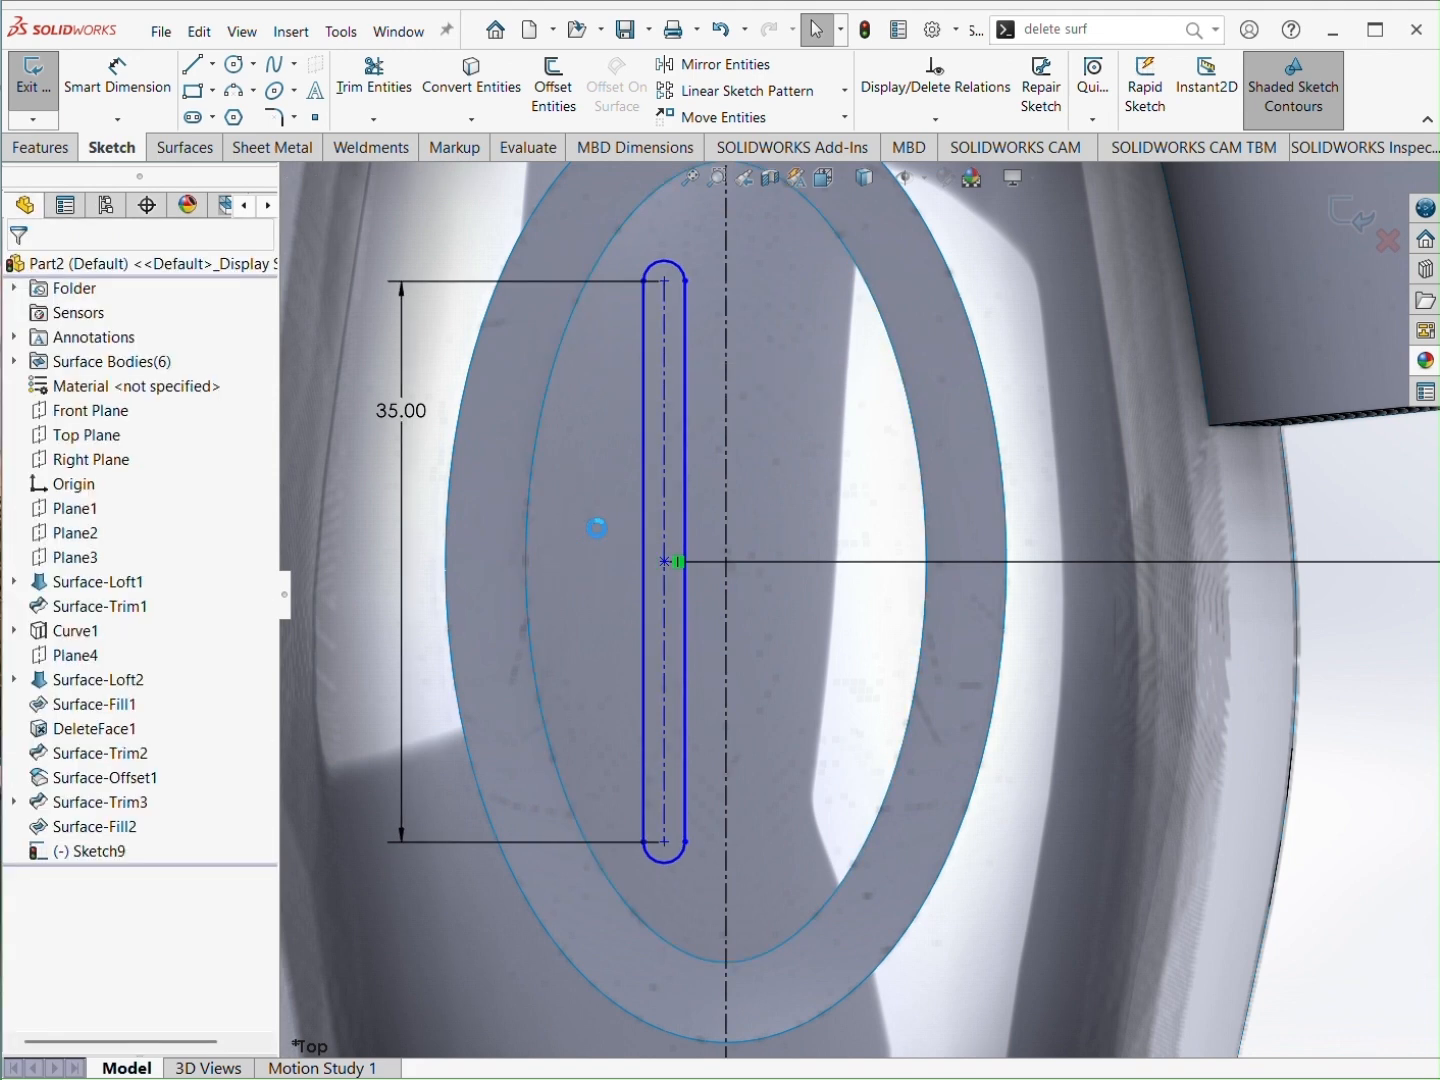
pyautogui.click(194, 117)
pyautogui.click(581, 451)
pyautogui.click(583, 731)
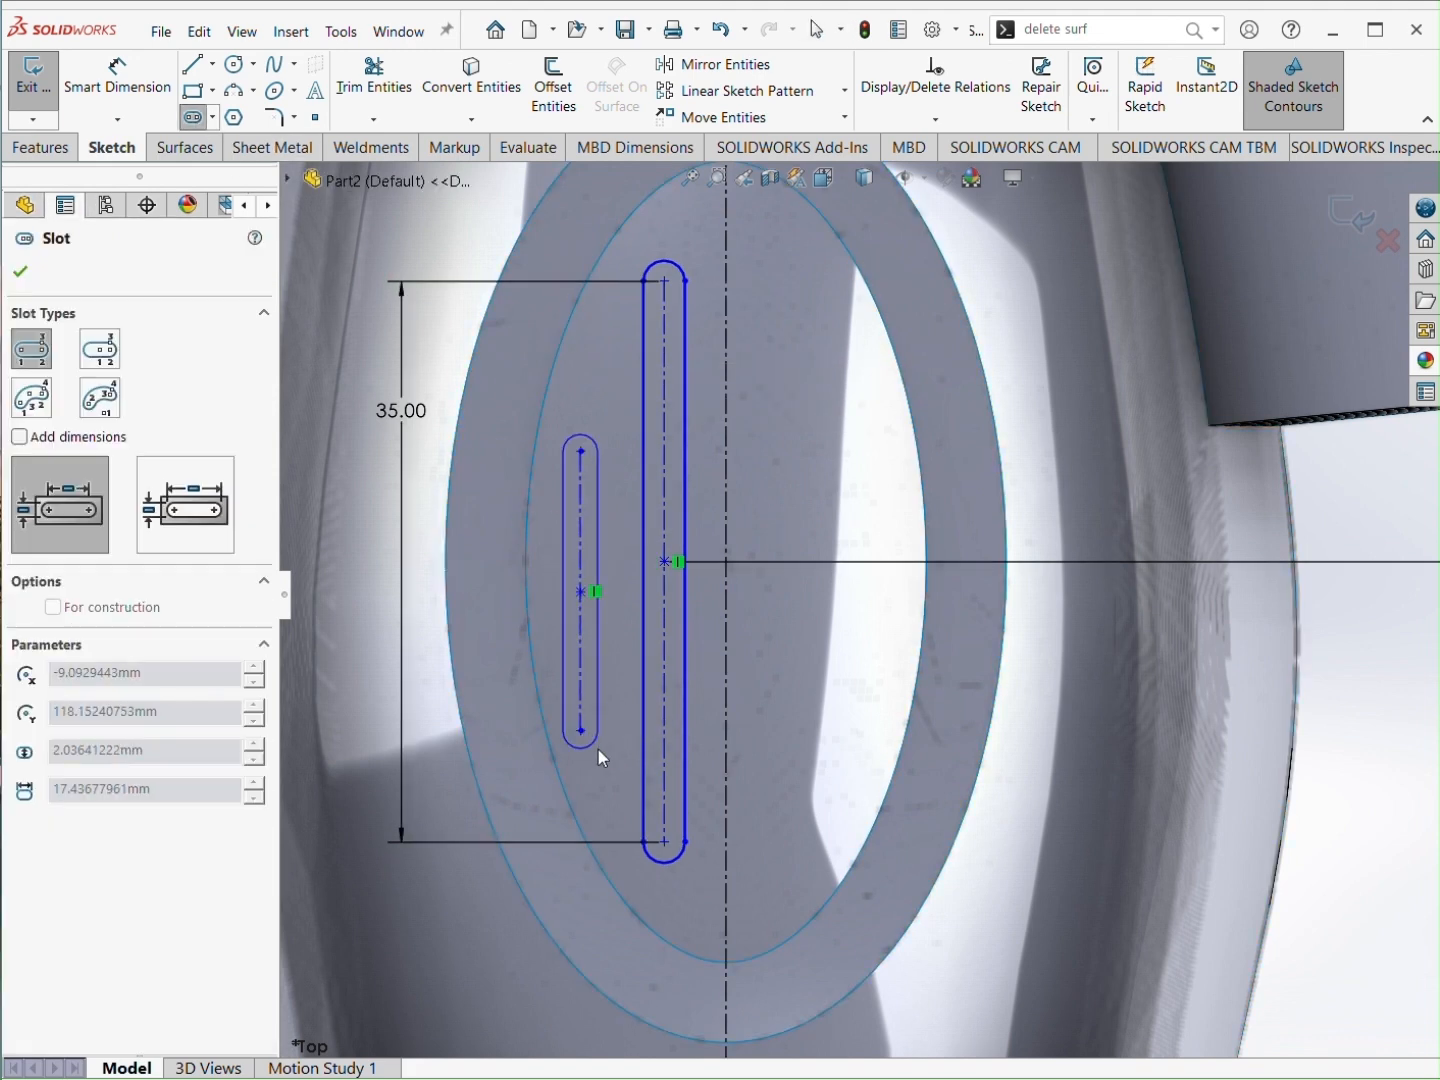
pyautogui.click(598, 749)
# Step: Align the new short slot's centre horizontally with the long slot's centre
pyautogui.press('Escape')
pyautogui.keyDown('ctrl'); pyautogui.click(662, 564); pyautogui.keyUp('ctrl')
pyautogui.click(783, 481)
pyautogui.press('Escape')
# Step: Dimension the short slot's centre-to-centre length at 20 mm
pyautogui.press('s')
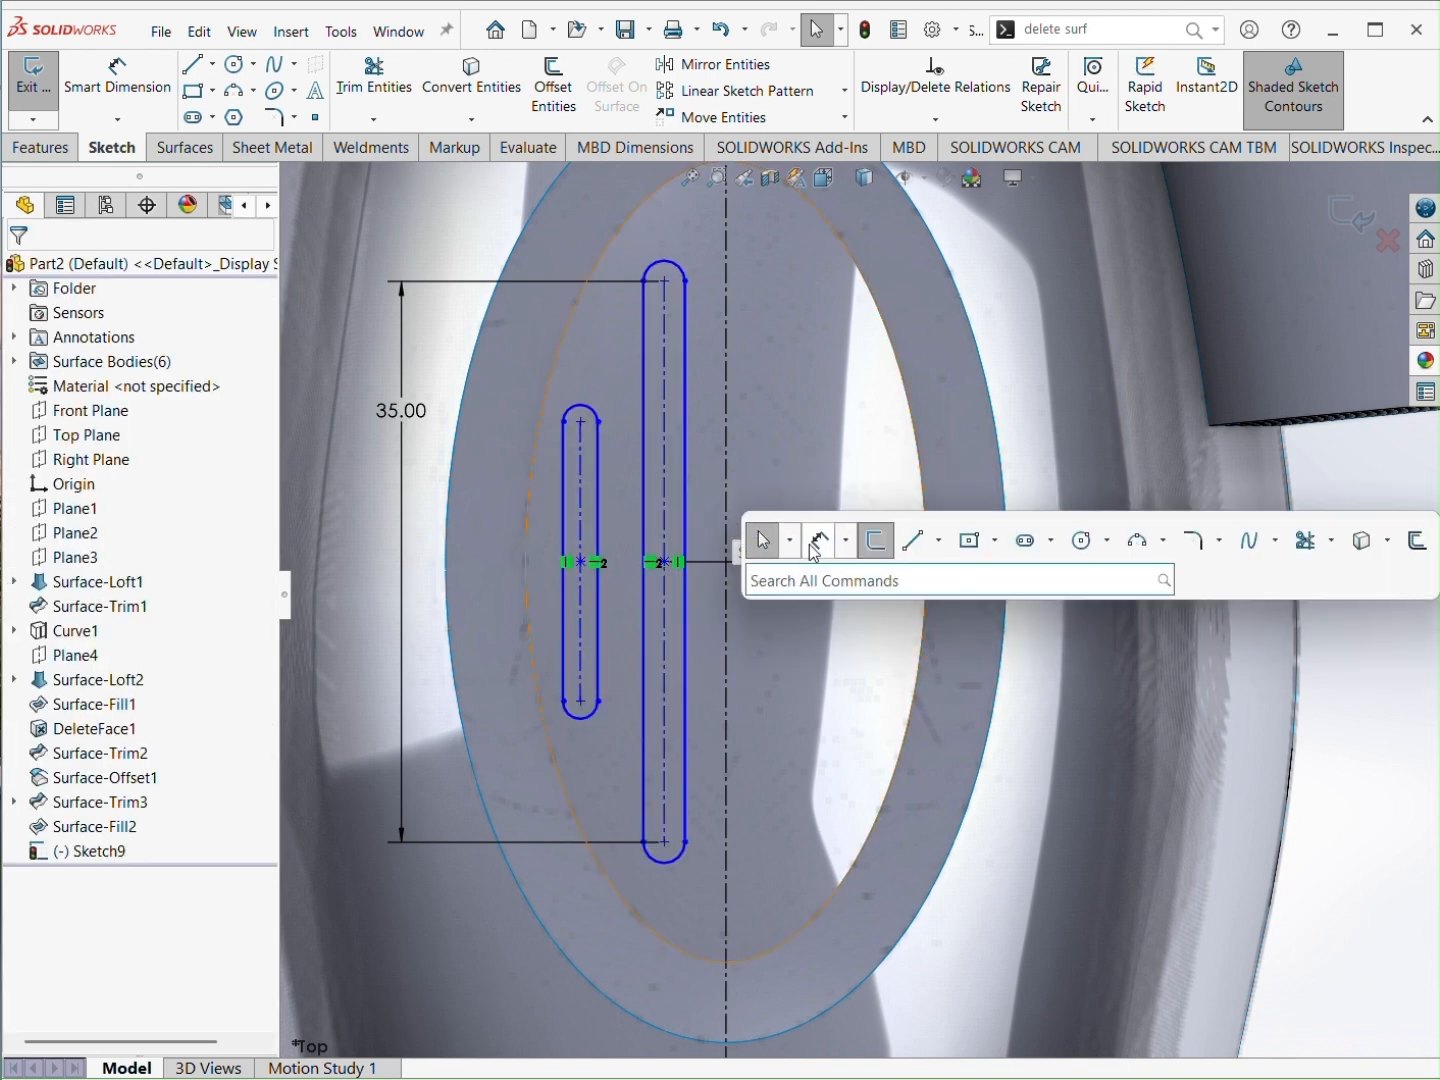
pyautogui.click(763, 539)
pyautogui.click(596, 499)
pyautogui.click(496, 503)
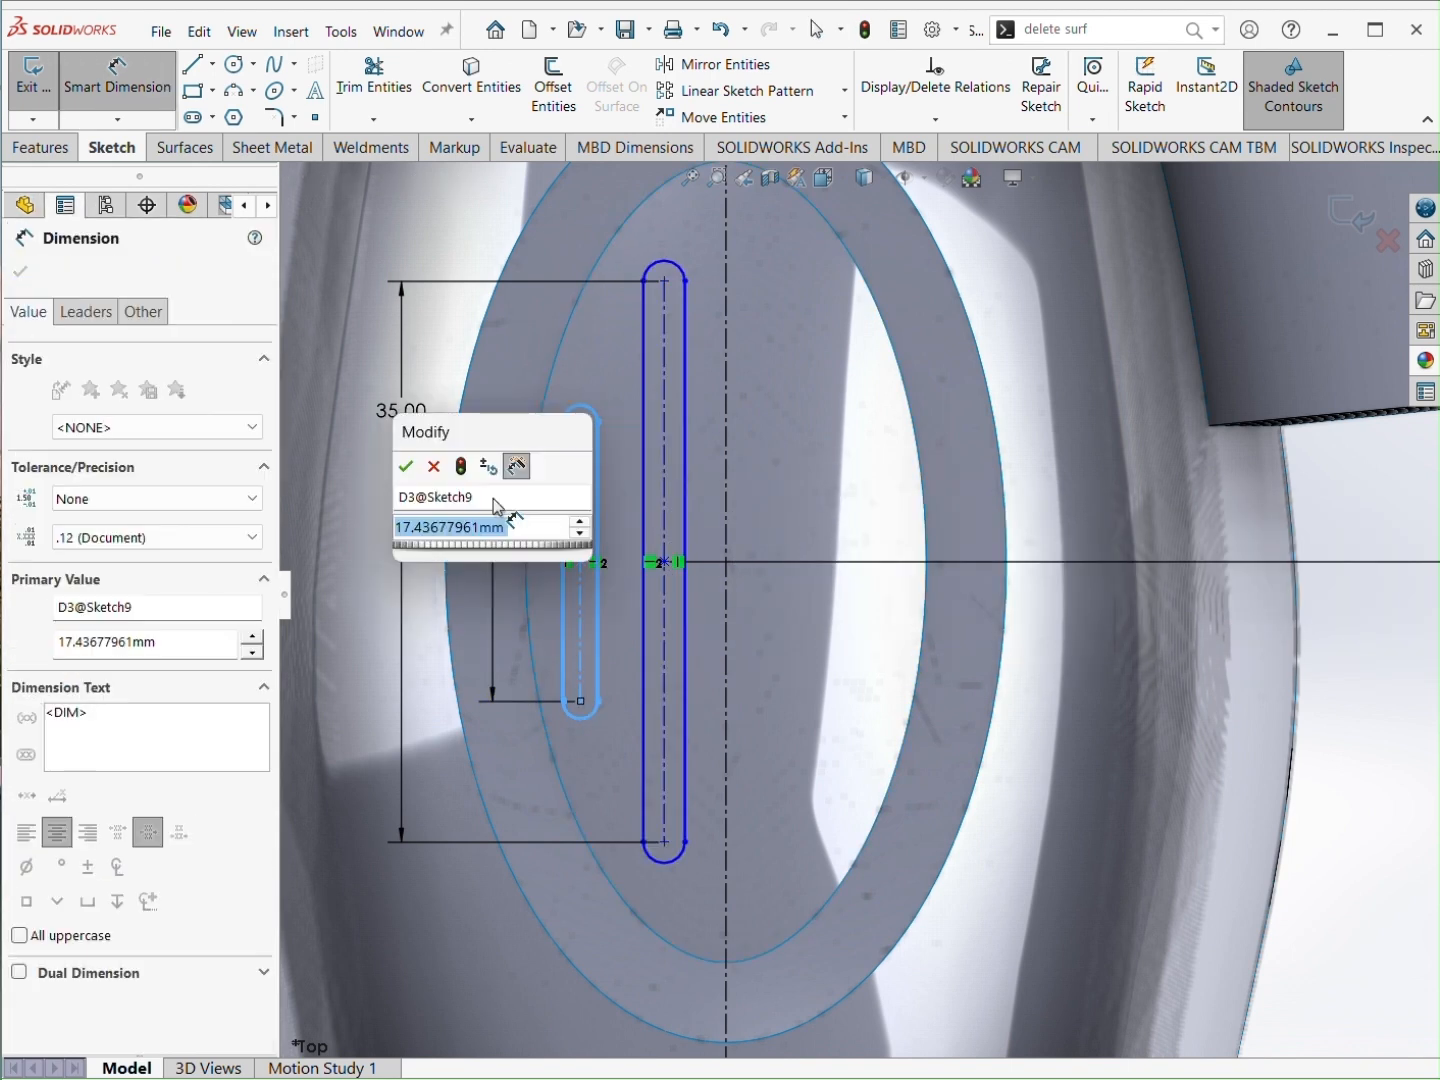
pyautogui.write('20')
pyautogui.press('Return')
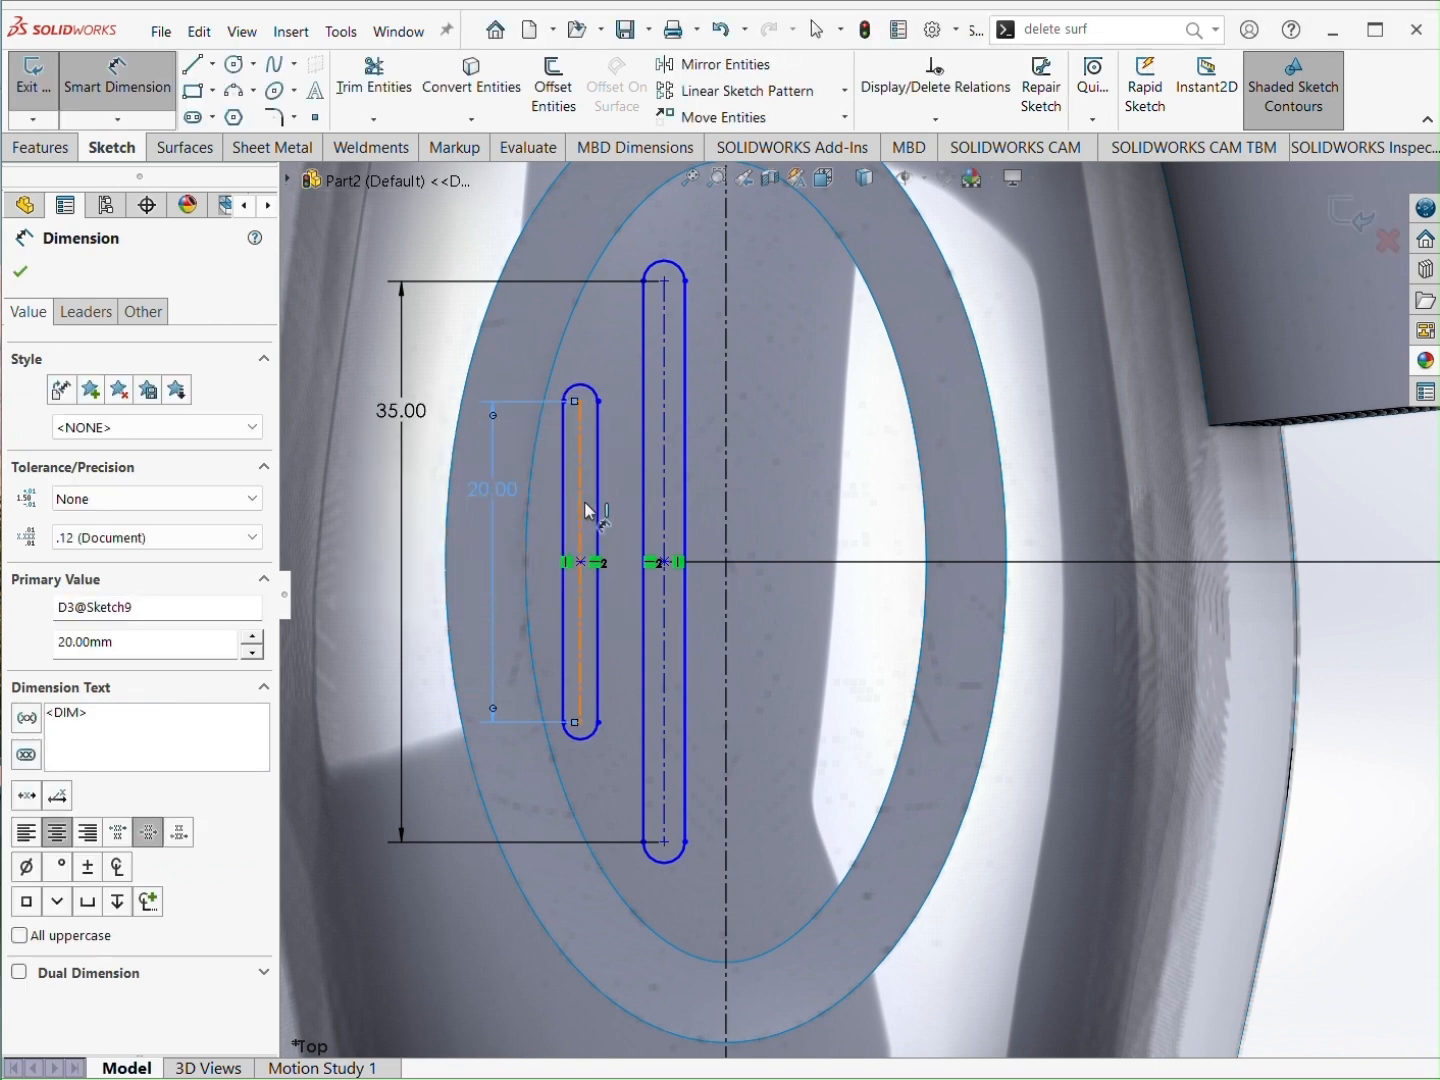
# Step: Add end radius dimensions of 1 mm to the short slot and 1.5 mm to the long slot
pyautogui.click(592, 393)
pyautogui.click(482, 299)
pyautogui.write('1')
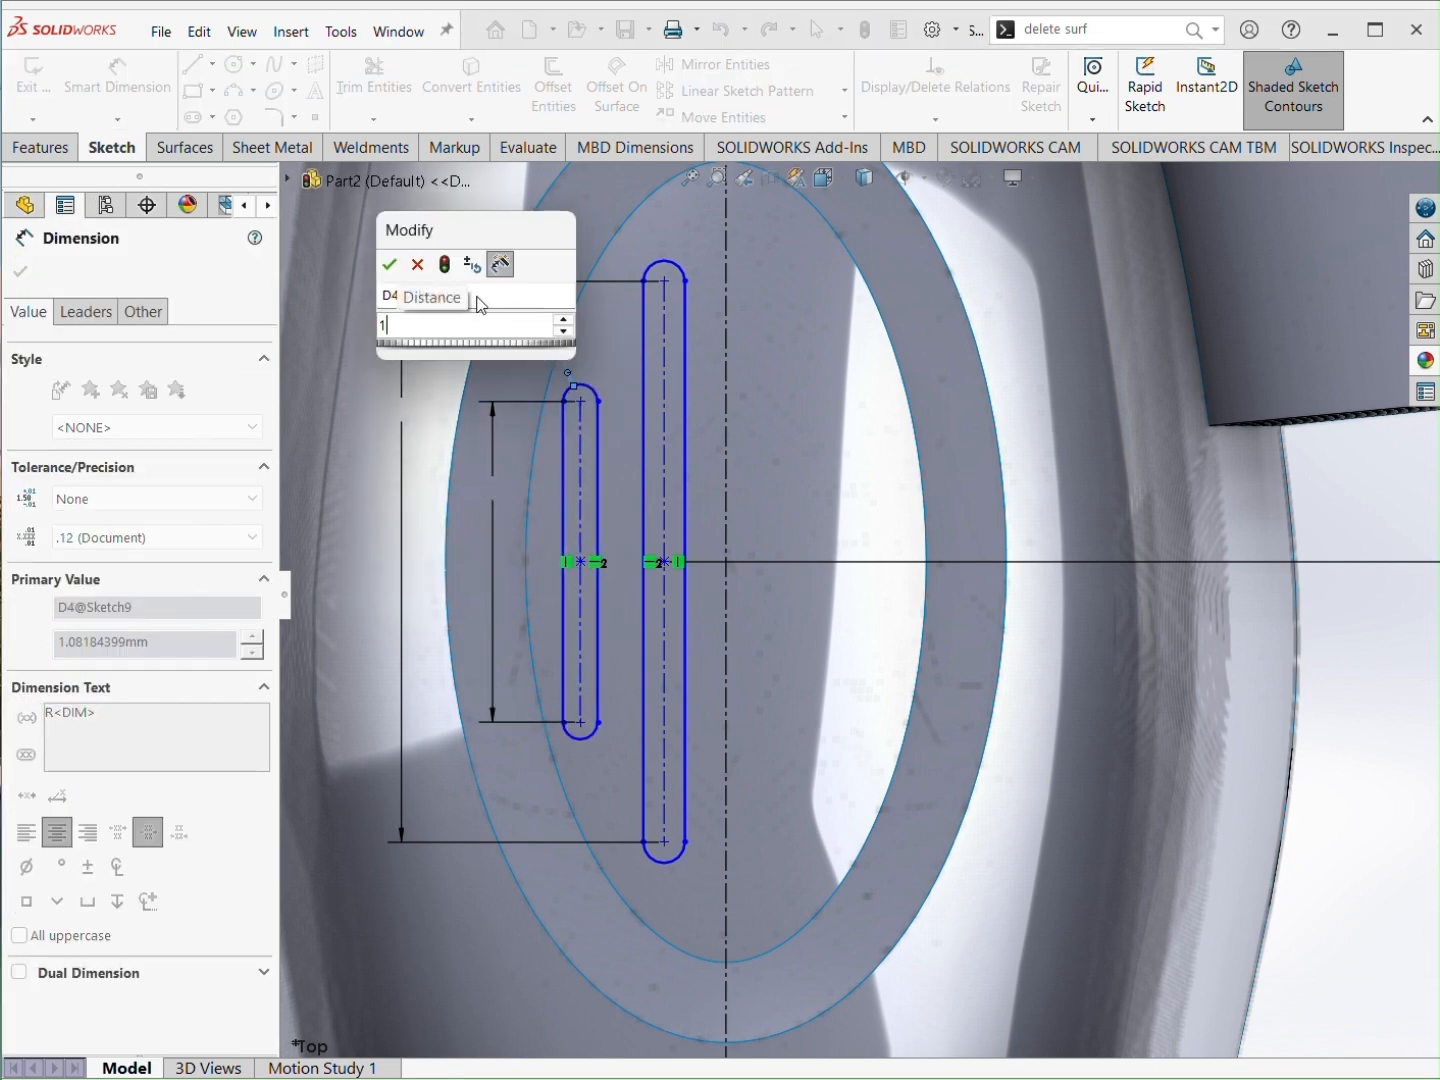
pyautogui.press('Return')
pyautogui.click(671, 257)
pyautogui.click(667, 223)
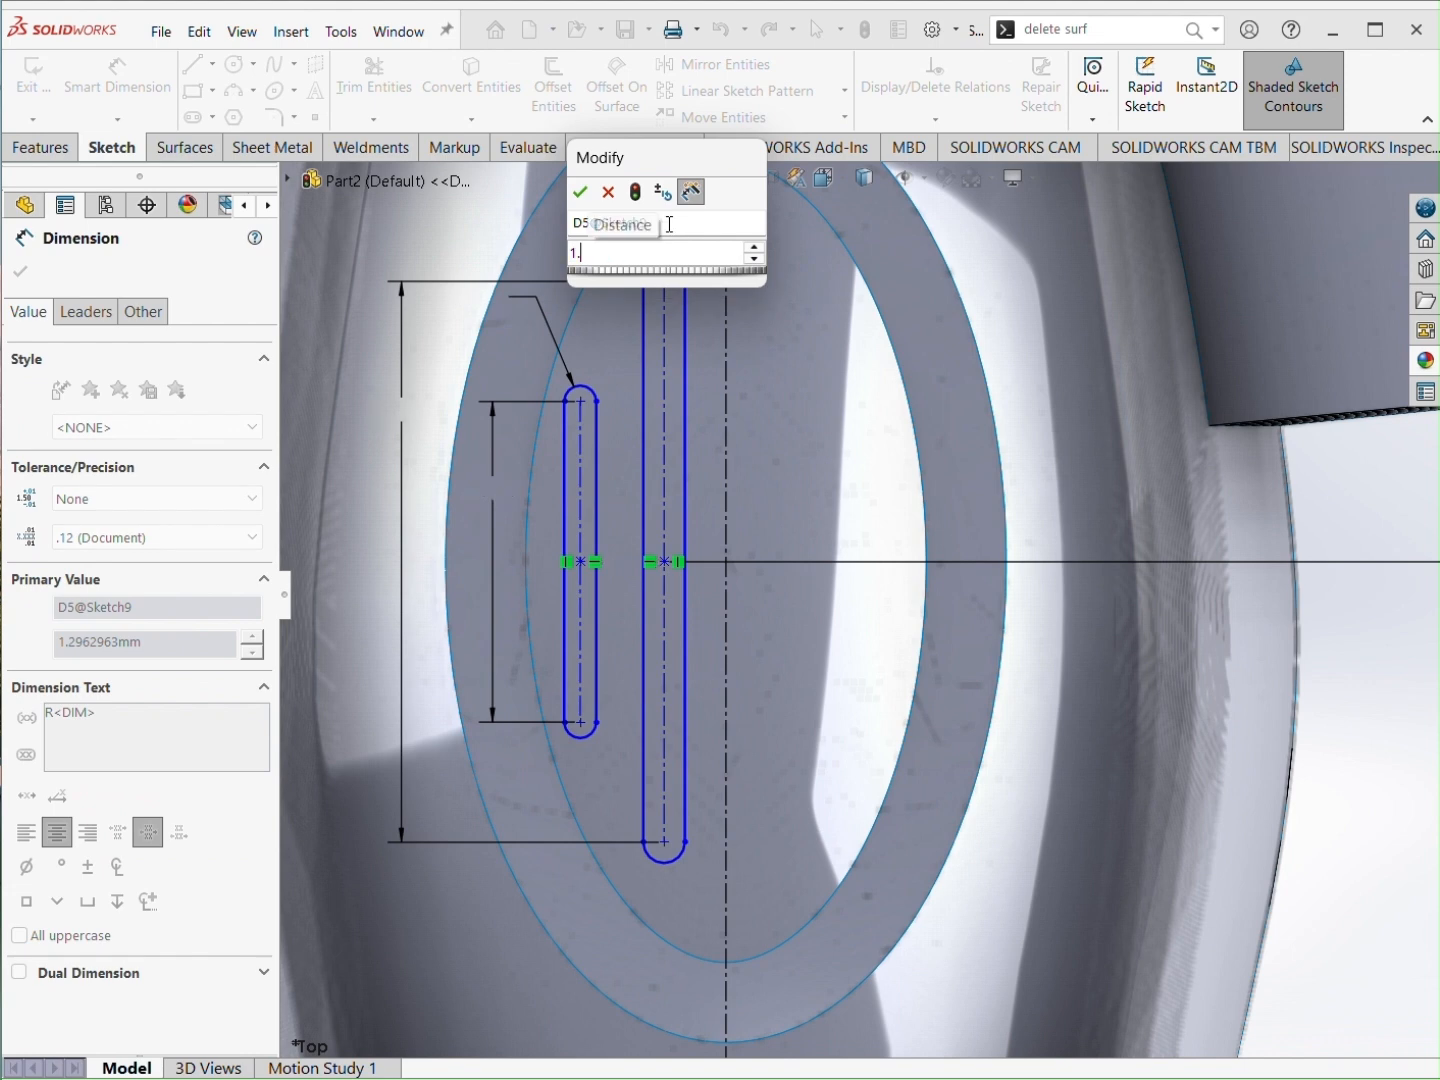
pyautogui.write('1.5')
pyautogui.press('Return')
# Step: Set the short slot's end radius to 1.5 mm
pyautogui.doubleClick(465, 299)
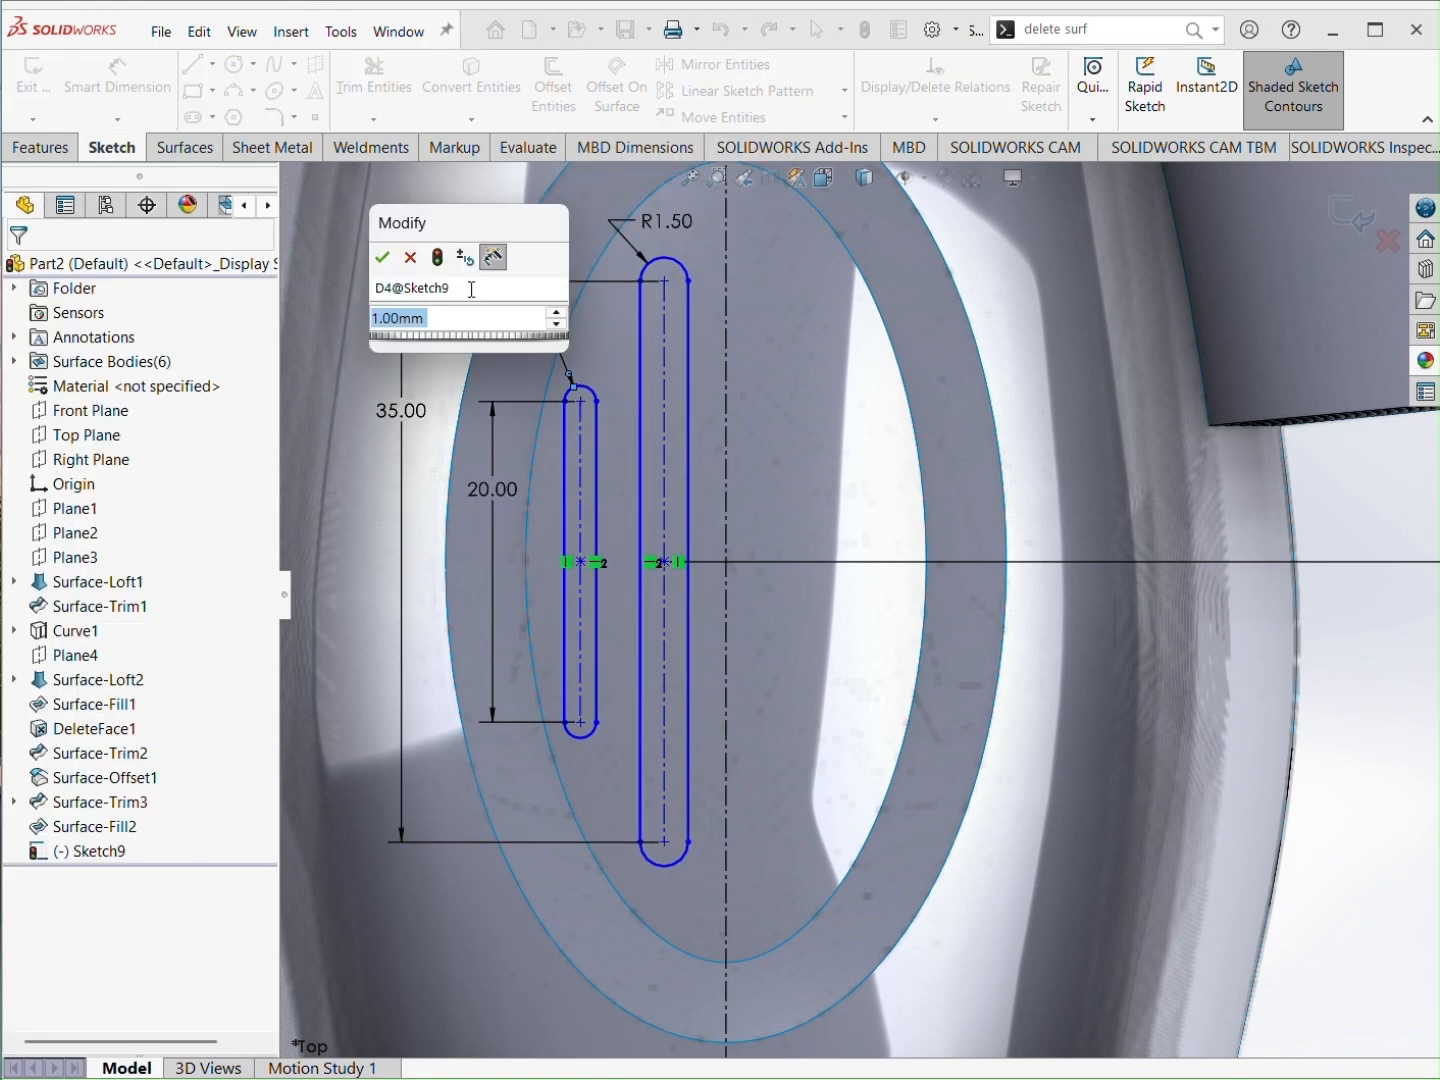
pyautogui.write('1.5')
pyautogui.press('Return')
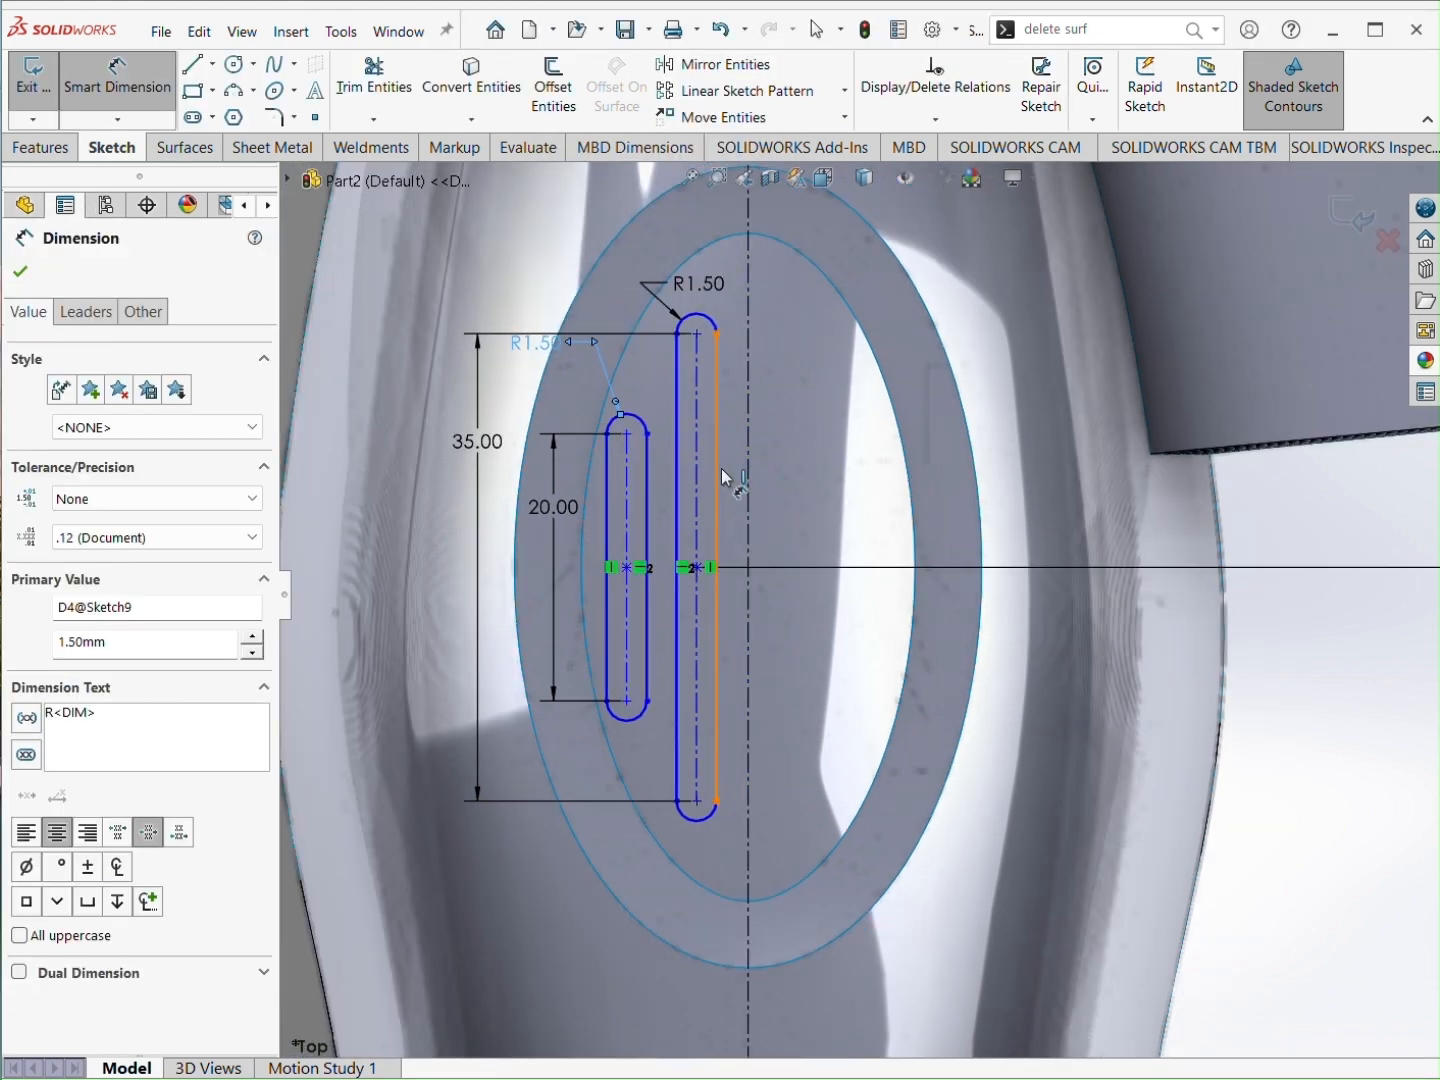
# Step: Set the end radius of both the long and the short slot to 1.3 mm
pyautogui.doubleClick(698, 283)
pyautogui.write('1.')
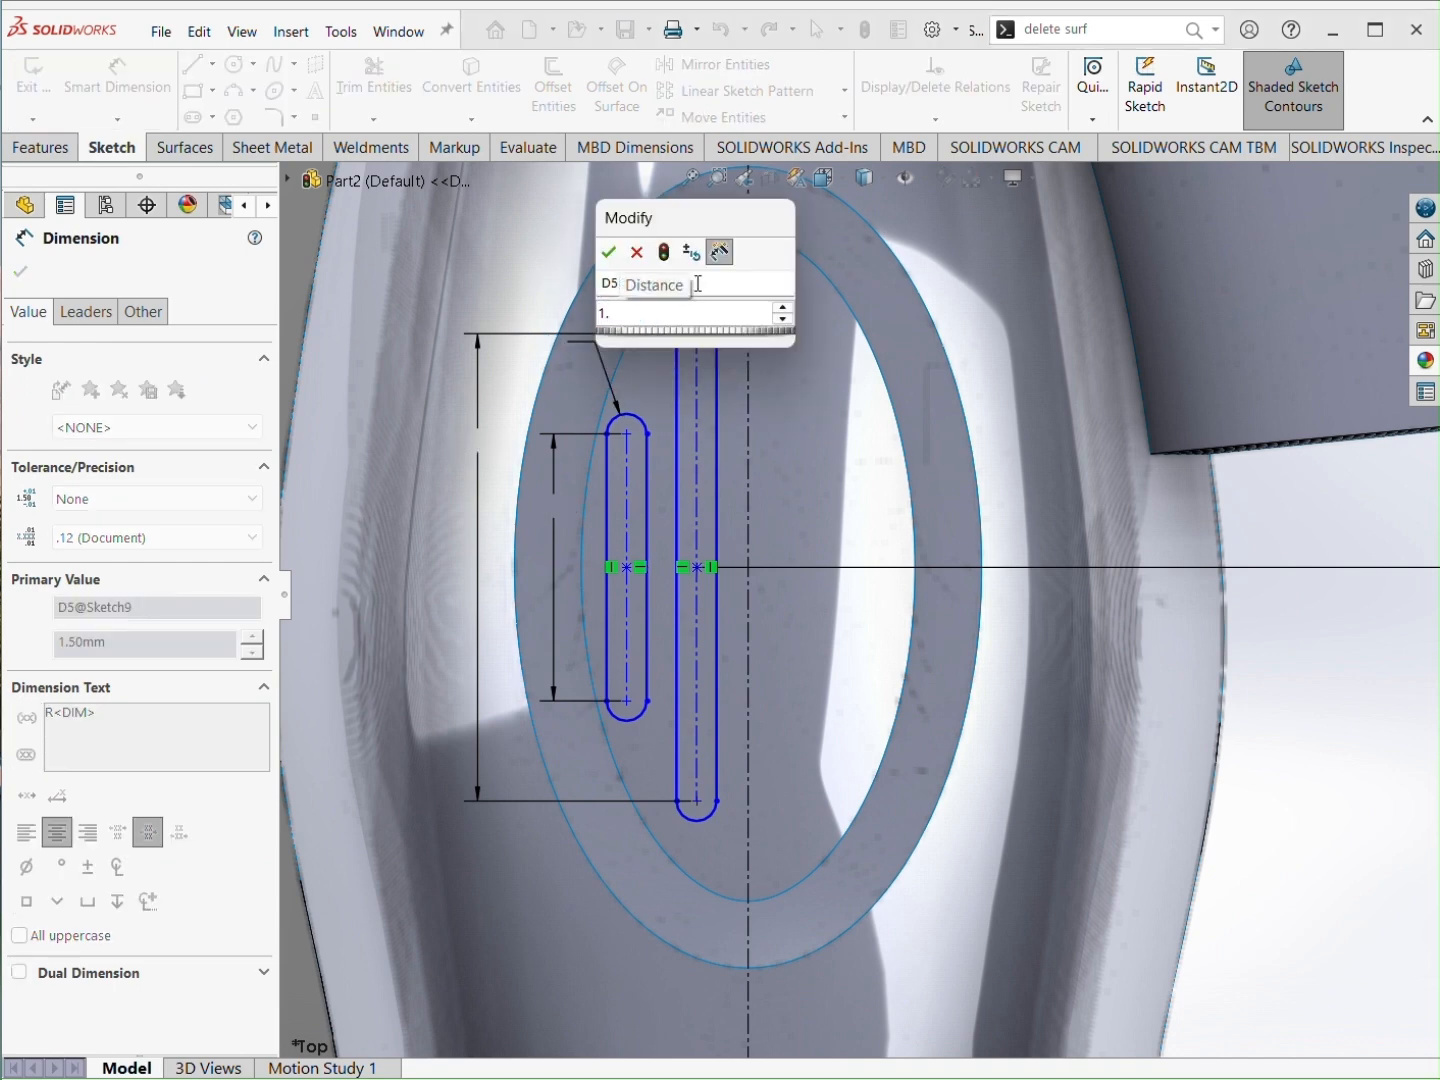
pyautogui.write('3')
pyautogui.press('Return')
pyautogui.doubleClick(536, 346)
pyautogui.write('1.')
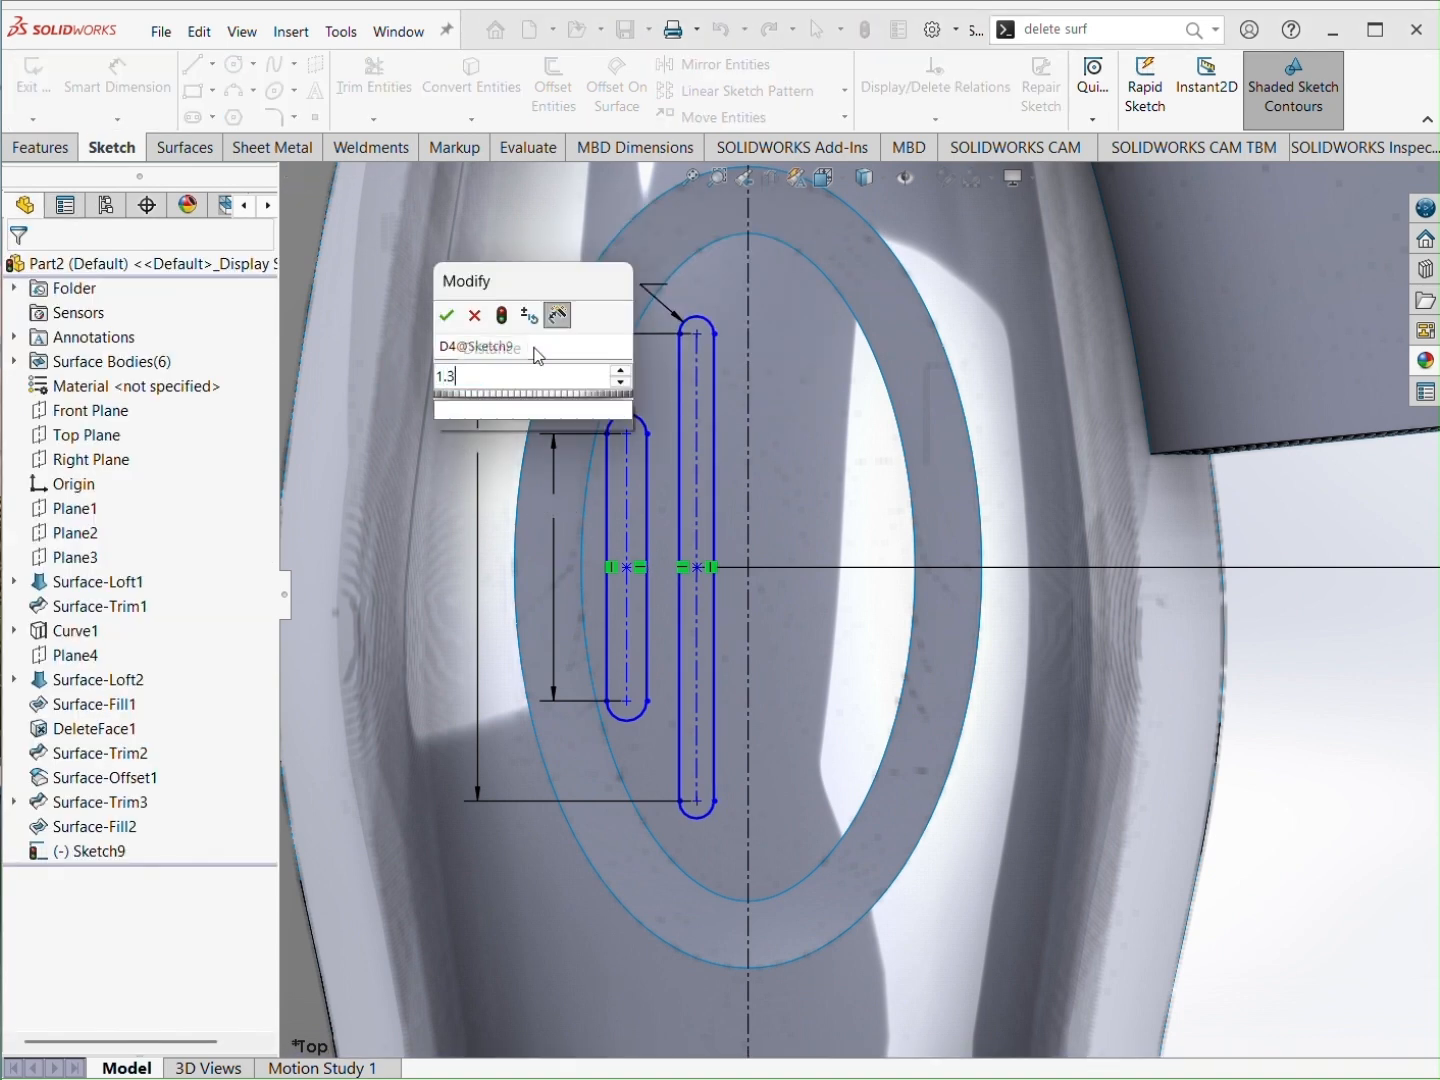
pyautogui.write('3')
pyautogui.press('Return')
# Step: Dimension the spacing between the two slots at 5 mm
pyautogui.click(714, 450)
pyautogui.click(634, 505)
pyautogui.click(659, 392)
pyautogui.write('5')
pyautogui.press('Return')
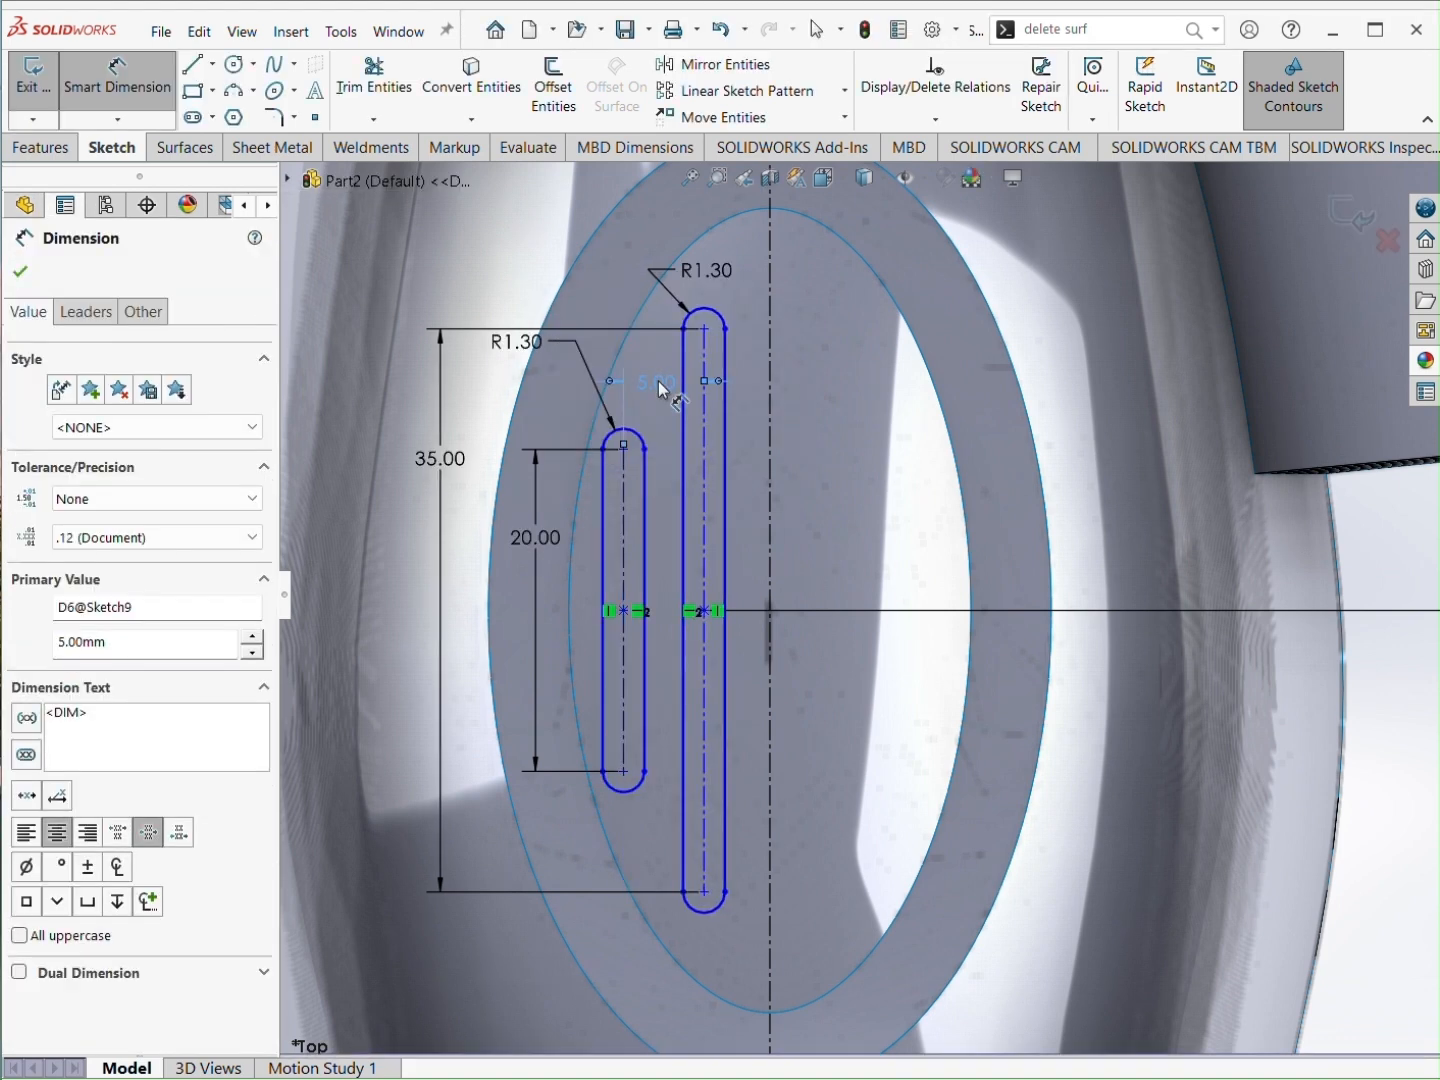
# Step: Dimension the distance from the long slot's axis to the vertical centreline at 4 mm
pyautogui.click(705, 430)
pyautogui.click(770, 448)
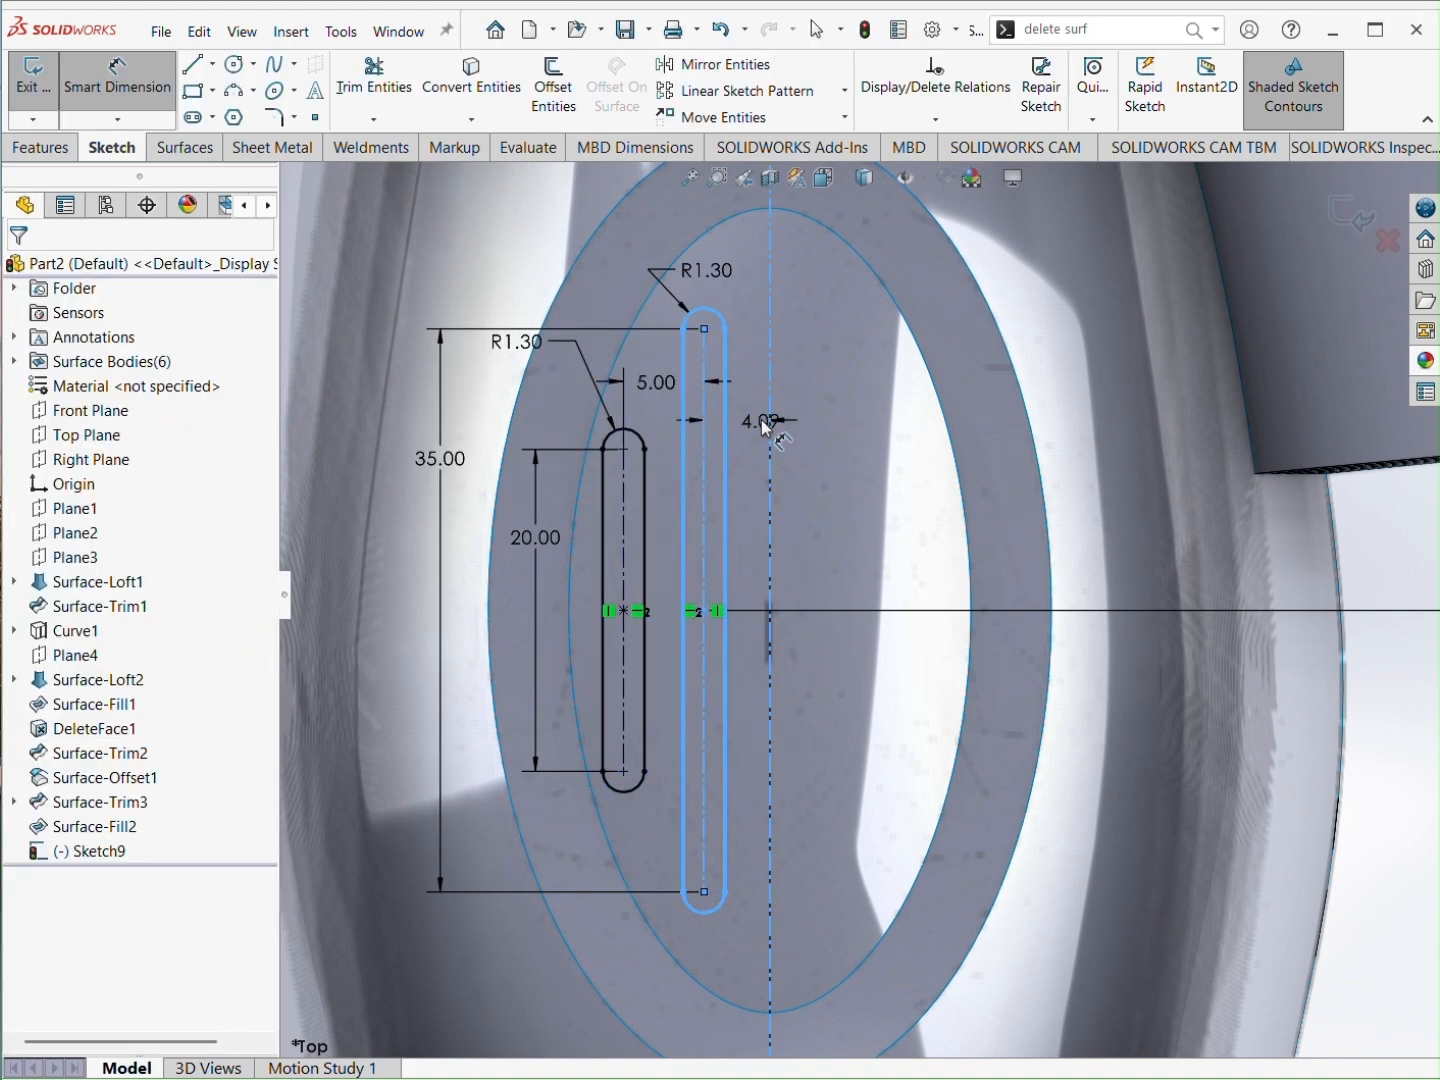
pyautogui.click(755, 425)
pyautogui.write('4')
pyautogui.press('Return')
pyautogui.scroll(3, 763, 425)
pyautogui.press('Escape')
# Step: Mirror both slots about the vertical construction centreline using Mirror Entities
pyautogui.scroll(3, 762, 426)
pyautogui.moveTo(1155, 289)
pyautogui.mouseDown()
pyautogui.moveTo(498, 796)
pyautogui.moveTo(501, 780)
pyautogui.mouseUp()
pyautogui.write('mir')
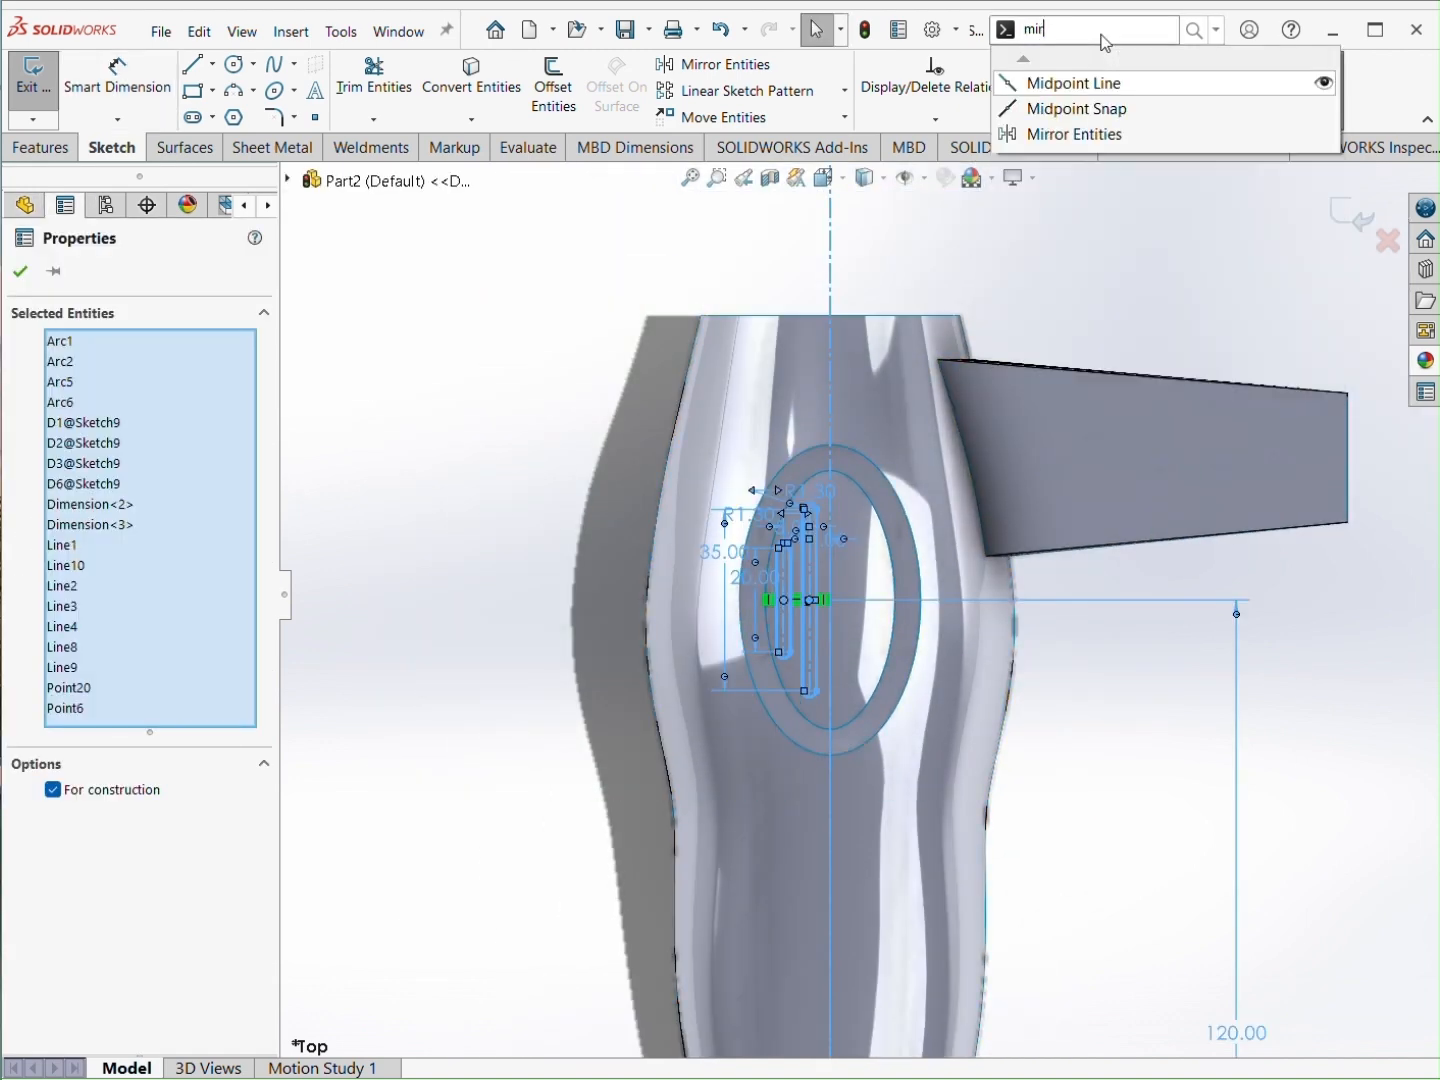
pyautogui.press('Return')
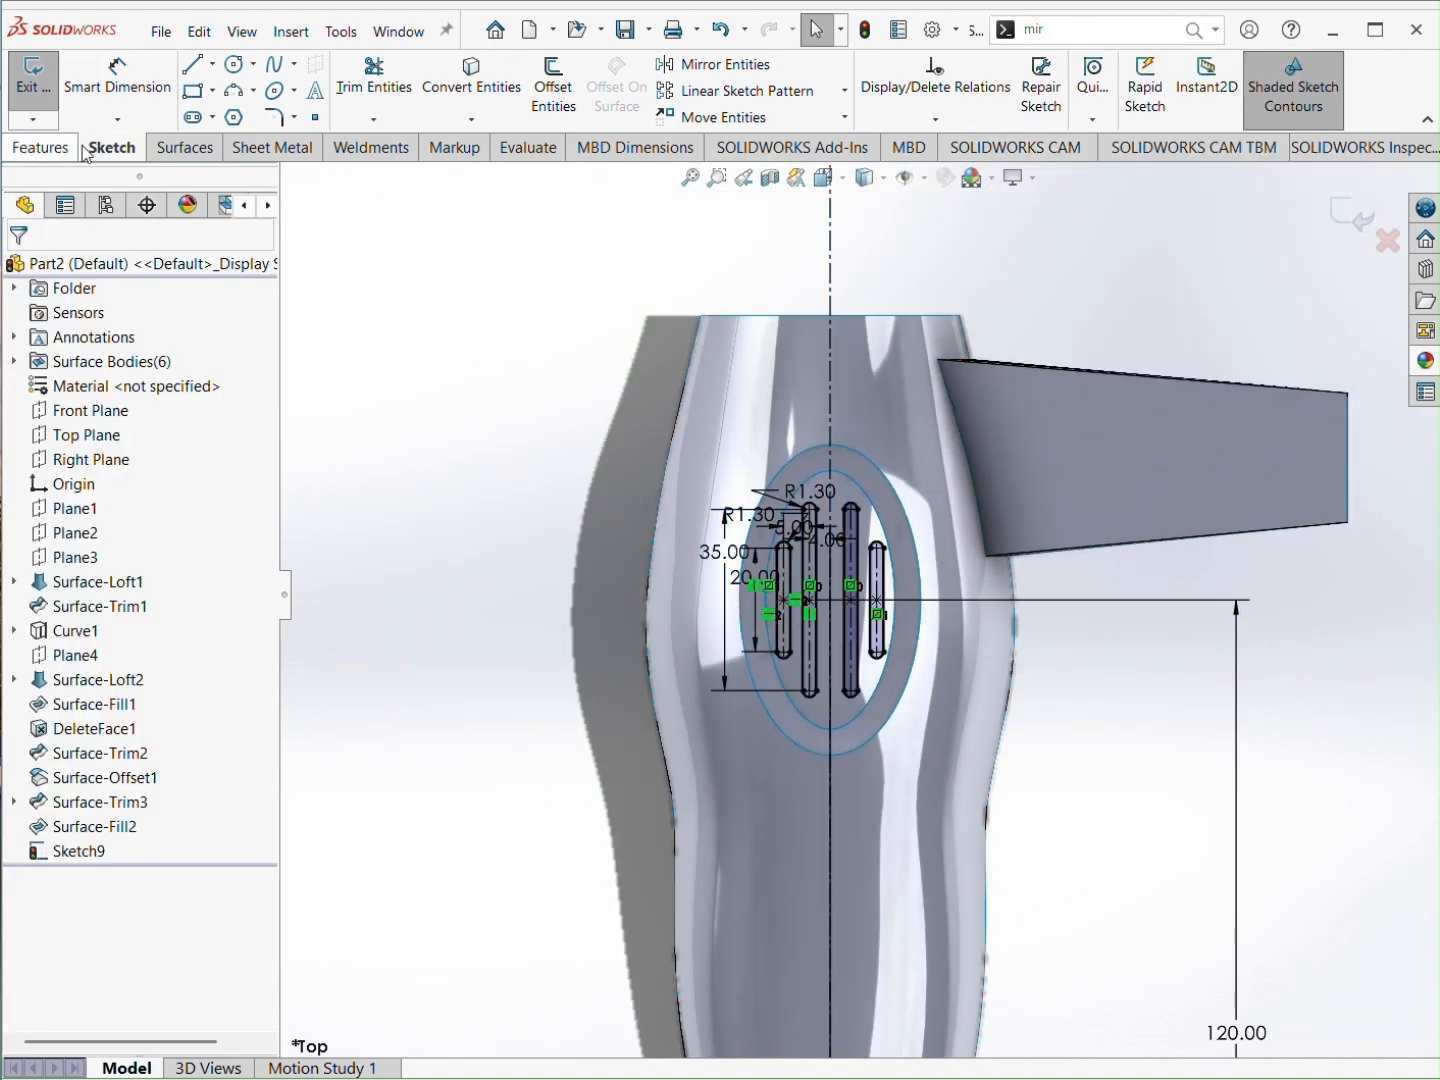
# Step: Trim the inner elliptical surface with the slot sketch, removing both original slot areas and the mirrored short slot area
pyautogui.click(185, 148)
pyautogui.click(841, 90)
pyautogui.scroll(5, 790, 595)
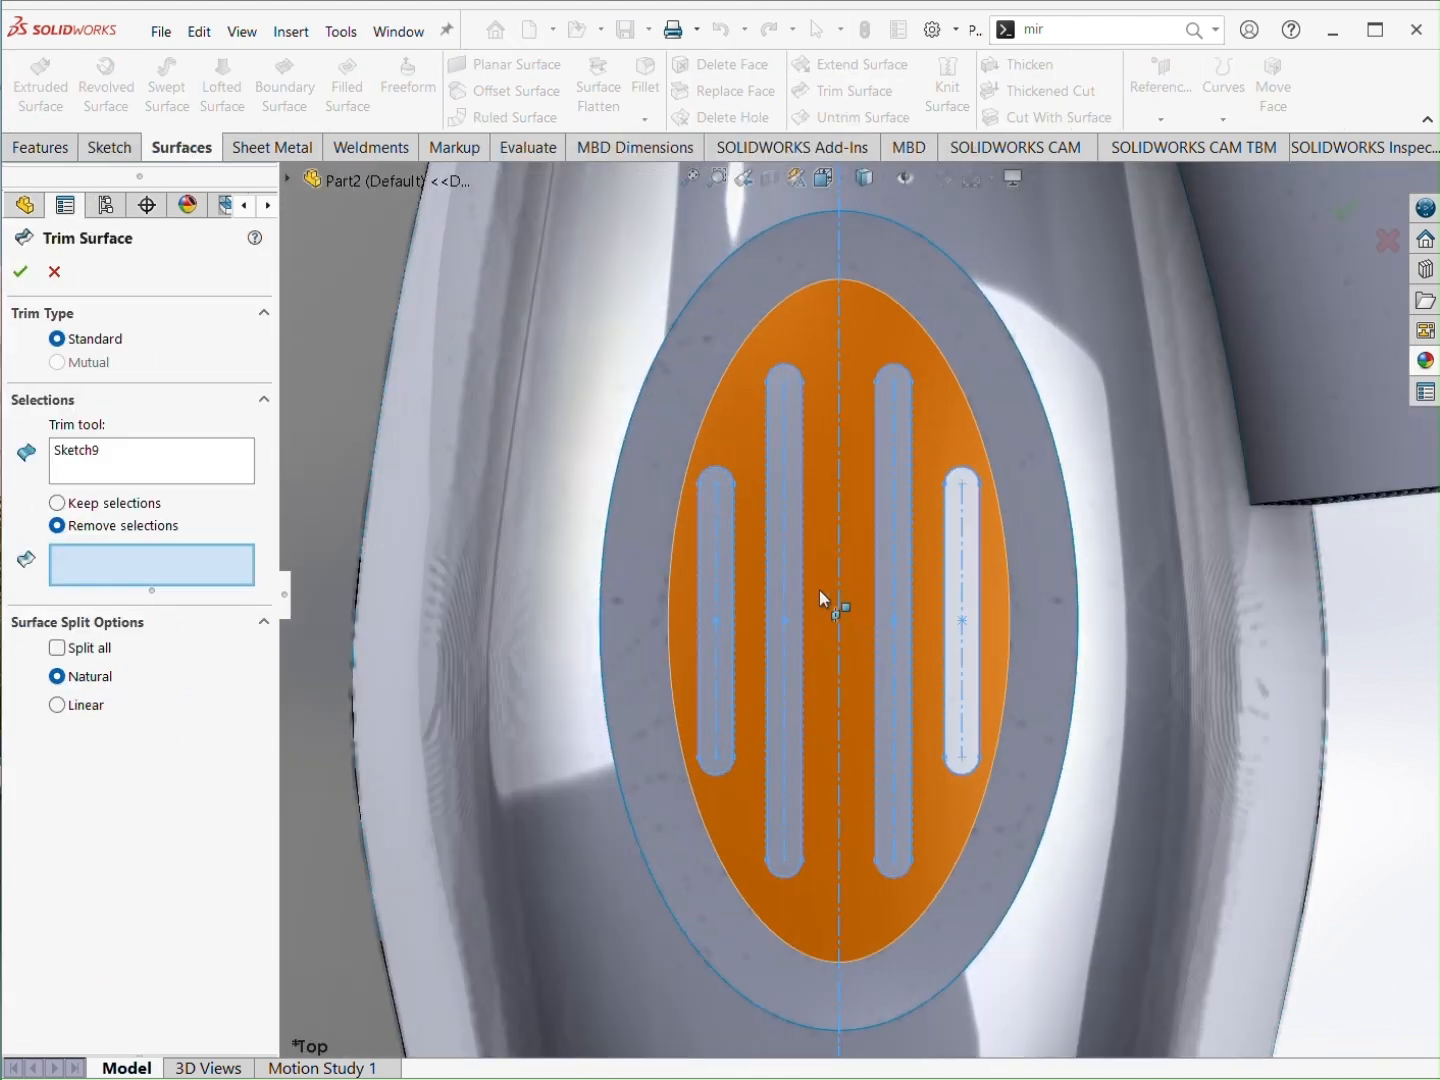
pyautogui.click(786, 615)
pyautogui.click(715, 640)
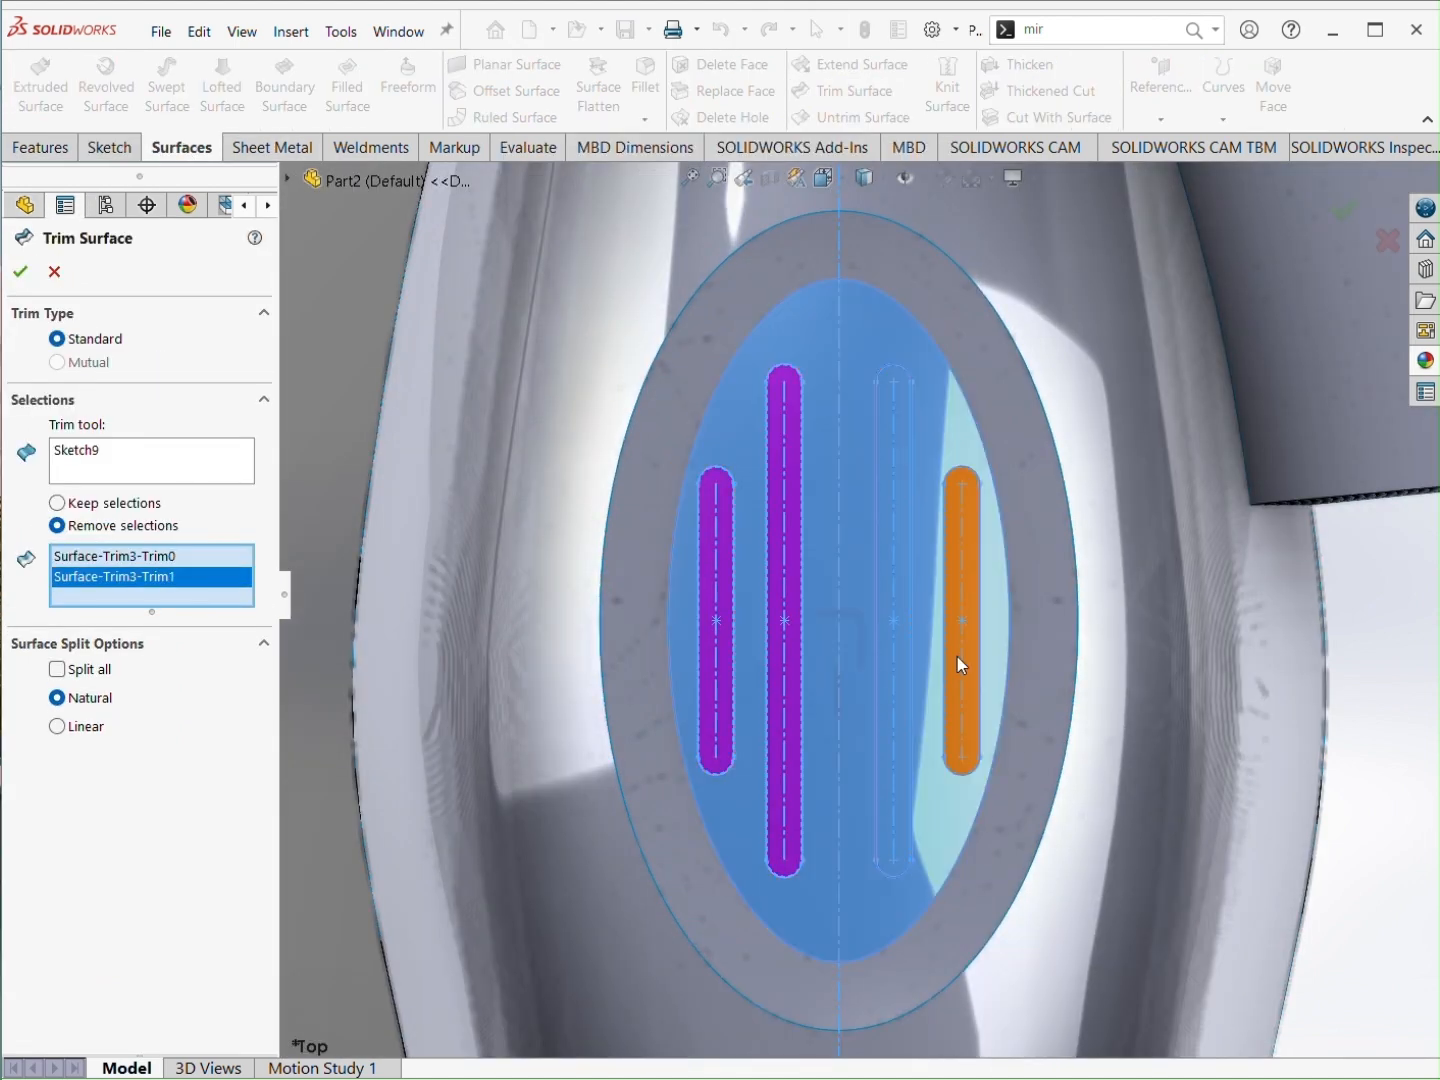
pyautogui.click(962, 665)
pyautogui.press('Return')
pyautogui.scroll(-5, 900, 589)
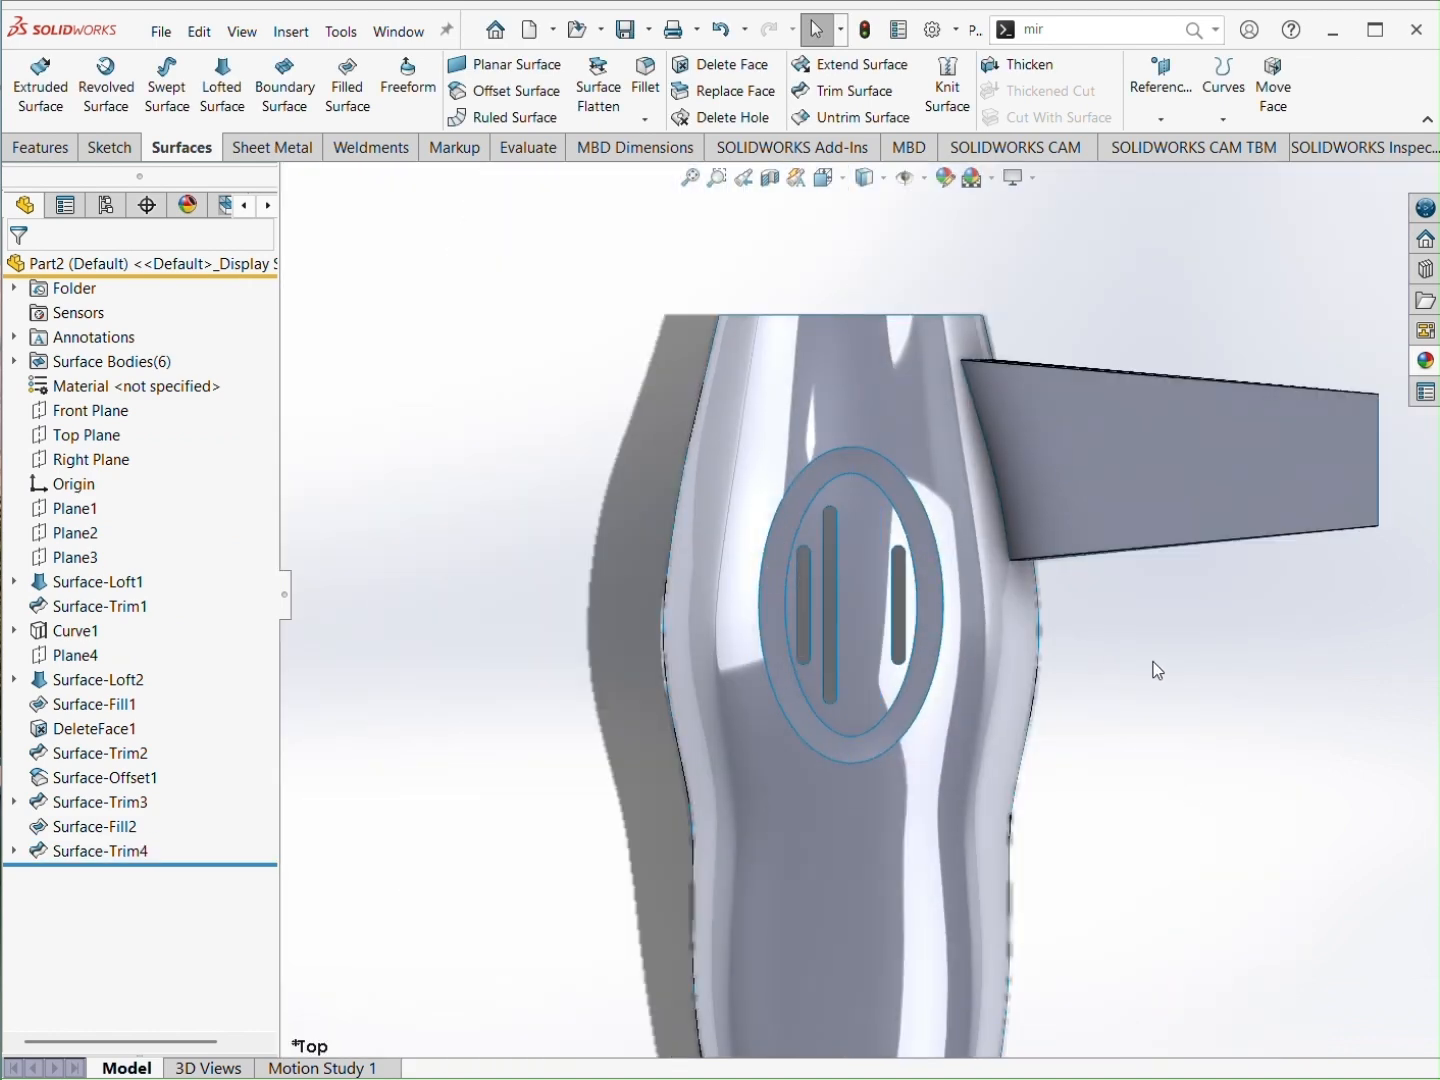
# Step: Edit the slot trim to also remove the mirrored long slot area
pyautogui.click(100, 850)
pyautogui.click(120, 791)
pyautogui.click(217, 590)
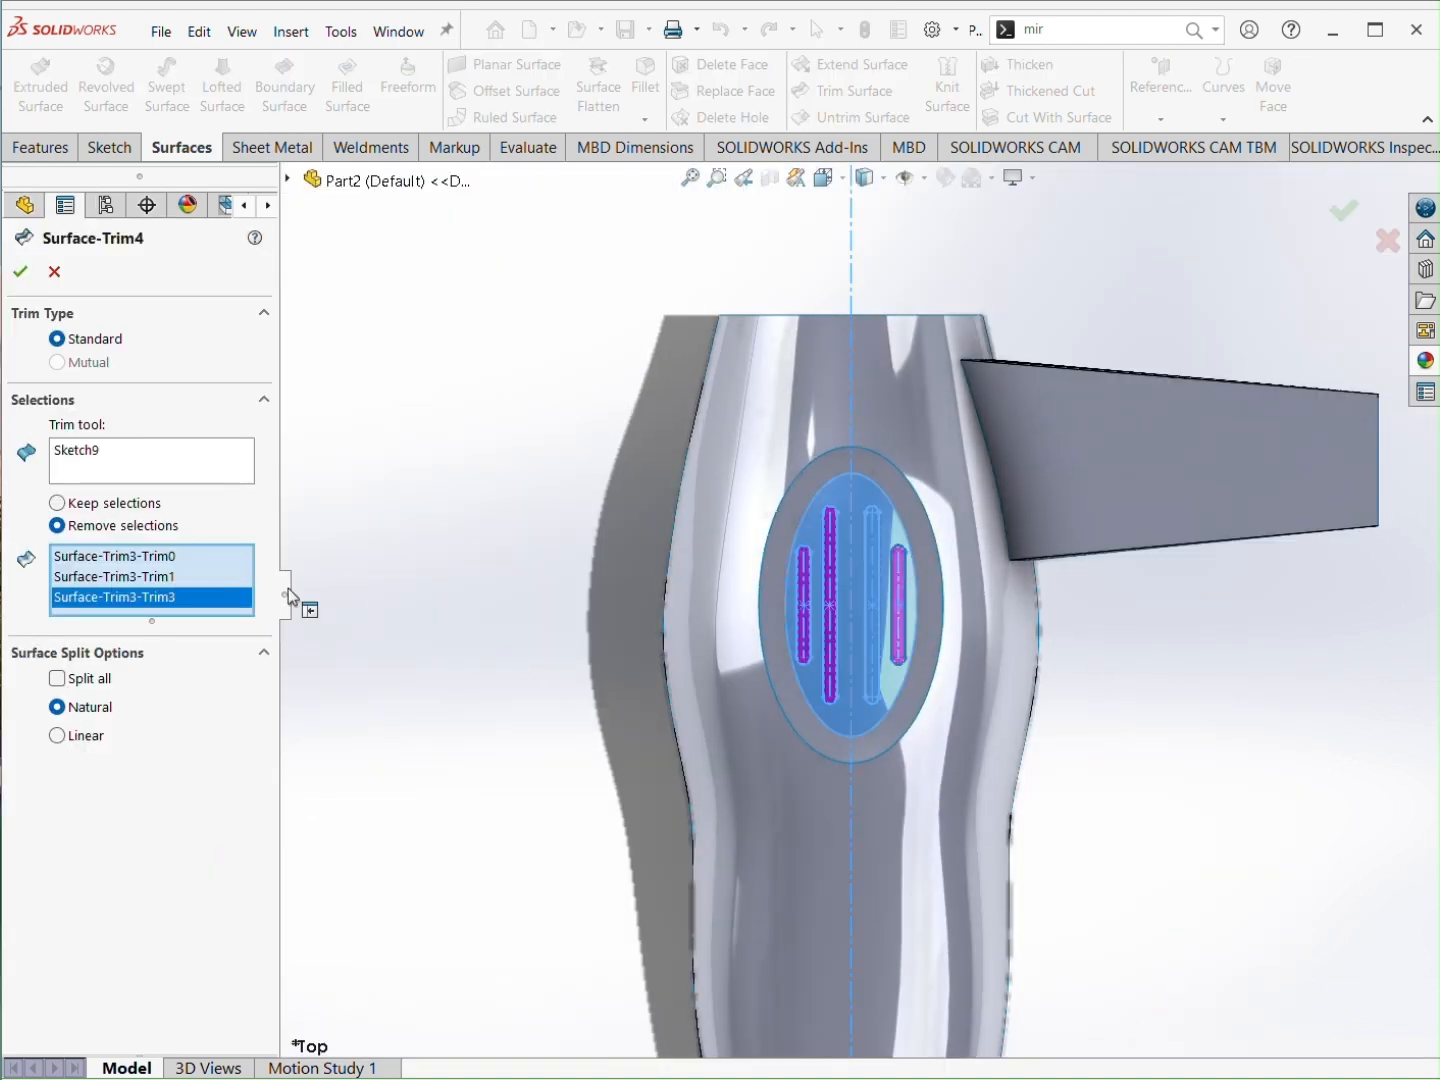
pyautogui.scroll(-3, 873, 558)
pyautogui.click(870, 549)
pyautogui.click(21, 273)
# Step: Start a new sketch and draw an ellipse centred on the side loft's slanted edge near the body, with radii about 4.04 and 1.81 mm
pyautogui.click(356, 447)
pyautogui.scroll(4, 472, 545)
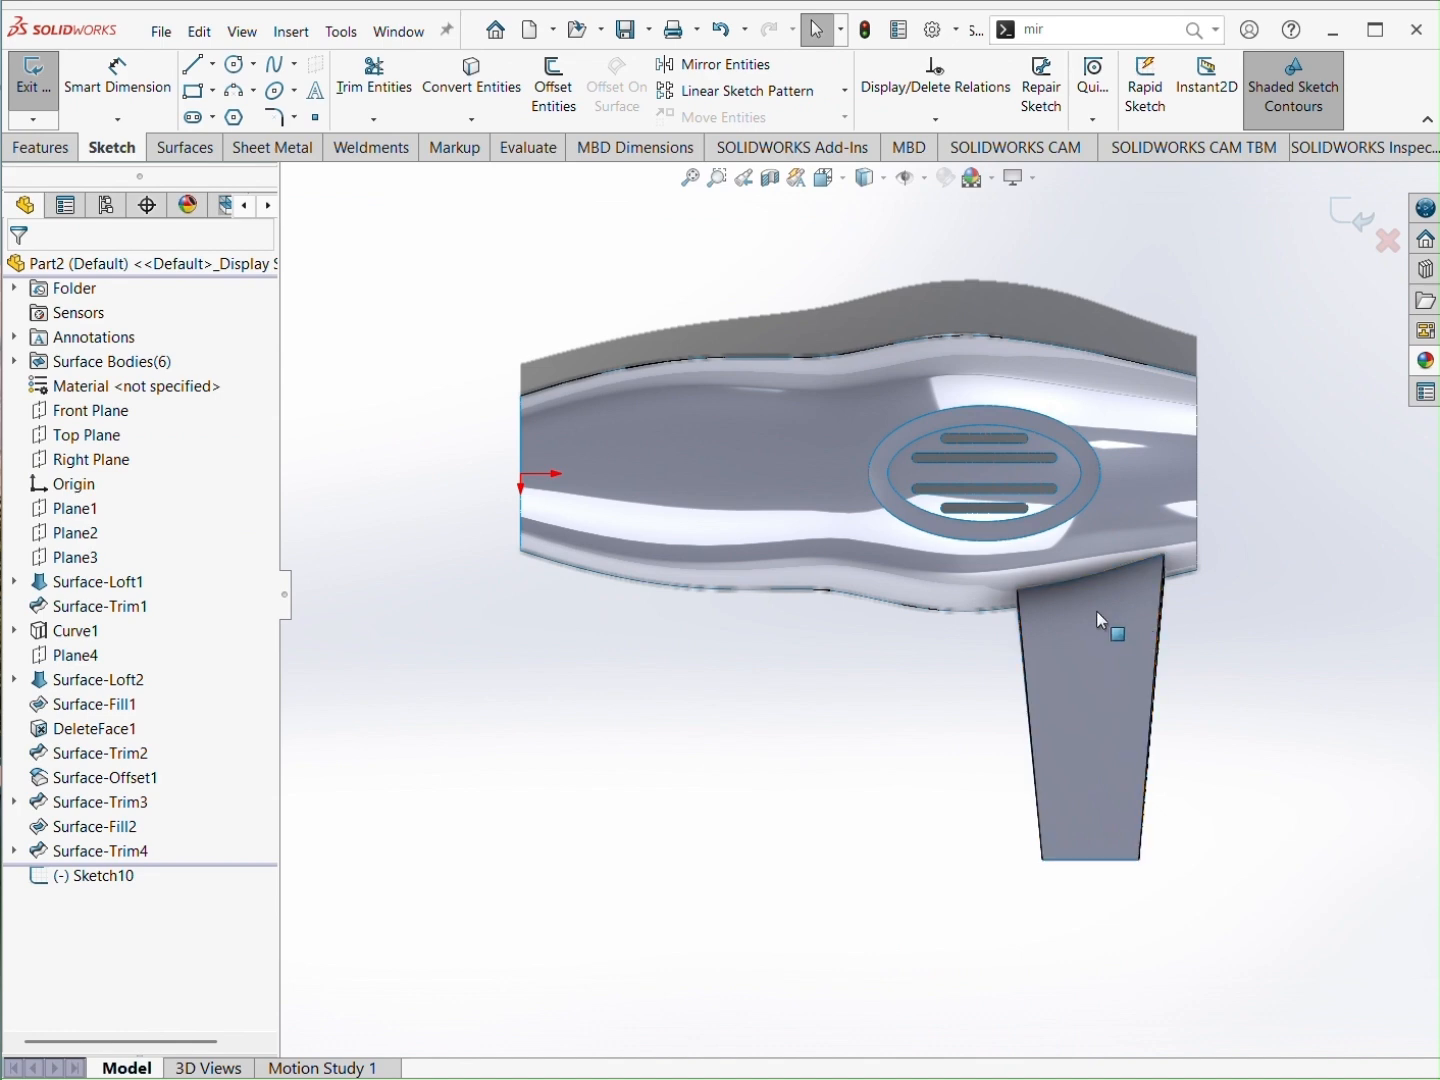
pyautogui.scroll(-2, 1094, 626)
pyautogui.scroll(-2, 878, 791)
pyautogui.scroll(2, 877, 791)
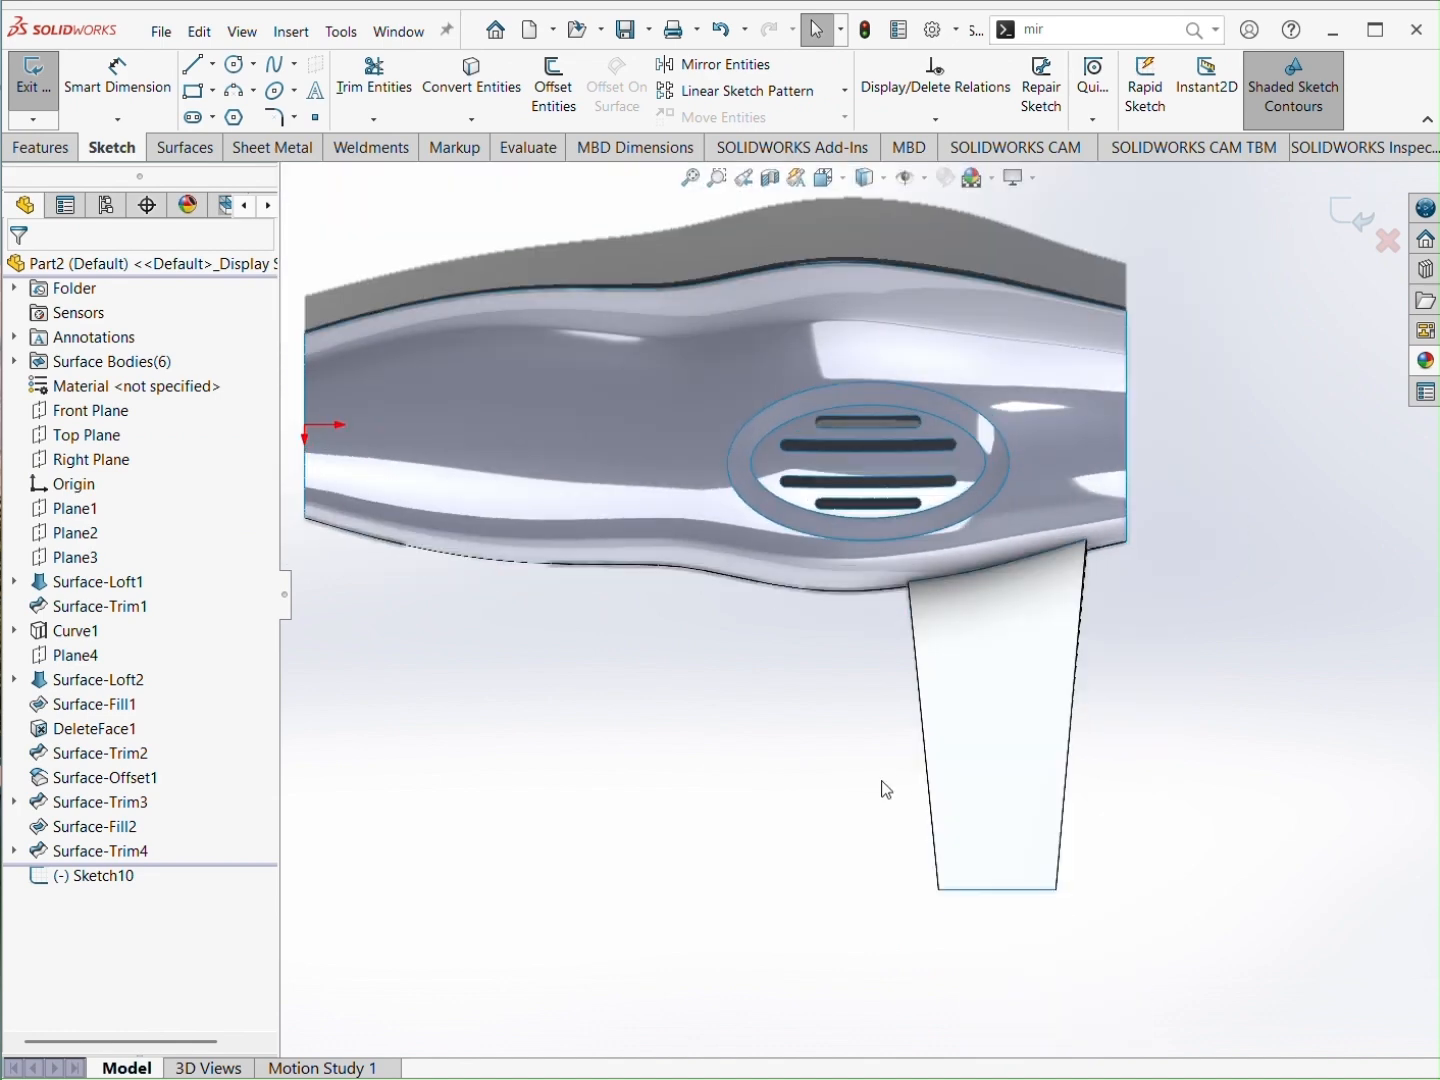
pyautogui.scroll(2, 886, 790)
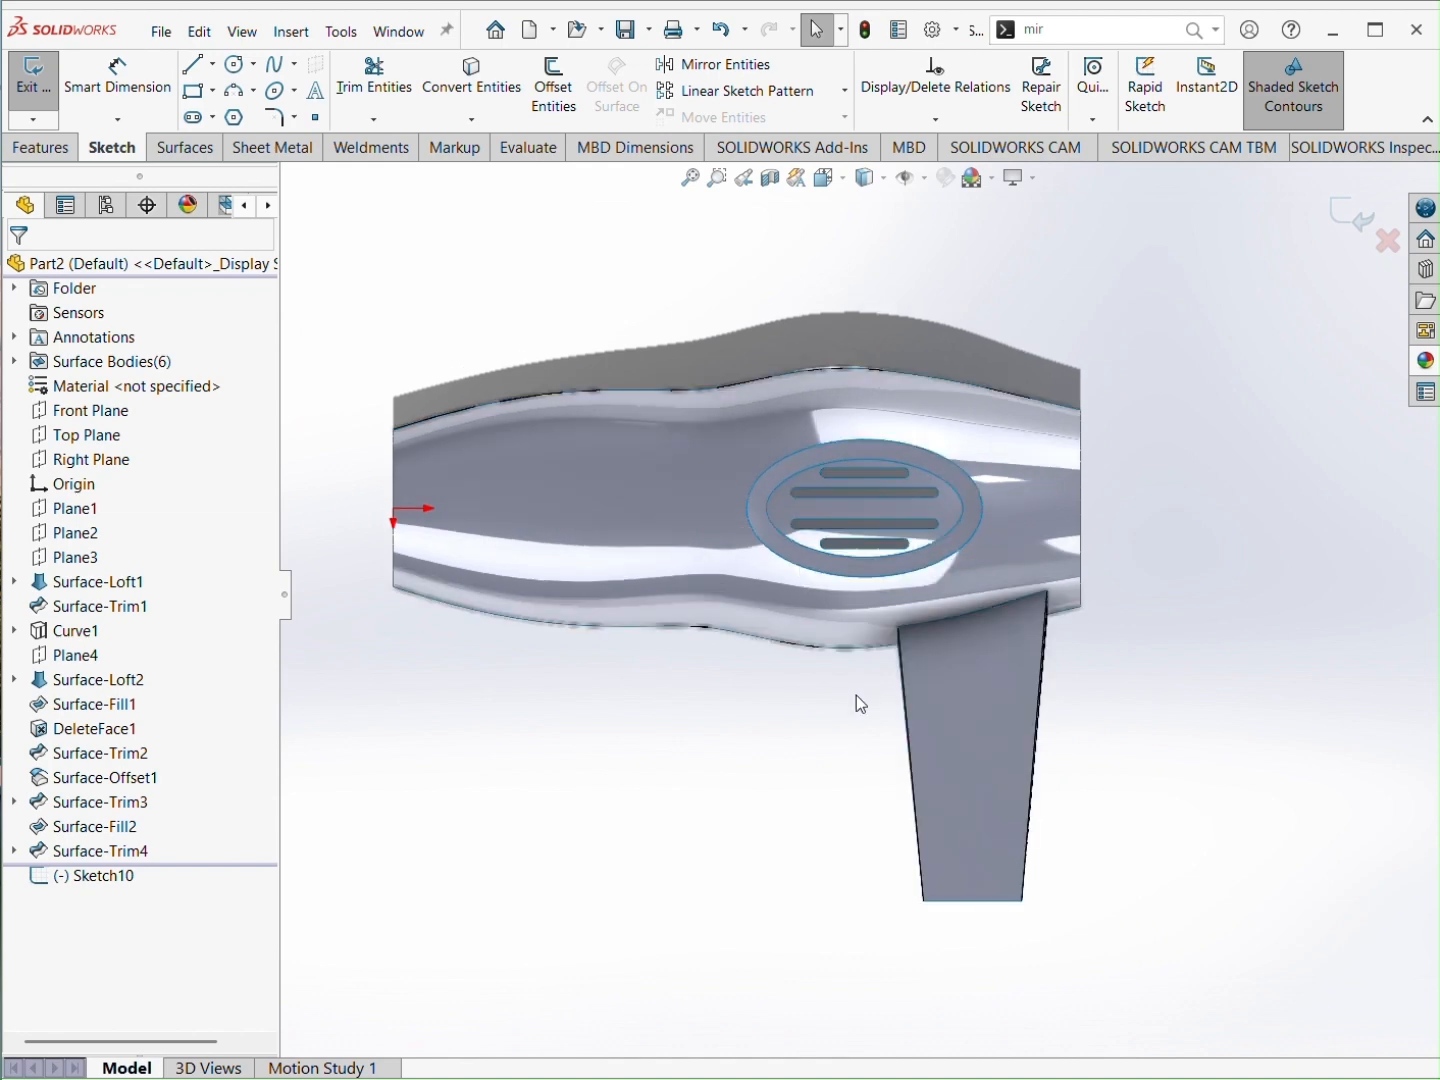
pyautogui.click(279, 92)
pyautogui.scroll(-2, 926, 688)
pyautogui.scroll(-2, 926, 656)
pyautogui.click(900, 641)
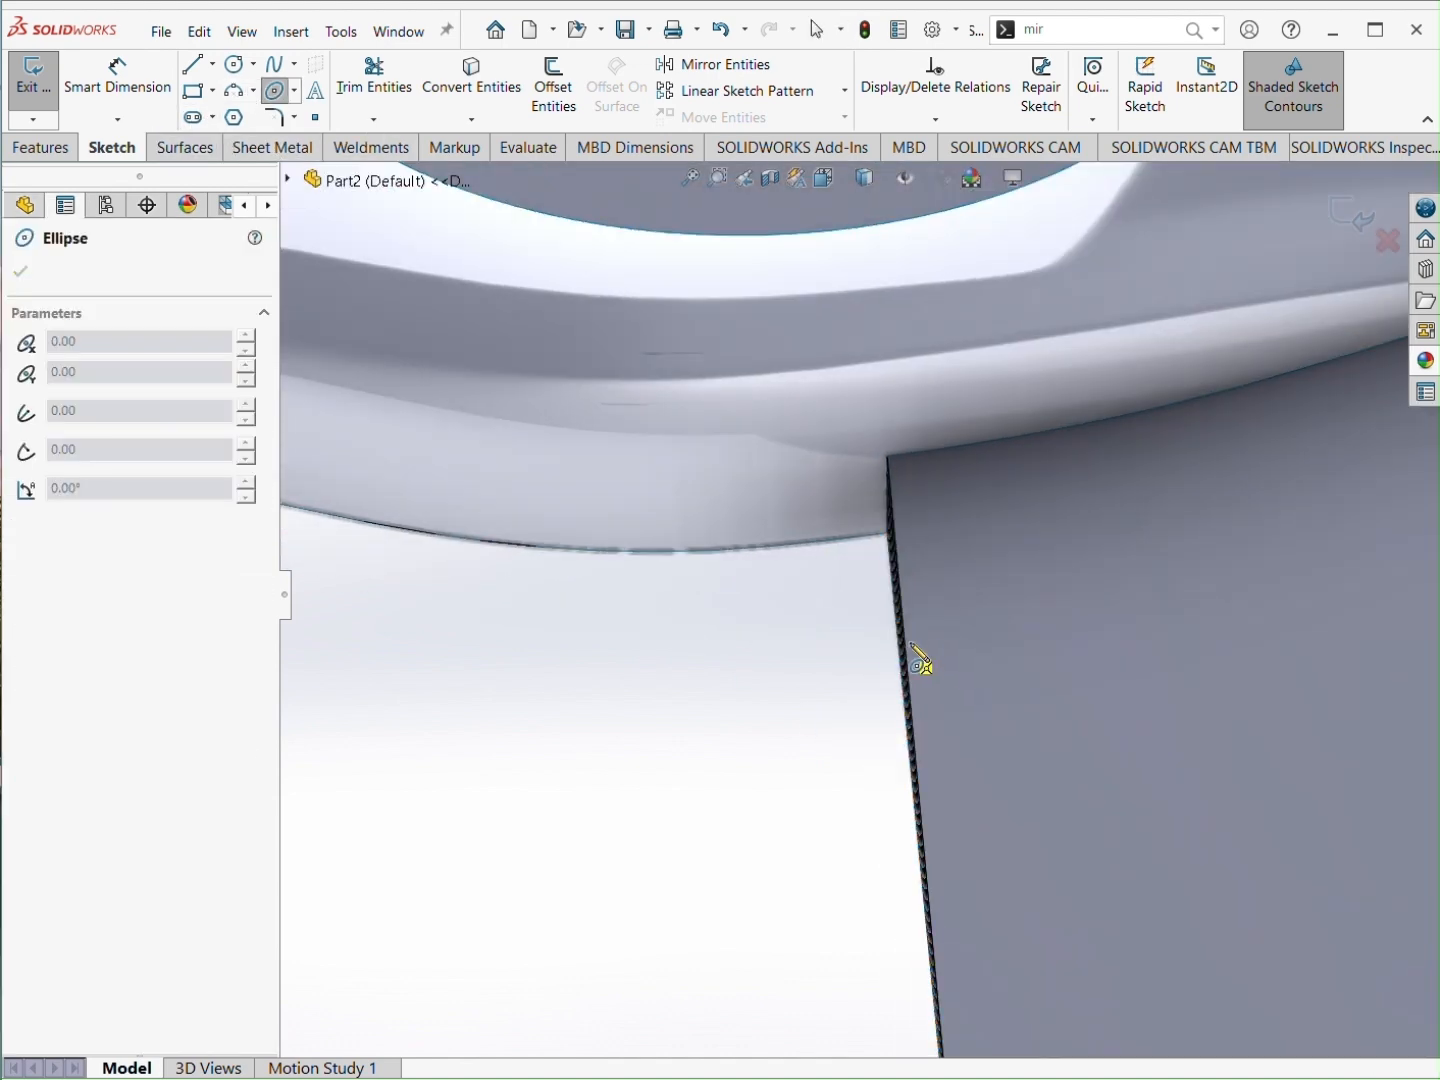
pyautogui.click(987, 653)
pyautogui.click(985, 673)
pyautogui.scroll(2, 936, 776)
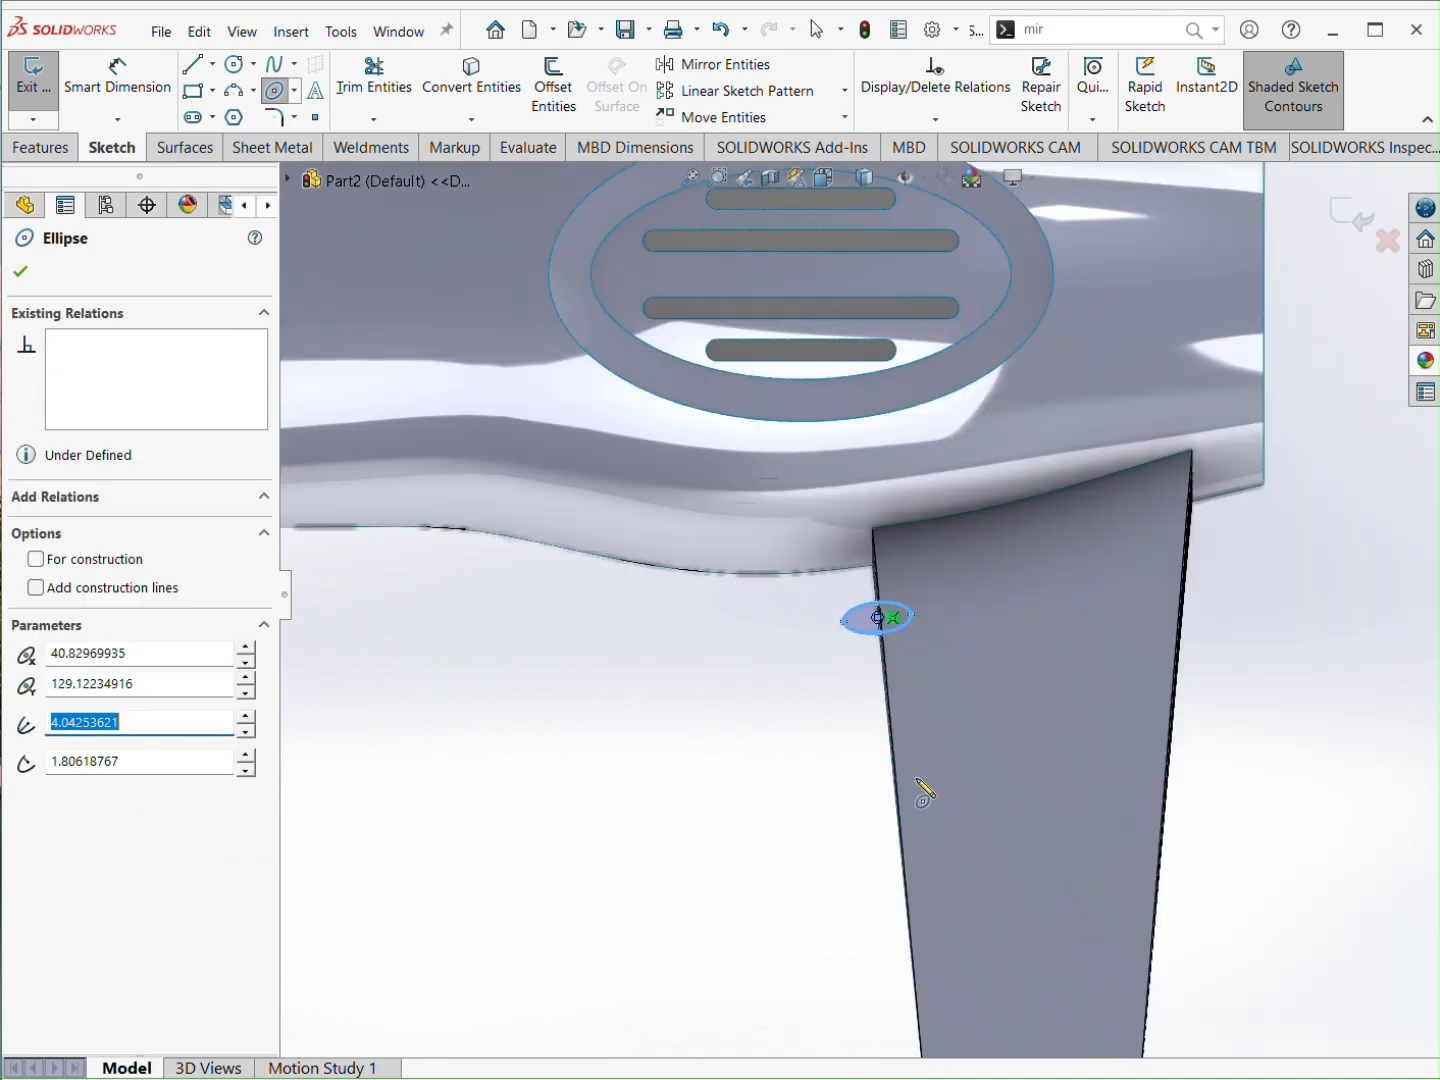
# Step: Sketch two more ellipses centred on the same slanted edge, the one nearest the loft's end with radii about 2.90 and 1.69 mm
pyautogui.scroll(-2, 937, 776)
pyautogui.click(866, 712)
pyautogui.click(930, 712)
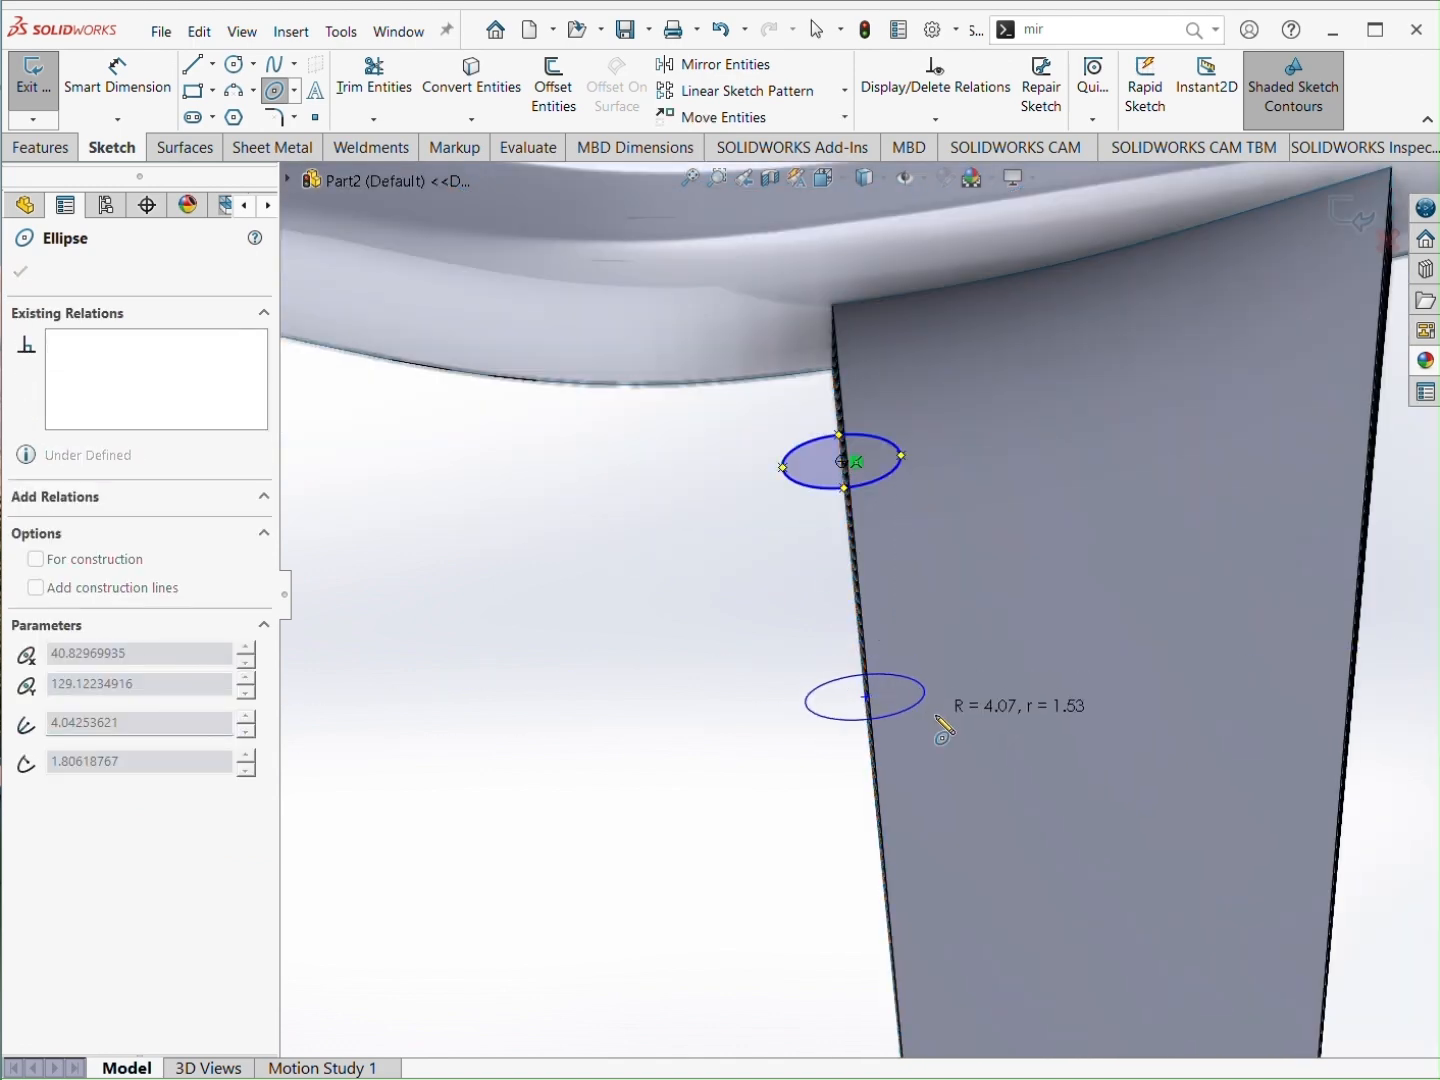
pyautogui.click(941, 716)
pyautogui.scroll(2, 887, 781)
pyautogui.scroll(-2, 887, 975)
pyautogui.scroll(-3, 887, 970)
pyautogui.click(886, 886)
pyautogui.click(1005, 880)
pyautogui.click(1016, 942)
pyautogui.scroll(4, 896, 620)
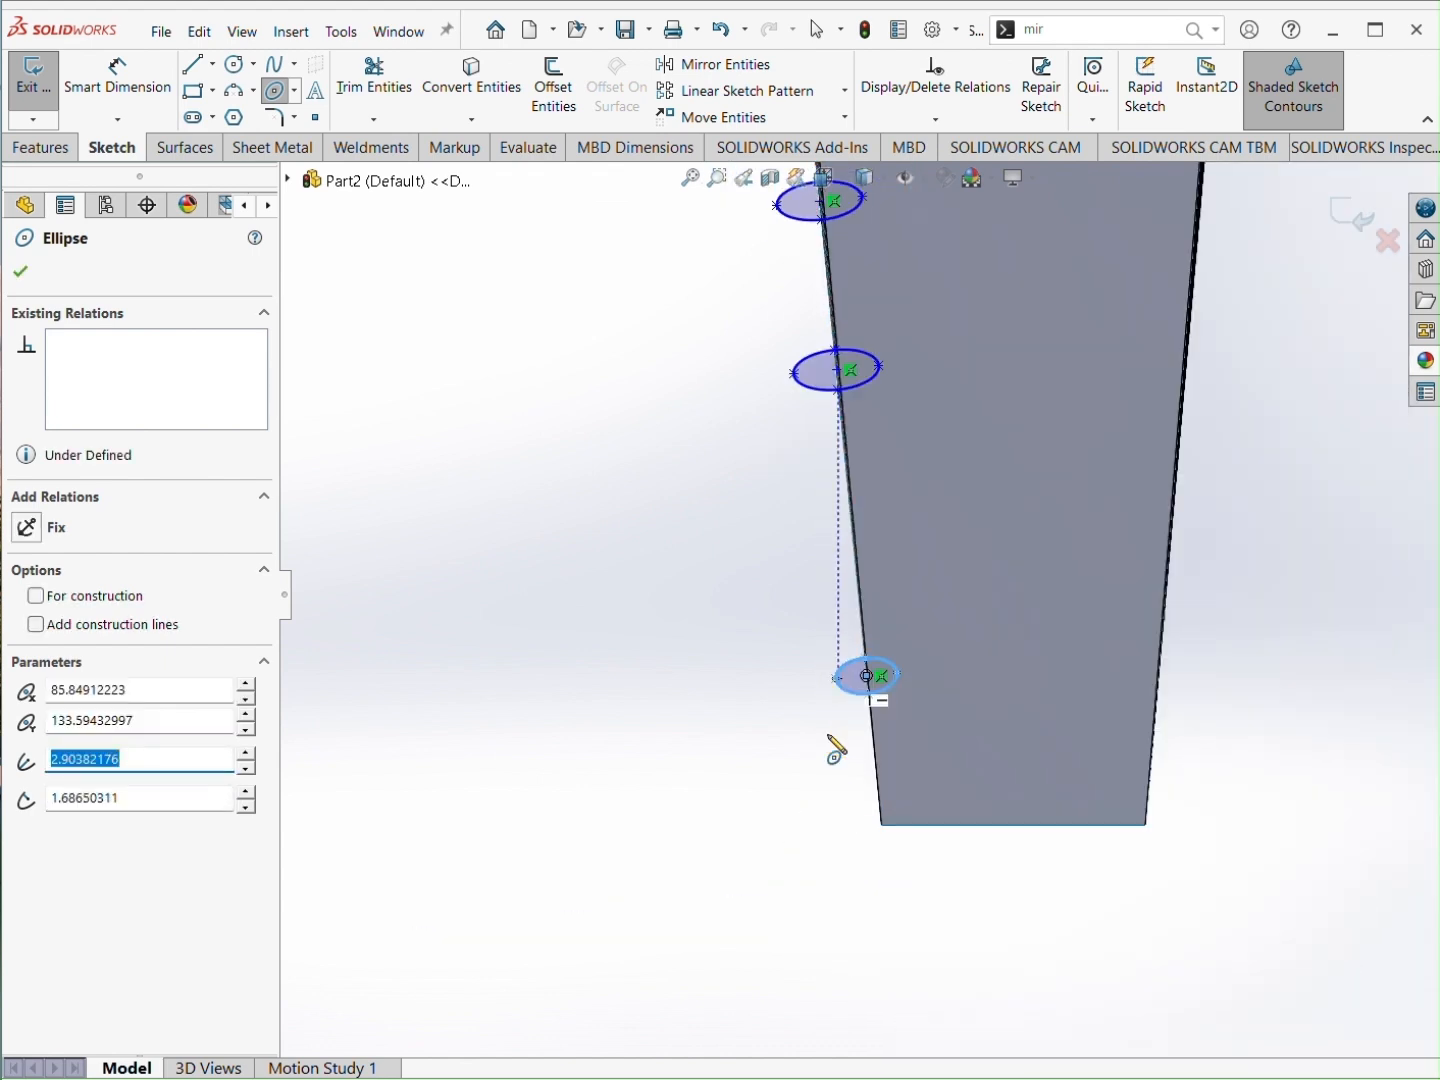
pyautogui.press('Escape')
# Step: Dimension the long axis of the ellipse nearest the body at 30 mm
pyautogui.press('s')
pyautogui.click(983, 644)
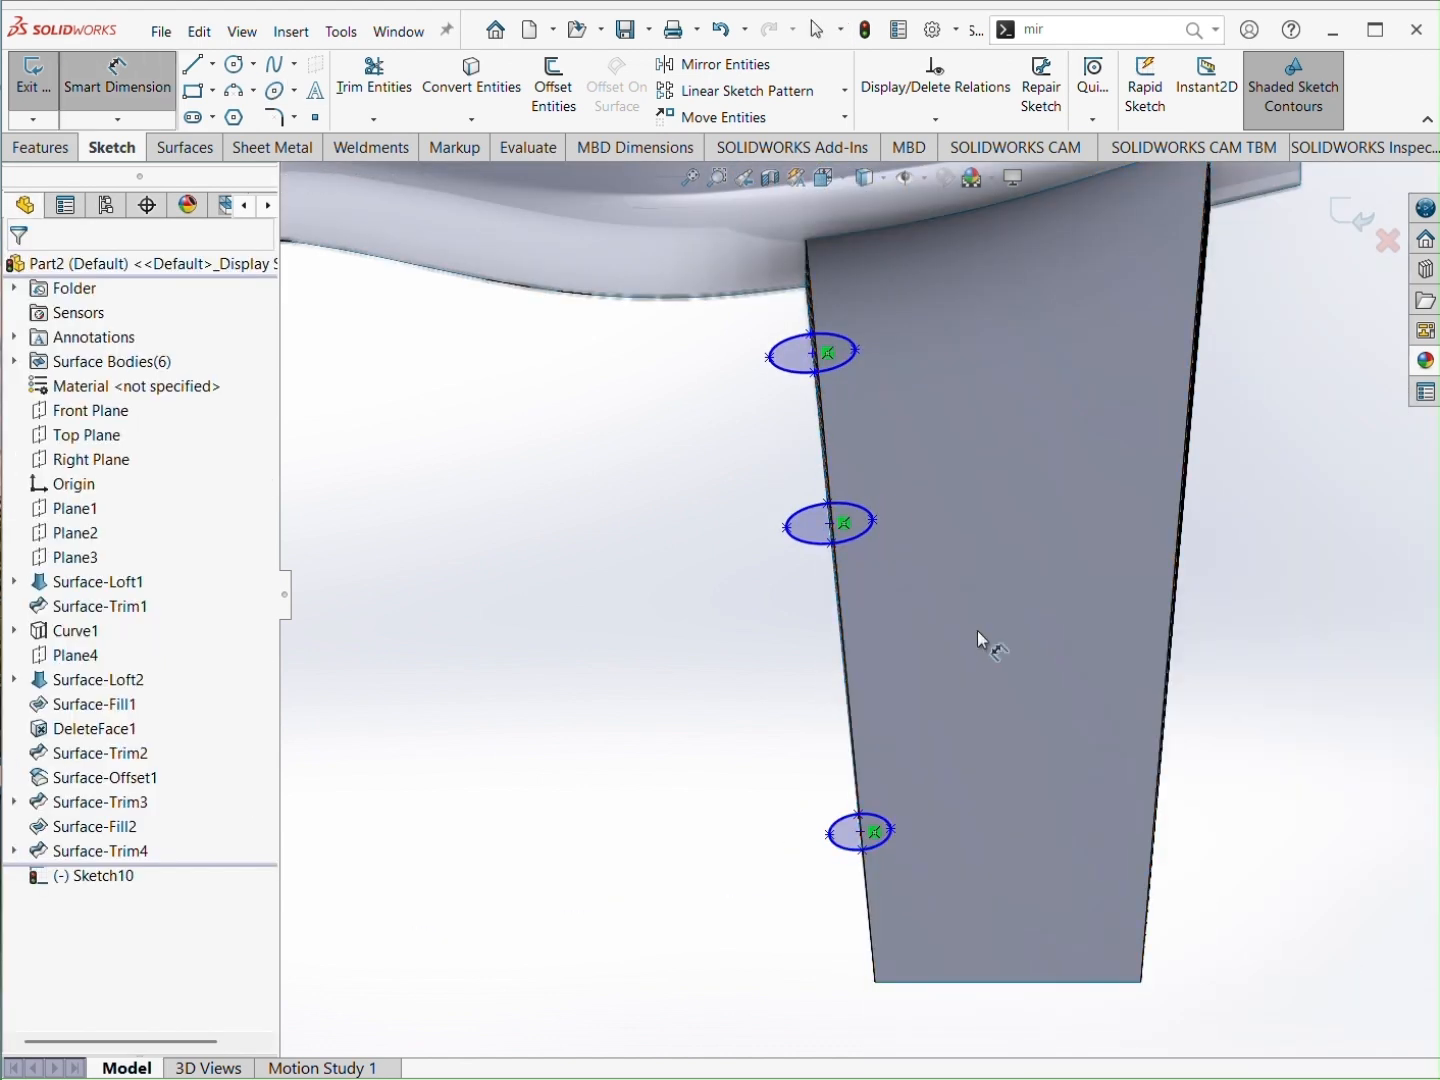
pyautogui.scroll(-2, 845, 356)
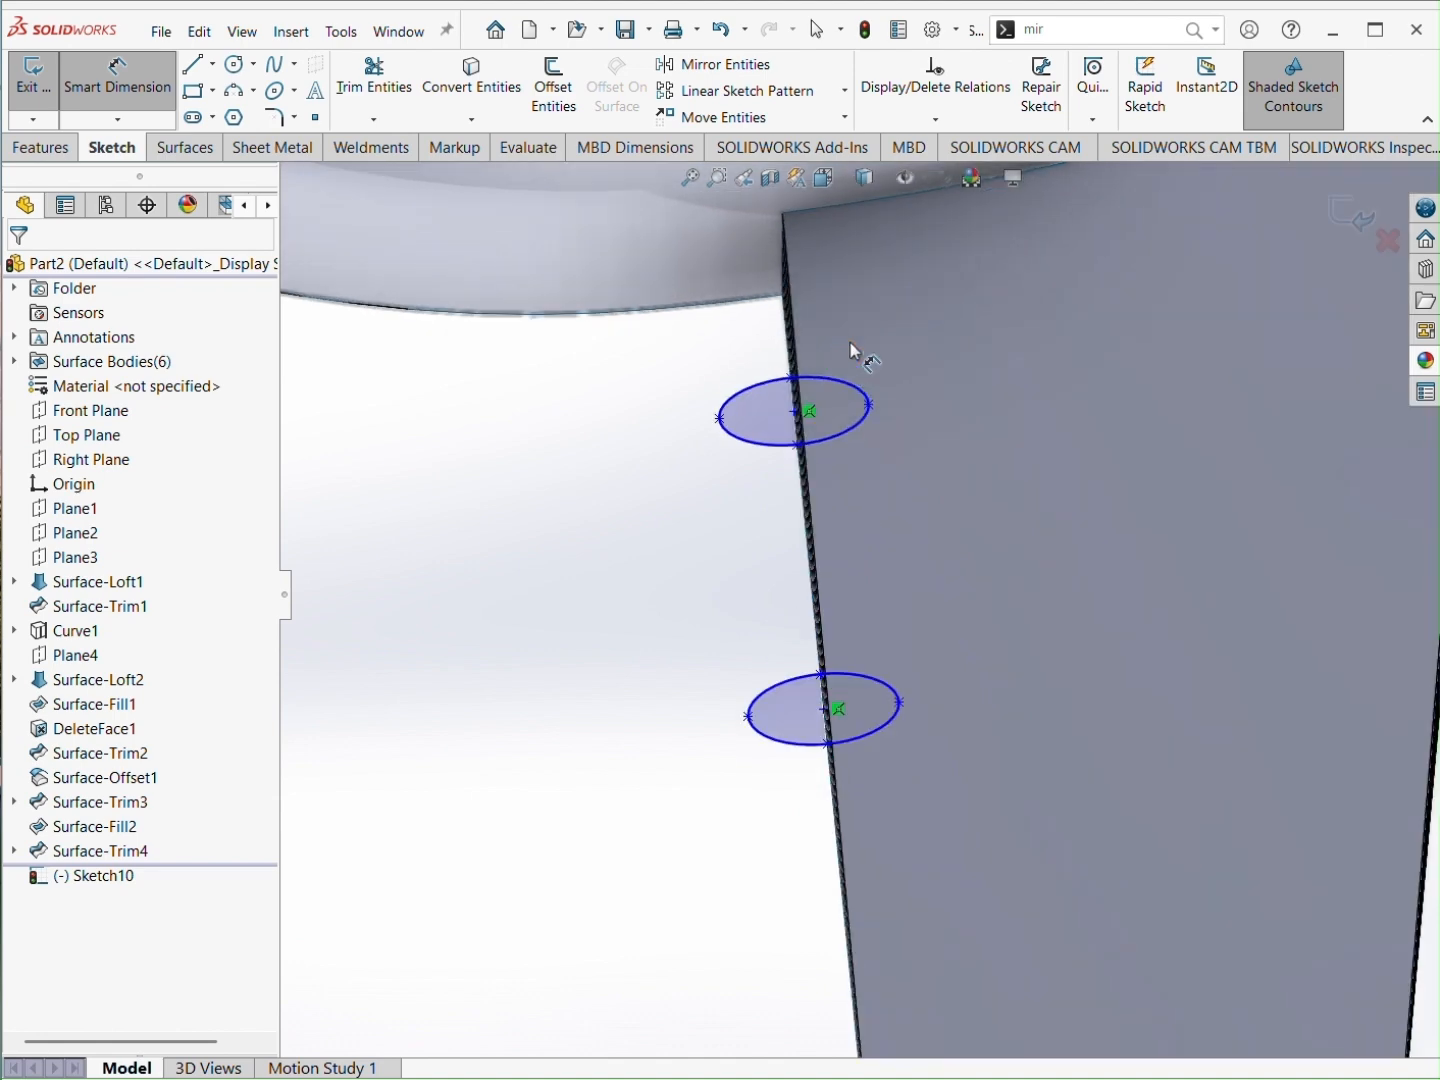
pyautogui.click(868, 408)
pyautogui.click(702, 360)
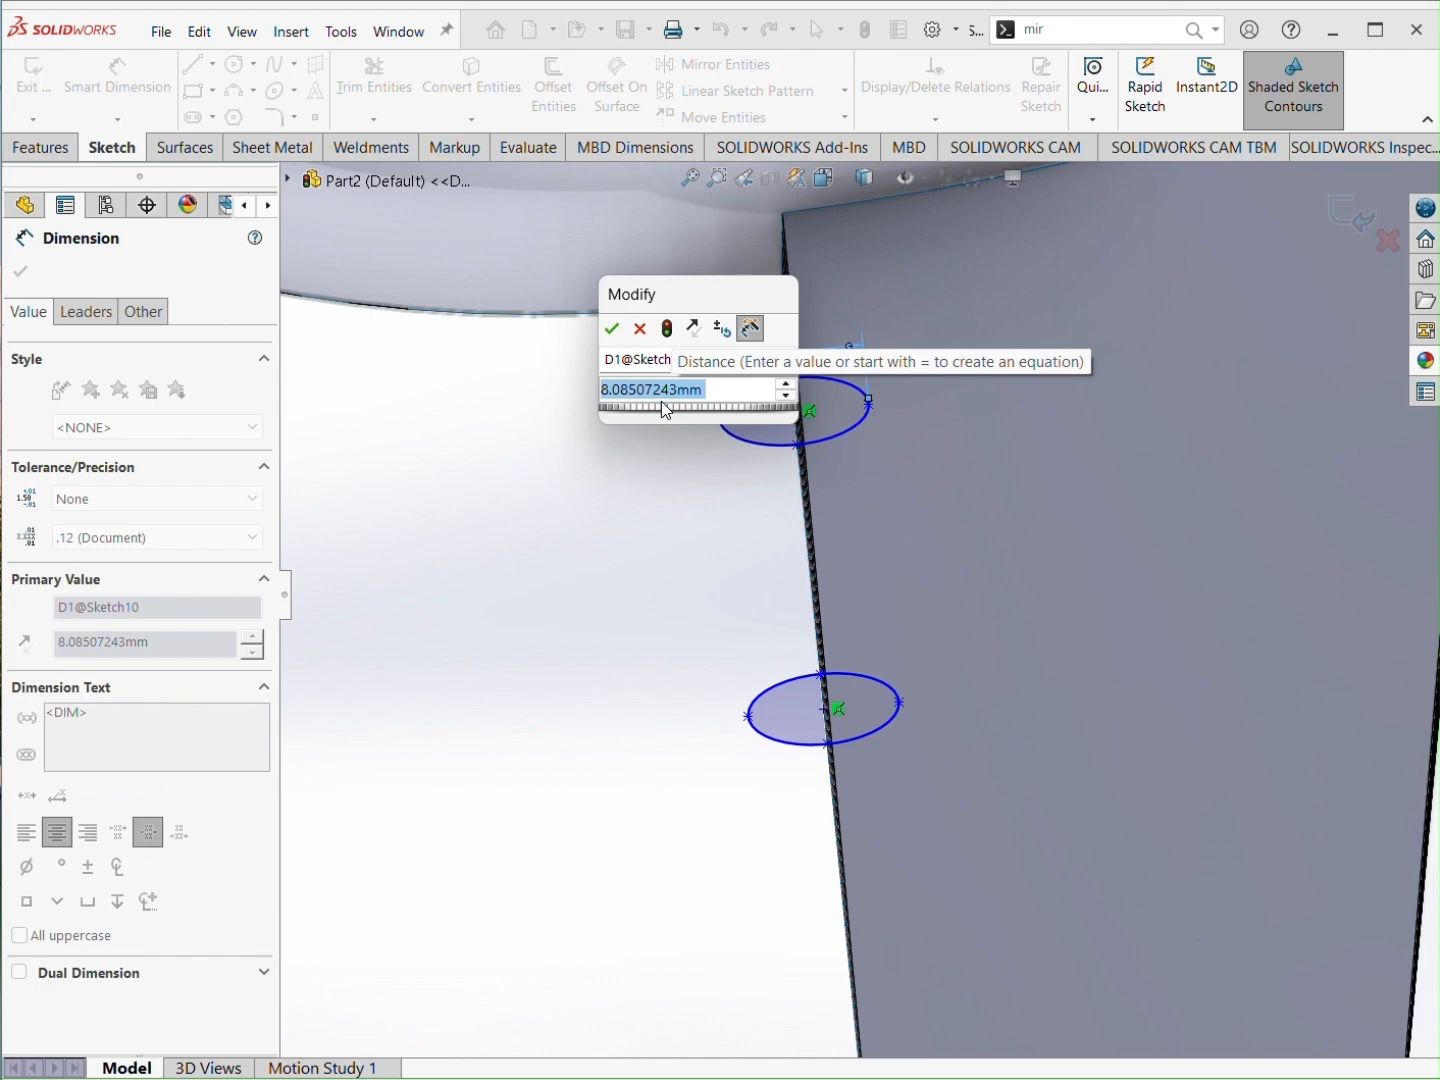
pyautogui.write('30')
pyautogui.press('Return')
pyautogui.scroll(3, 700, 419)
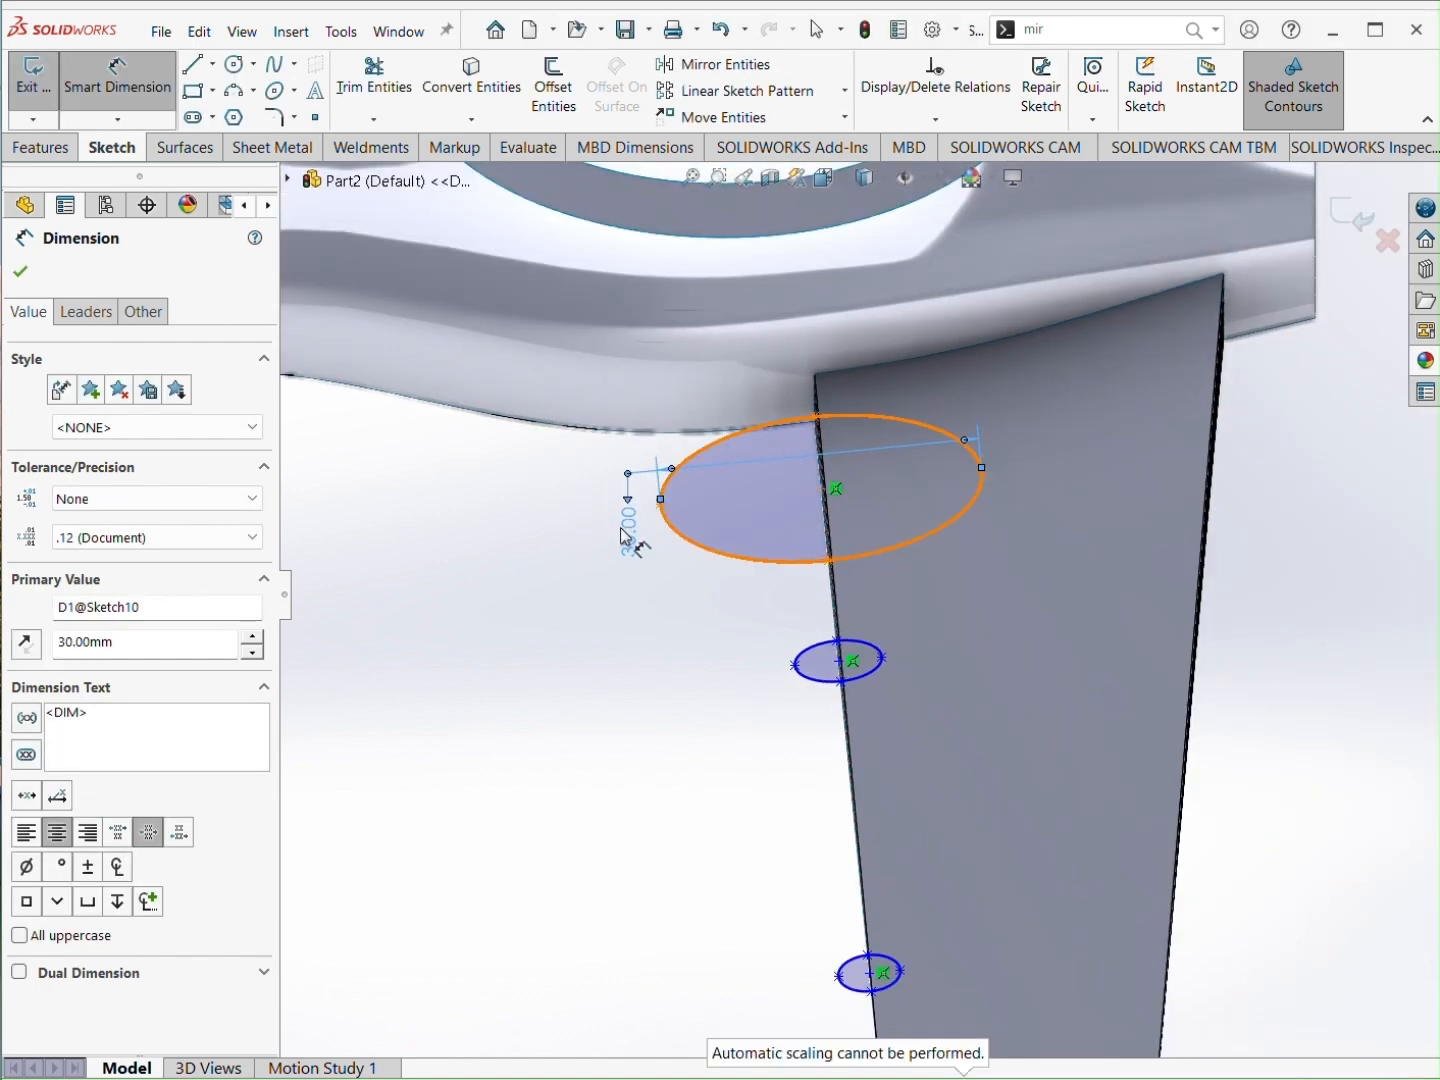
# Step: Reduce the long axis of the ellipse nearest the body to 20 mm
pyautogui.click(621, 536)
pyautogui.write('20')
pyautogui.press('Return')
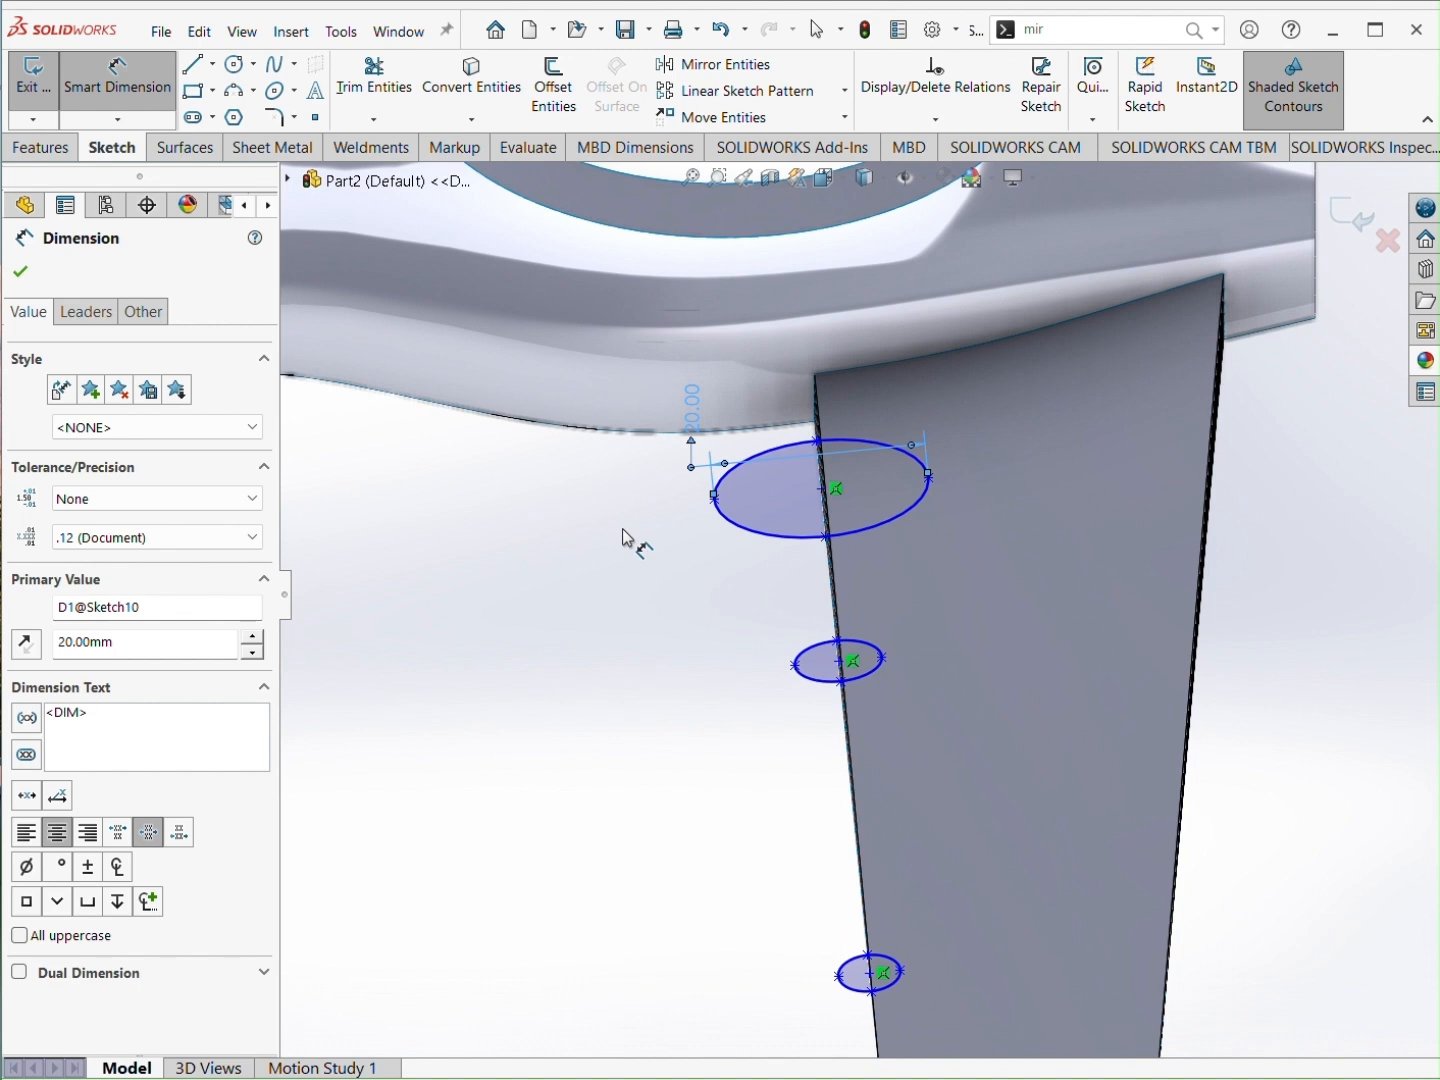
# Step: Dimension the long axis of the middle ellipse at 15 mm
pyautogui.moveTo(643, 544); pyautogui.dragTo(876, 635, button='middle')
pyautogui.click(804, 648)
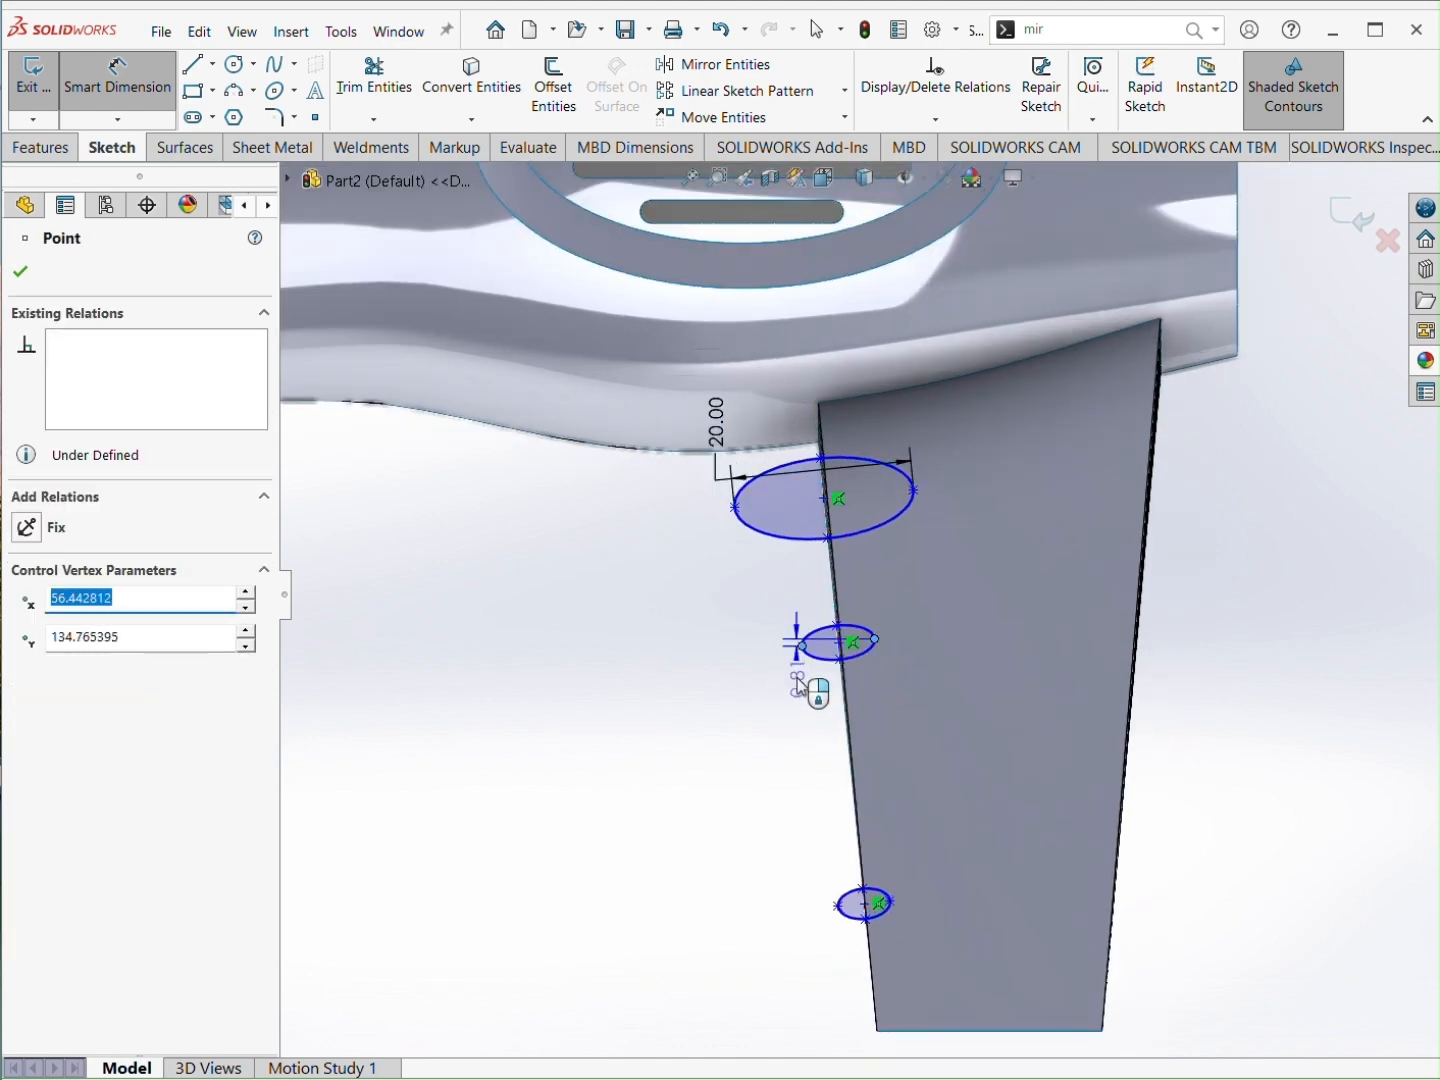
pyautogui.click(797, 734)
pyautogui.write('15')
pyautogui.press('Return')
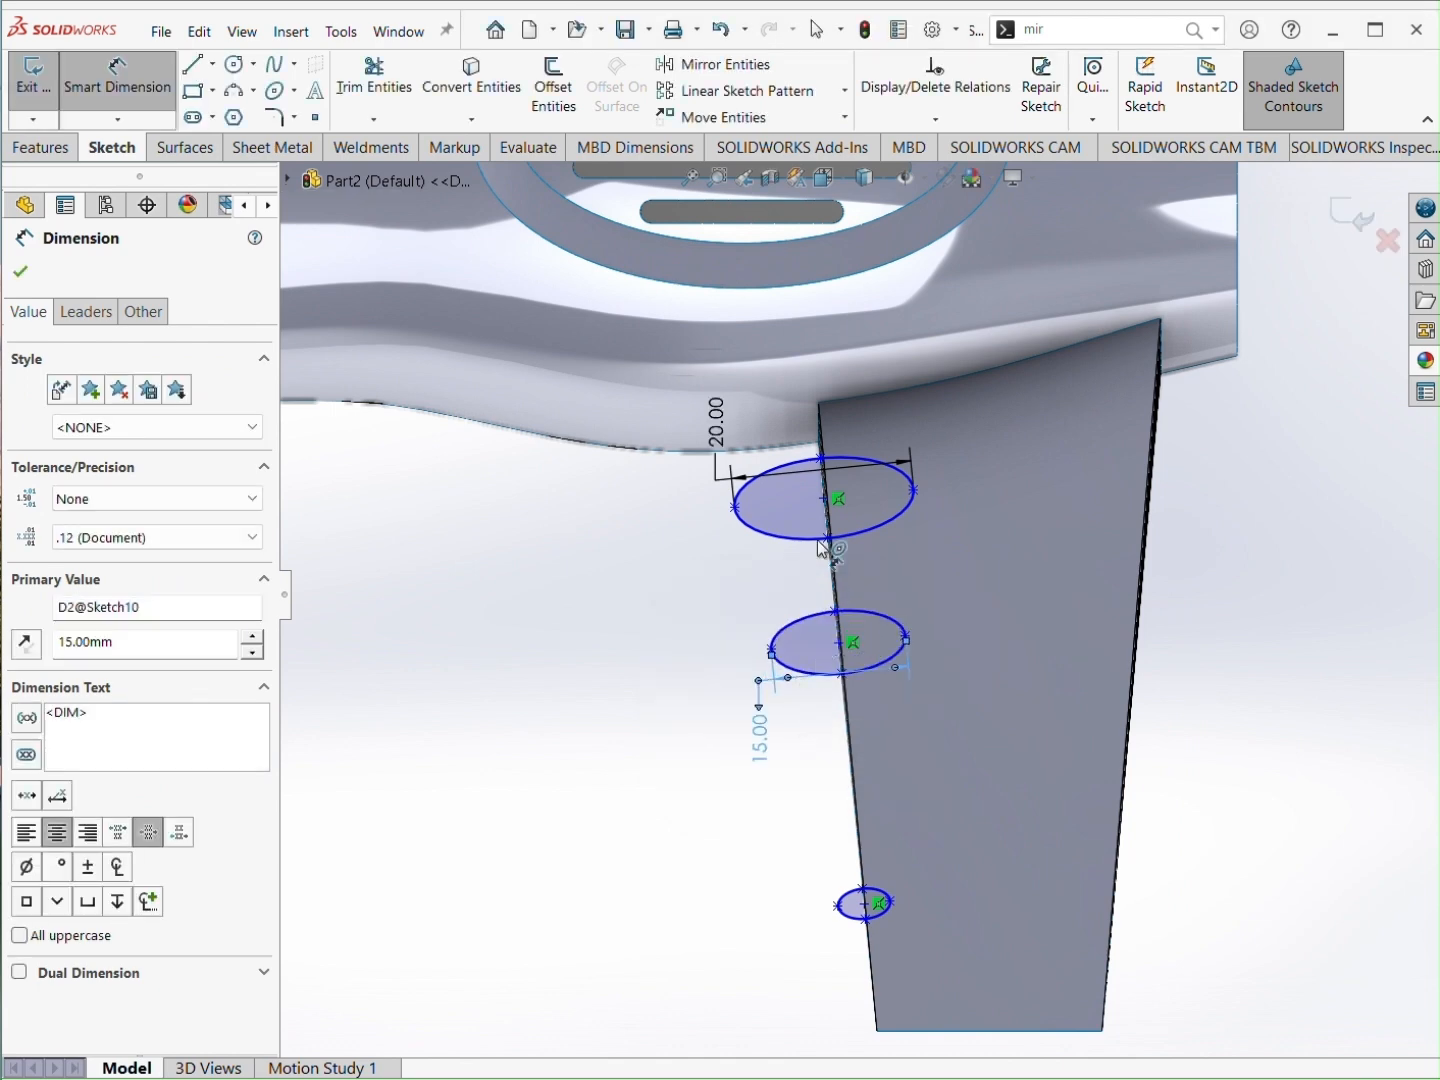
# Step: Dimension the short axis of the ellipse nearest the body at 10 mm
pyautogui.click(820, 461)
pyautogui.click(829, 538)
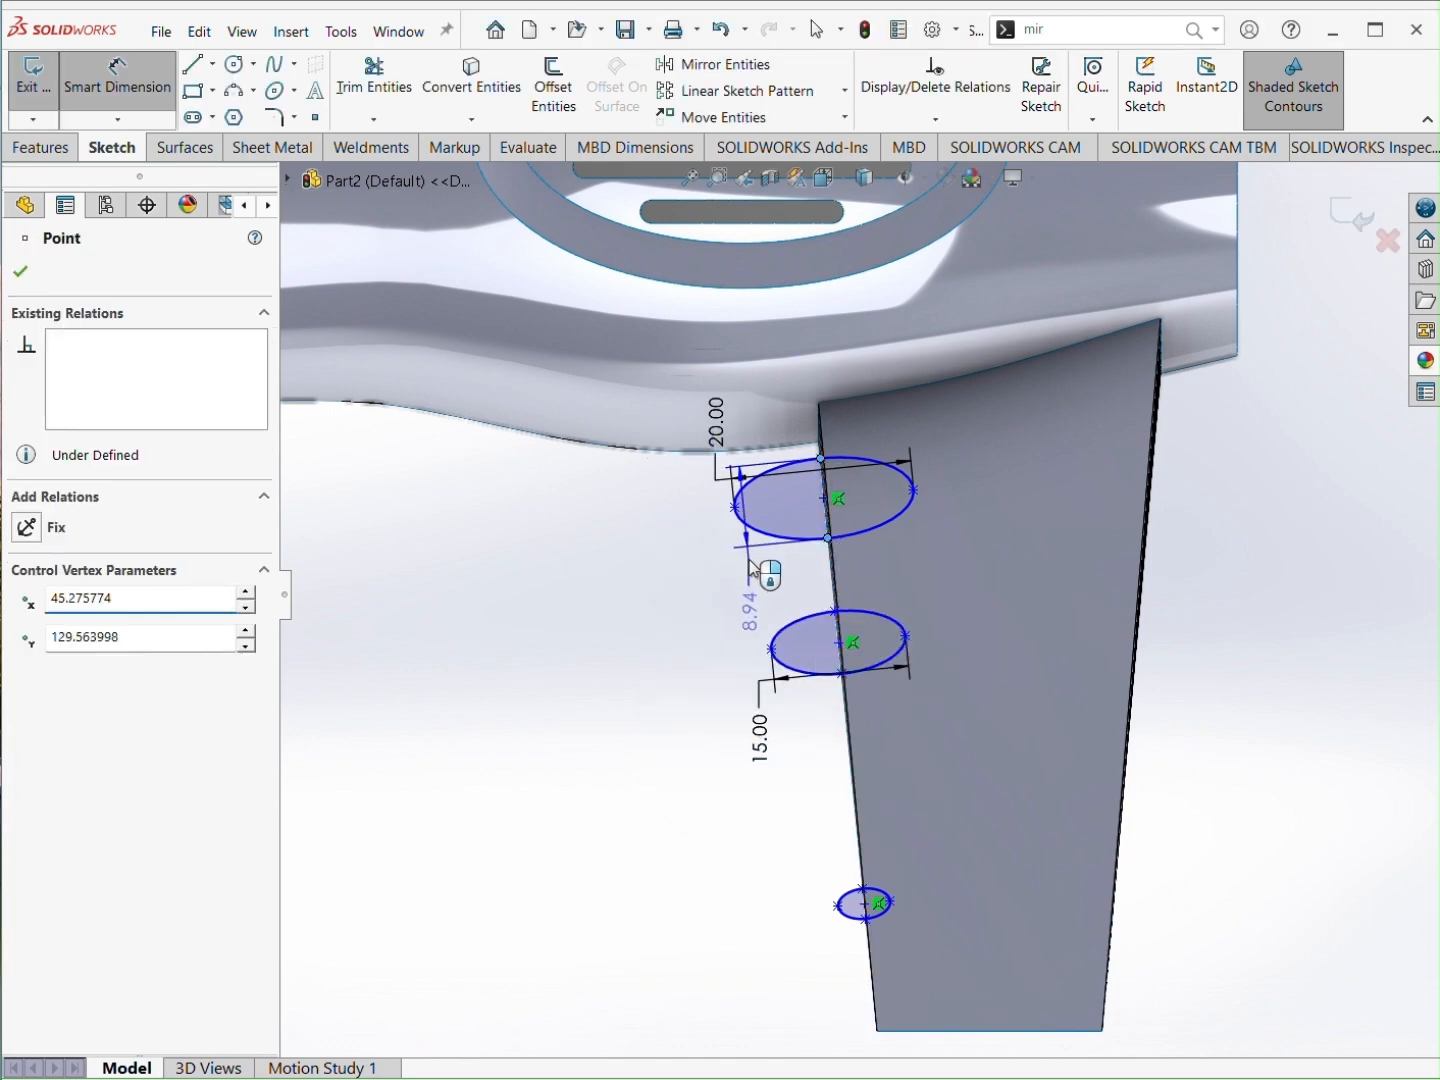
pyautogui.click(753, 567)
pyautogui.write('10')
pyautogui.press('Return')
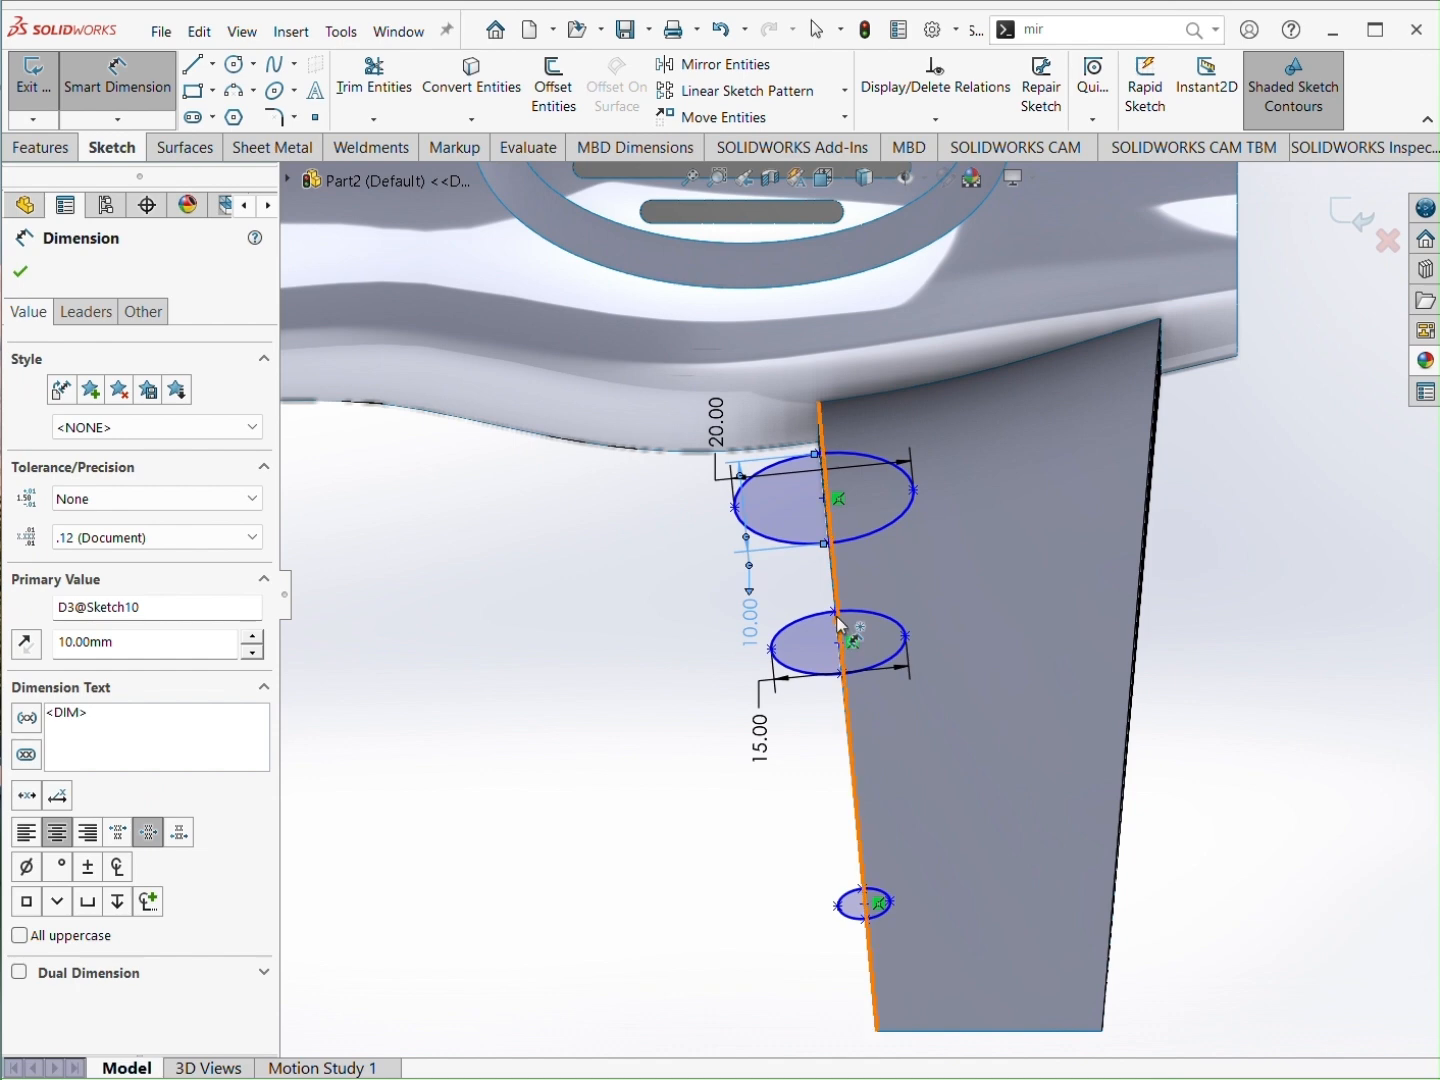
# Step: Dimension the short axis of the middle ellipse at 10 mm
pyautogui.click(835, 613)
pyautogui.click(838, 674)
pyautogui.click(695, 672)
pyautogui.write('15')
pyautogui.press('Return')
# Step: Dimension both axes of the ellipse nearest the loft's free end at 10 mm
pyautogui.click(848, 905)
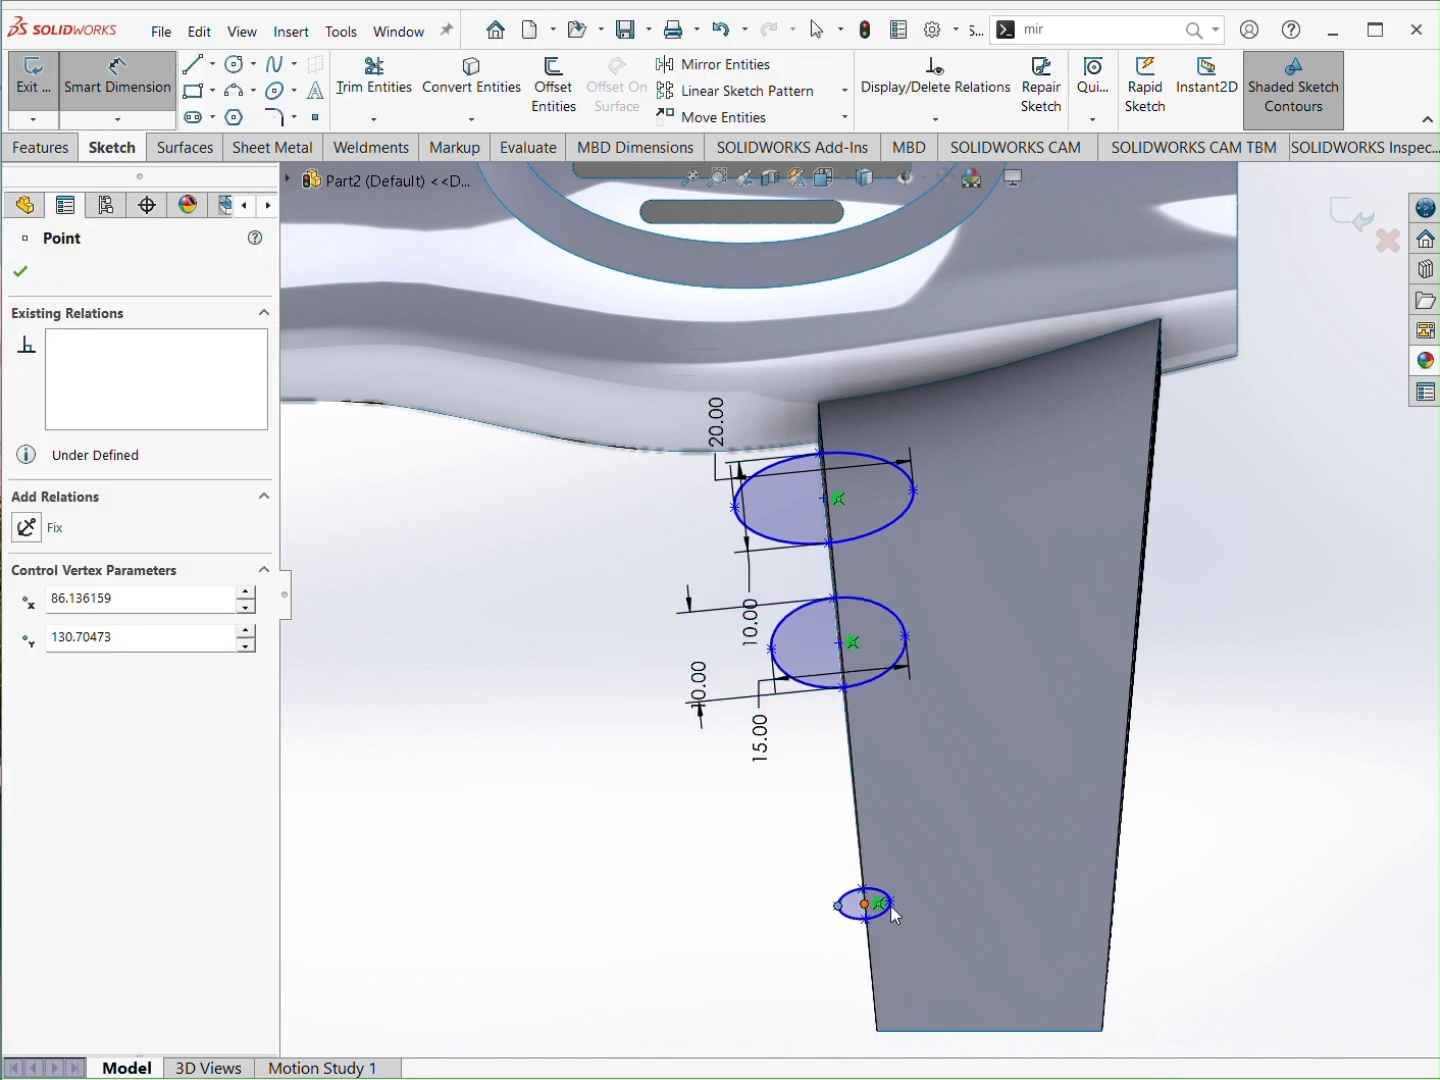
pyautogui.click(816, 959)
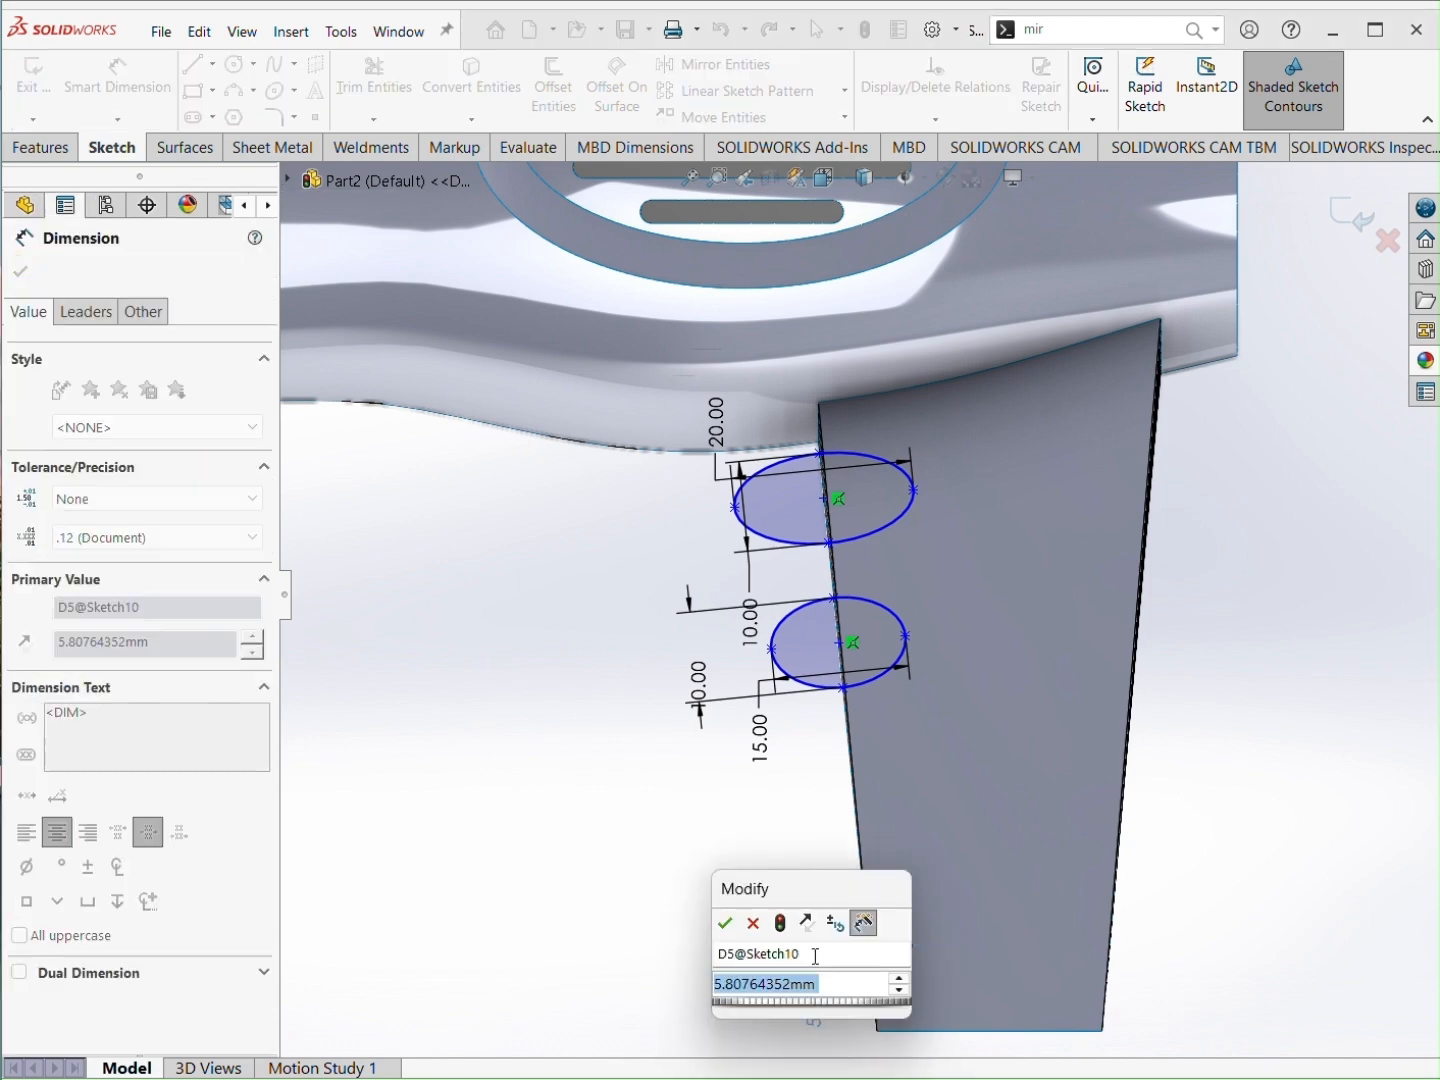
pyautogui.write('10')
pyautogui.press('Return')
pyautogui.click(868, 931)
pyautogui.click(862, 877)
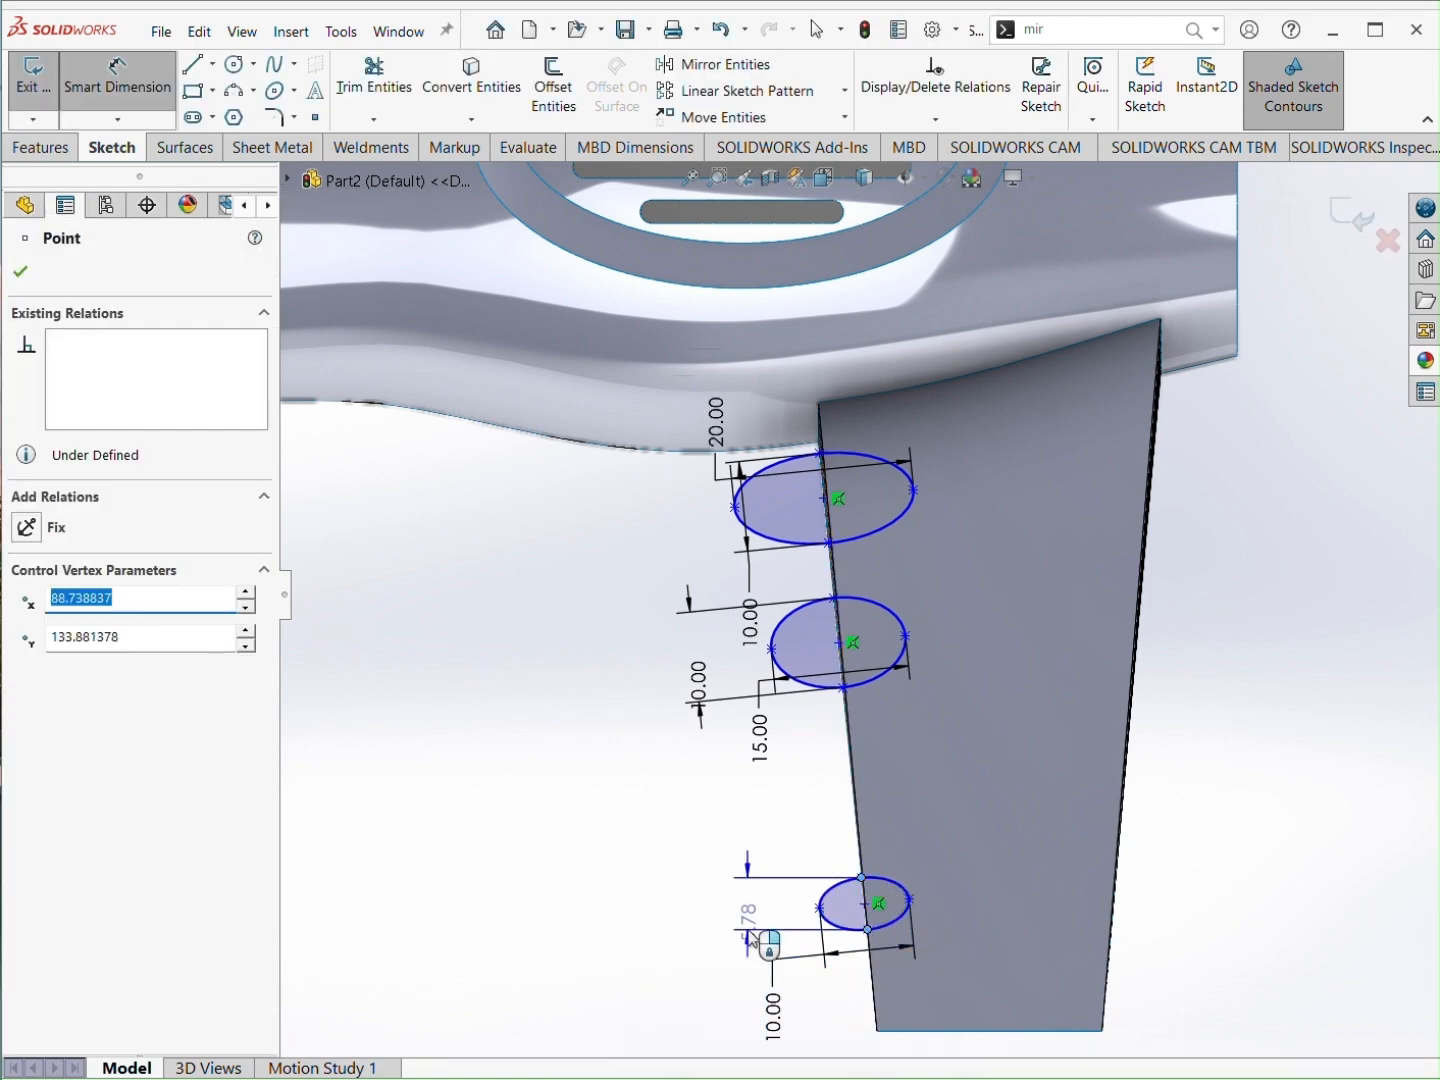
pyautogui.click(761, 969)
pyautogui.write('10')
pyautogui.press('Return')
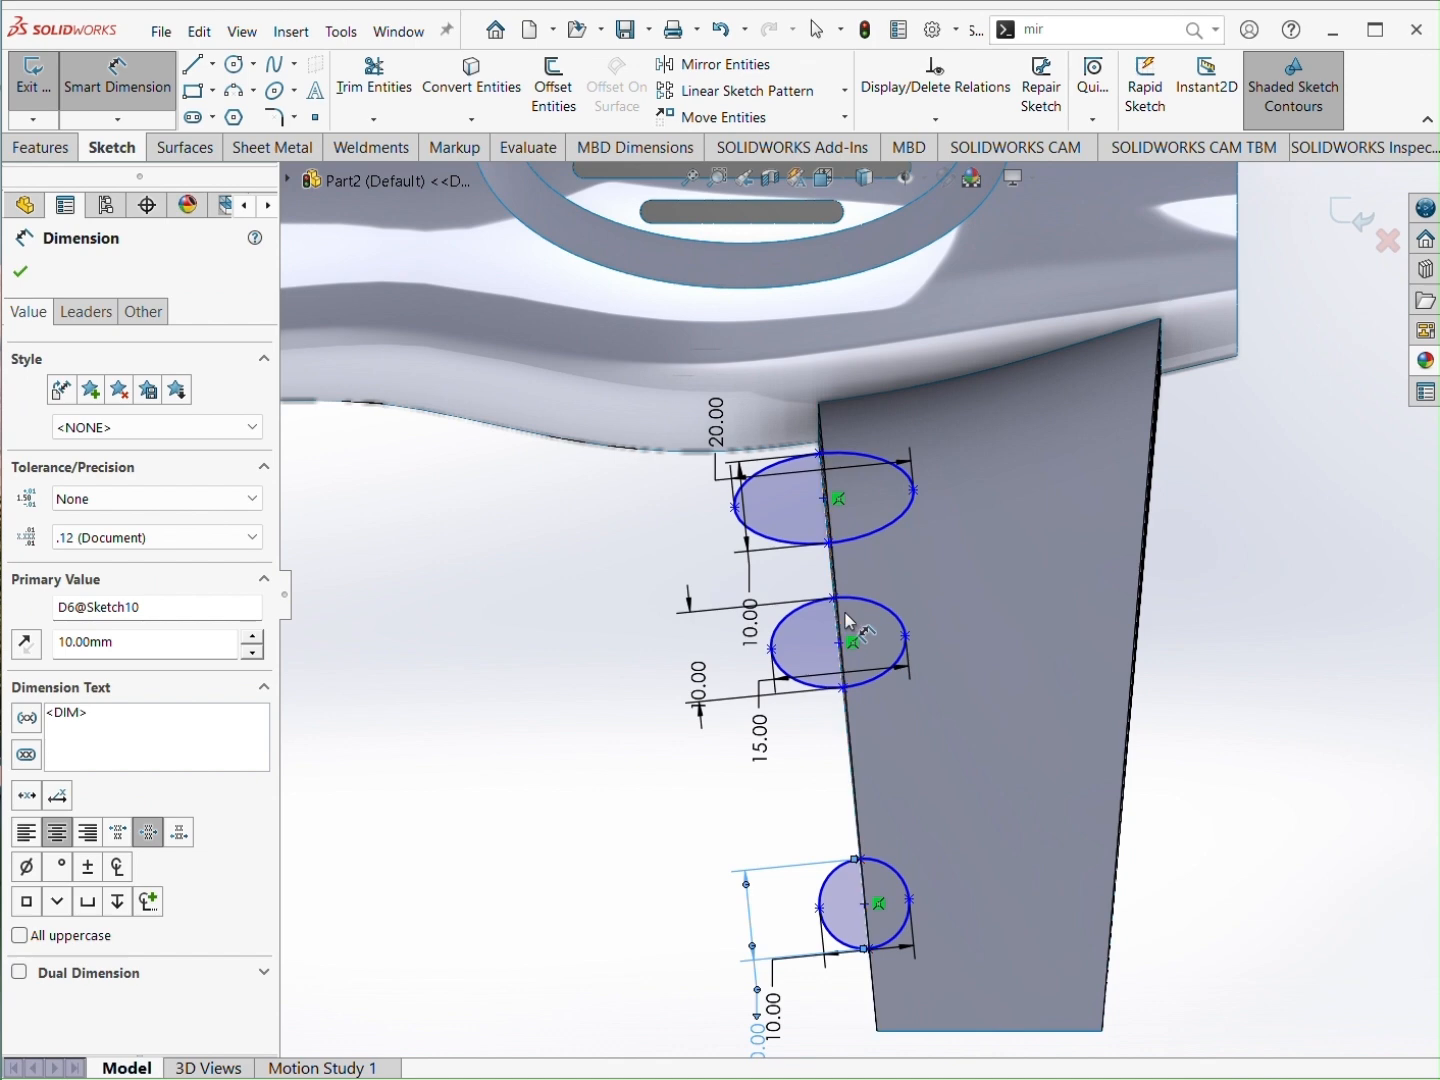
pyautogui.press('Escape')
# Step: Shift the middle ellipse and the one nearest the body along the slanted edge toward the loft's free end
pyautogui.moveTo(839, 644); pyautogui.dragTo(844, 707)
pyautogui.press('Escape')
pyautogui.moveTo(823, 499); pyautogui.dragTo(878, 1030)
pyautogui.click(522, 612)
pyautogui.hotkey('ctrl', 'z')
pyautogui.click(685, 590)
pyautogui.moveTo(824, 499); pyautogui.dragTo(829, 554)
pyautogui.click(537, 589)
pyautogui.scroll(1, 732, 616)
# Step: Dimension the distance from the centre of the ellipse nearest the body to the loft's end edge at 50 mm
pyautogui.click(117, 80)
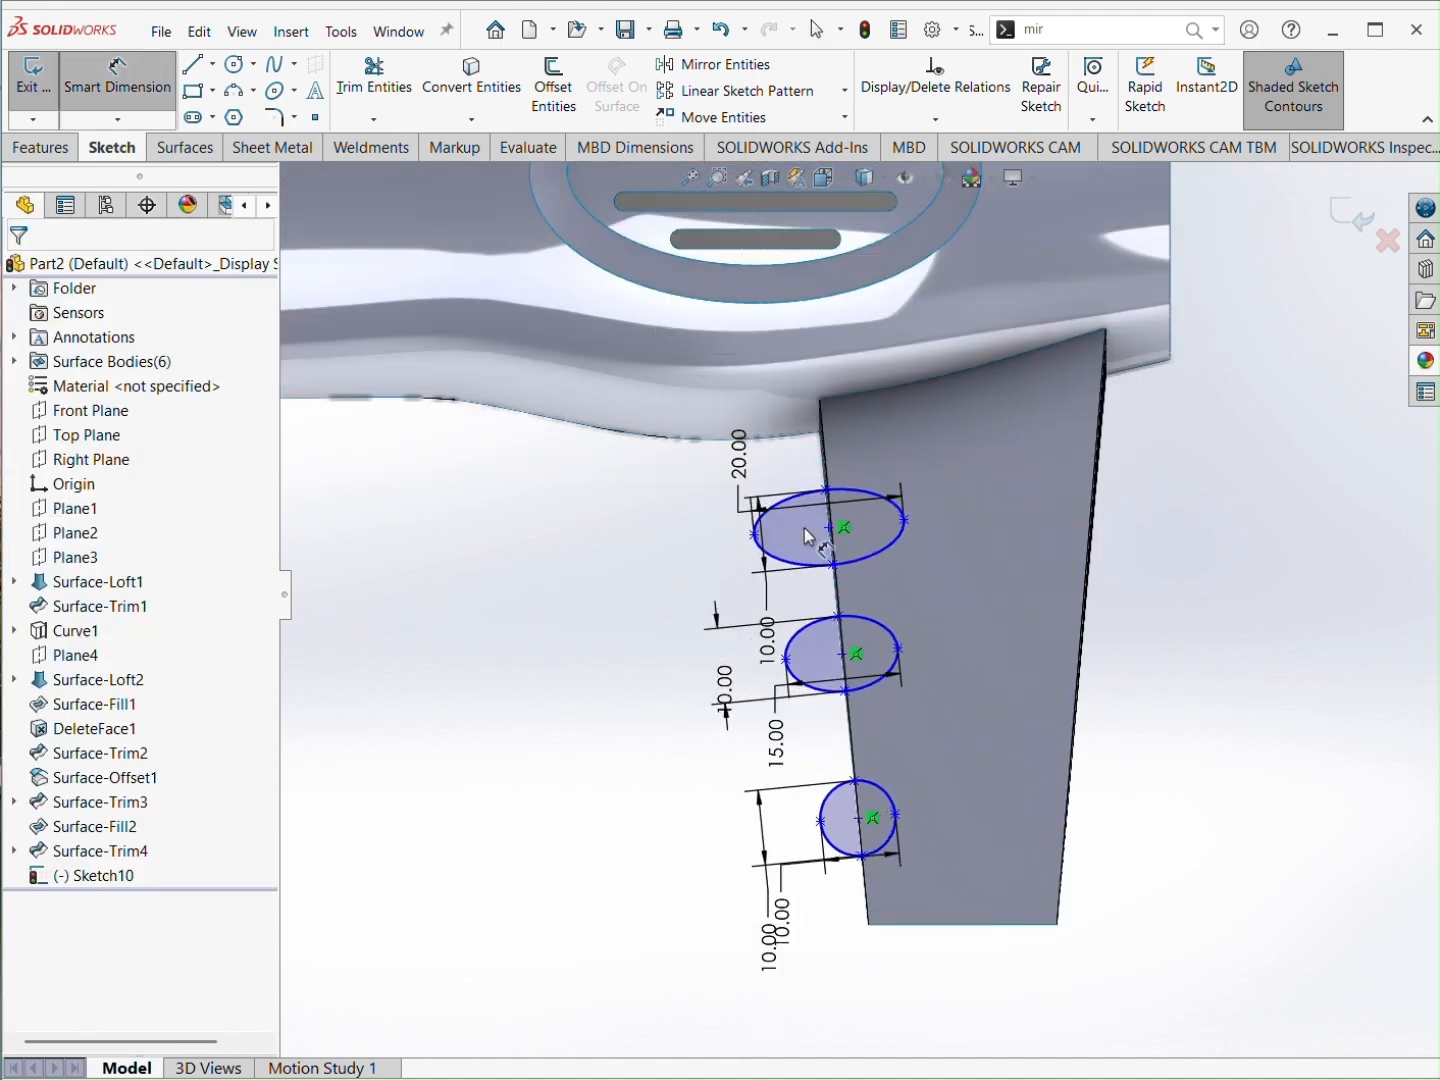
pyautogui.click(829, 526)
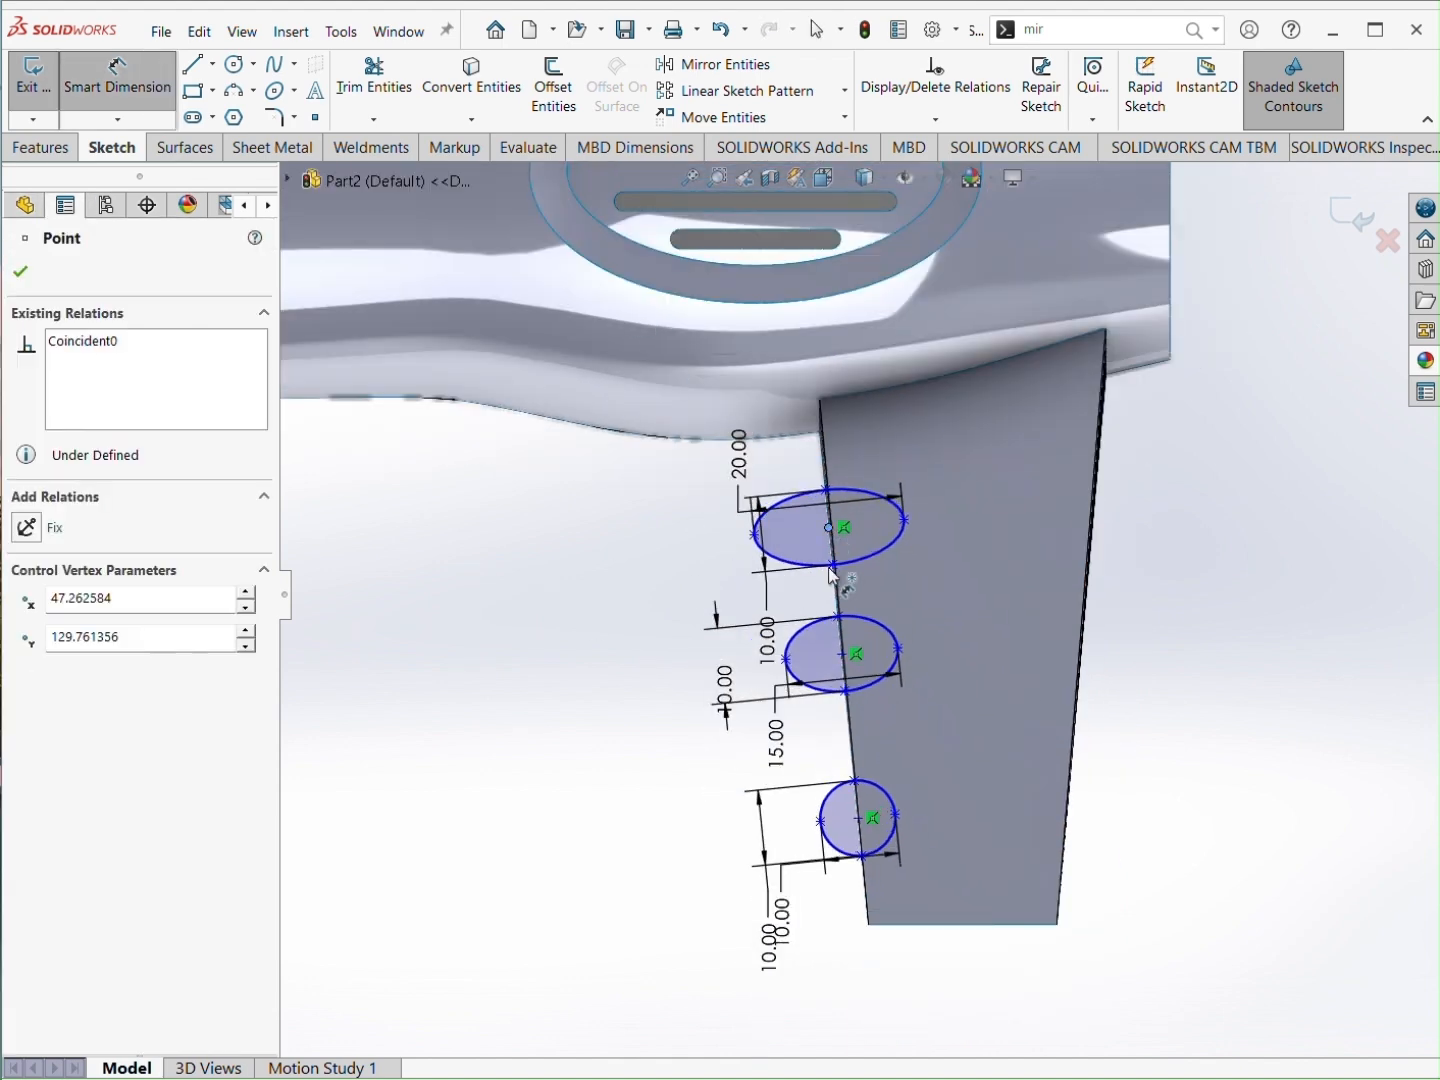
pyautogui.click(887, 930)
pyautogui.click(598, 760)
pyautogui.write('50')
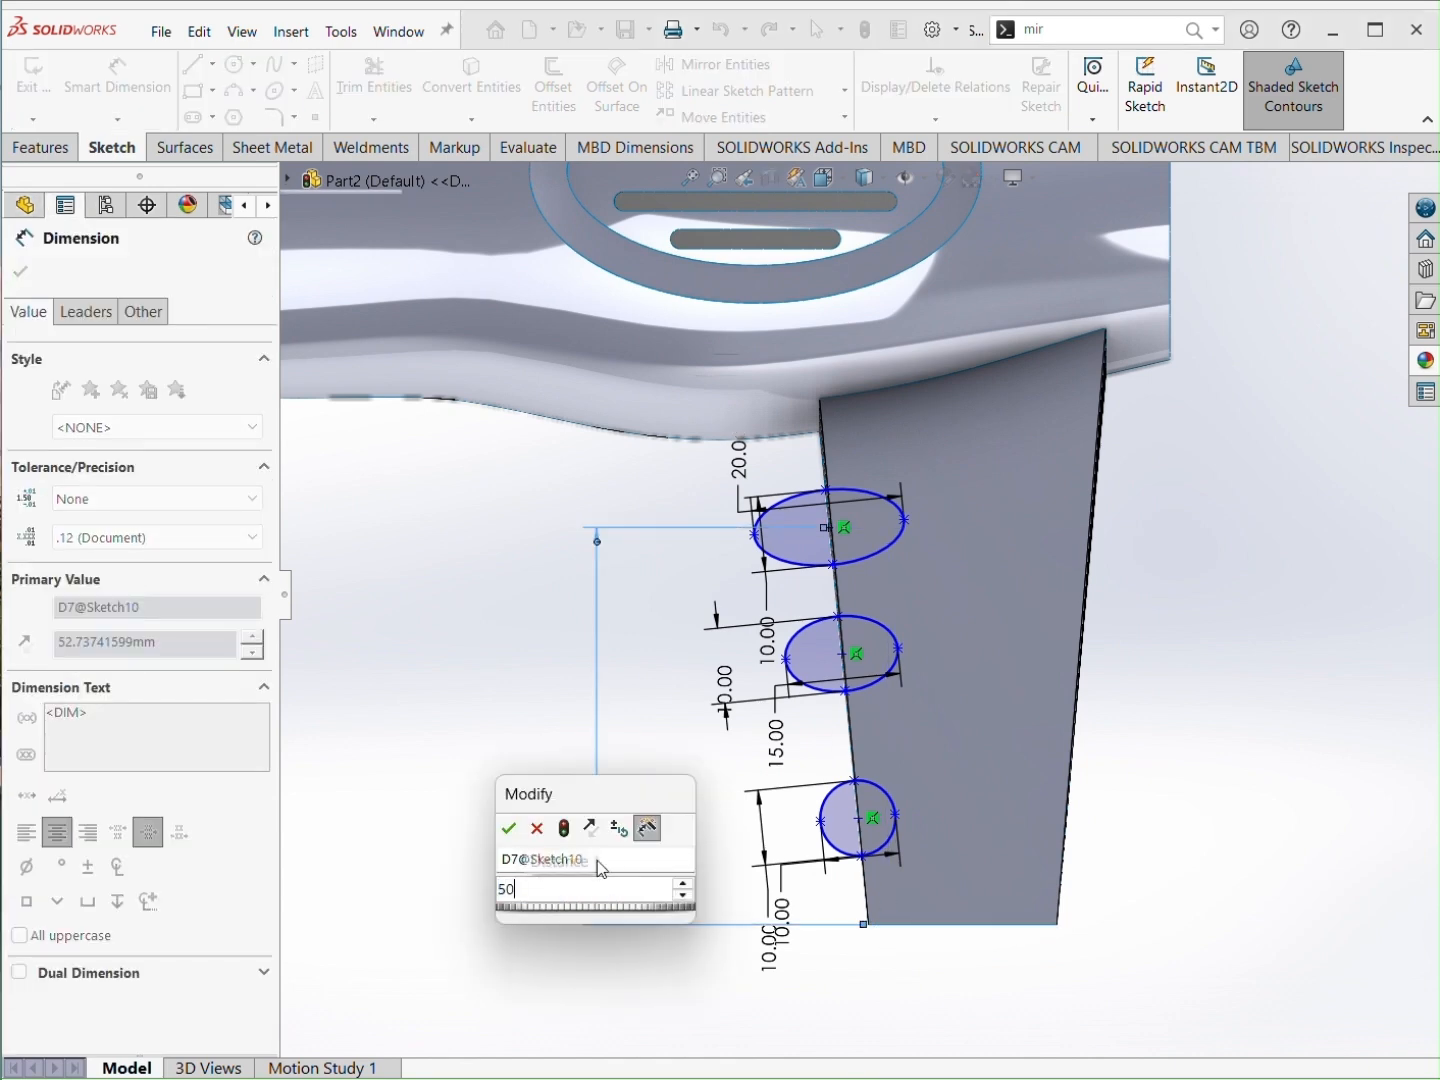
pyautogui.press('Return')
# Step: Dimension the distance from the middle ellipse's centre to the loft's end edge at 35 mm
pyautogui.click(841, 656)
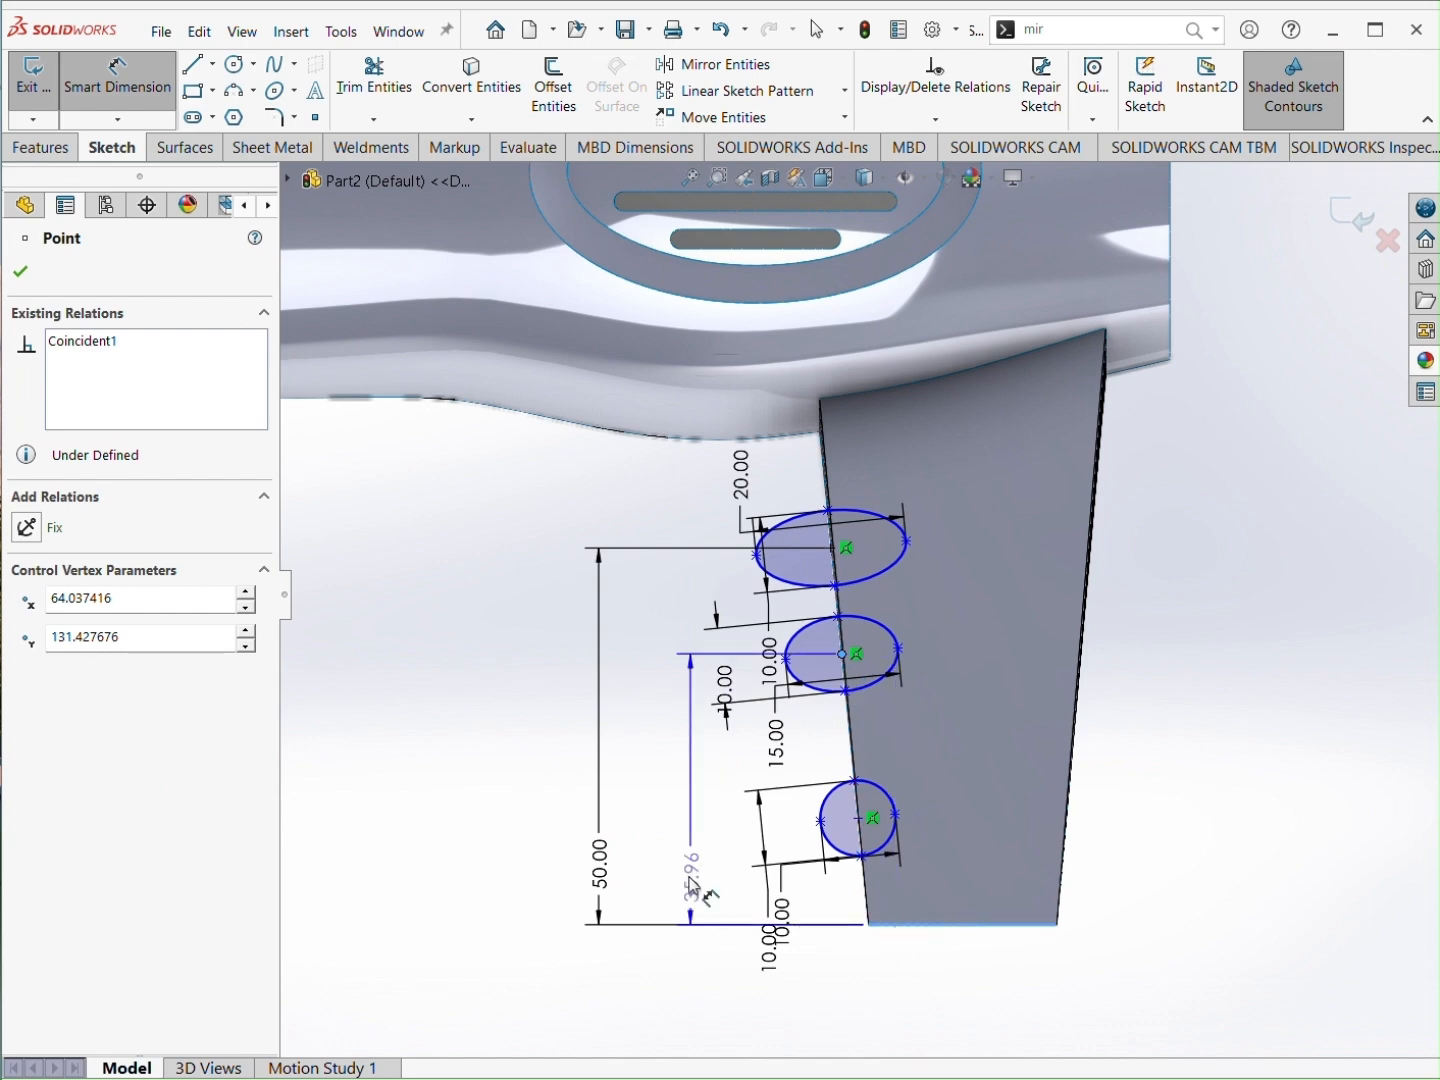
pyautogui.click(690, 877)
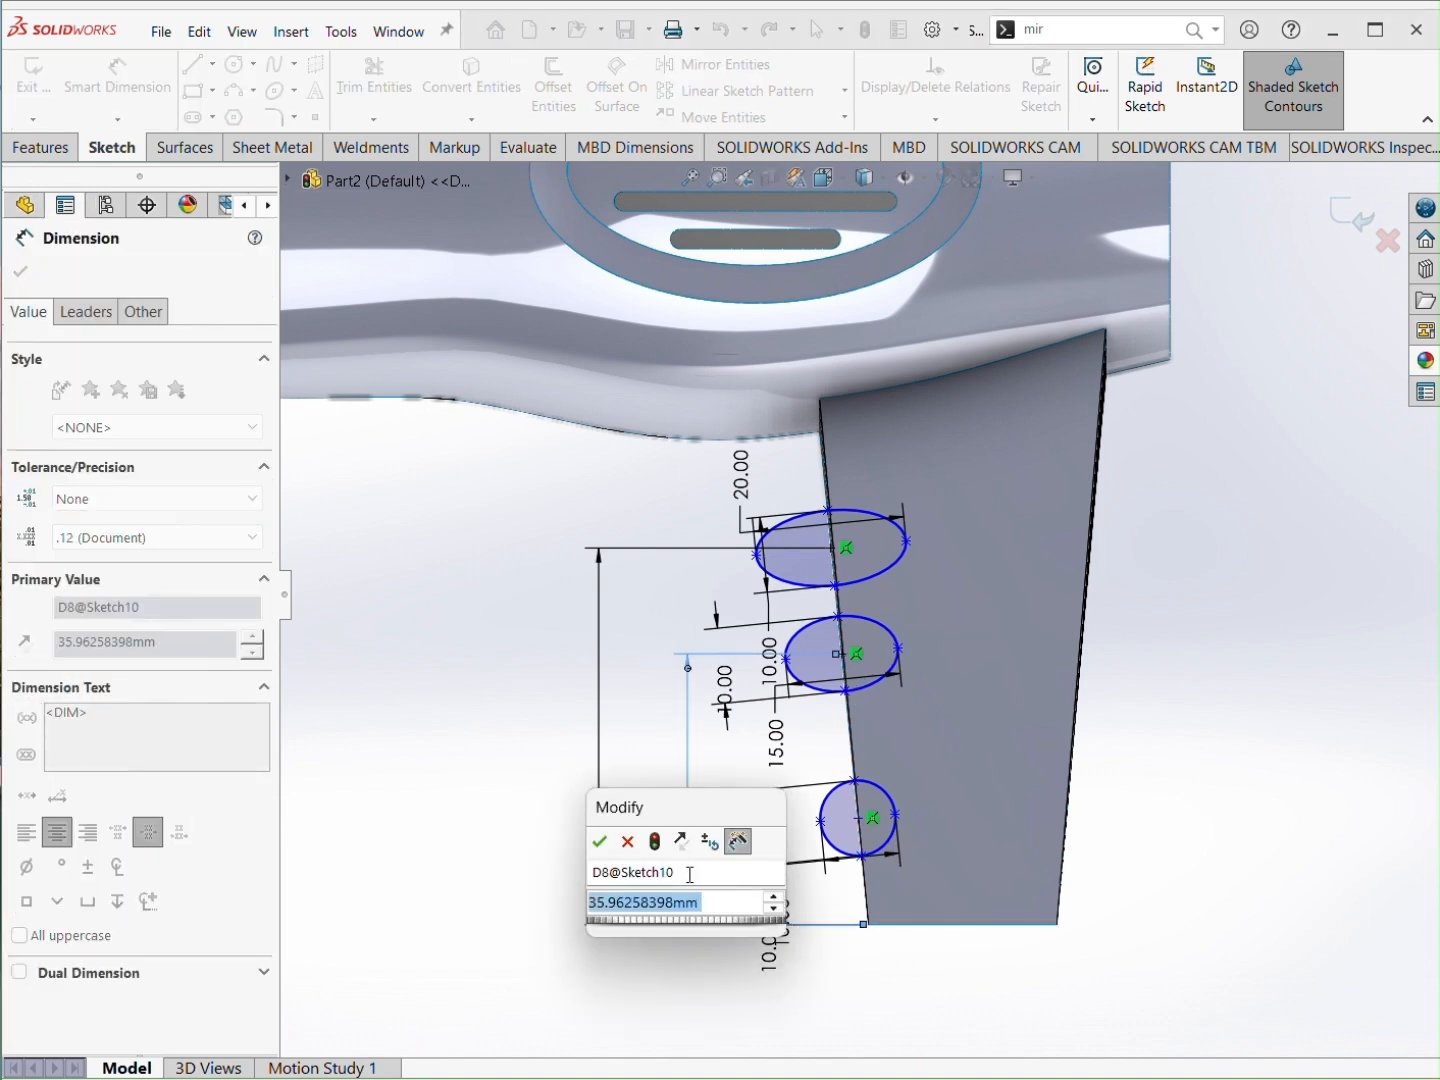
pyautogui.write('35')
pyautogui.press('Return')
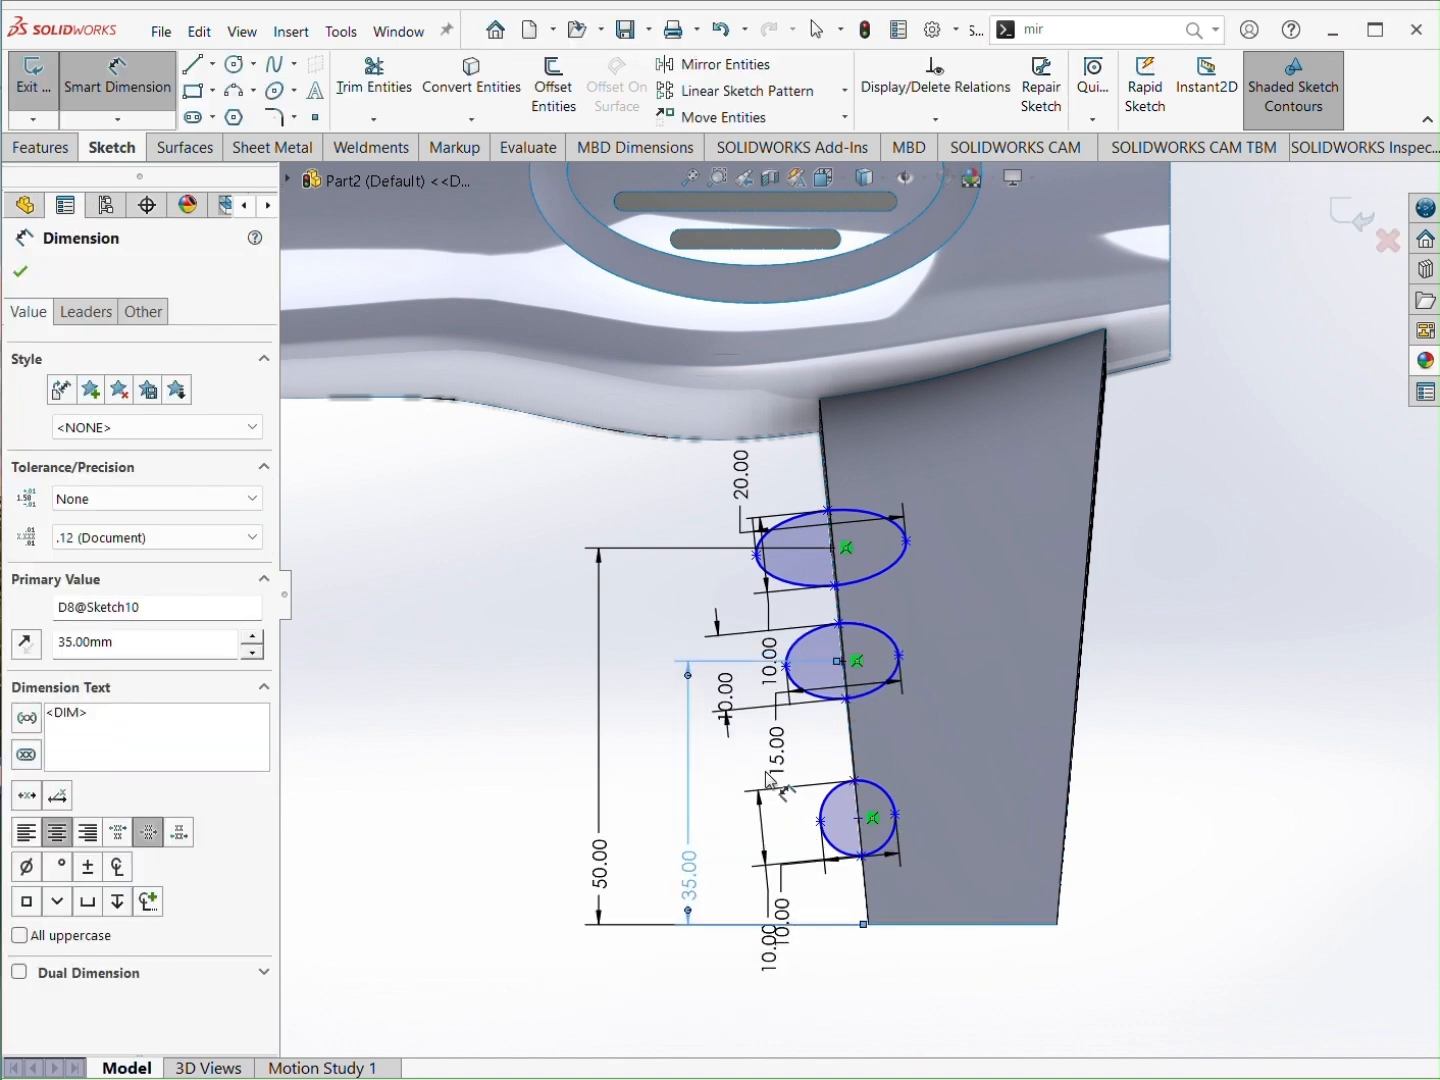
# Step: Change the middle ellipse's distance from the loft's end edge to 30 mm
pyautogui.doubleClick(689, 878)
pyautogui.write('30')
pyautogui.press('Return')
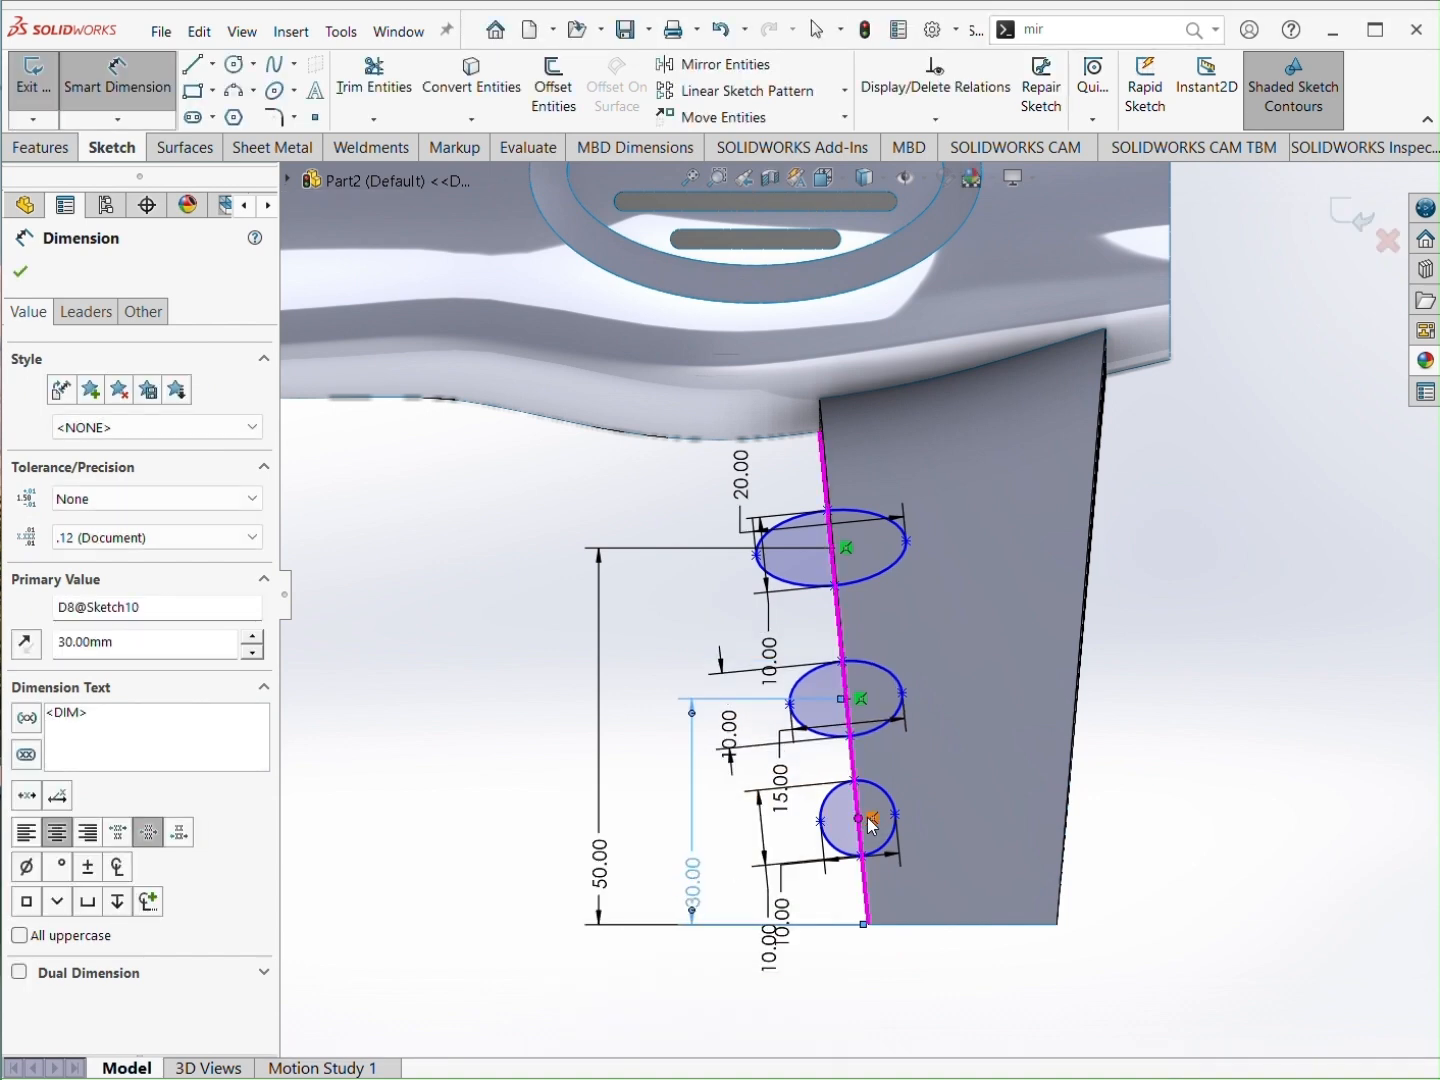
# Step: Dimension the distance from the lowest ellipse's centre to the loft's end edge at 15 mm
pyautogui.click(858, 819)
pyautogui.click(698, 990)
pyautogui.write('15')
pyautogui.press('Return')
# Step: Change the lowest ellipse's distance from the loft's end edge to 14 mm
pyautogui.doubleClick(697, 985)
pyautogui.write('1')
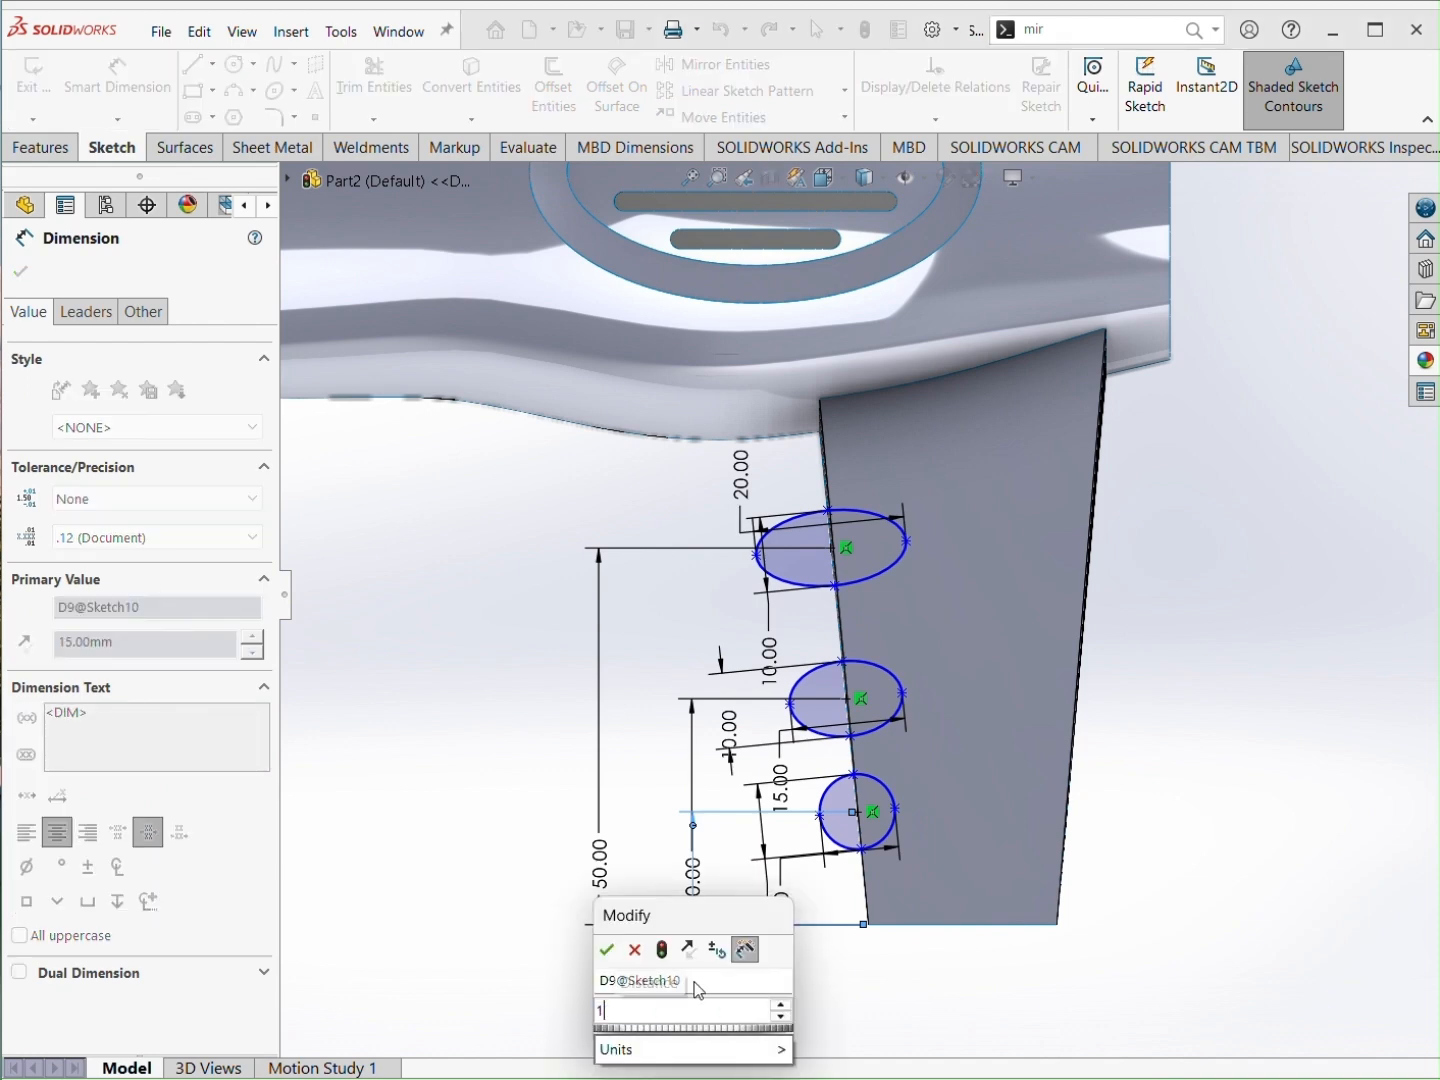
pyautogui.write('4')
pyautogui.press('Return')
# Step: Set the lowest ellipse's distance from the loft's end edge to 12 mm
pyautogui.doubleClick(697, 986)
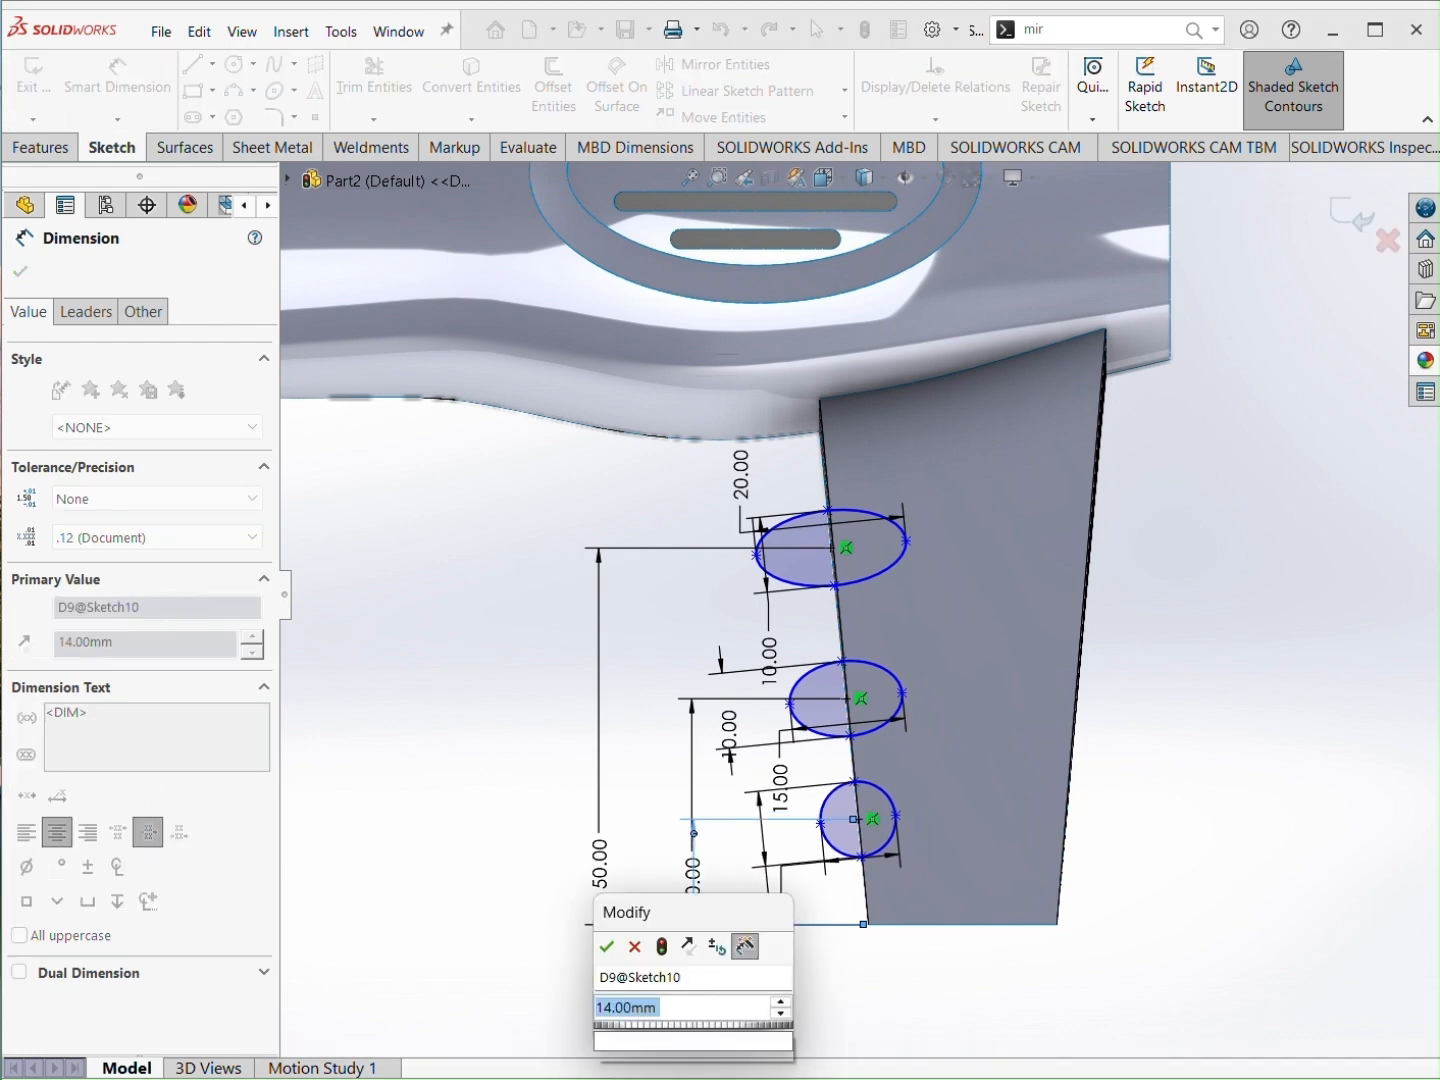
pyautogui.write('12')
pyautogui.press('Return')
# Step: Set the long axis of the lowest ellipse to 15 mm
pyautogui.scroll(-2, 900, 568)
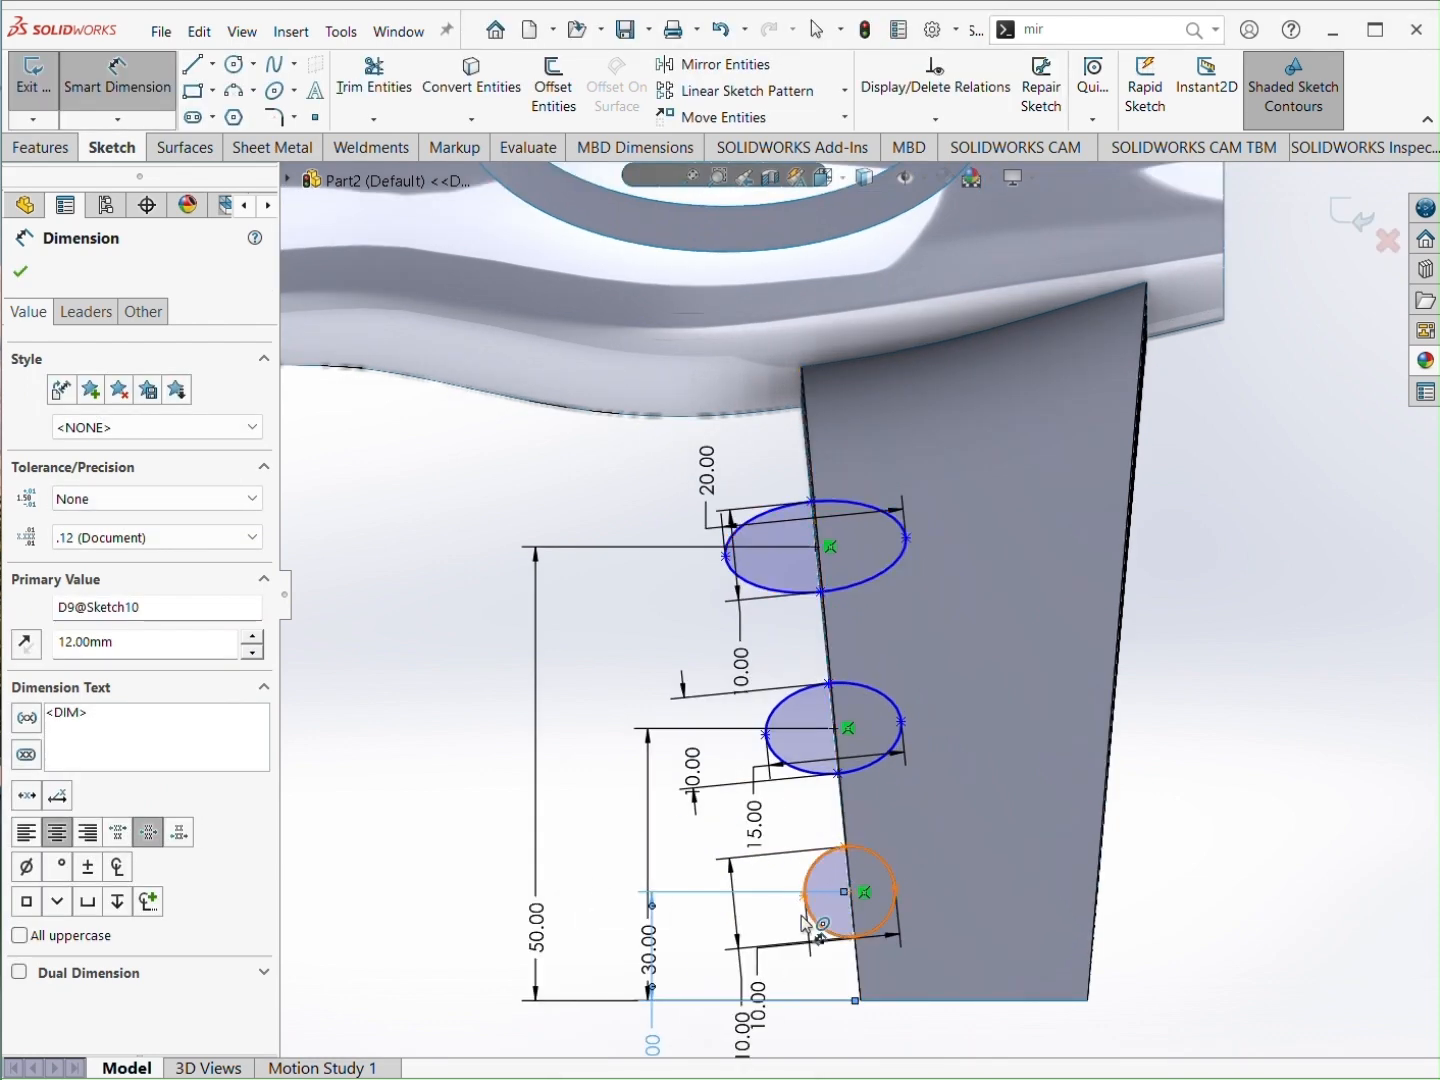
pyautogui.doubleClick(761, 1001)
pyautogui.write('15')
pyautogui.press('Return')
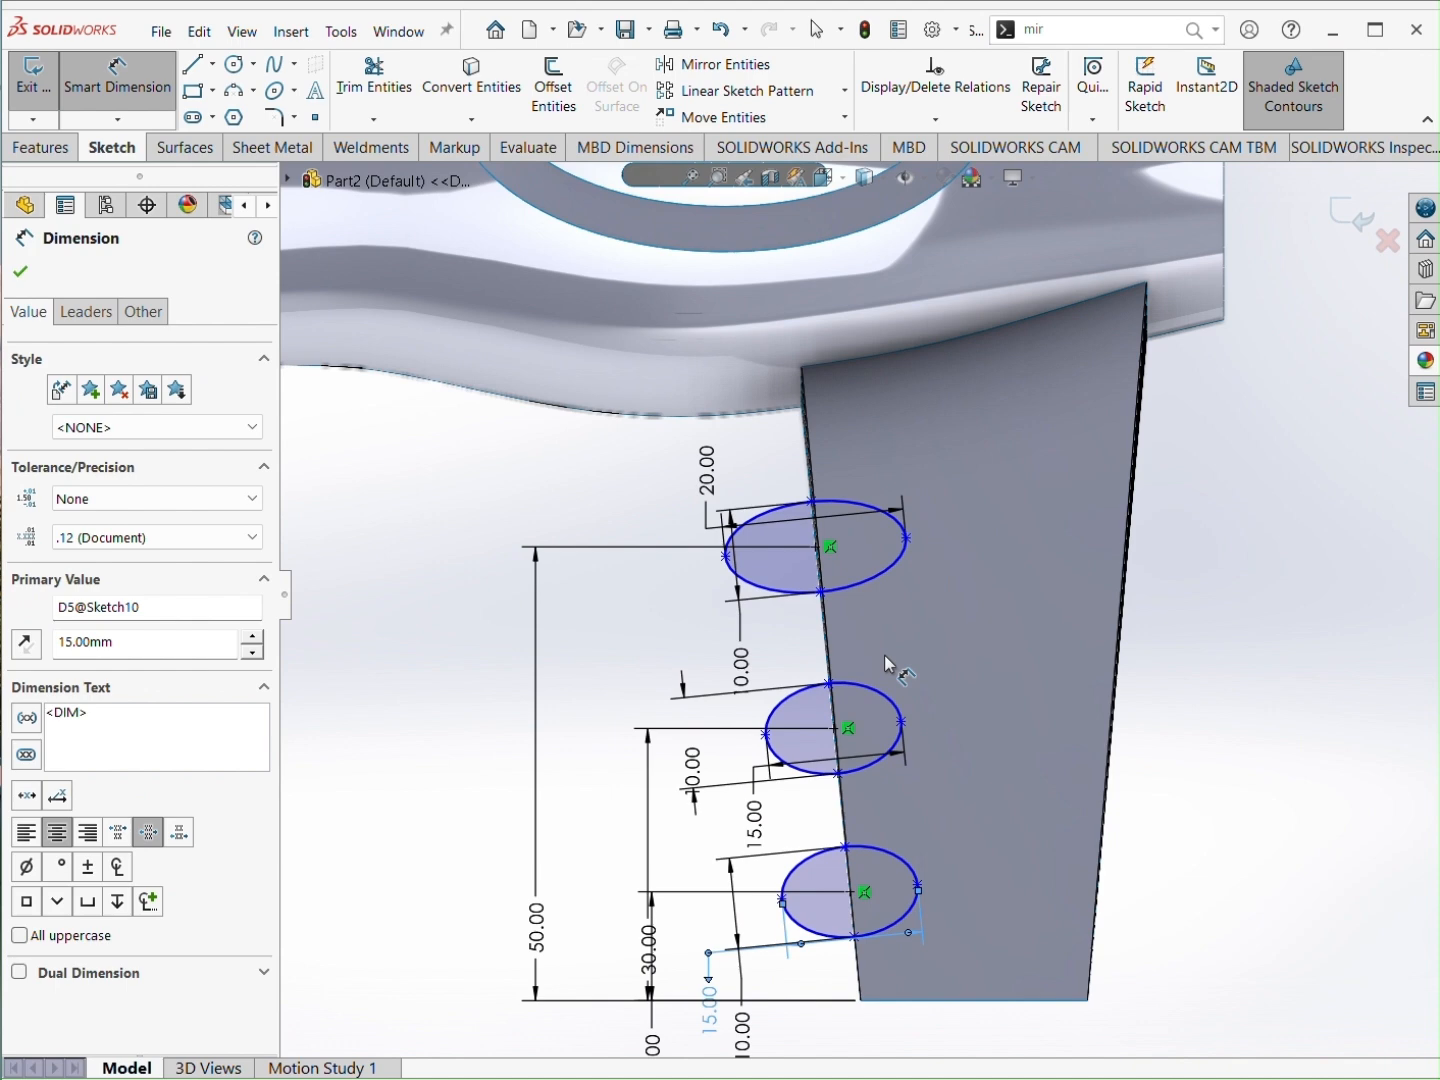
# Step: Extrude the three ellipses as surfaces through the side loft with the Mid Plane end condition
pyautogui.click(182, 150)
pyautogui.click(41, 85)
pyautogui.click(164, 413)
pyautogui.click(79, 509)
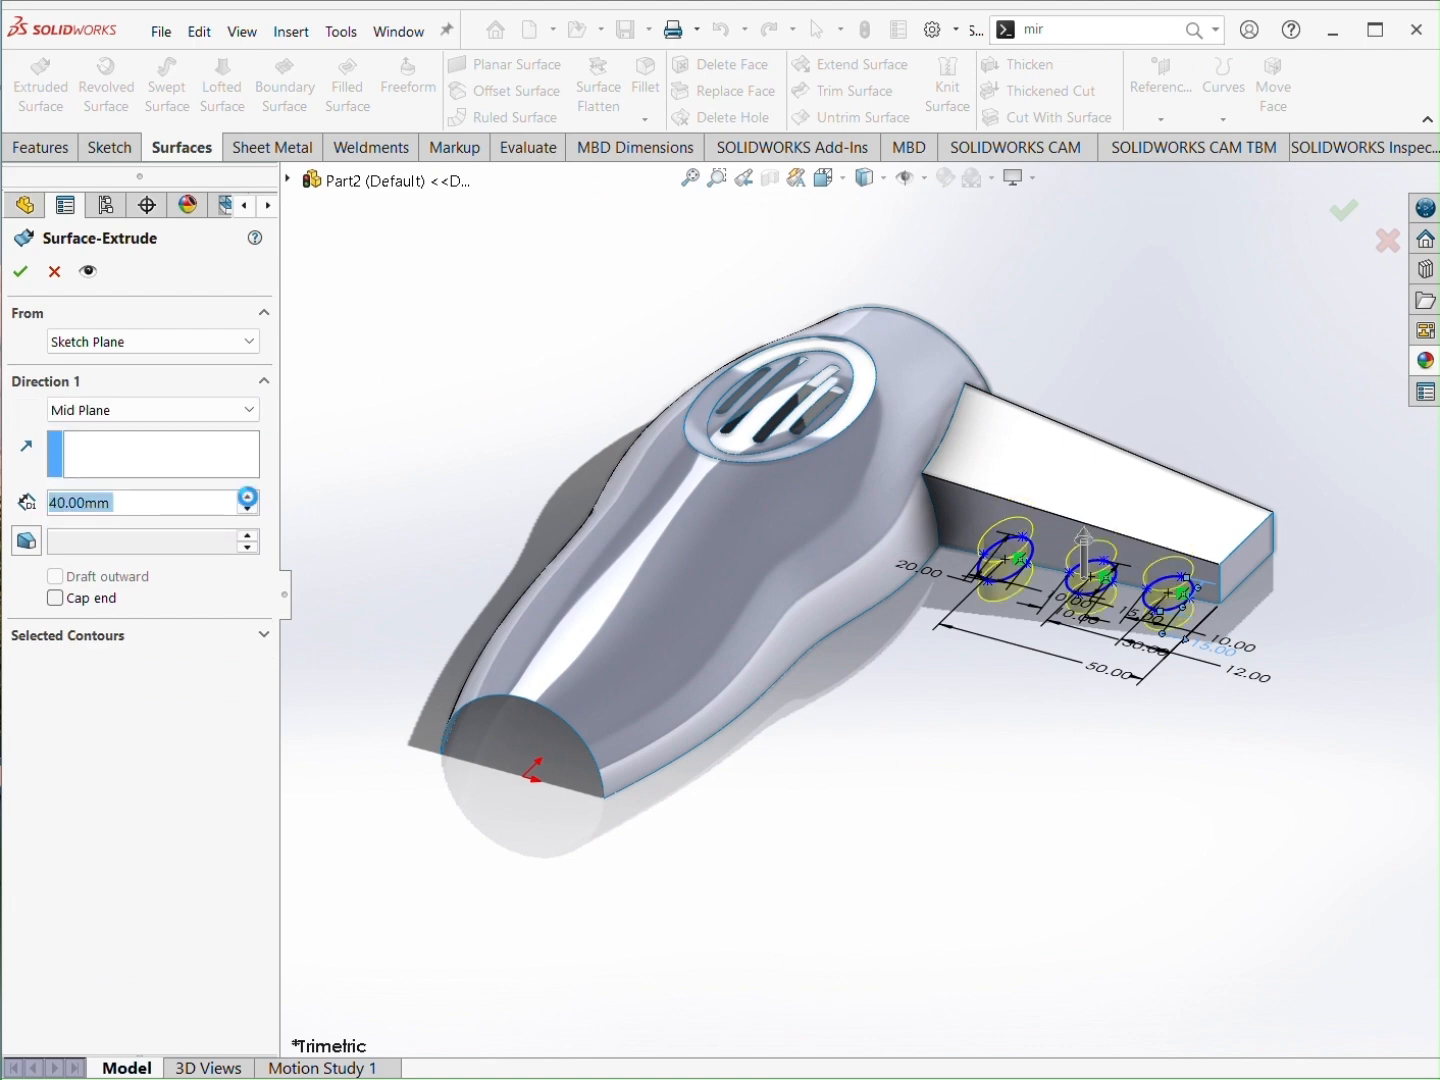
pyautogui.click(247, 499)
pyautogui.click(20, 275)
pyautogui.scroll(-3, 1094, 490)
pyautogui.moveTo(1094, 490); pyautogui.dragTo(1035, 506, button='middle')
pyautogui.scroll(2, 903, 387)
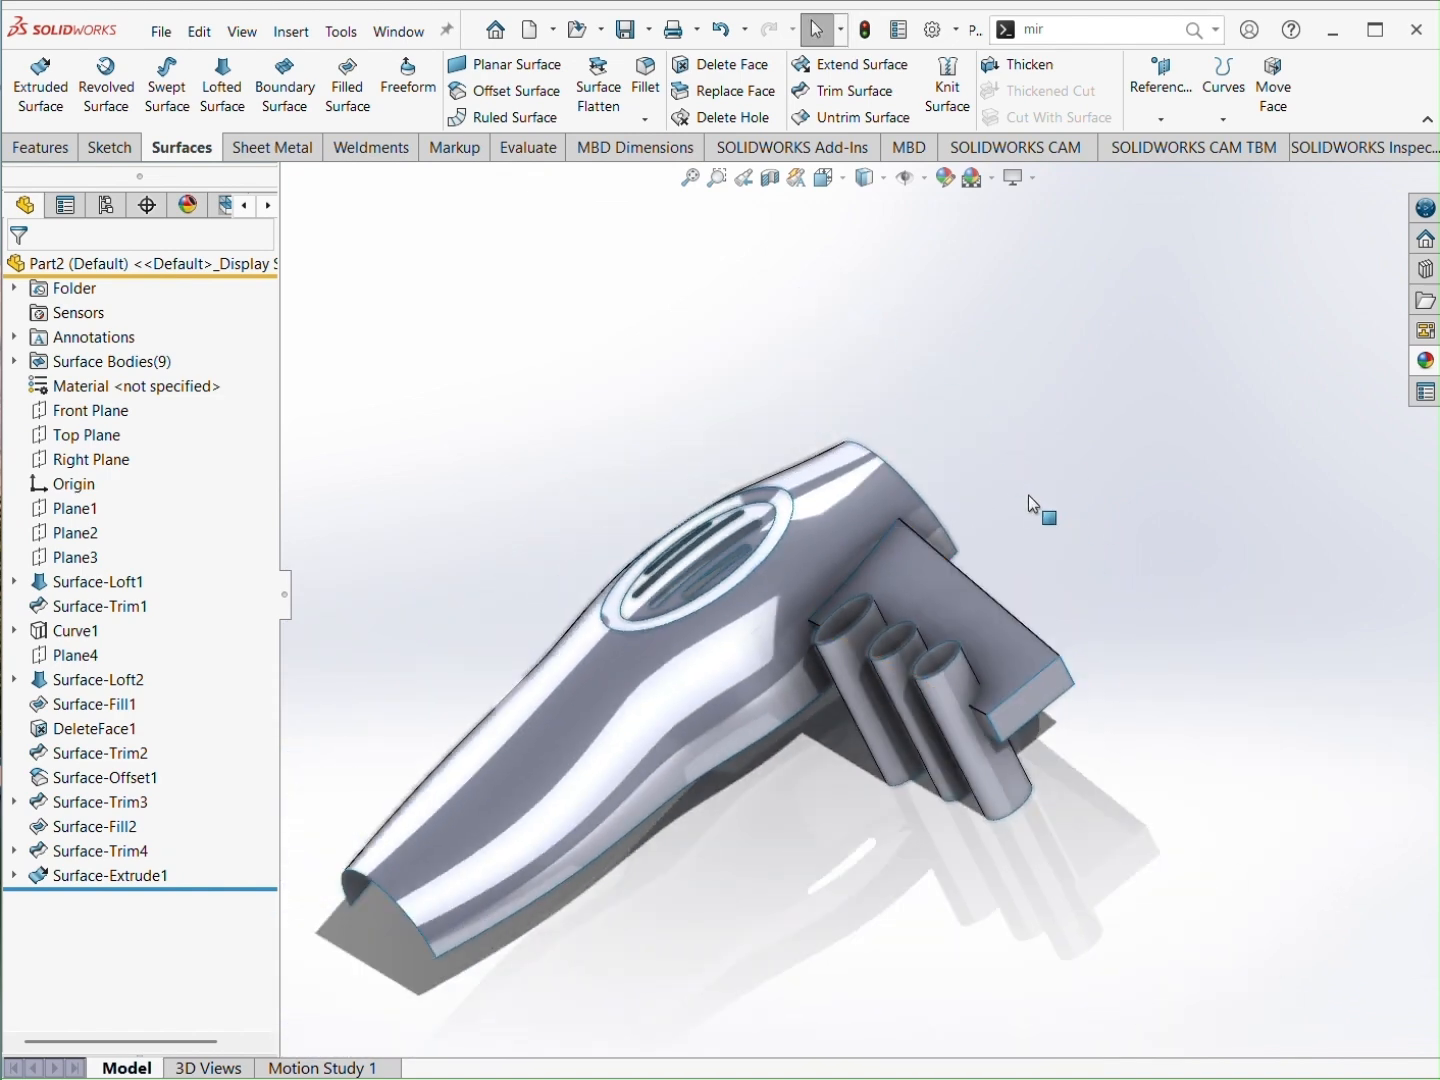
# Step: Set up a Mutual surface trim between the side-loft handle and the three extruded elliptical surfaces
pyautogui.click(880, 91)
pyautogui.click(57, 362)
pyautogui.click(901, 575)
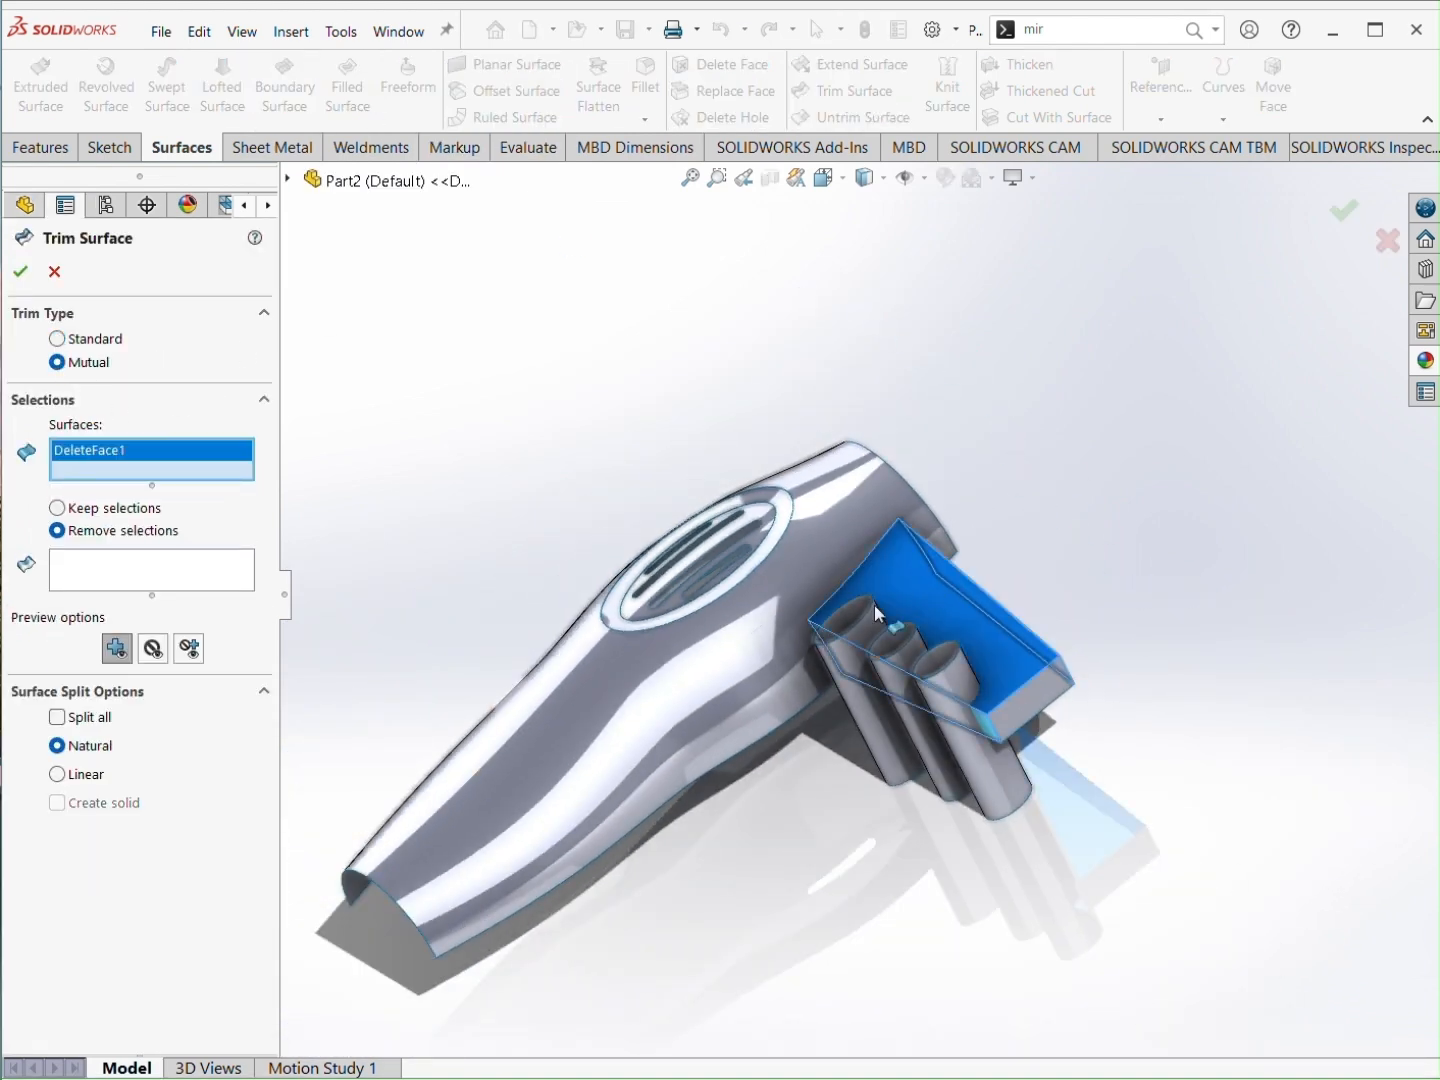
pyautogui.scroll(-2, 898, 570)
pyautogui.click(797, 734)
pyautogui.click(896, 775)
pyautogui.click(1031, 850)
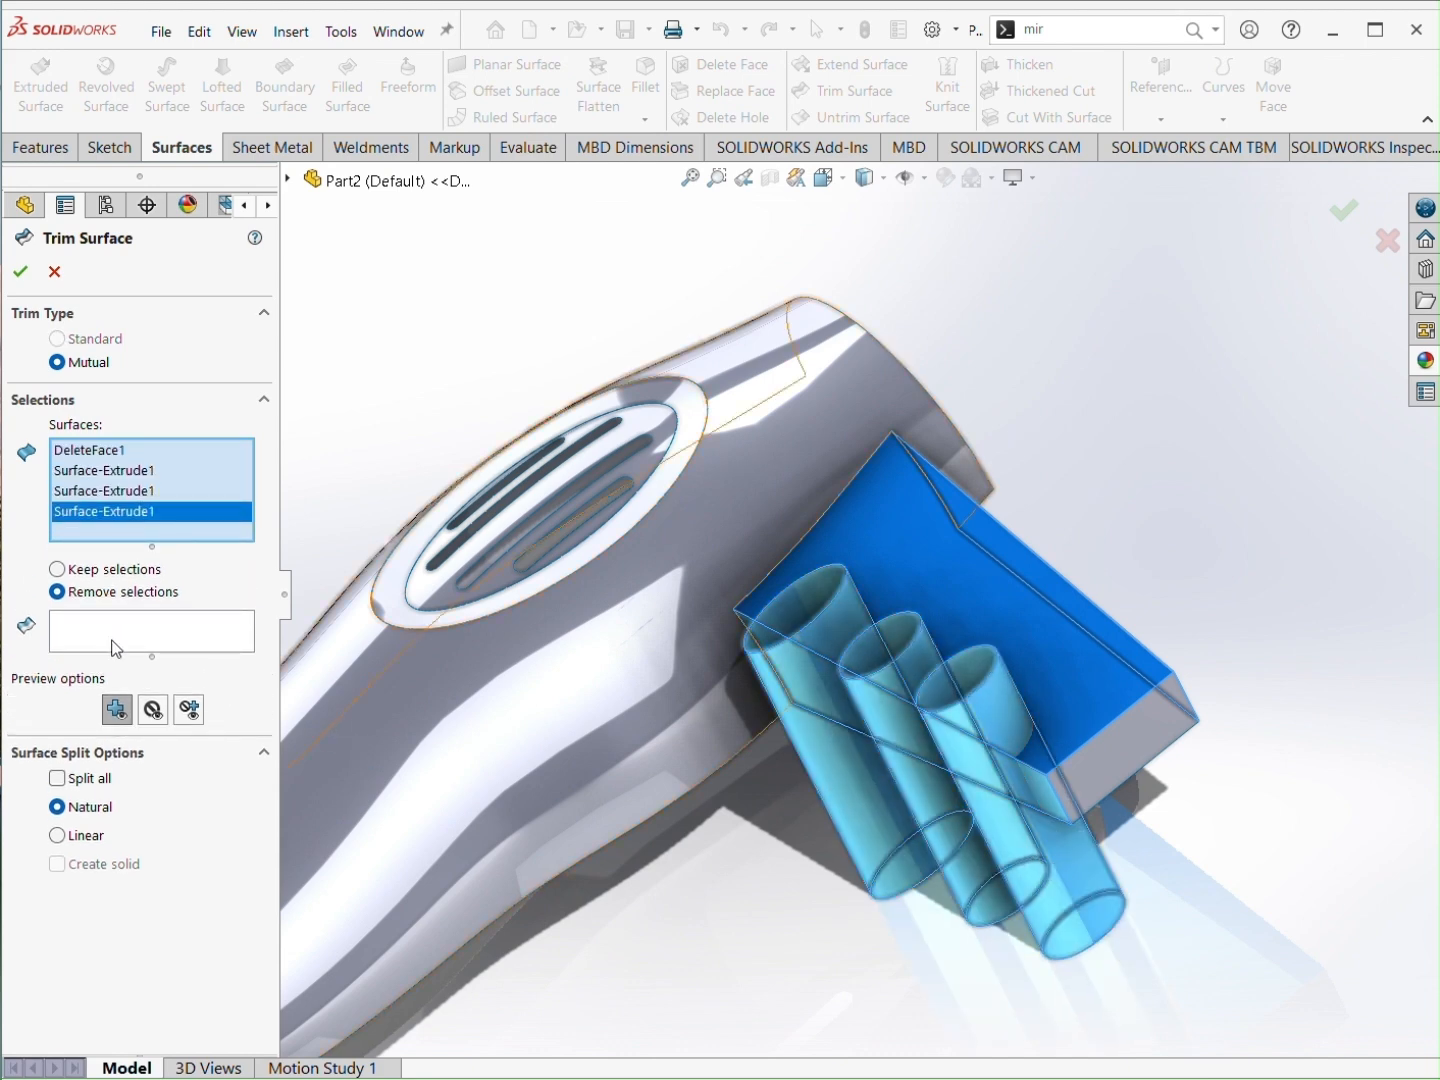
# Step: Remove the ellipse portions outside the handle and the handle portions inside each ellipse, completing the trim that forms three finger recesses
pyautogui.click(152, 640)
pyautogui.scroll(-2, 930, 664)
pyautogui.click(696, 685)
pyautogui.click(863, 782)
pyautogui.click(998, 908)
pyautogui.click(766, 646)
pyautogui.click(850, 692)
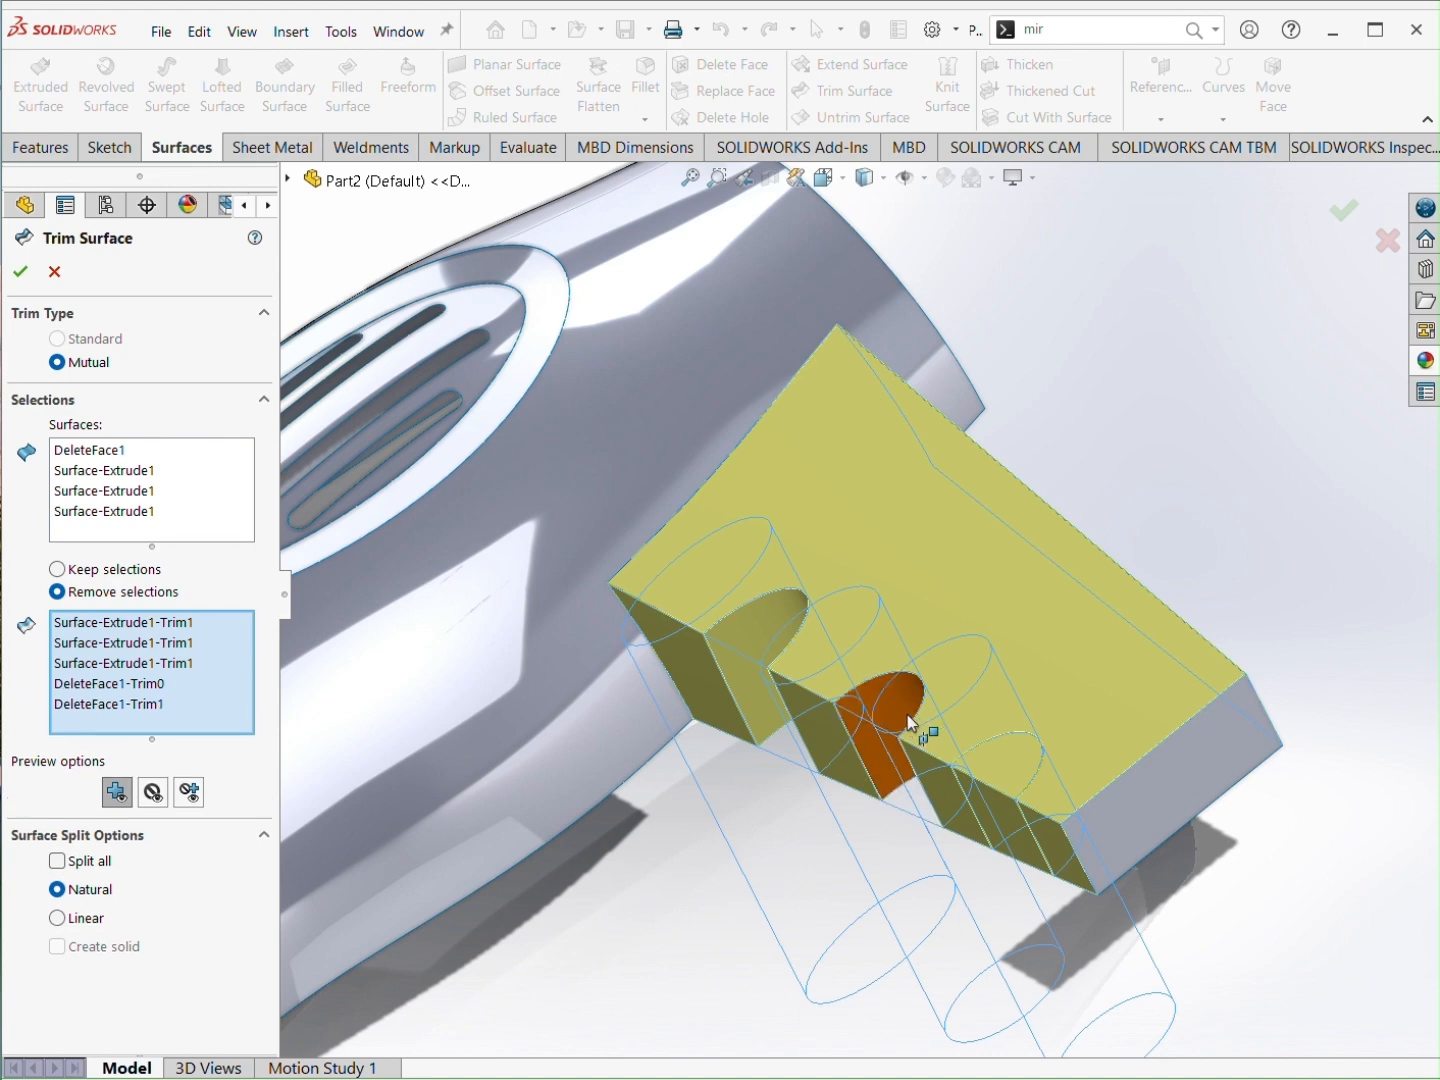
pyautogui.click(913, 723)
pyautogui.click(21, 271)
# Step: Fillet the six edges where the finger recesses meet the handle's narrow side with a 5 mm radius
pyautogui.moveTo(596, 820); pyautogui.dragTo(836, 503, button='middle')
pyautogui.scroll(2, 846, 127)
pyautogui.click(689, 84)
pyautogui.scroll(-3, 858, 648)
pyautogui.click(779, 599)
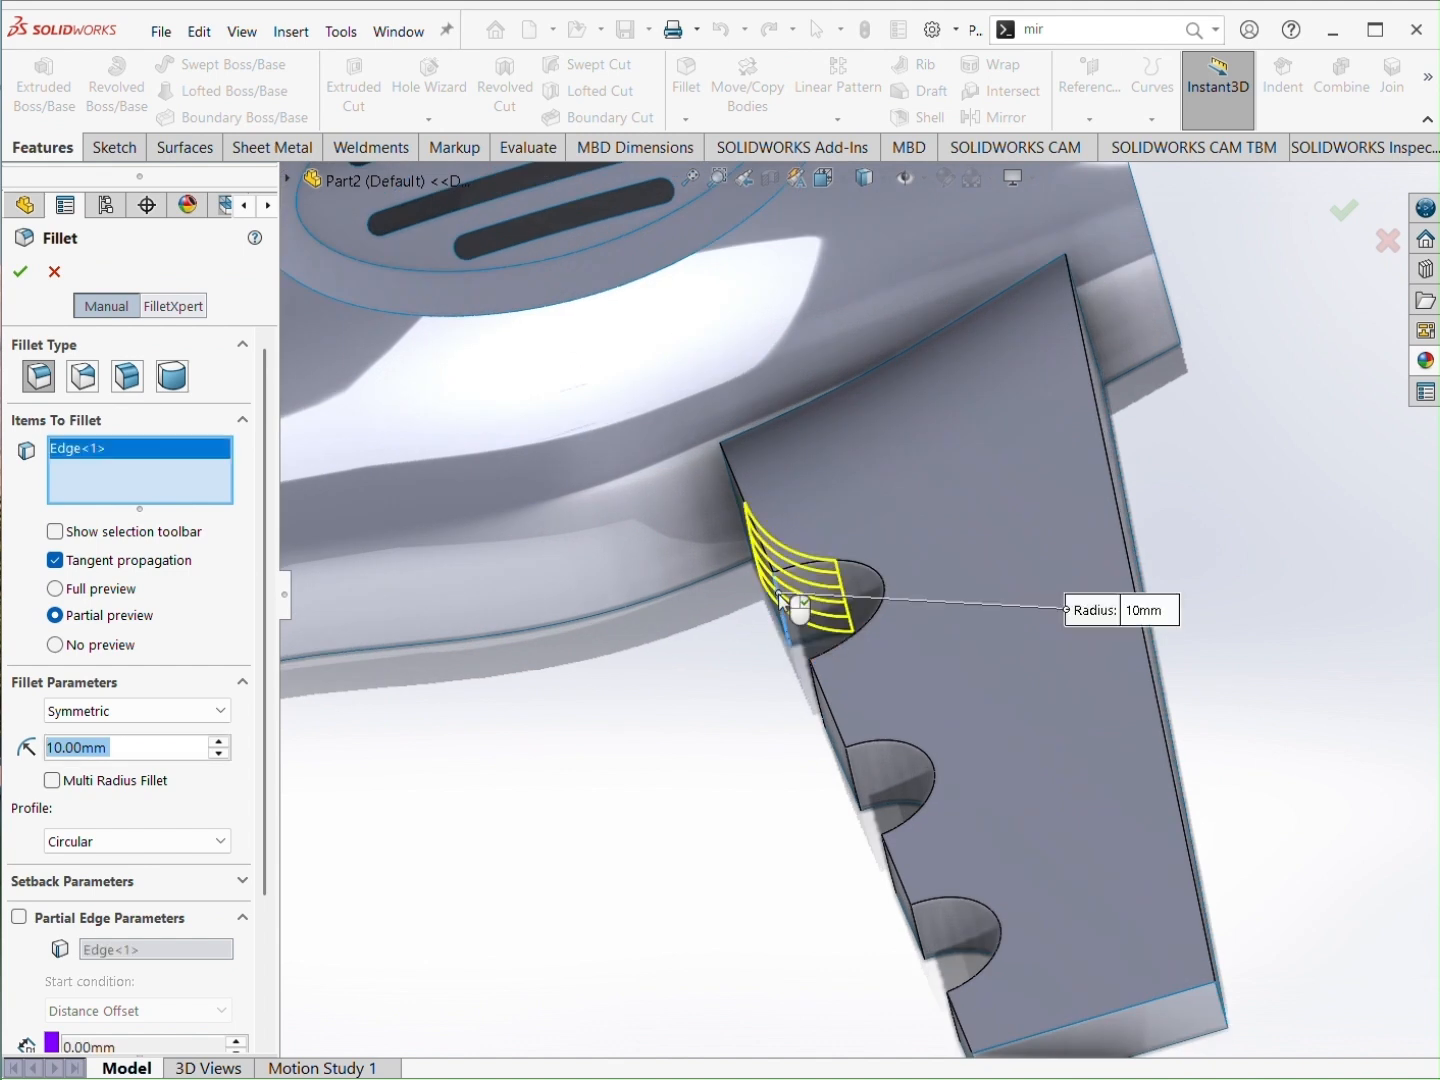
pyautogui.write('5')
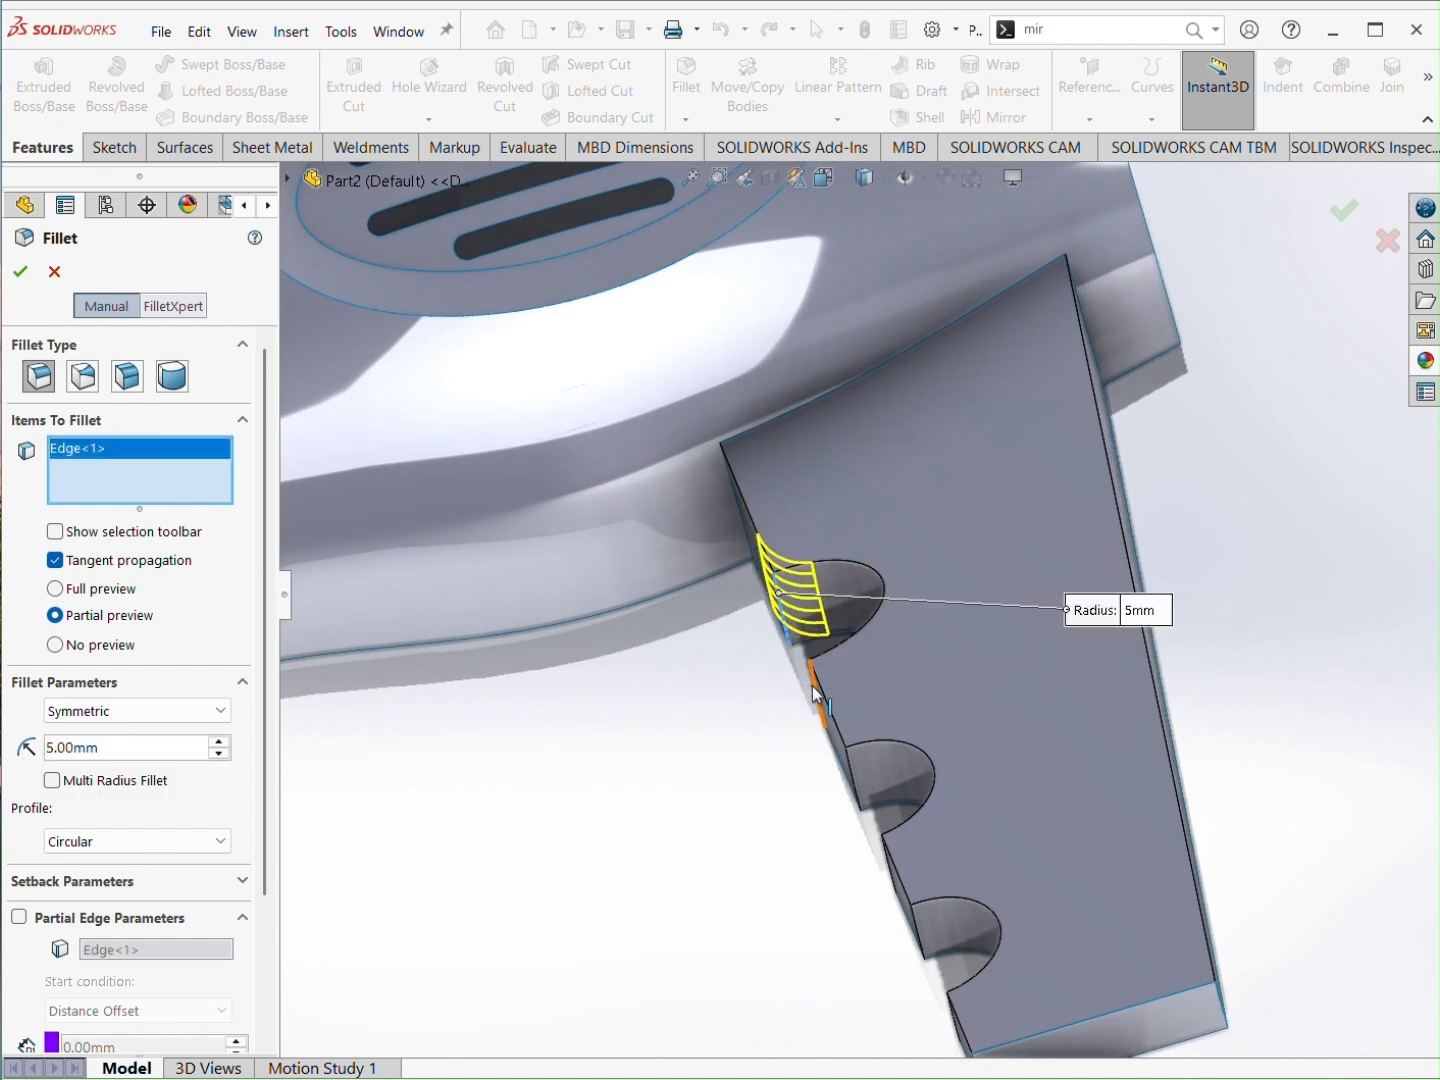
pyautogui.click(817, 695)
pyautogui.moveTo(781, 752); pyautogui.dragTo(869, 788, button='middle')
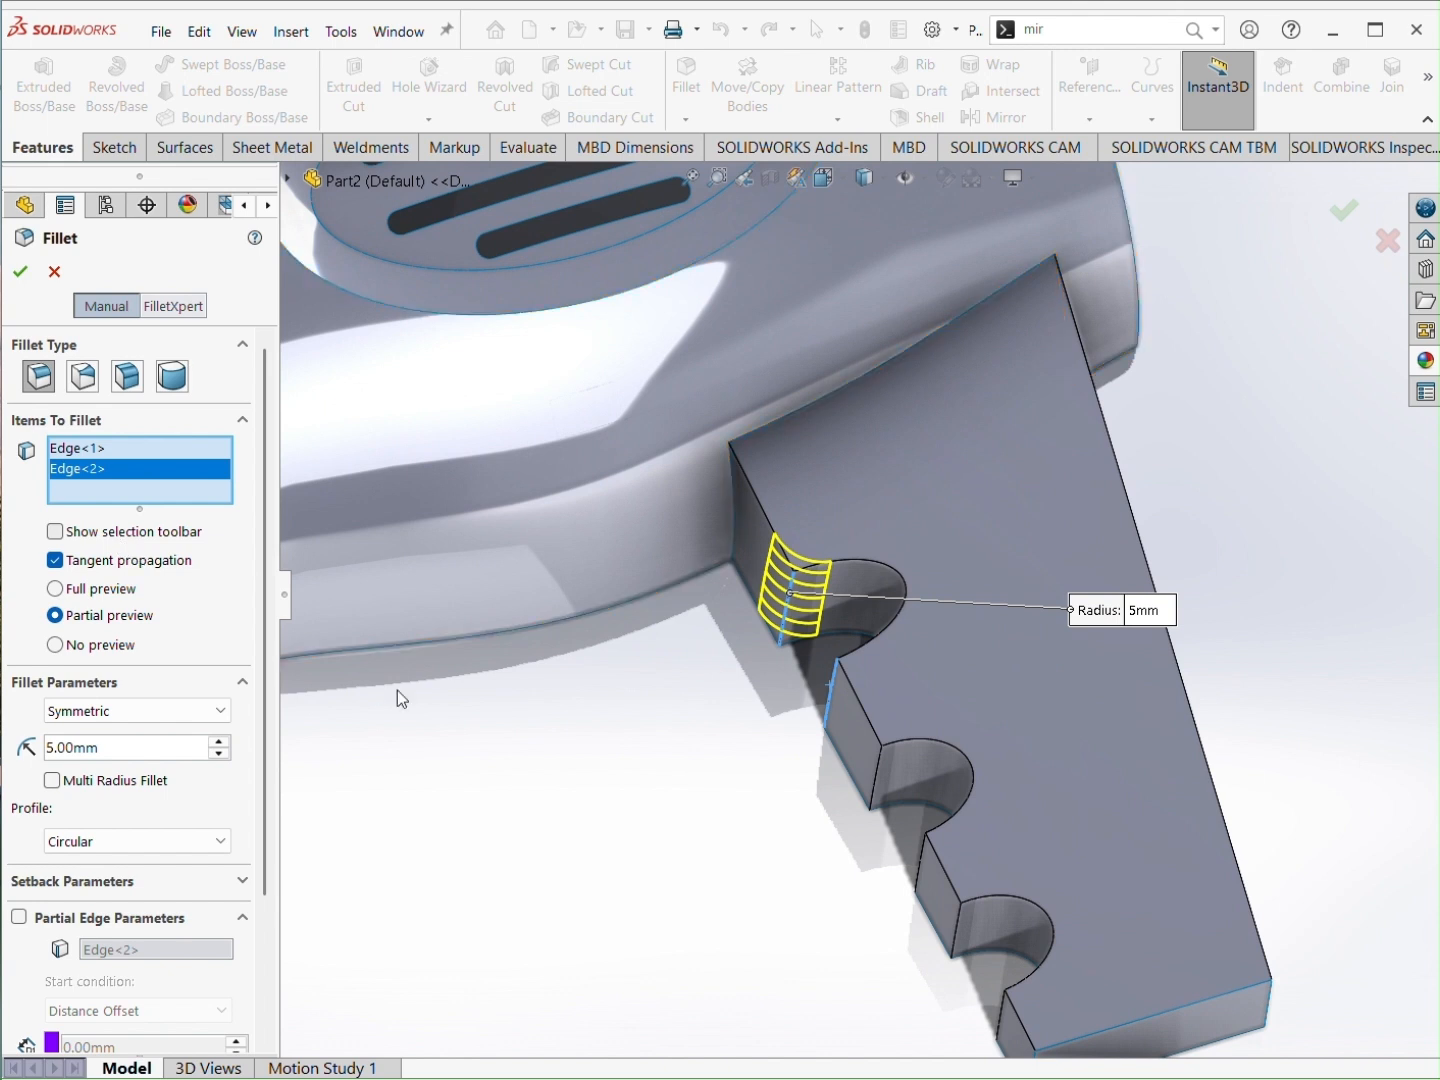
pyautogui.click(881, 779)
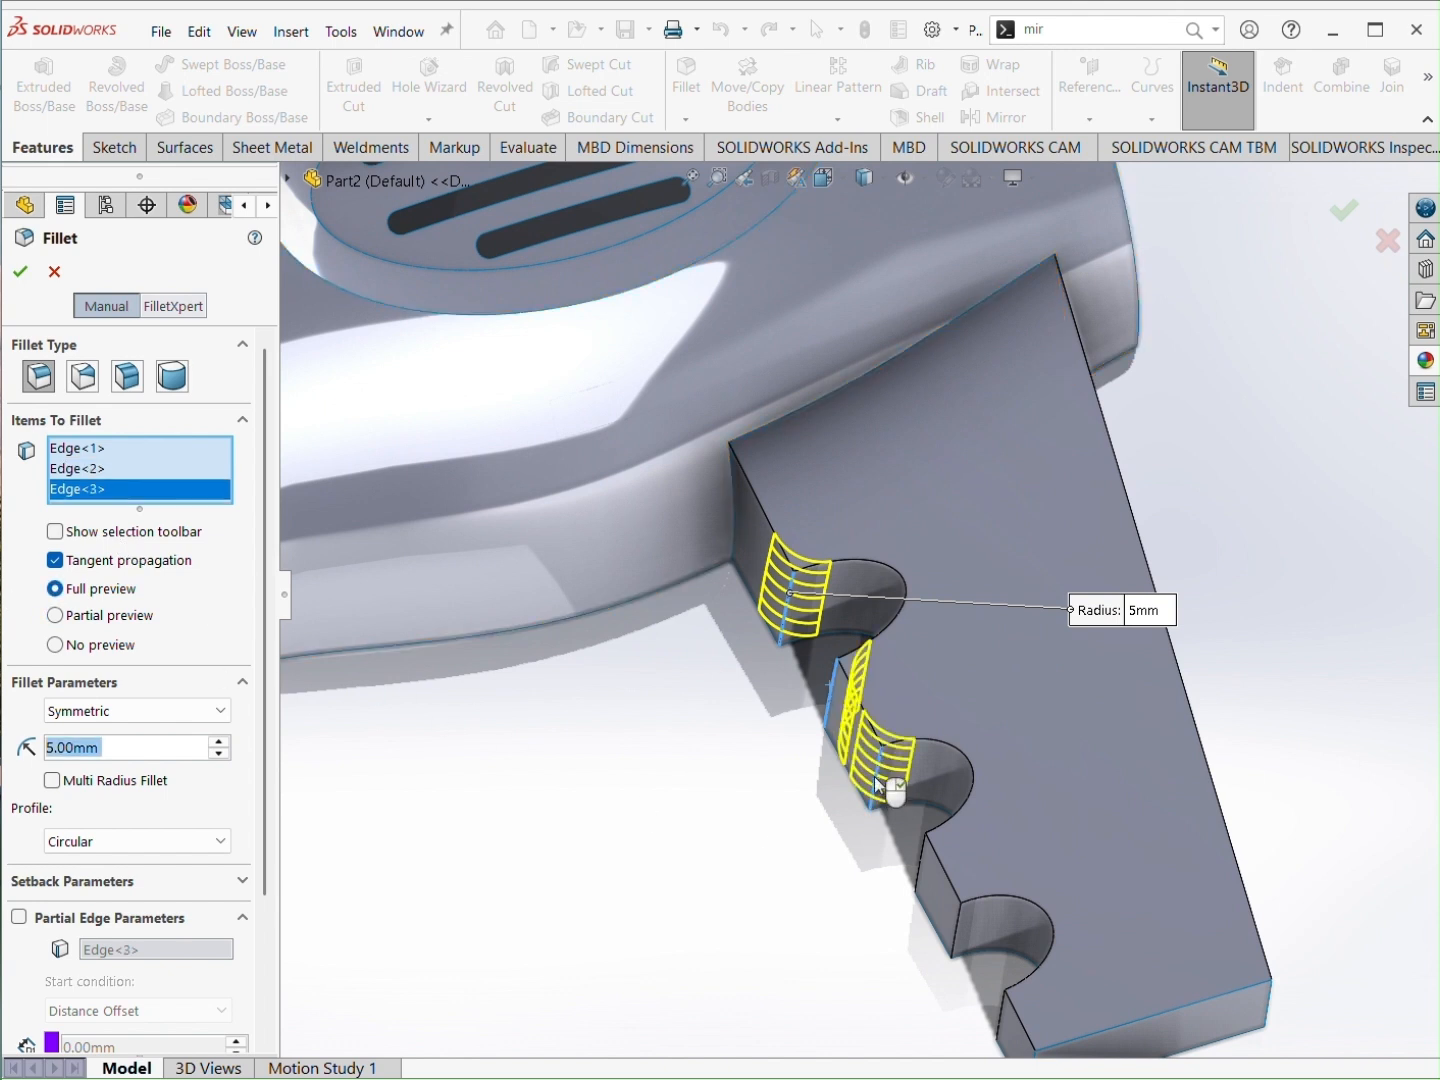
pyautogui.click(919, 869)
pyautogui.click(956, 930)
pyautogui.click(990, 995)
pyautogui.moveTo(990, 995); pyautogui.dragTo(796, 667, button='middle')
pyautogui.press('Return')
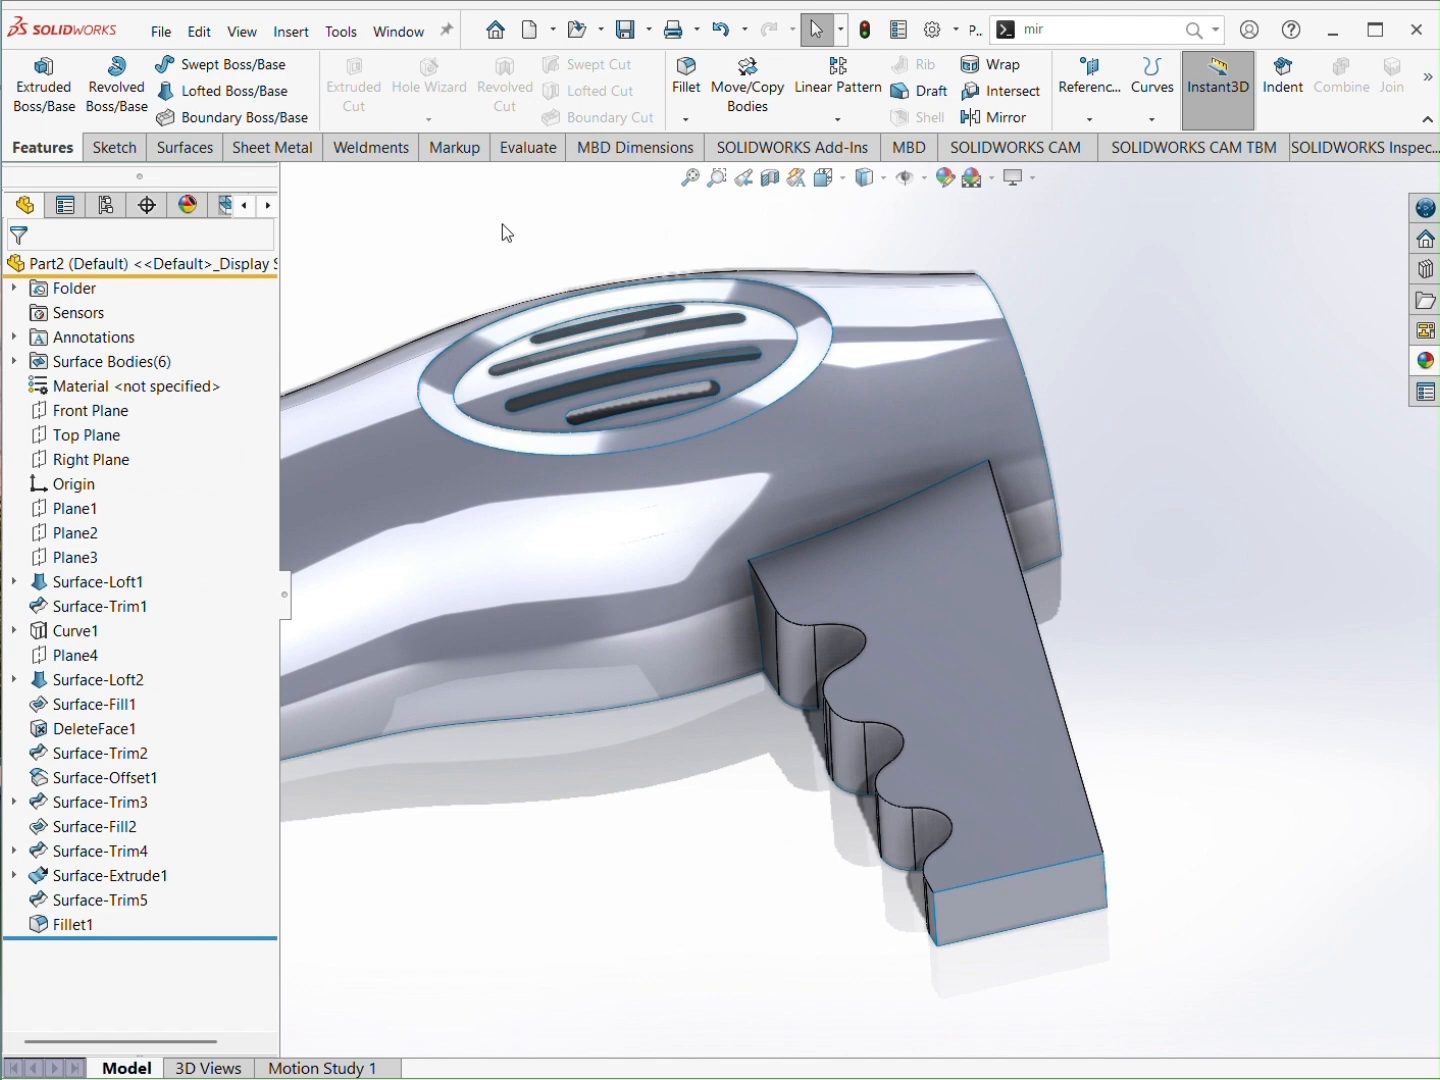
# Step: Knit the handle's end face to the filleted handle surface
pyautogui.click(185, 147)
pyautogui.click(947, 85)
pyautogui.click(1011, 890)
pyautogui.click(969, 805)
pyautogui.press('Return')
# Step: Fillet the handle's lower corner edge on the finger-recess side with a 5 mm radius
pyautogui.click(646, 80)
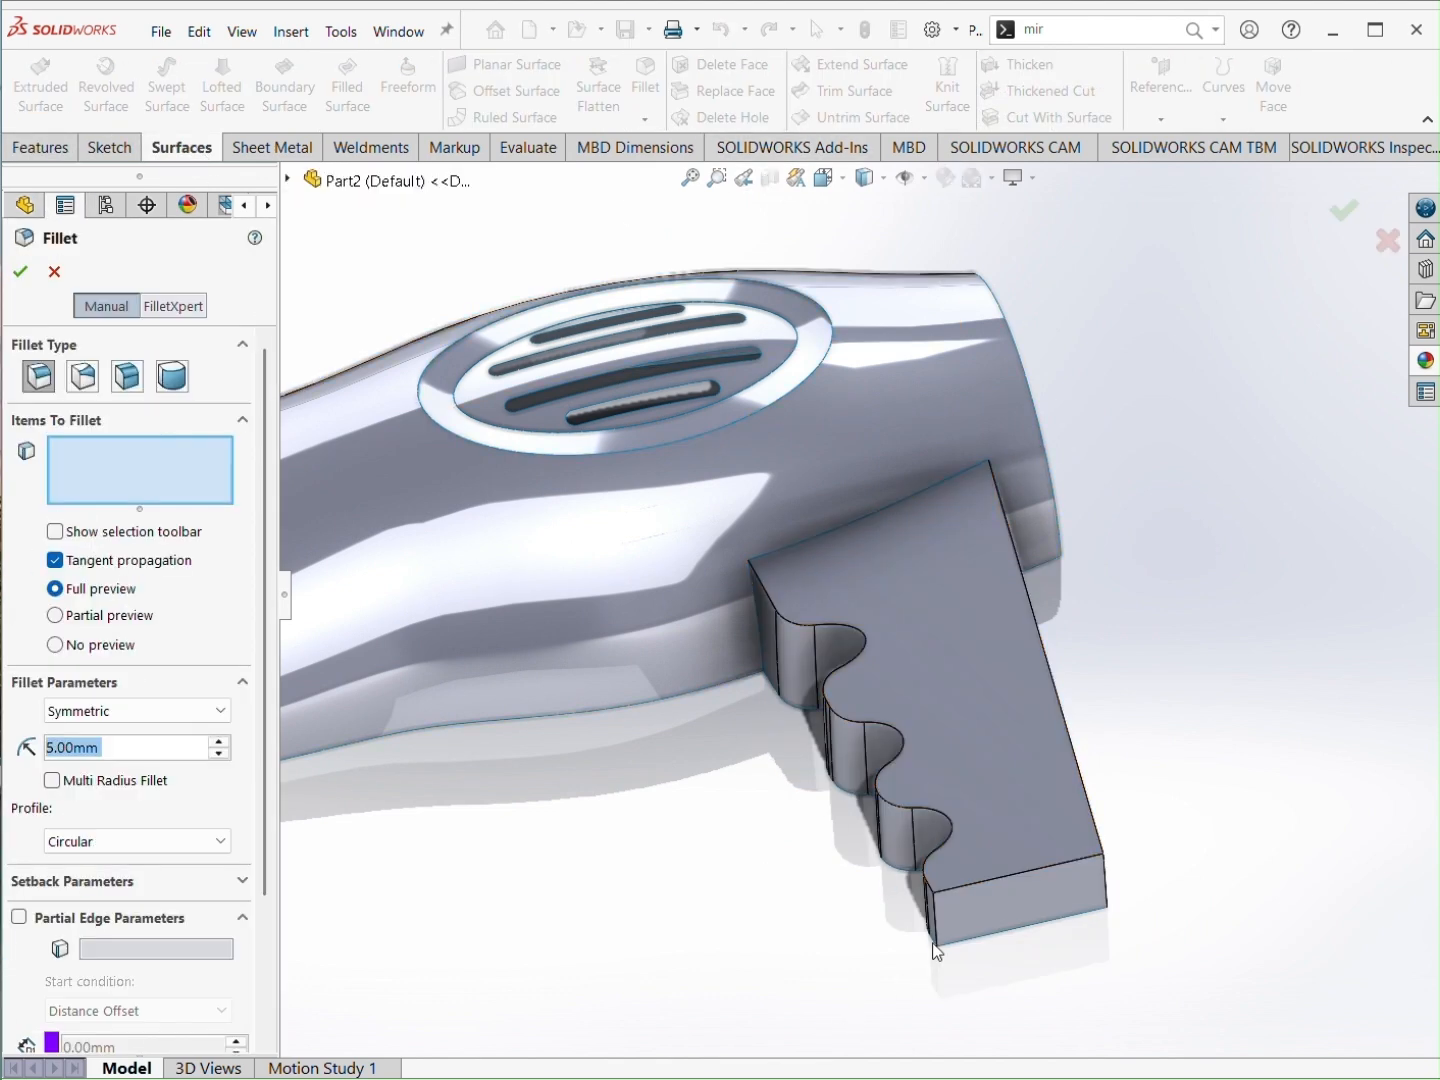
pyautogui.click(932, 915)
pyautogui.press('Return')
pyautogui.moveTo(1024, 709); pyautogui.dragTo(948, 687, button='middle')
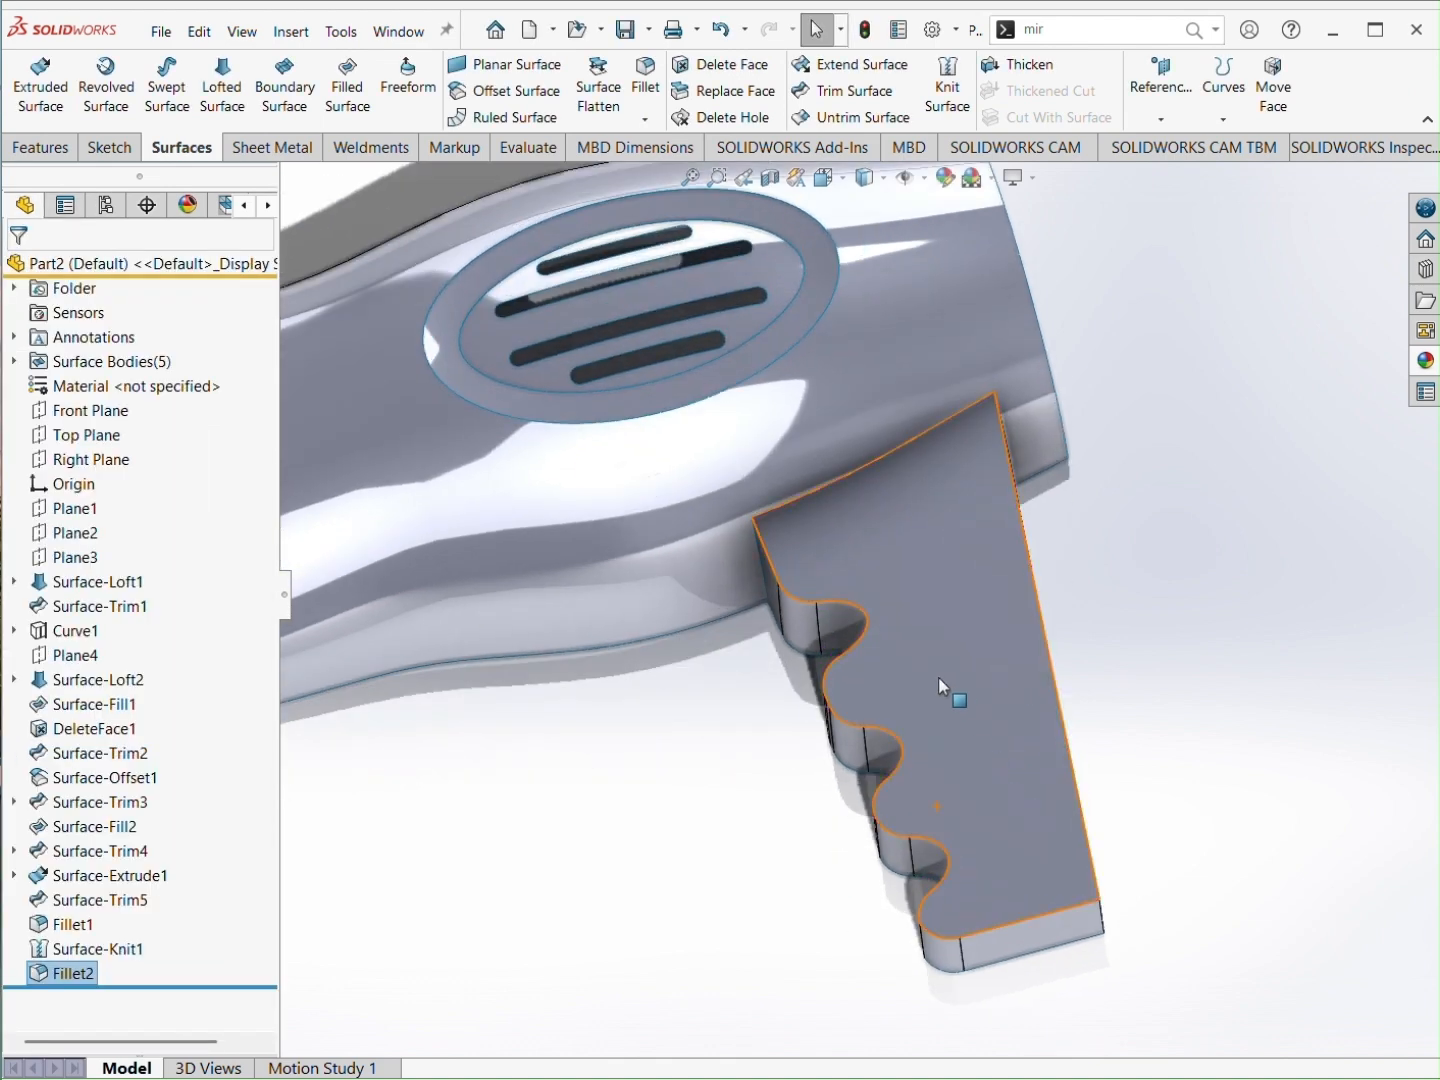
# Step: Create a 3D sketch with a line joining the two ends of the half-shell's open rear edge
pyautogui.moveTo(942, 577); pyautogui.dragTo(1070, 379, button='middle')
pyautogui.scroll(-1, 1121, 318)
pyautogui.click(115, 150)
pyautogui.click(33, 119)
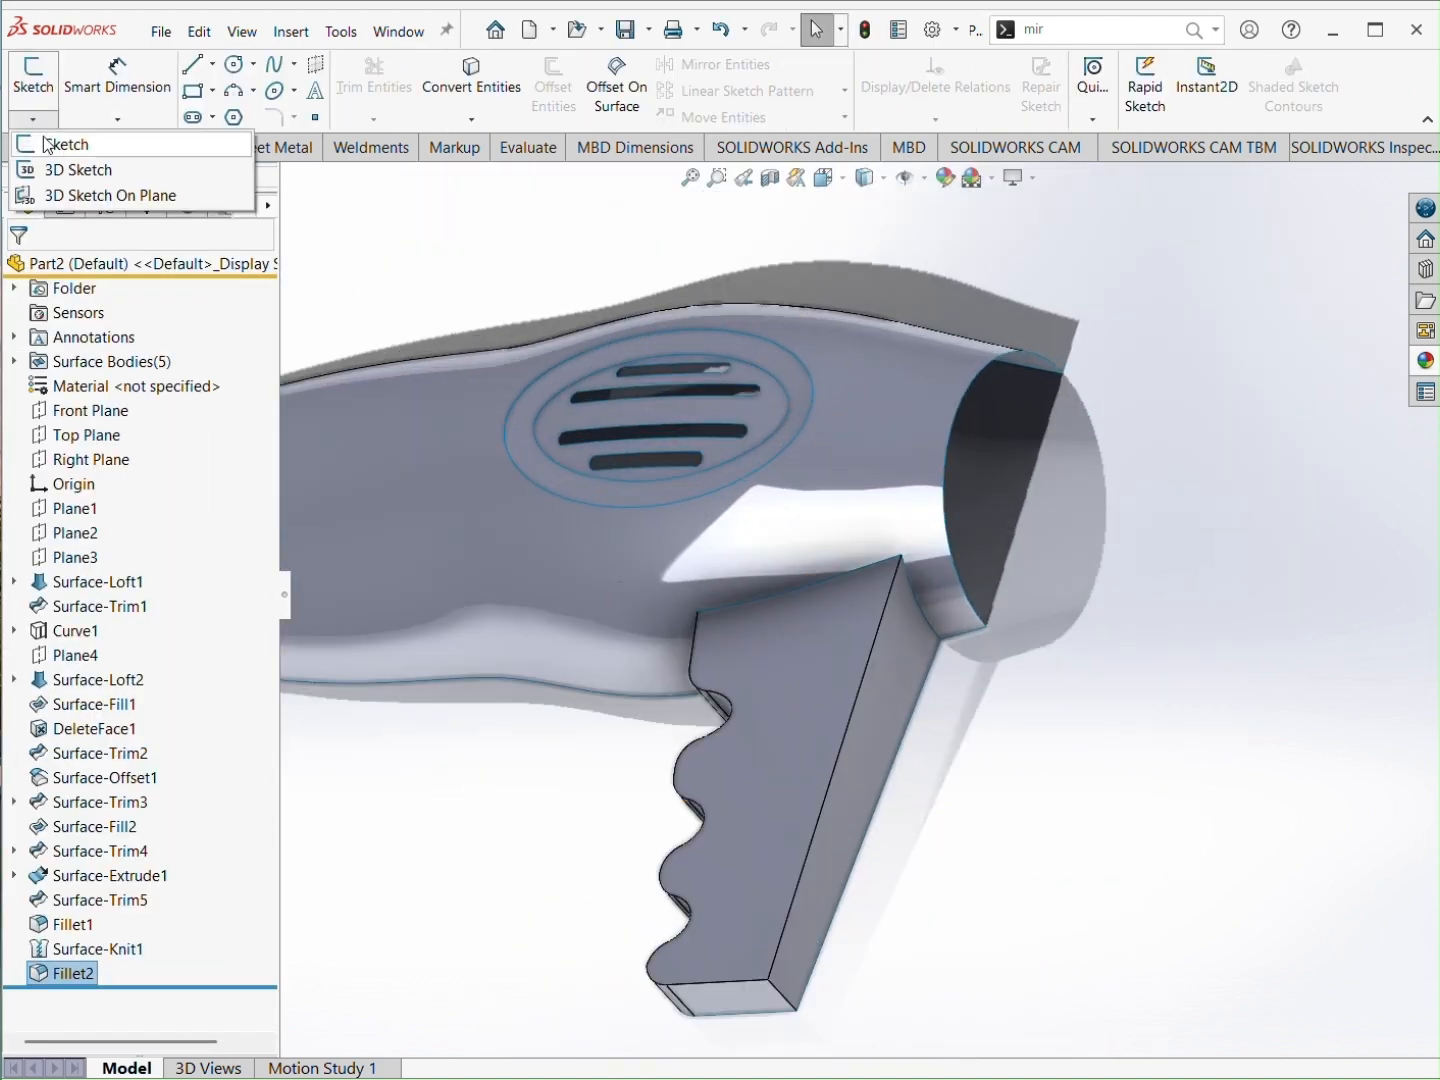
pyautogui.click(72, 168)
pyautogui.click(192, 65)
pyautogui.click(1065, 373)
pyautogui.click(988, 626)
pyautogui.press('Escape')
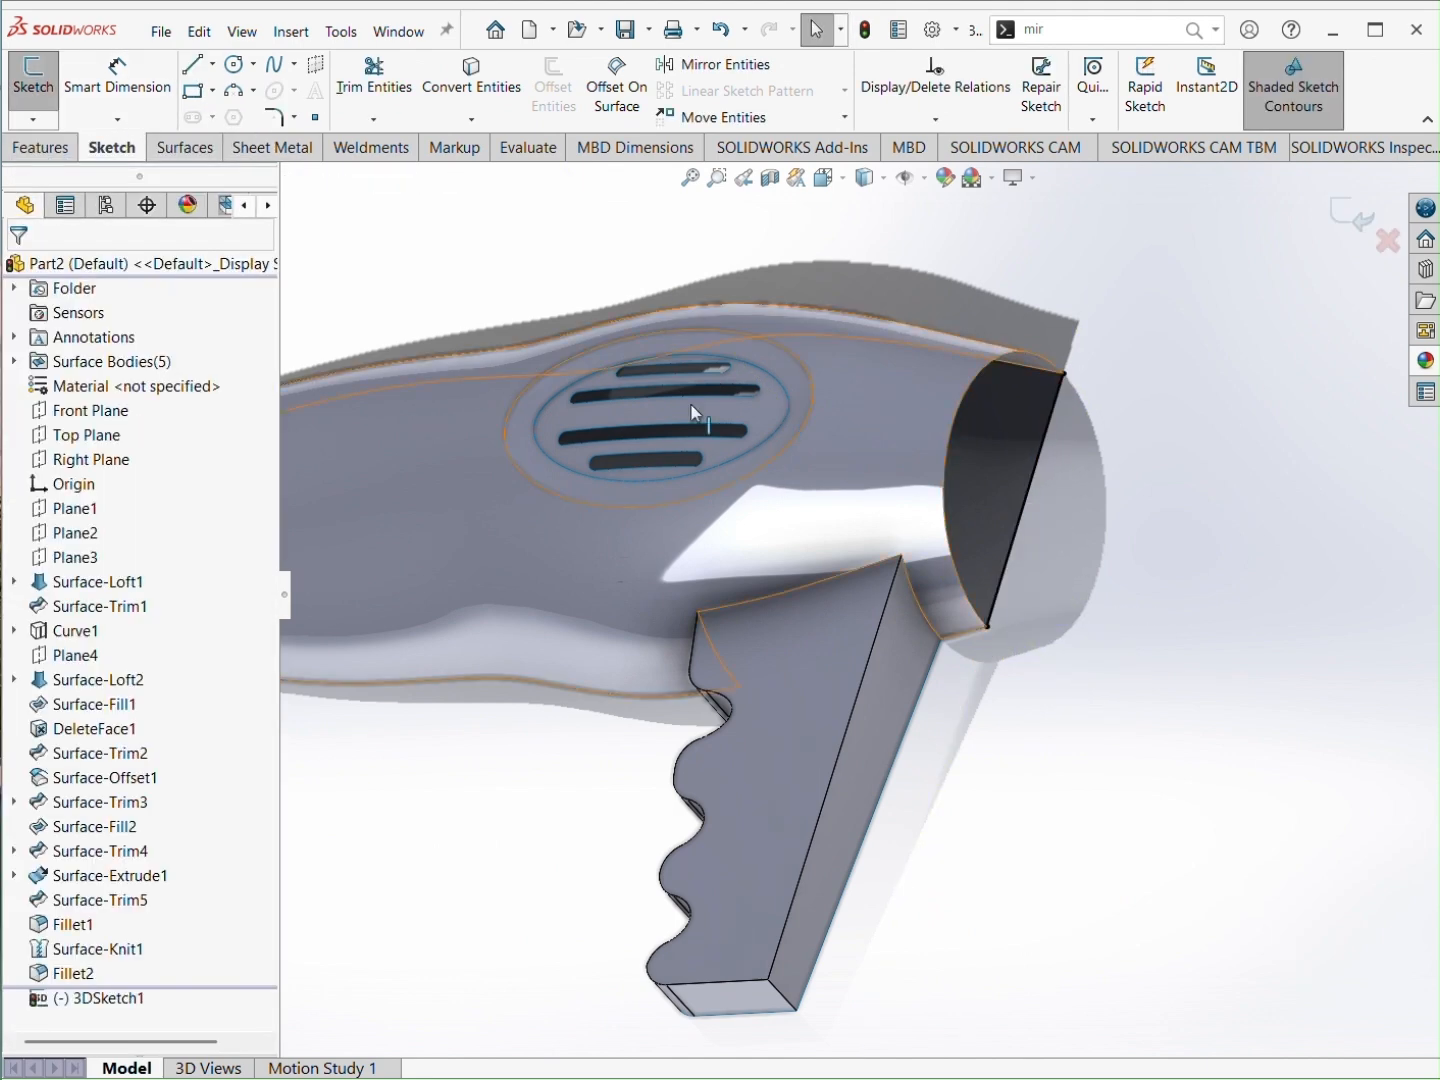
pyautogui.click(186, 147)
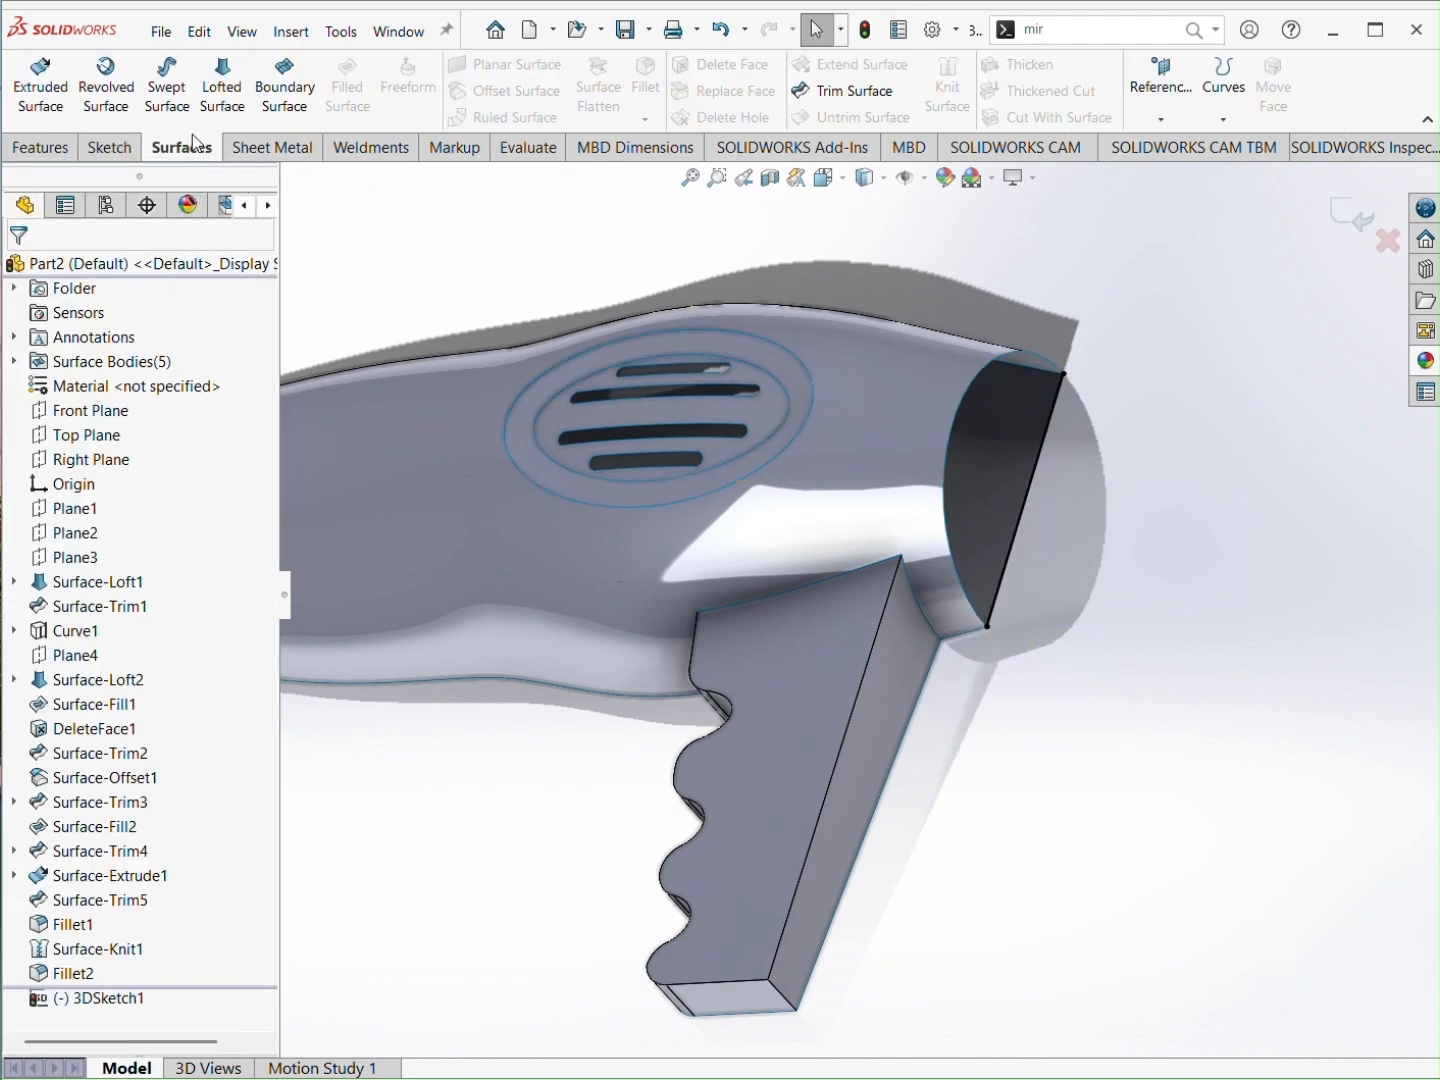
pyautogui.click(1352, 215)
# Step: Close the rear opening with a Filled Surface bounded by the 3D sketch line and the shell's rear edge, using Contact
pyautogui.click(961, 415)
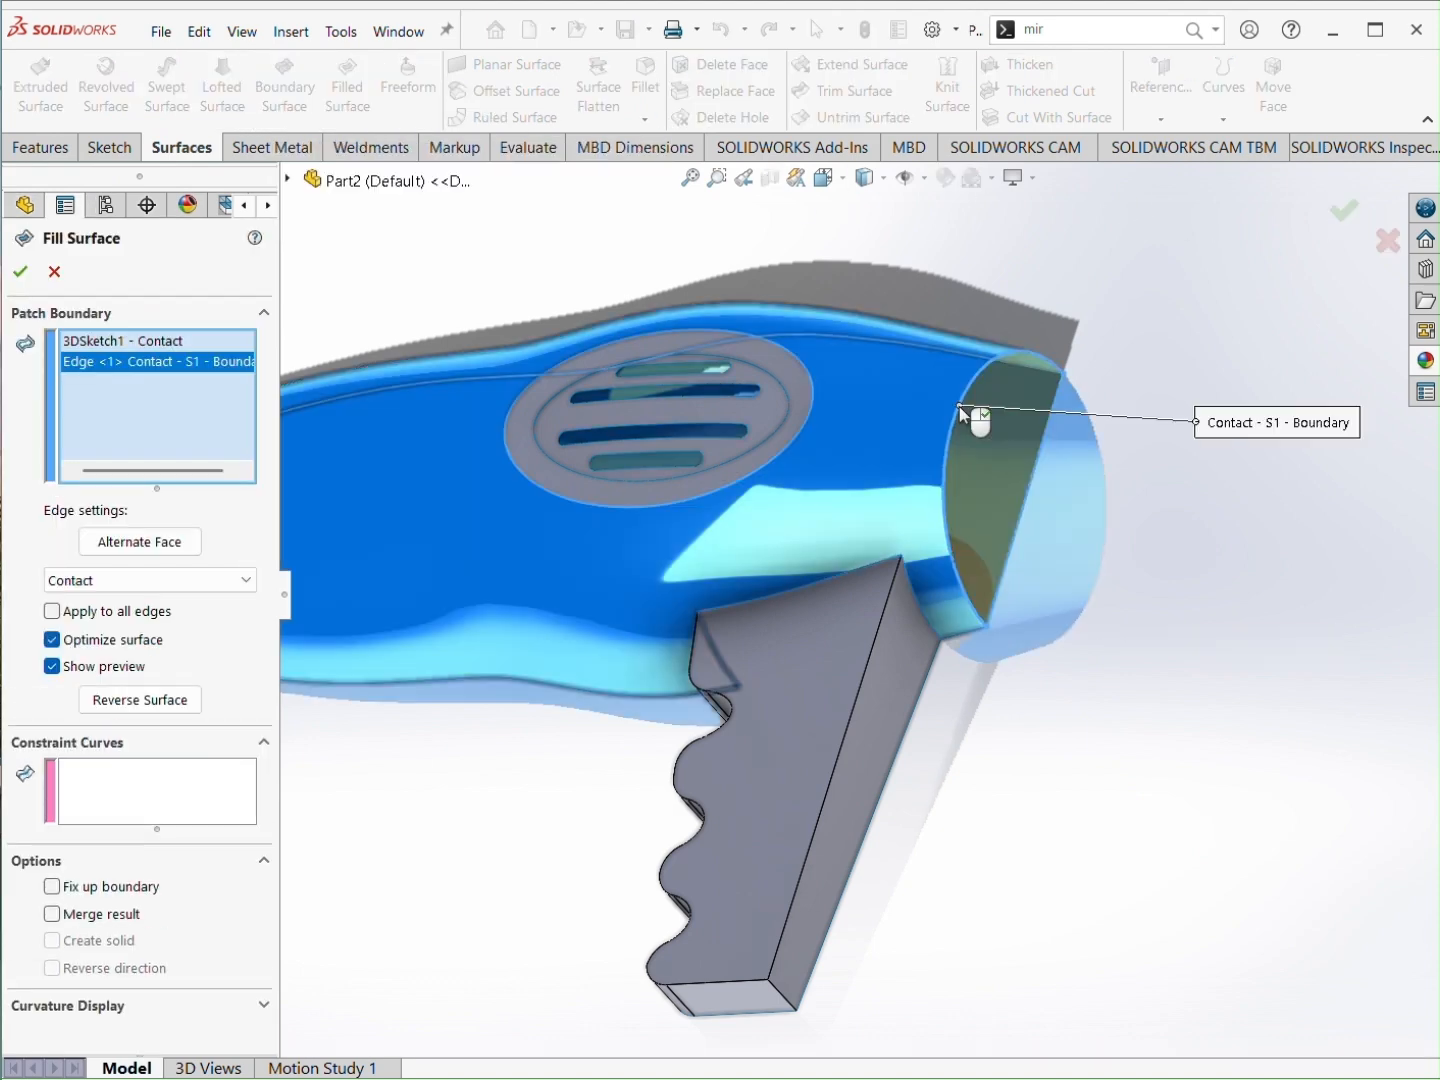
pyautogui.moveTo(949, 440); pyautogui.dragTo(1191, 412, button='middle')
pyautogui.rightClick(1190, 413)
pyautogui.scroll(-2, 724, 450)
pyautogui.moveTo(741, 461); pyautogui.dragTo(675, 540, button='middle')
pyautogui.scroll(2, 741, 536)
pyautogui.click(1167, 487)
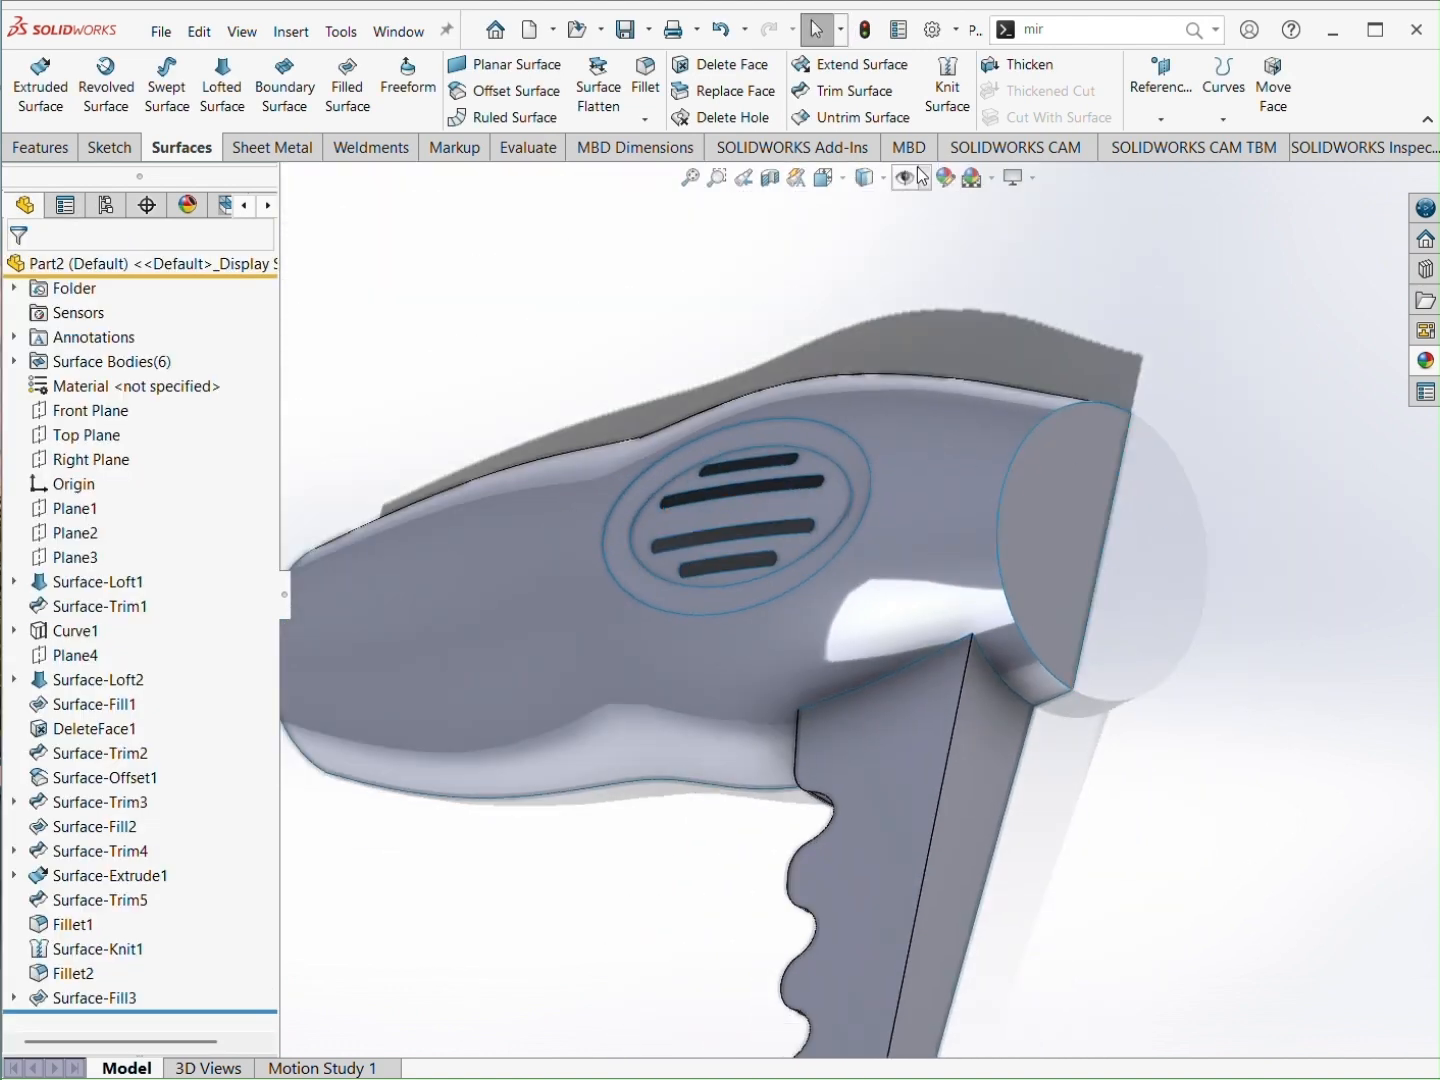
pyautogui.click(842, 90)
pyautogui.click(923, 500)
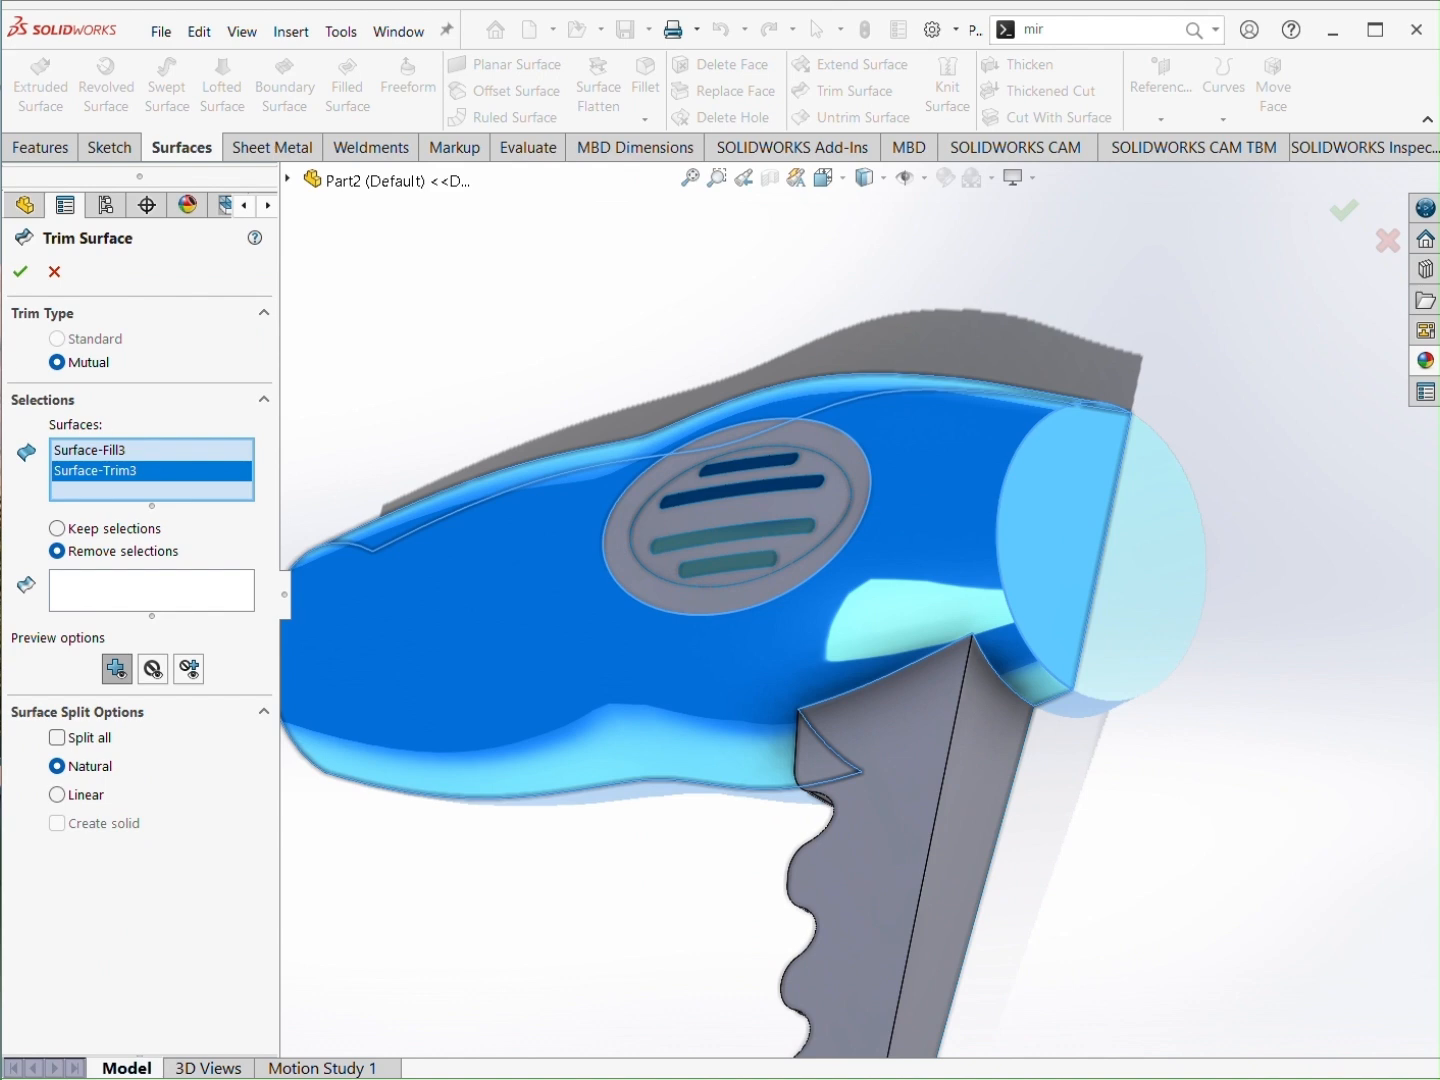
pyautogui.click(54, 281)
# Step: Knit the rear fill, main shell, vent ring, slotted vent surface and handle into one surface
pyautogui.click(970, 478)
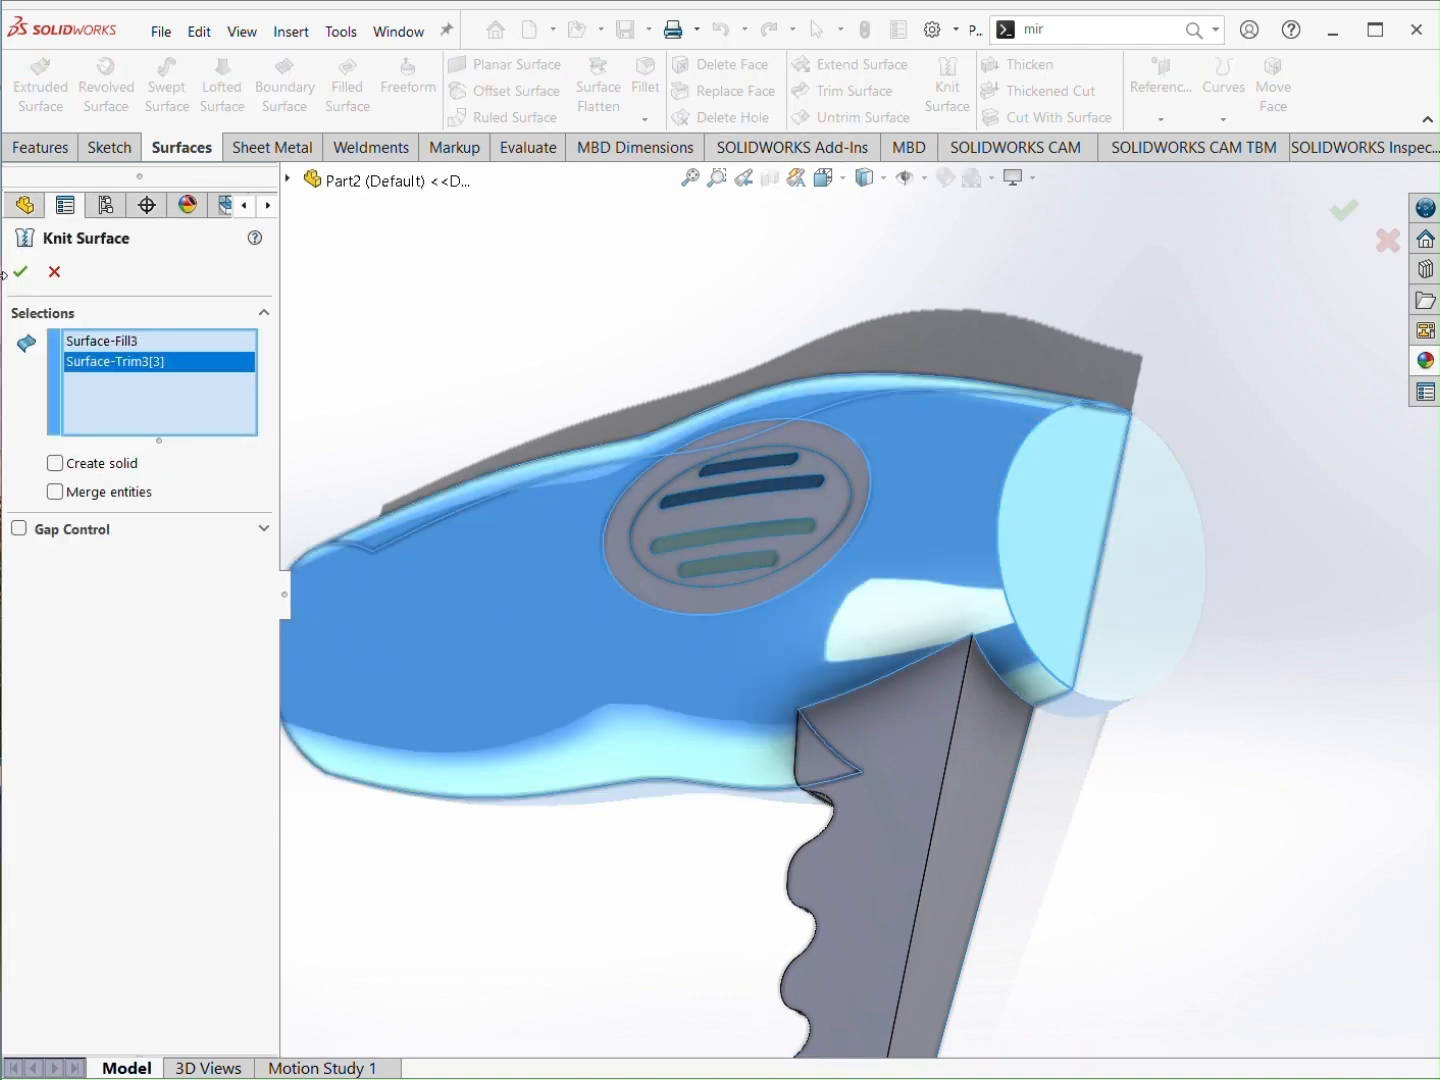
pyautogui.click(635, 573)
pyautogui.click(661, 525)
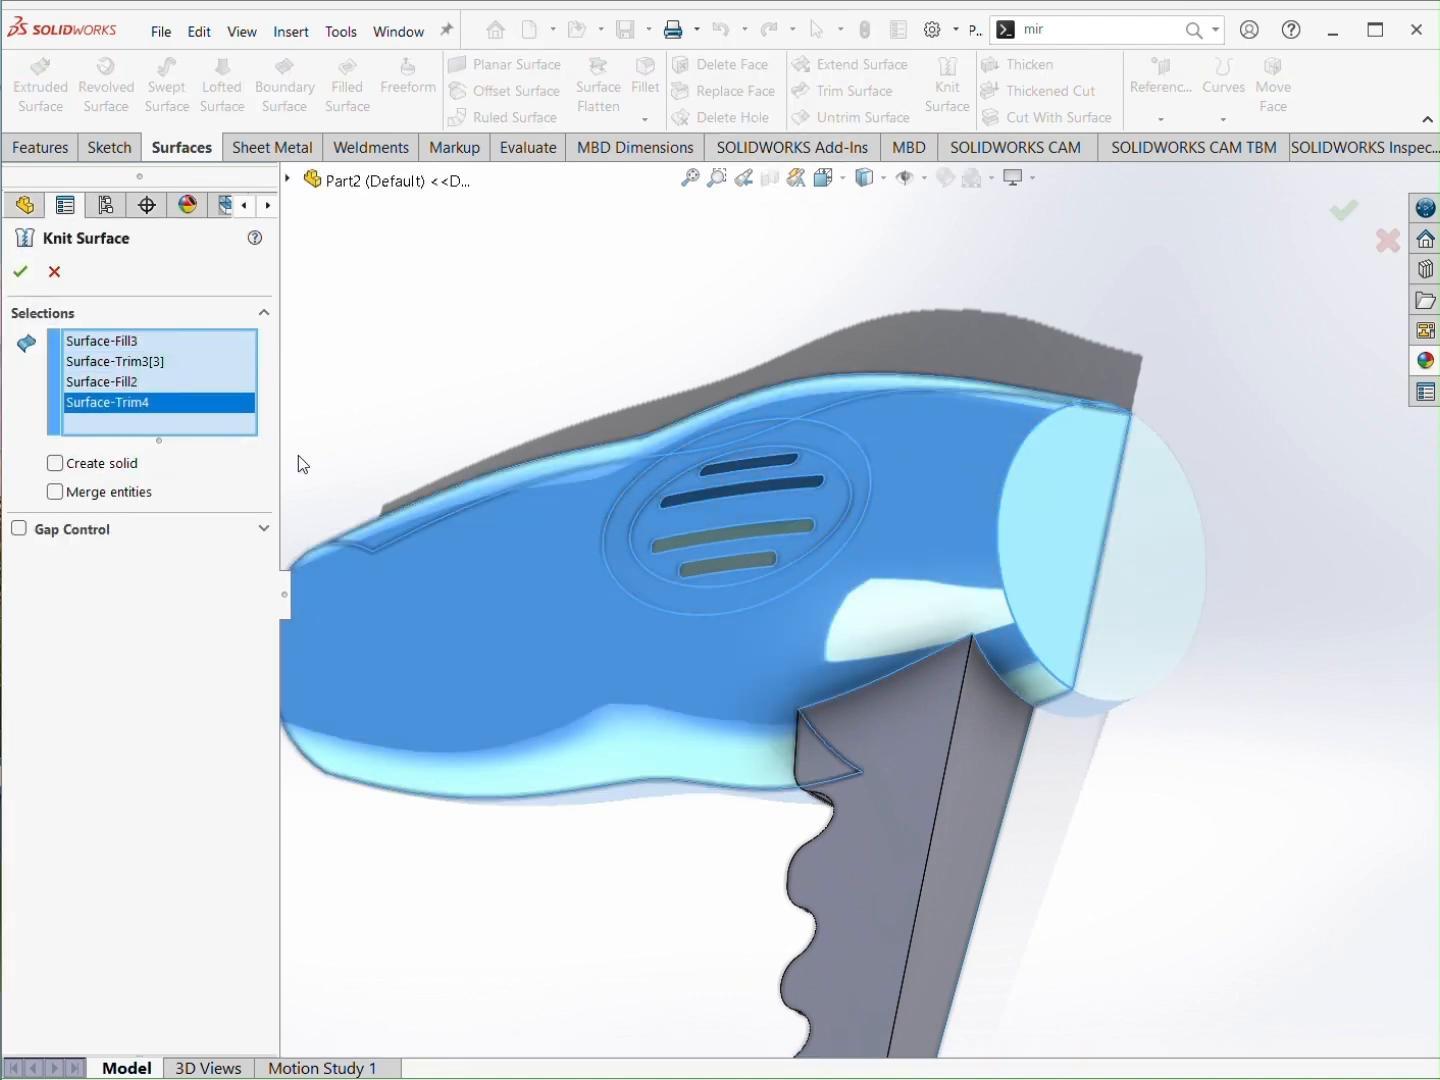
pyautogui.click(919, 796)
pyautogui.click(20, 271)
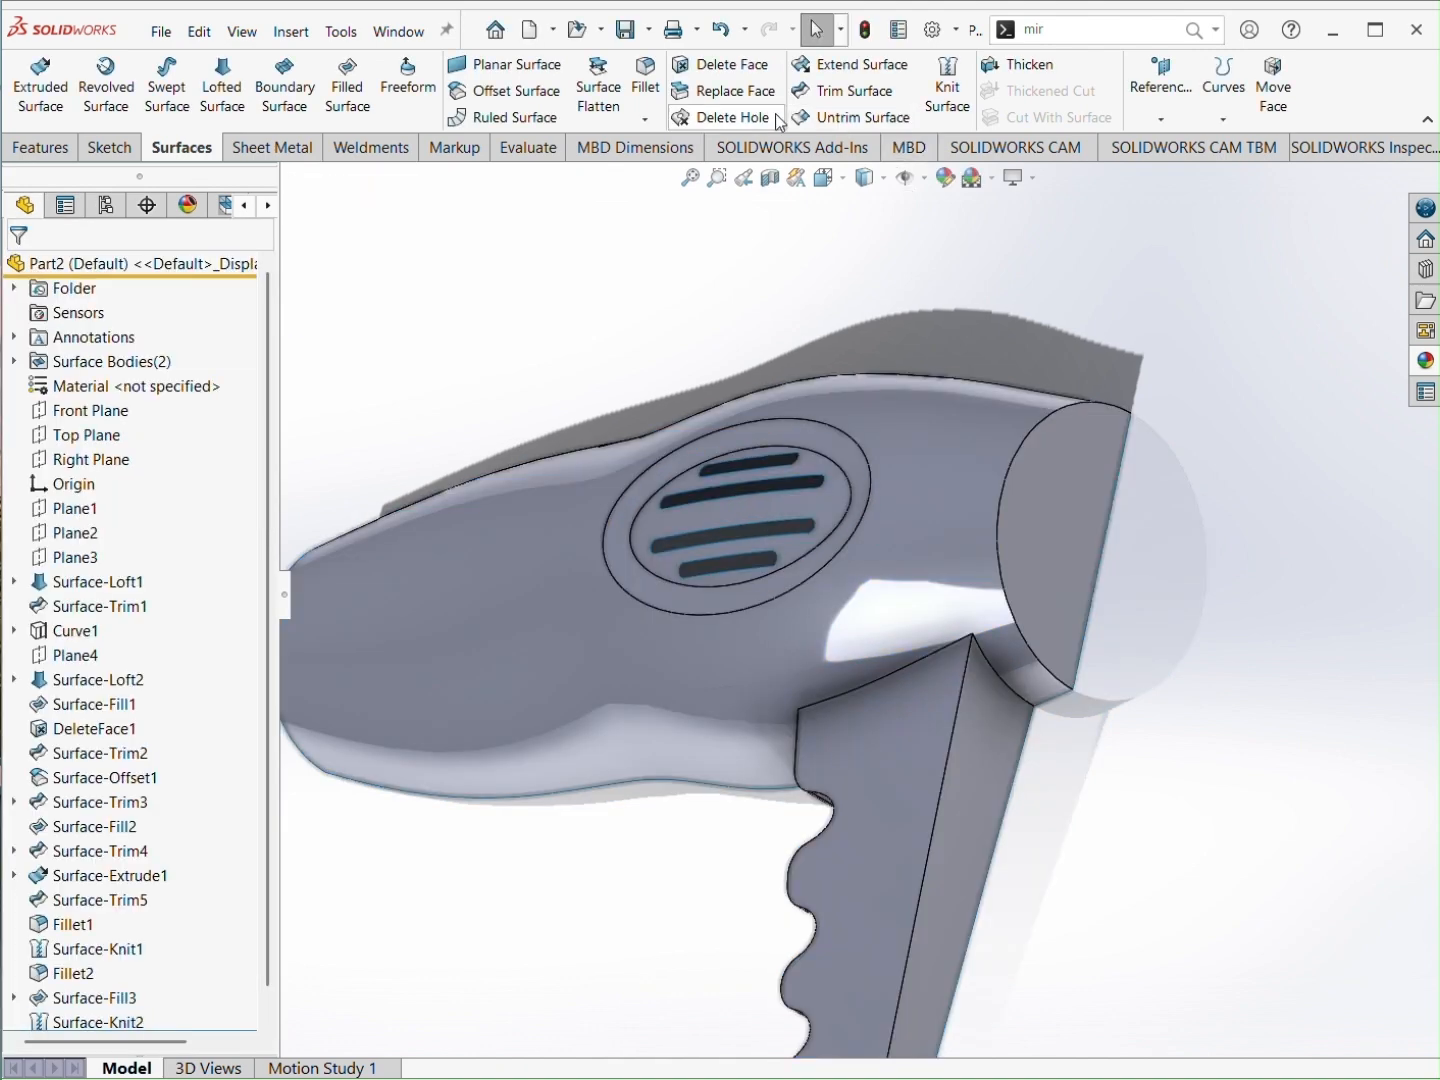
# Step: Fillet the edge between the main shell and the rear cap with a 5 mm radius
pyautogui.click(641, 108)
pyautogui.click(1003, 499)
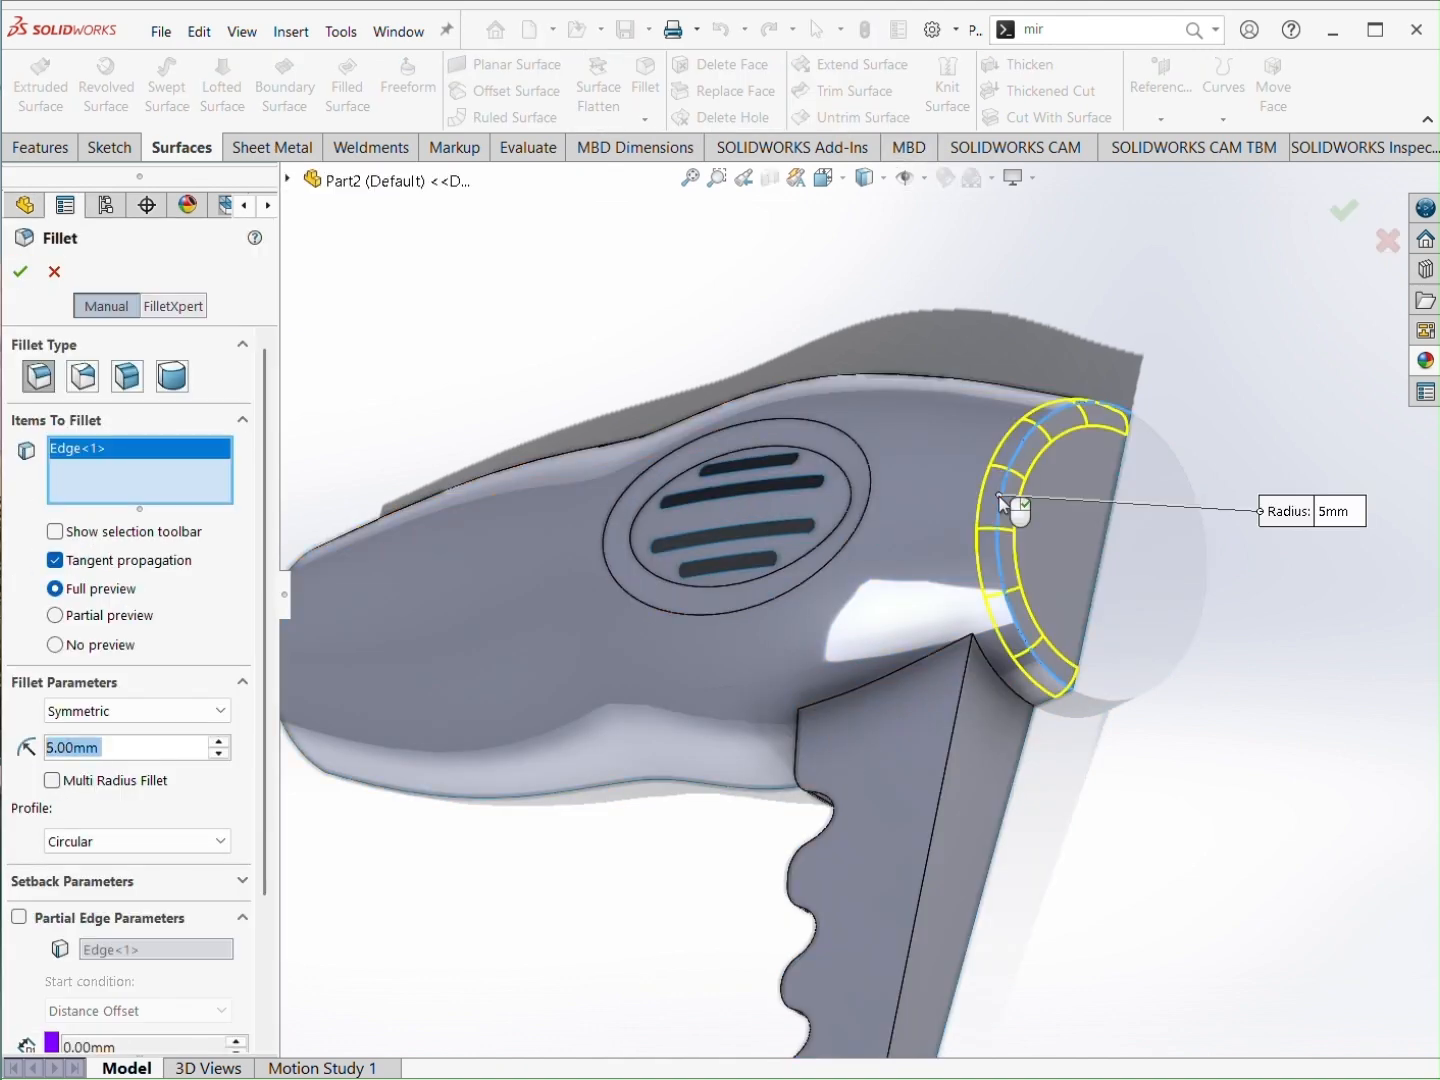
pyautogui.rightClick(997, 496)
pyautogui.scroll(3, 1000, 506)
pyautogui.moveTo(1000, 510); pyautogui.dragTo(983, 680, button='middle')
pyautogui.scroll(-2, 948, 676)
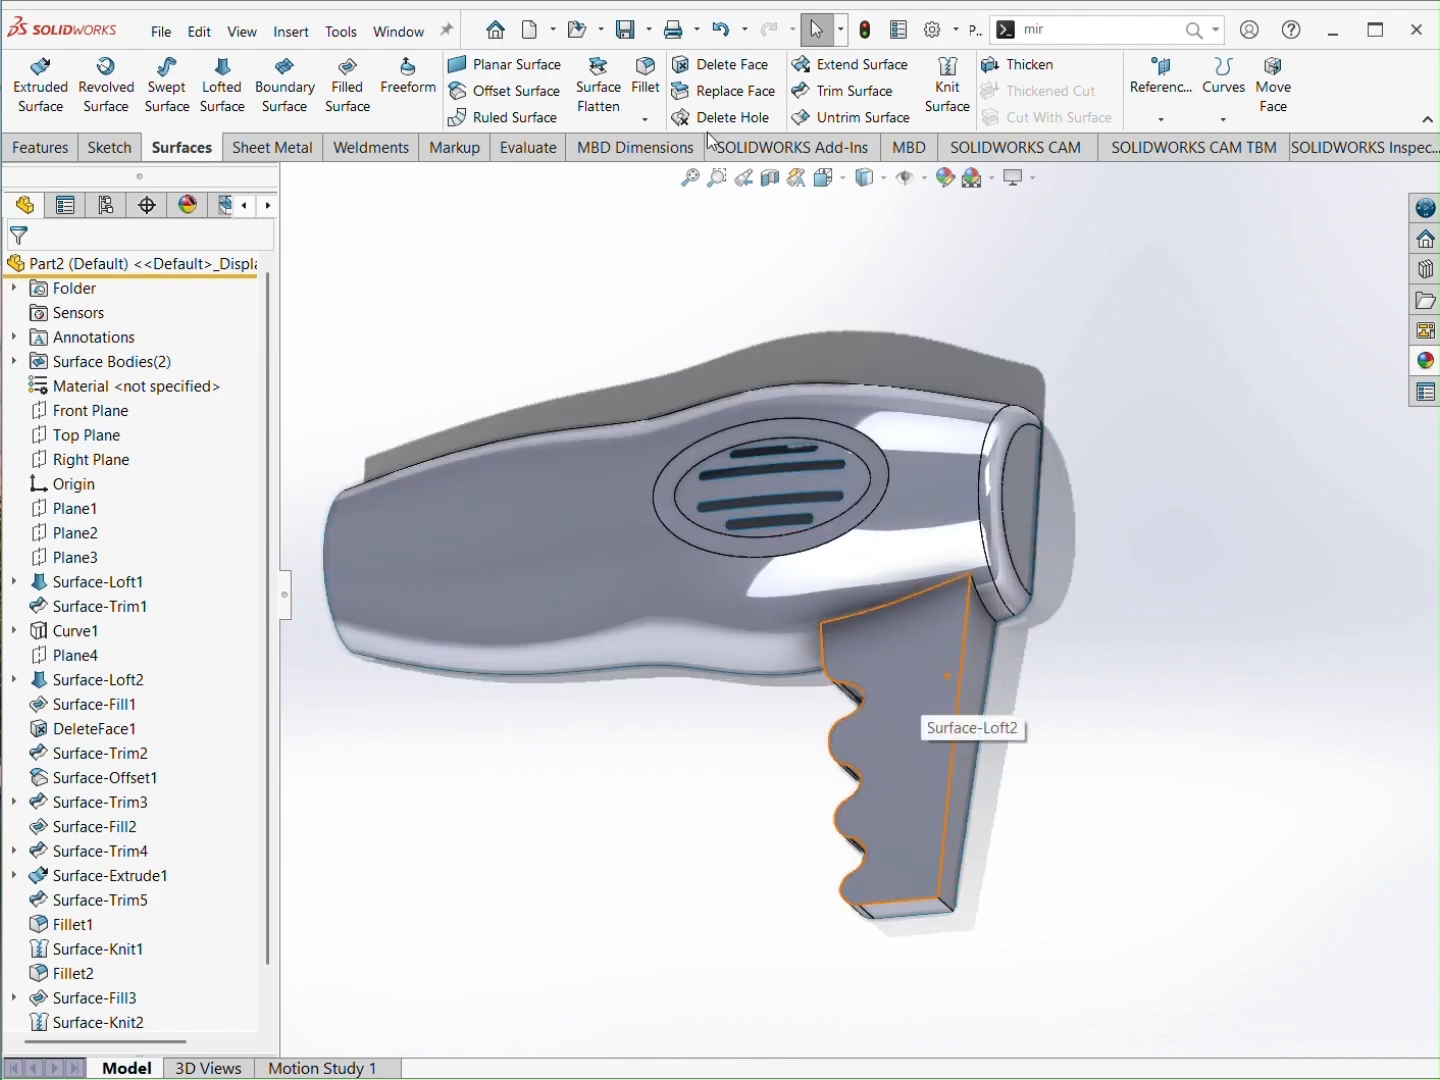
# Step: Fillet all edges around the handle's large side face with a 5 mm radius
pyautogui.click(650, 95)
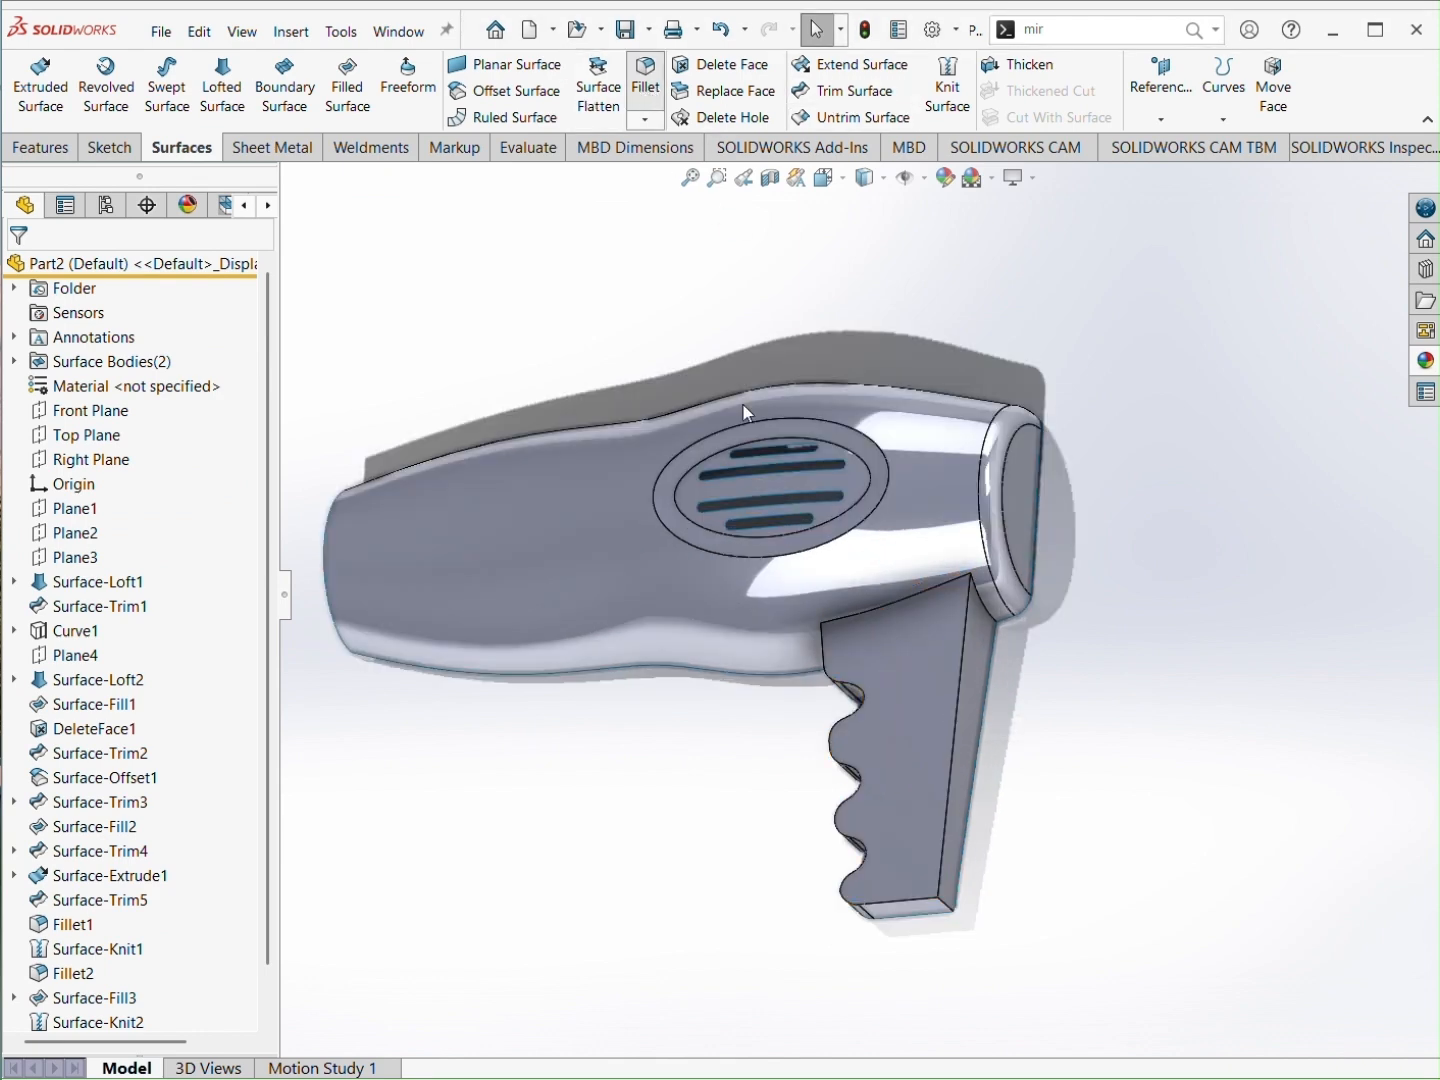
pyautogui.click(903, 776)
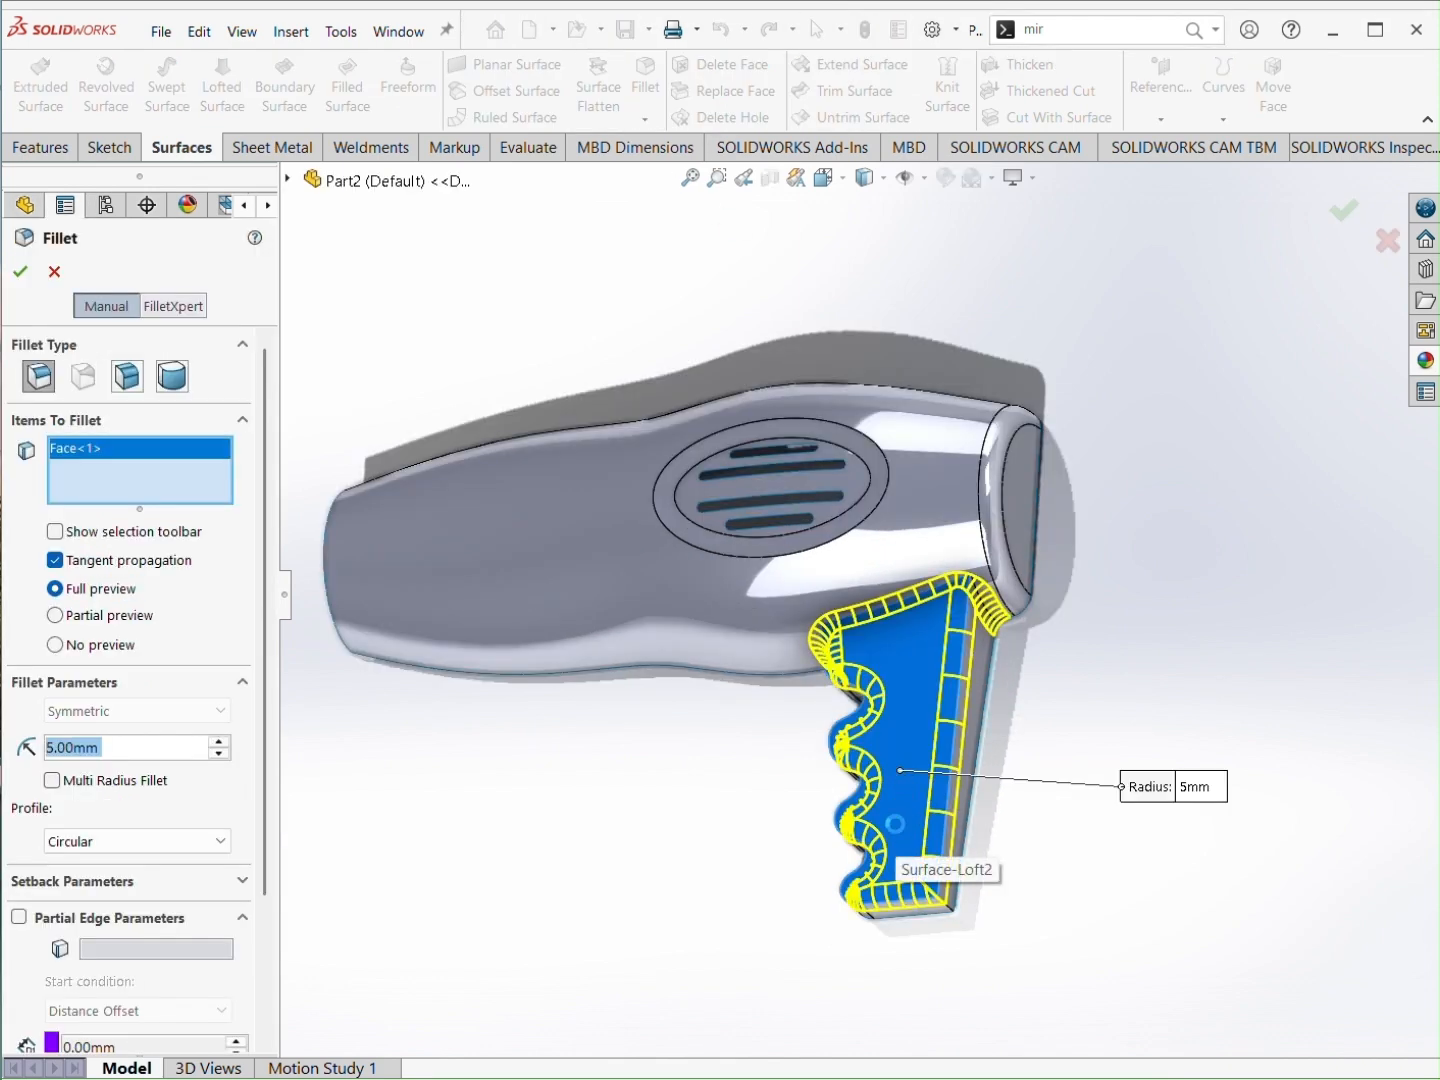
pyautogui.rightClick(898, 828)
pyautogui.scroll(-3, 954, 789)
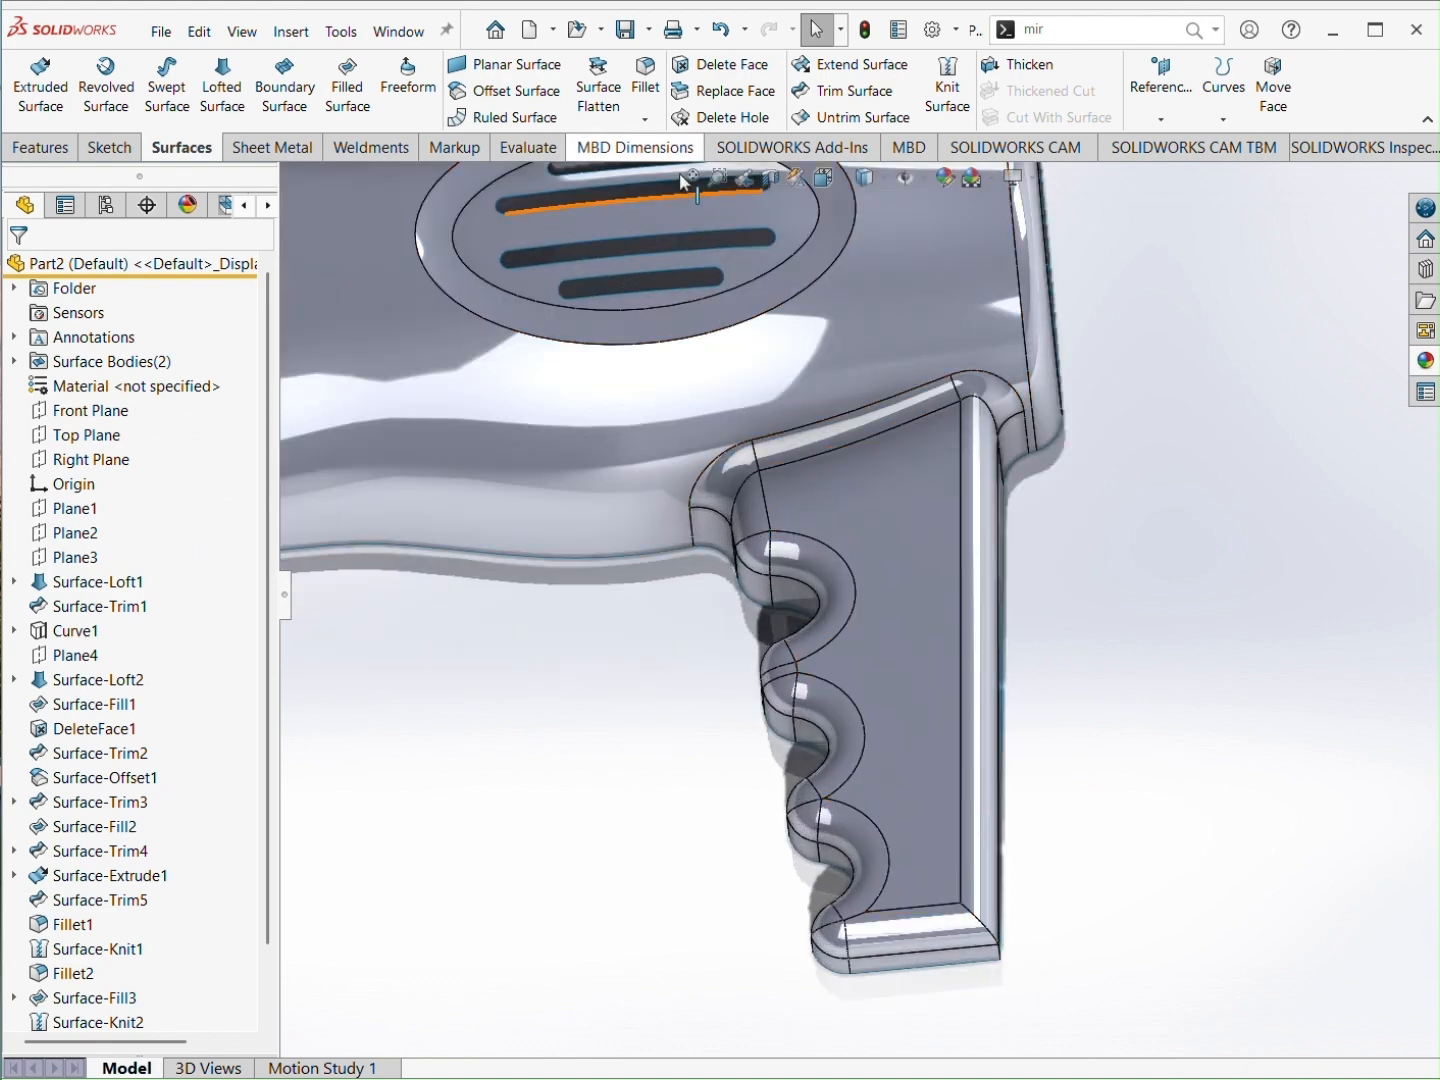
# Step: Fillet the handle's remaining sharp lower corner edge with a 5 mm radius
pyautogui.click(646, 80)
pyautogui.scroll(-3, 996, 931)
pyautogui.click(998, 920)
pyautogui.click(996, 917)
pyautogui.click(991, 923)
pyautogui.click(991, 922)
pyautogui.click(995, 922)
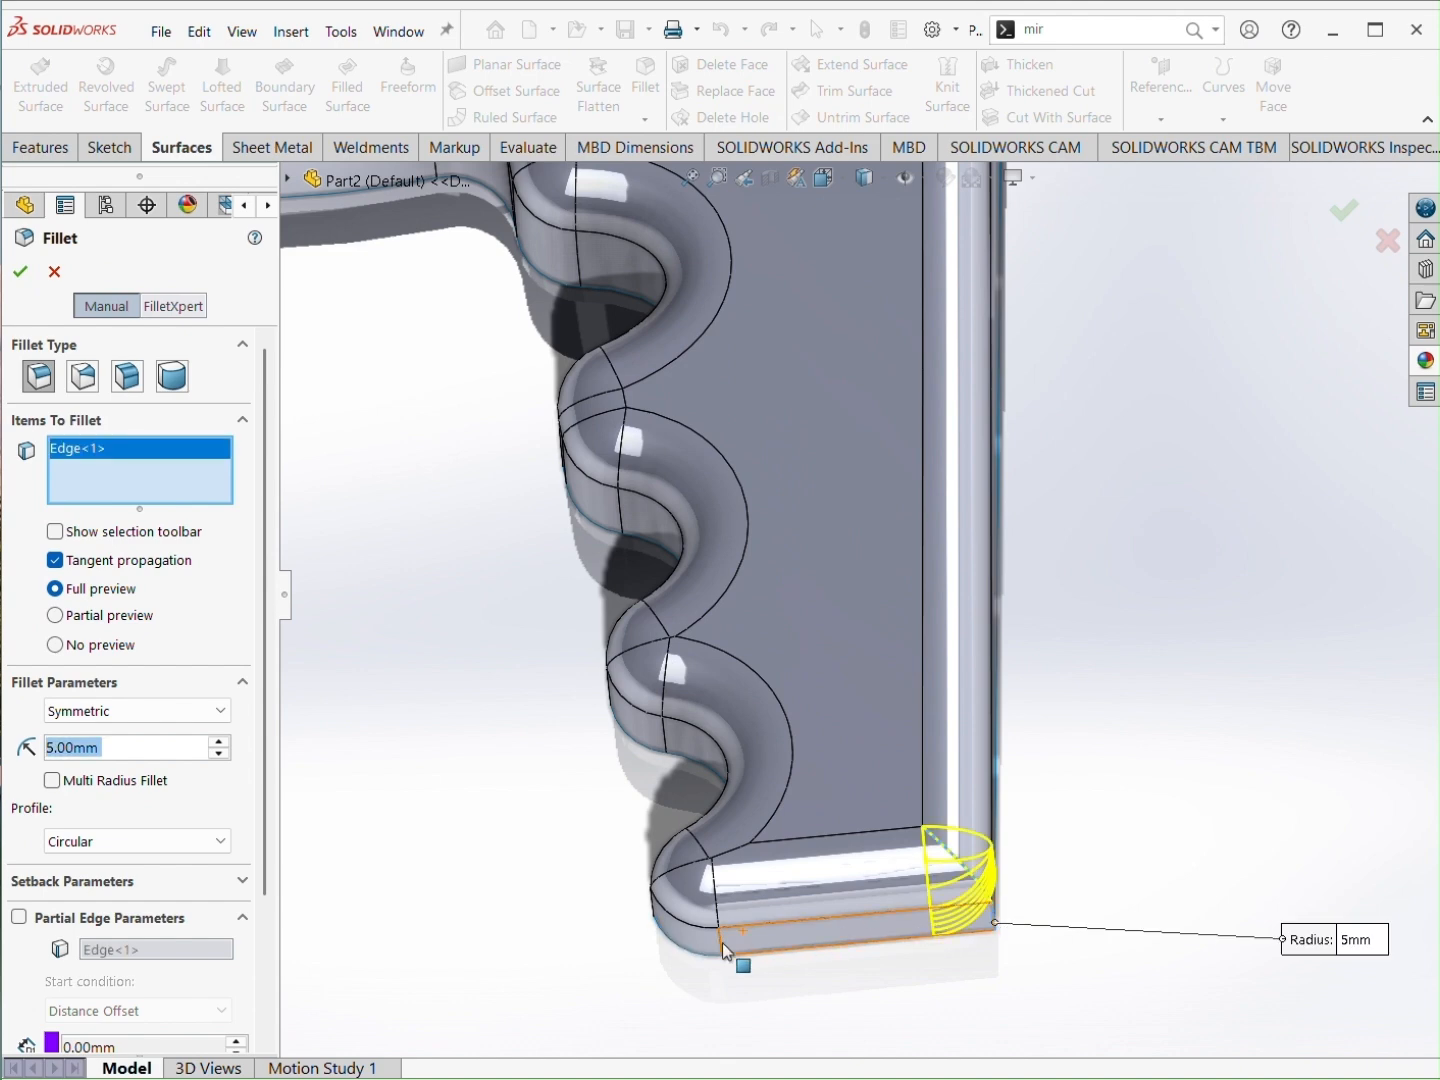
pyautogui.rightClick(705, 979)
# Step: Fillet the inner and outer elliptical edges of the vent ring
pyautogui.scroll(4, 886, 745)
pyautogui.scroll(-3, 778, 355)
pyautogui.scroll(2, 741, 335)
pyautogui.scroll(-3, 634, 297)
pyautogui.scroll(-1, 638, 305)
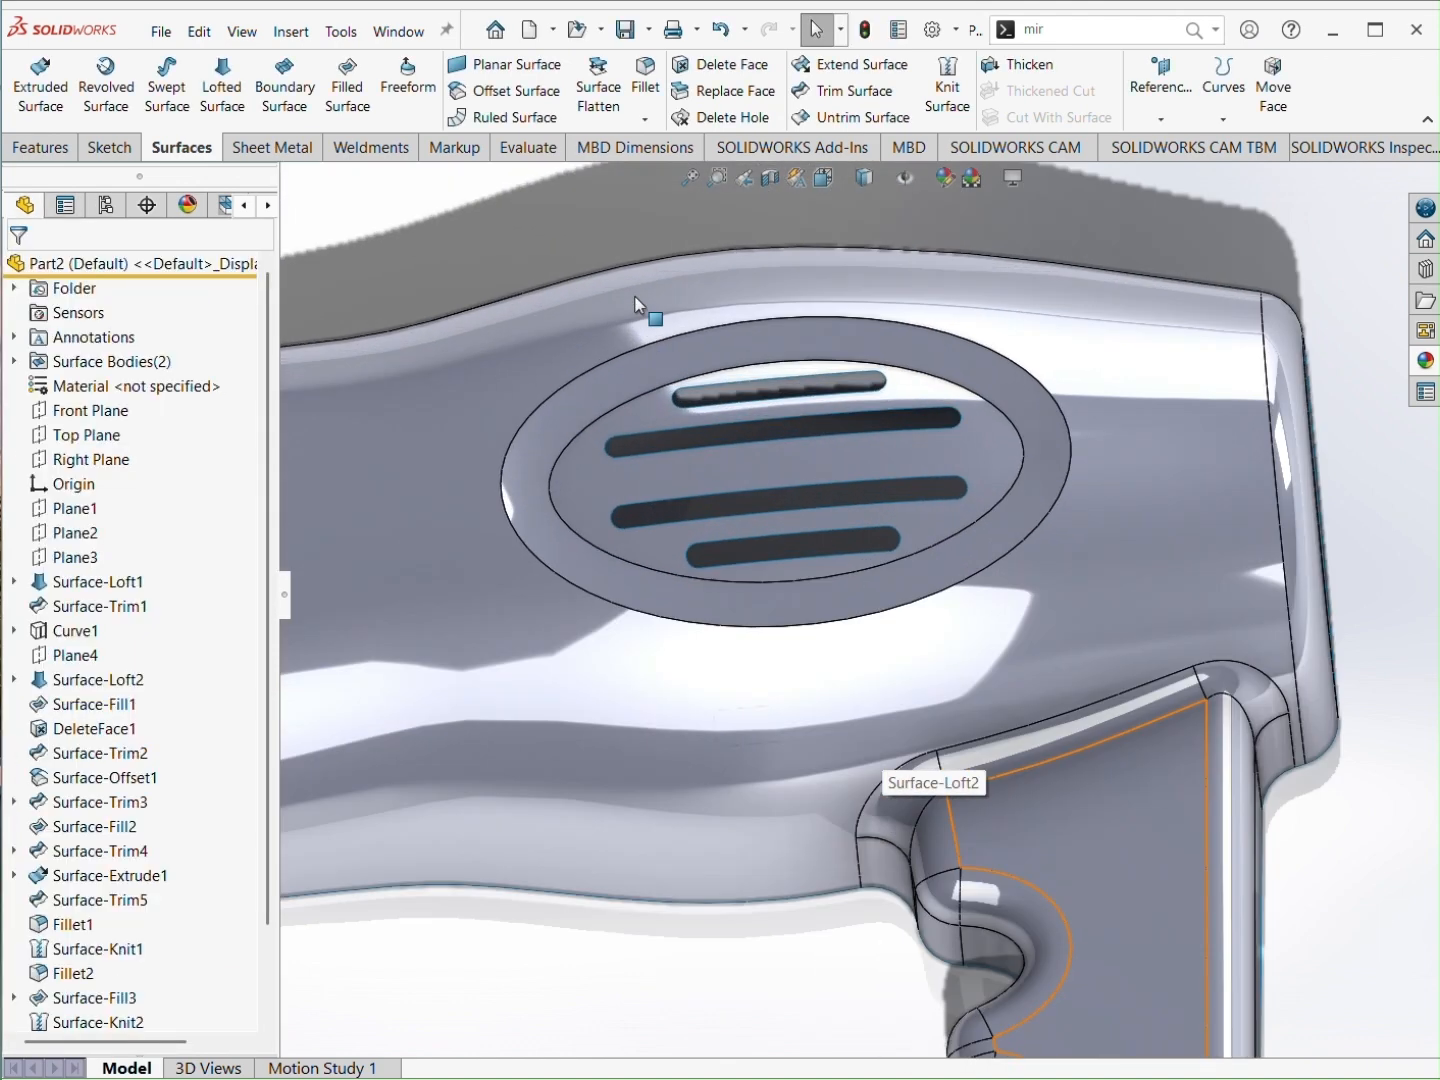
pyautogui.press('Return')
pyautogui.click(589, 428)
pyautogui.click(542, 406)
pyautogui.rightClick(540, 405)
pyautogui.scroll(6, 924, 538)
pyautogui.scroll(-2, 525, 528)
pyautogui.moveTo(642, 416); pyautogui.dragTo(901, 433, button='middle')
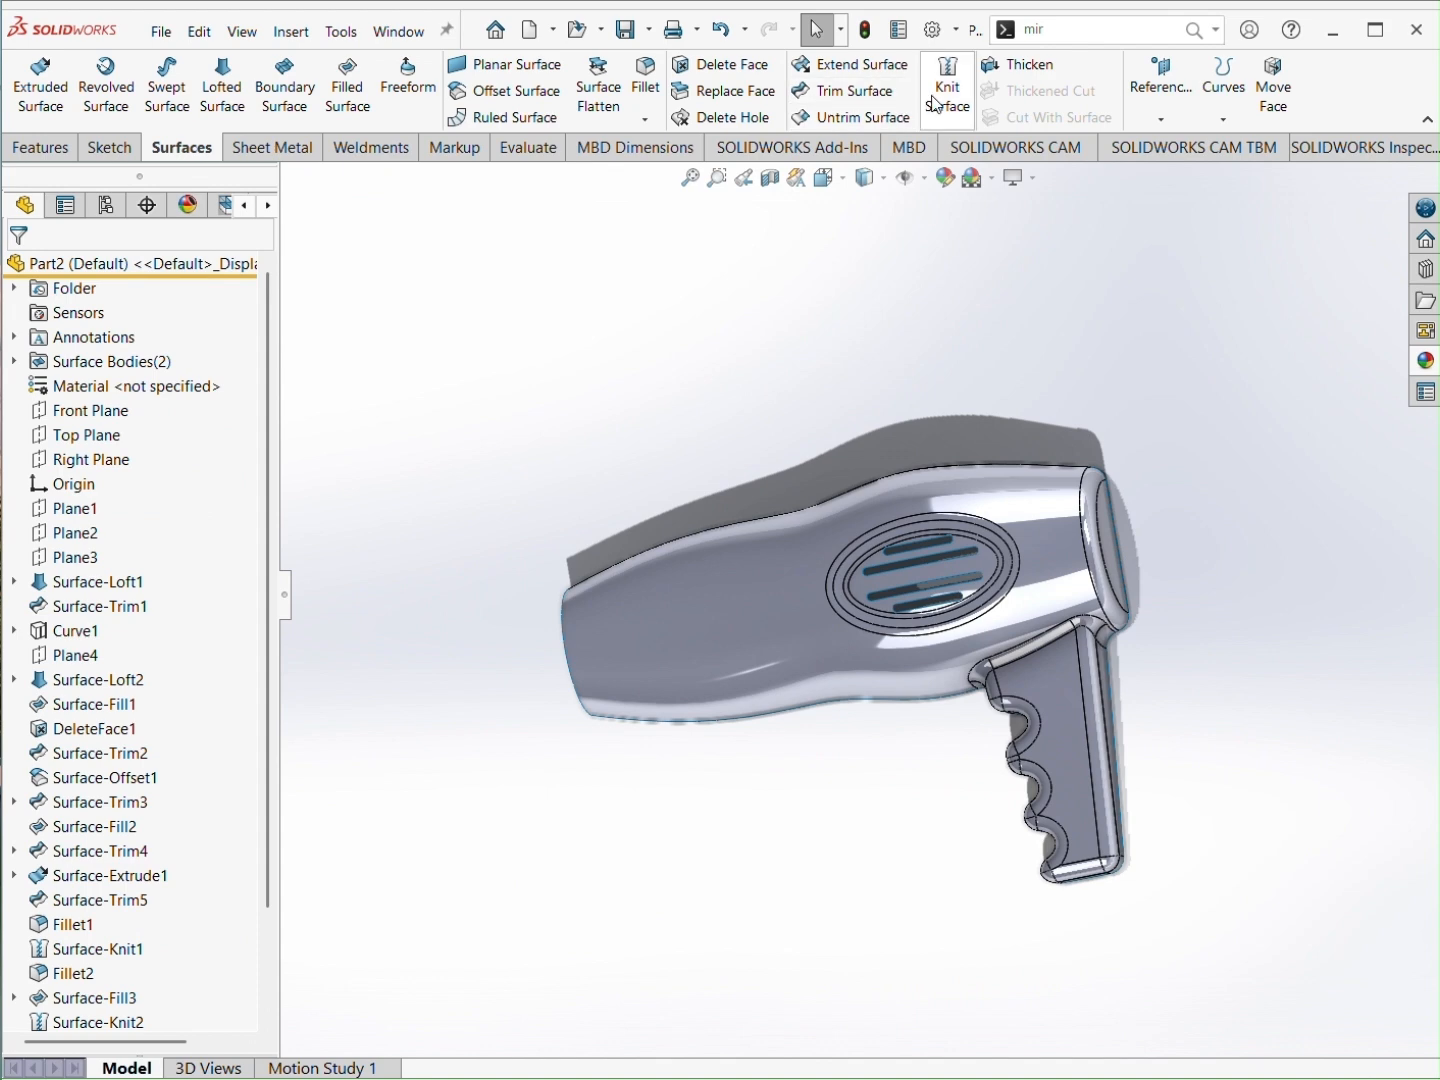
# Step: Thicken the knitted hair-dryer shell into a solid wall on side 1
pyautogui.click(1018, 66)
pyautogui.click(803, 595)
pyautogui.moveTo(804, 595); pyautogui.dragTo(572, 374, button='middle')
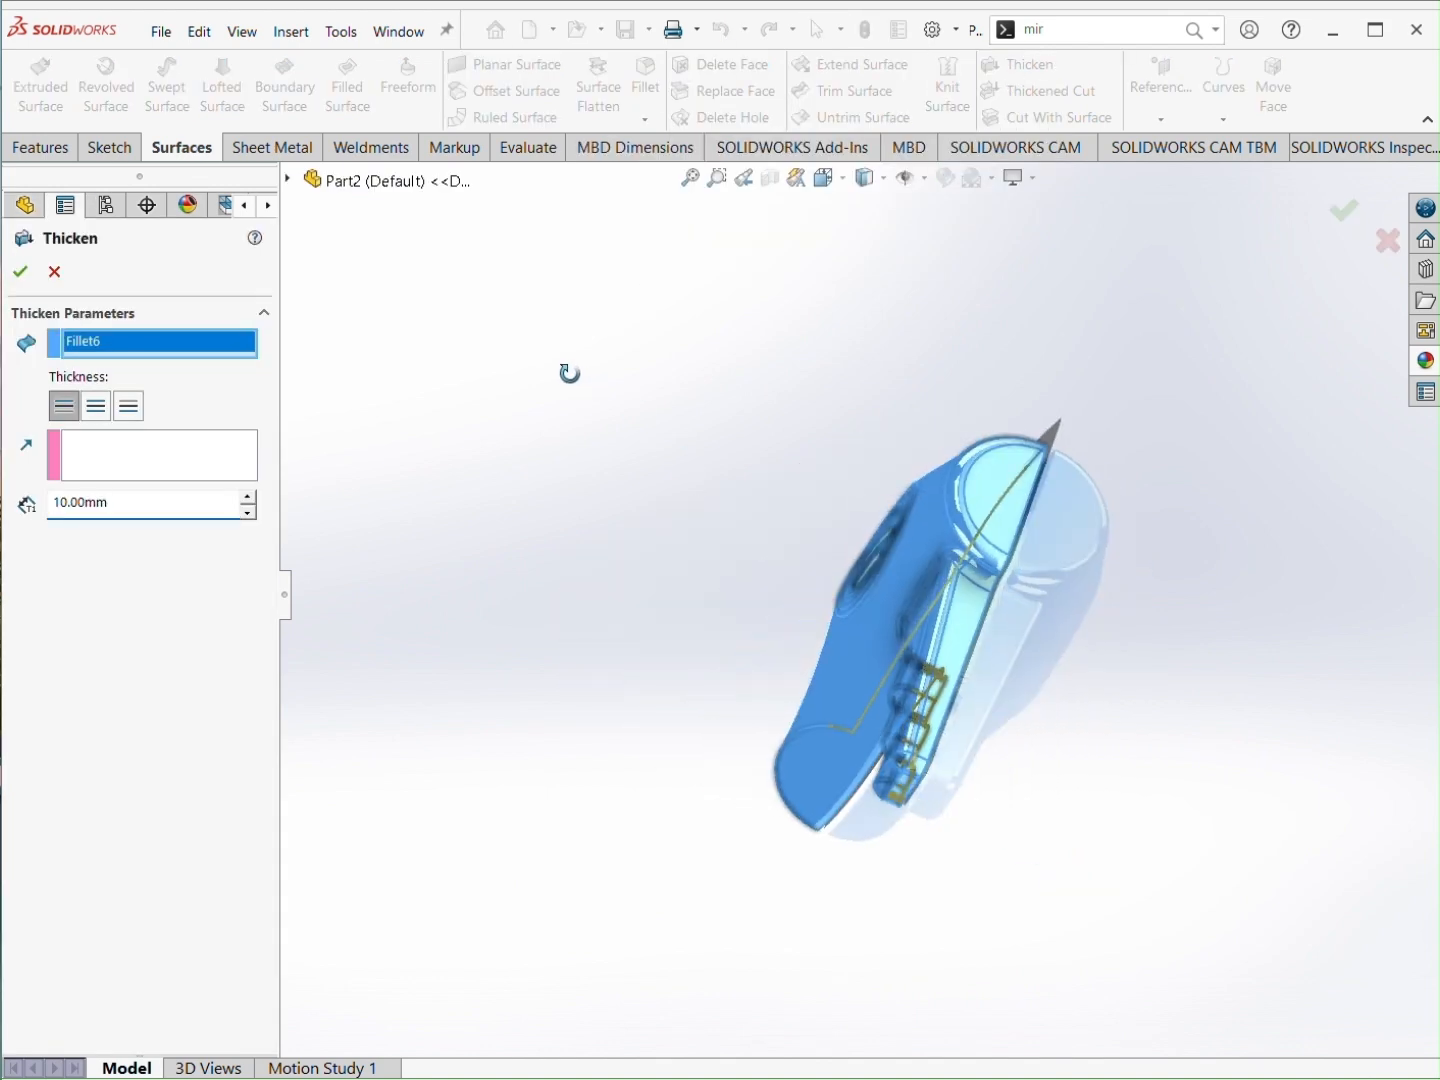
pyautogui.click(149, 408)
pyautogui.click(67, 408)
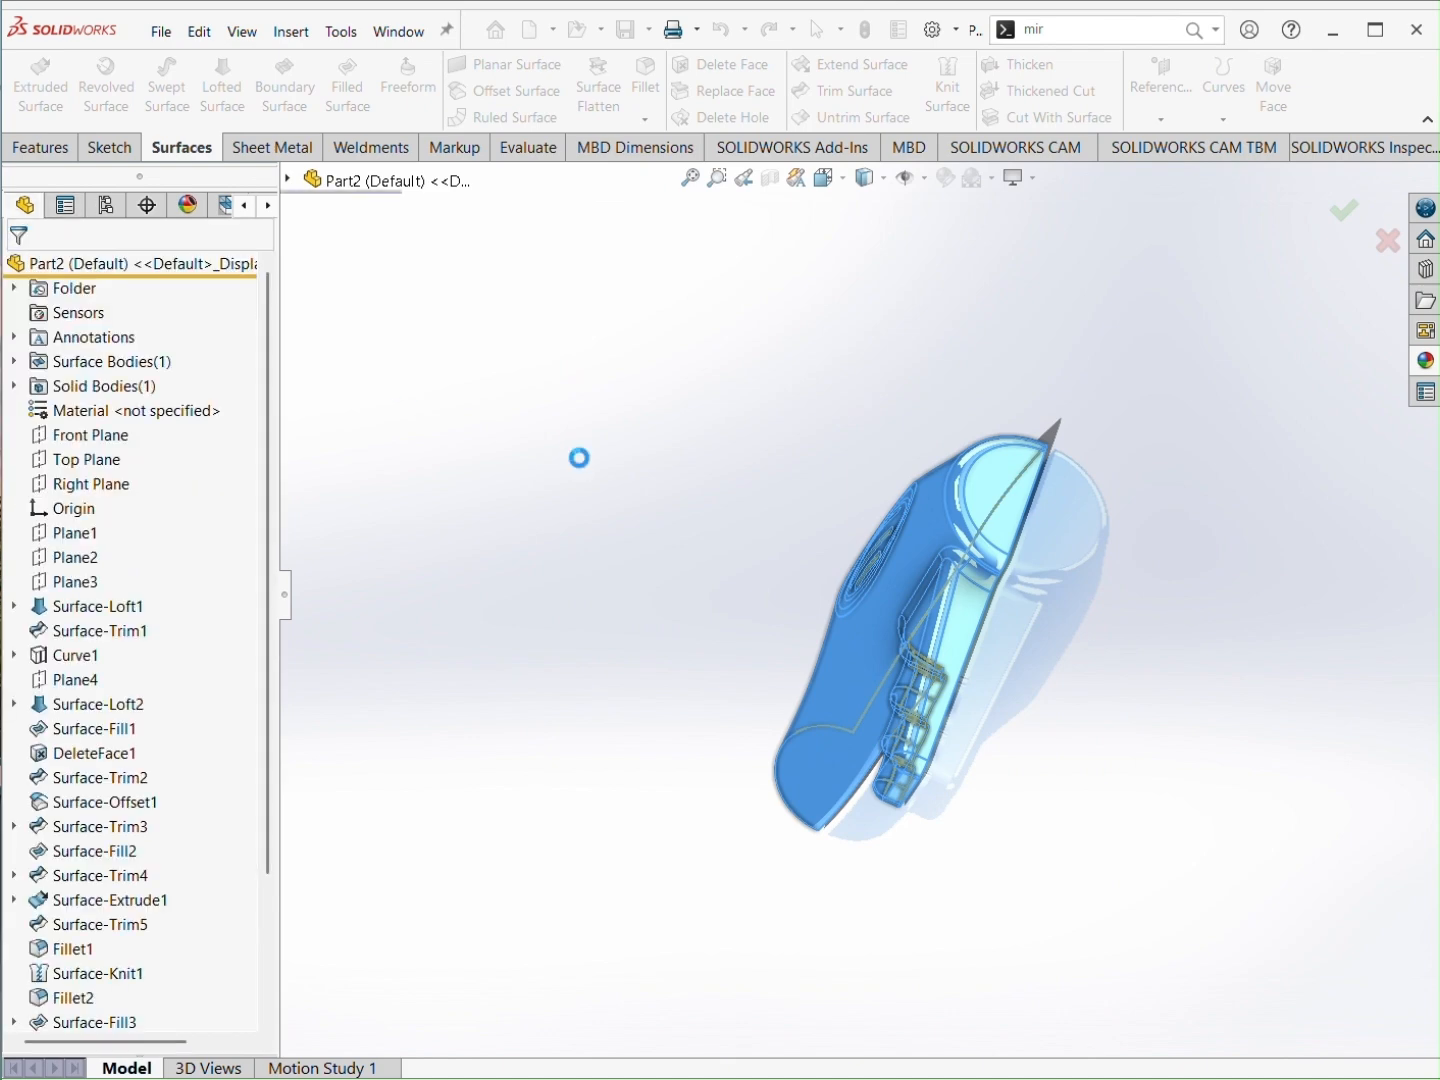
# Step: Mirror the thickened body about the Top Plane with Merge solids enabled
pyautogui.scroll(-3, 960, 520)
pyautogui.moveTo(950, 525); pyautogui.dragTo(1000, 552, button='middle')
pyautogui.scroll(2, 779, 589)
pyautogui.moveTo(590, 582); pyautogui.dragTo(781, 548, button='middle')
pyautogui.click(71, 464)
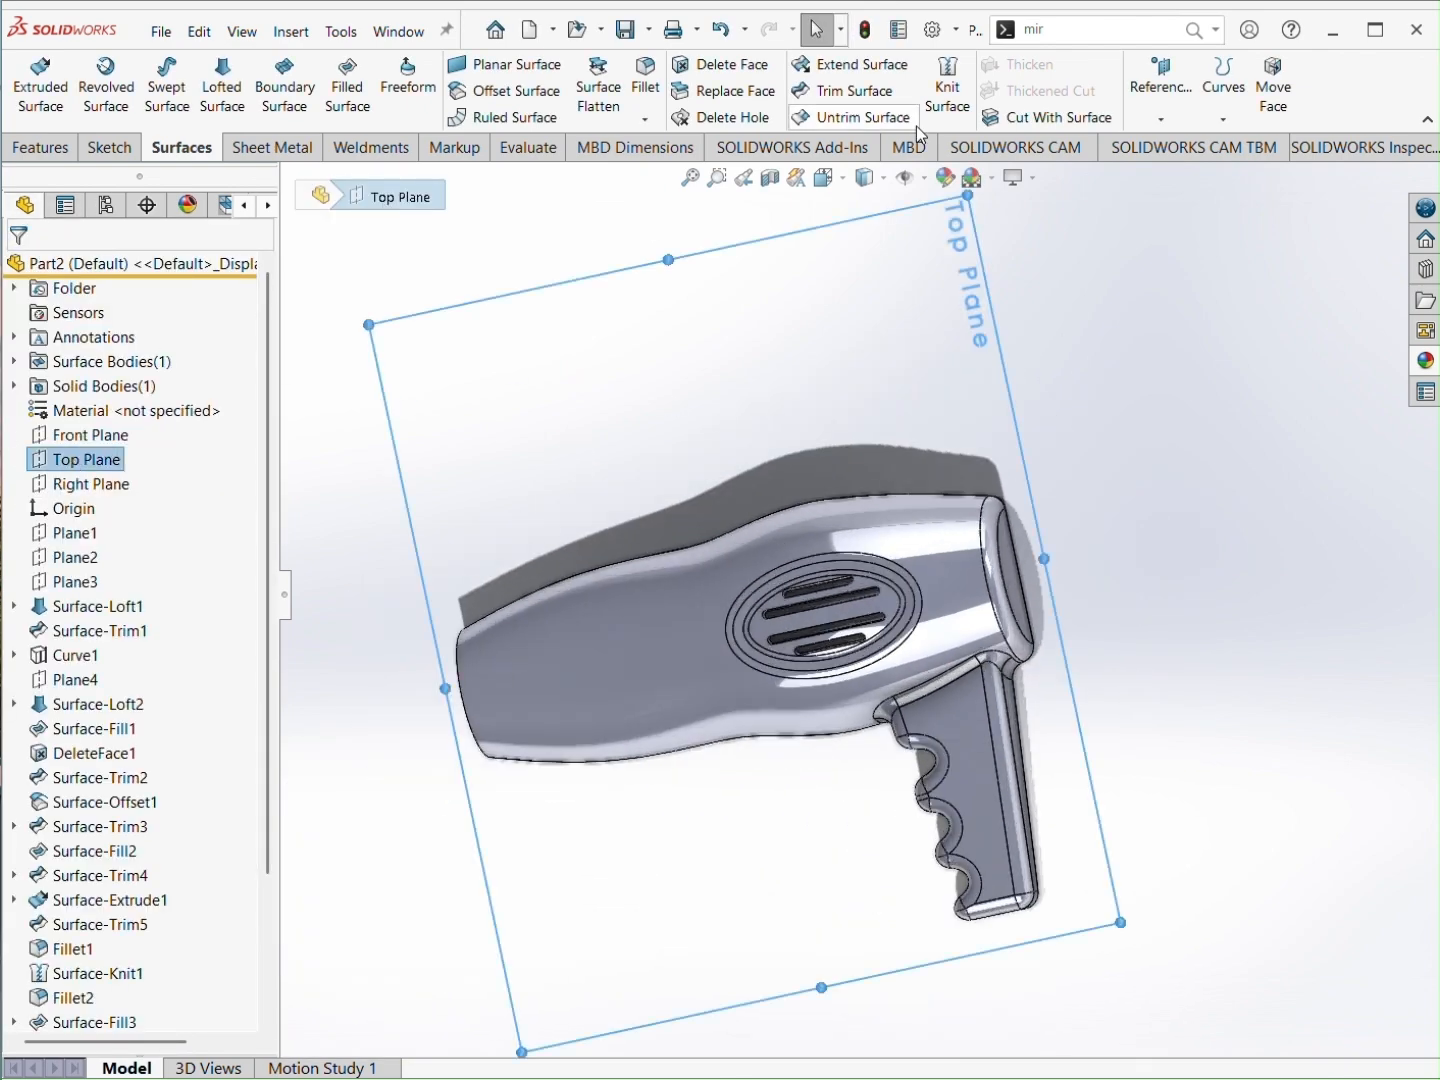
pyautogui.click(49, 148)
pyautogui.click(995, 117)
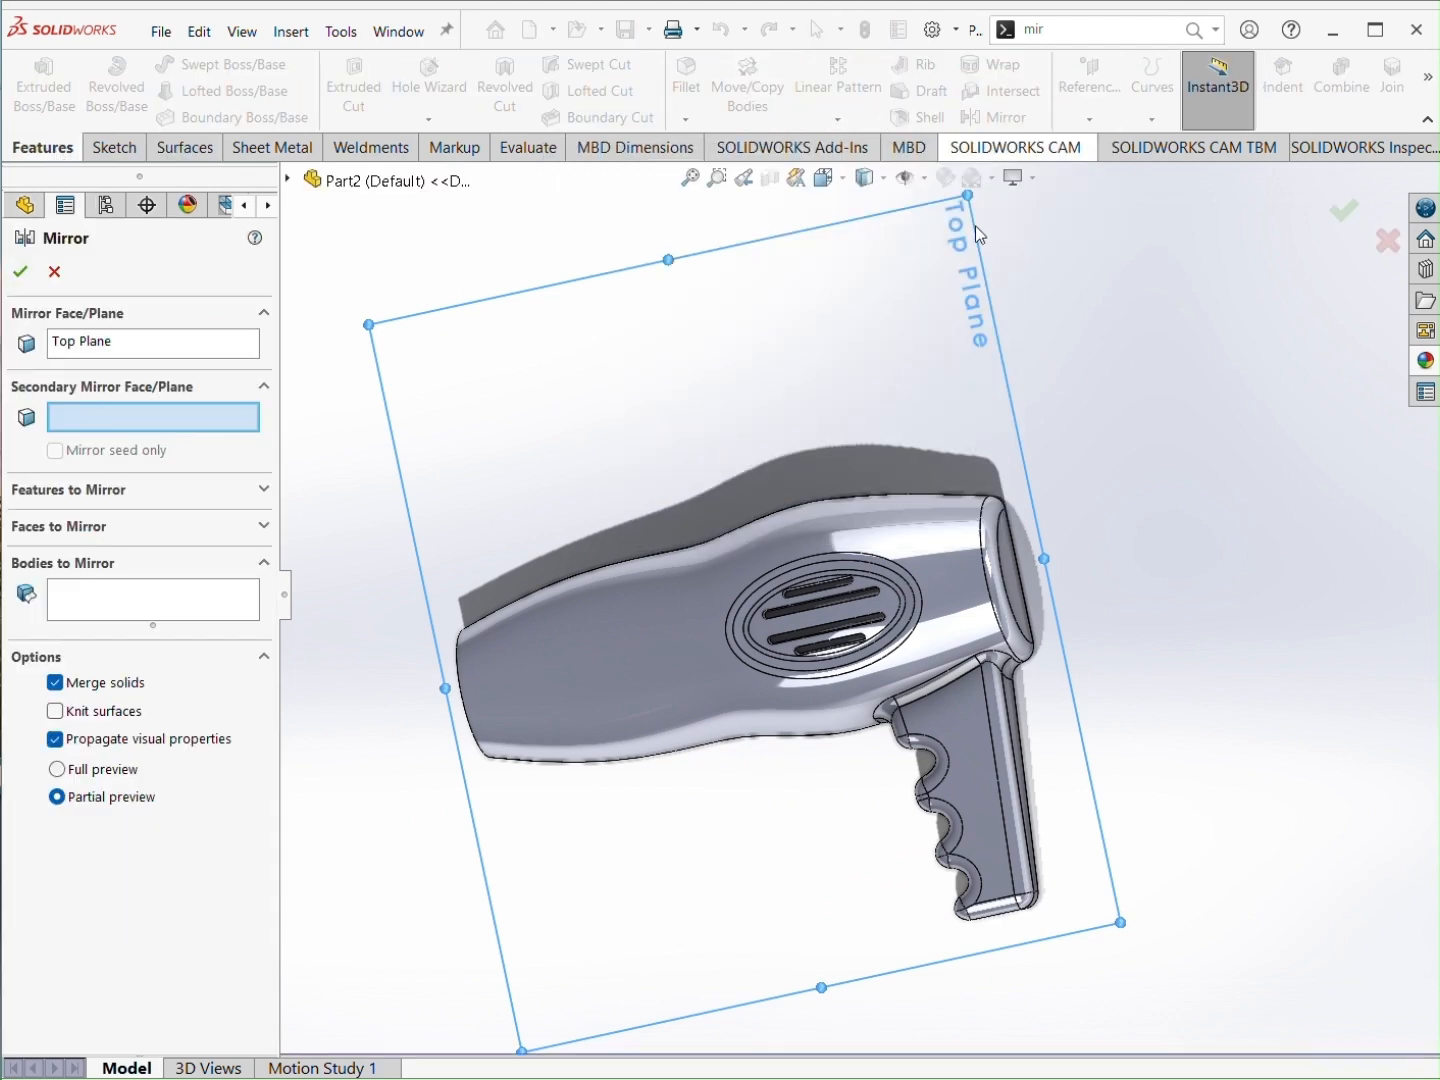
pyautogui.click(157, 591)
pyautogui.click(565, 577)
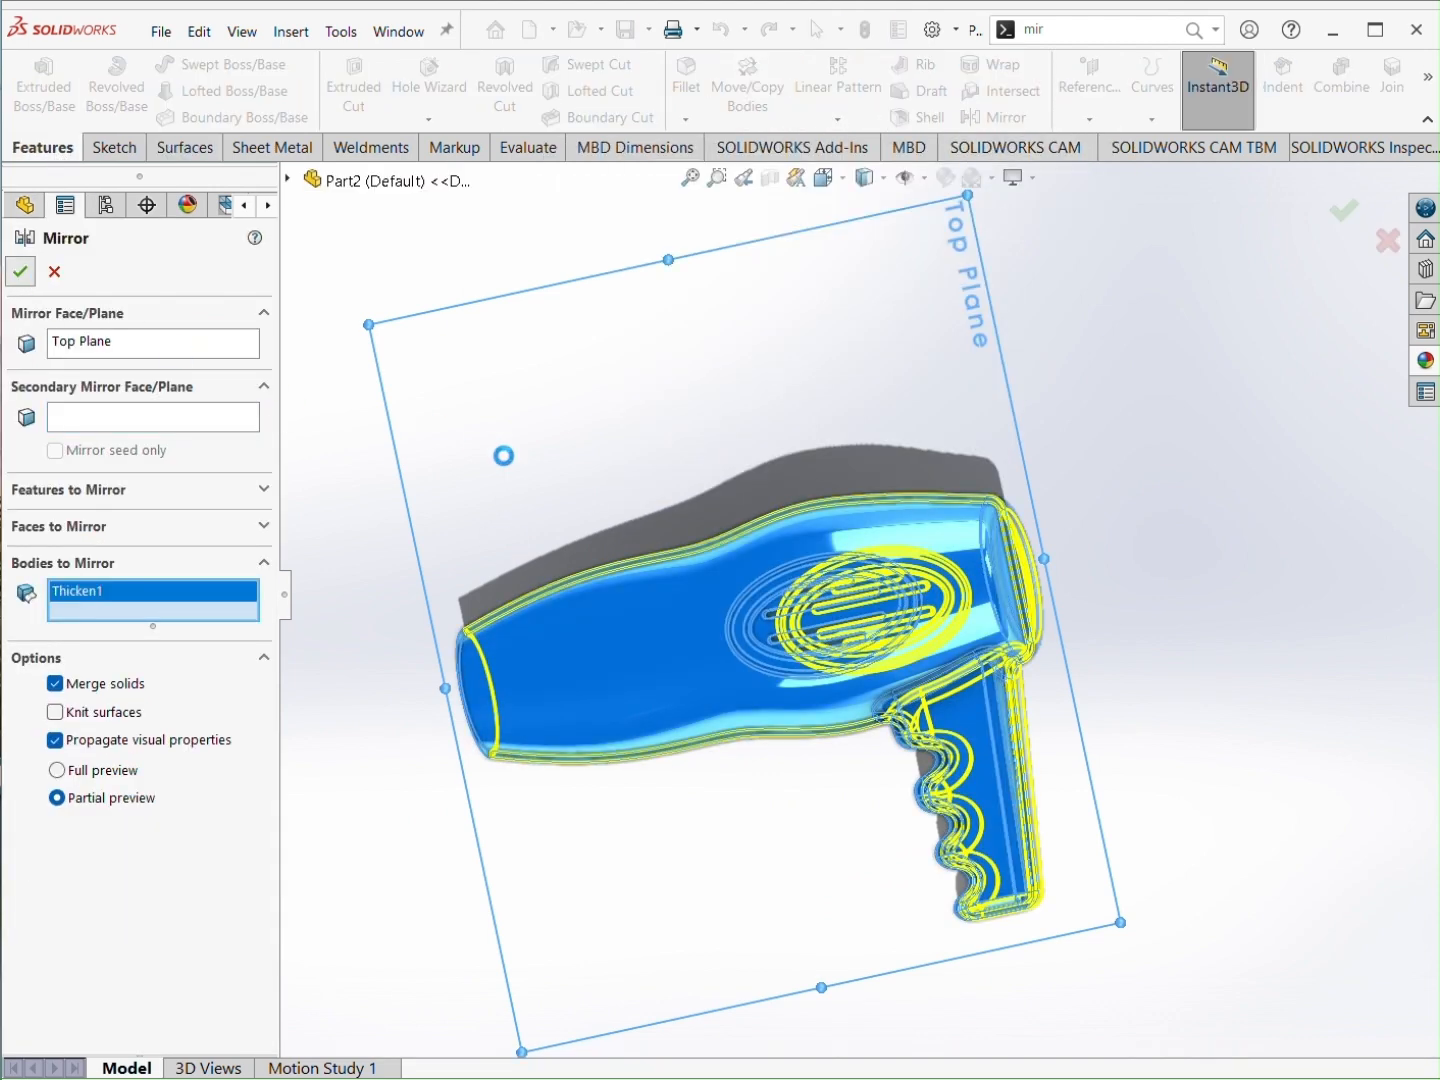
# Step: Examine the mirrored body's nozzle opening and wall, and check how the Top and Front Planes lie relative to it
pyautogui.moveTo(504, 455); pyautogui.dragTo(900, 695, button='middle')
pyautogui.scroll(1, 841, 800)
pyautogui.moveTo(841, 800); pyautogui.dragTo(897, 583, button='middle')
pyautogui.scroll(-4, 737, 667)
pyautogui.scroll(-4, 572, 696)
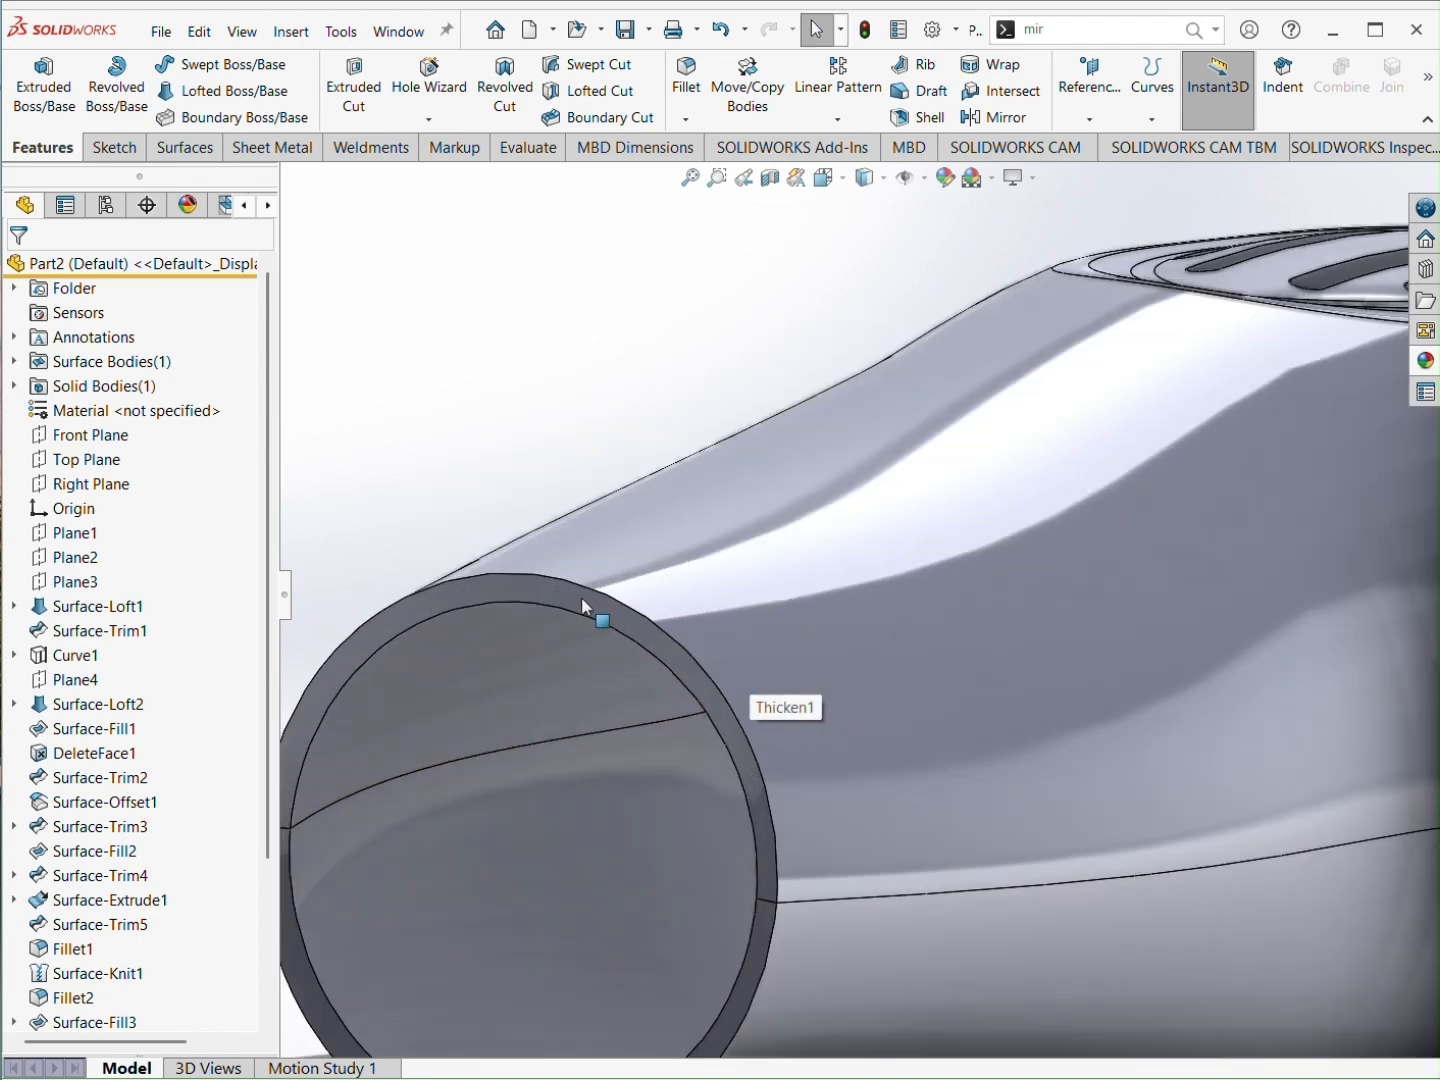
pyautogui.click(585, 608)
pyautogui.press('Escape')
pyautogui.click(86, 459)
pyautogui.scroll(5, 466, 396)
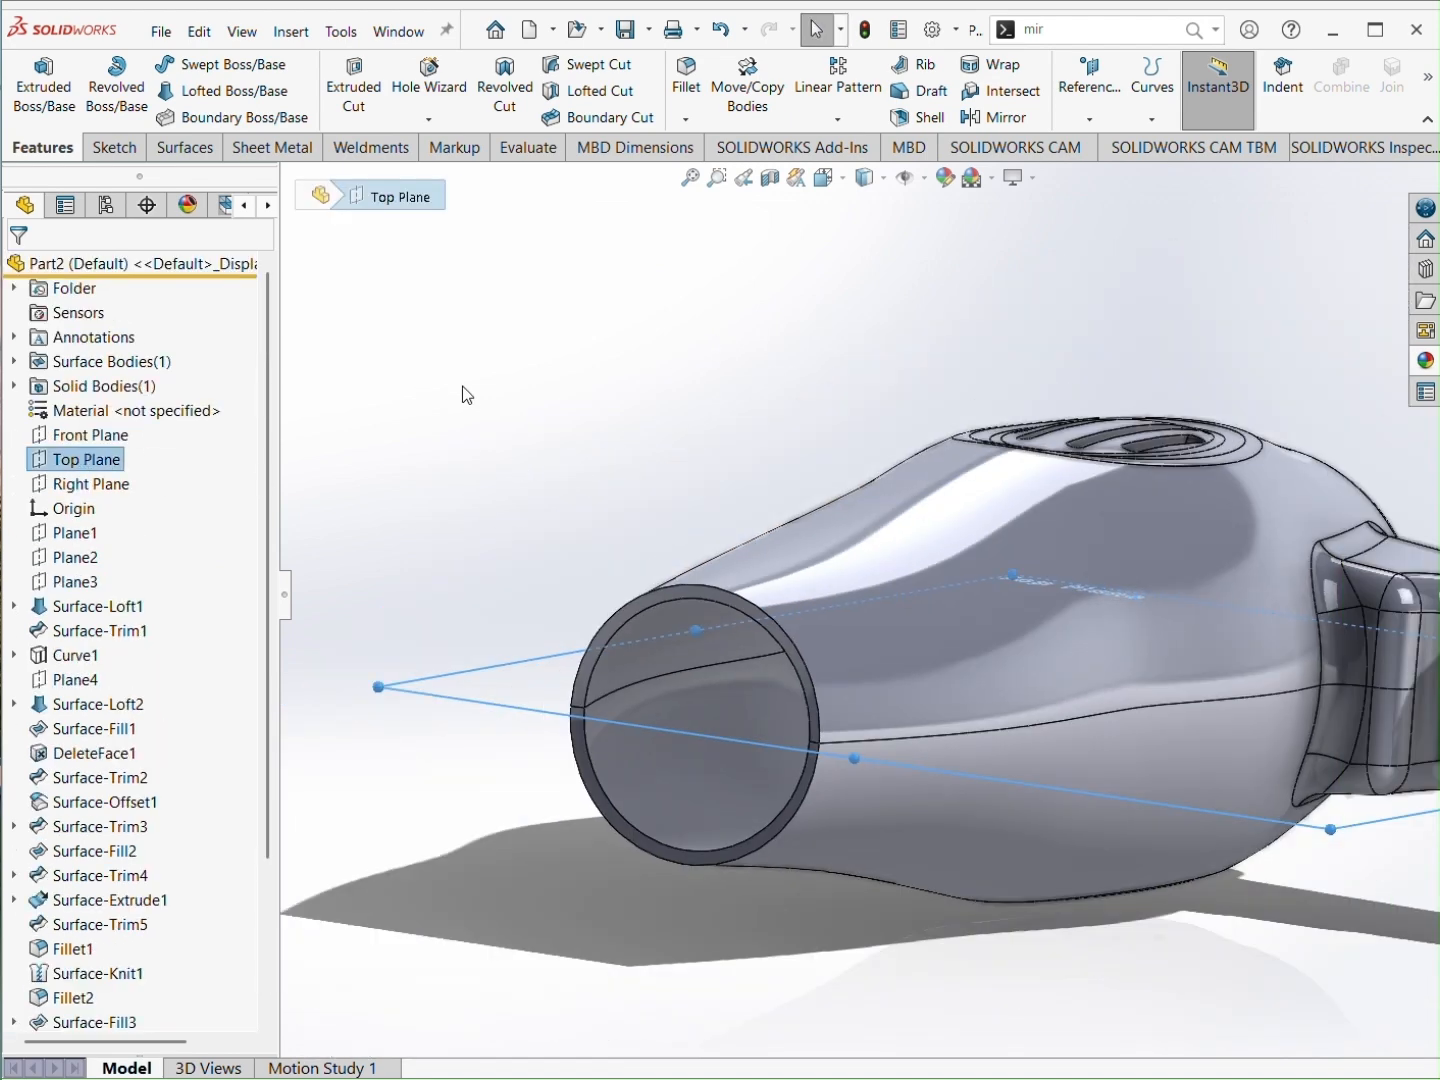
pyautogui.click(88, 437)
pyautogui.scroll(4, 560, 581)
pyautogui.moveTo(560, 581); pyautogui.dragTo(419, 535, button='middle')
pyautogui.press('Escape')
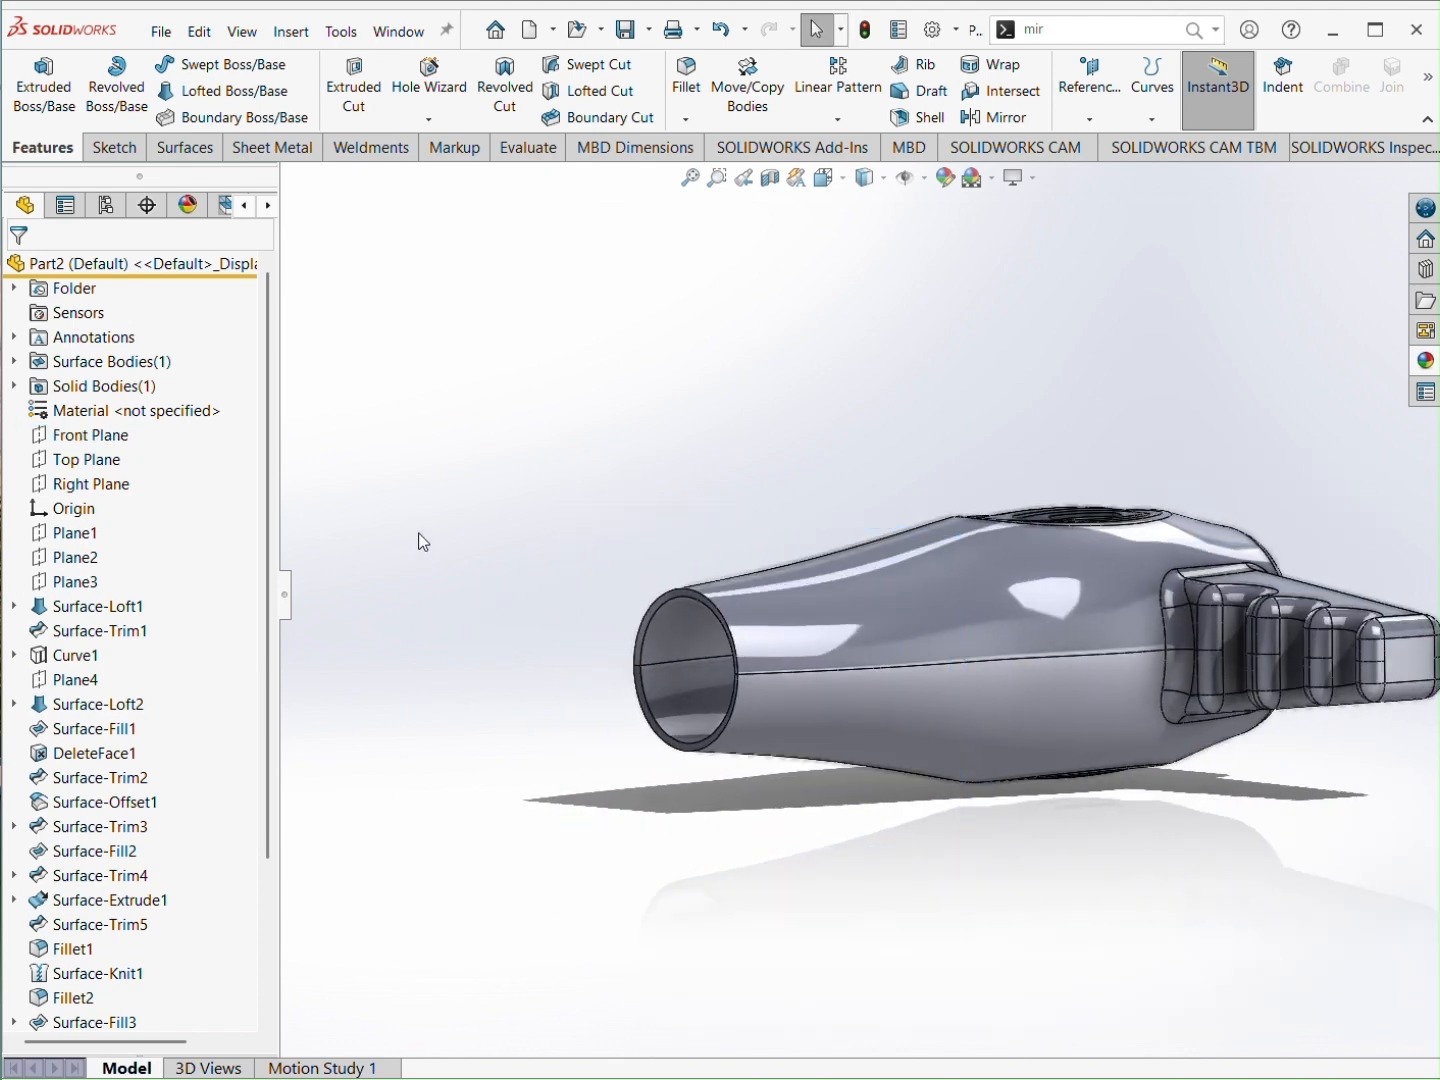
# Step: Fill the nozzle opening with a surface patch bounded by its two inner edges, and thicken the patch on side 2
pyautogui.click(185, 147)
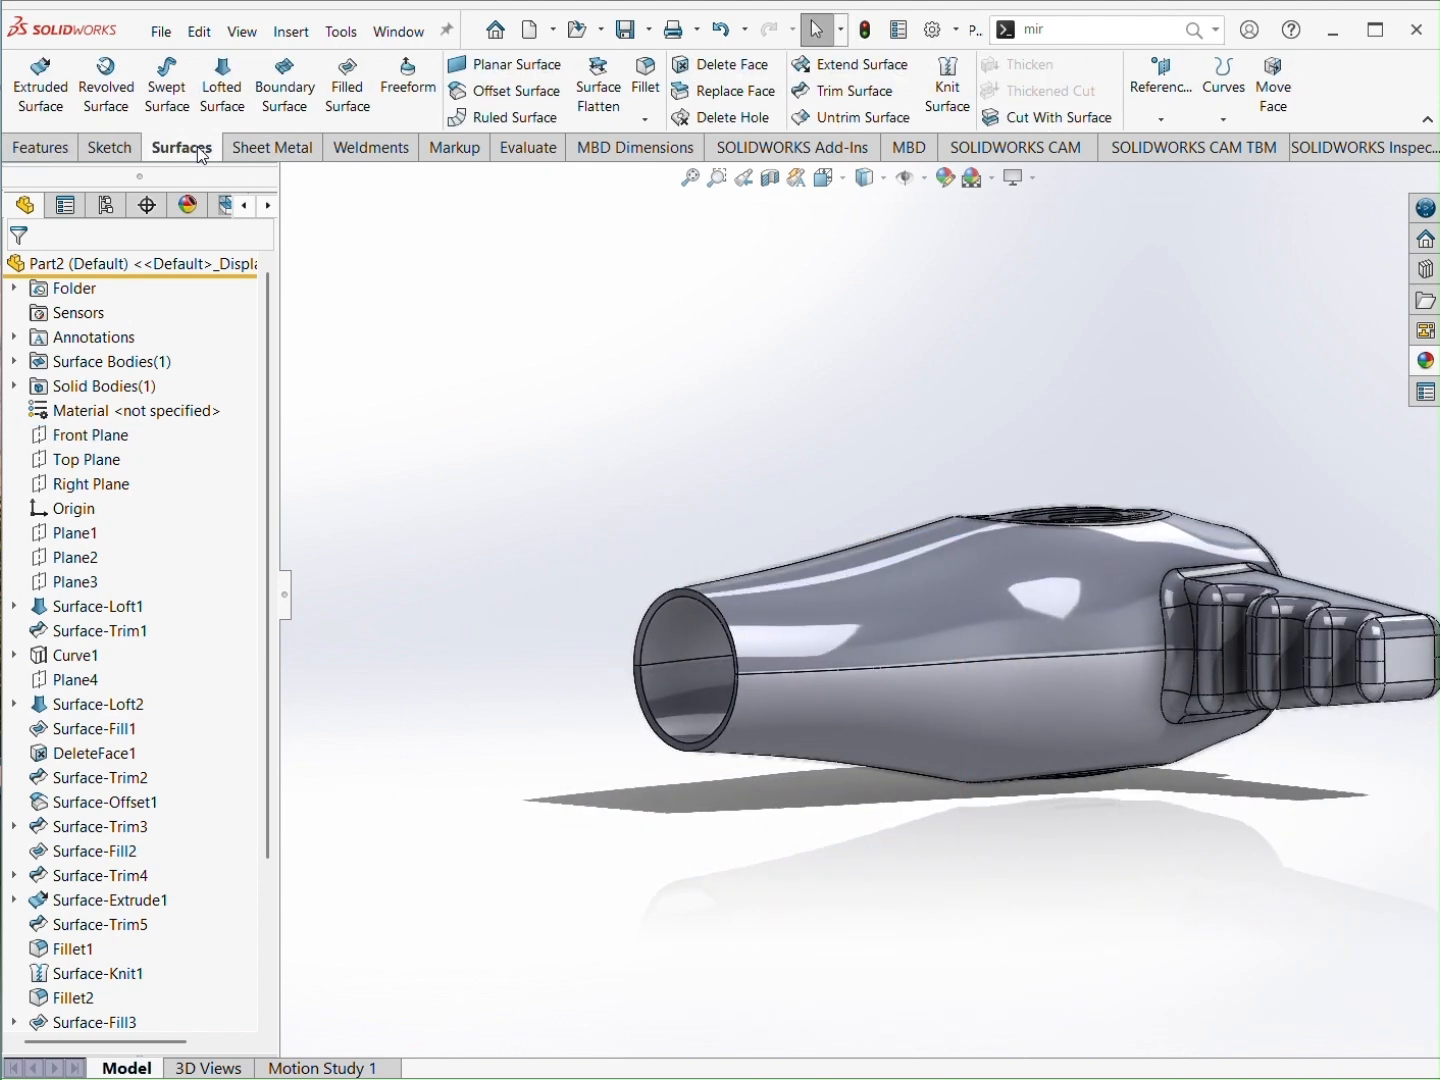
pyautogui.click(347, 86)
pyautogui.scroll(-4, 686, 609)
pyautogui.click(664, 627)
pyautogui.click(644, 785)
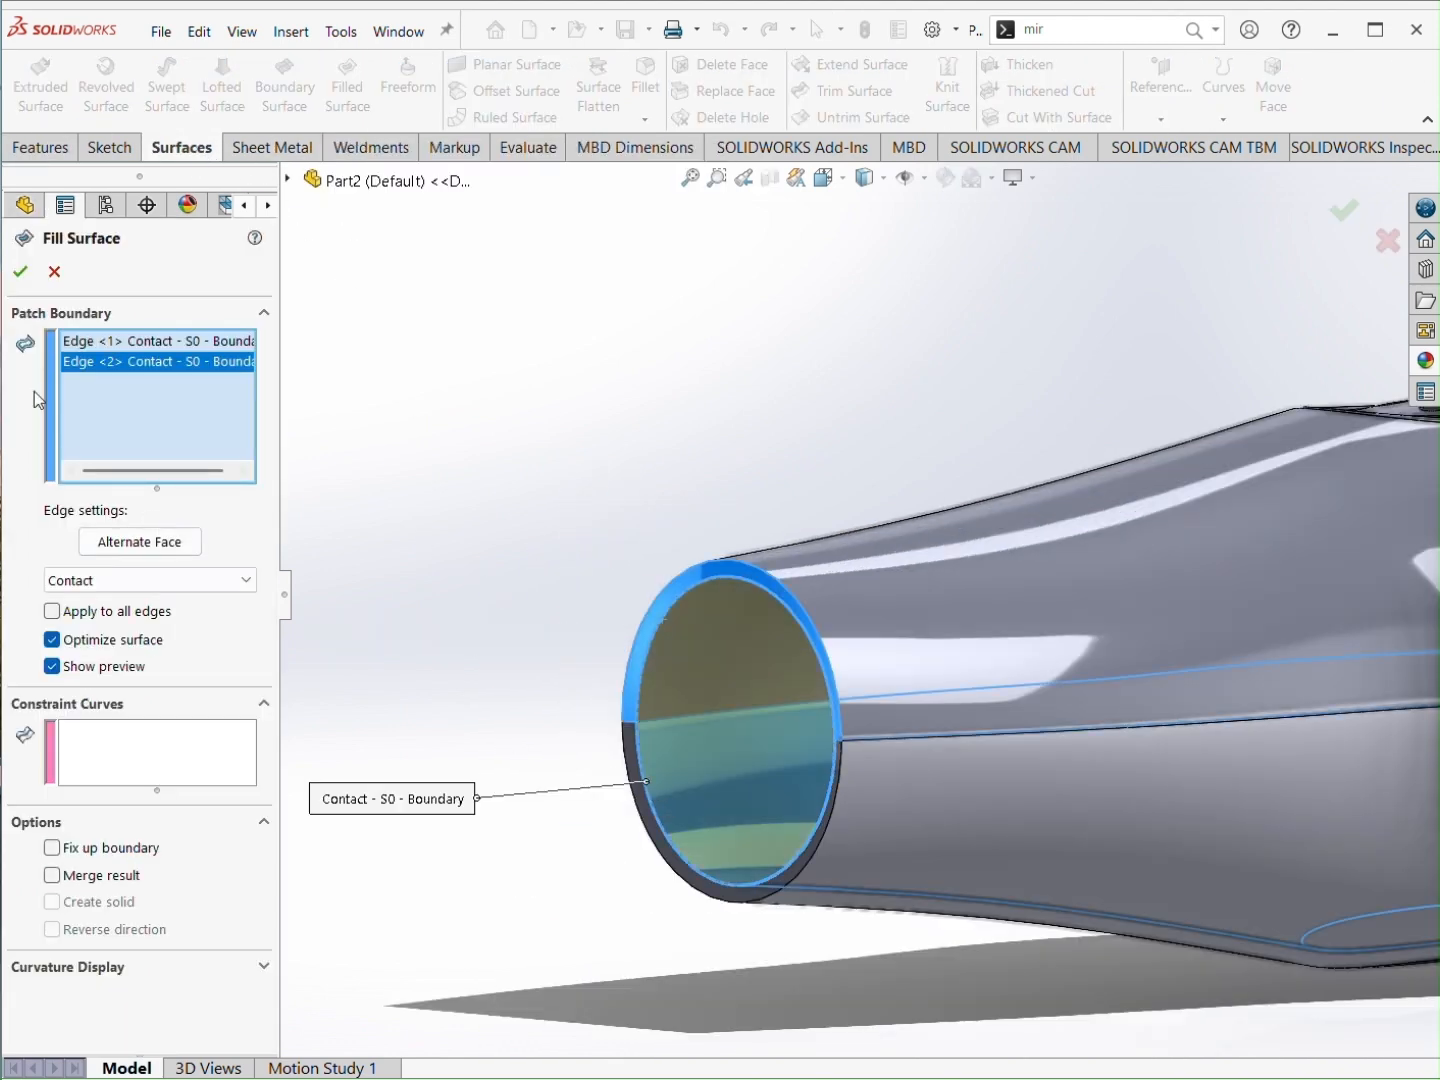
pyautogui.rightClick(301, 394)
pyautogui.click(1021, 66)
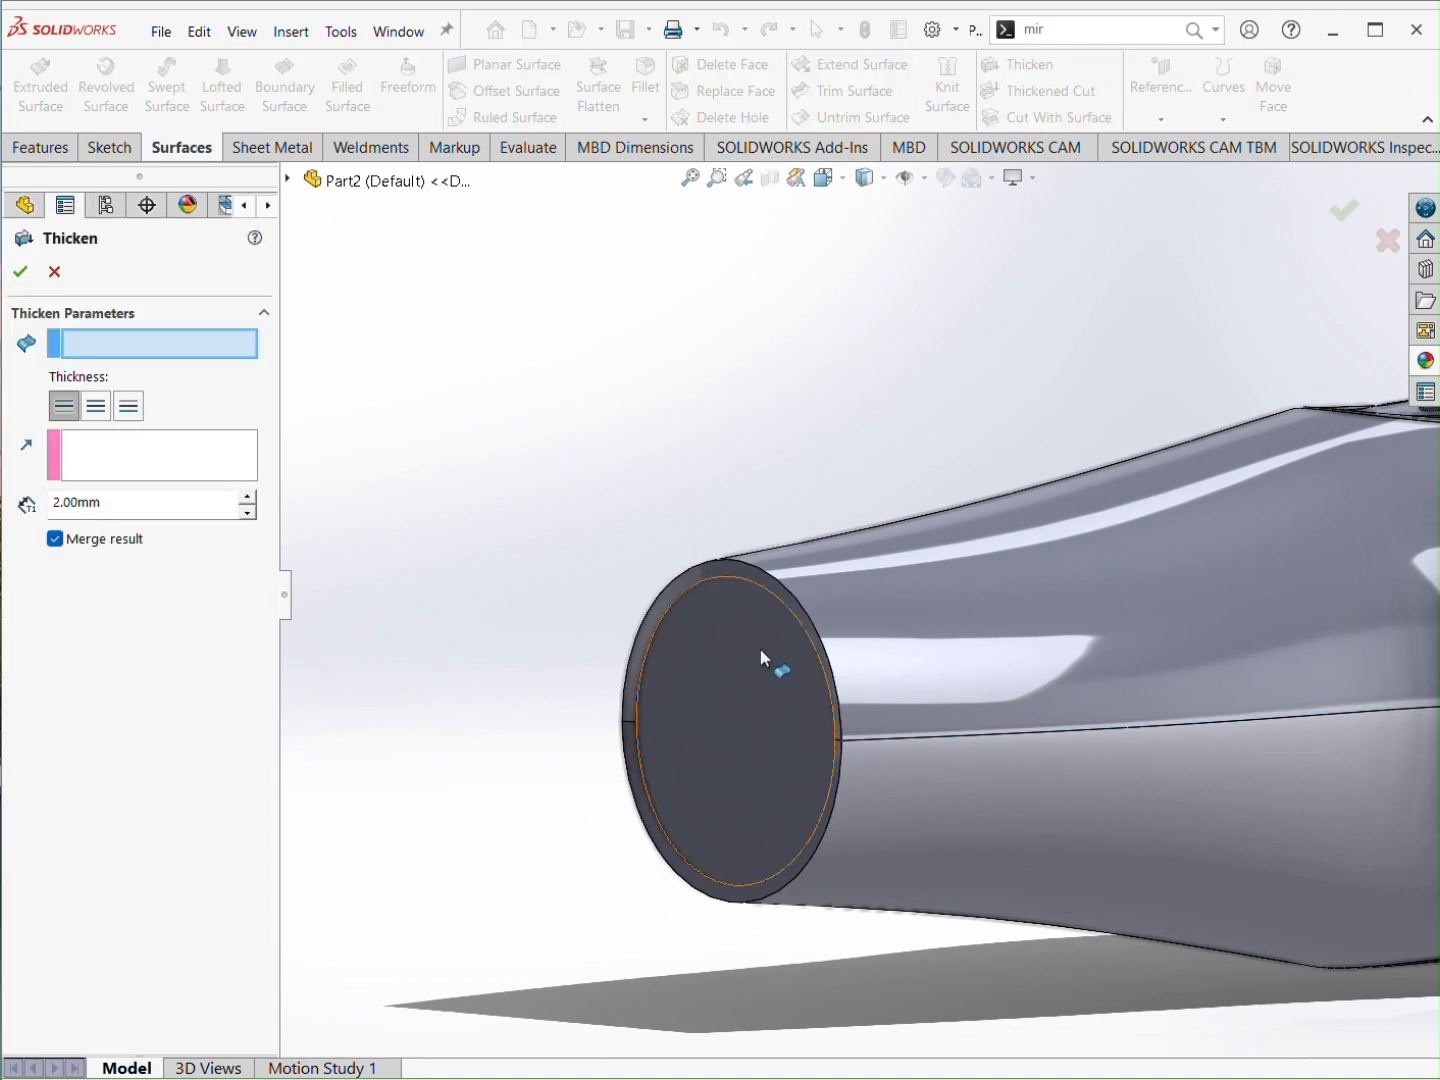
pyautogui.click(129, 407)
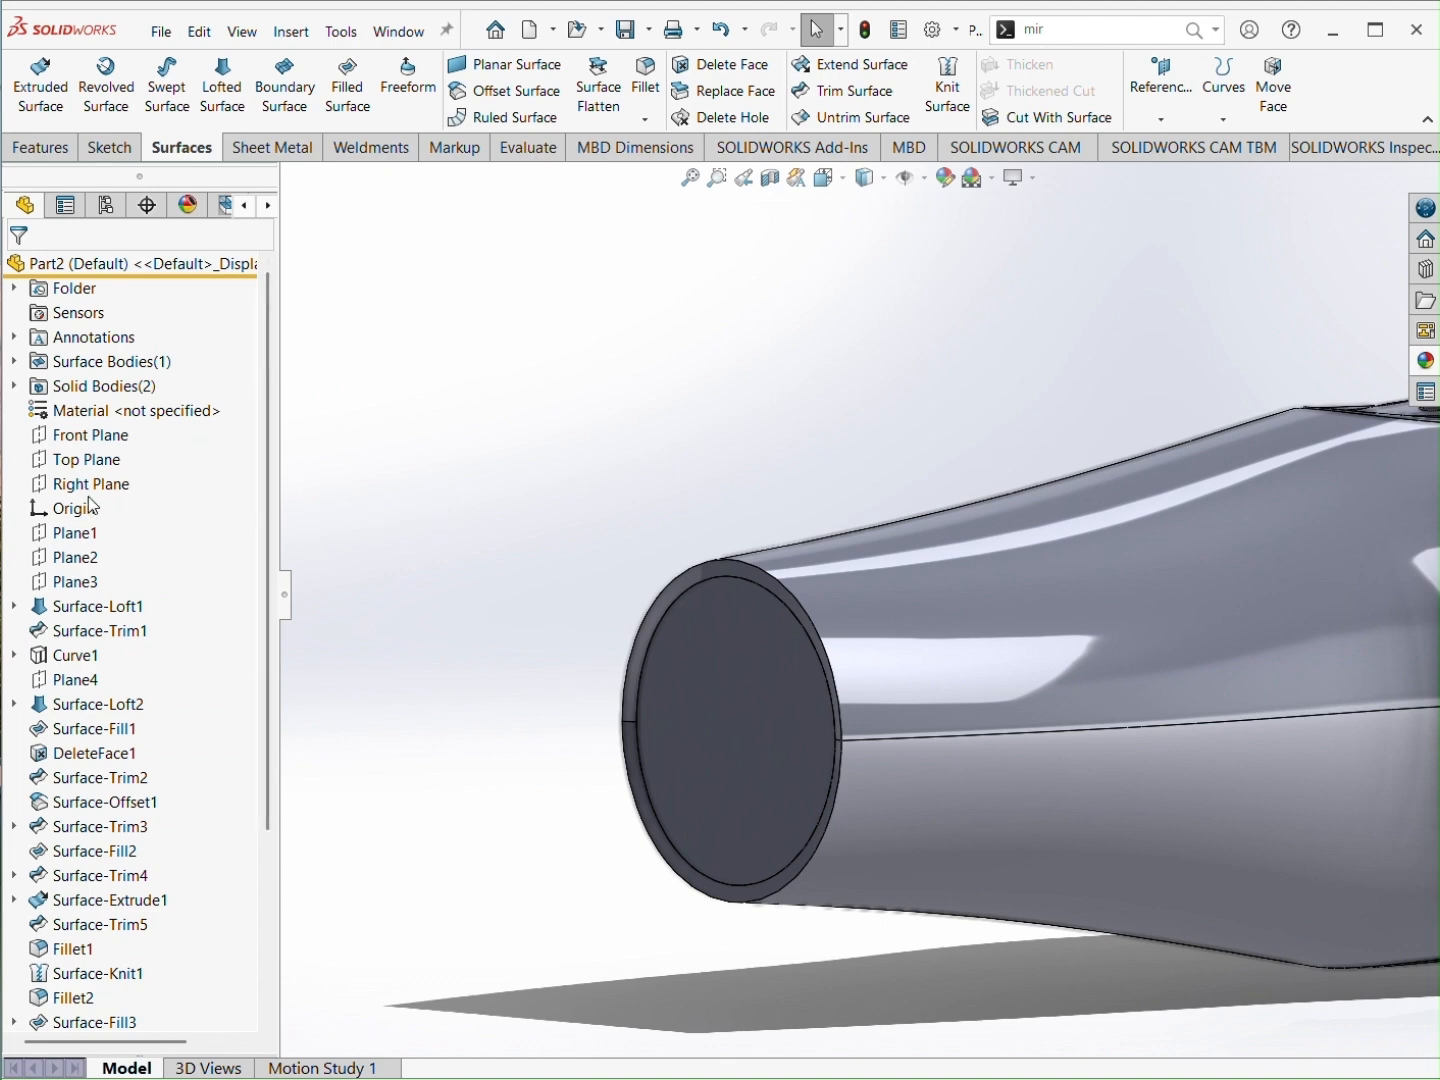
# Step: Sketch the nozzle cap's circular outline on the Front Plane by converting the cap's edges
pyautogui.click(85, 481)
pyautogui.click(88, 436)
pyautogui.click(141, 402)
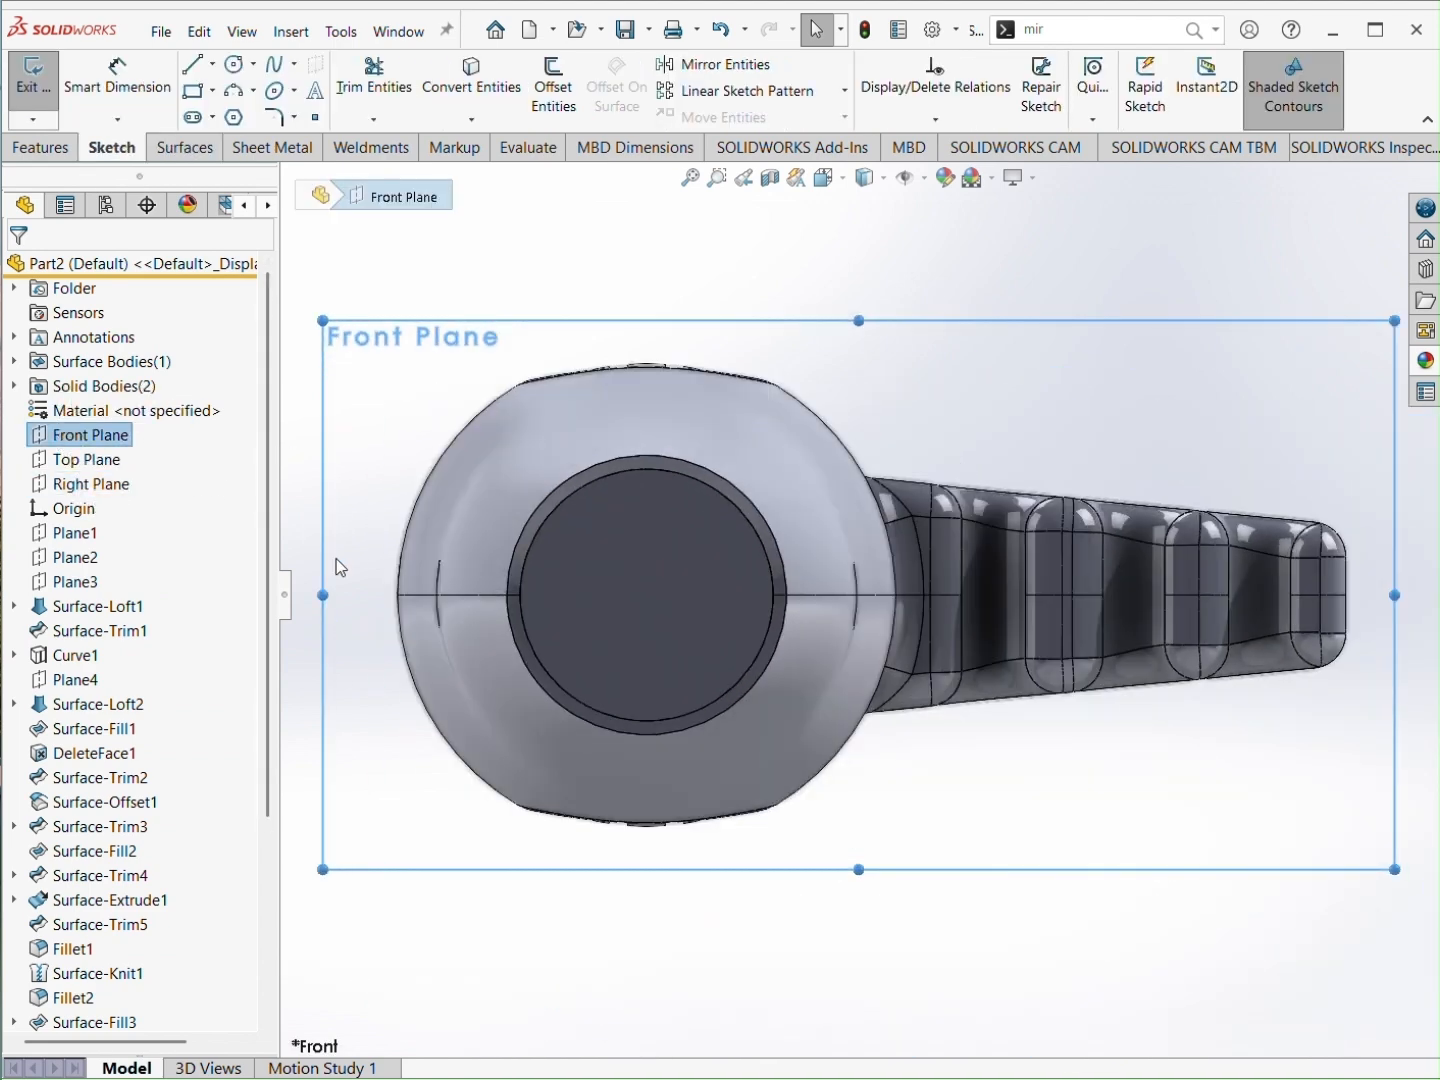
pyautogui.click(599, 574)
pyautogui.click(472, 77)
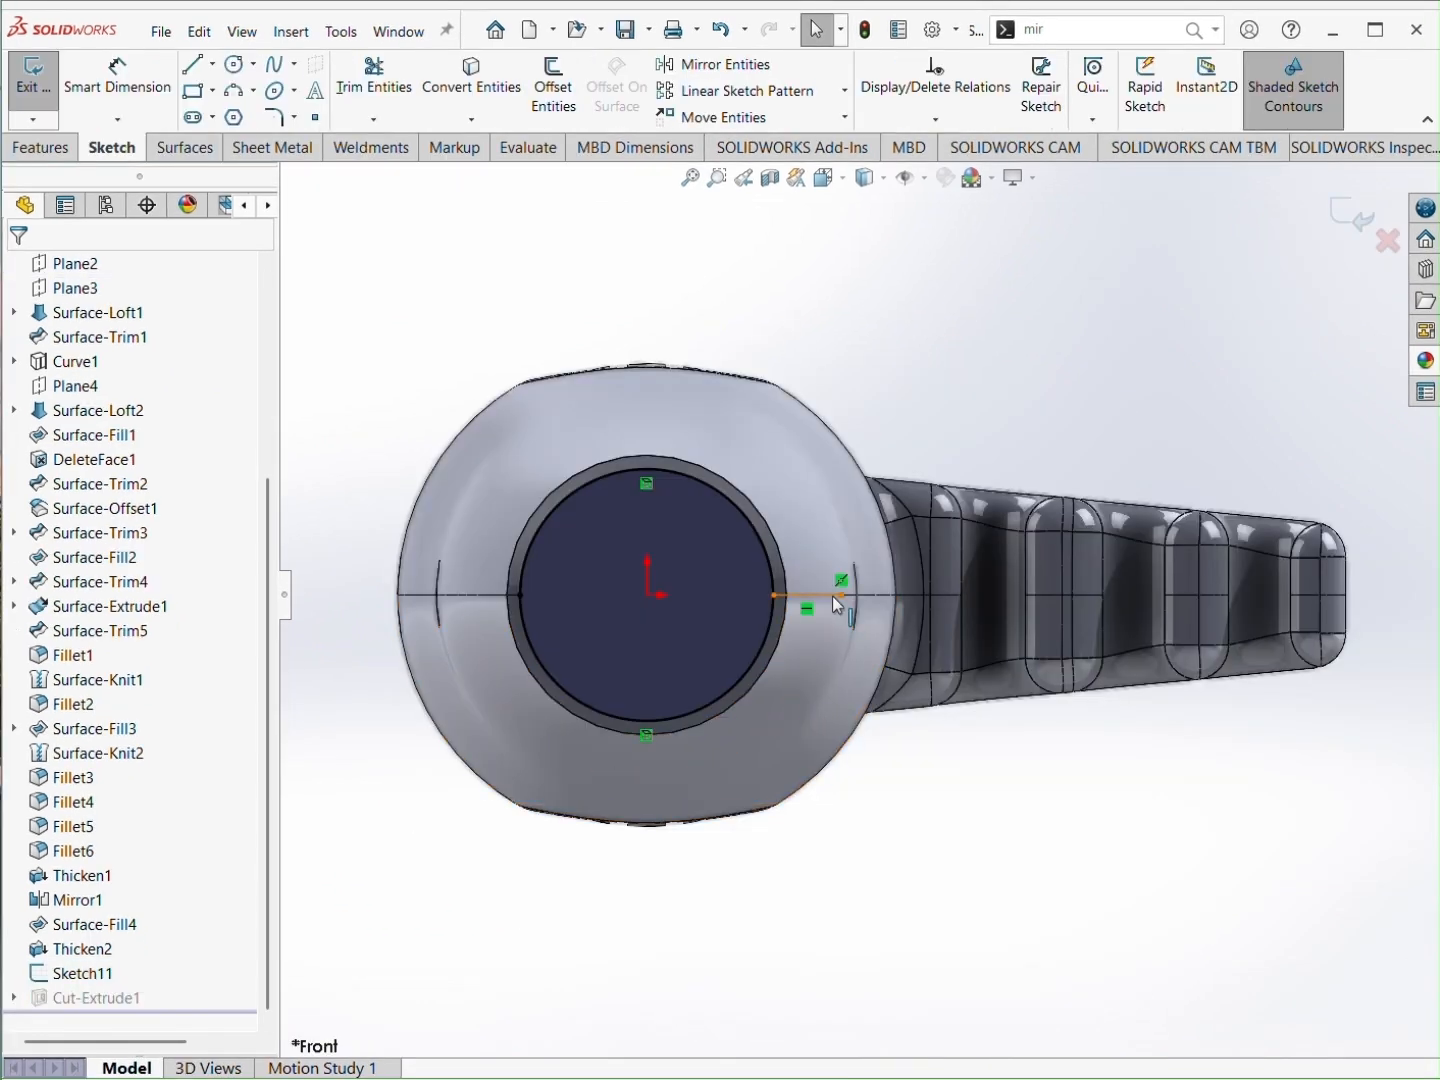
pyautogui.click(840, 596)
pyautogui.press('Escape')
pyautogui.click(1334, 211)
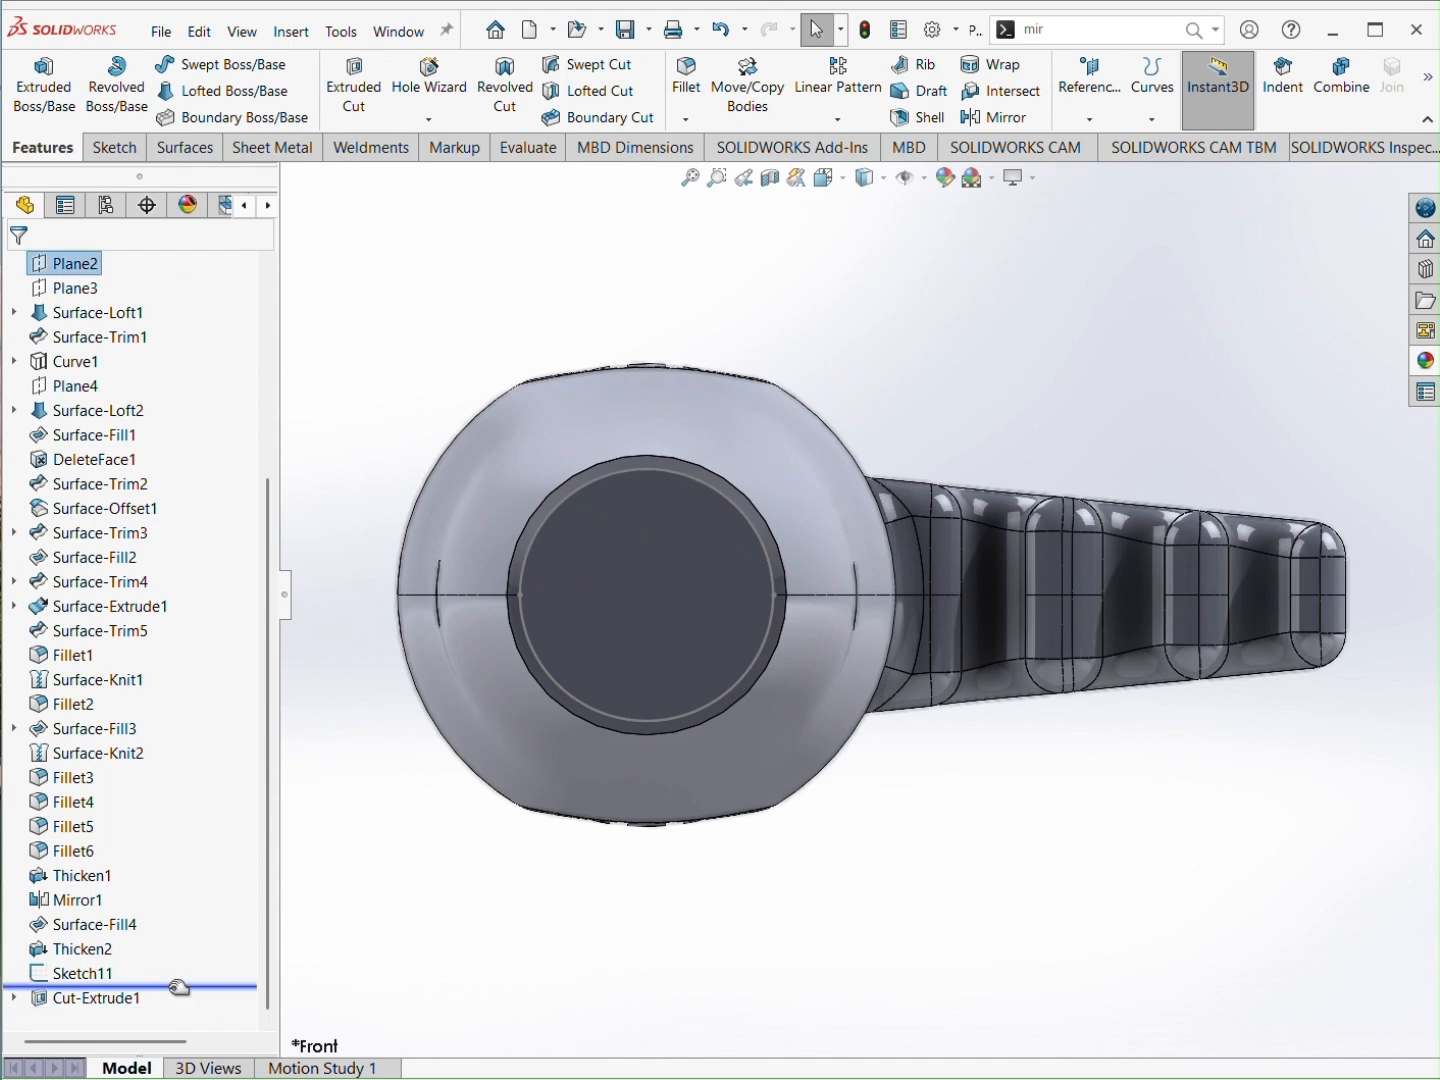
# Step: Sketch a horizontal line on the Front Plane from the origin to the edge of the nozzle cap's circle
pyautogui.scroll(4, 122, 448)
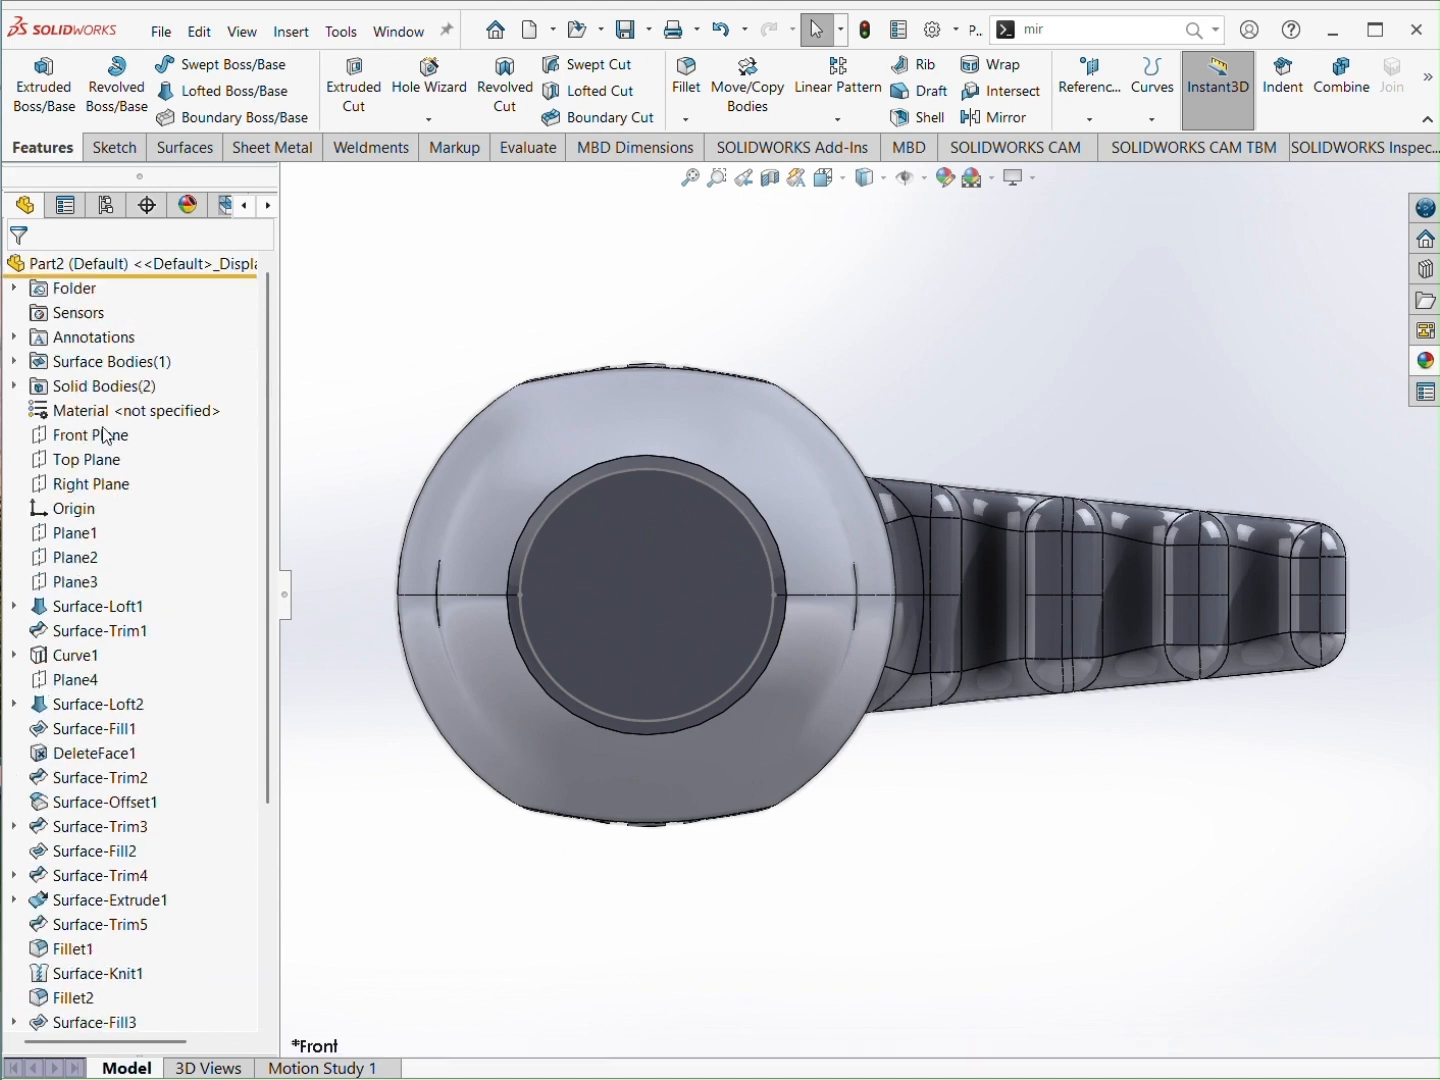
pyautogui.click(82, 436)
pyautogui.click(118, 401)
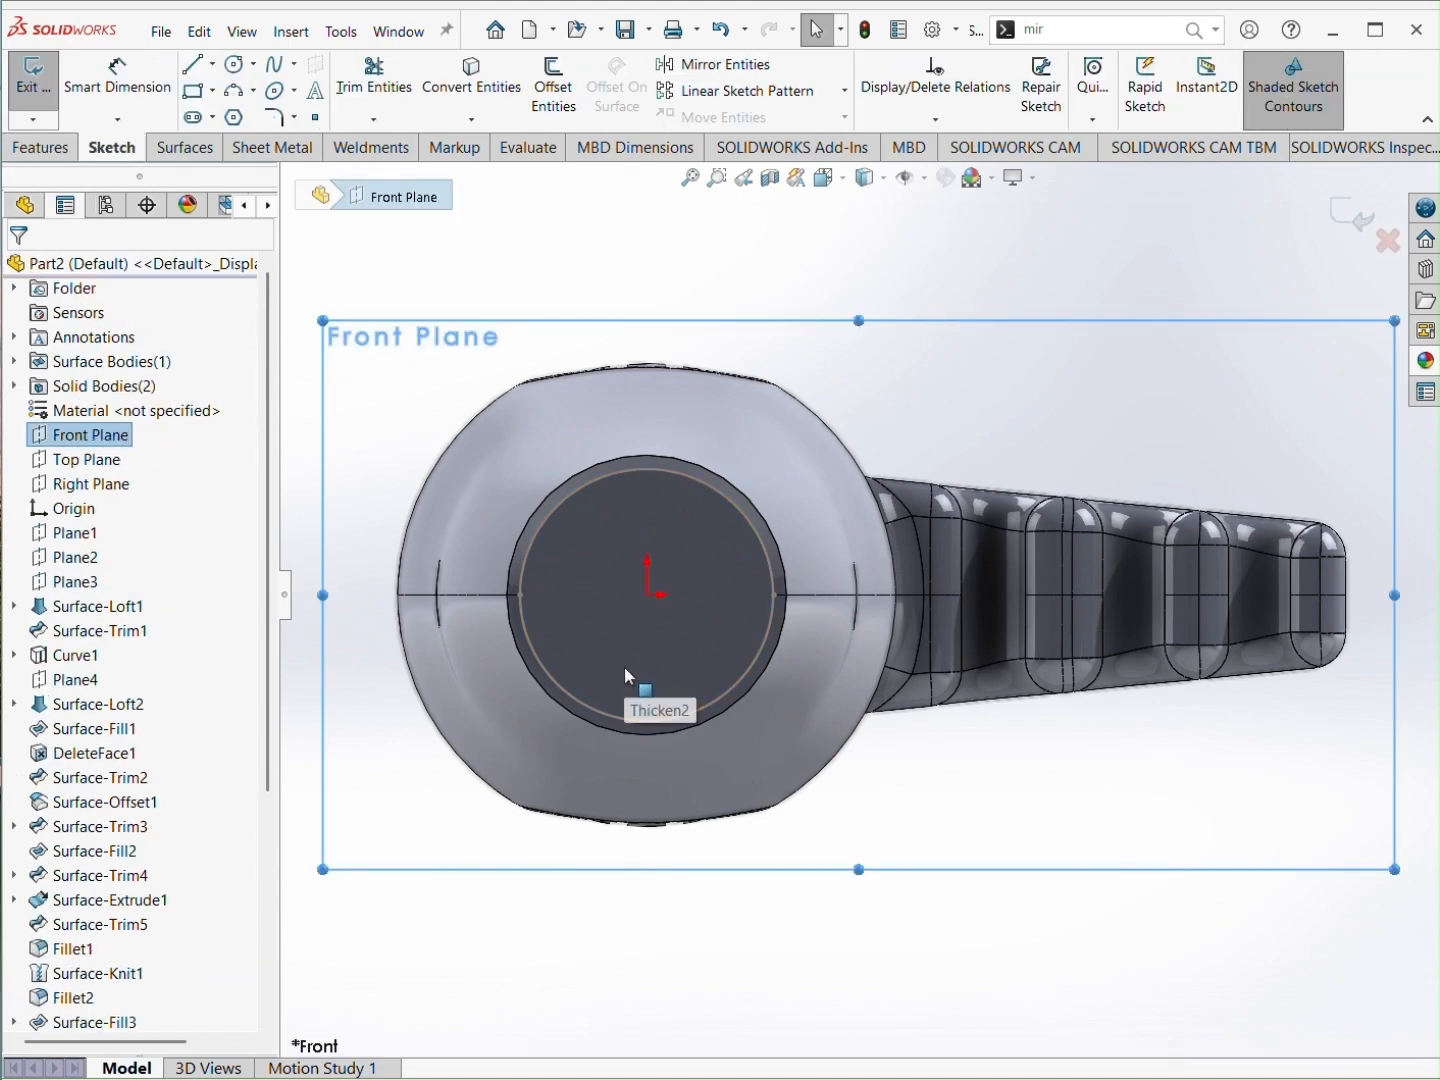
pyautogui.press('l')
pyautogui.click(647, 595)
pyautogui.click(774, 596)
pyautogui.press('Escape')
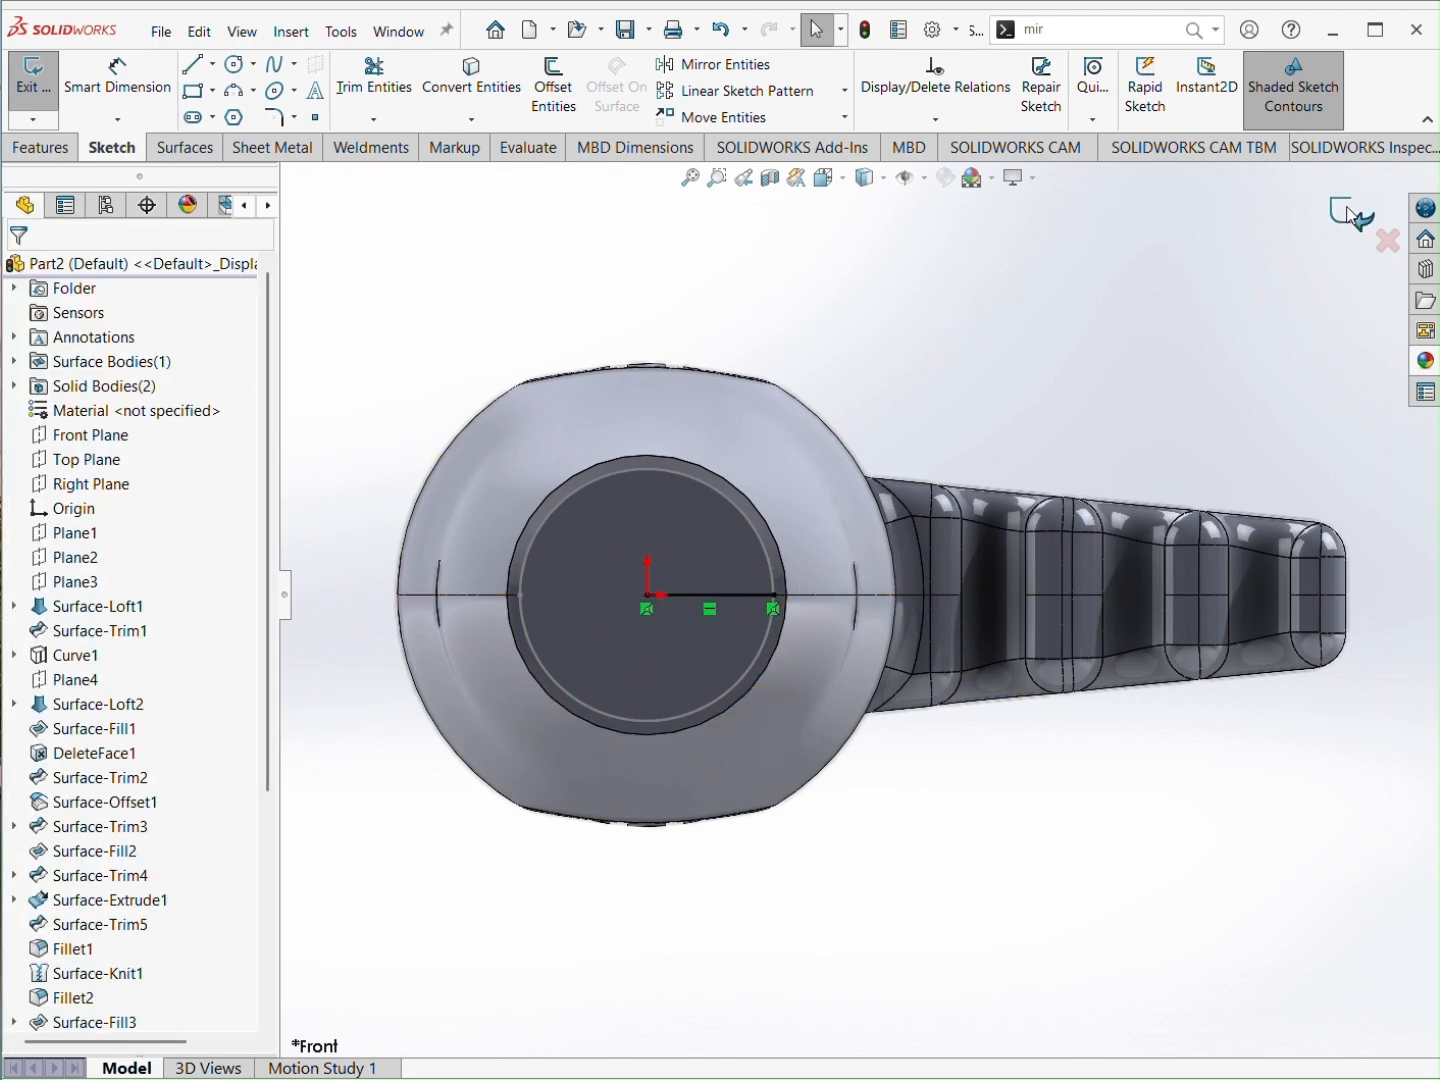
pyautogui.click(1351, 213)
# Step: Roll the model forward past Cut-Extrude1 and start a Fill Pattern bounded by the nozzle circle in Sketch11
pyautogui.scroll(-5, 146, 950)
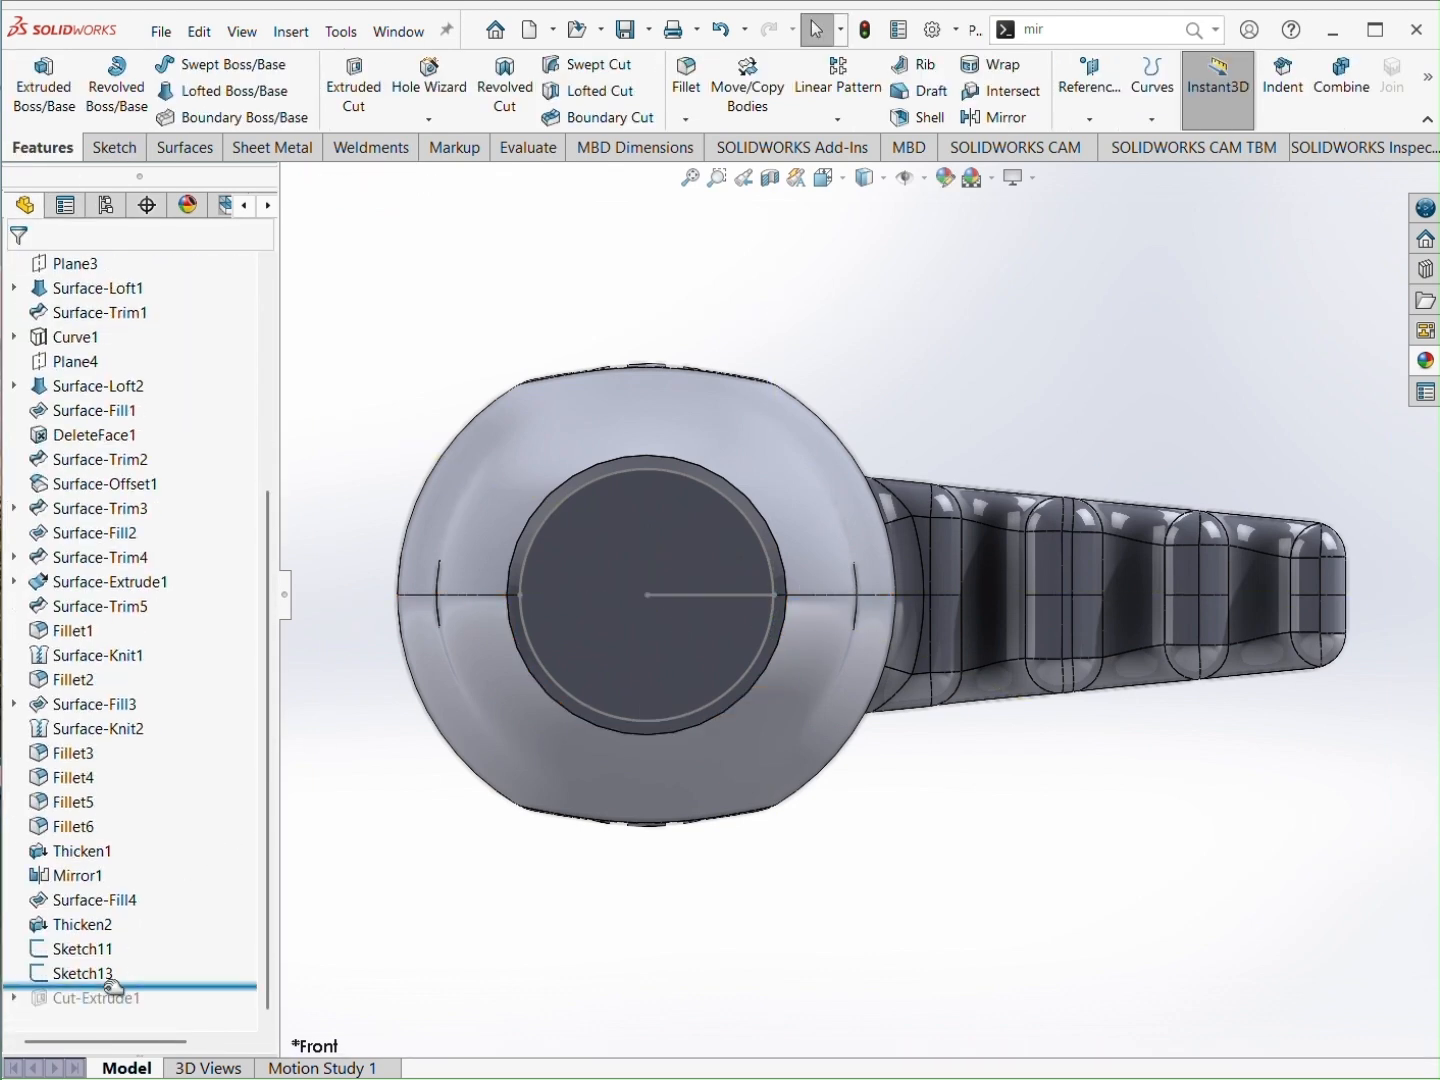
pyautogui.scroll(-2, 751, 505)
pyautogui.moveTo(805, 468); pyautogui.dragTo(762, 500, button='middle')
pyautogui.scroll(3, 762, 501)
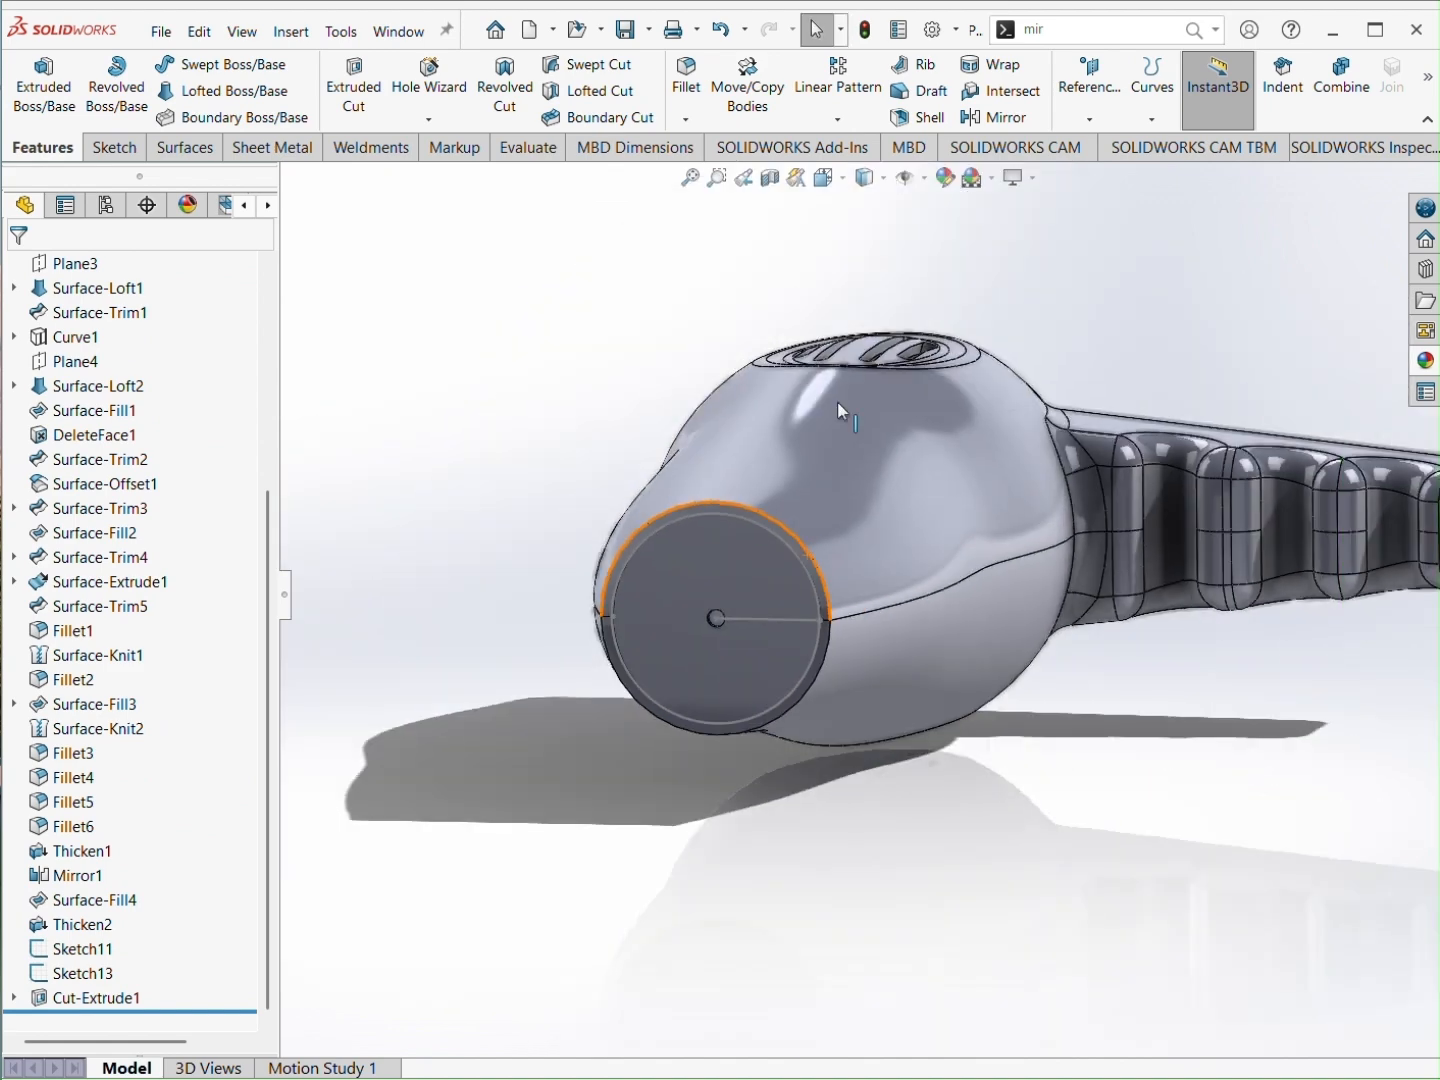
pyautogui.click(839, 120)
pyautogui.click(860, 296)
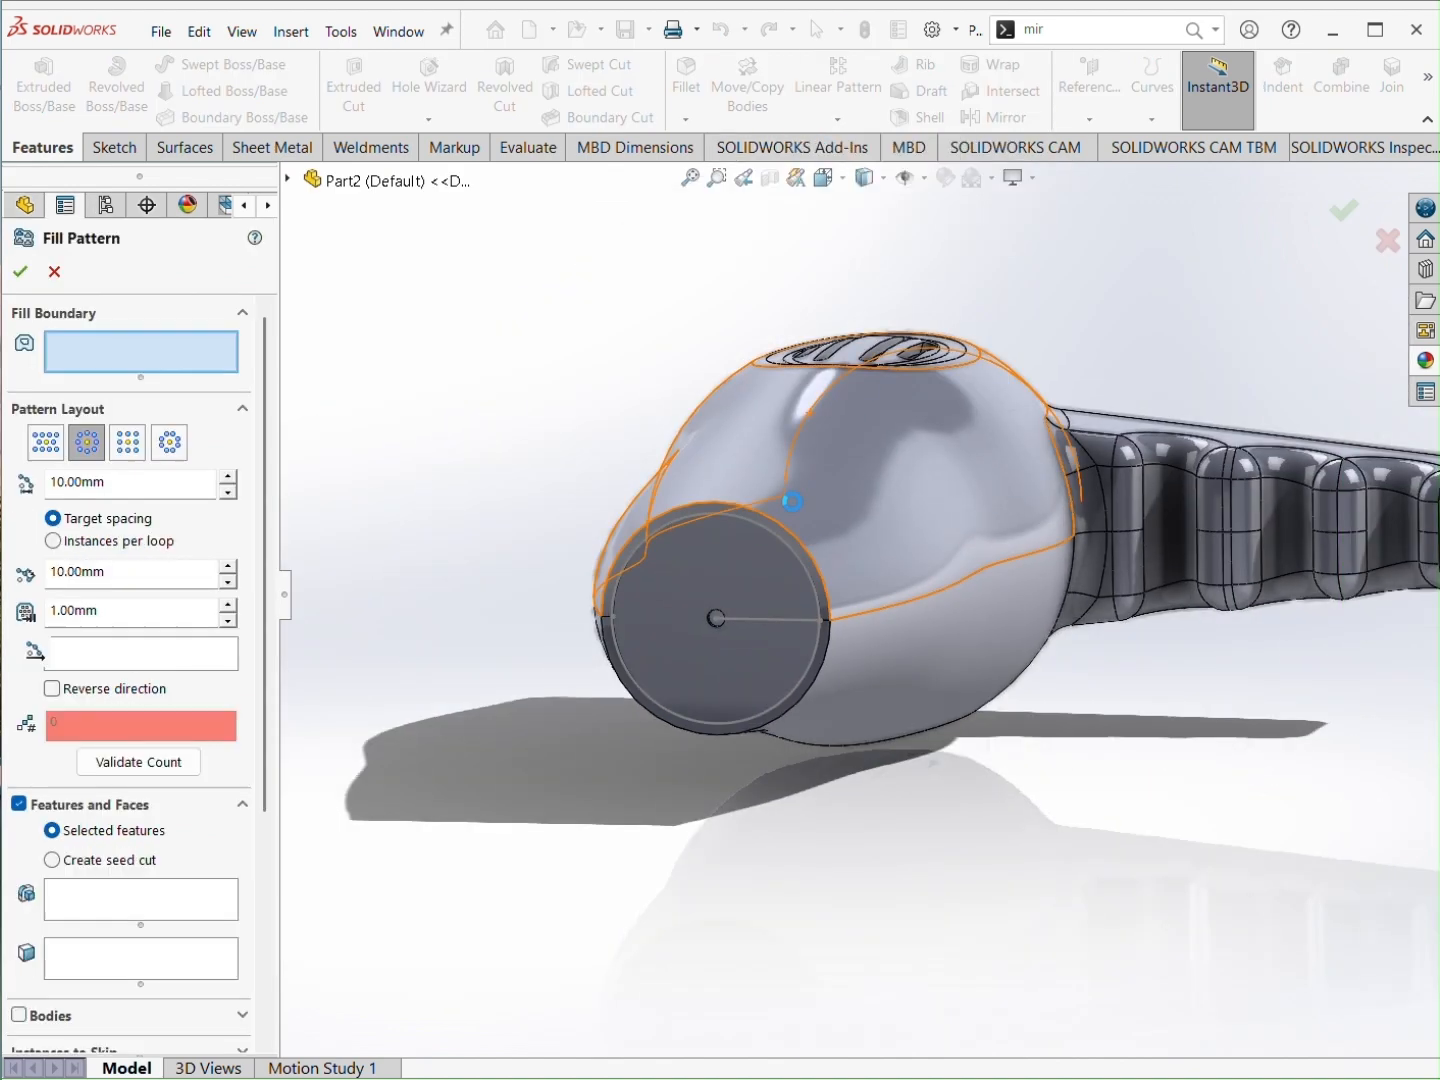
pyautogui.scroll(-2, 751, 445)
pyautogui.click(288, 178)
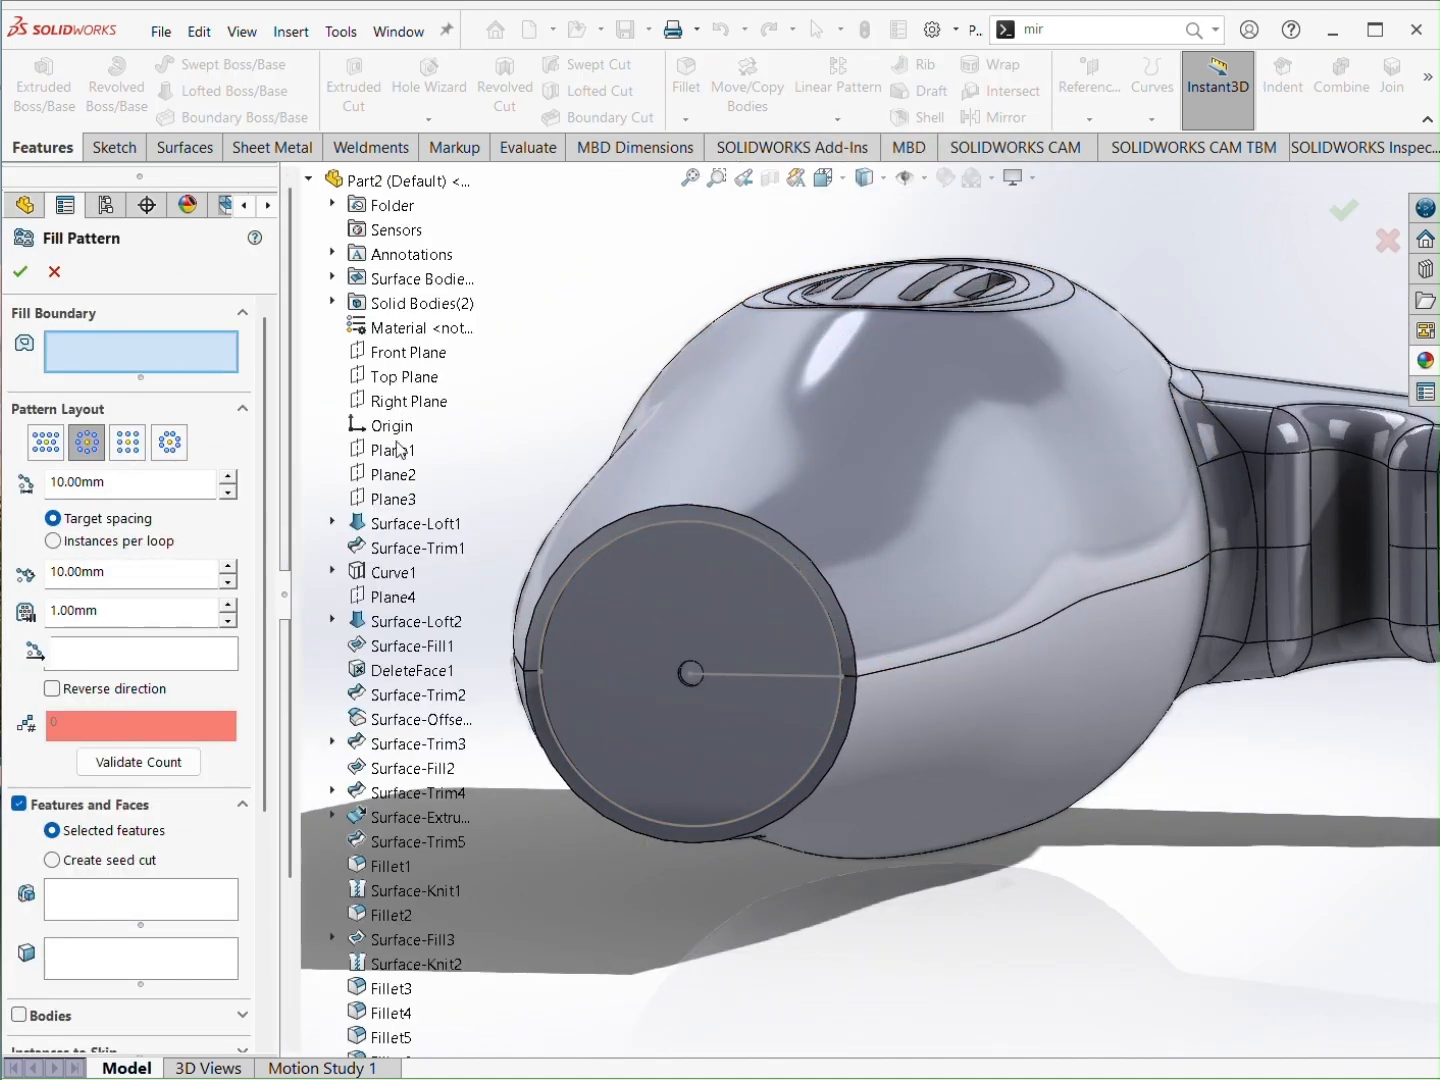
pyautogui.scroll(-3, 398, 959)
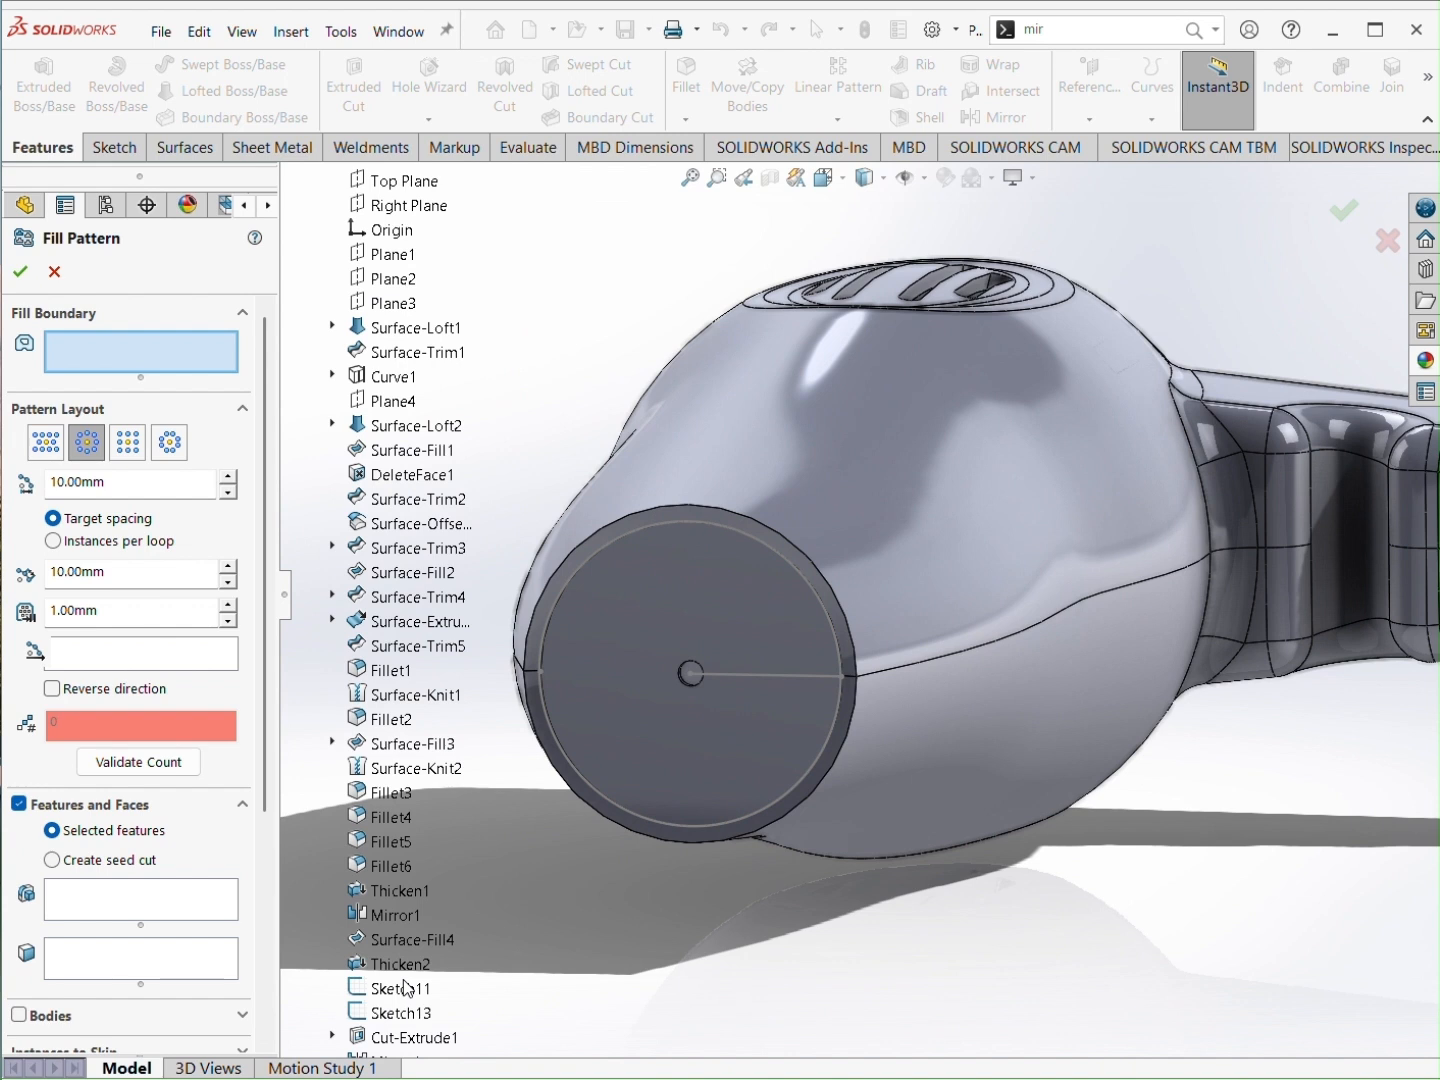
pyautogui.click(678, 533)
# Step: Choose Cut-Extrude1 as the feature to pattern and the radial line in Sketch13 as the pattern direction
pyautogui.click(132, 888)
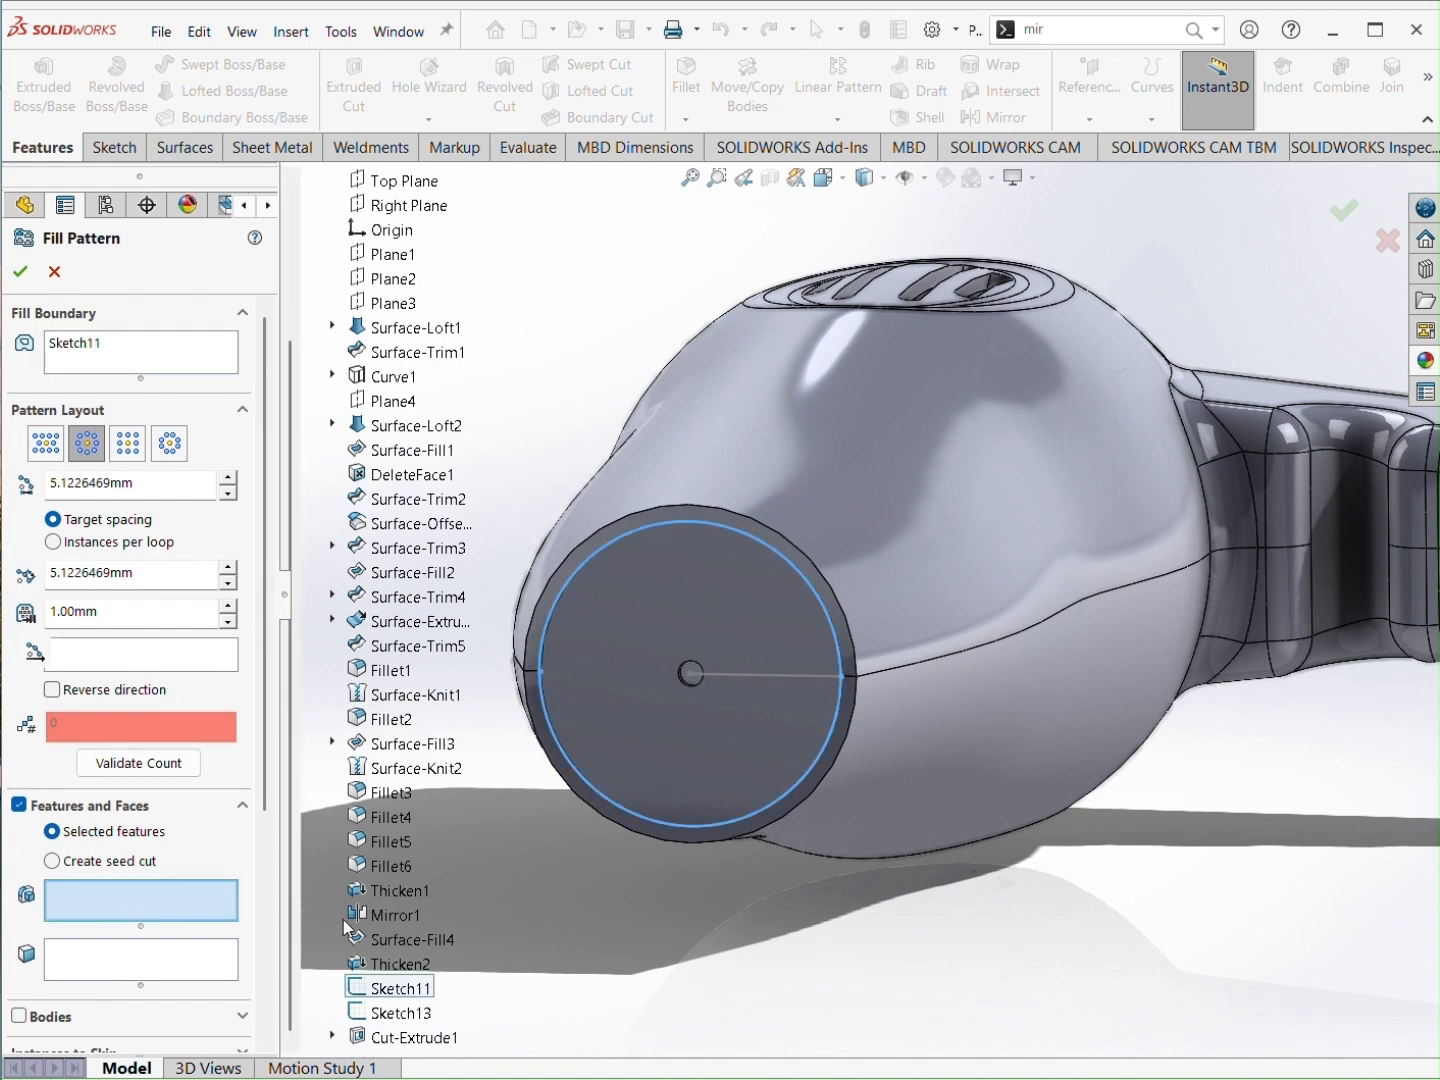
pyautogui.click(408, 1038)
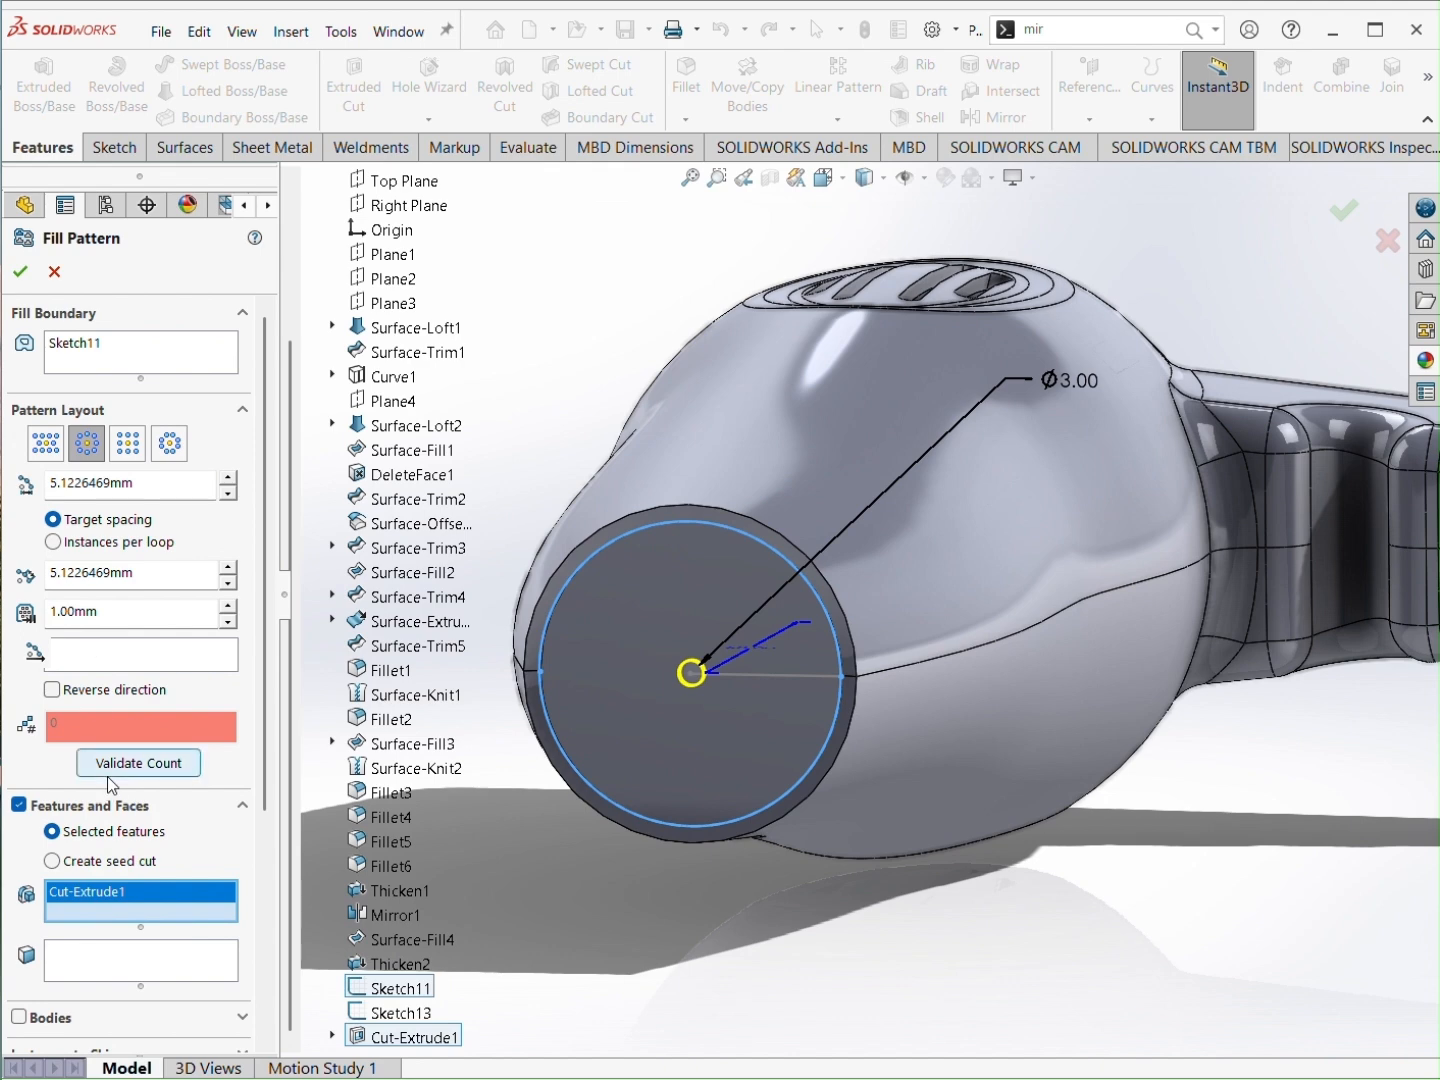
pyautogui.click(139, 655)
pyautogui.click(745, 679)
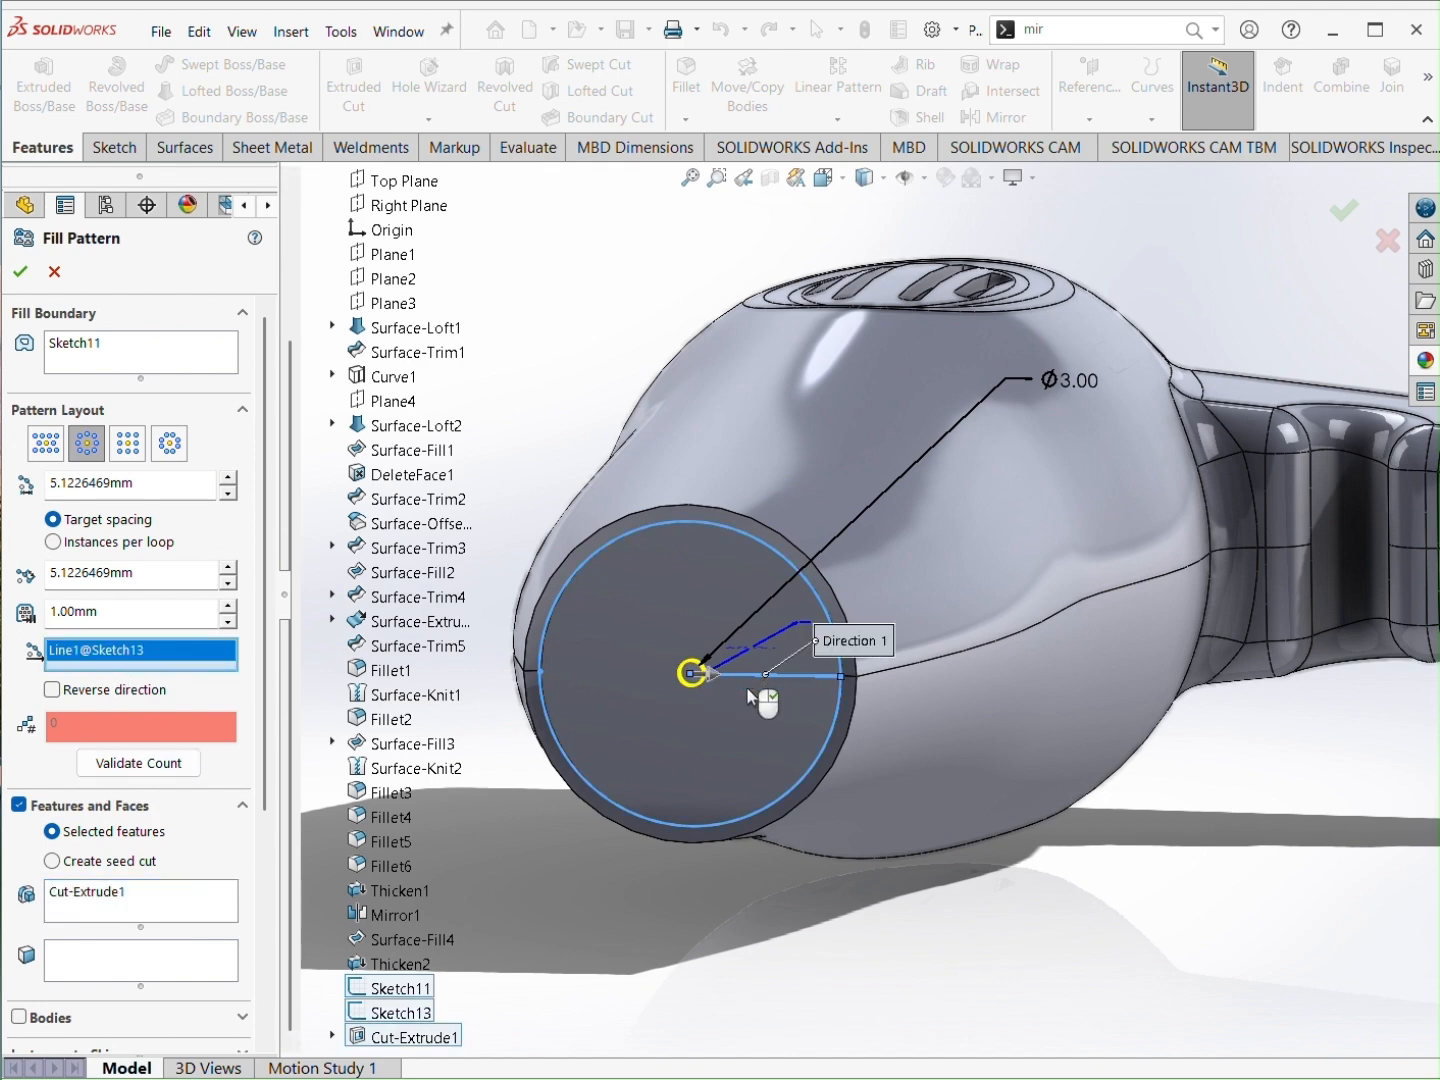
# Step: Switch the fill pattern to a created circular seed cut with a diameter of 1.5 mm
pyautogui.click(113, 858)
pyautogui.moveTo(833, 744); pyautogui.dragTo(851, 712, button='middle')
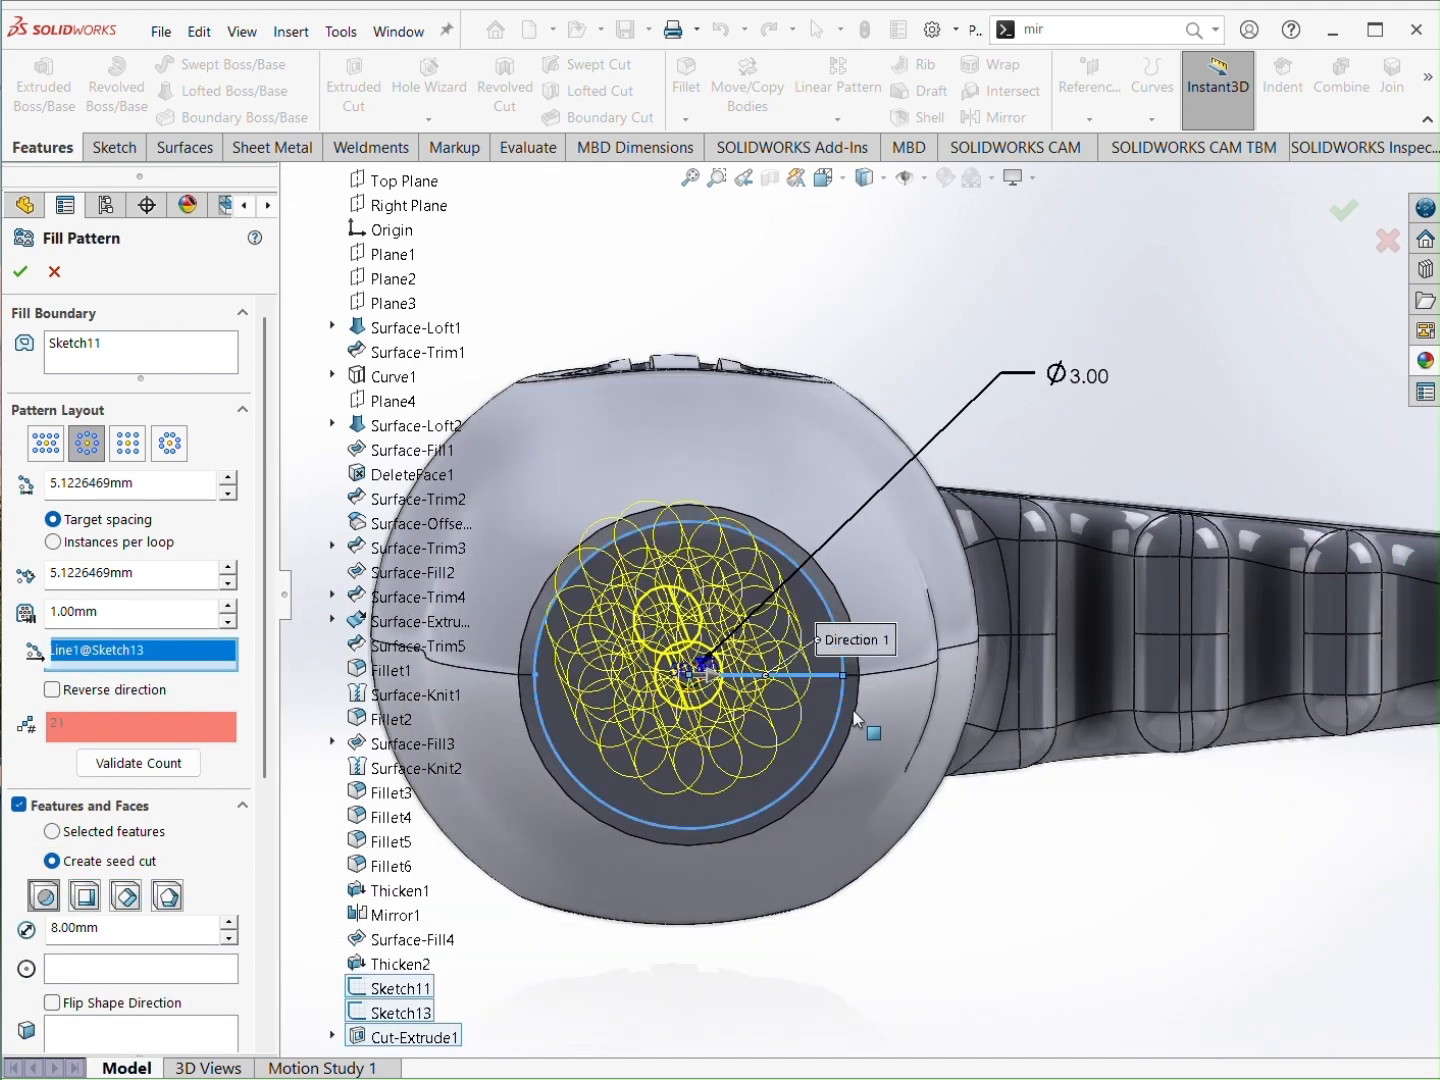
pyautogui.hotkey('ctrl', '1')
pyautogui.scroll(1, 626, 563)
pyautogui.scroll(-4, 627, 556)
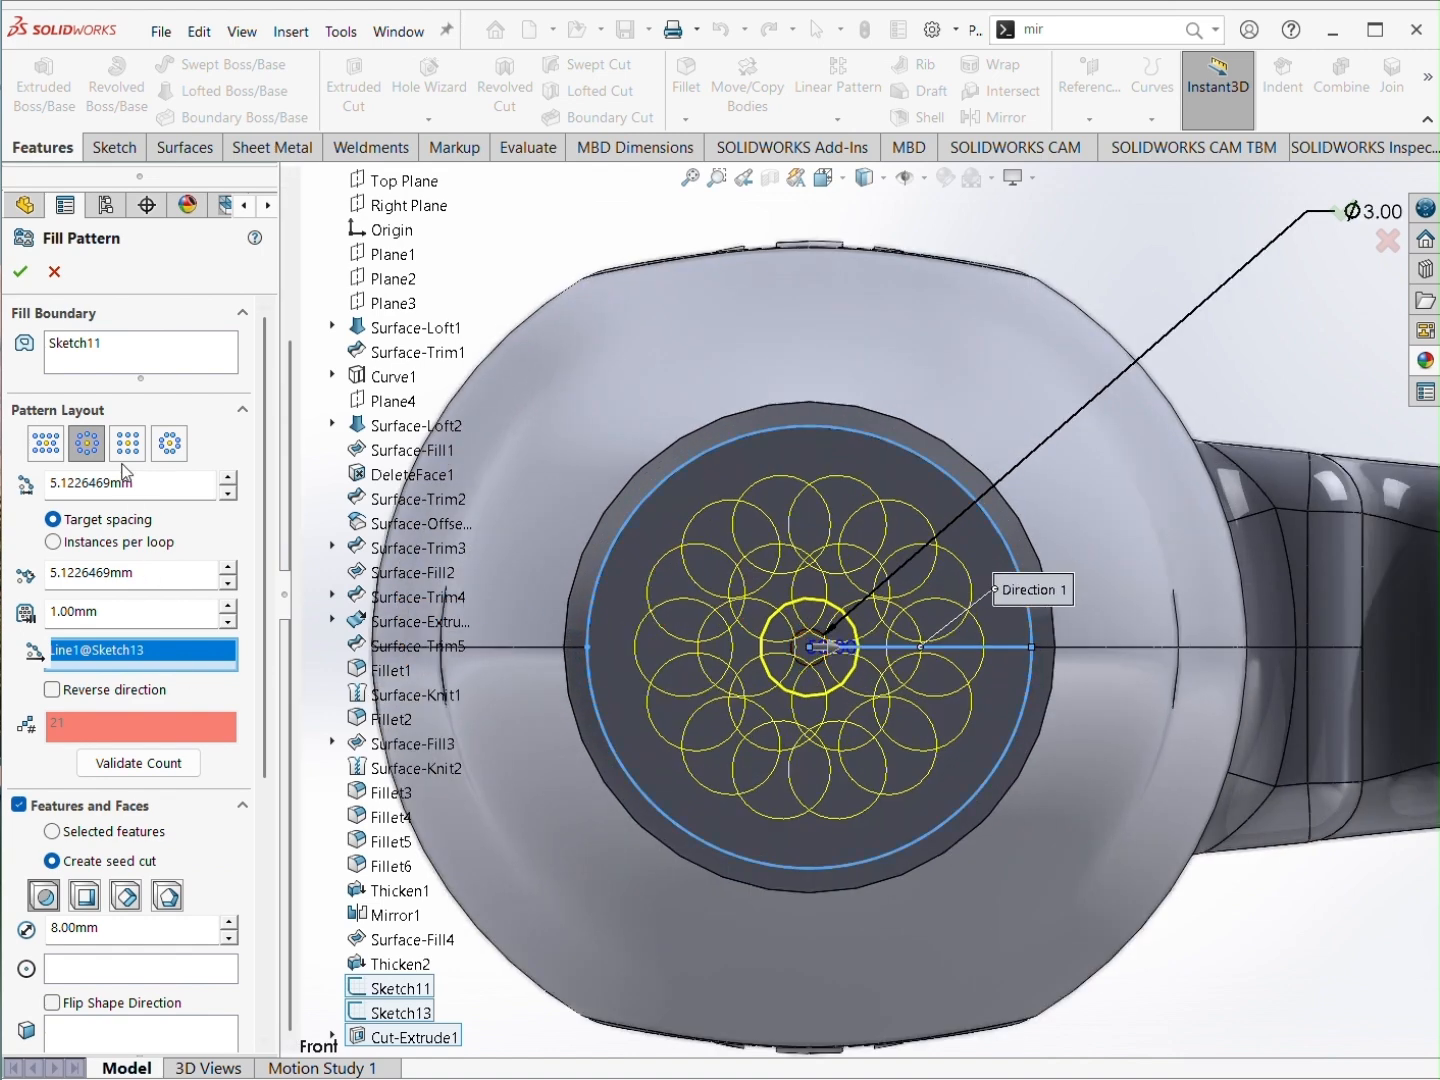
pyautogui.write('2')
pyautogui.press('Return')
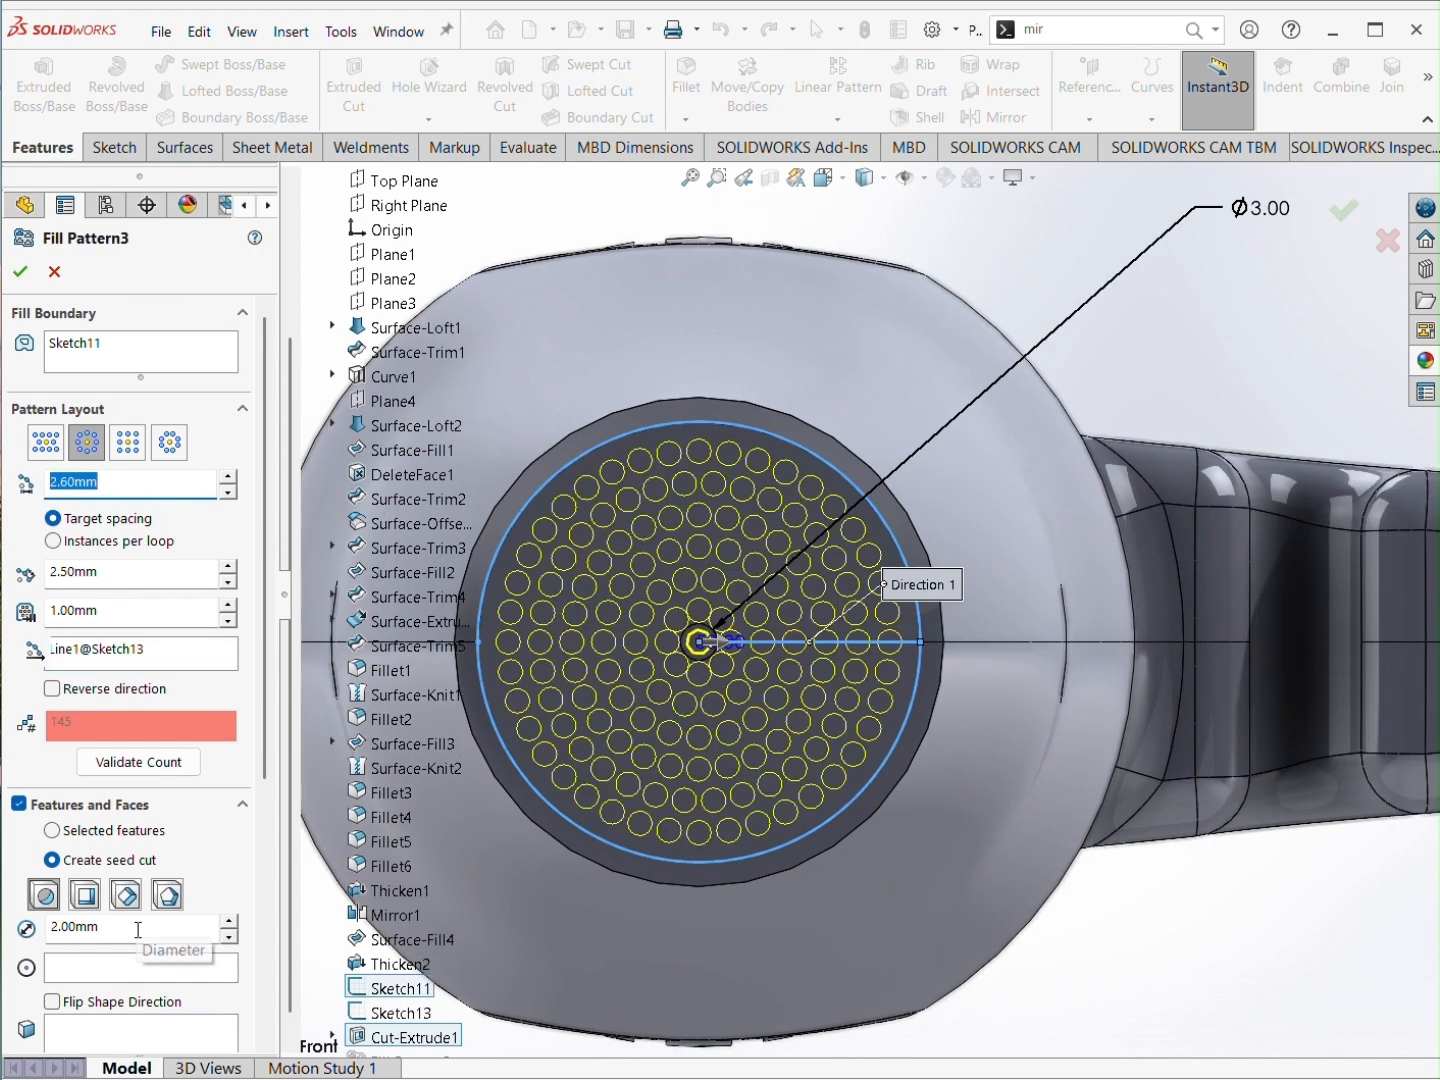
pyautogui.write('1.5')
pyautogui.press('Return')
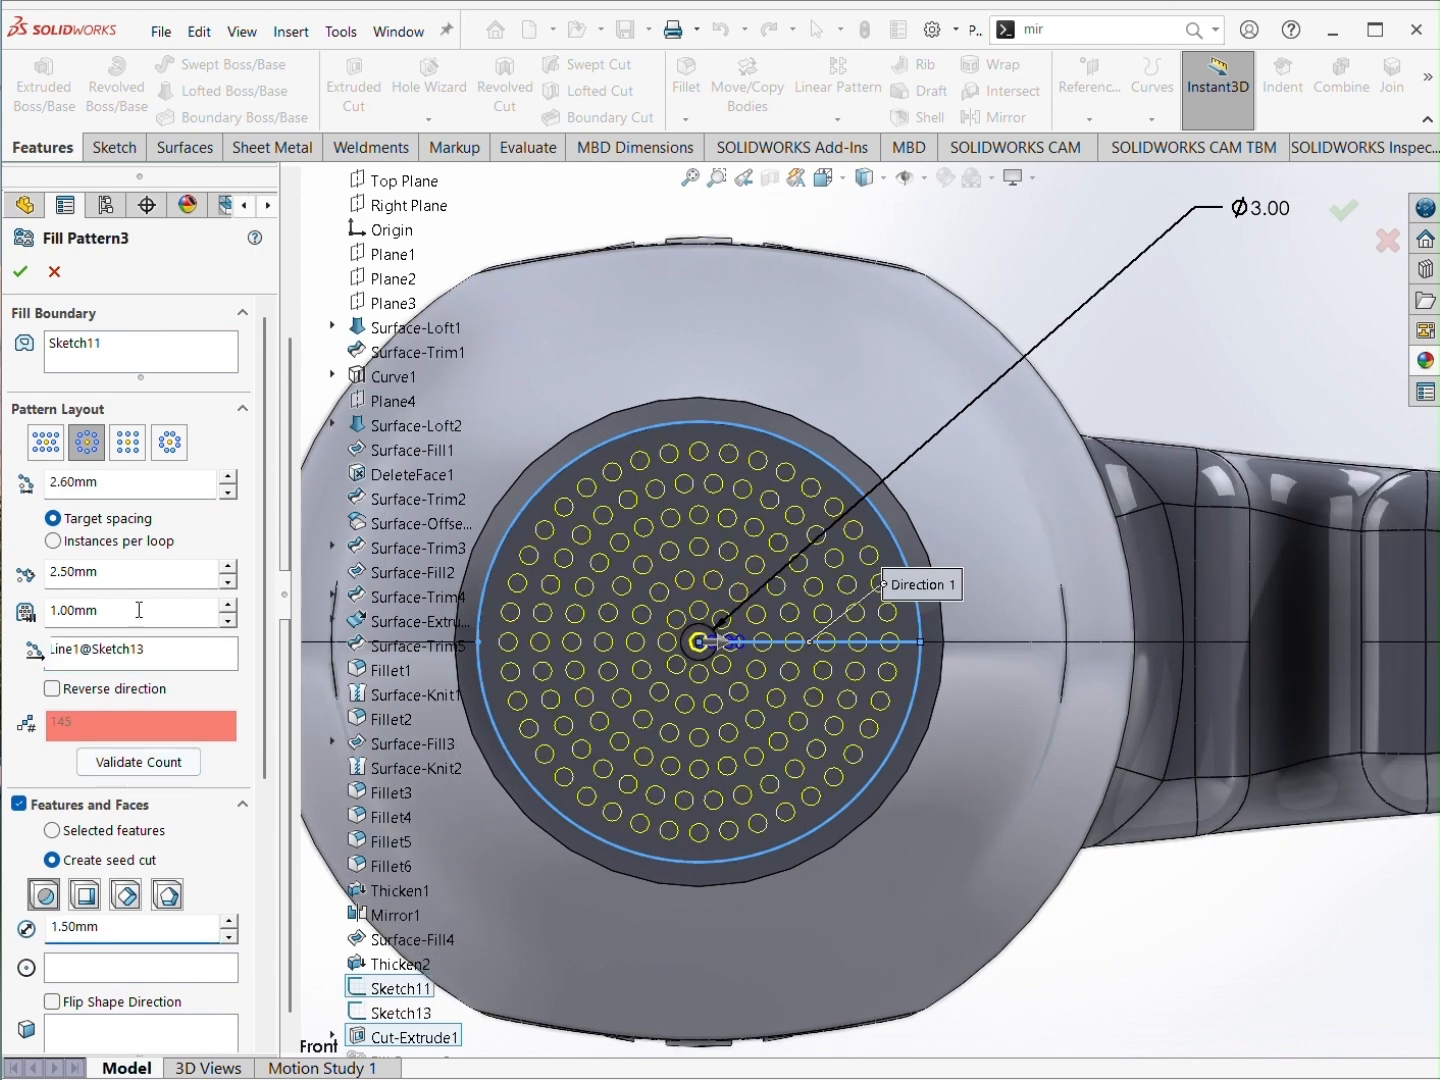
# Step: Set both the loop spacing and the instance spacing of the fill pattern to 2 mm and create it
pyautogui.write('2')
pyautogui.press('Return')
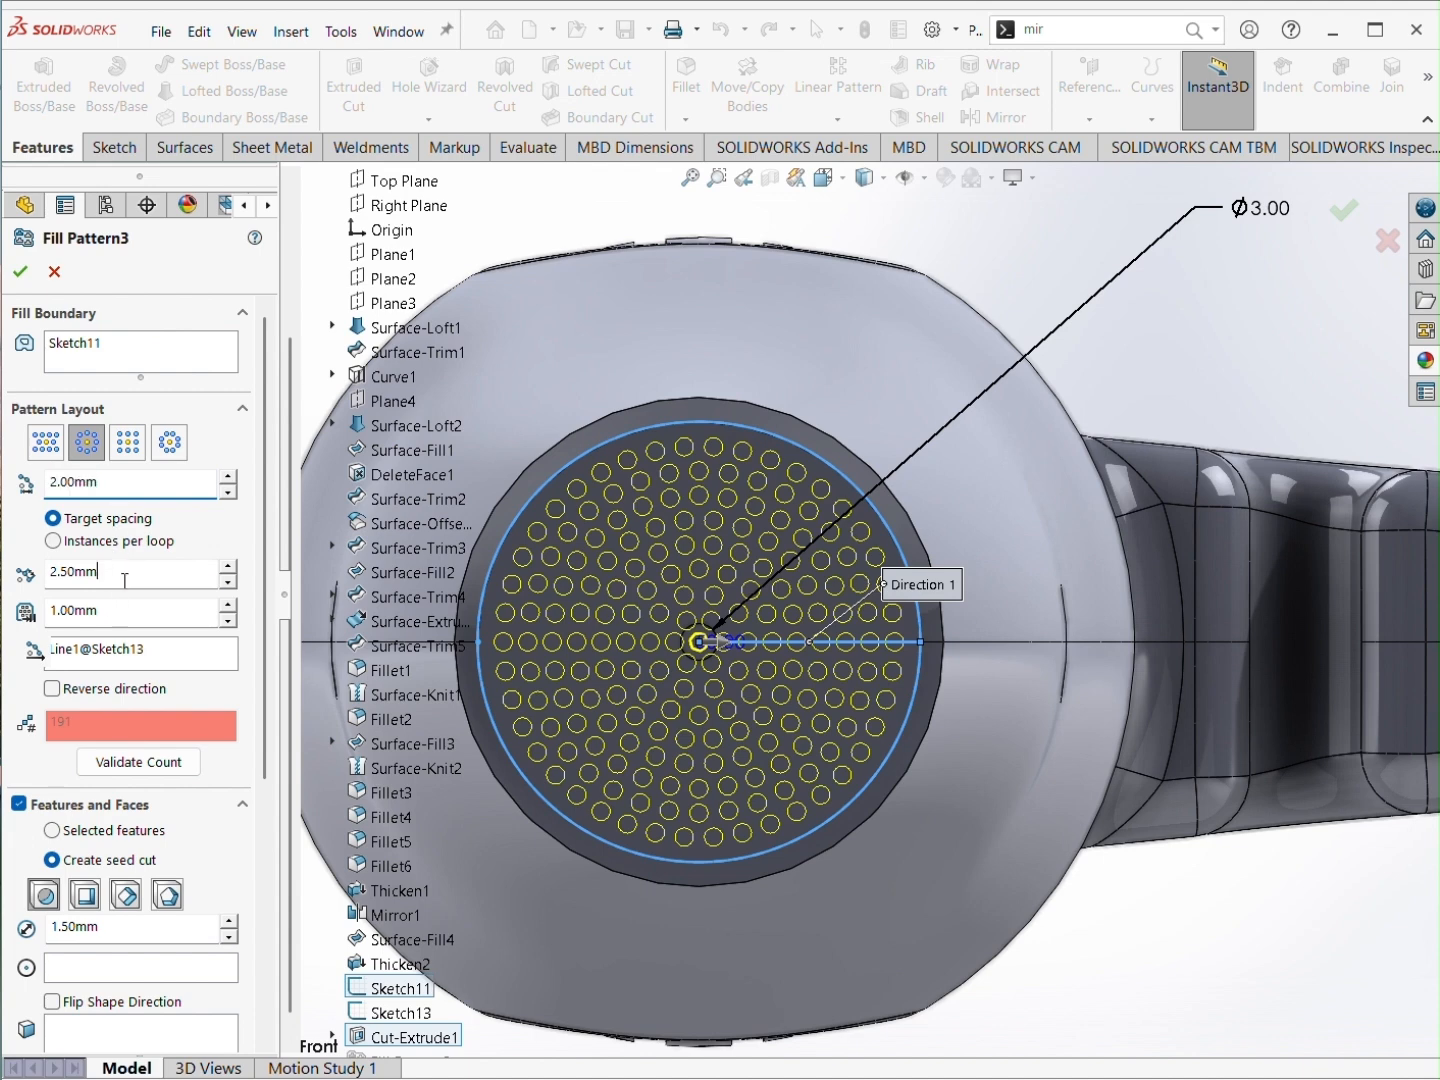
pyautogui.write('2')
pyautogui.press('Return')
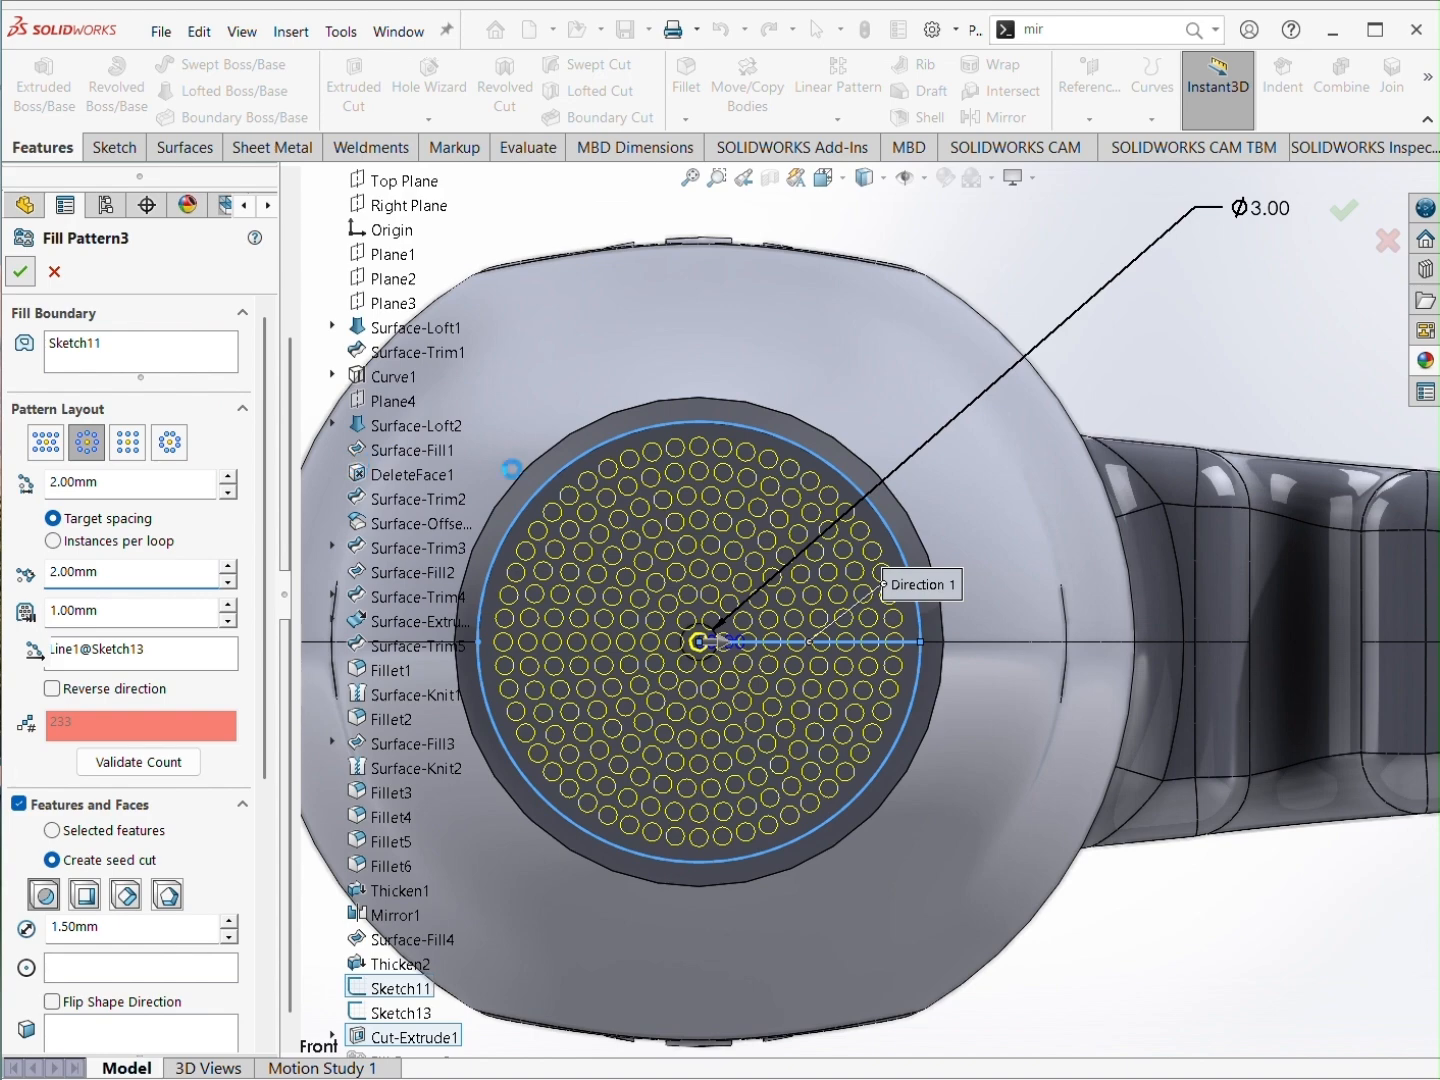
# Step: Examine the perforated nozzle cap from several angles and check the cutout at its centre up close
pyautogui.scroll(3, 845, 585)
pyautogui.moveTo(1023, 686); pyautogui.dragTo(857, 232, button='middle')
pyautogui.moveTo(883, 535); pyautogui.dragTo(986, 599, button='middle')
pyautogui.scroll(-3, 860, 468)
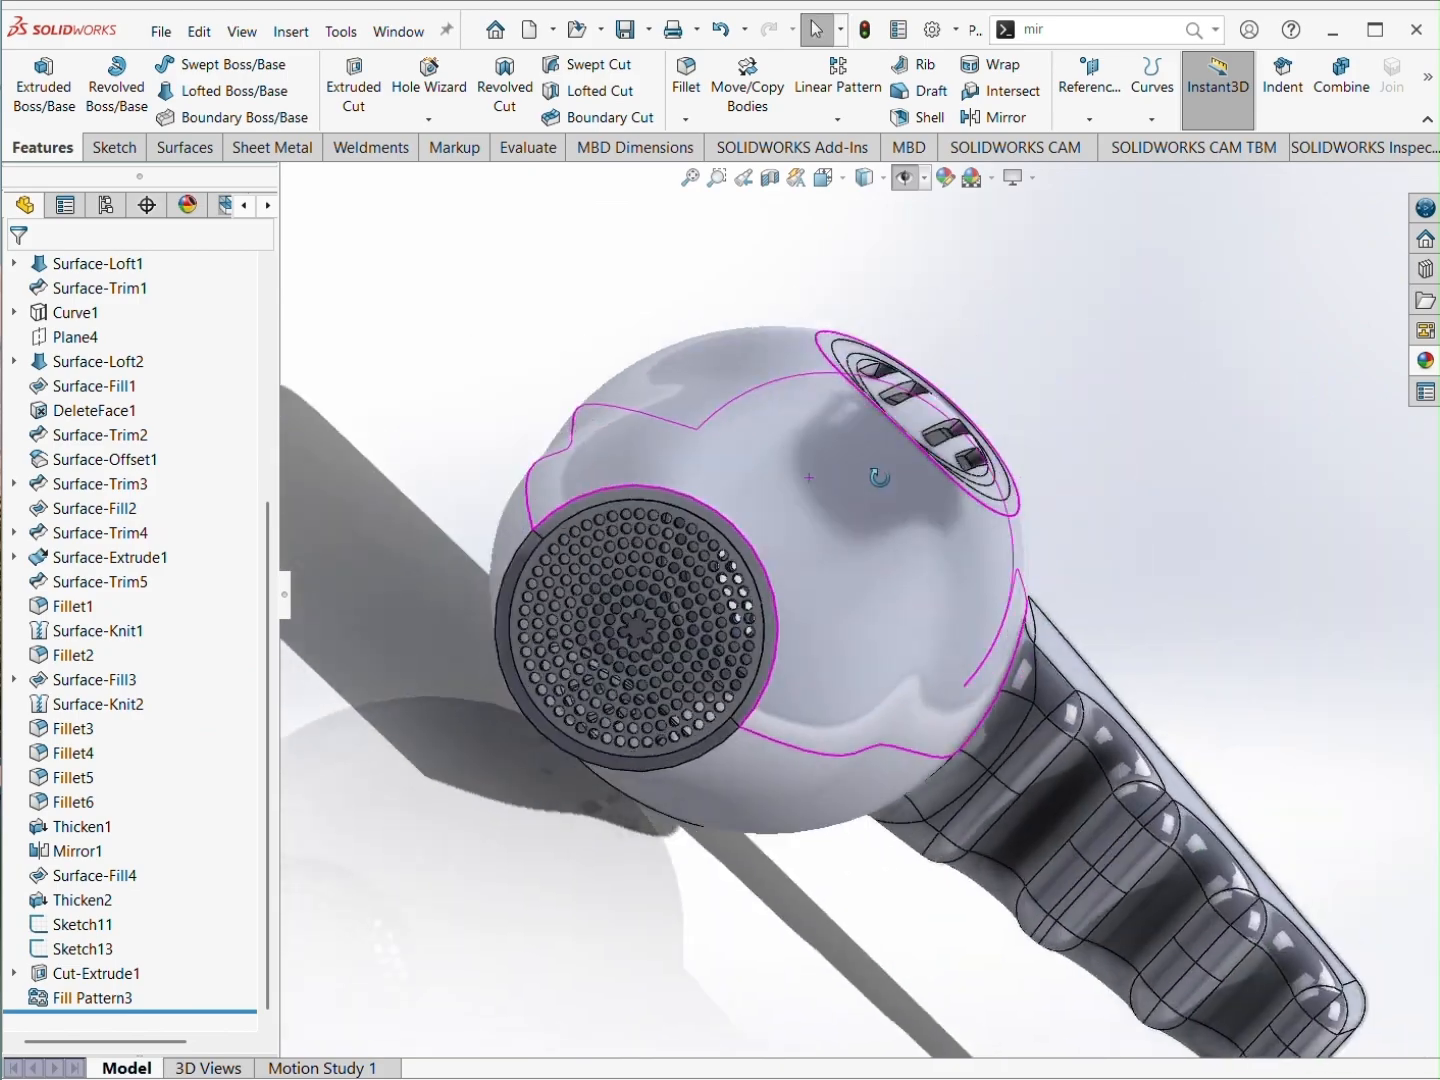
pyautogui.moveTo(860, 468); pyautogui.dragTo(850, 440, button='middle')
pyautogui.scroll(-4, 705, 604)
pyautogui.moveTo(705, 604); pyautogui.dragTo(613, 642, button='middle')
pyautogui.scroll(-1, 613, 643)
pyautogui.scroll(-7, 612, 640)
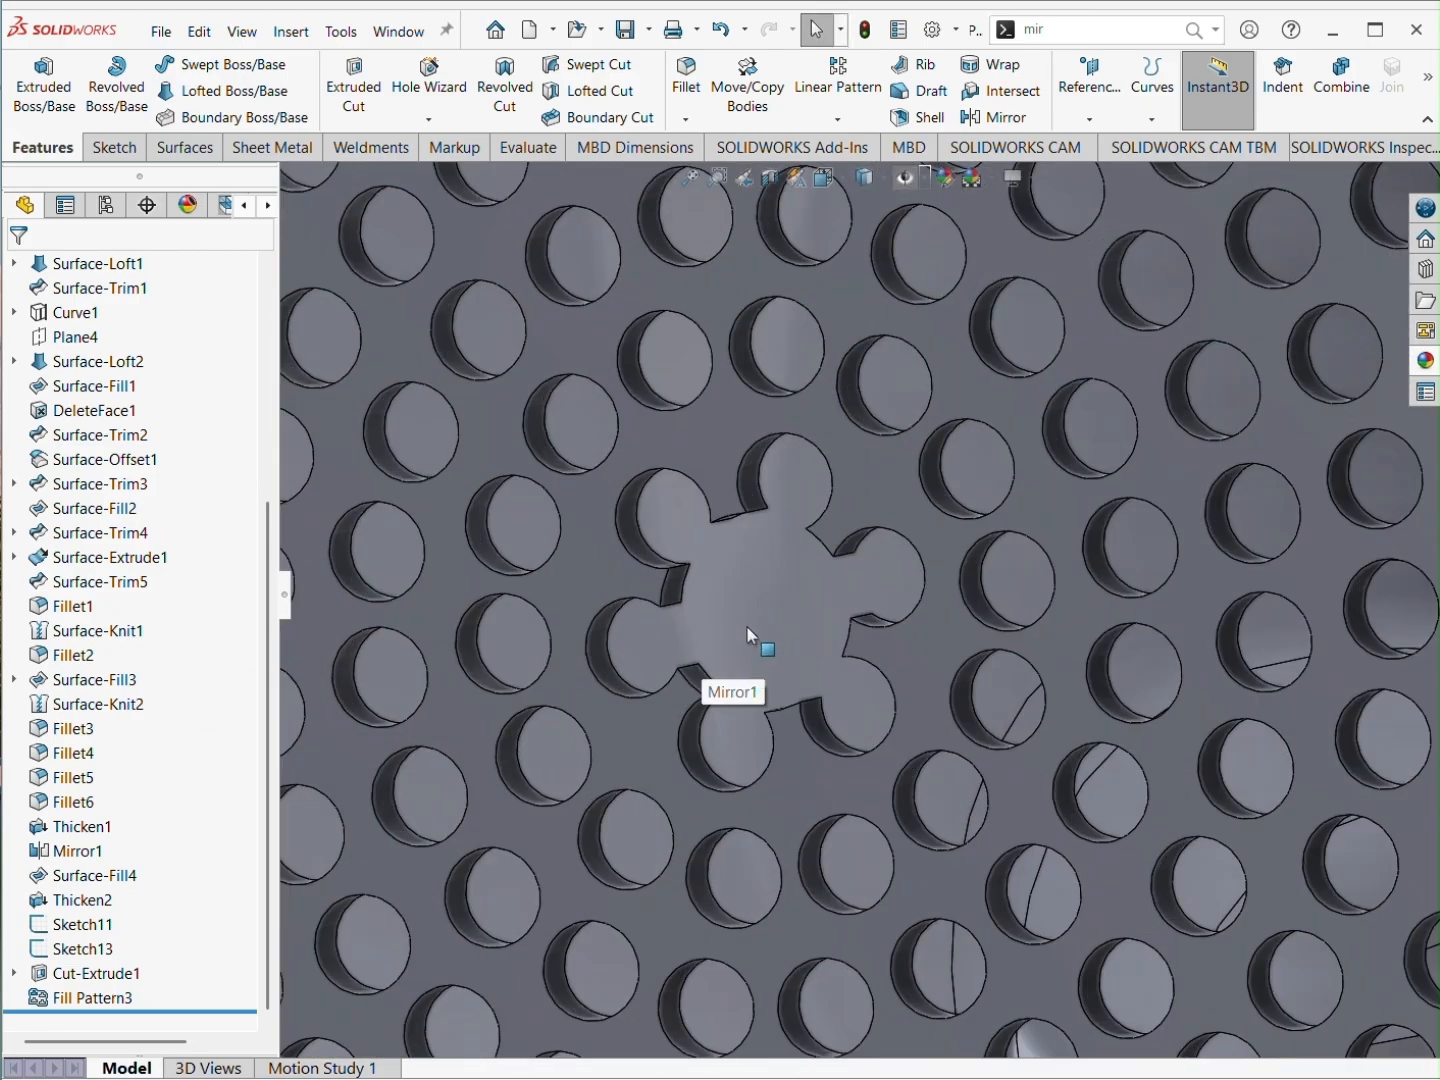
pyautogui.scroll(6, 744, 638)
pyautogui.scroll(3, 677, 706)
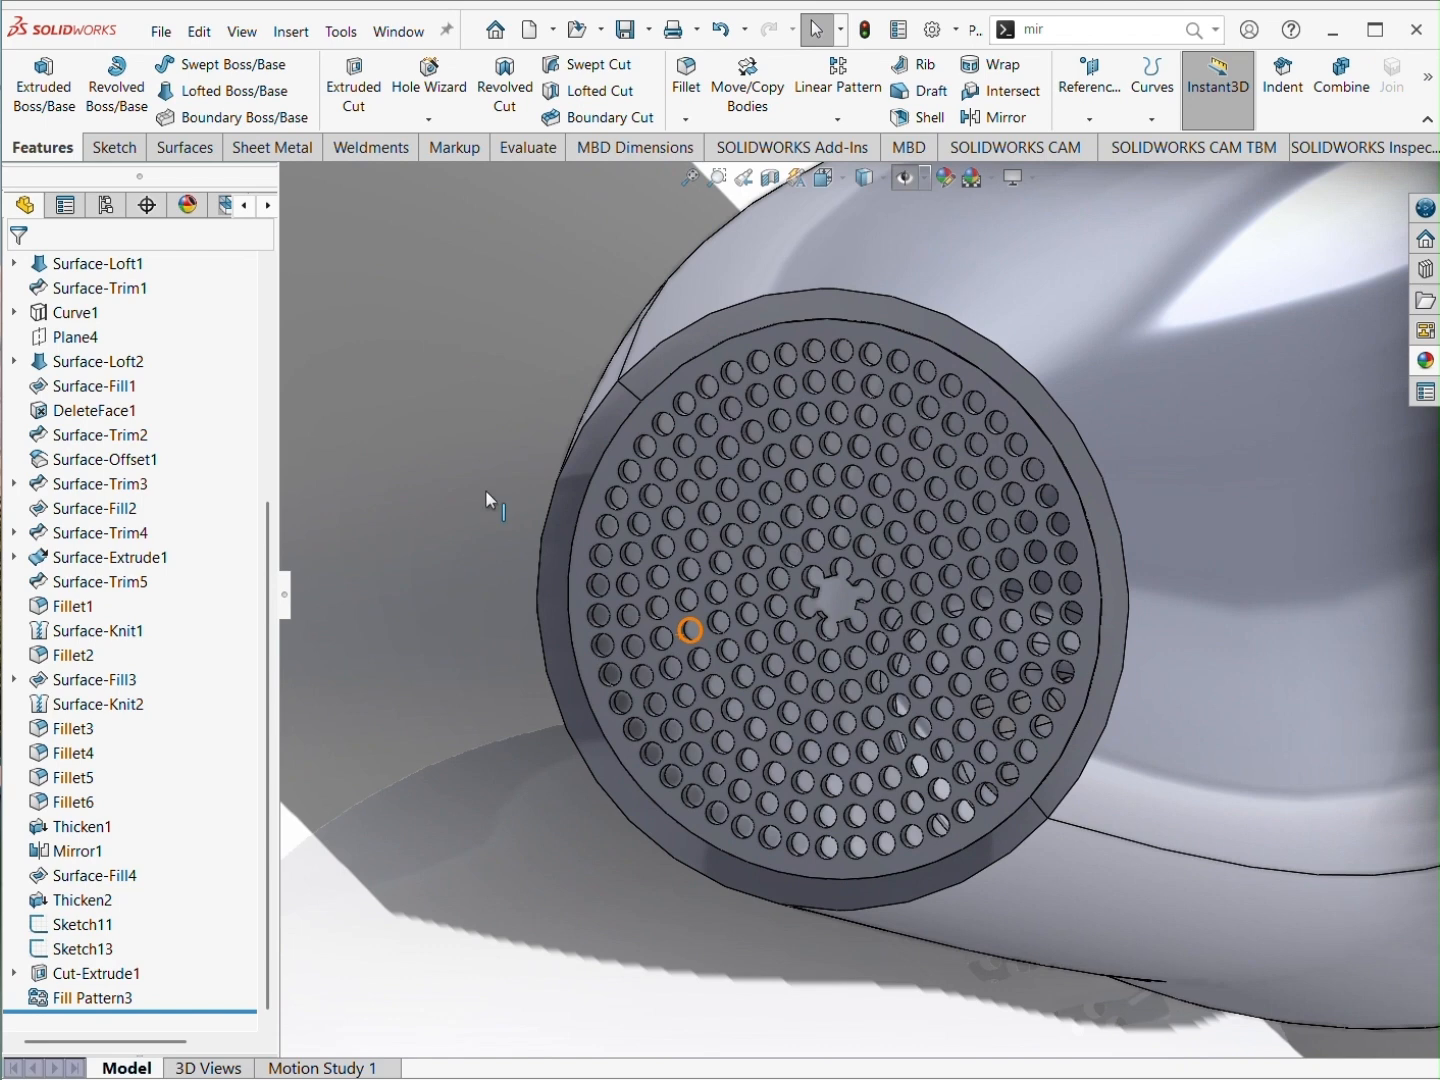
# Step: Set up a 0.2 mm fillet on the four corner edges between neighbouring lobes on one side of the nozzle cap's central cutout
pyautogui.scroll(-9, 868, 589)
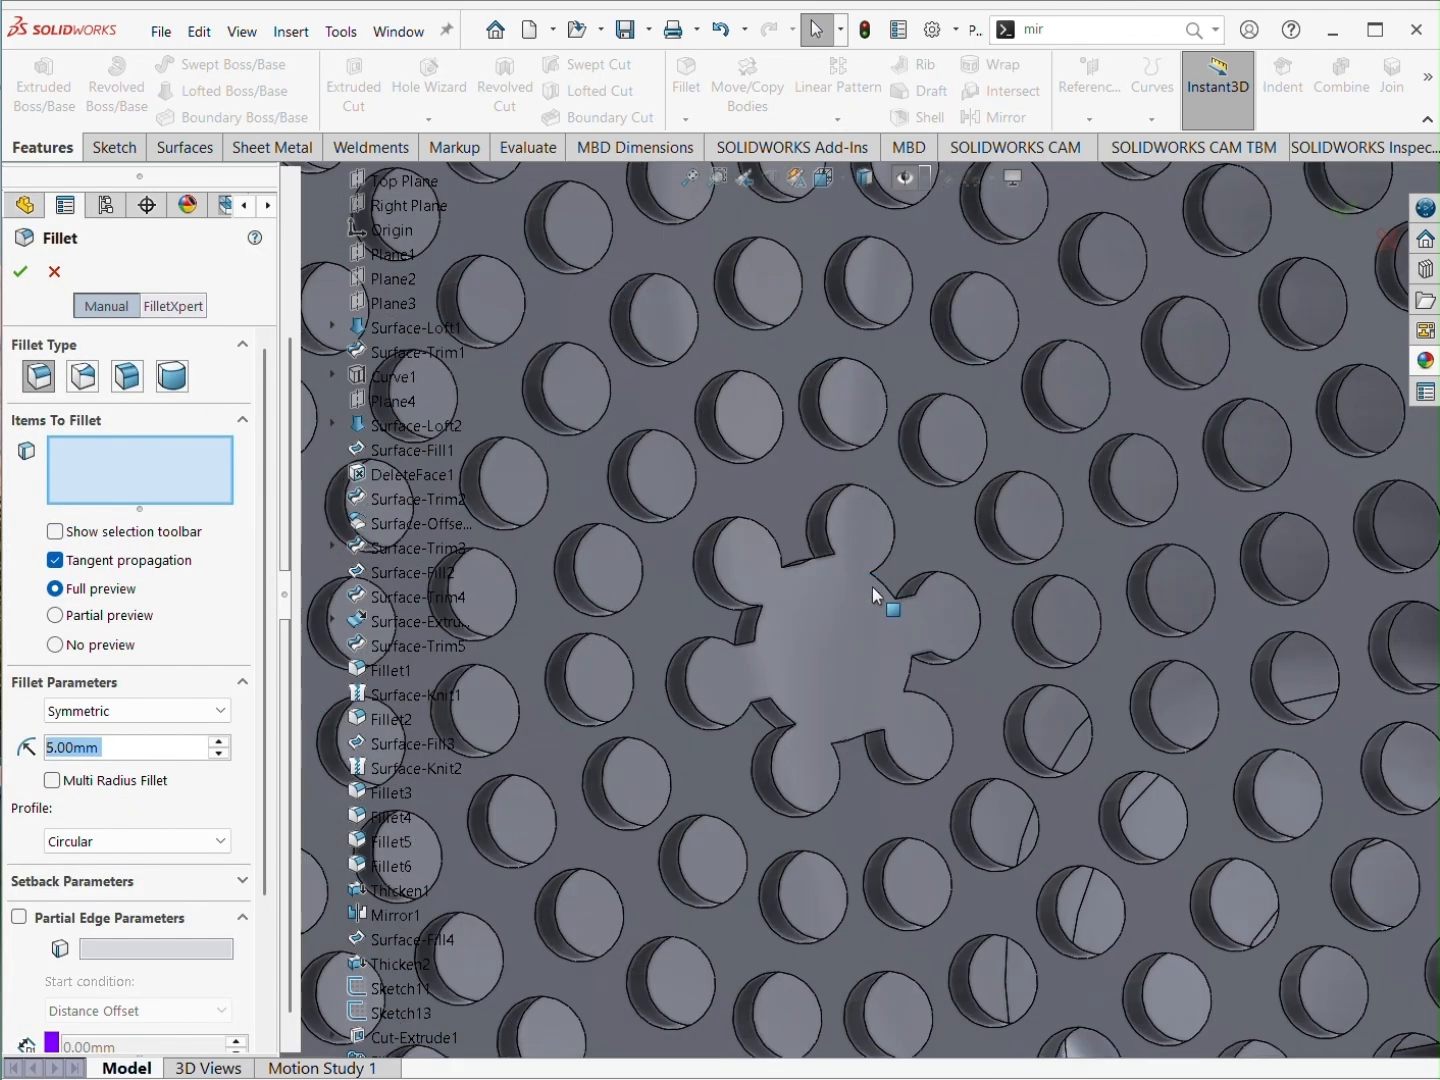
pyautogui.click(645, 650)
pyautogui.click(648, 658)
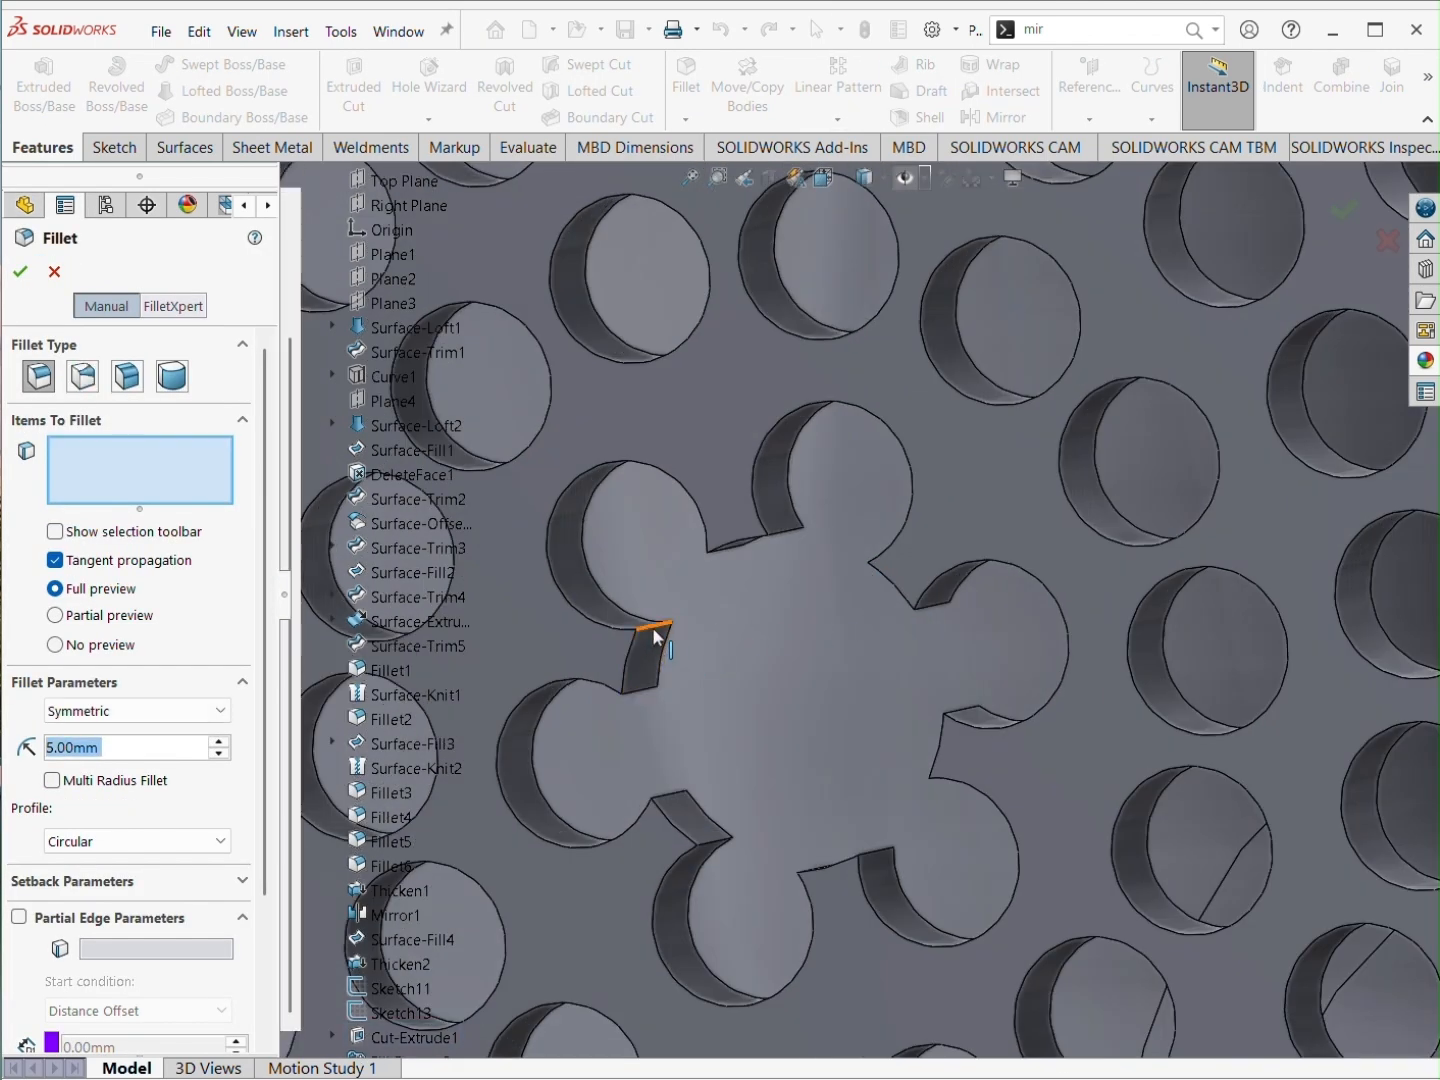
pyautogui.click(656, 633)
pyautogui.write('2')
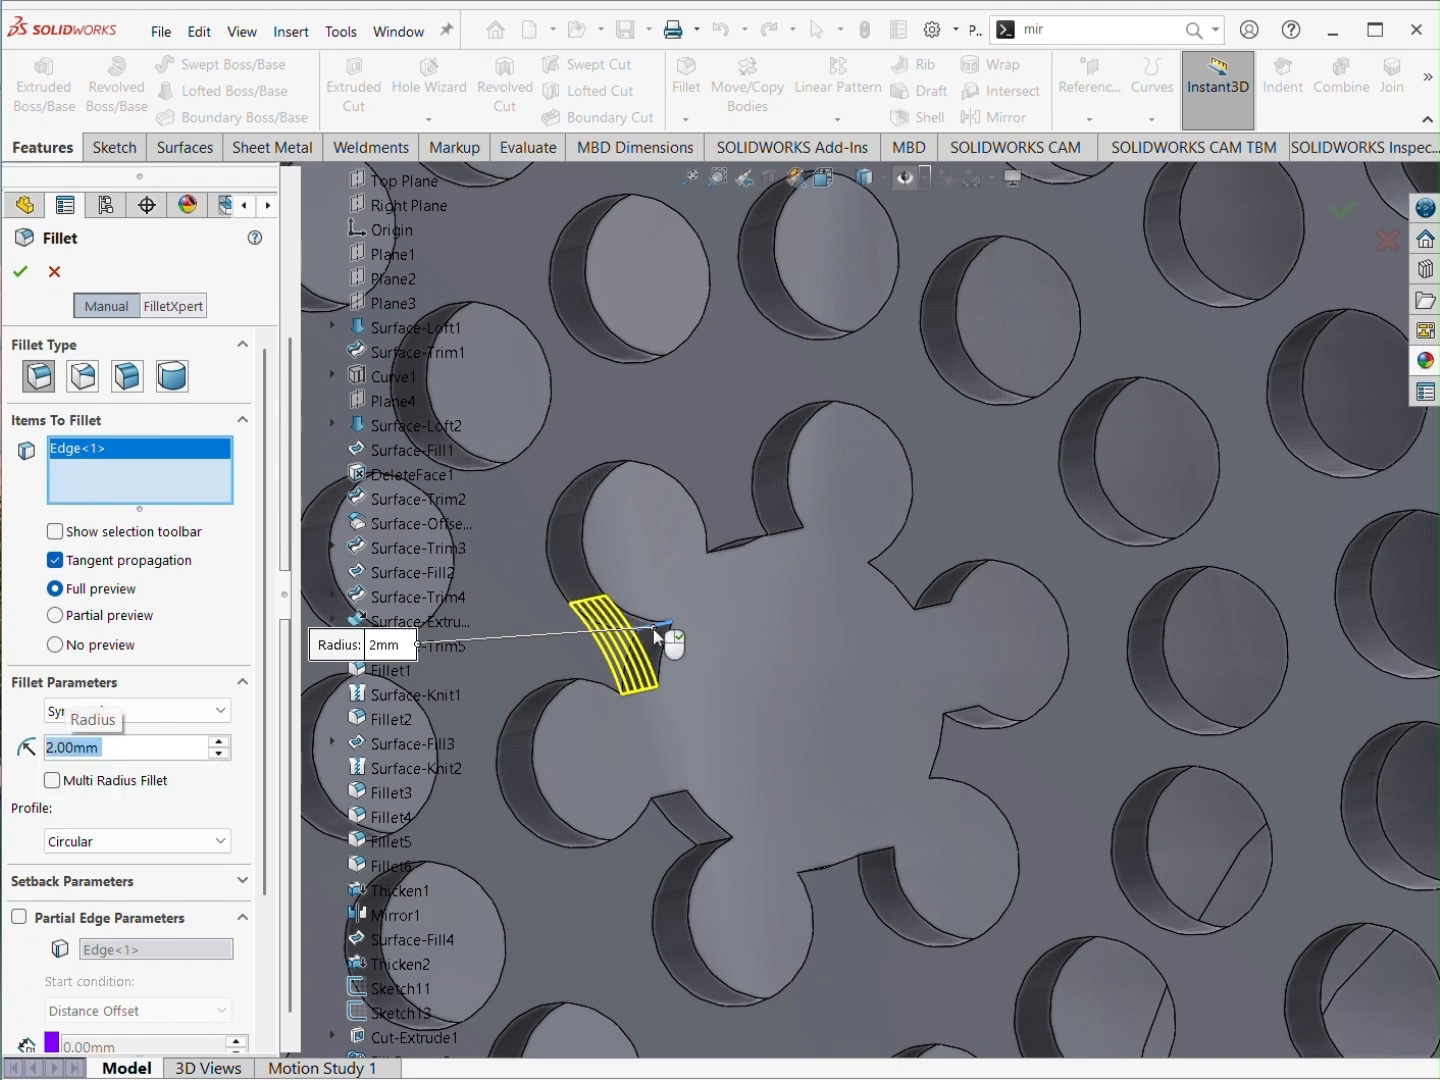
pyautogui.write('.2')
pyautogui.press('Return')
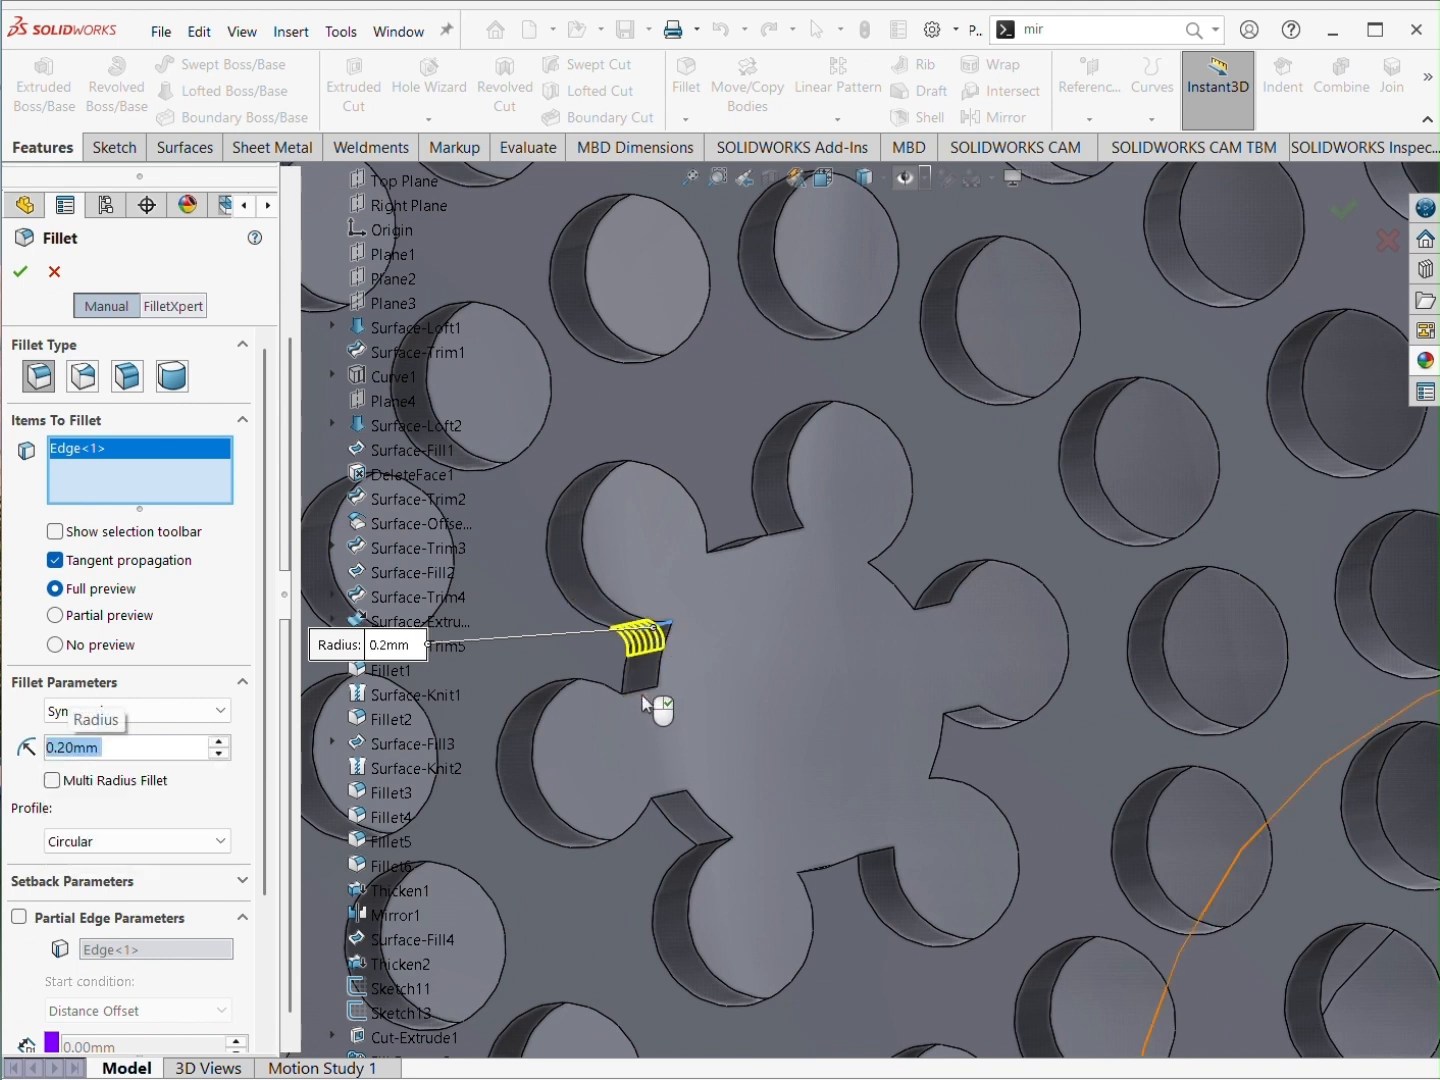
pyautogui.click(652, 692)
pyautogui.click(676, 806)
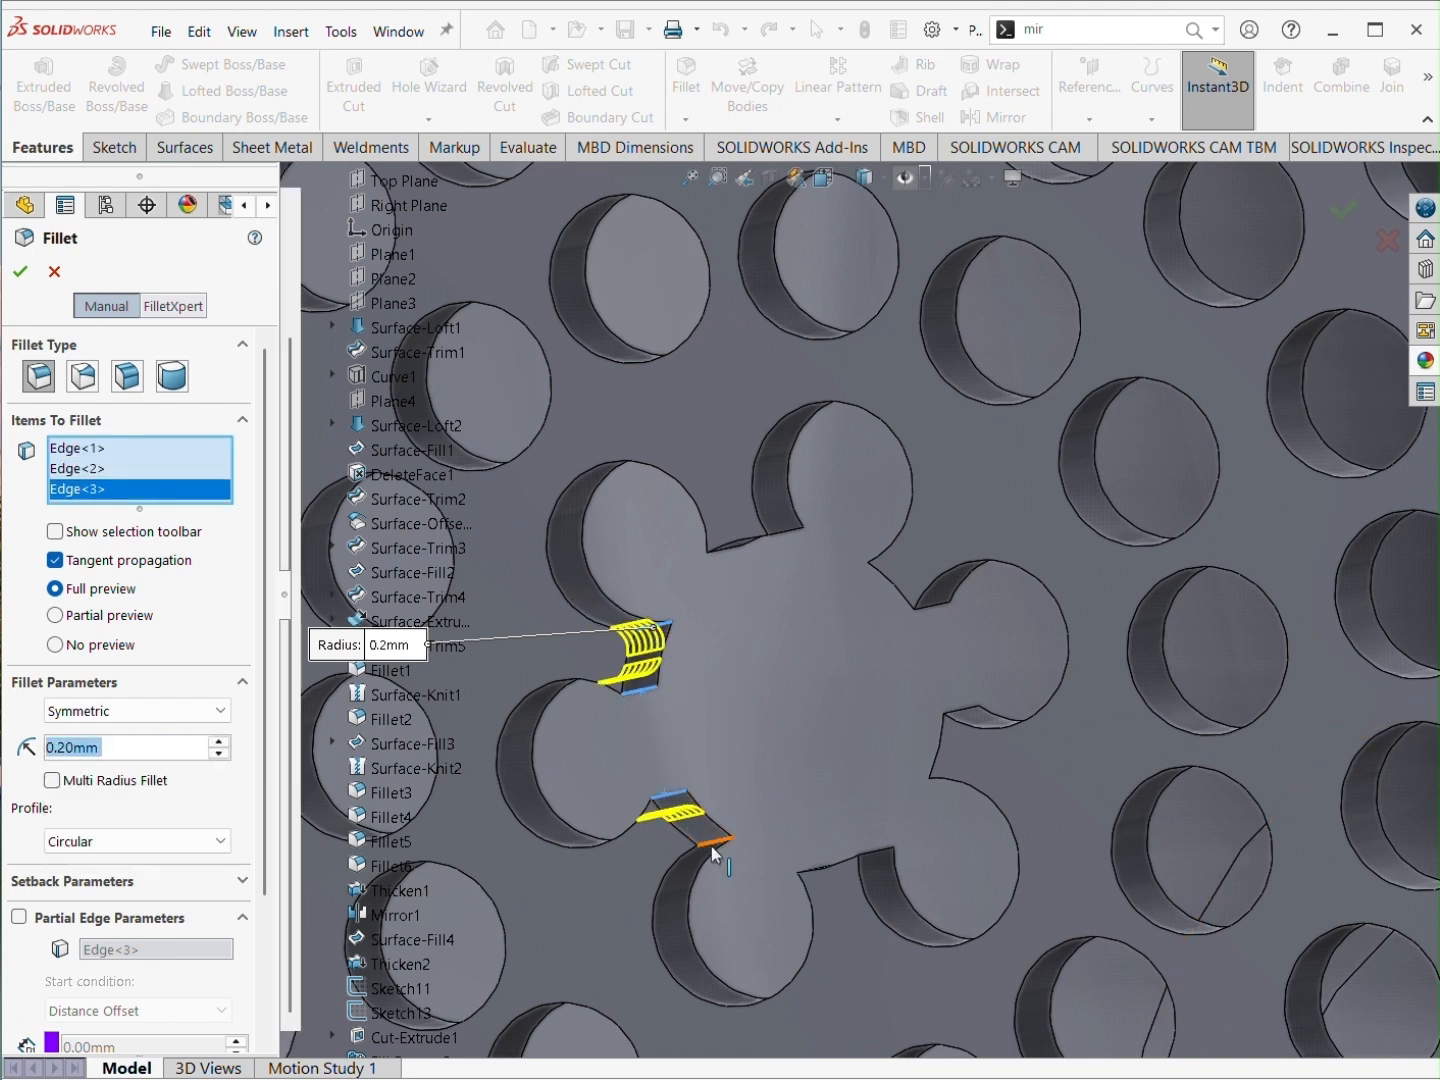
pyautogui.click(711, 846)
# Step: Add the two wall faces between the upper lobes of the nozzle cap's central cutout to the 0.2 mm fillet
pyautogui.scroll(10, 812, 642)
pyautogui.scroll(-10, 991, 417)
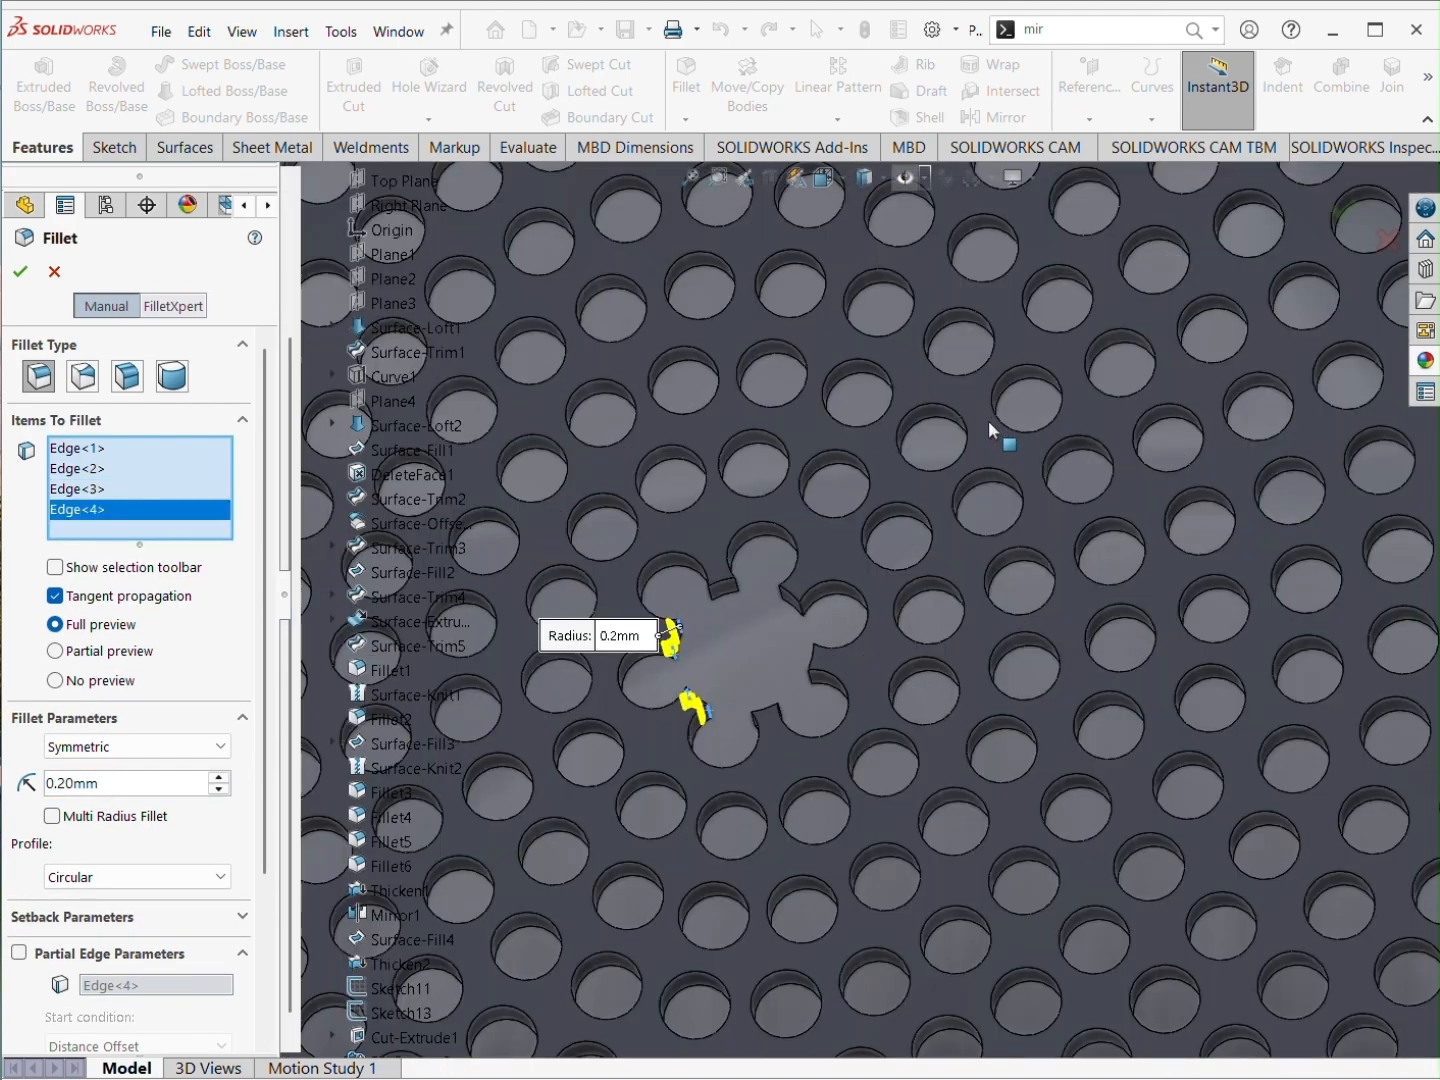
pyautogui.scroll(-3, 740, 606)
pyautogui.click(760, 572)
pyautogui.click(850, 591)
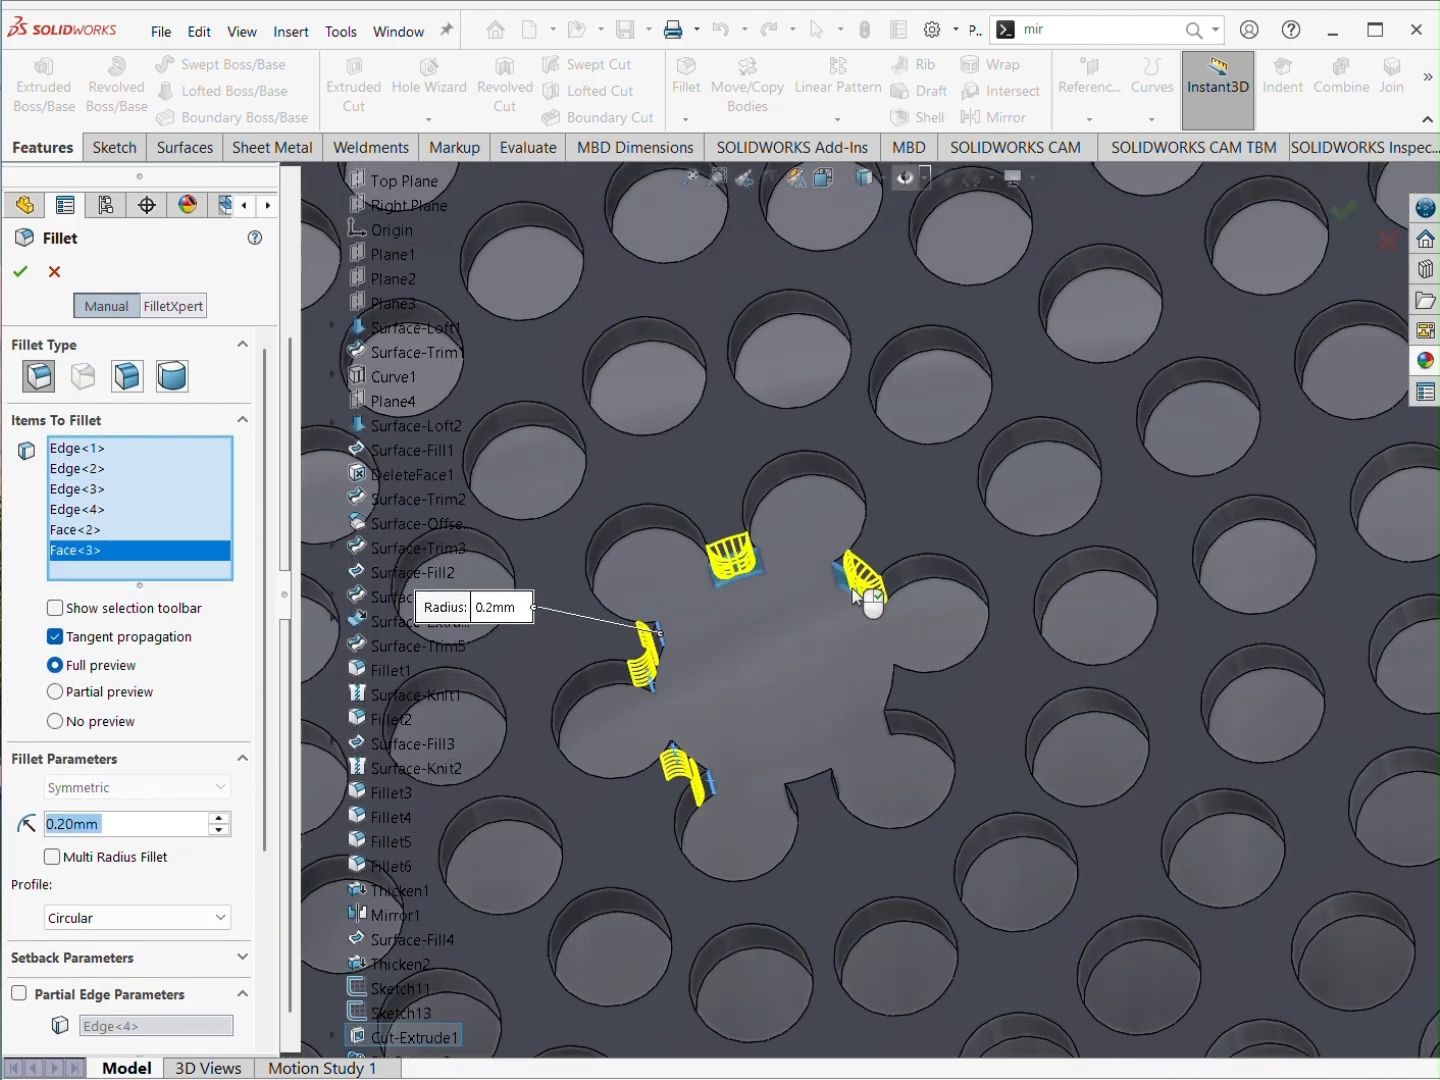
pyautogui.scroll(8, 860, 630)
pyautogui.scroll(-8, 1000, 690)
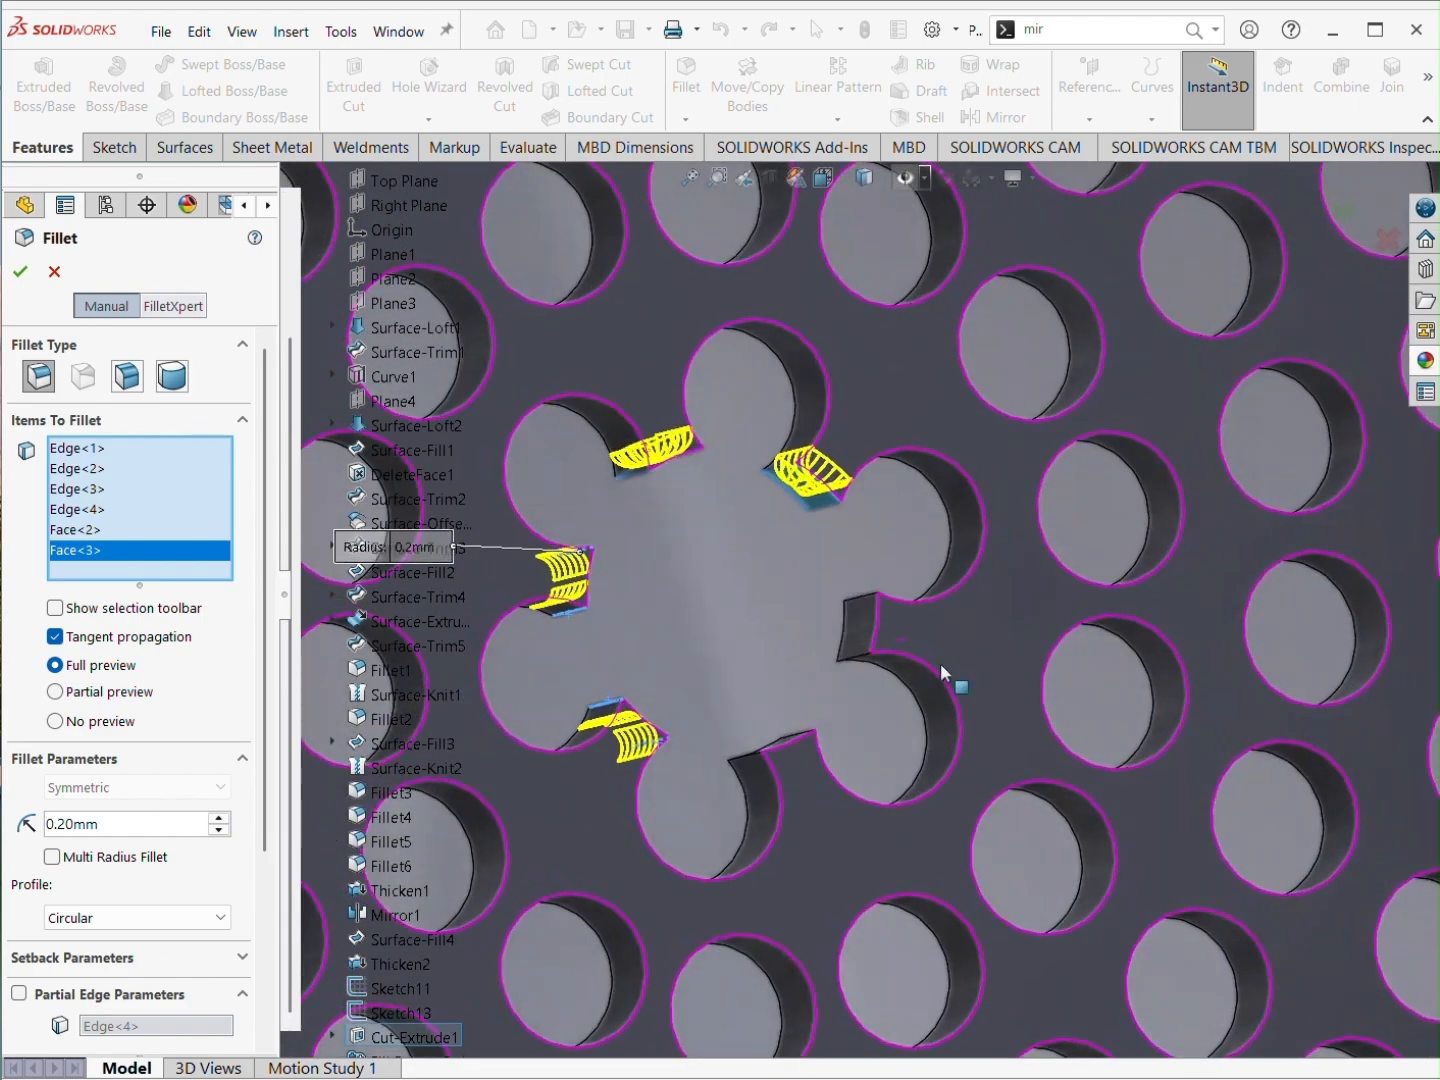
# Step: Add the two remaining wall faces between the cutout's lobes and create the 0.2 mm fillet
pyautogui.click(856, 621)
pyautogui.scroll(5, 829, 661)
pyautogui.scroll(4, 826, 683)
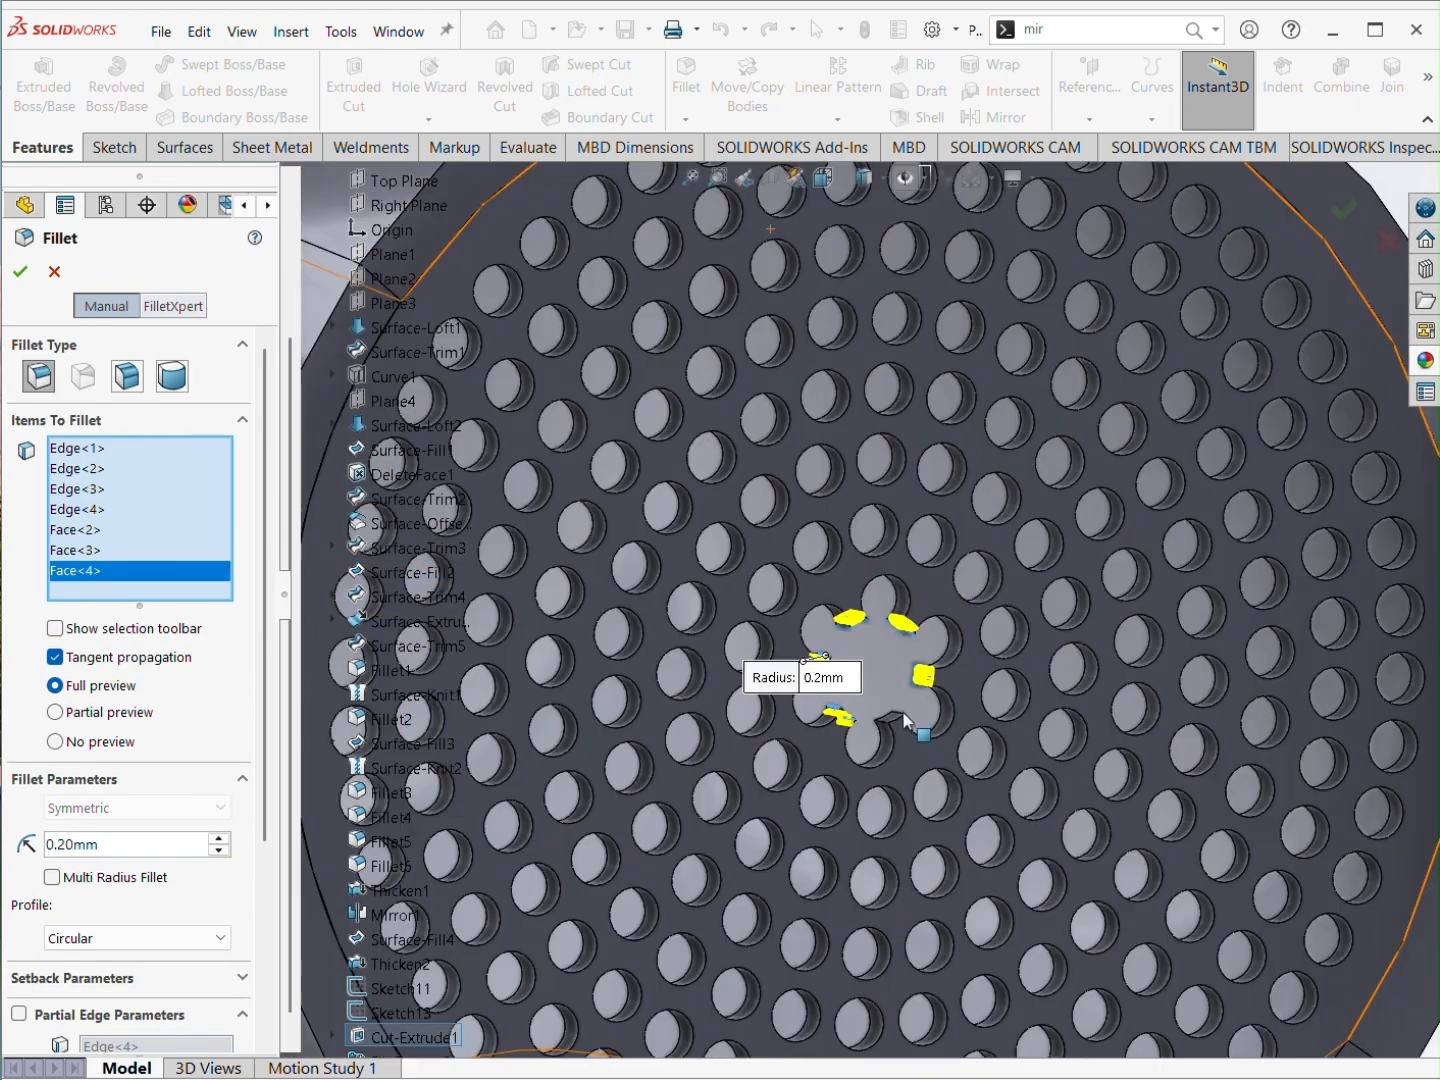
pyautogui.scroll(-4, 841, 675)
pyautogui.click(868, 697)
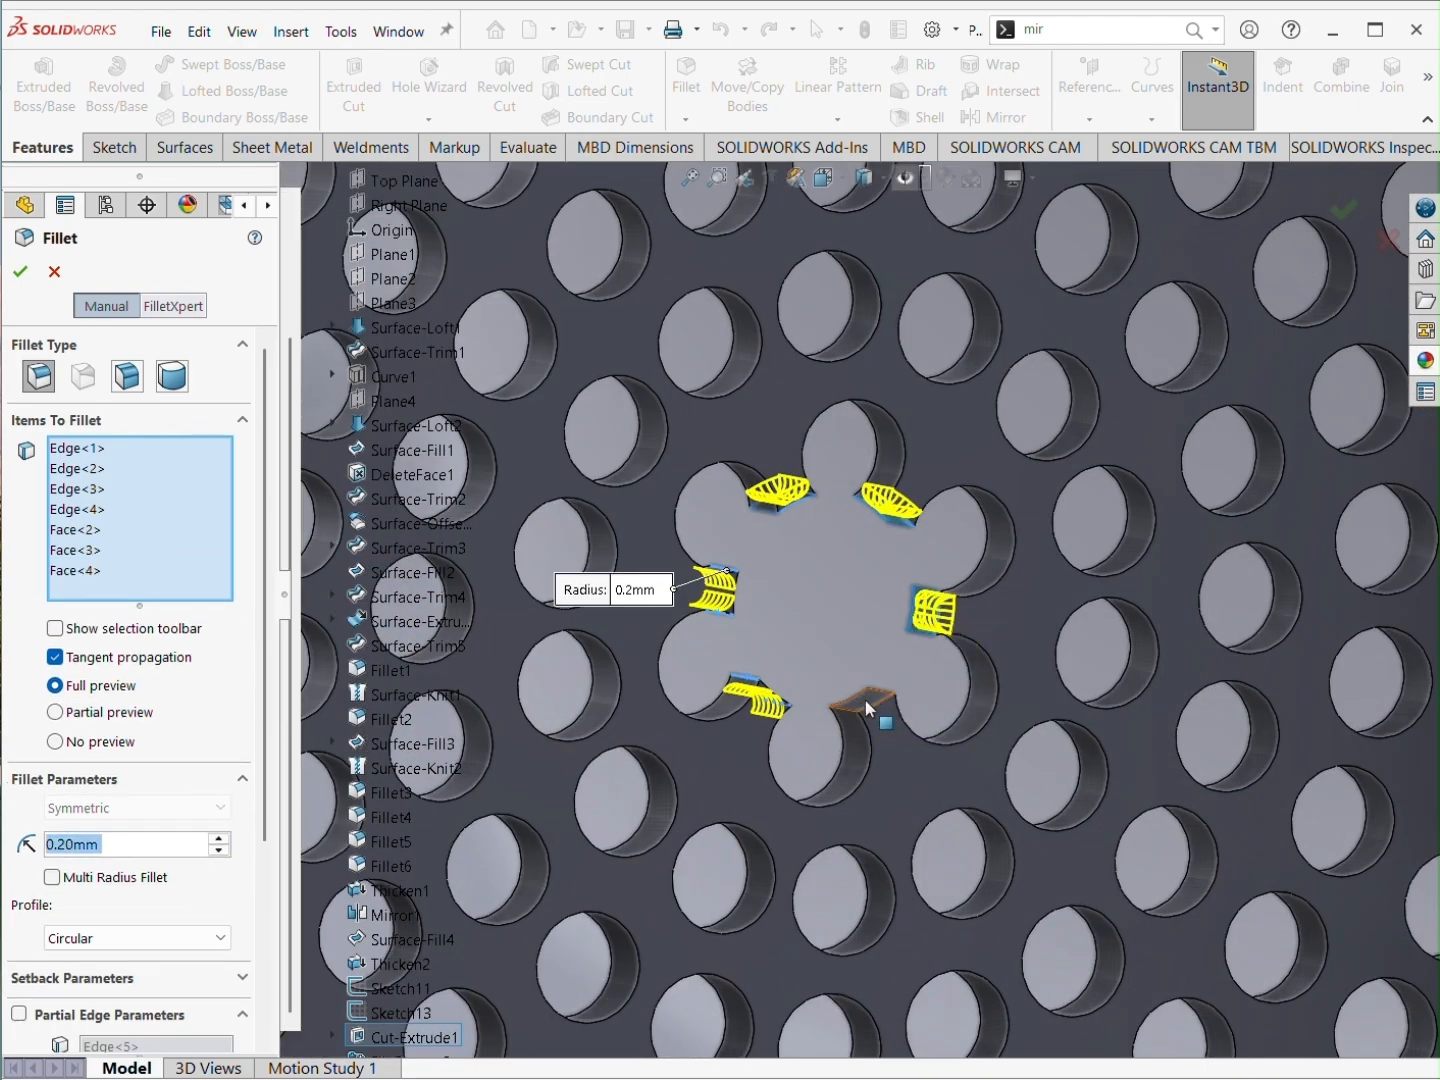
pyautogui.click(865, 700)
pyautogui.scroll(10, 754, 662)
pyautogui.scroll(3, 765, 633)
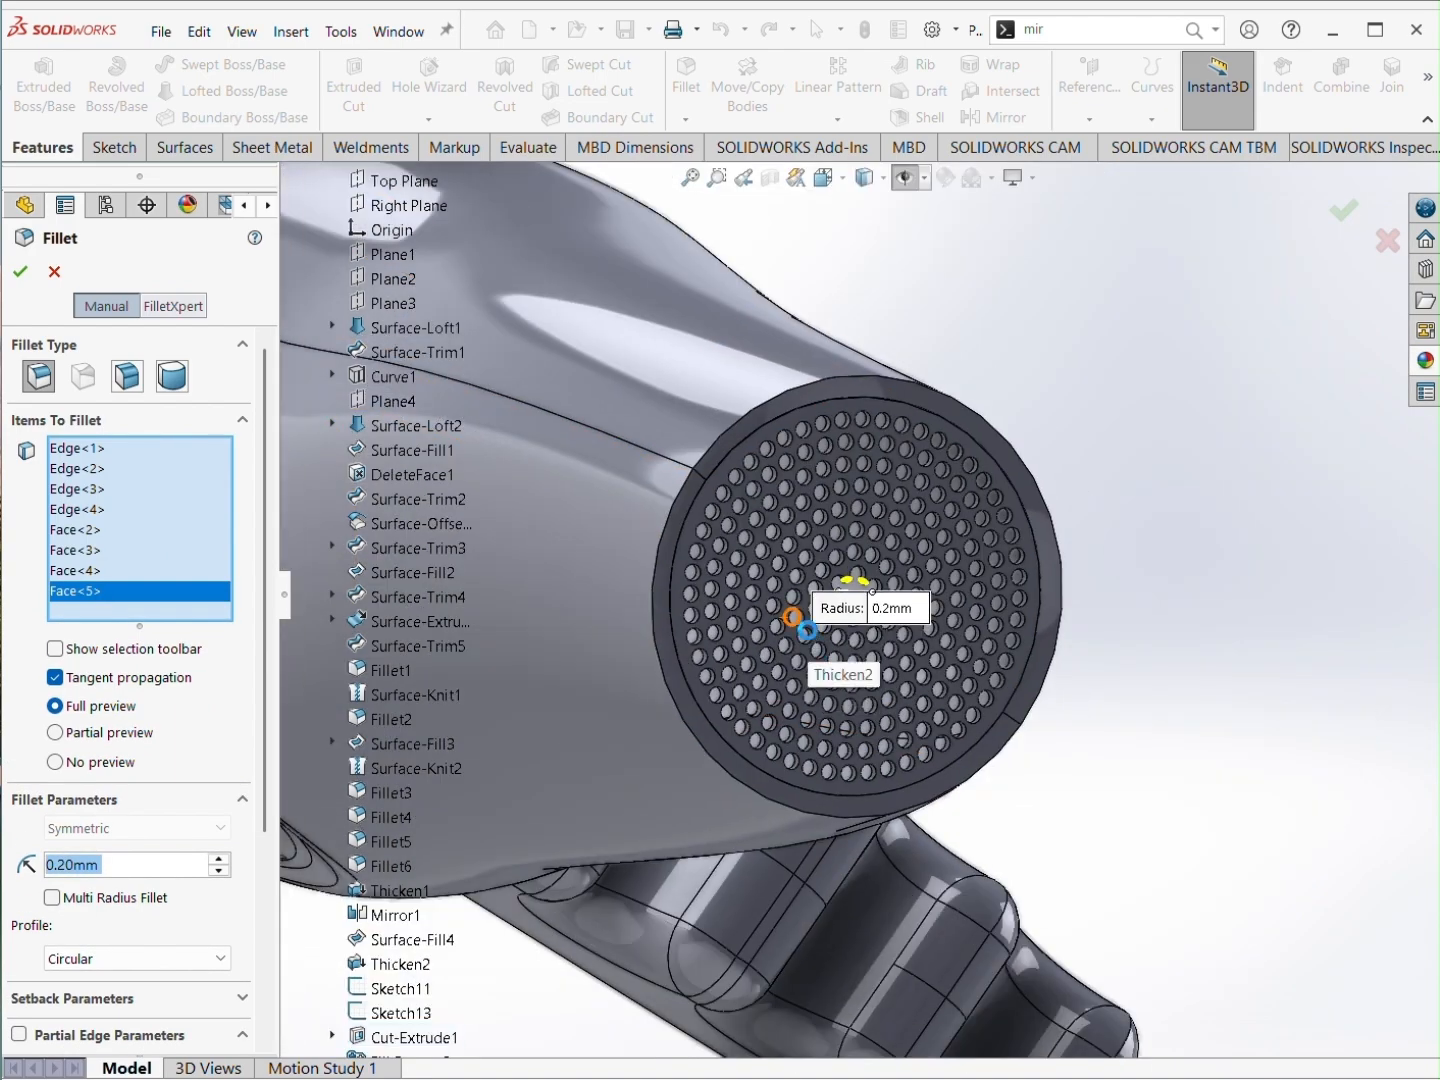
pyautogui.press('Return')
# Step: Save the part as hairdryer in the 7month folder
pyautogui.scroll(-7, 830, 640)
pyautogui.moveTo(874, 623); pyautogui.dragTo(805, 689, button='middle')
pyautogui.scroll(7, 805, 607)
pyautogui.scroll(-4, 967, 568)
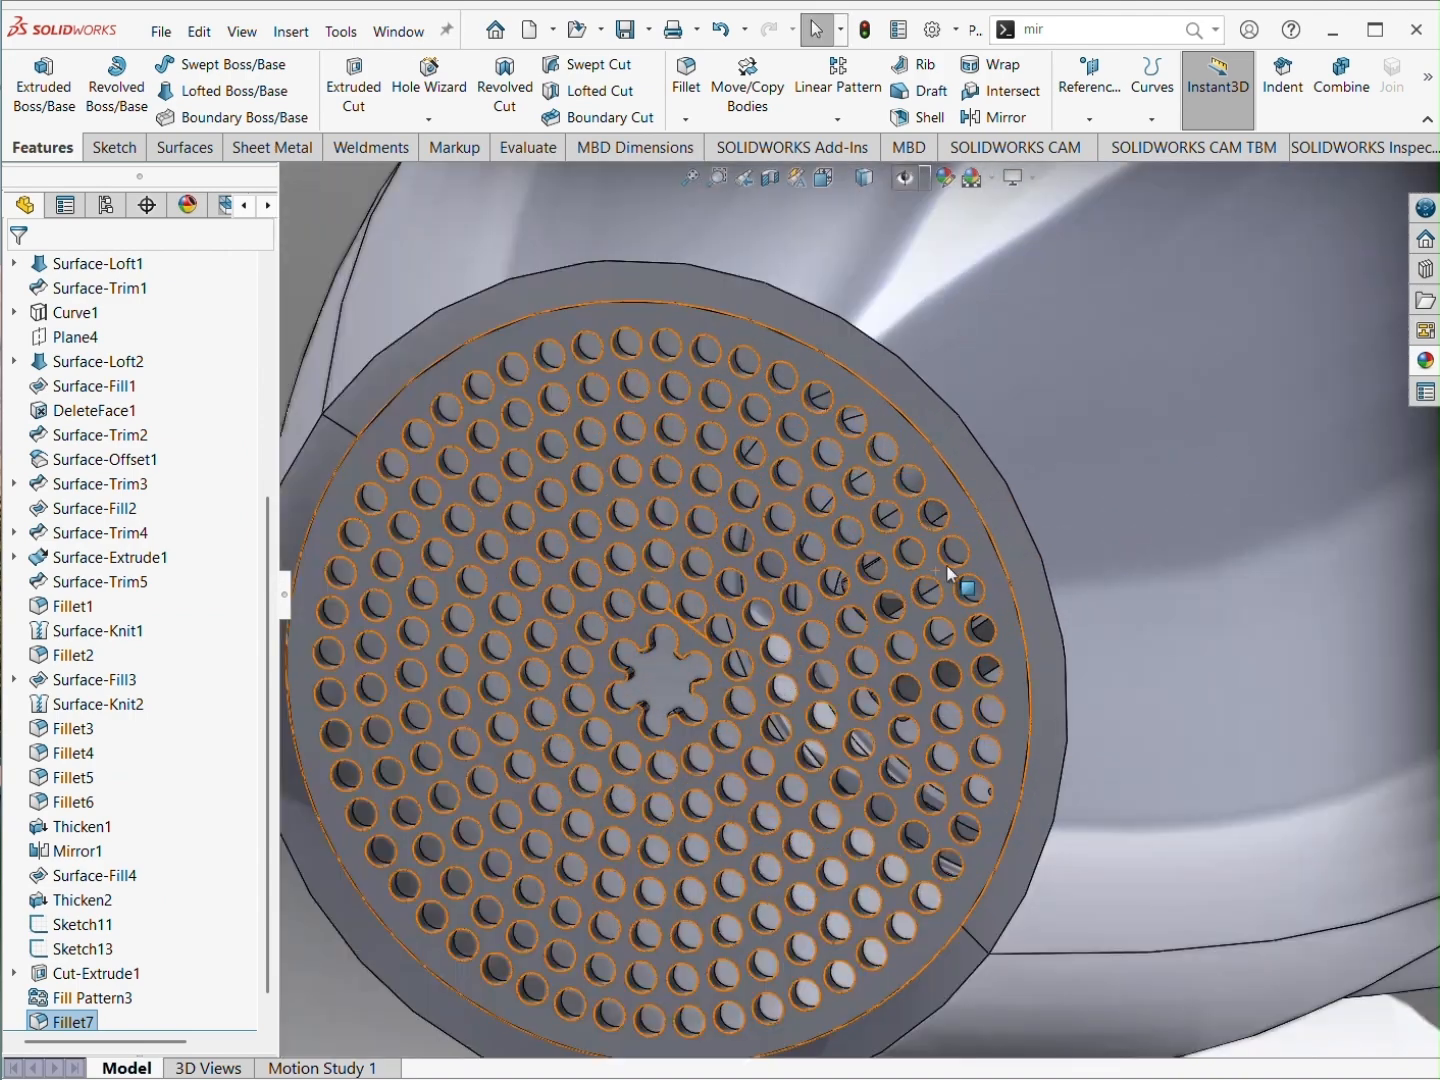
pyautogui.scroll(4, 828, 624)
pyautogui.click(450, 548)
pyautogui.scroll(5, 600, 530)
pyautogui.moveTo(1130, 540); pyautogui.dragTo(1008, 555, button='middle')
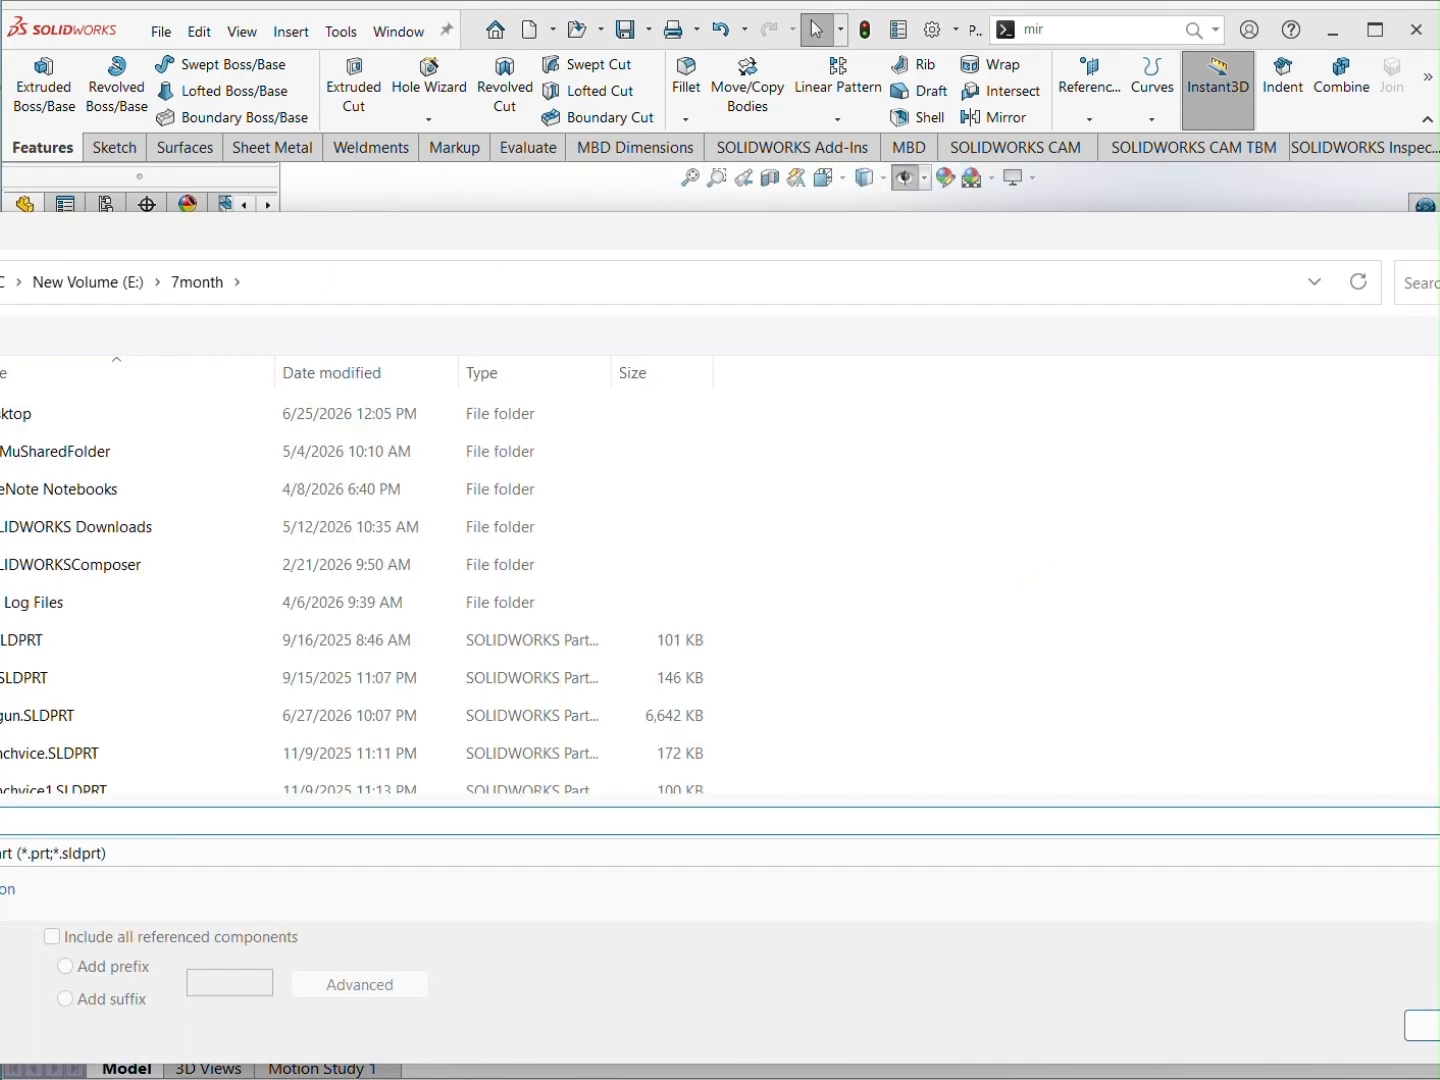
pyautogui.press('Return')
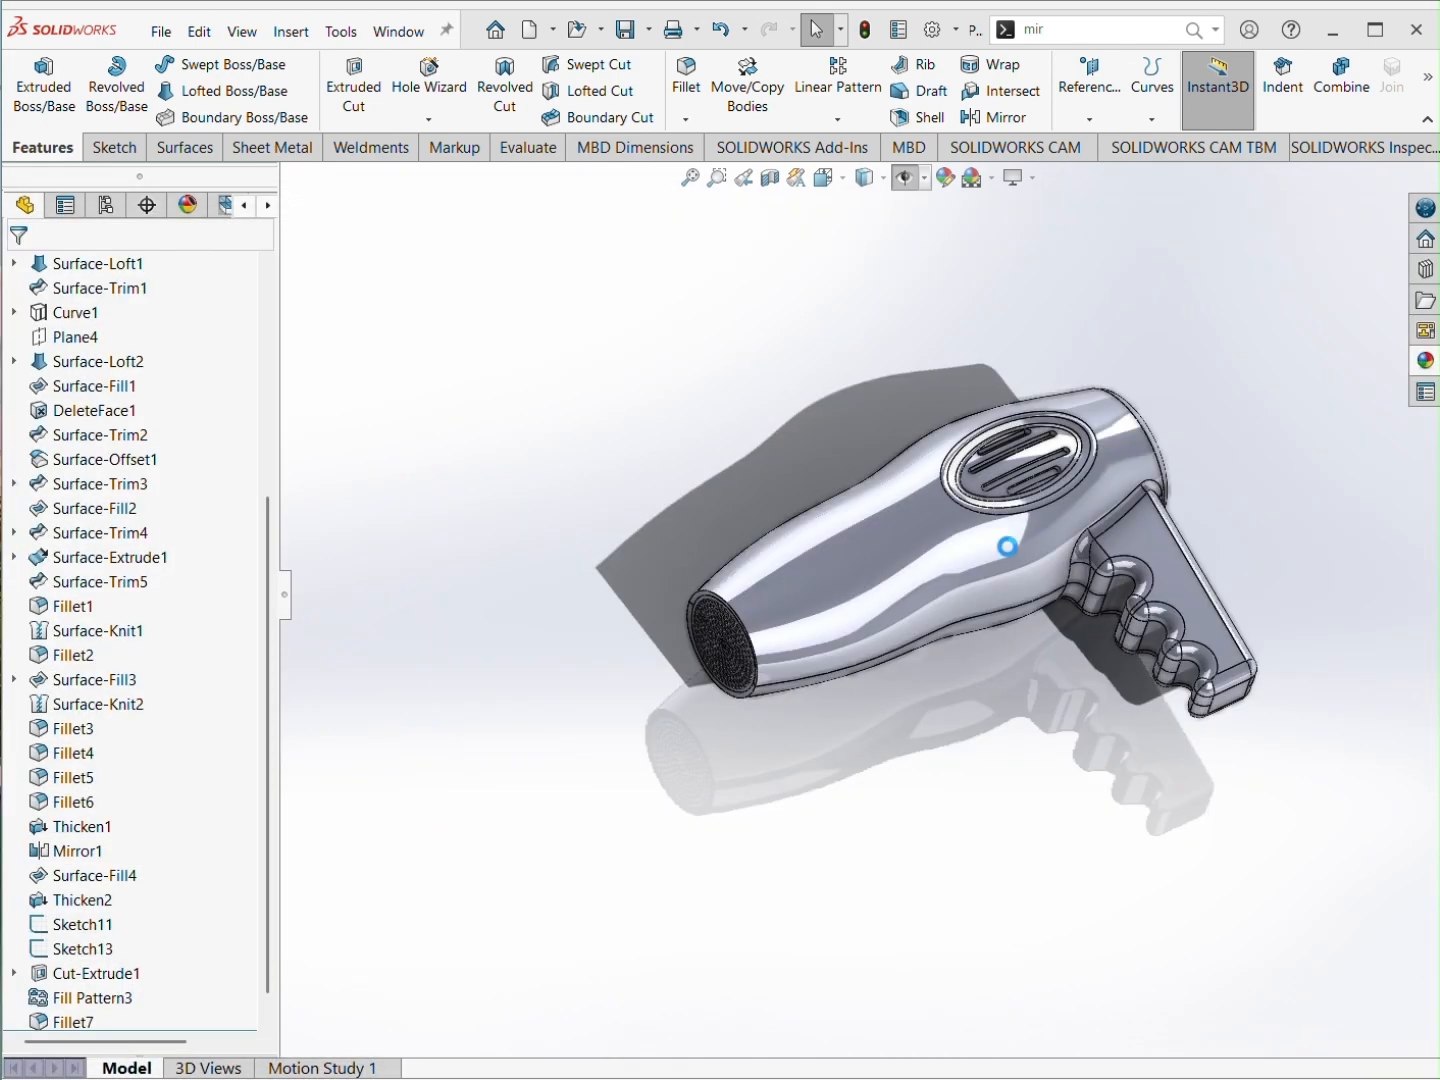
# Step: Assign the ABS material from the SOLIDWORKS plastics to the part
pyautogui.moveTo(1142, 500); pyautogui.dragTo(1086, 625, button='middle')
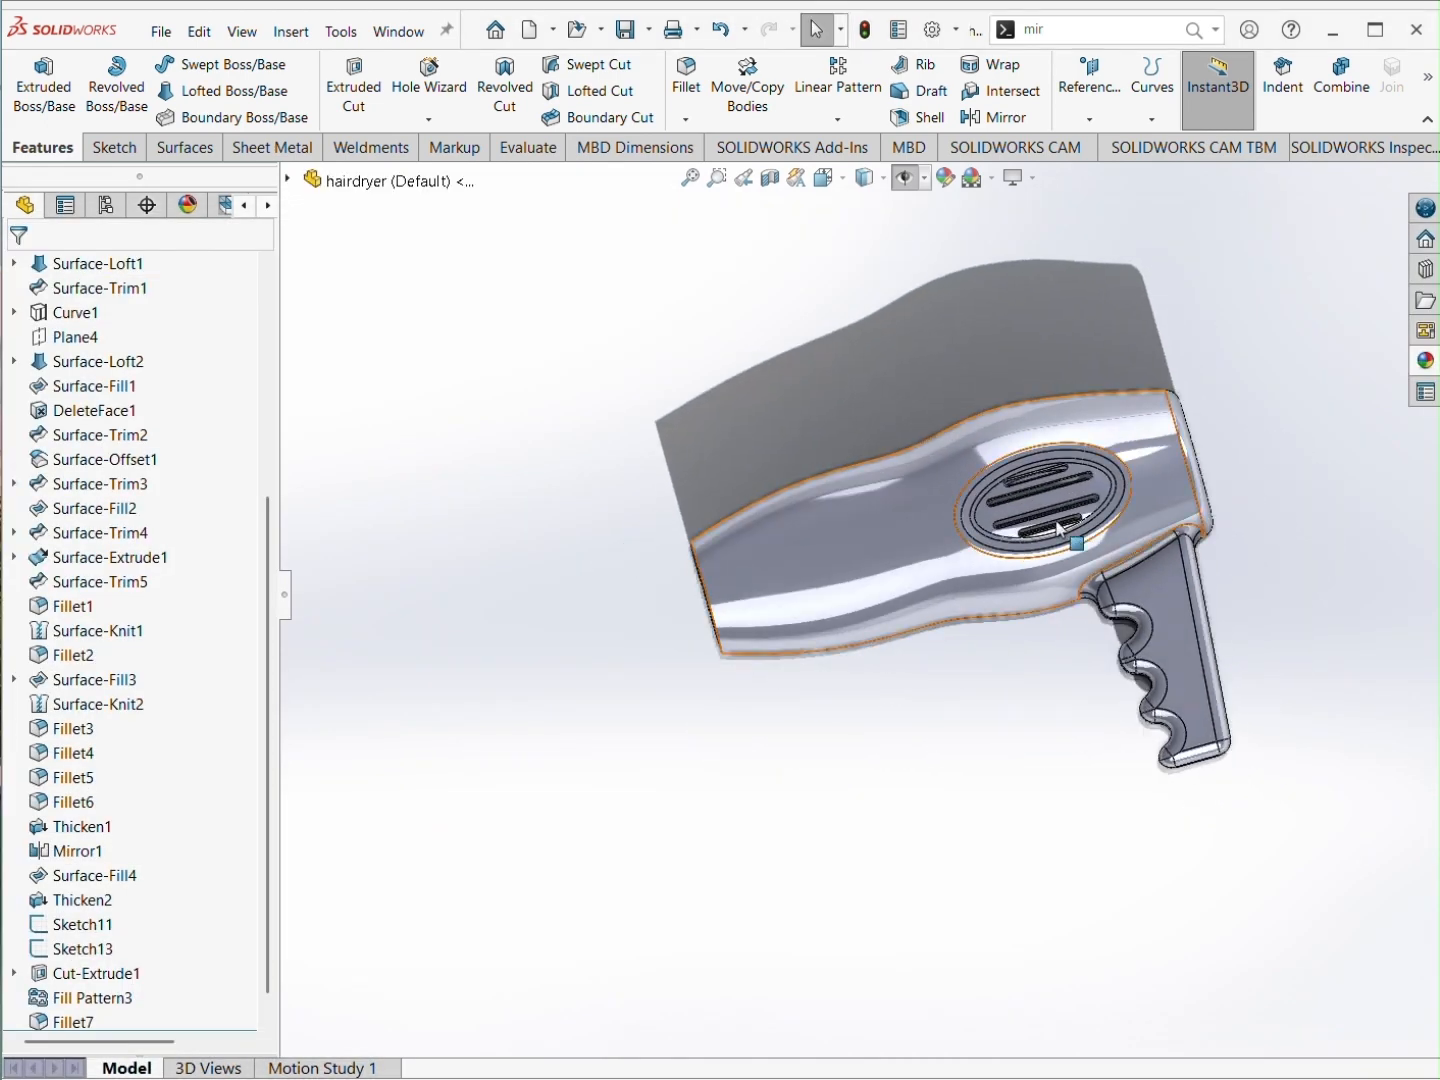
pyautogui.scroll(-2, 1020, 464)
pyautogui.scroll(5, 110, 643)
pyautogui.rightClick(131, 411)
pyautogui.click(205, 437)
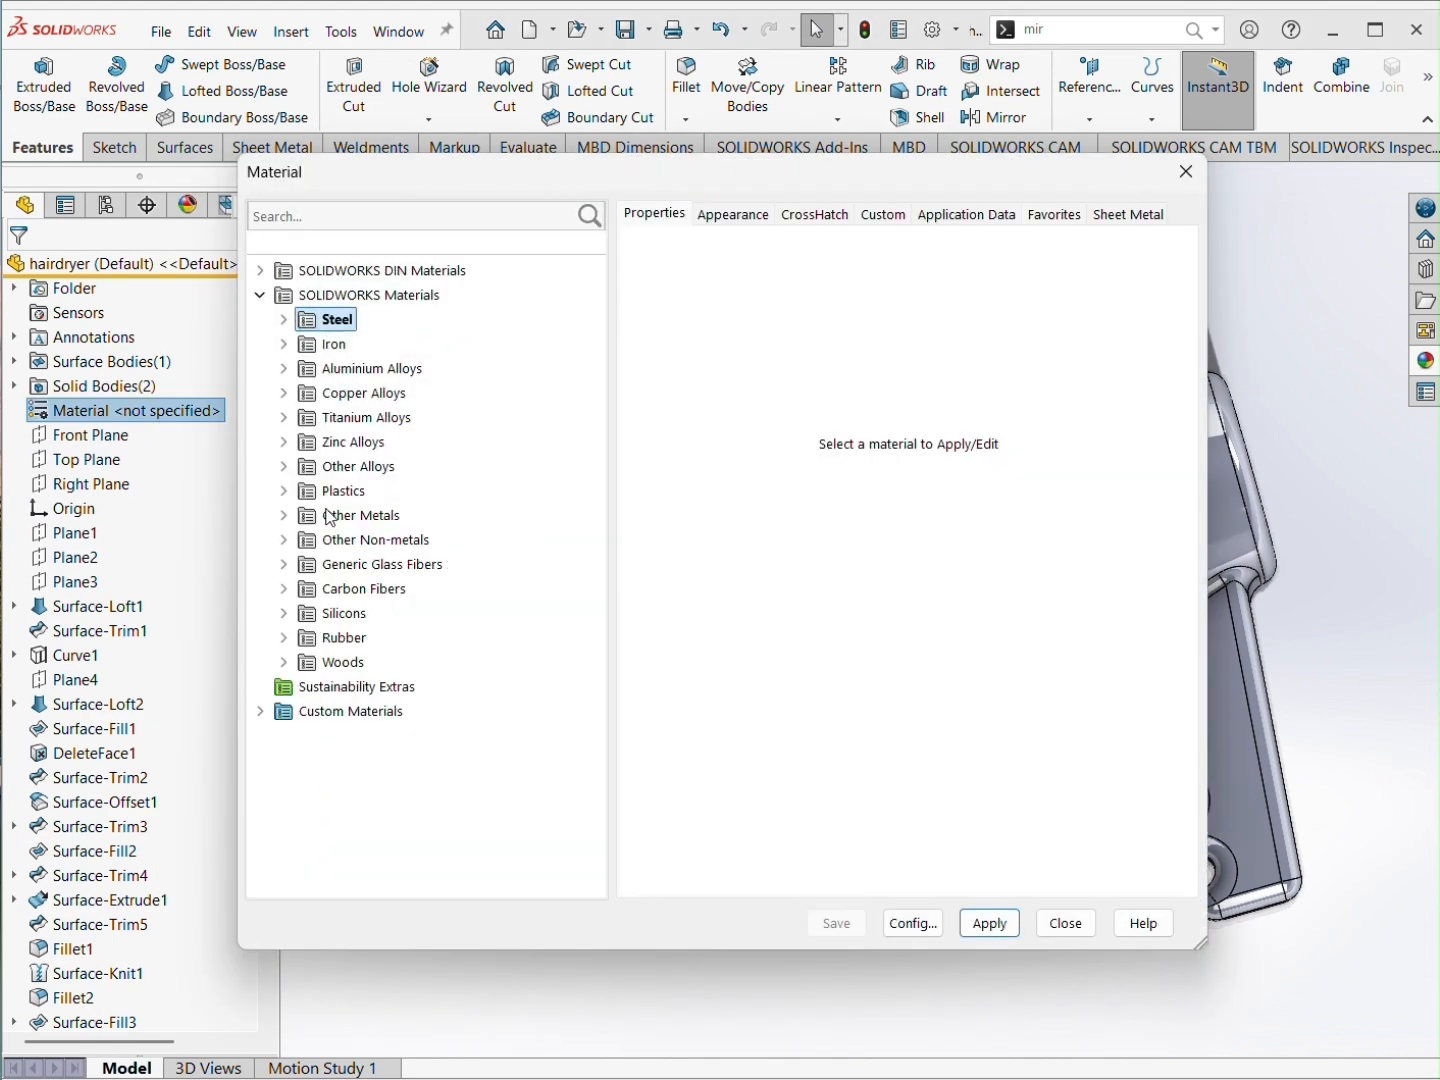
pyautogui.click(285, 490)
pyautogui.click(335, 302)
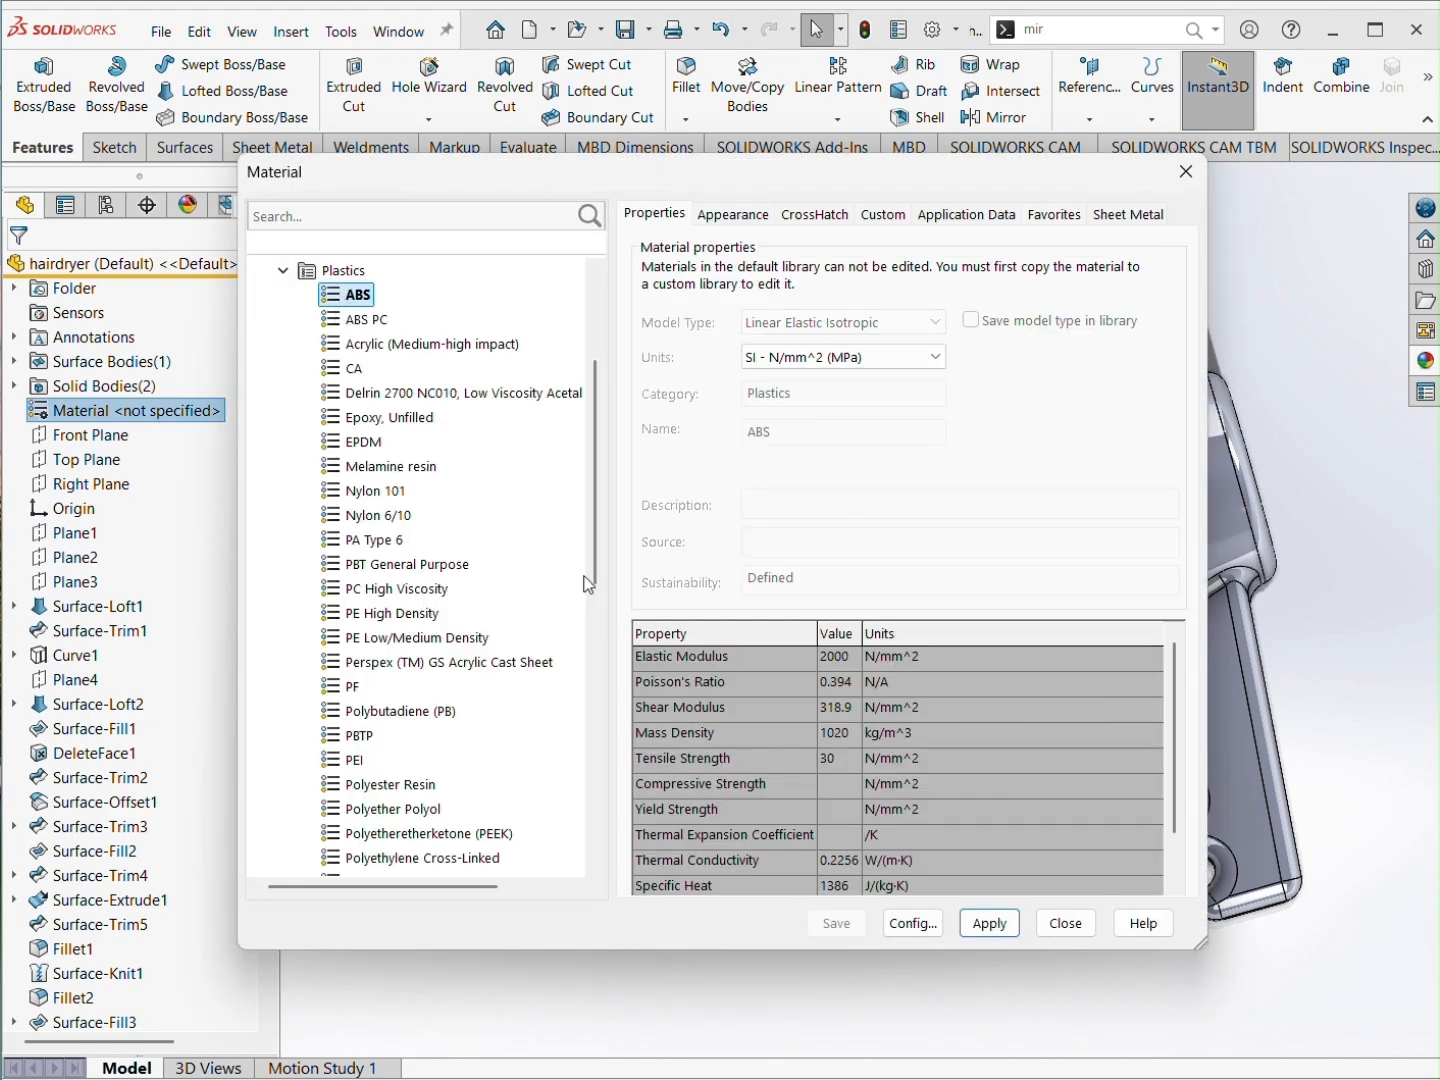
pyautogui.click(1004, 928)
pyautogui.click(1066, 922)
# Step: Apply the black low gloss plastic appearance to the whole hair dryer
pyautogui.moveTo(1015, 778); pyautogui.dragTo(721, 628, button='middle')
pyautogui.scroll(-2, 840, 605)
pyautogui.scroll(2, 725, 627)
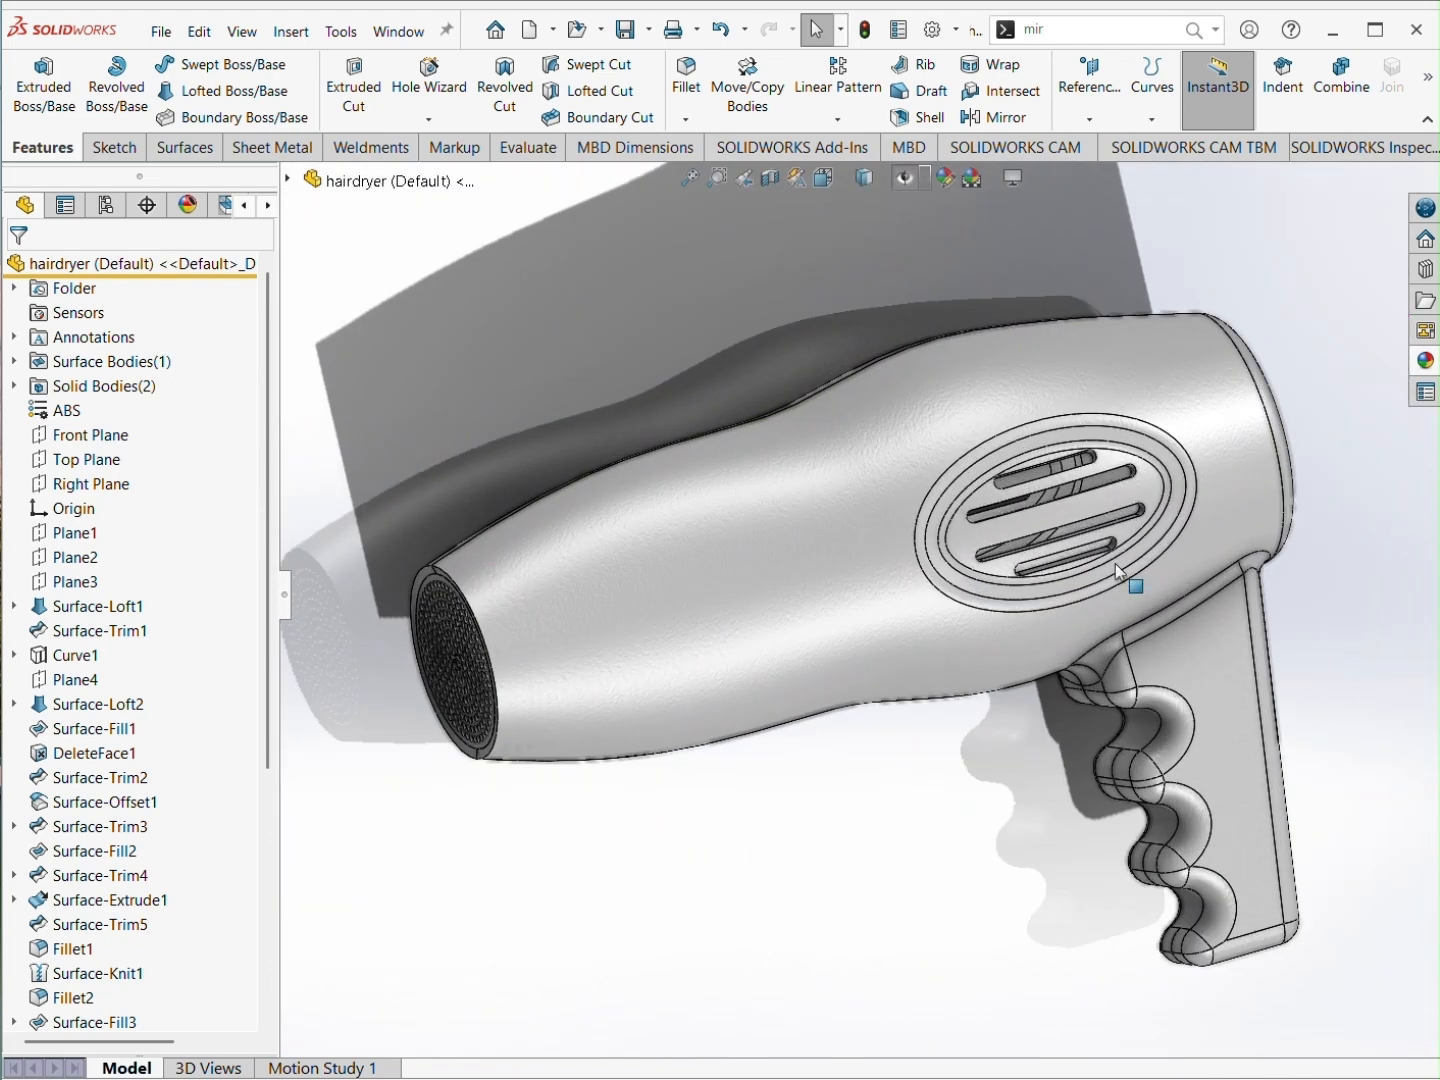
pyautogui.click(1425, 362)
pyautogui.scroll(5, 1229, 760)
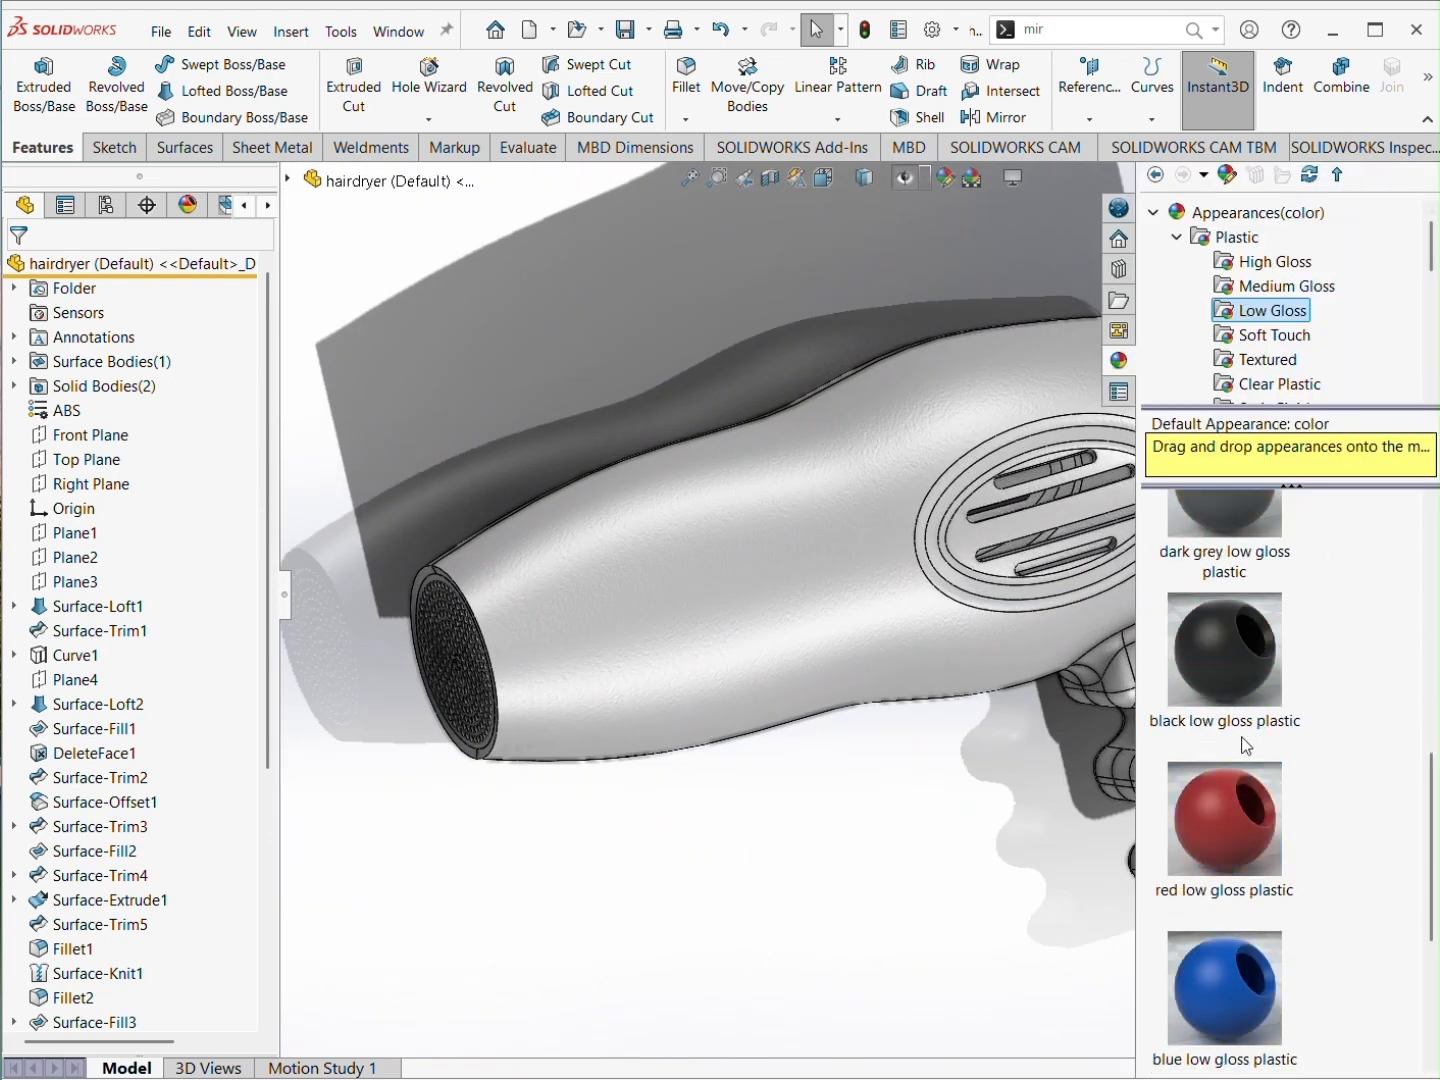
pyautogui.moveTo(1241, 707); pyautogui.dragTo(710, 540)
pyautogui.click(779, 527)
# Step: Examine the recoloured hair dryer from the nozzle side and the rear
pyautogui.moveTo(1094, 861); pyautogui.dragTo(1321, 669, button='middle')
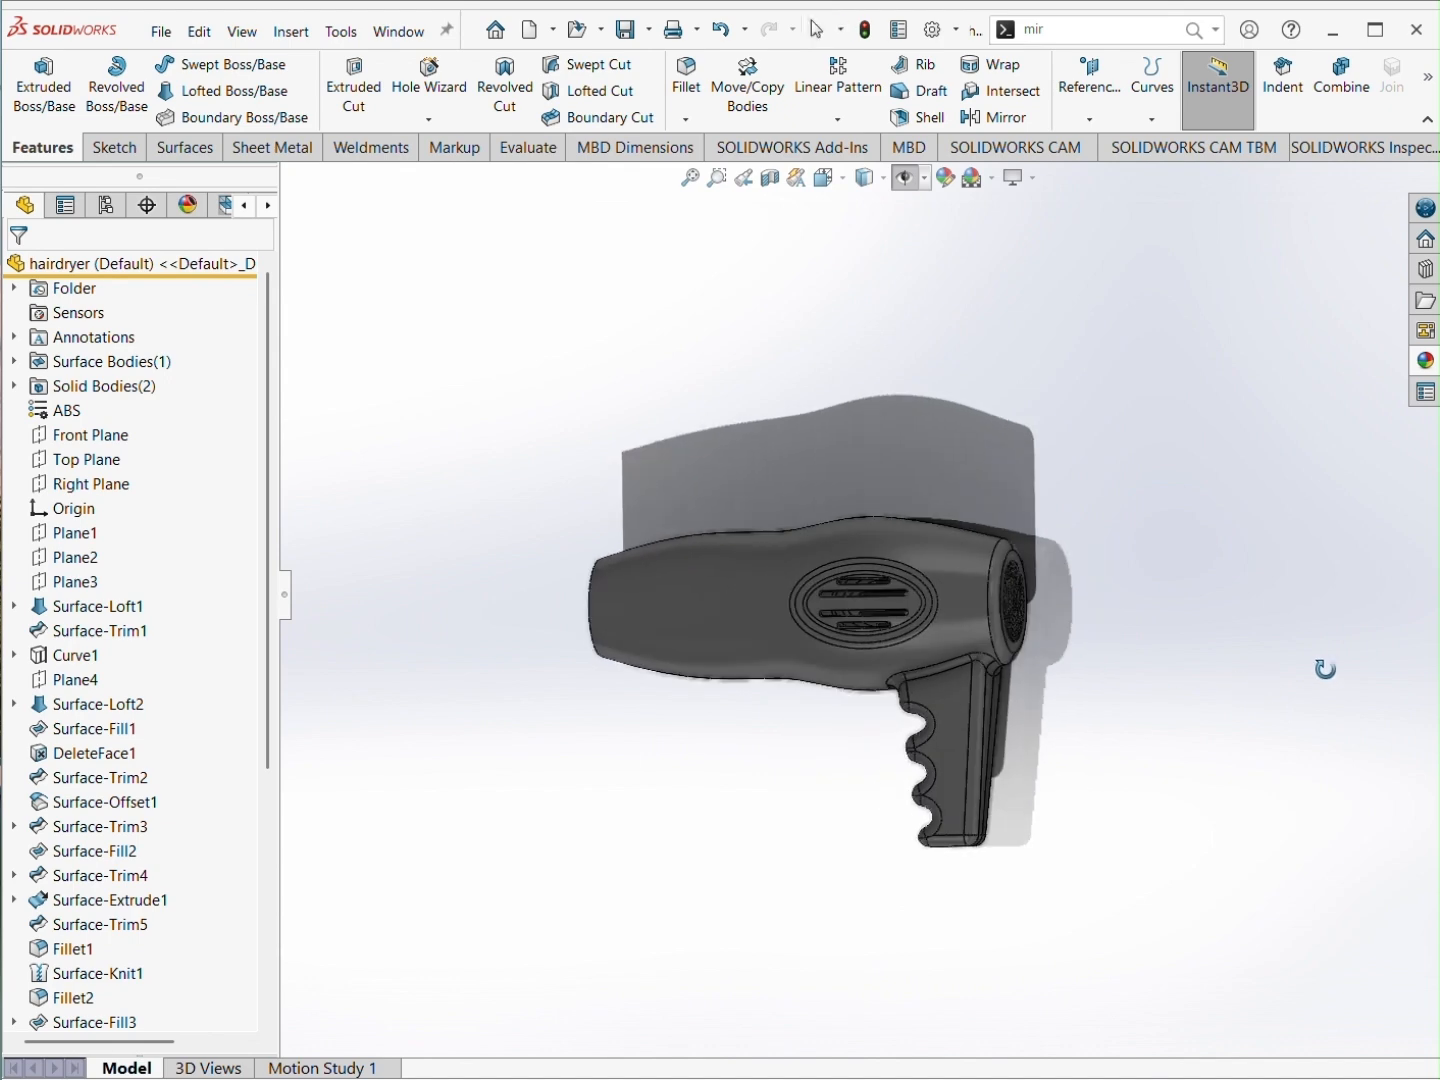
pyautogui.rightClick(631, 831)
pyautogui.click(656, 847)
pyautogui.moveTo(655, 847); pyautogui.dragTo(899, 626)
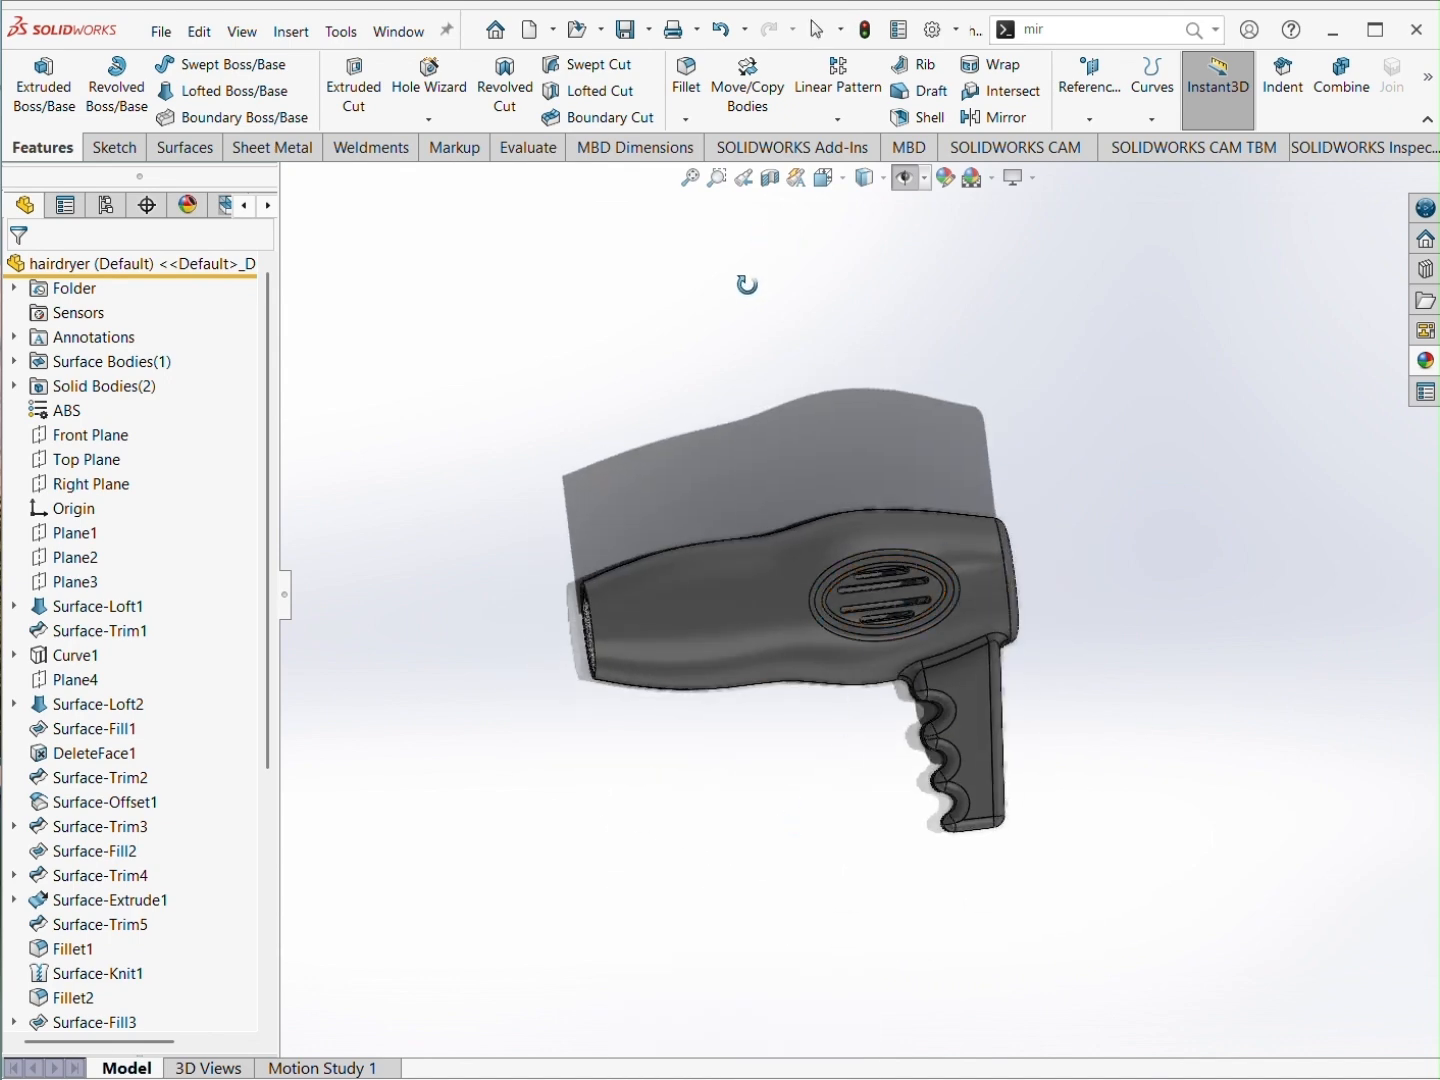